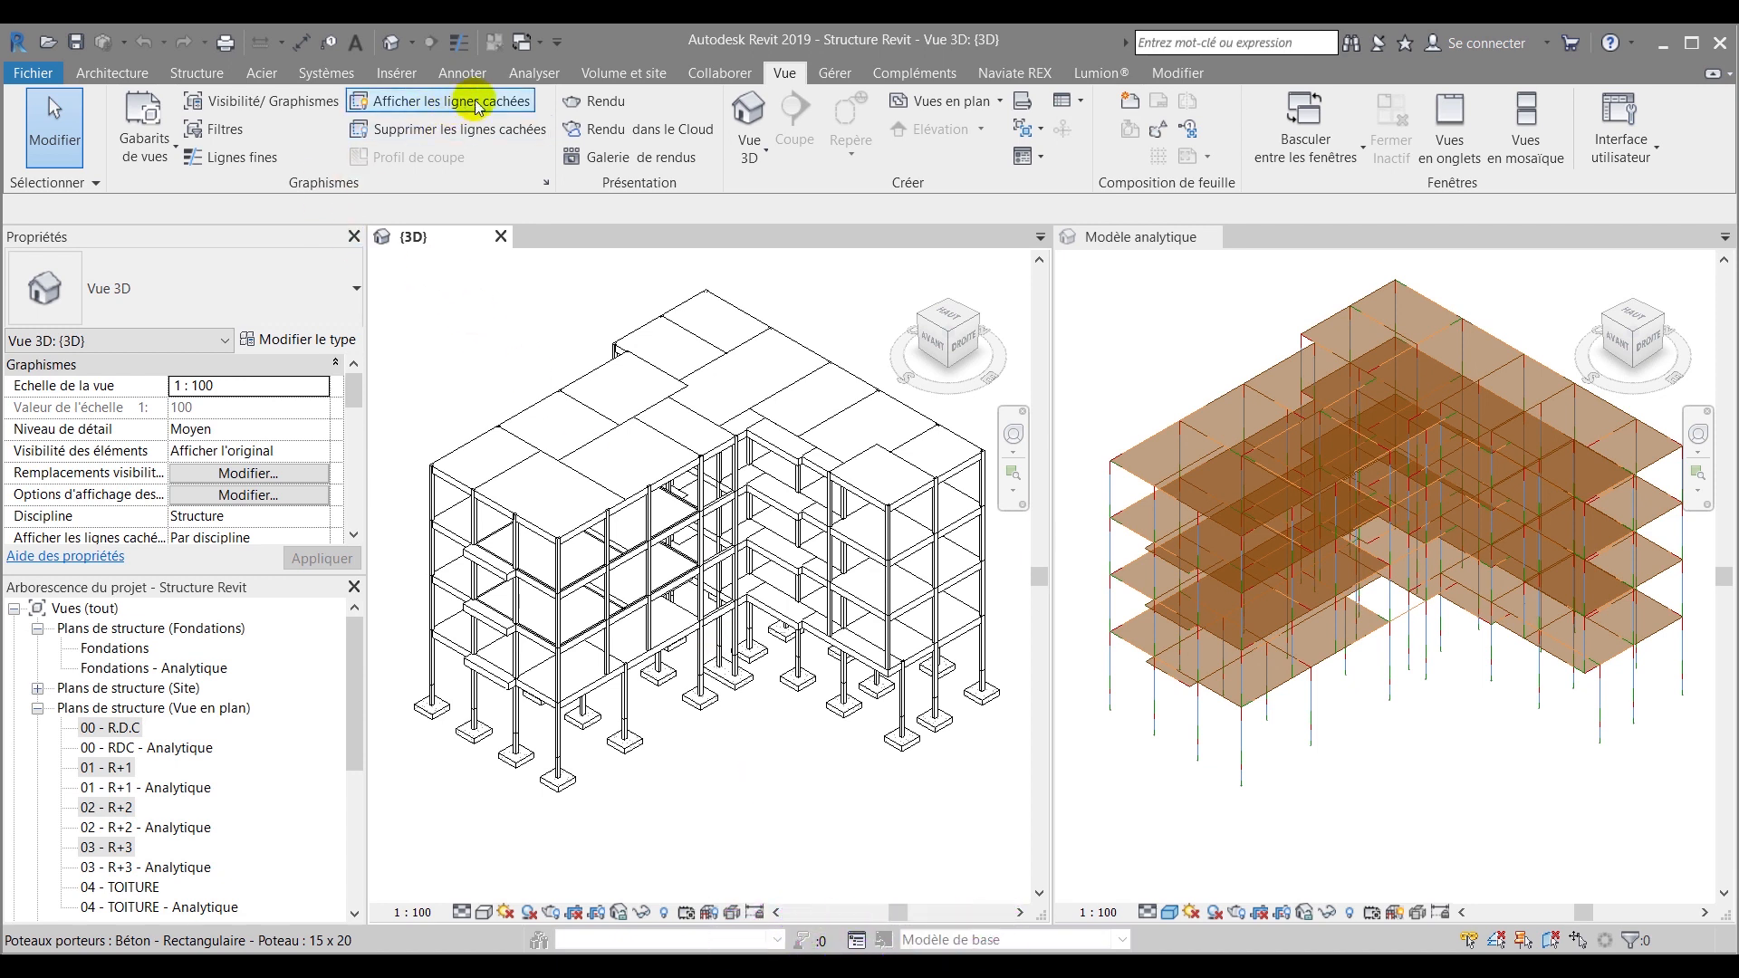
Open the structural settings for the load cases of the analytical model
{"action": "left_click", "coordinate": [533, 71]}
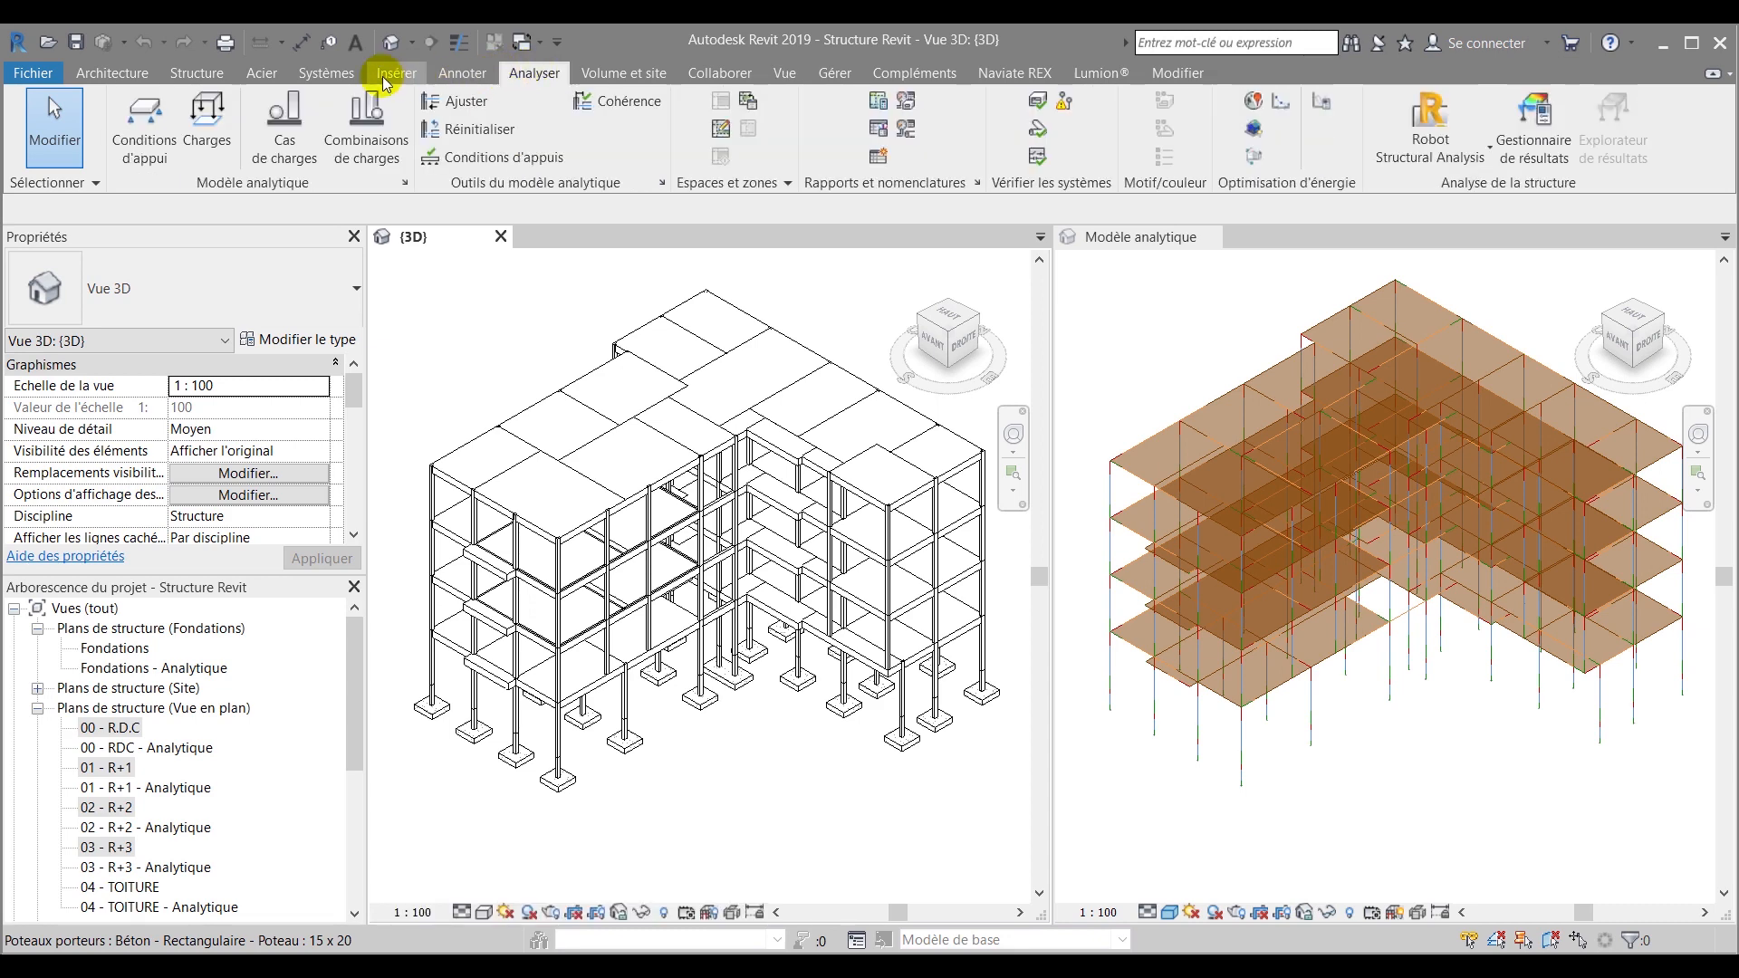
{"action": "left_click", "coordinate": [275, 132]}
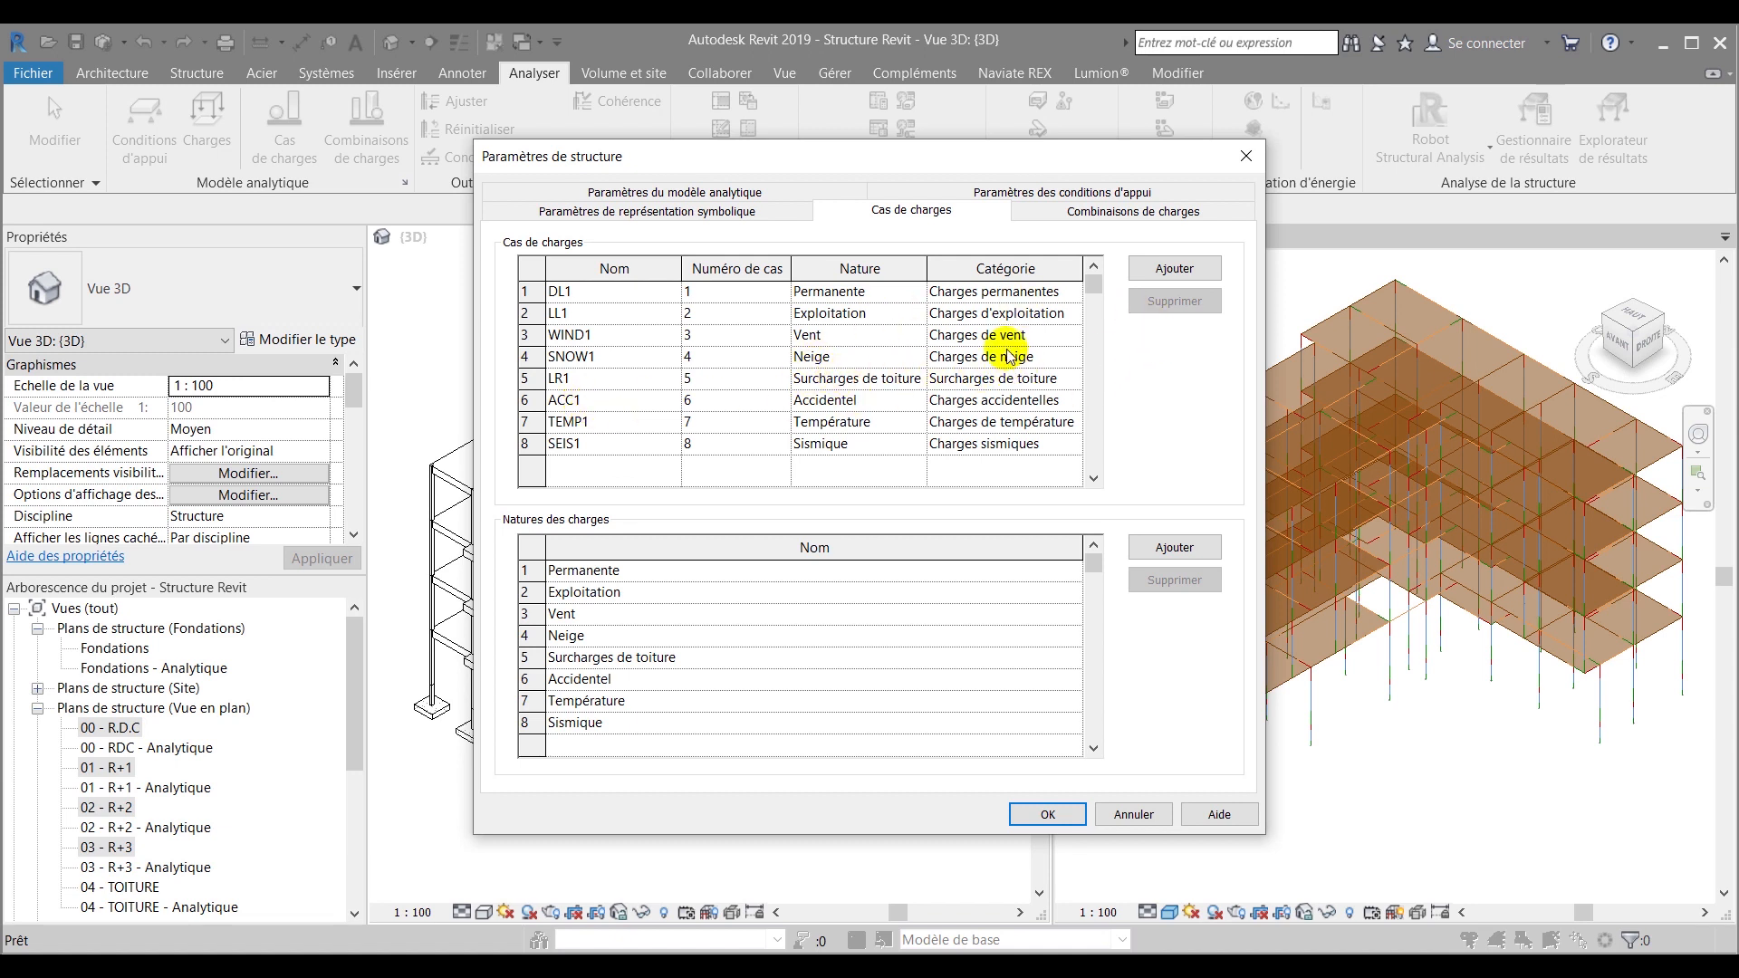
Add a load case named PERM and set its category to Charges permanentes
{"action": "left_click", "coordinate": [1174, 269]}
{"action": "left_click", "coordinate": [649, 466]}
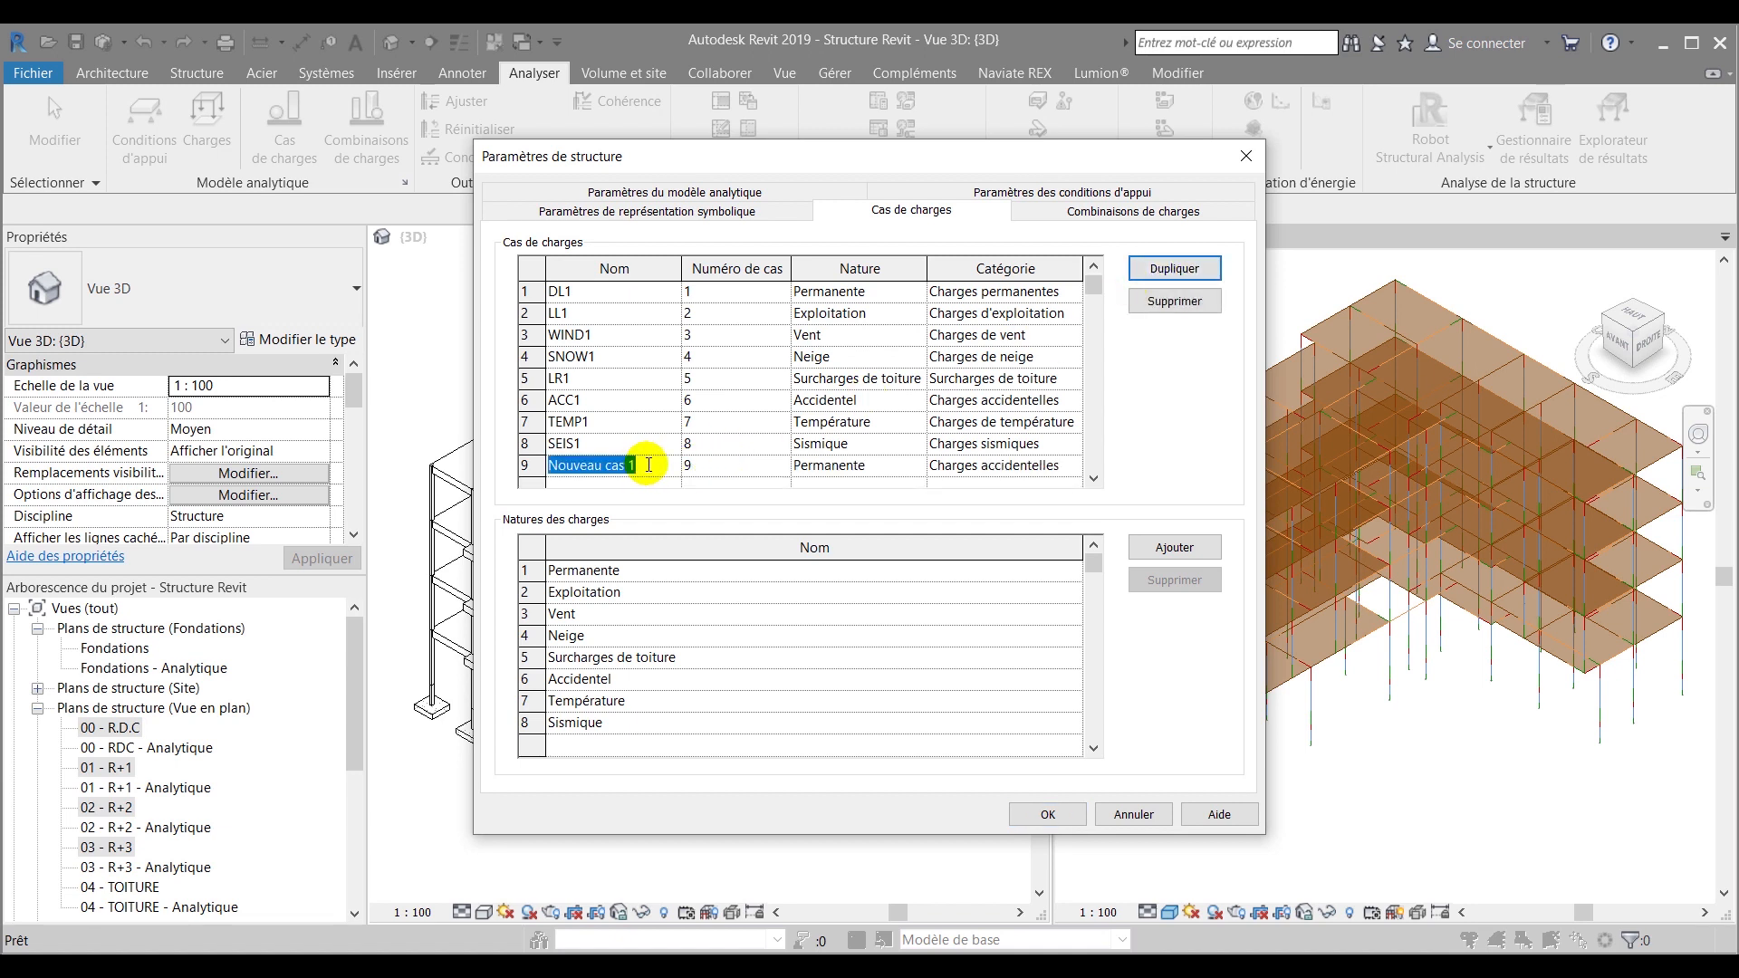
{"action": "type", "text": "PERM"}
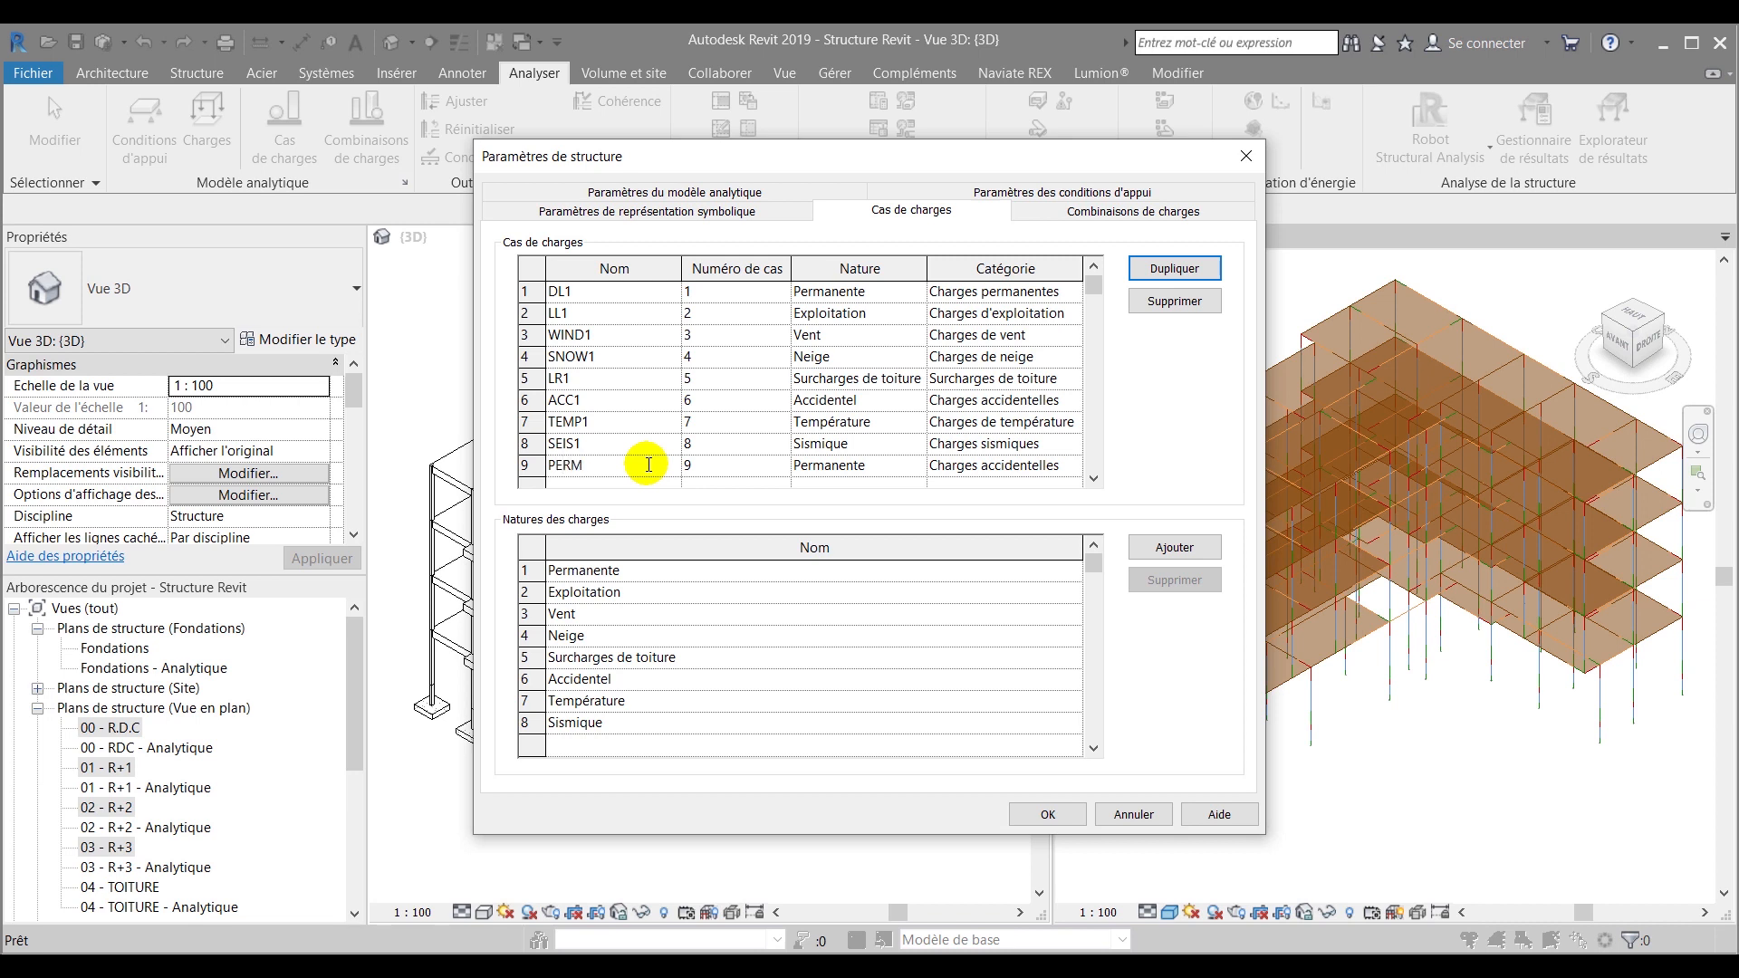
{"action": "key", "text": "Tab"}
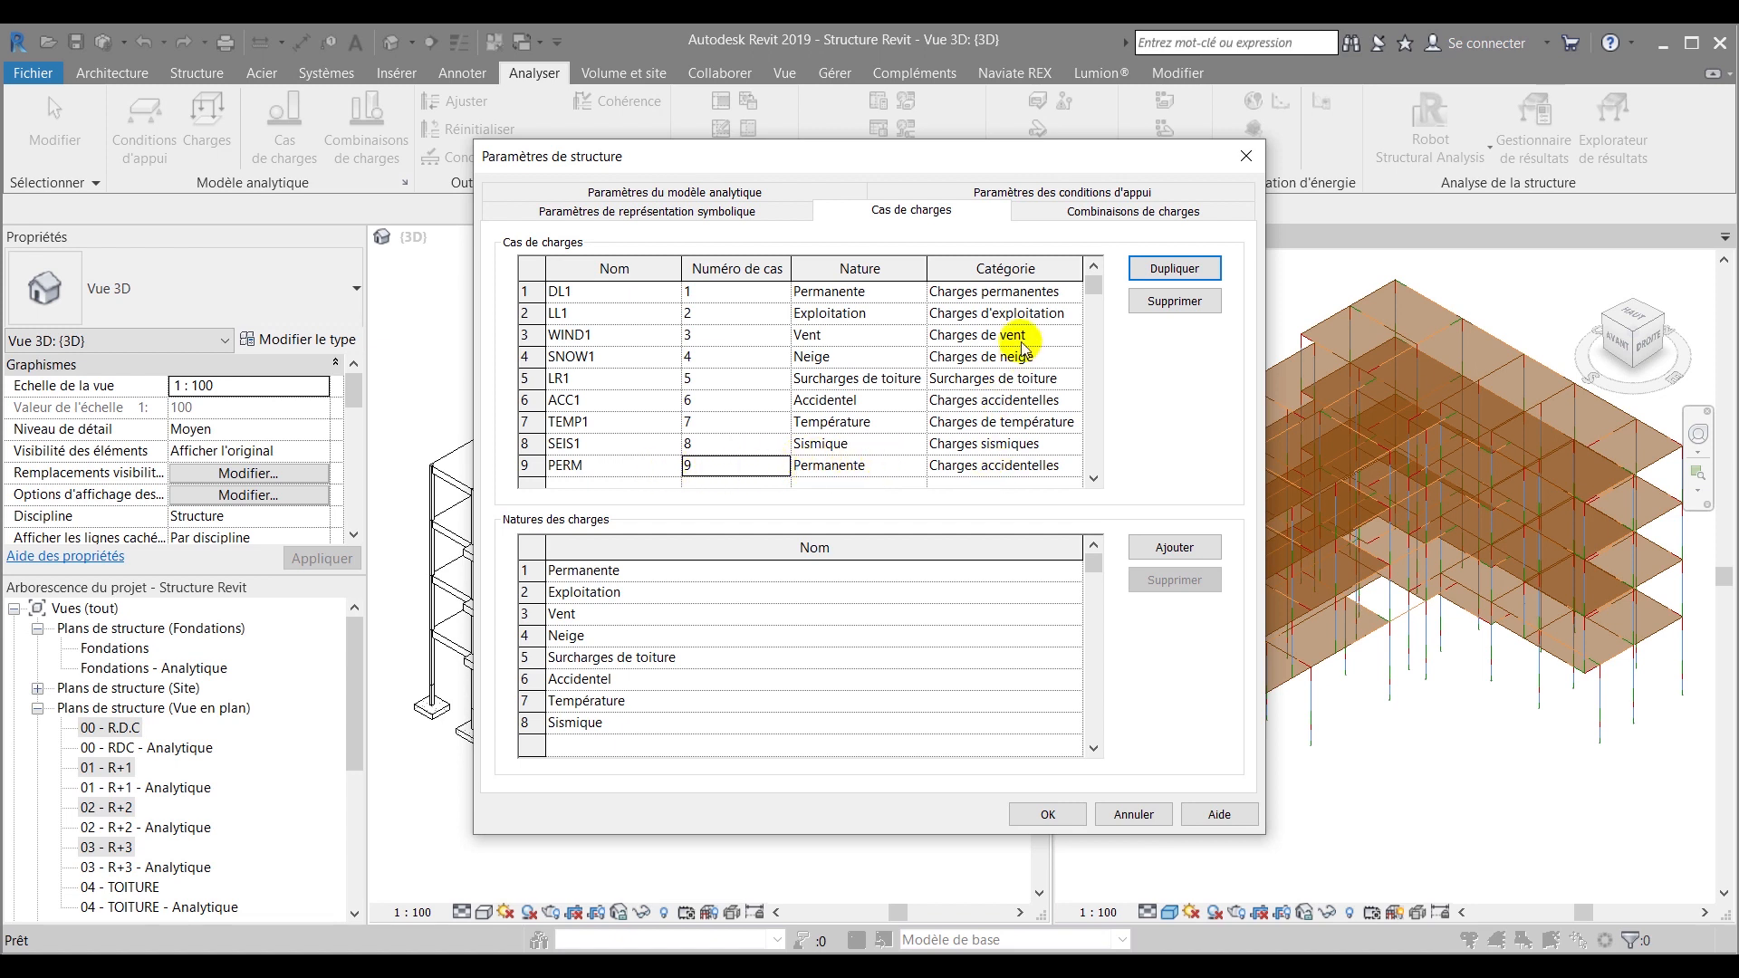
{"action": "left_click", "coordinate": [1020, 477]}
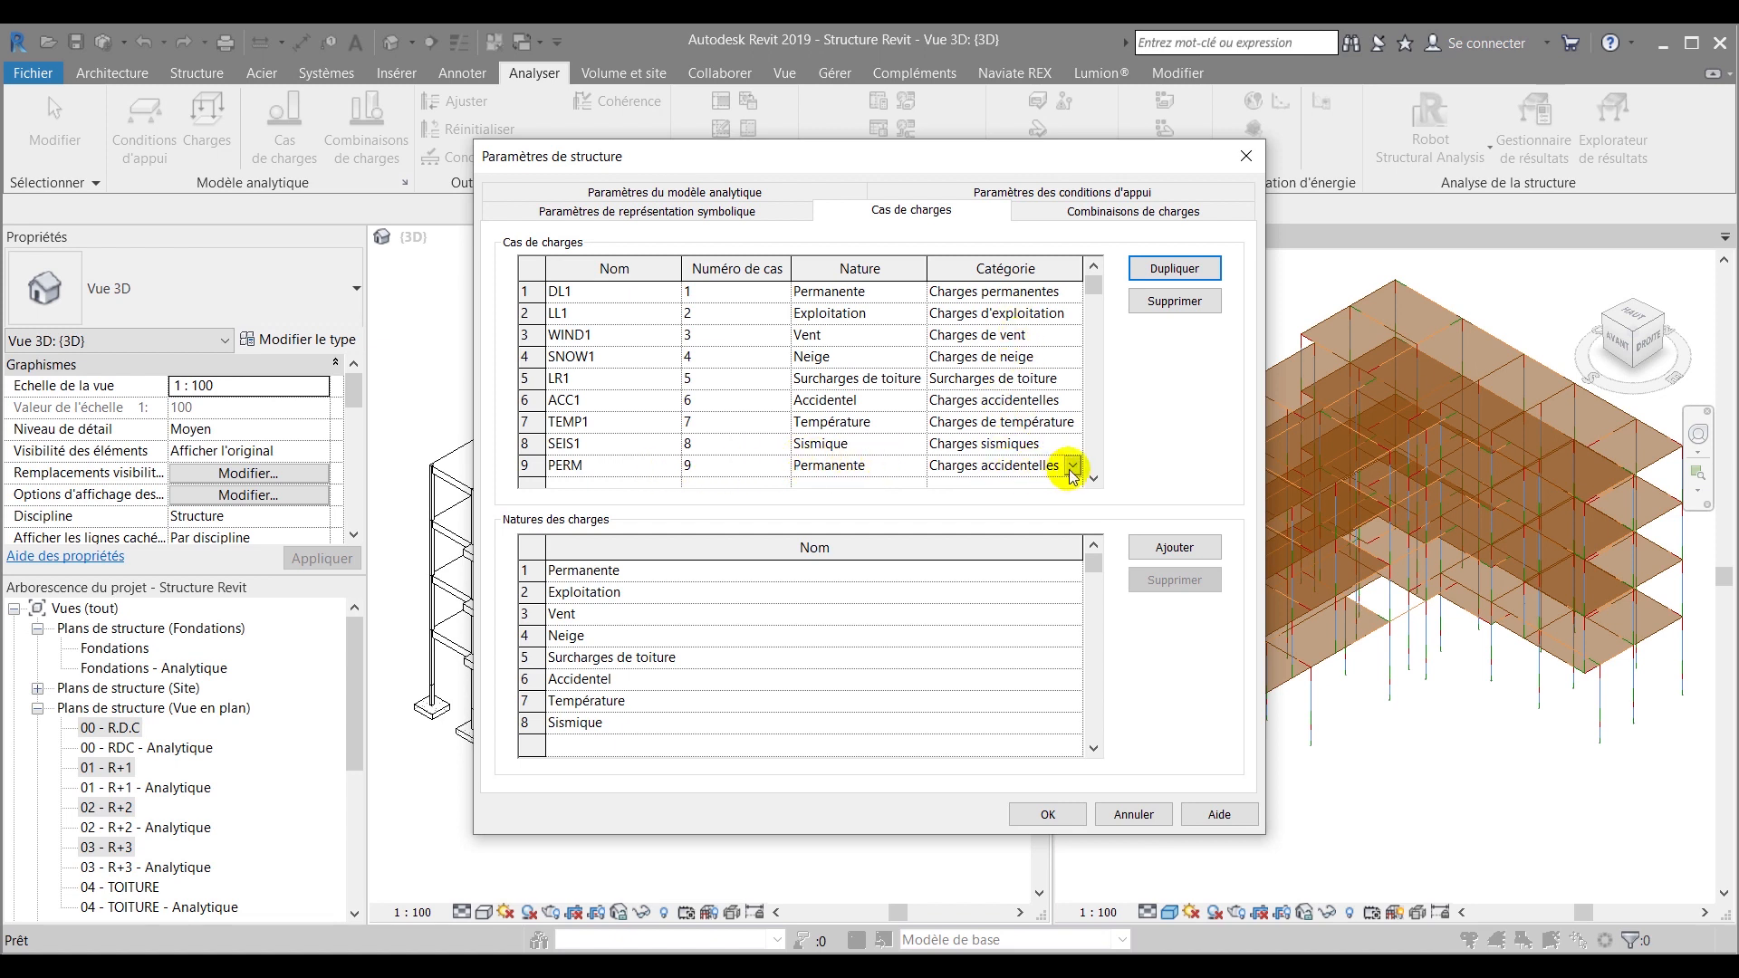
{"action": "left_click", "coordinate": [1023, 473]}
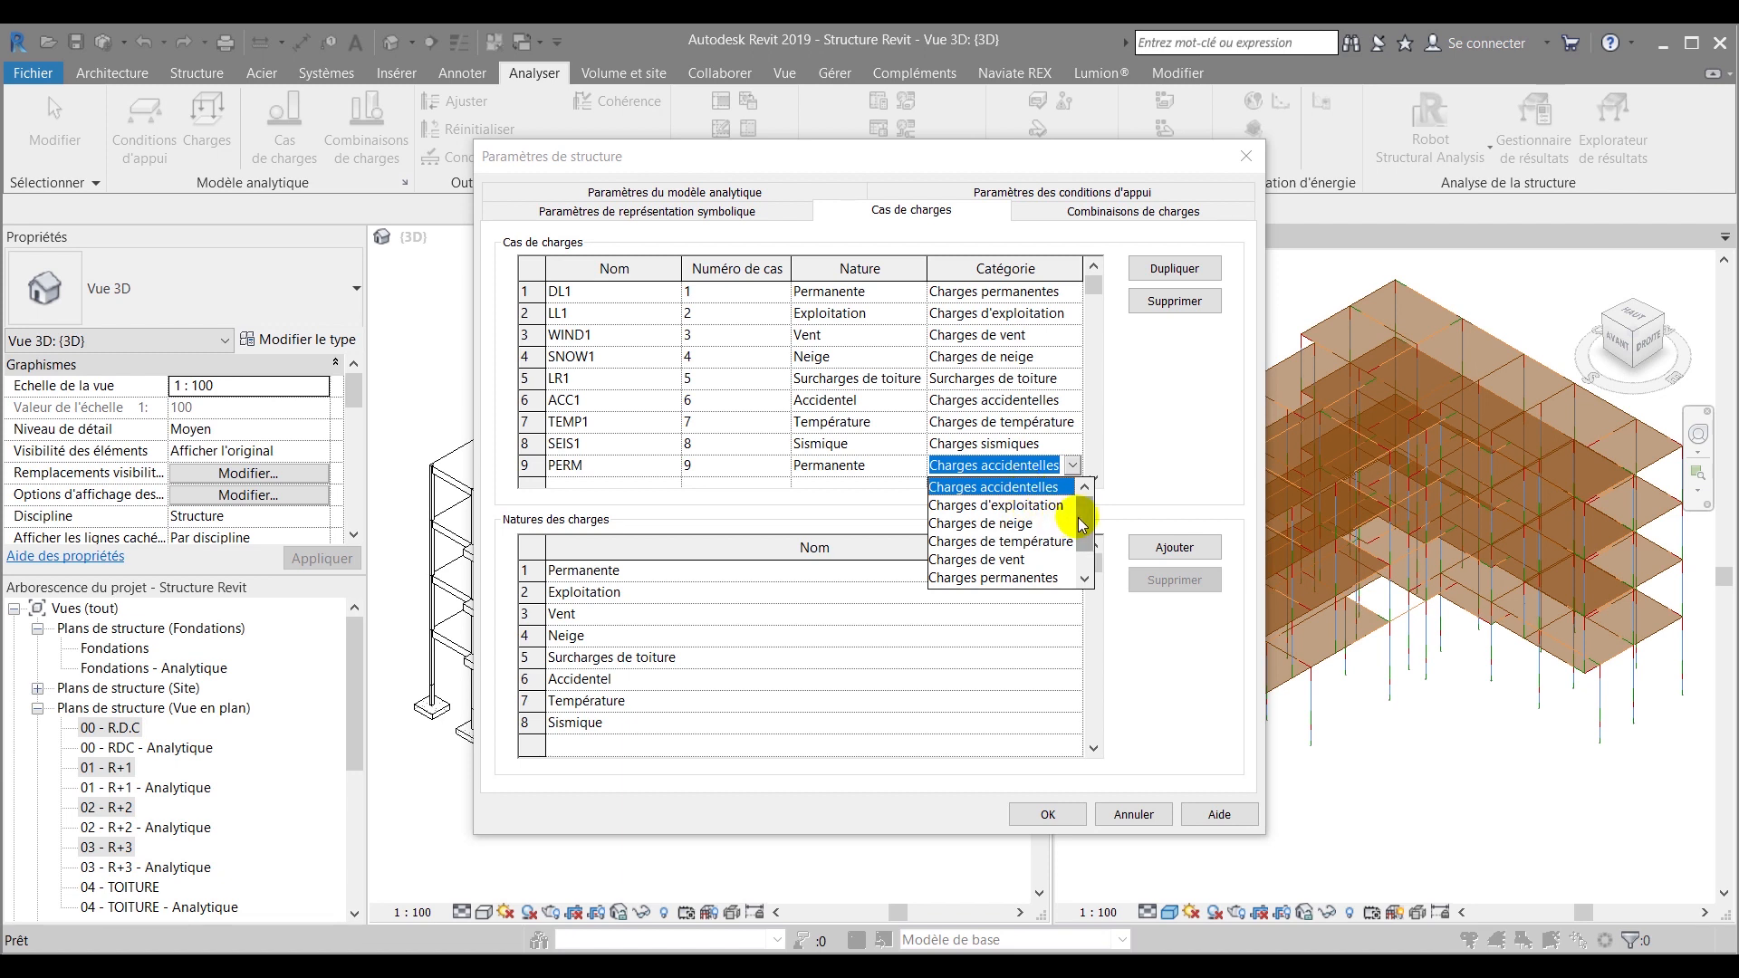
{"action": "left_click_drag", "start_coordinate": [1083, 522], "coordinate": [1080, 553]}
{"action": "left_click", "coordinate": [996, 541]}
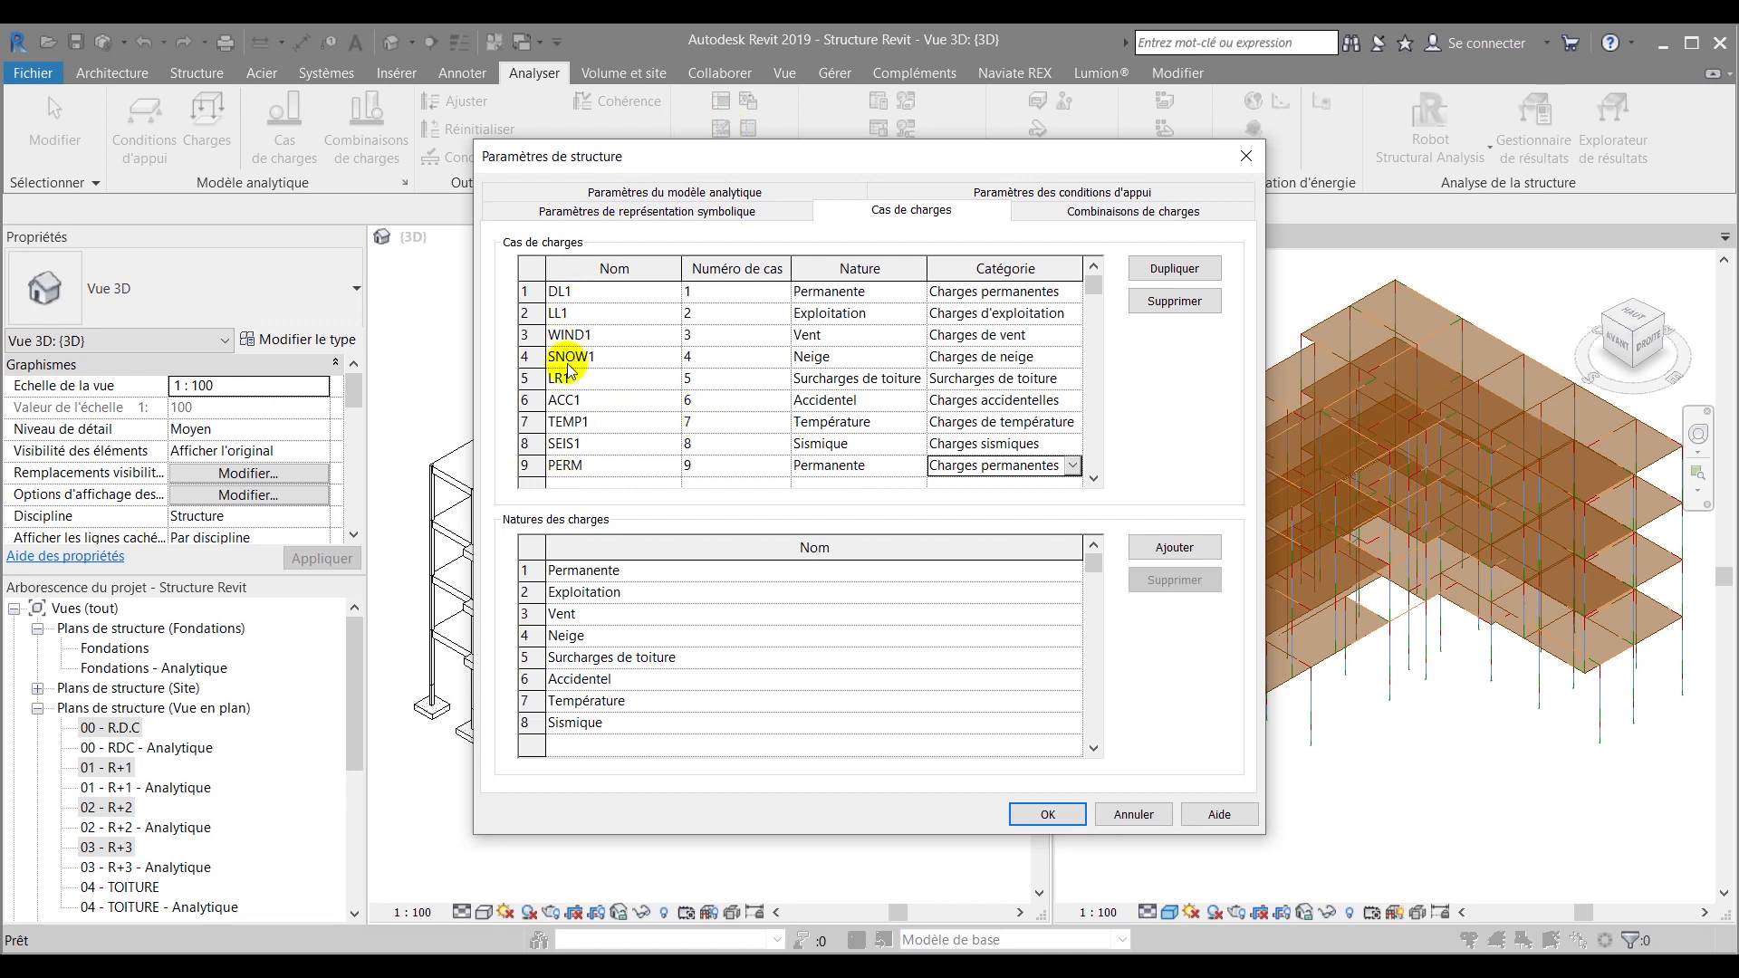
Delete the accidental load case ACC1 and confirm its removal
{"action": "left_click", "coordinate": [523, 399]}
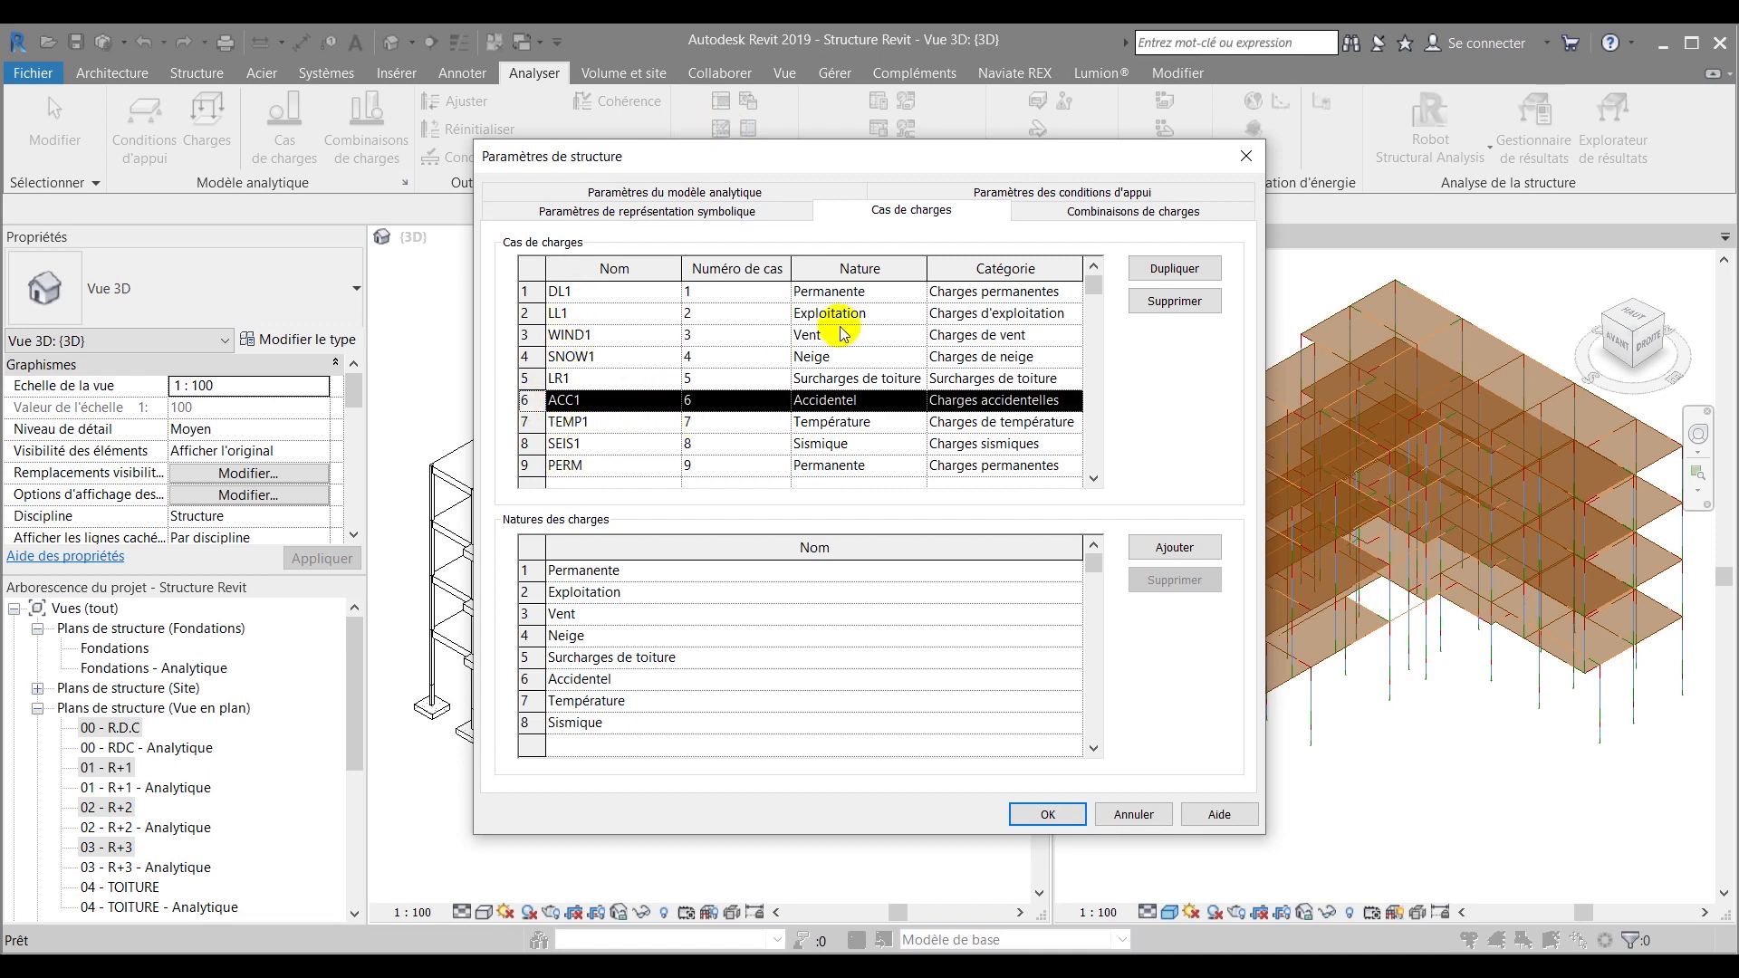
{"action": "left_click", "coordinate": [1174, 303]}
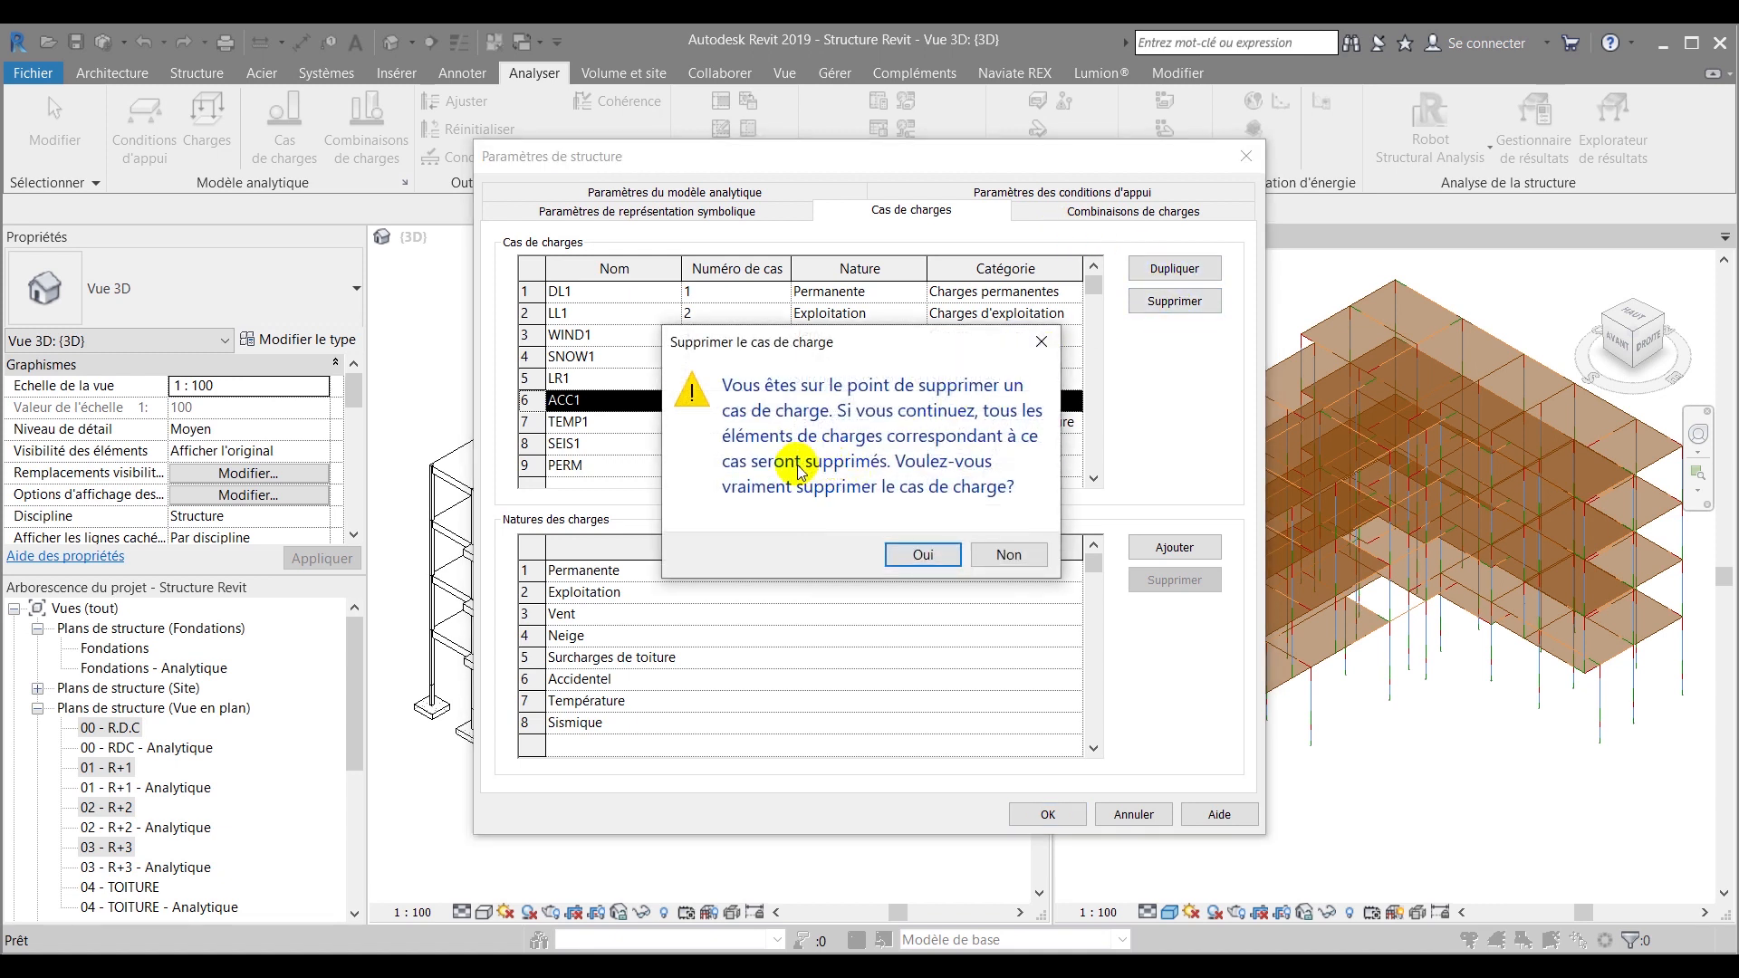
{"action": "left_click", "coordinate": [891, 555]}
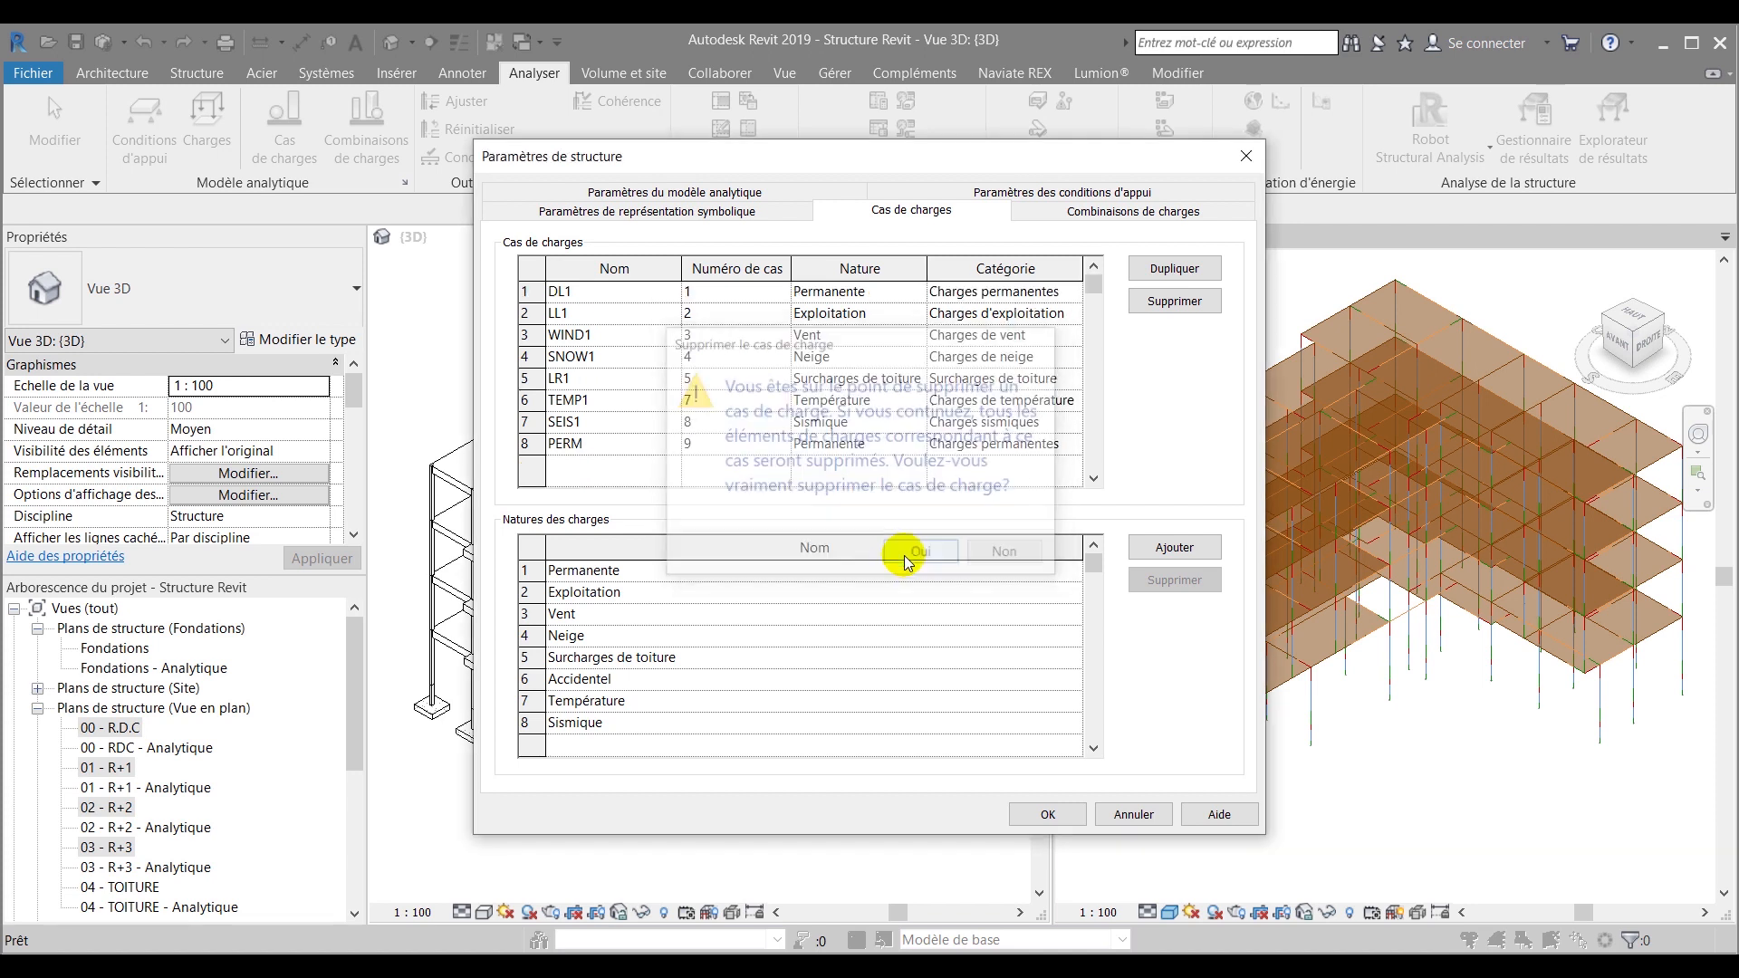
Delete the load cases SNOW1, LR1, TEMP1, SEIS1, PERM and WIND1, and accept the structural settings
{"action": "left_click", "coordinate": [548, 352]}
{"action": "left_click", "coordinate": [529, 355]}
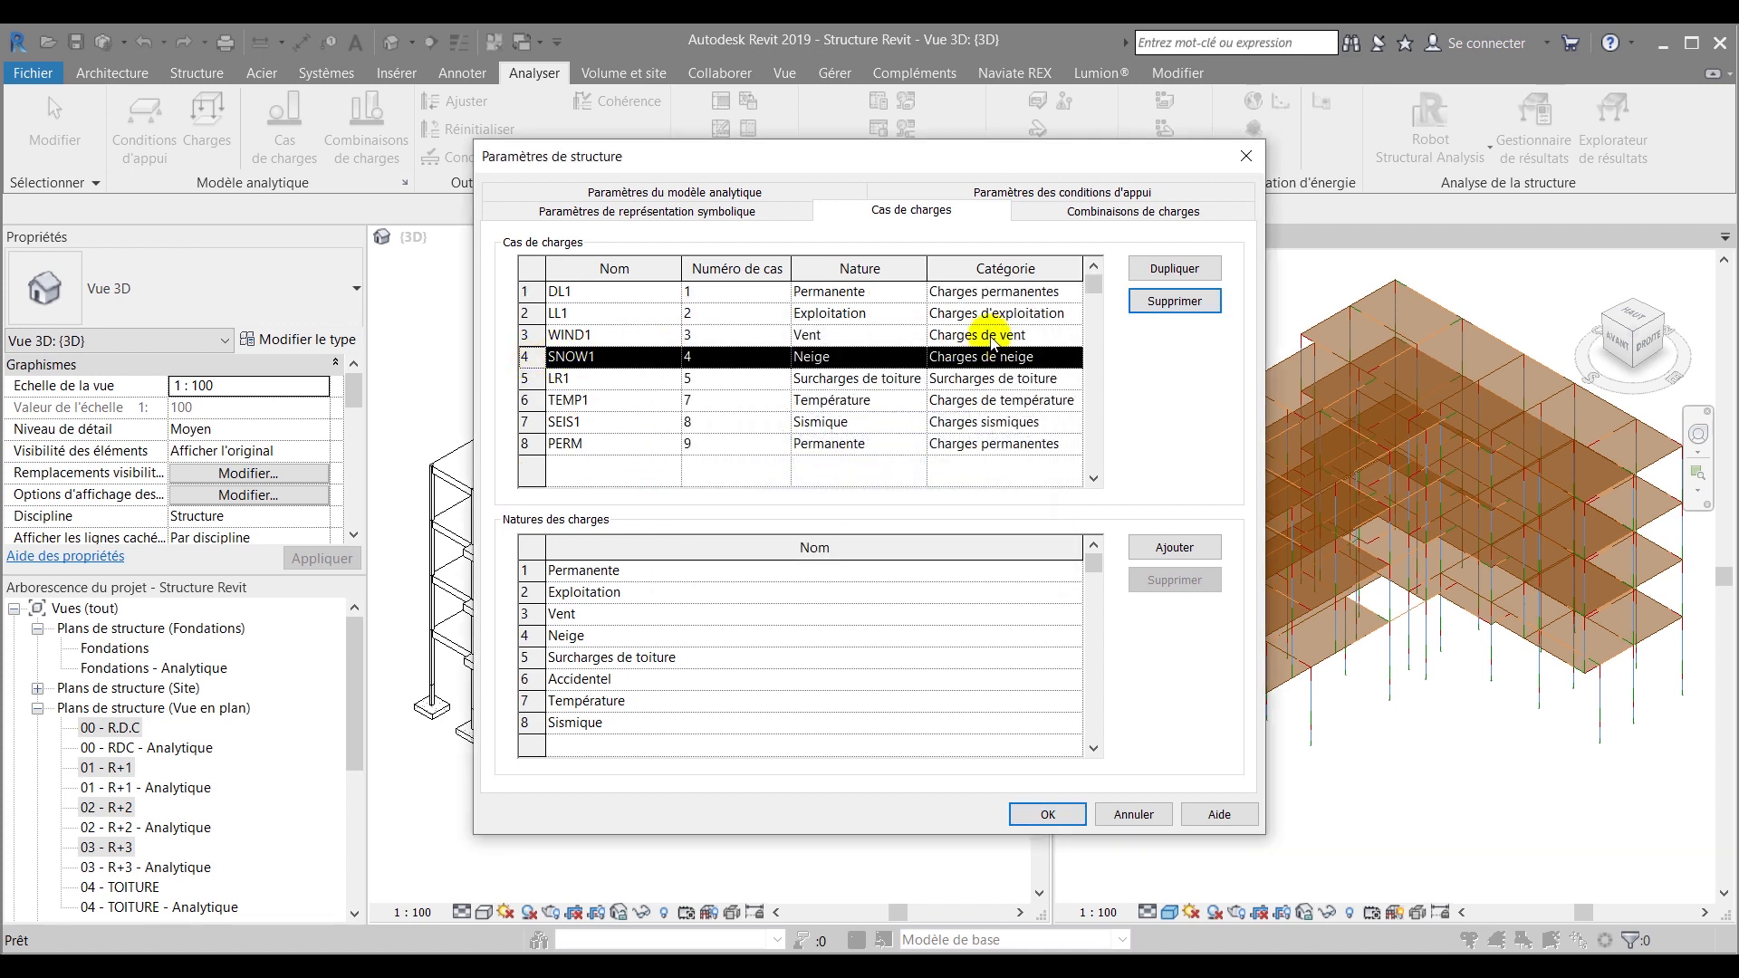
{"action": "left_click", "coordinate": [1176, 301]}
{"action": "left_click", "coordinate": [1178, 303]}
{"action": "left_click", "coordinate": [1177, 302]}
{"action": "left_click", "coordinate": [1177, 302]}
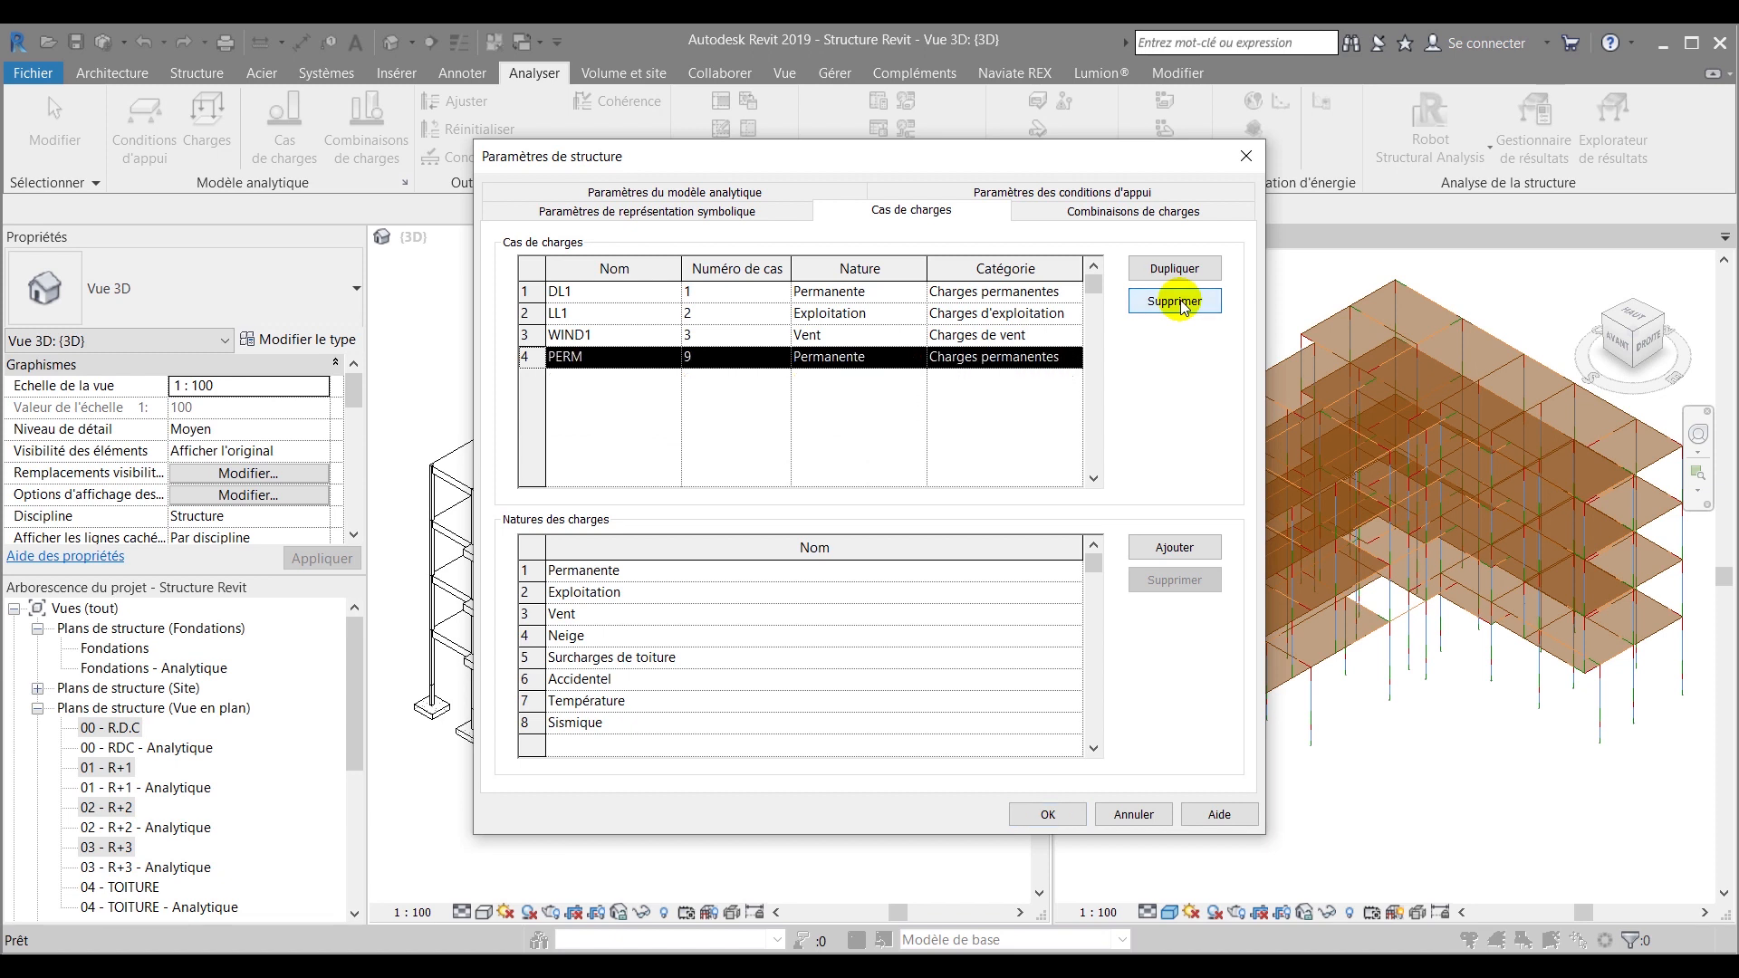
{"action": "left_click", "coordinate": [1178, 301]}
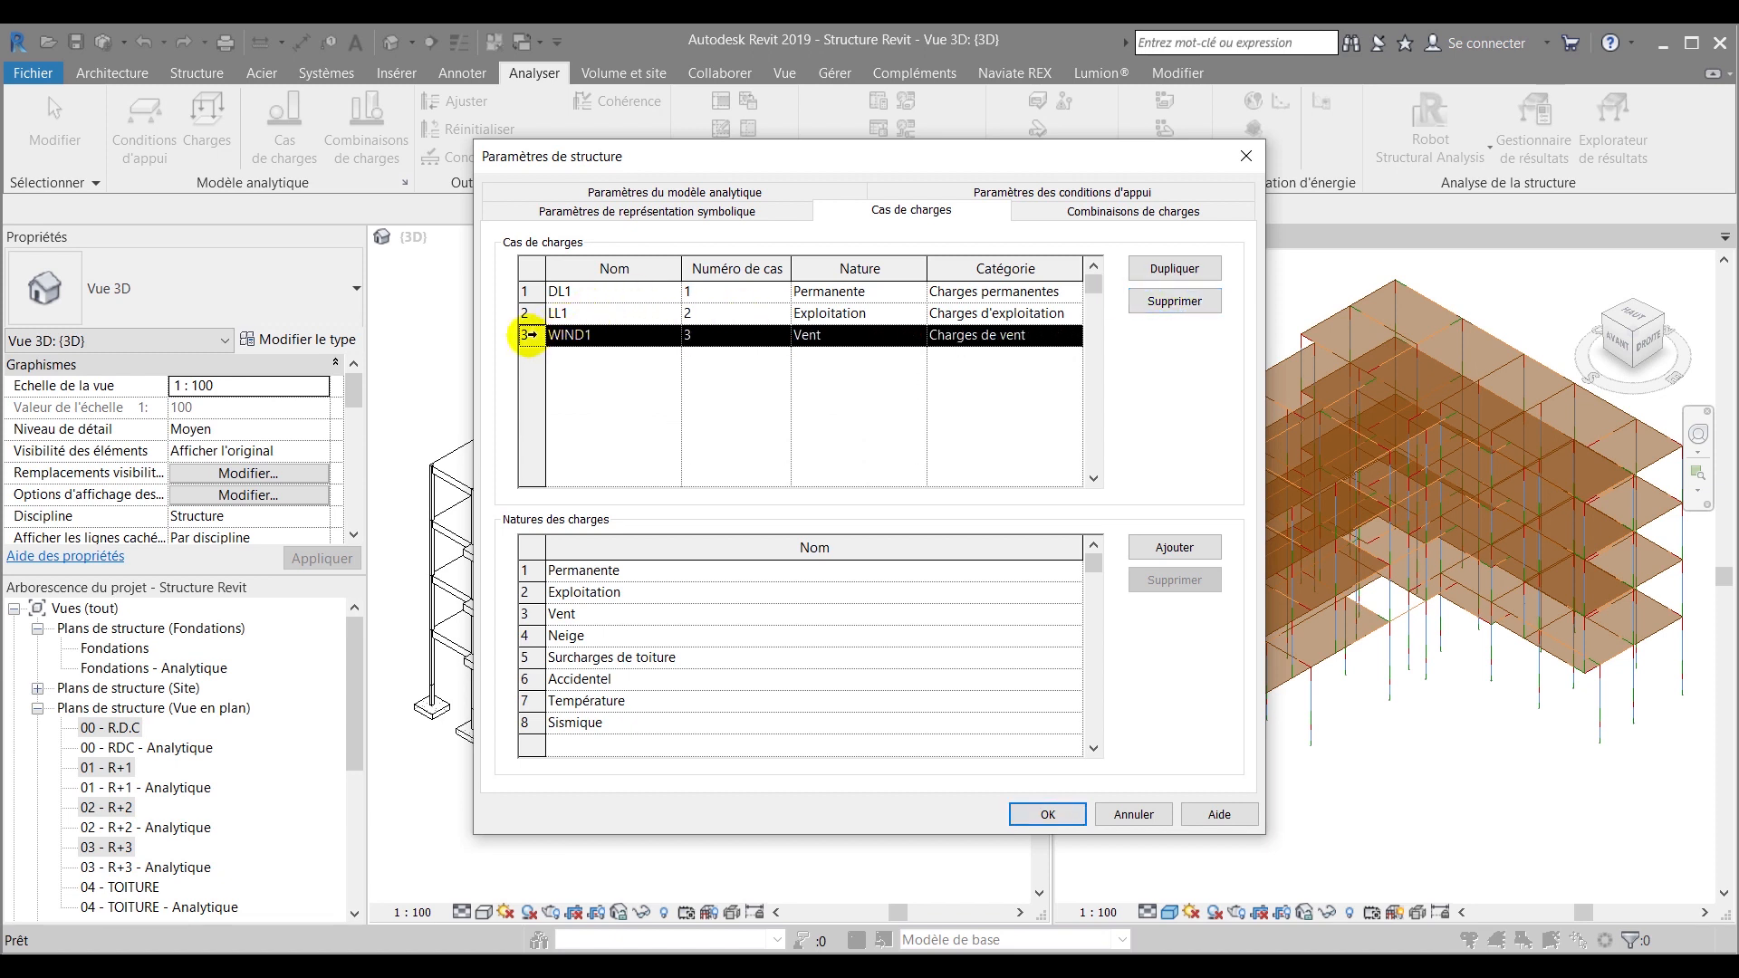
{"action": "left_click", "coordinate": [1143, 302]}
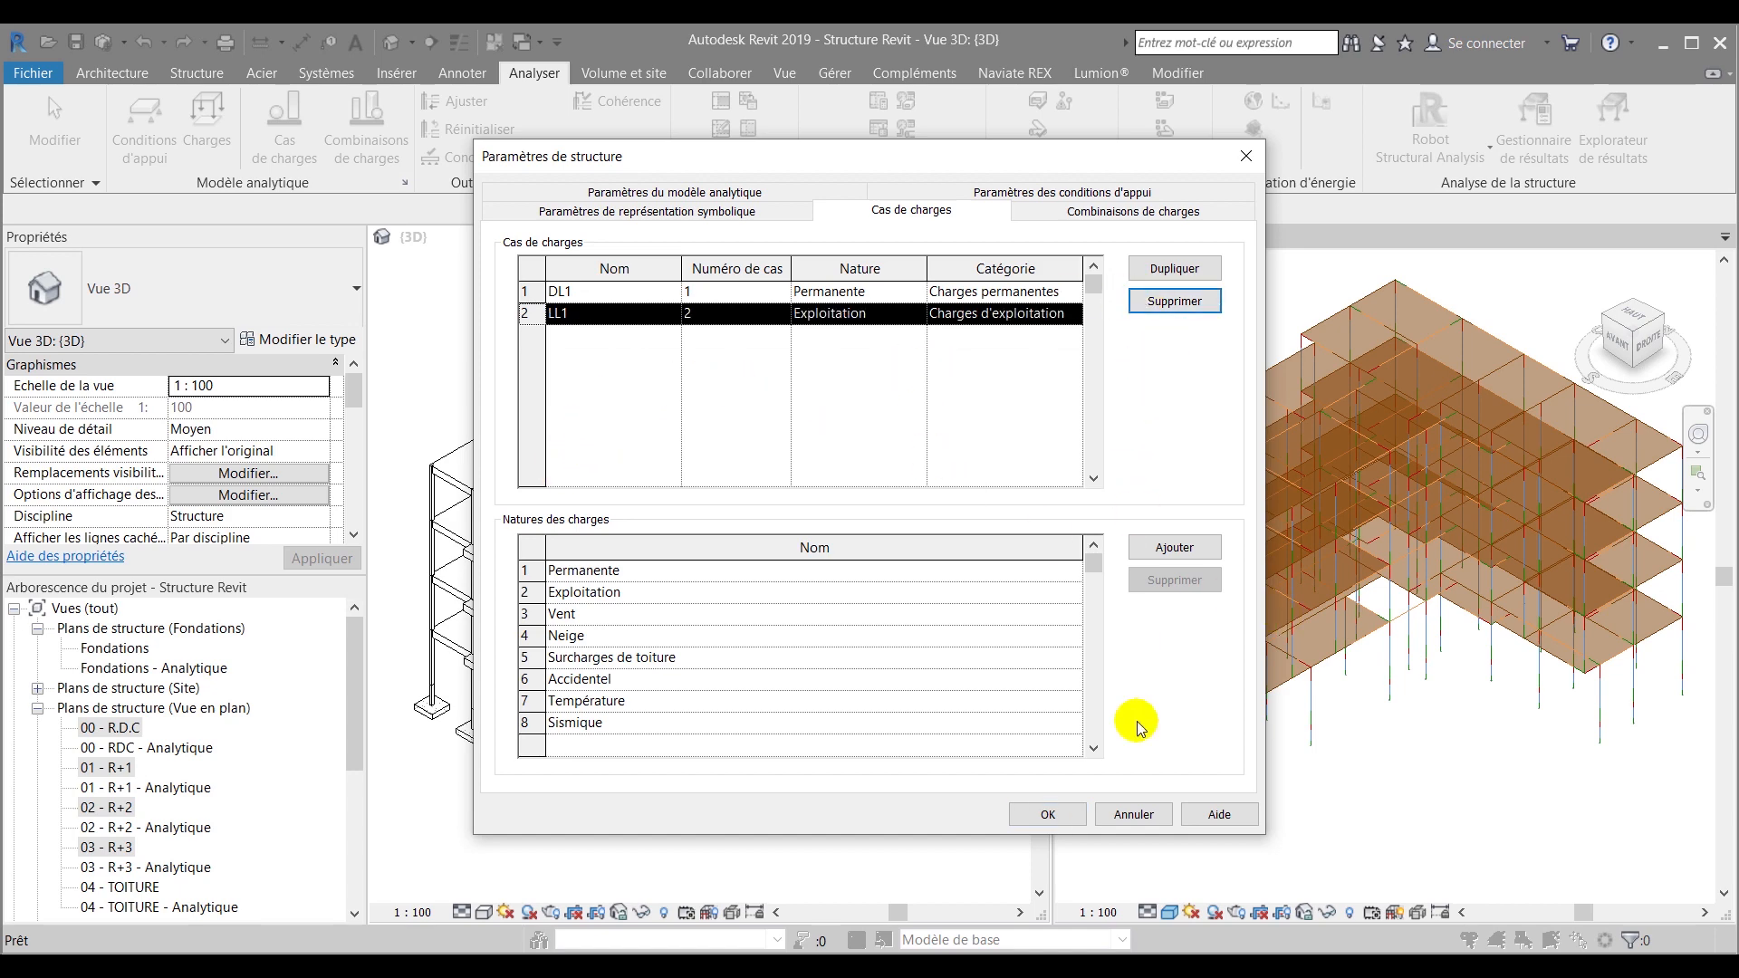
{"action": "left_click", "coordinate": [1048, 813]}
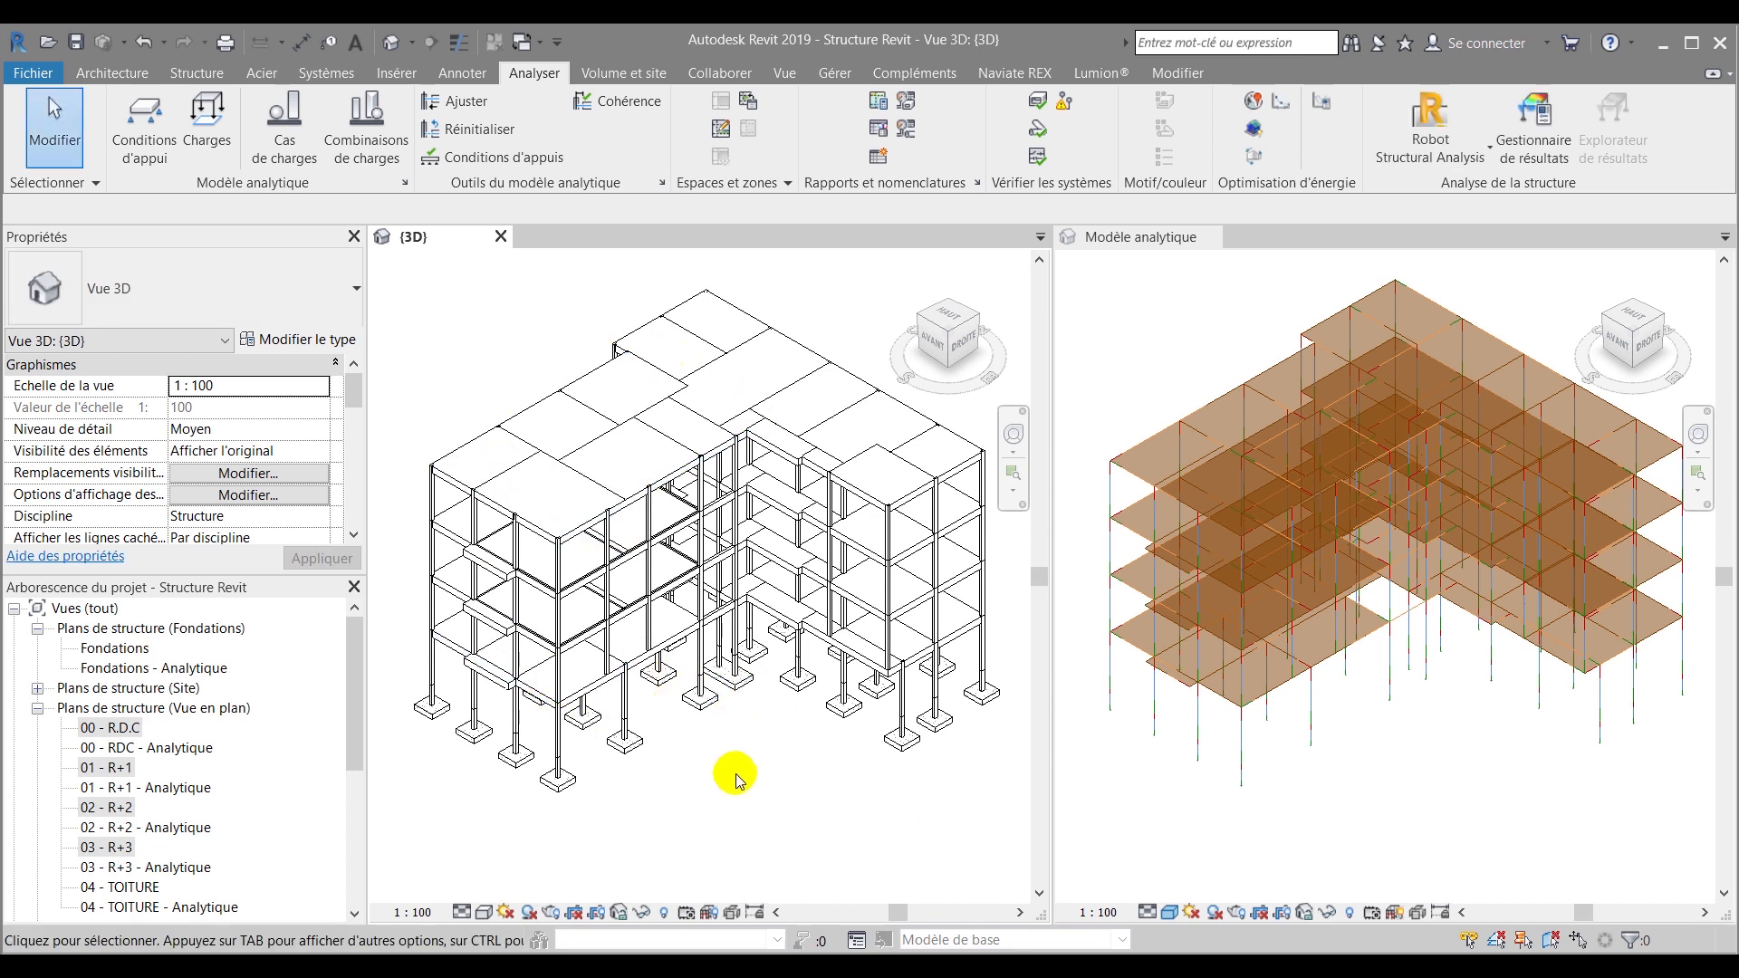
Open the load combination settings and add a combination named E.L.U
{"action": "left_click", "coordinate": [358, 136]}
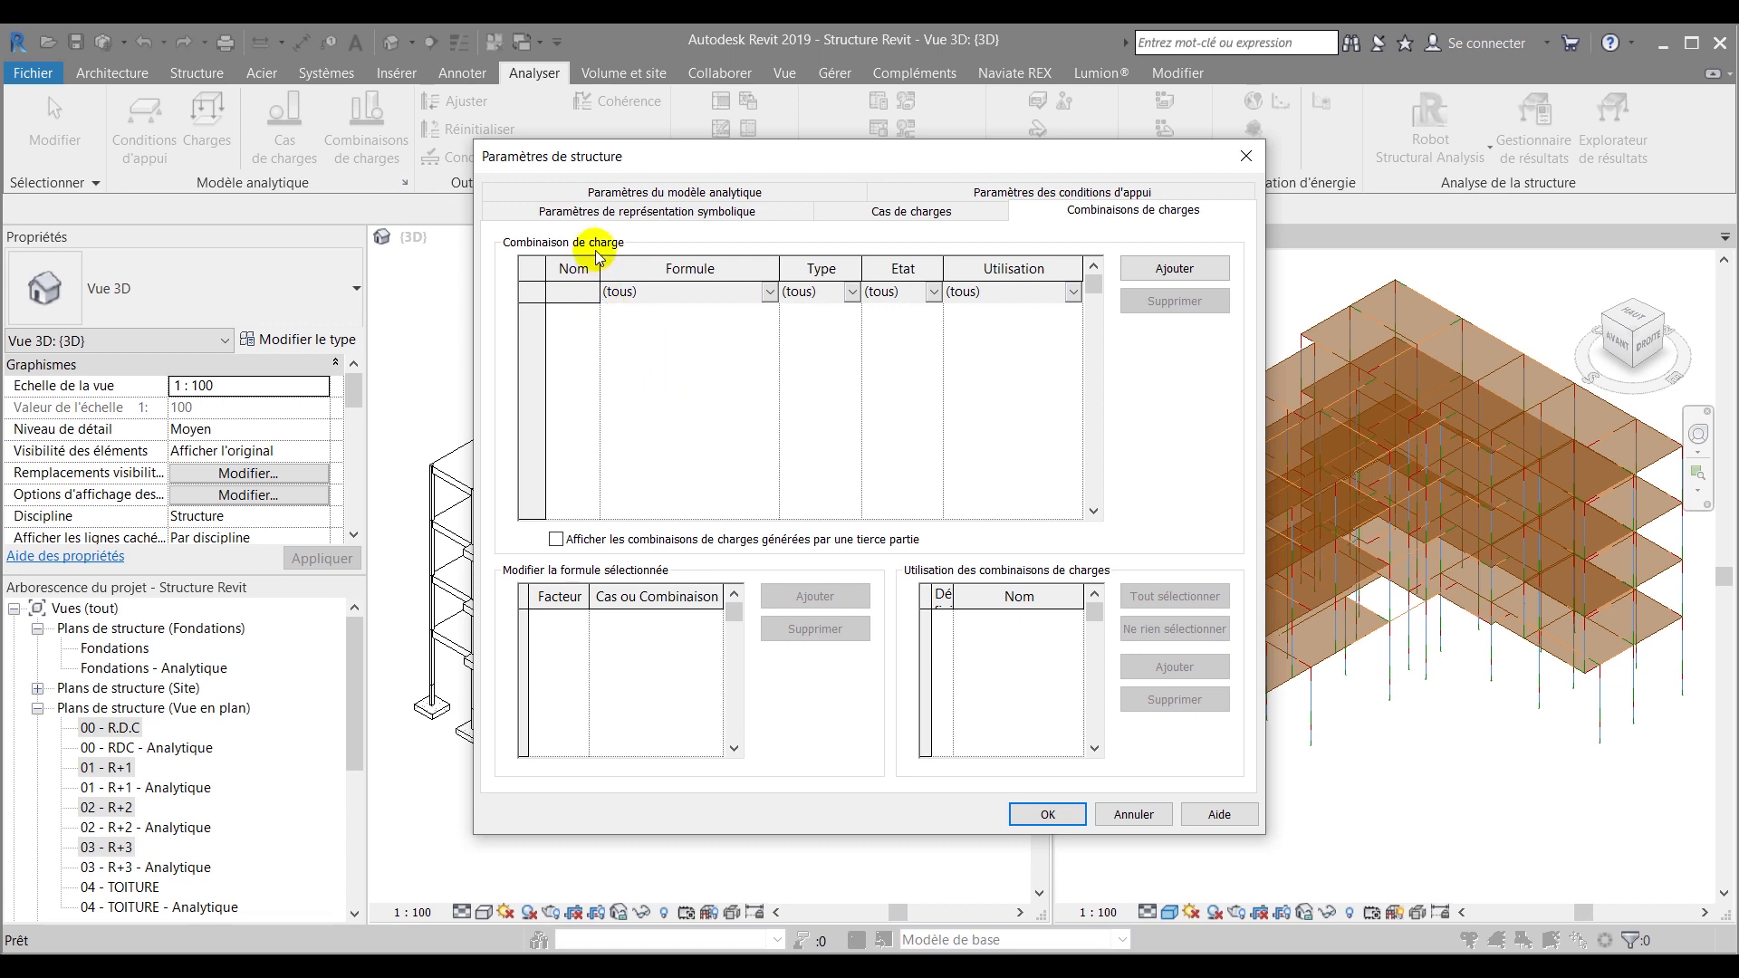
{"action": "left_click", "coordinate": [1175, 269]}
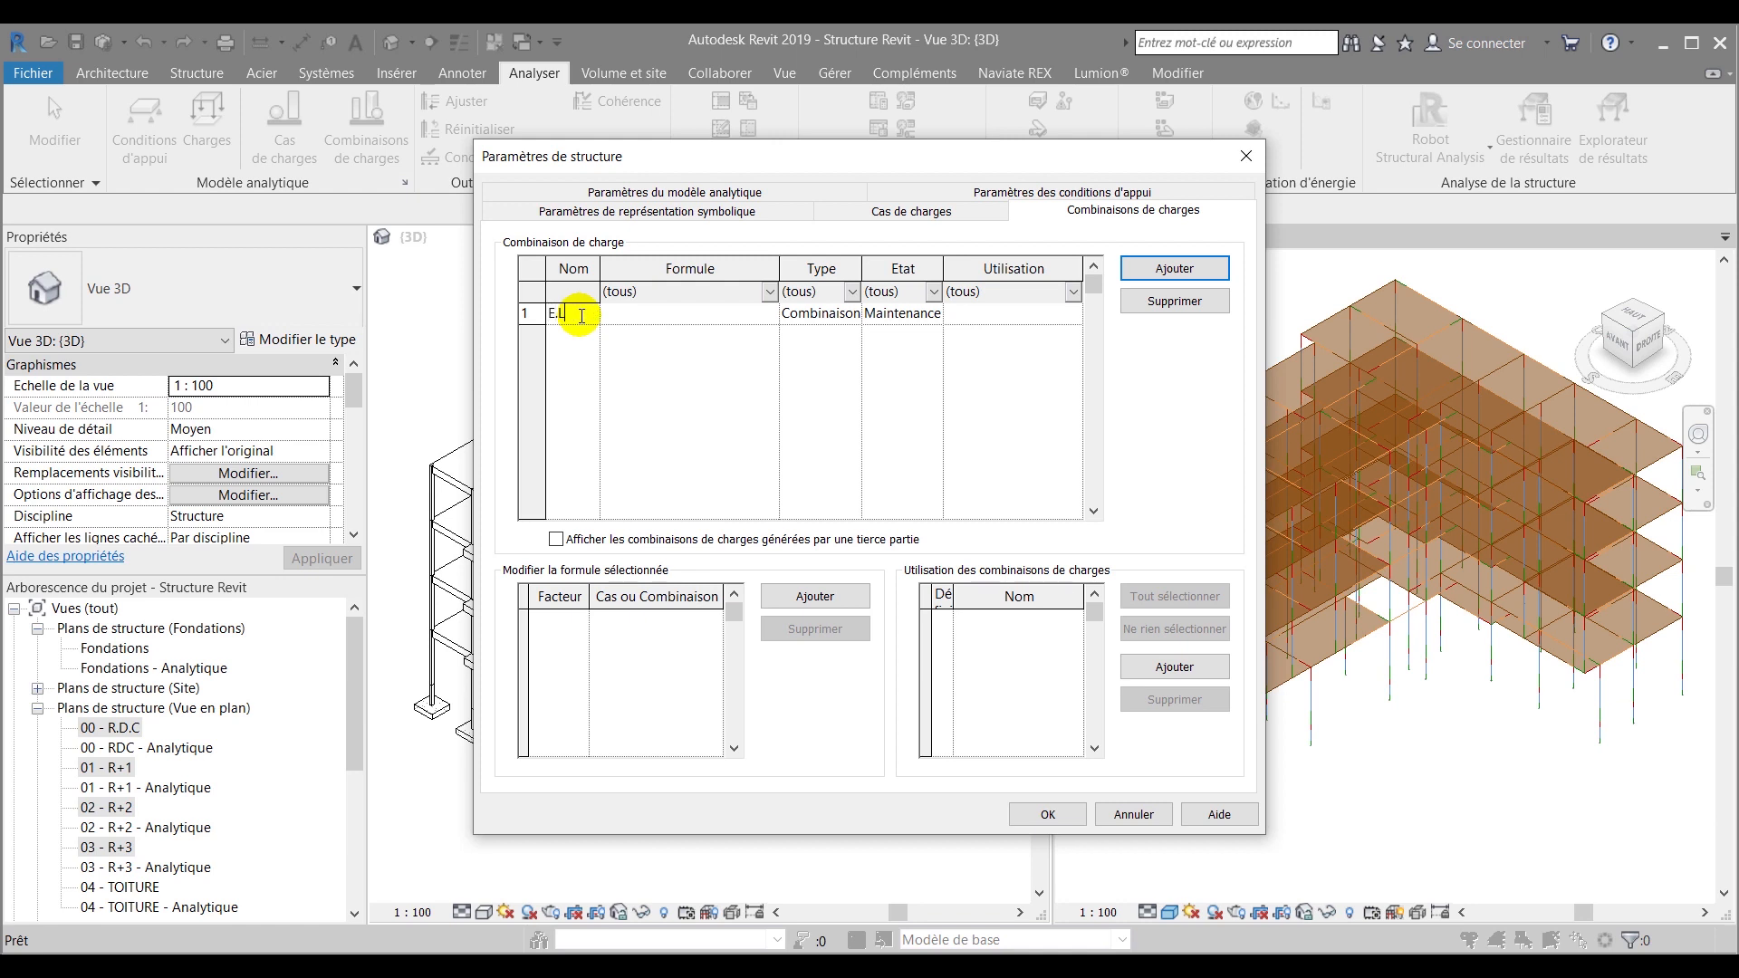
{"action": "key", "text": "Tab"}
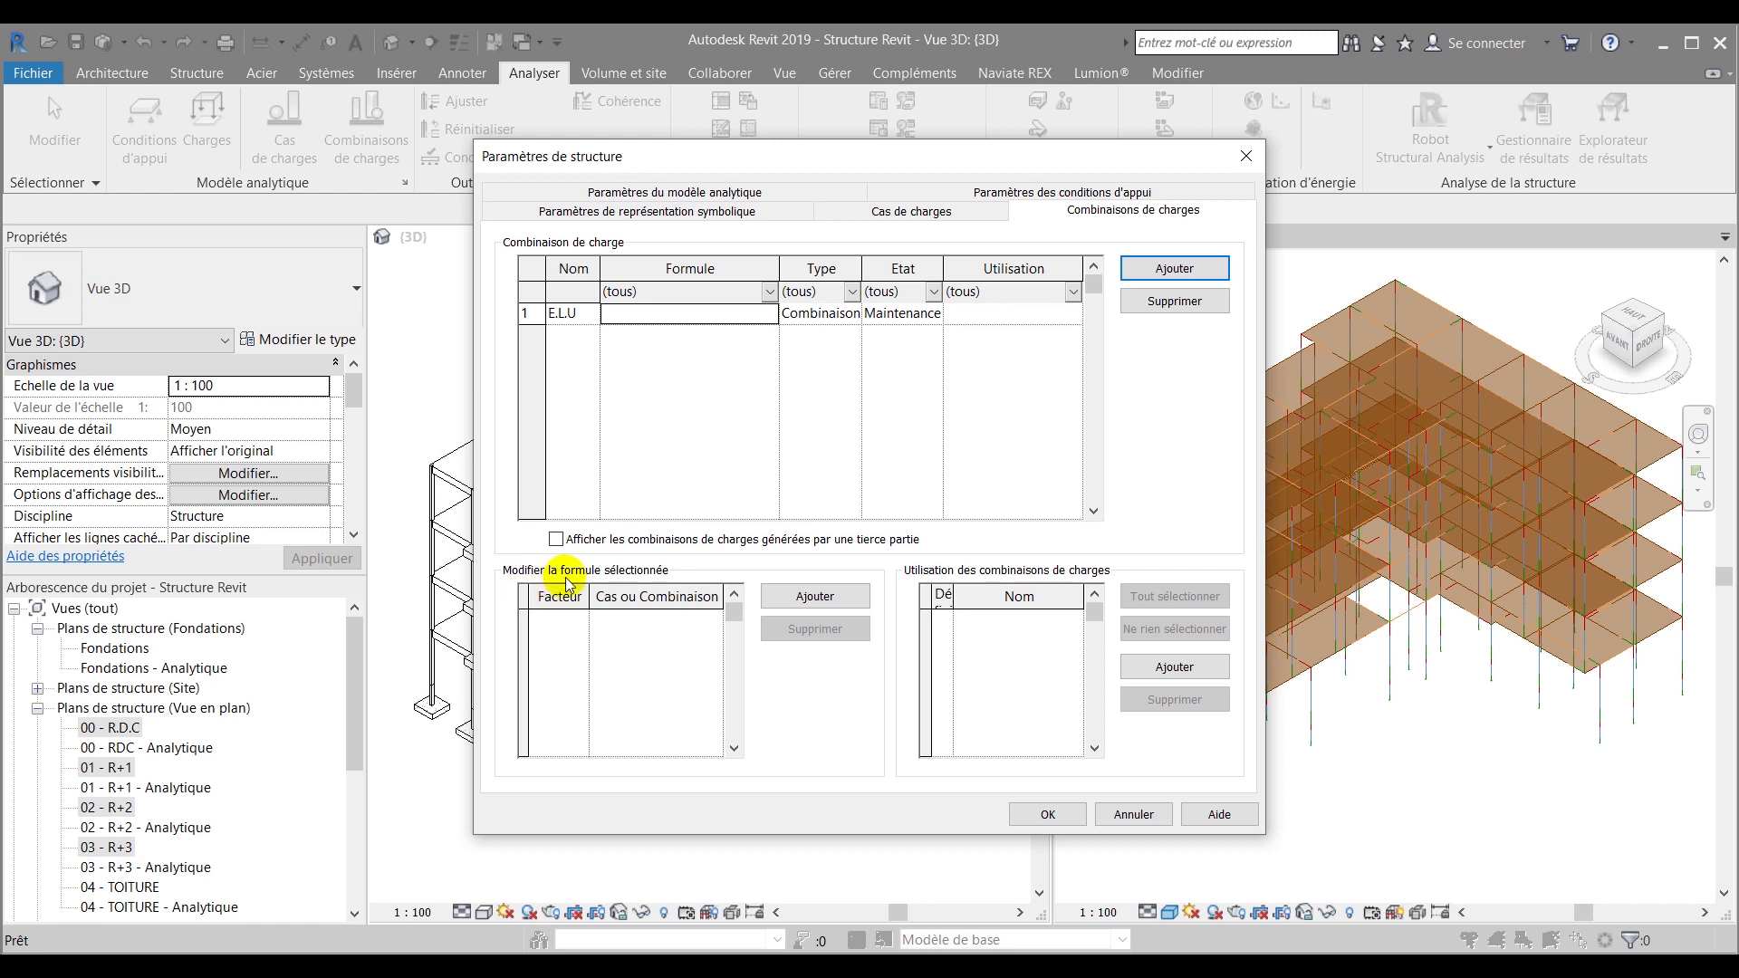
Add load case DL1 to the E.L.U formula with a factor of 1.35
{"action": "left_click", "coordinate": [793, 600]}
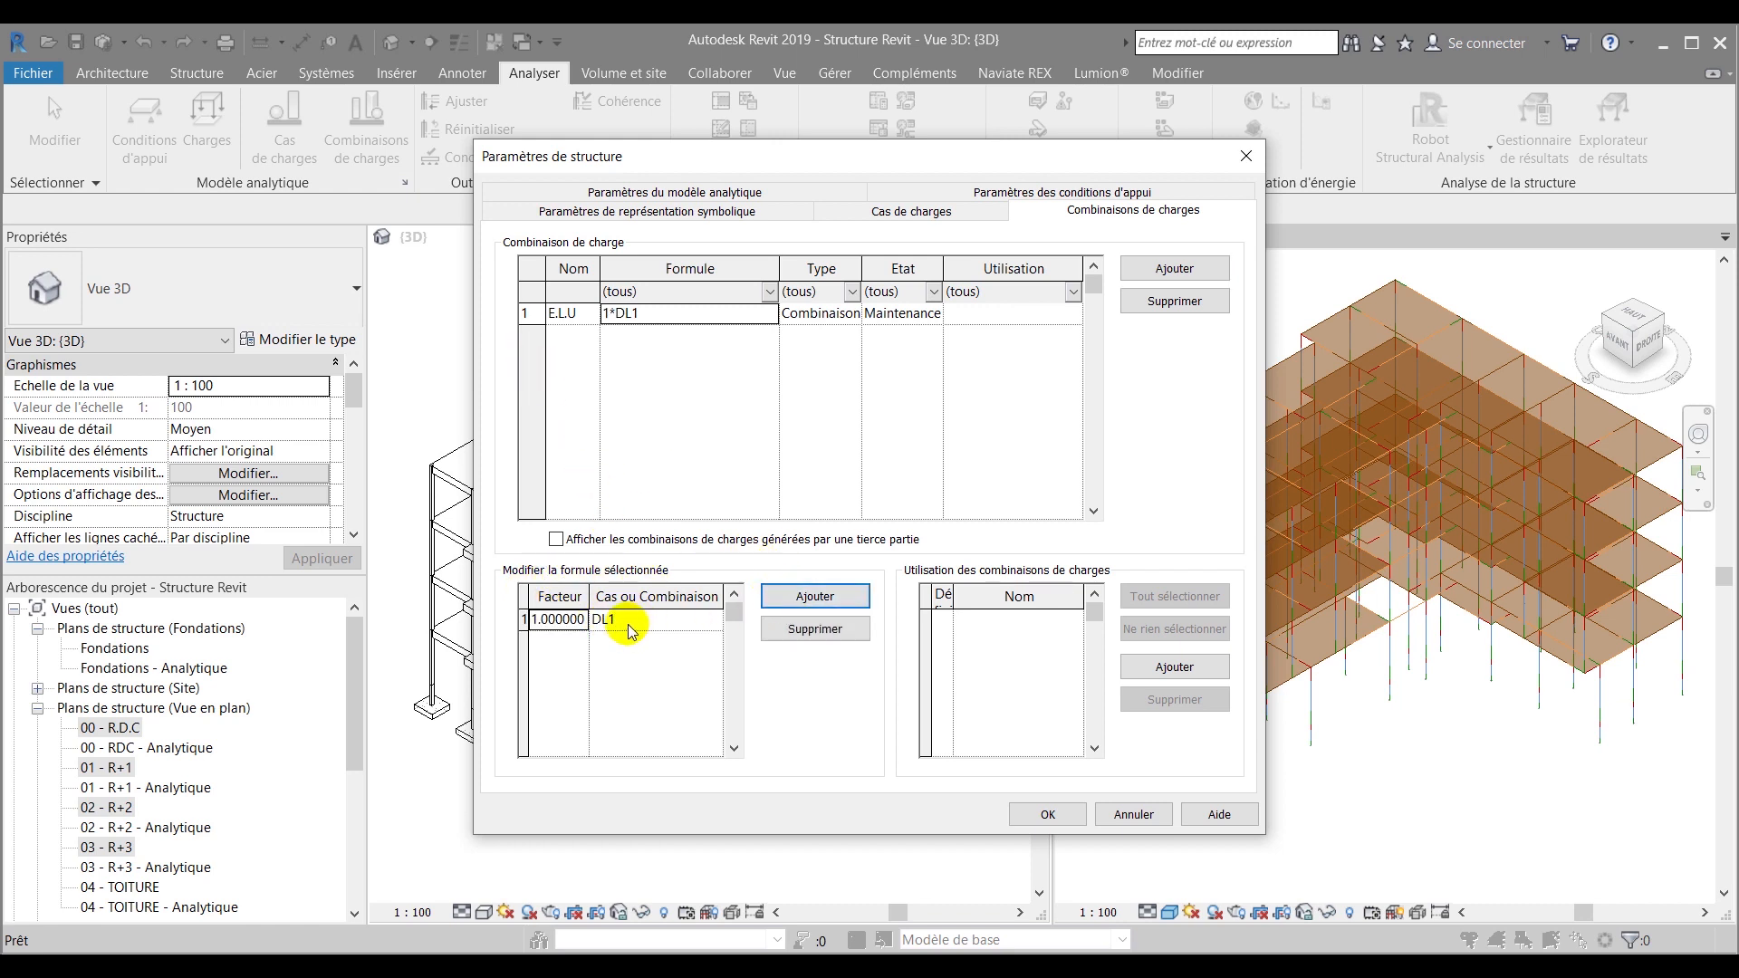
{"action": "left_click", "coordinate": [909, 211]}
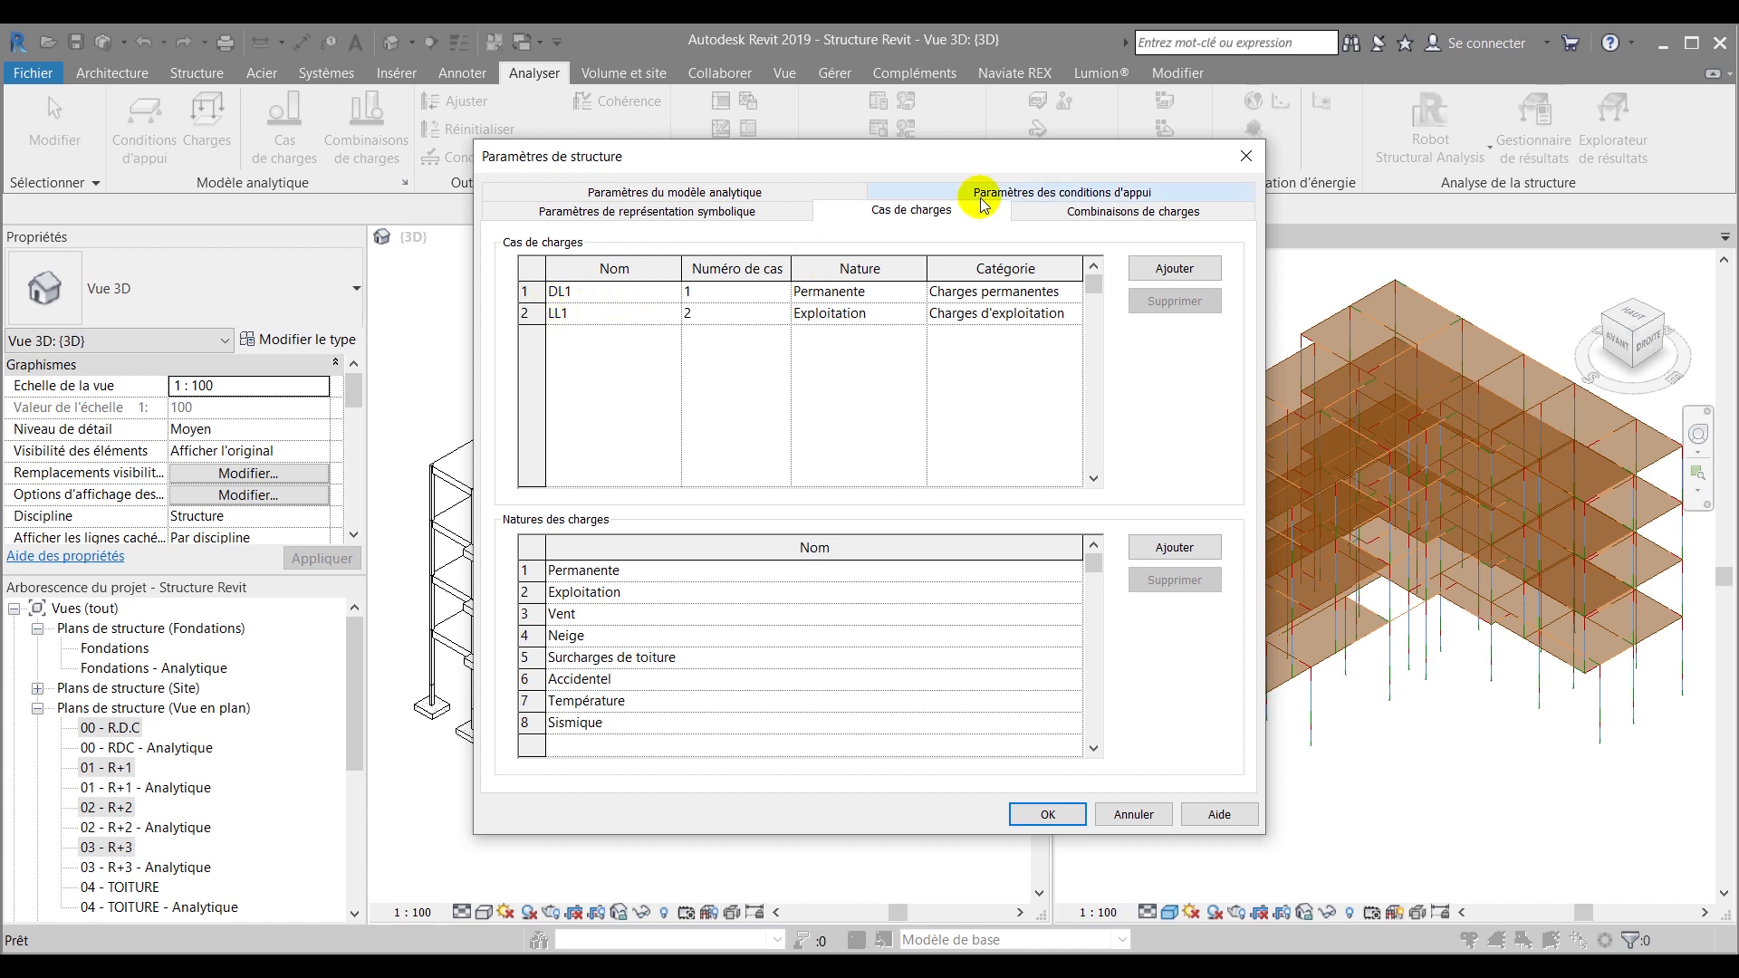
{"action": "left_click", "coordinate": [1092, 214]}
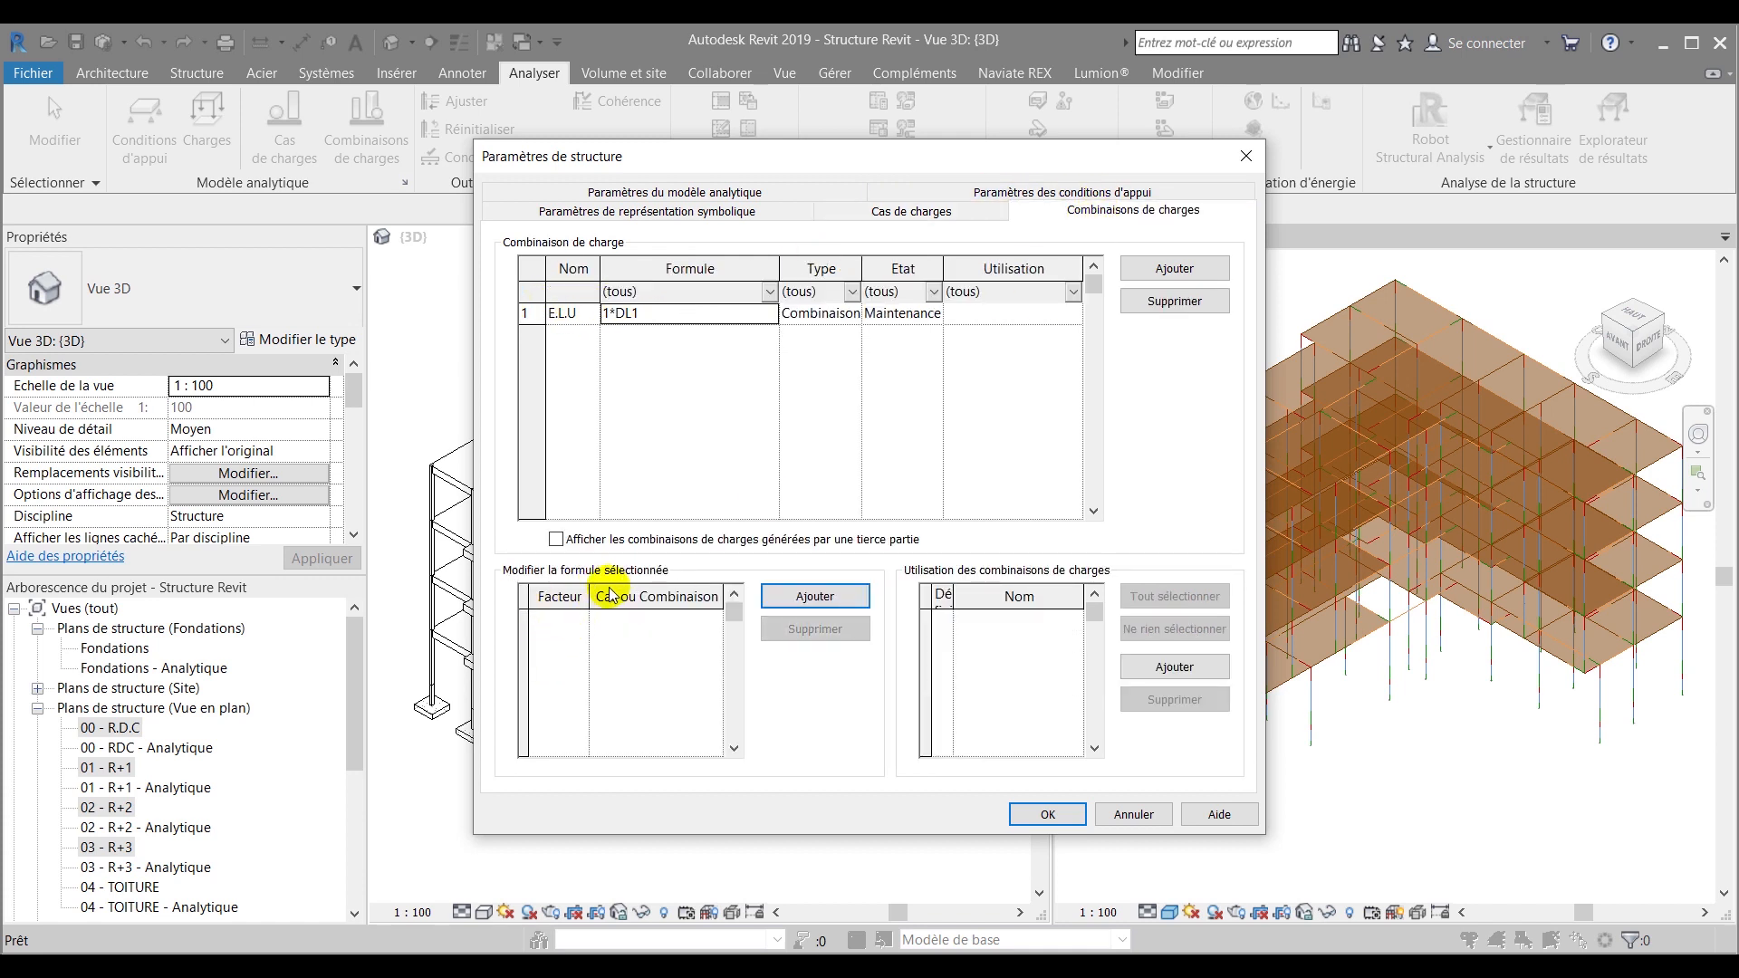
{"action": "left_click", "coordinate": [525, 314]}
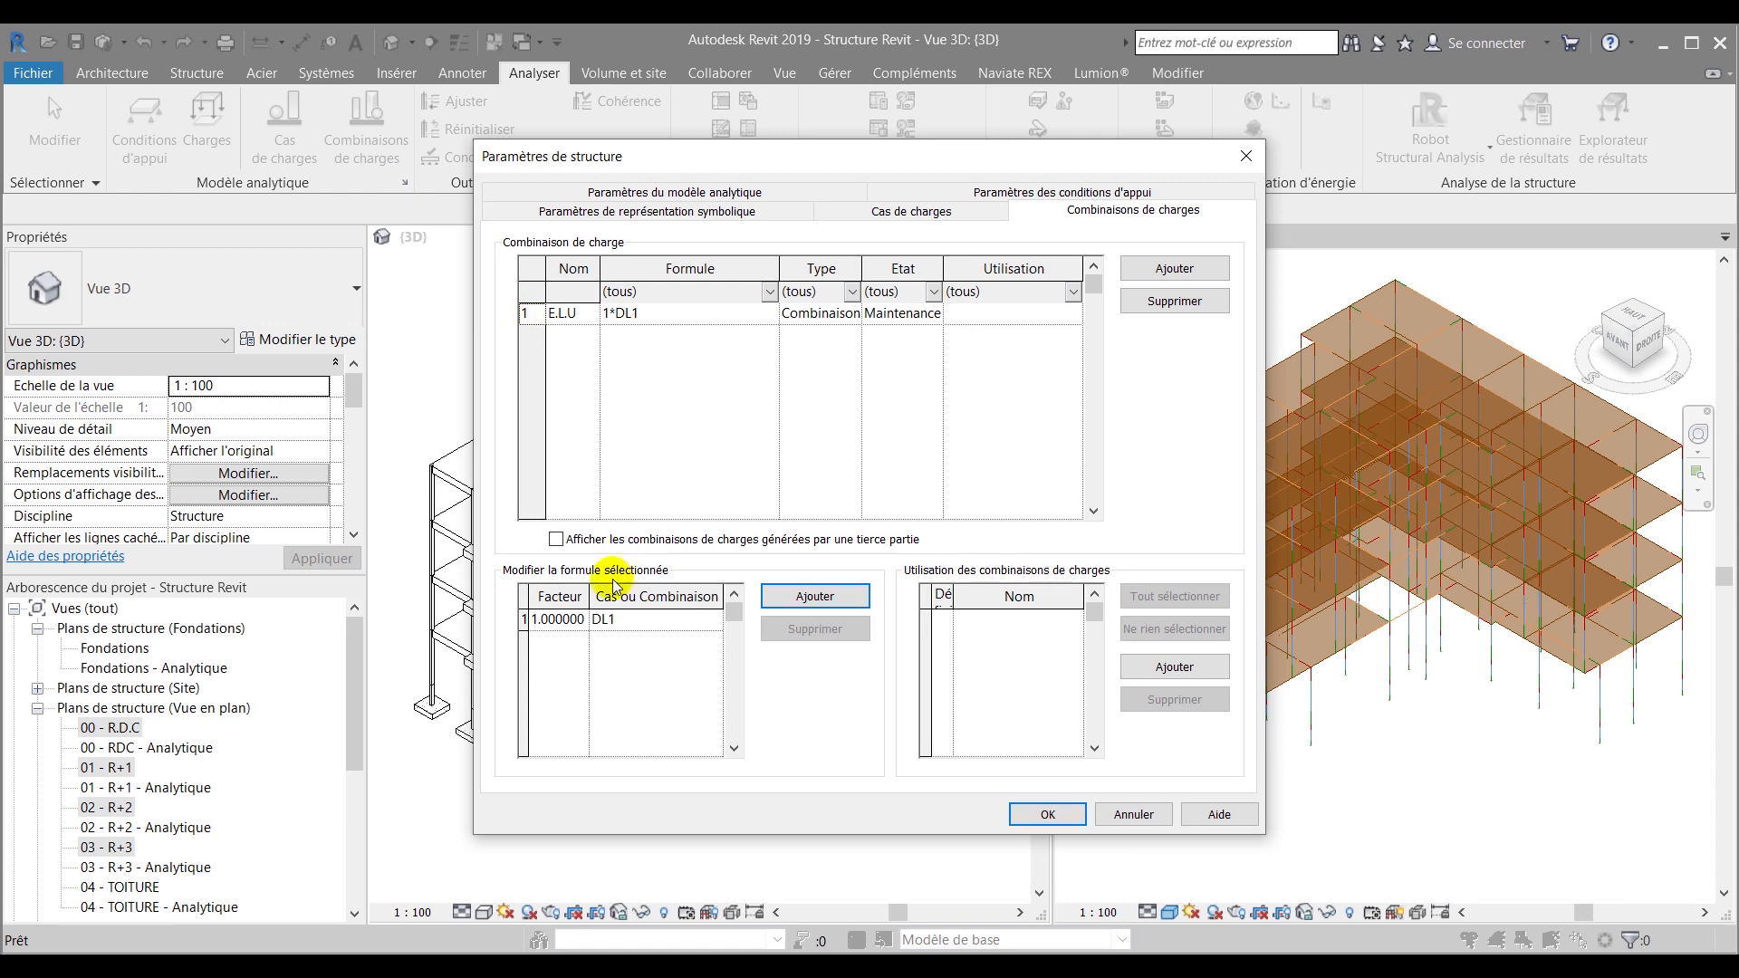
{"action": "left_click", "coordinate": [555, 621]}
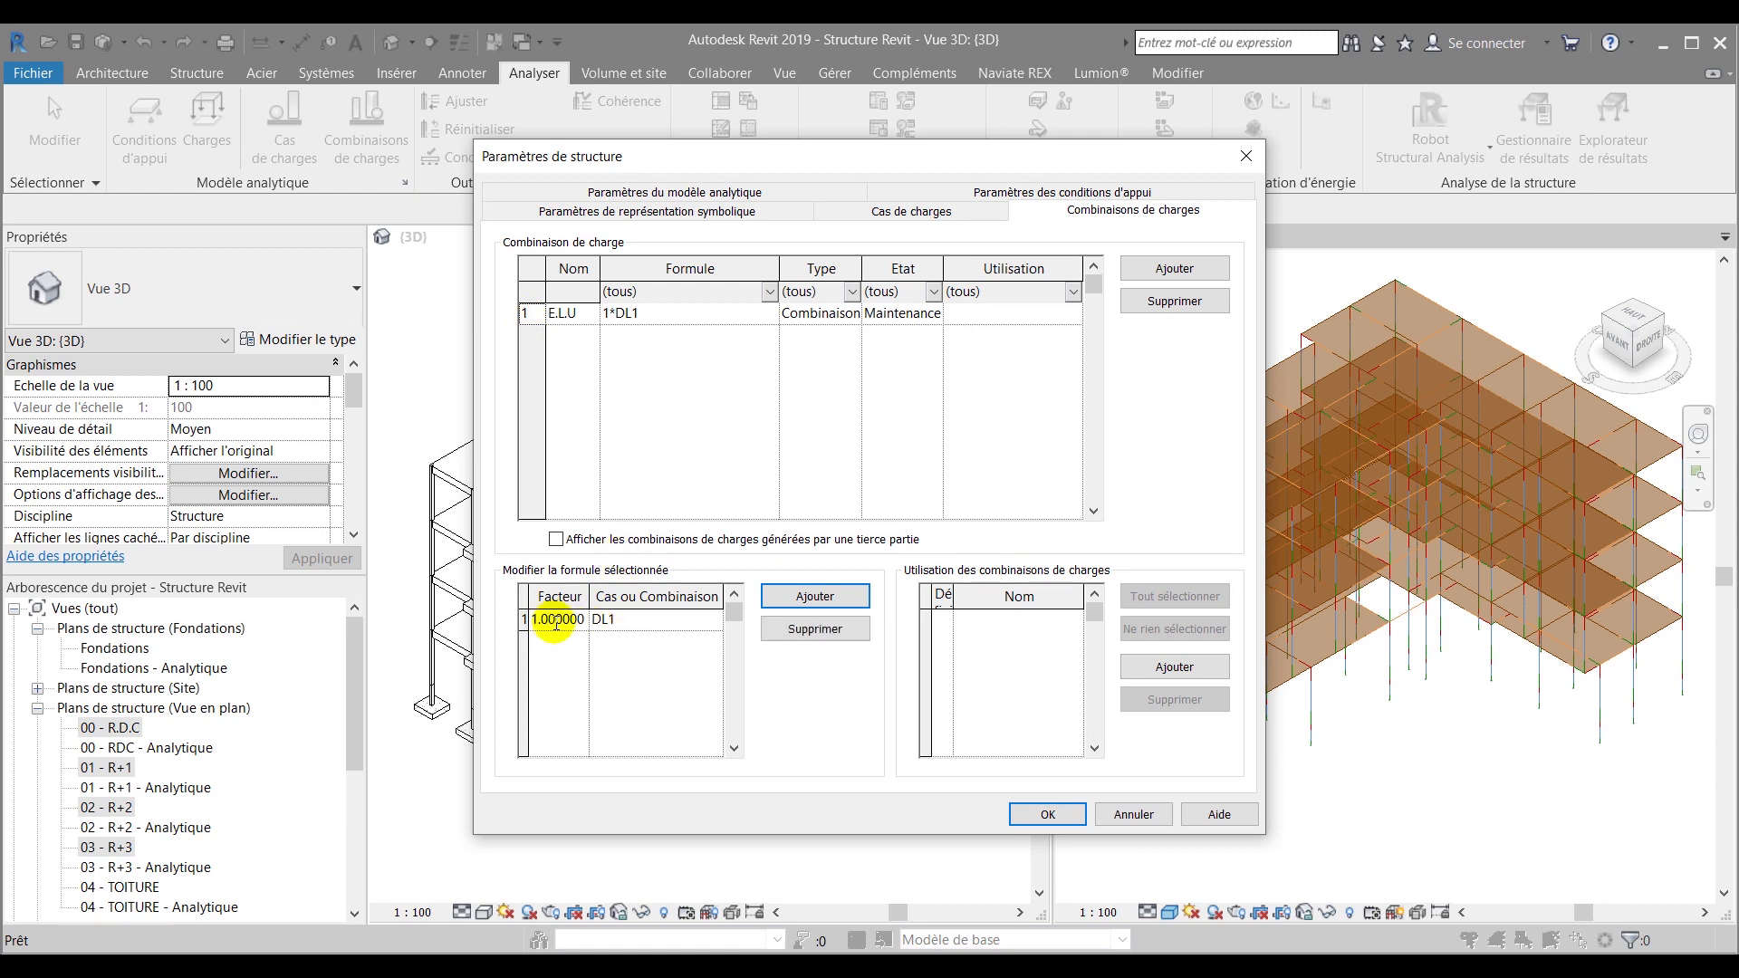
{"action": "type", "text": "35"}
{"action": "key", "text": "Tab"}
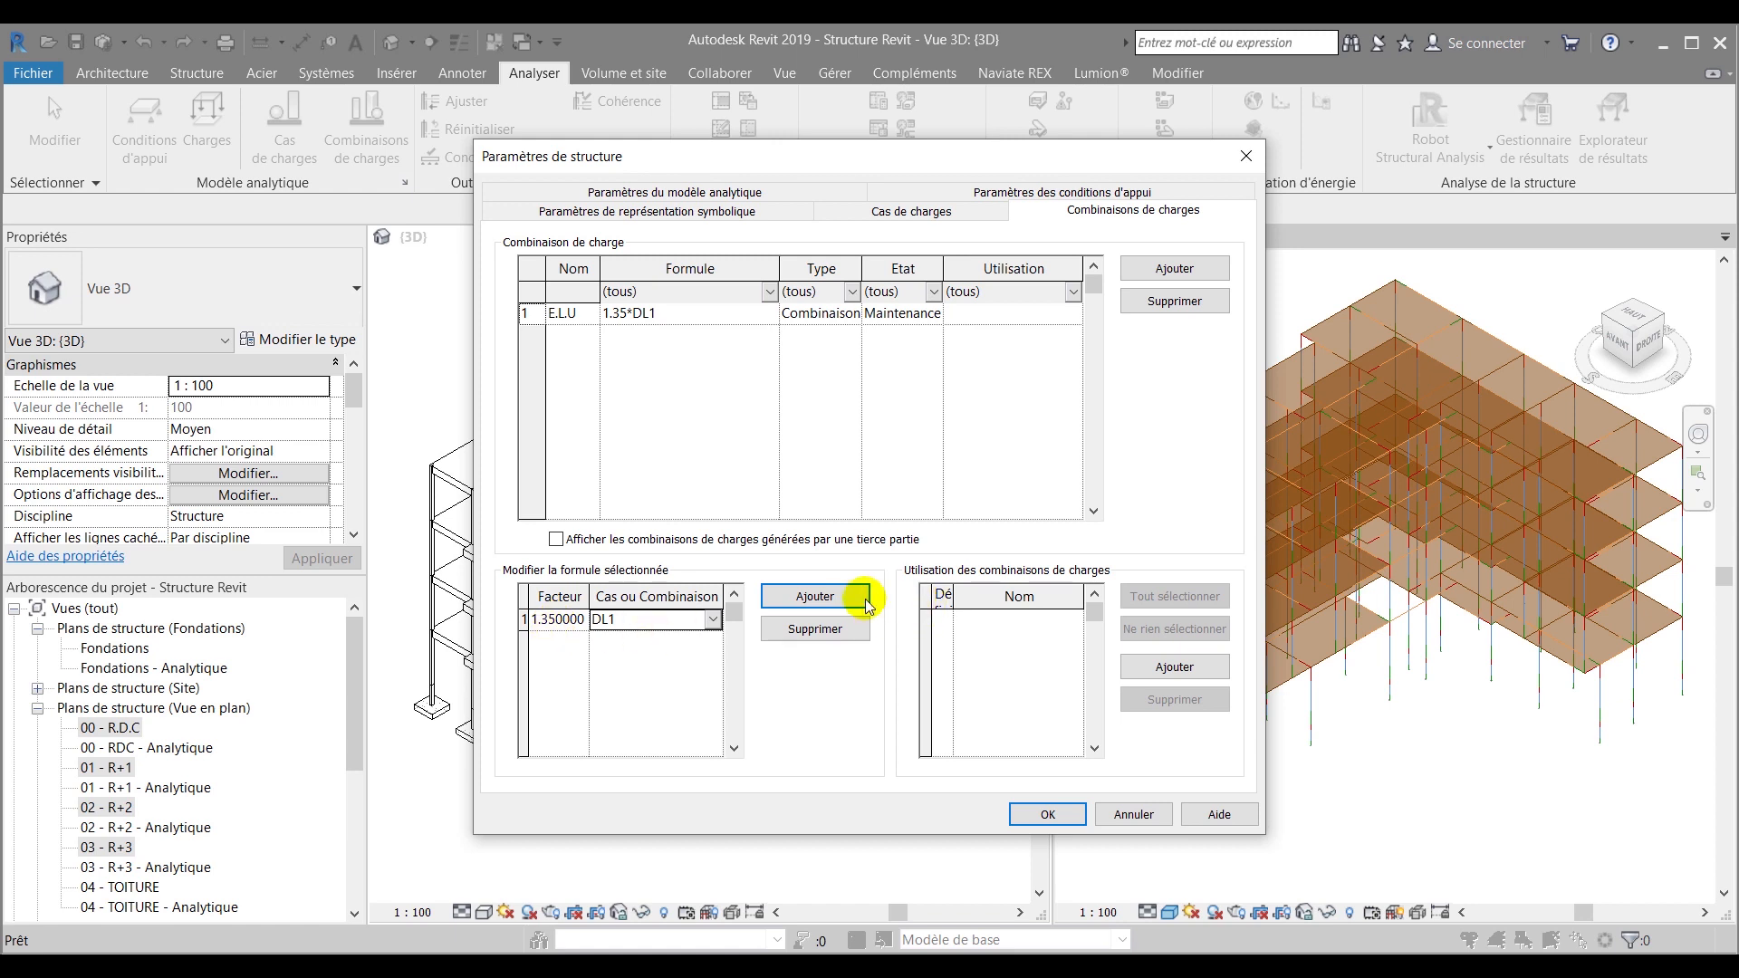
Add a second term to the E.L.U formula using load case LL1 with a factor of 1.5
{"action": "left_click", "coordinate": [824, 598]}
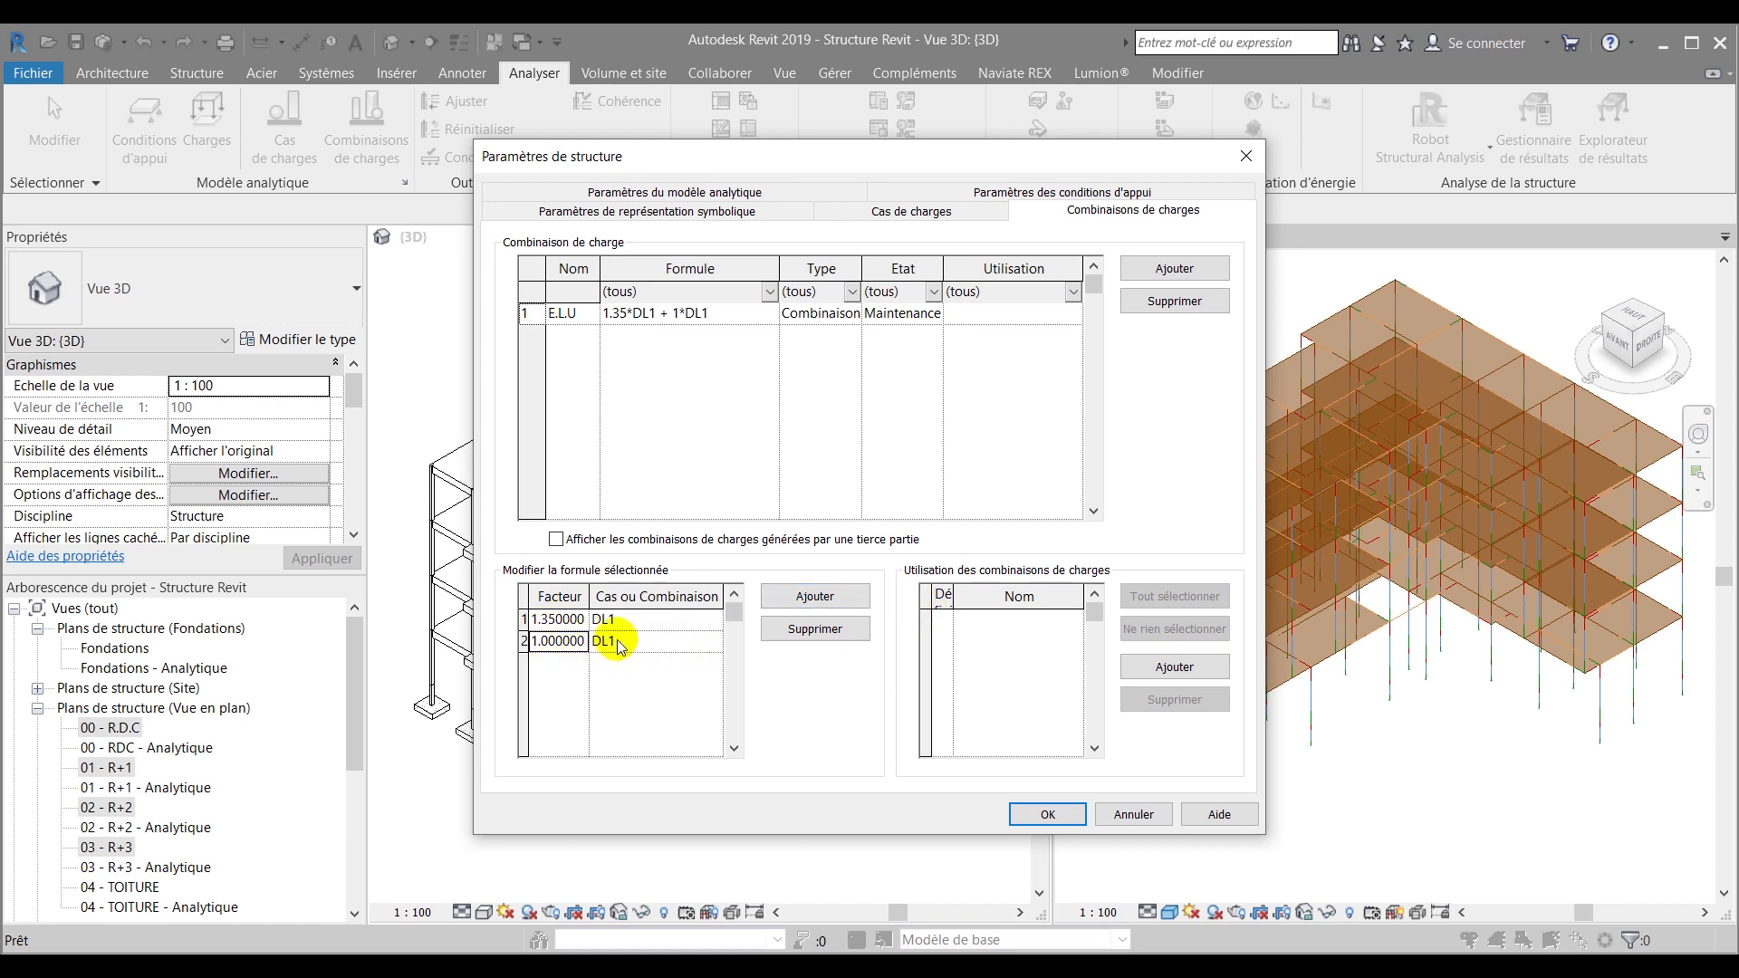
{"action": "left_click", "coordinate": [686, 643]}
{"action": "left_click", "coordinate": [713, 641]}
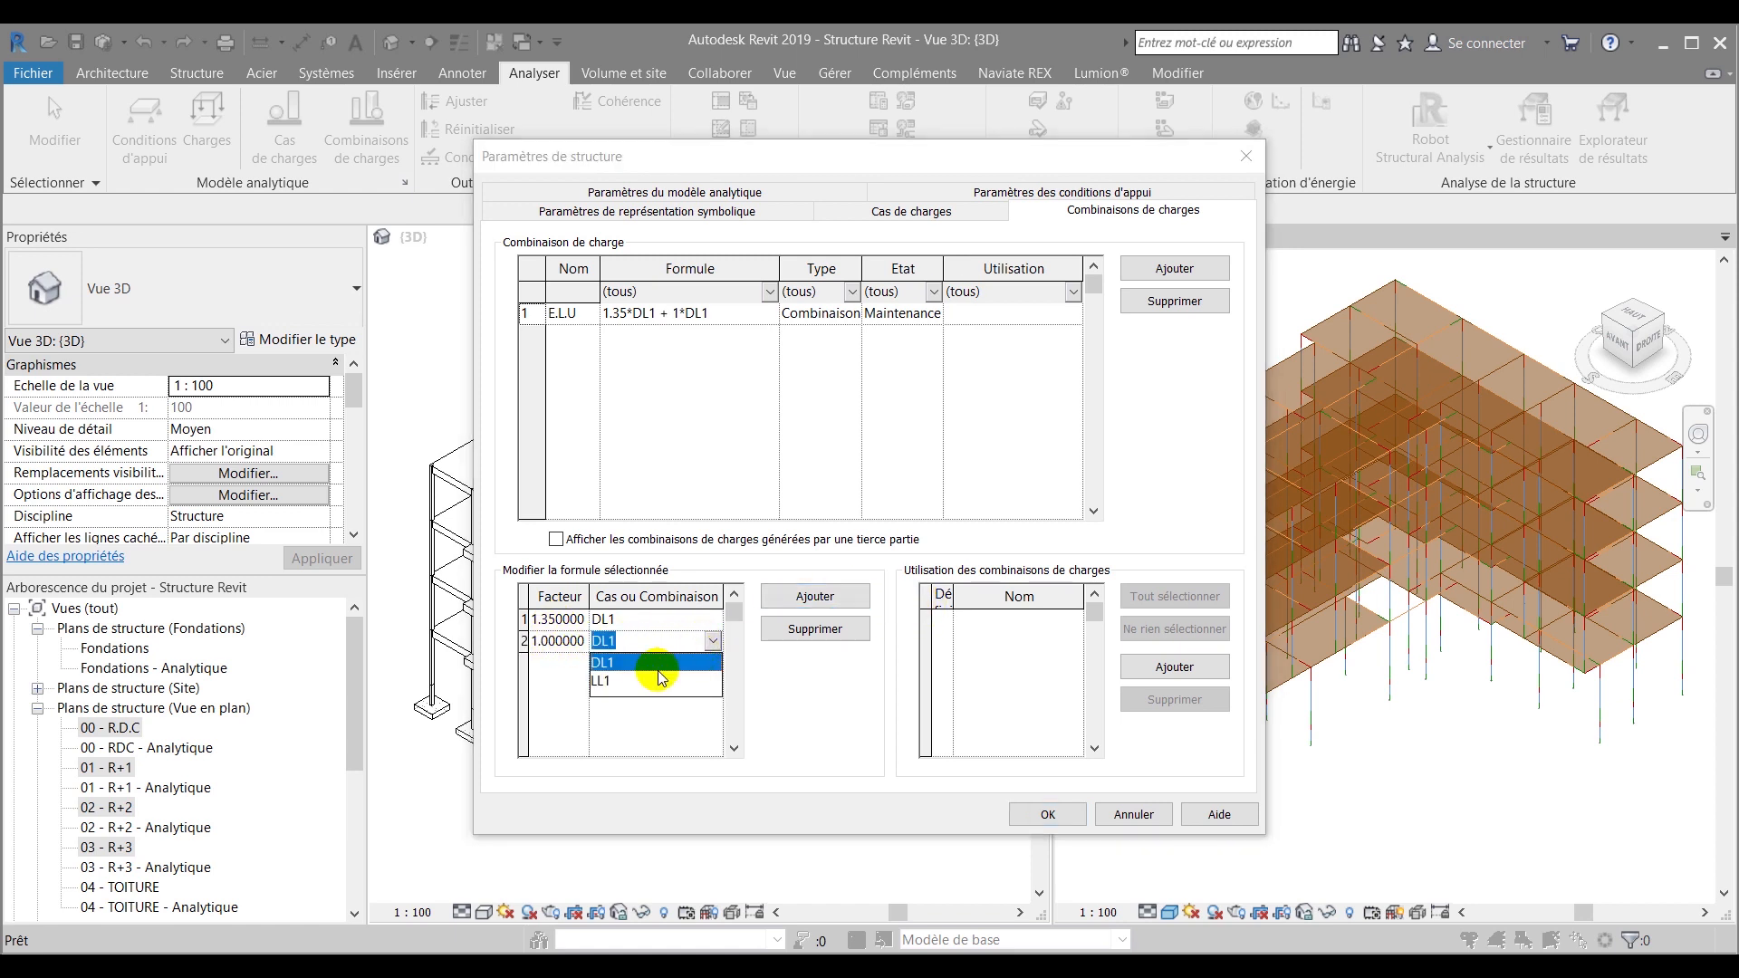
{"action": "left_click", "coordinate": [609, 681]}
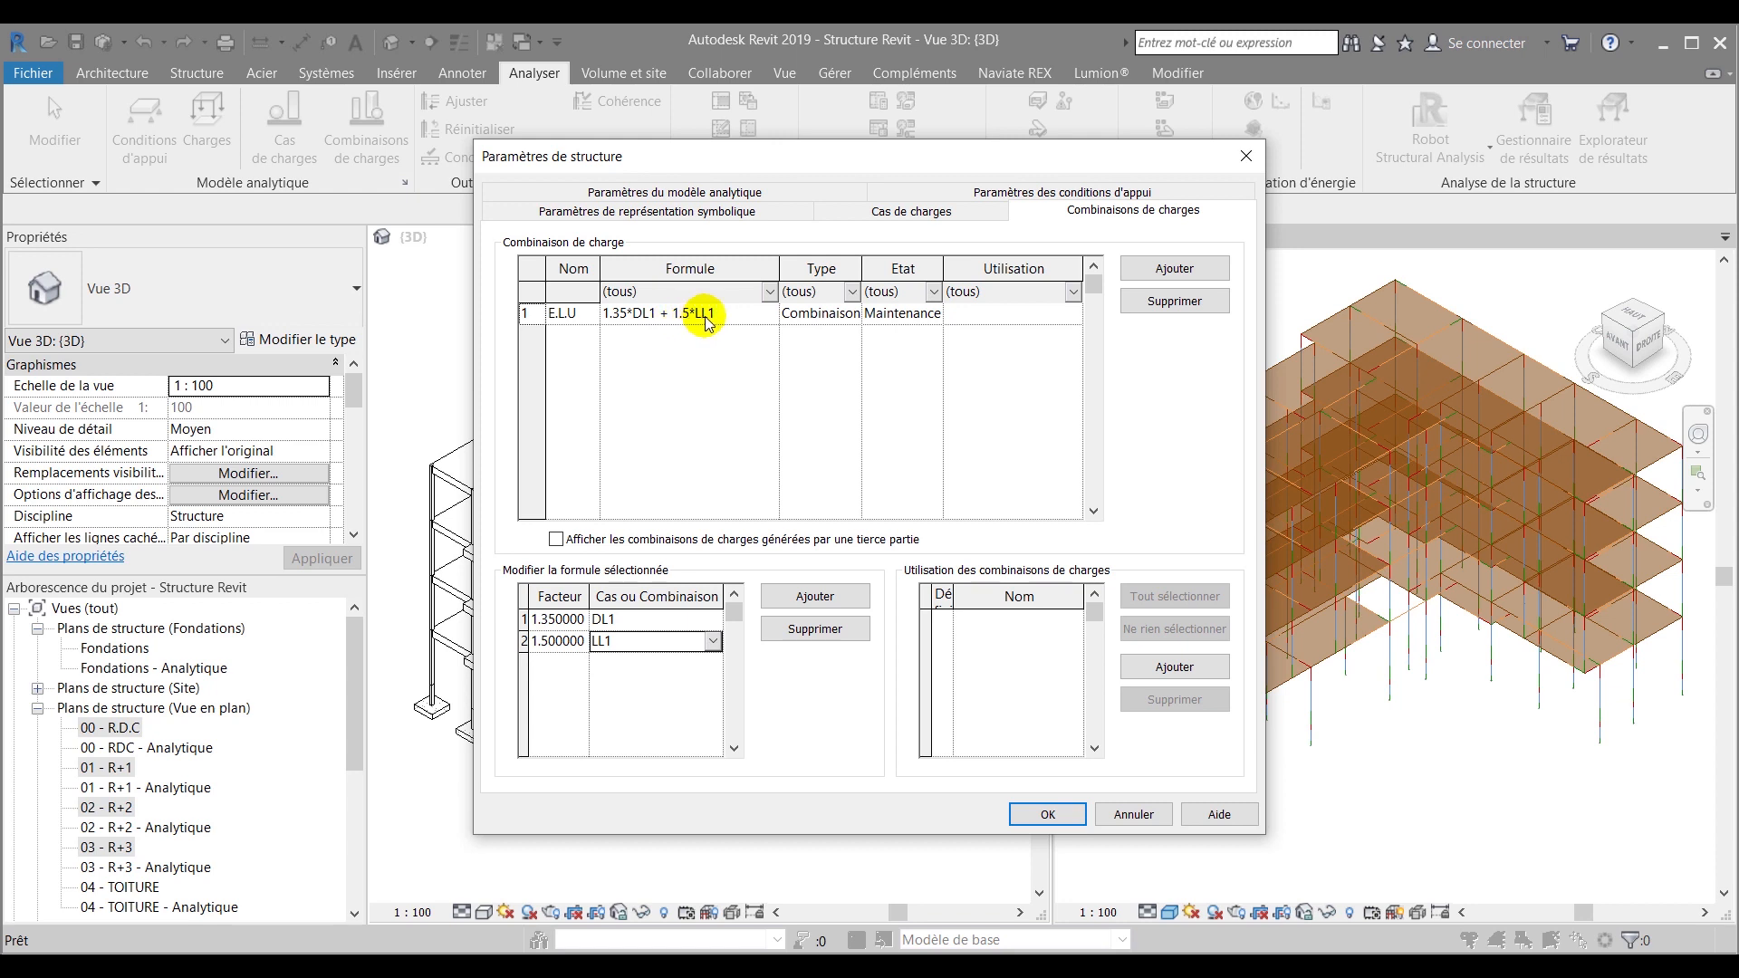
Add a second load combination named E.L.S
{"action": "left_click", "coordinate": [1170, 272]}
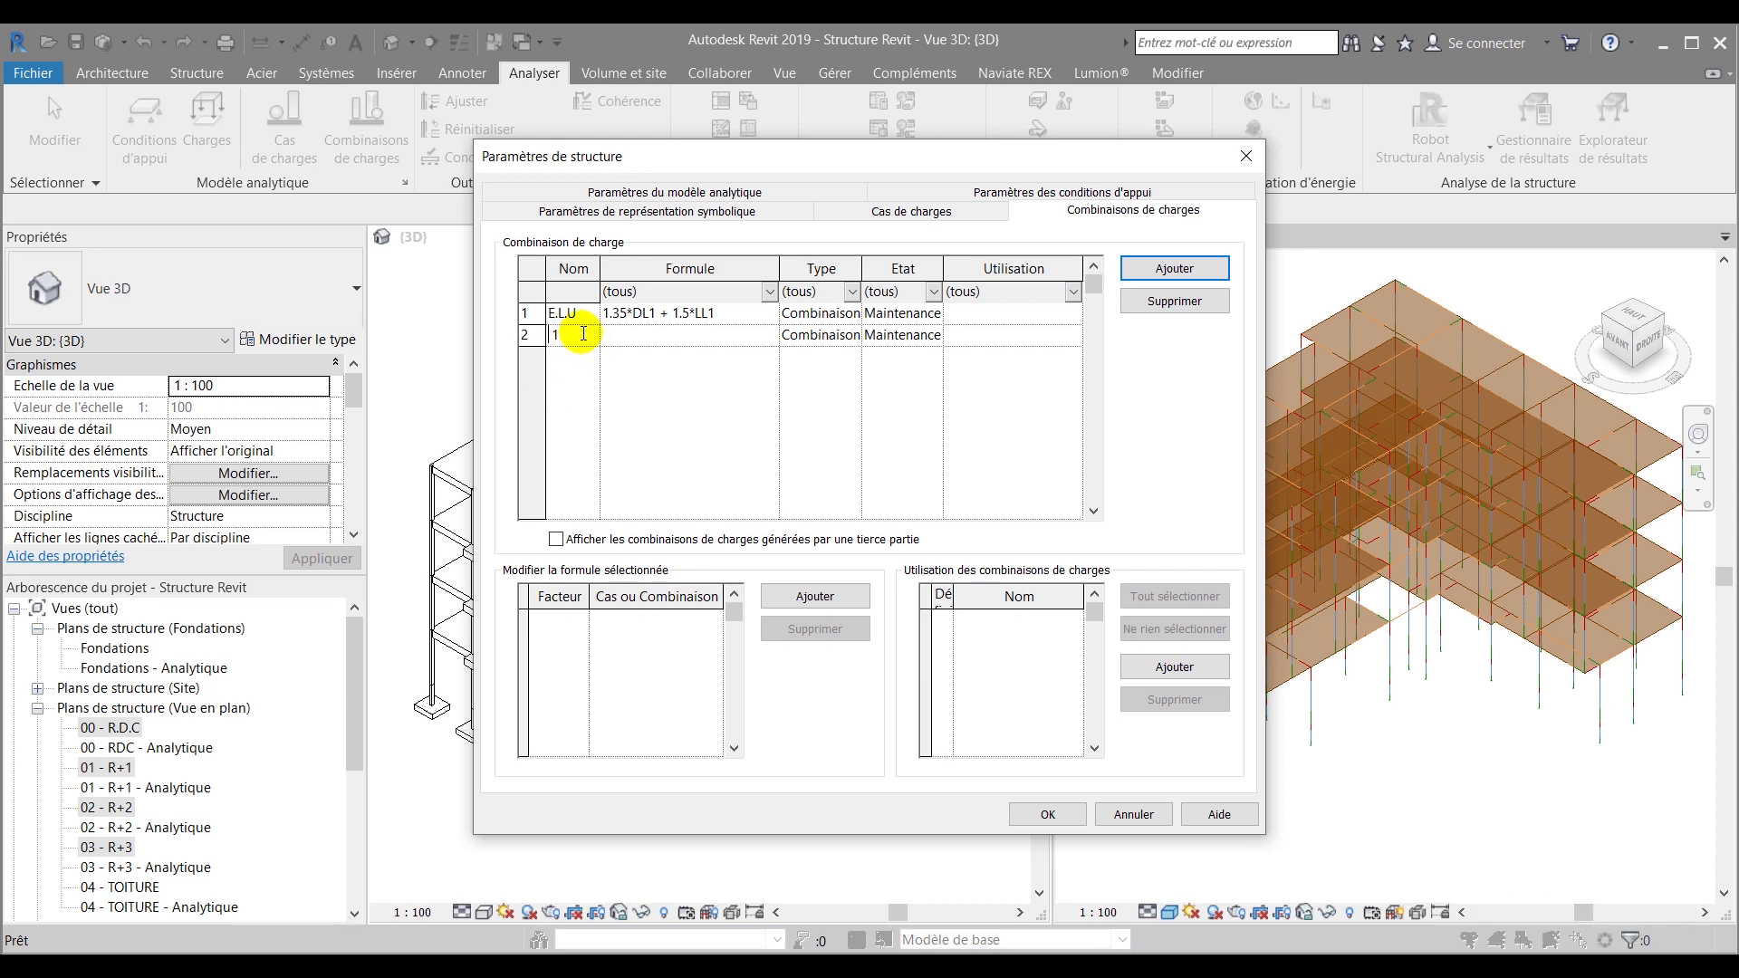
{"action": "type", "text": "E.LS"}
{"action": "key", "text": "Tab"}
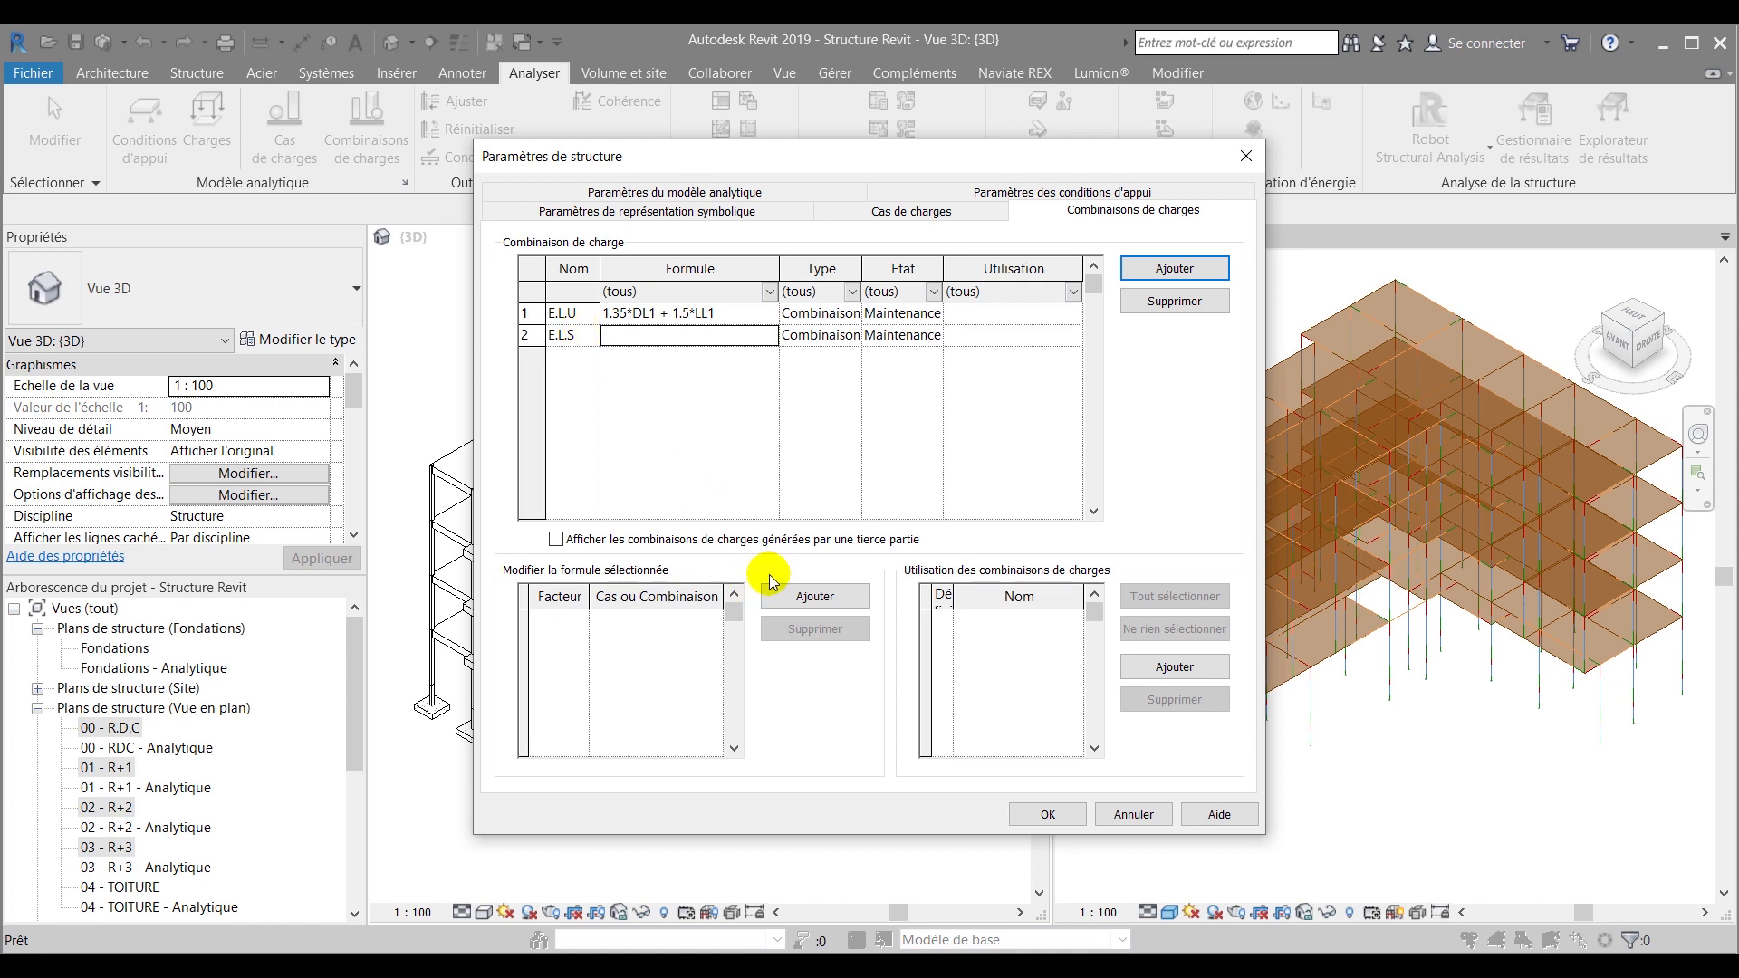
Build the E.L.S formula from DL1 and LL1, each with factor 1, and accept the structural settings
{"action": "left_click", "coordinate": [813, 596]}
{"action": "left_click", "coordinate": [813, 596]}
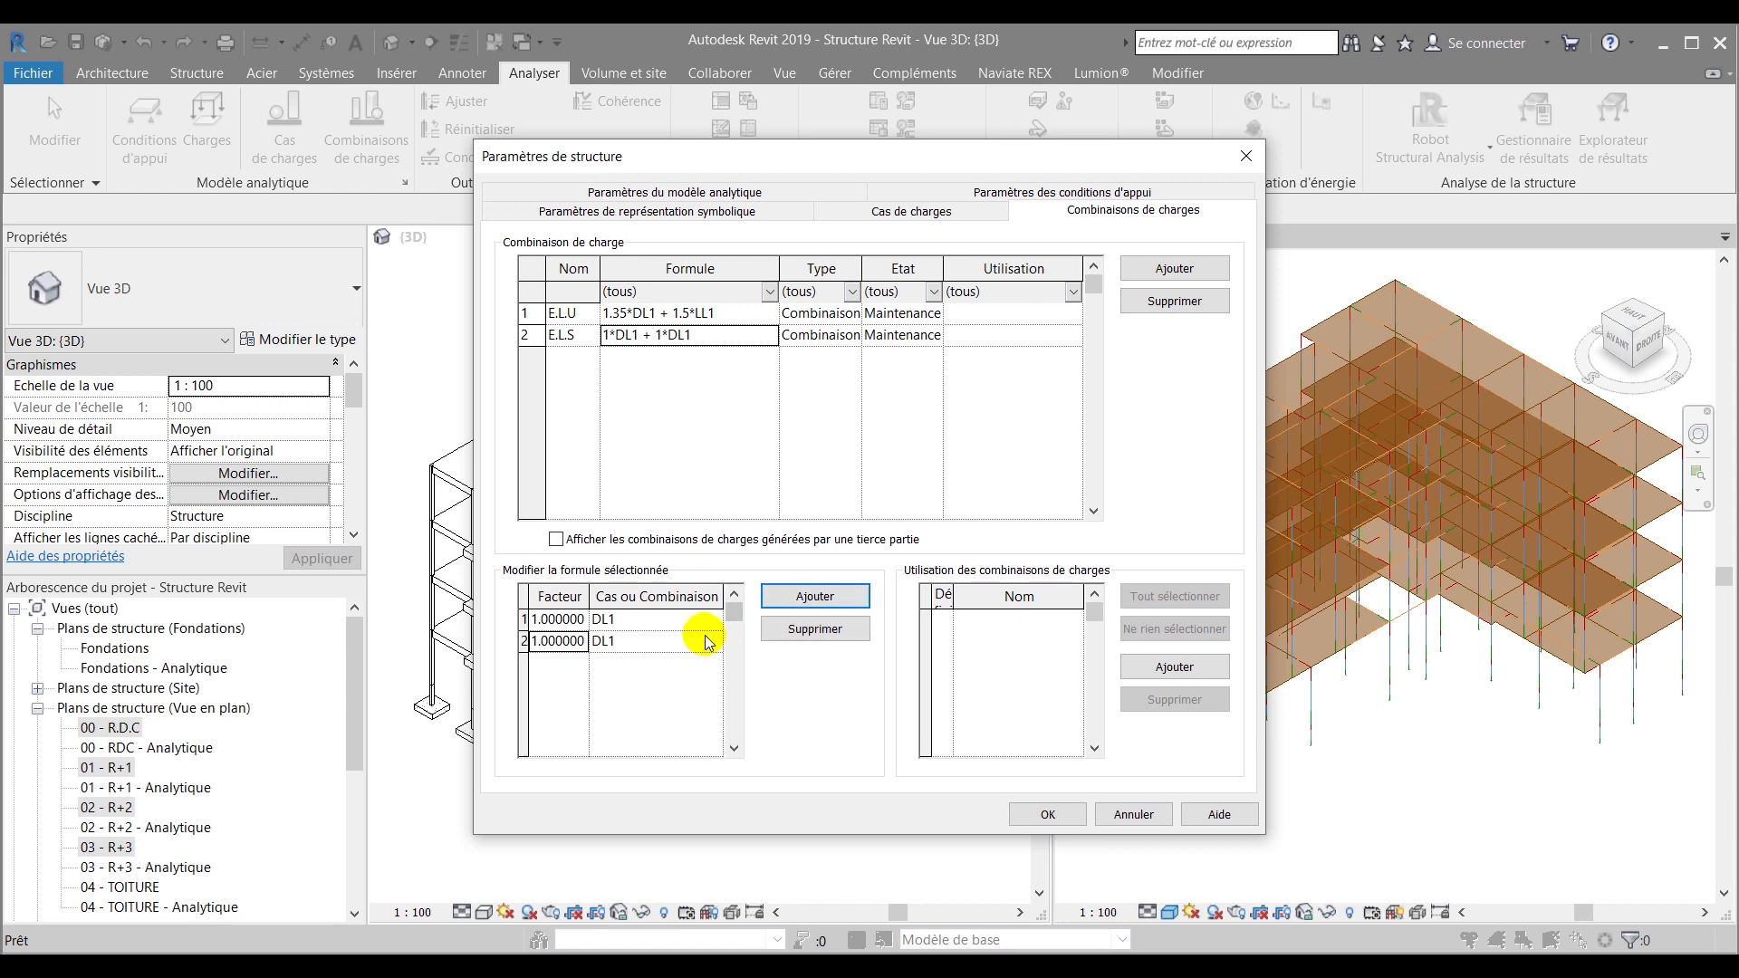
{"action": "left_click", "coordinate": [714, 641]}
{"action": "left_click", "coordinate": [603, 680]}
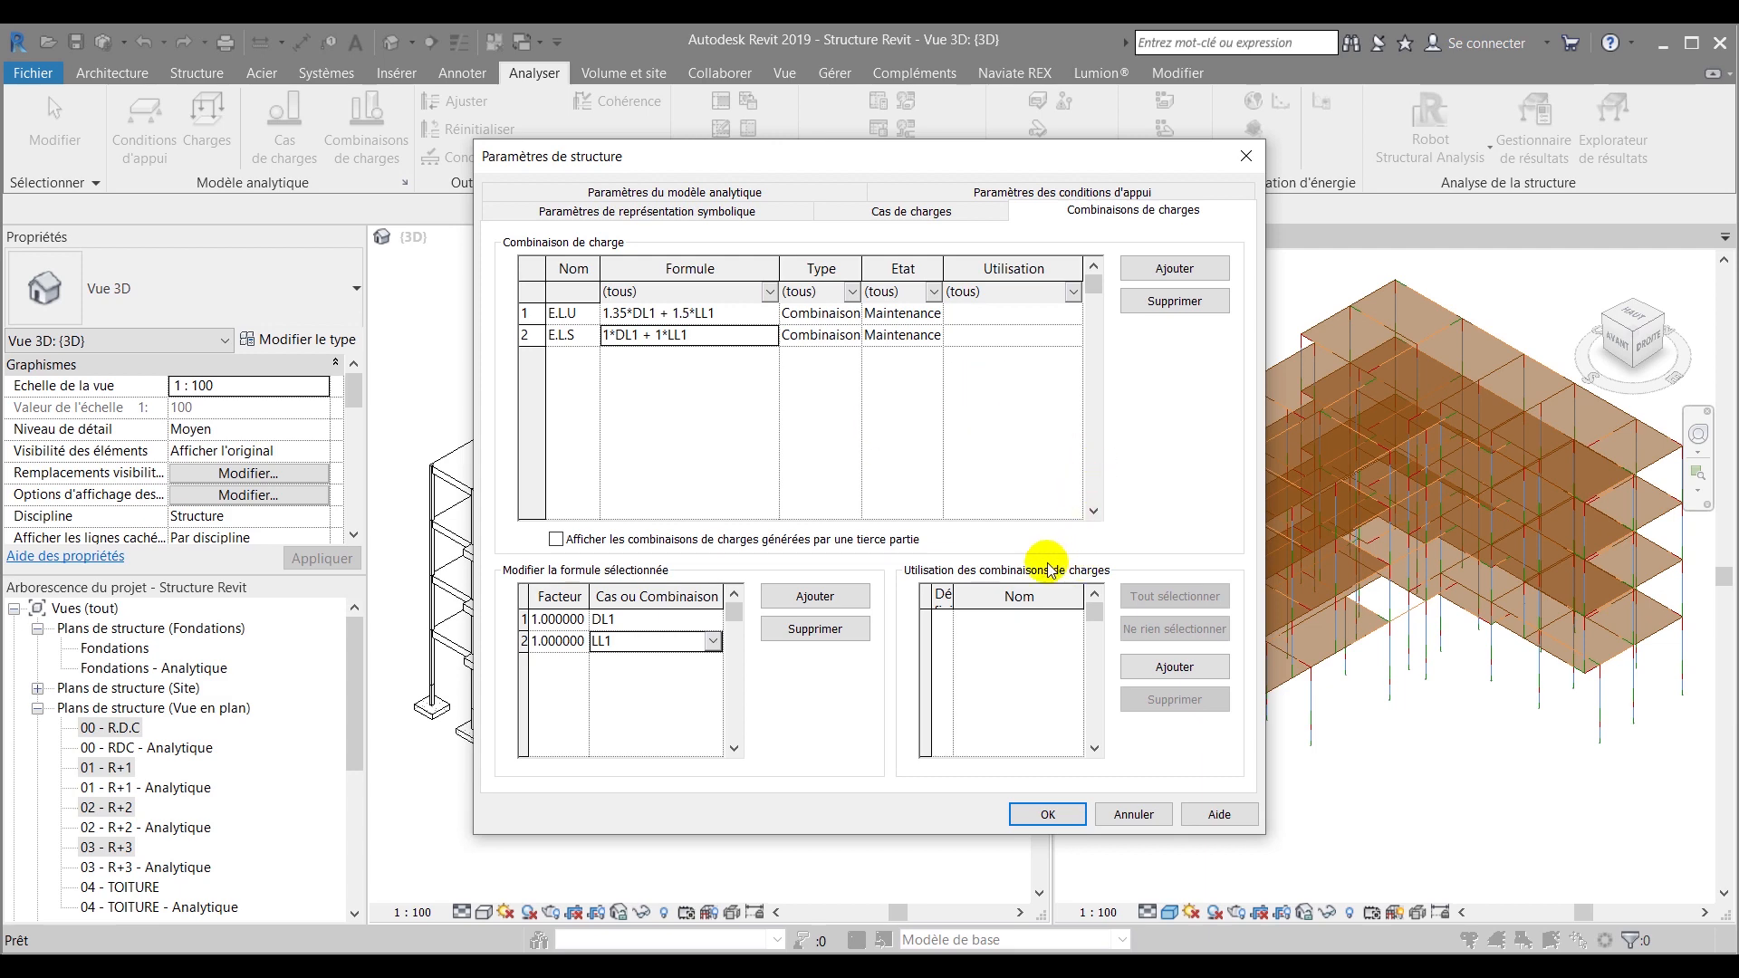
{"action": "left_click", "coordinate": [1032, 814]}
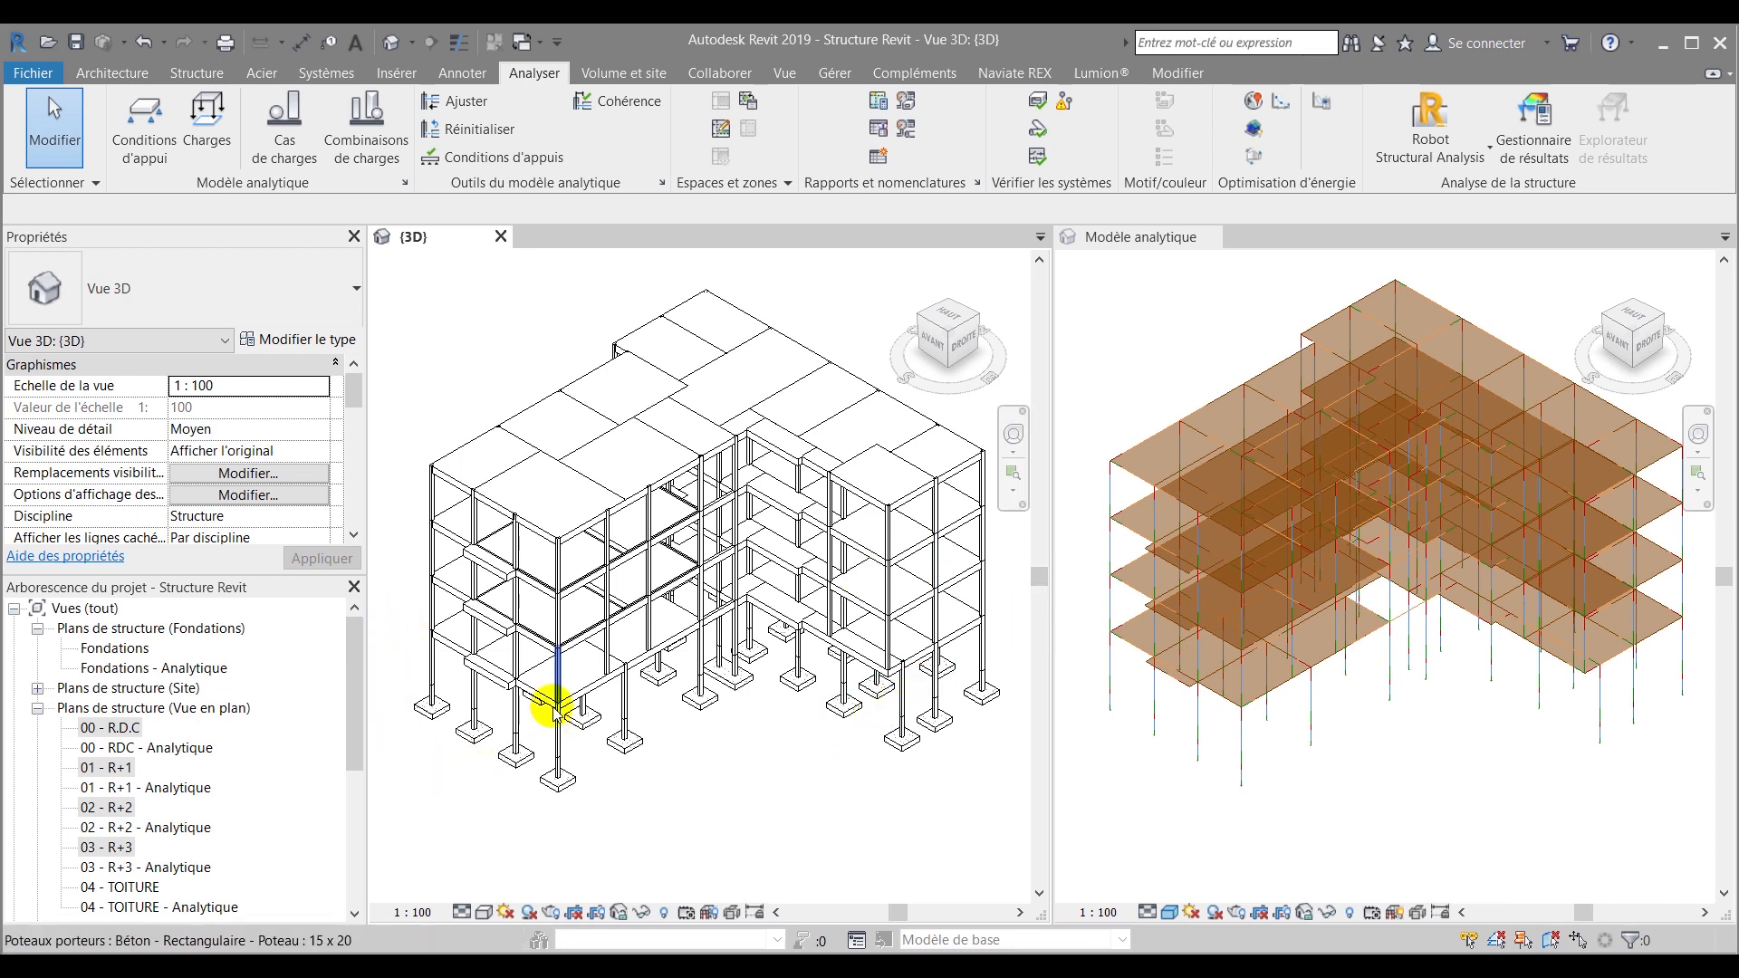
Open the structural plan view 00 - R.D.C
{"action": "scroll", "coordinate": [554, 709], "scroll_direction": "down", "scroll_amount": 3}
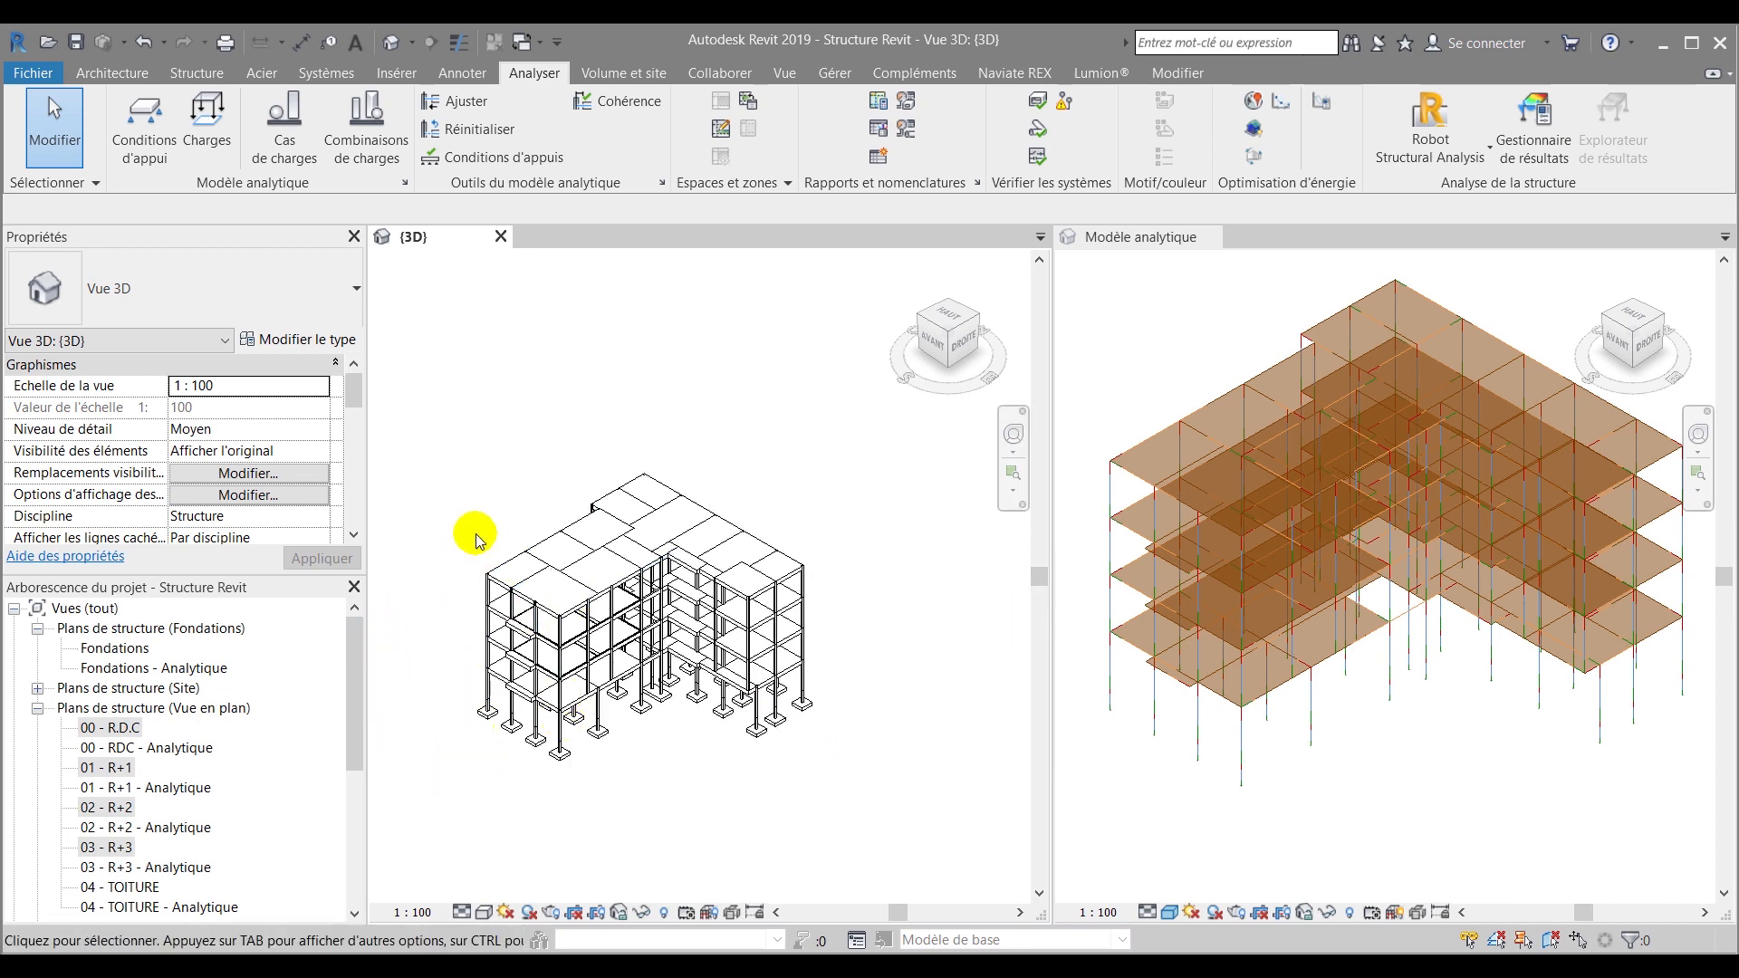
{"action": "double_click", "coordinate": [115, 730]}
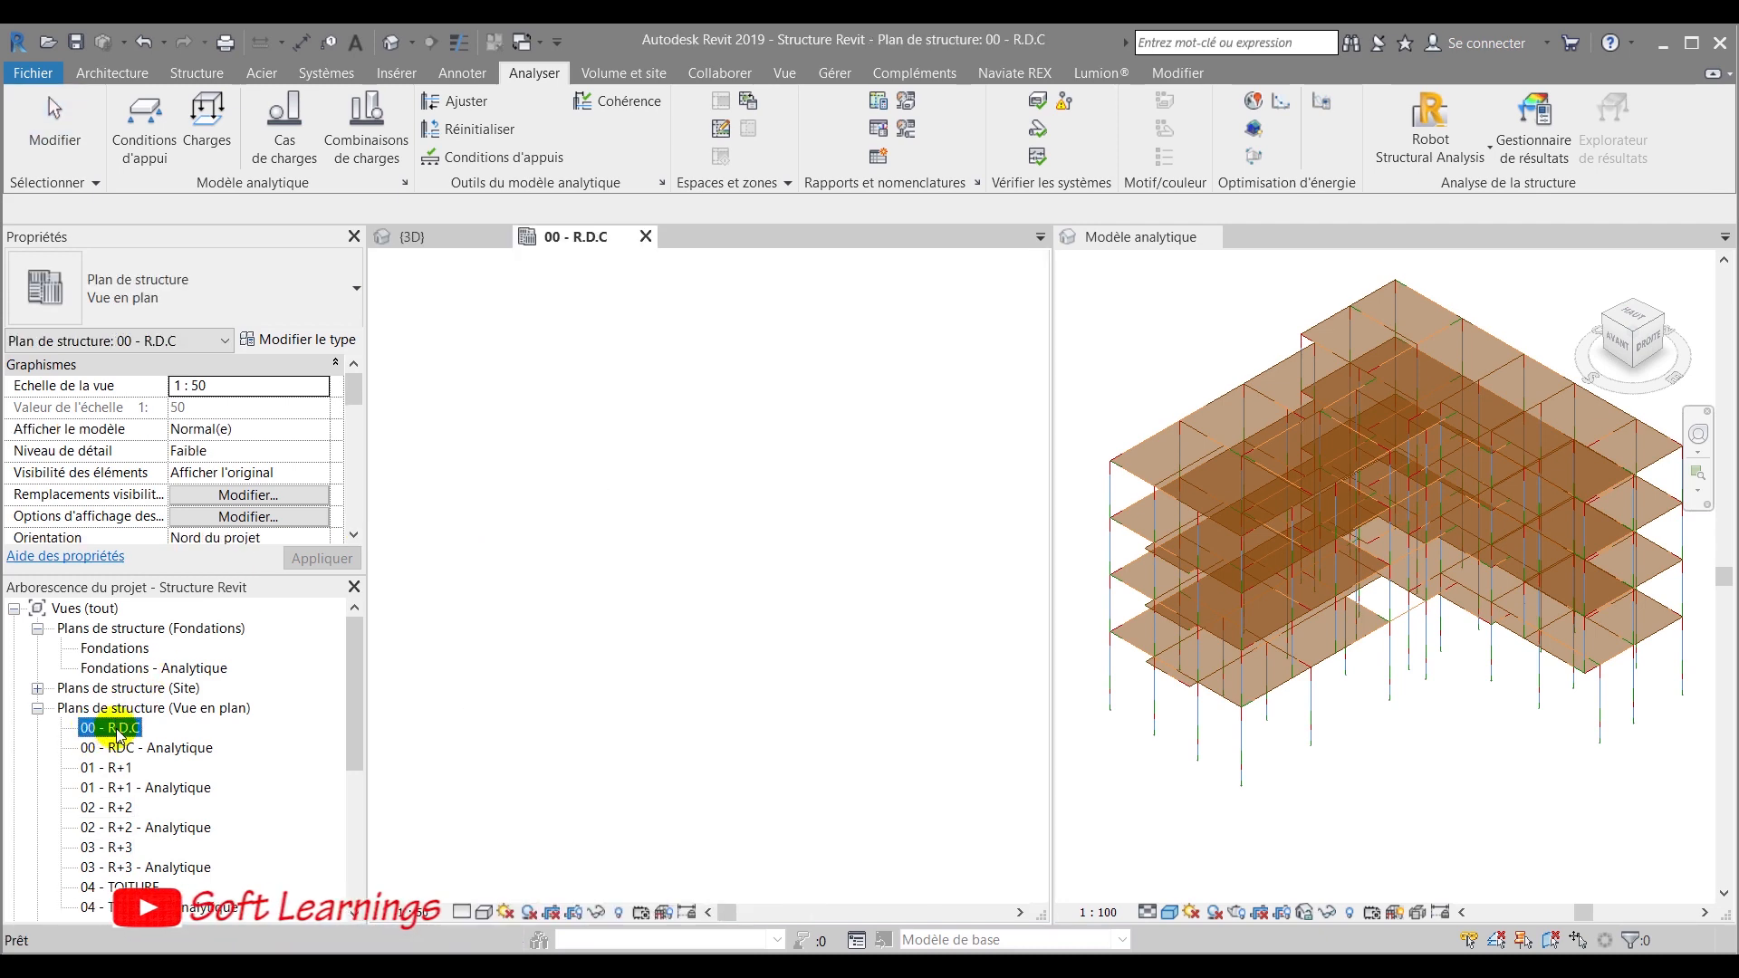
Open the structural plan views 01 - R+1, 02 - R+2 and 03 - R+3
{"action": "double_click", "coordinate": [102, 769]}
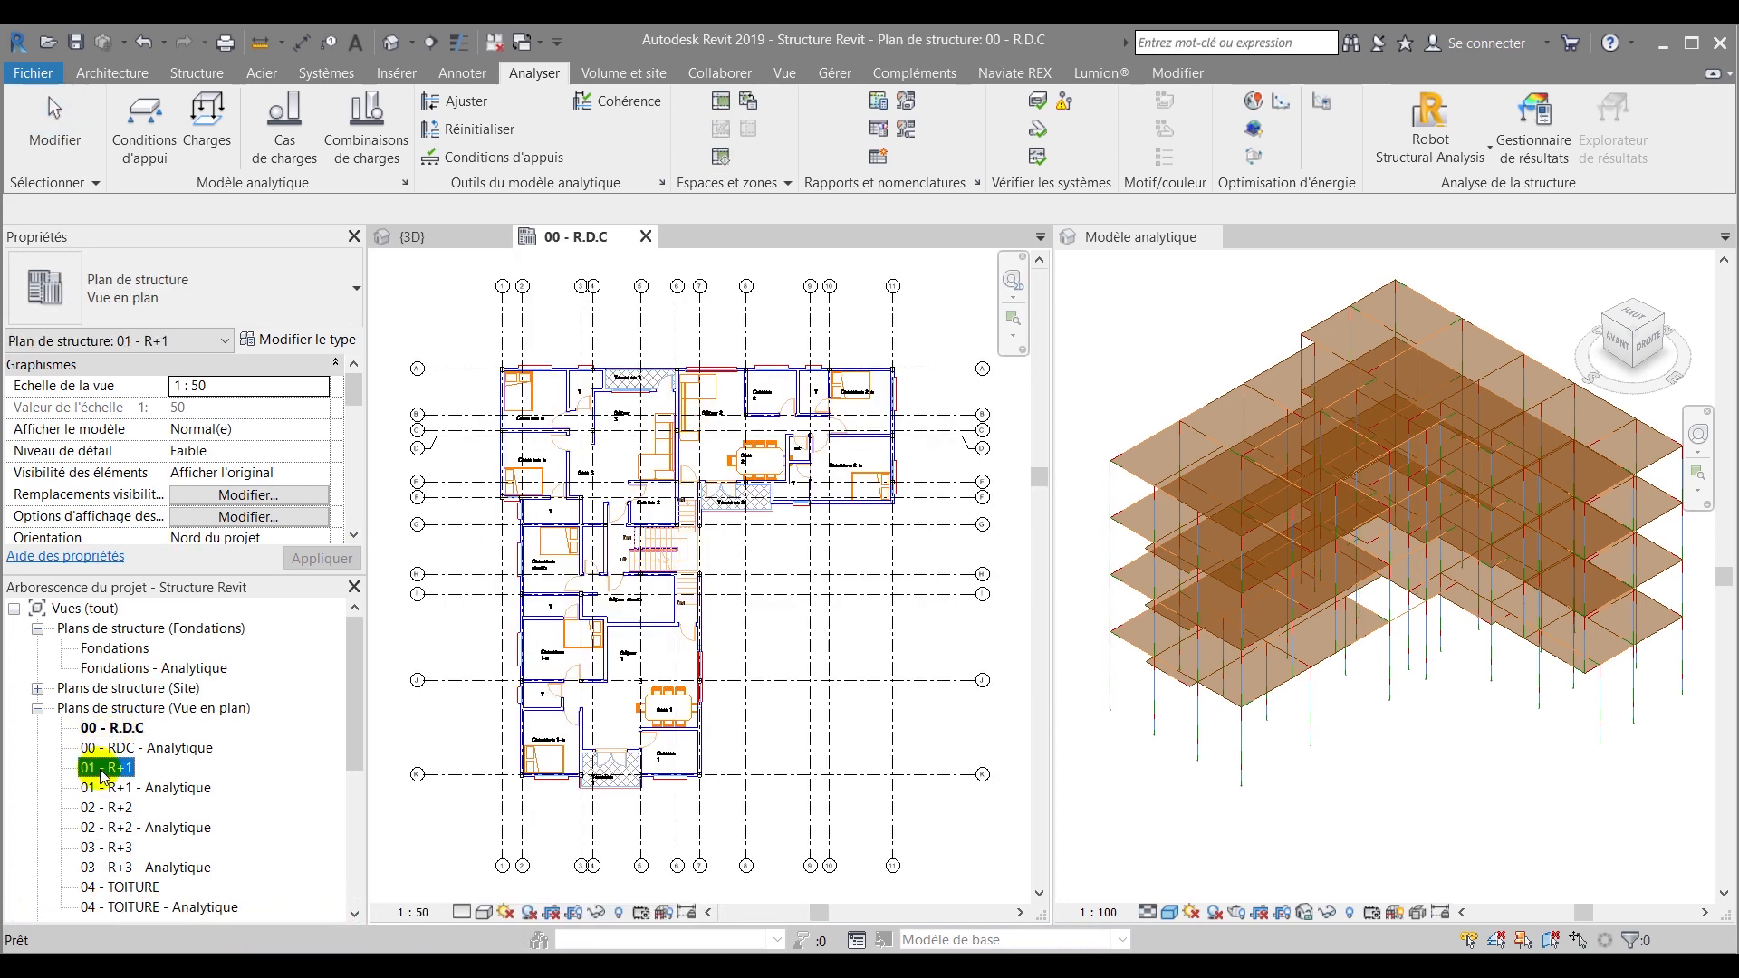
{"action": "left_click", "coordinate": [106, 811]}
{"action": "double_click", "coordinate": [106, 808]}
{"action": "double_click", "coordinate": [111, 847]}
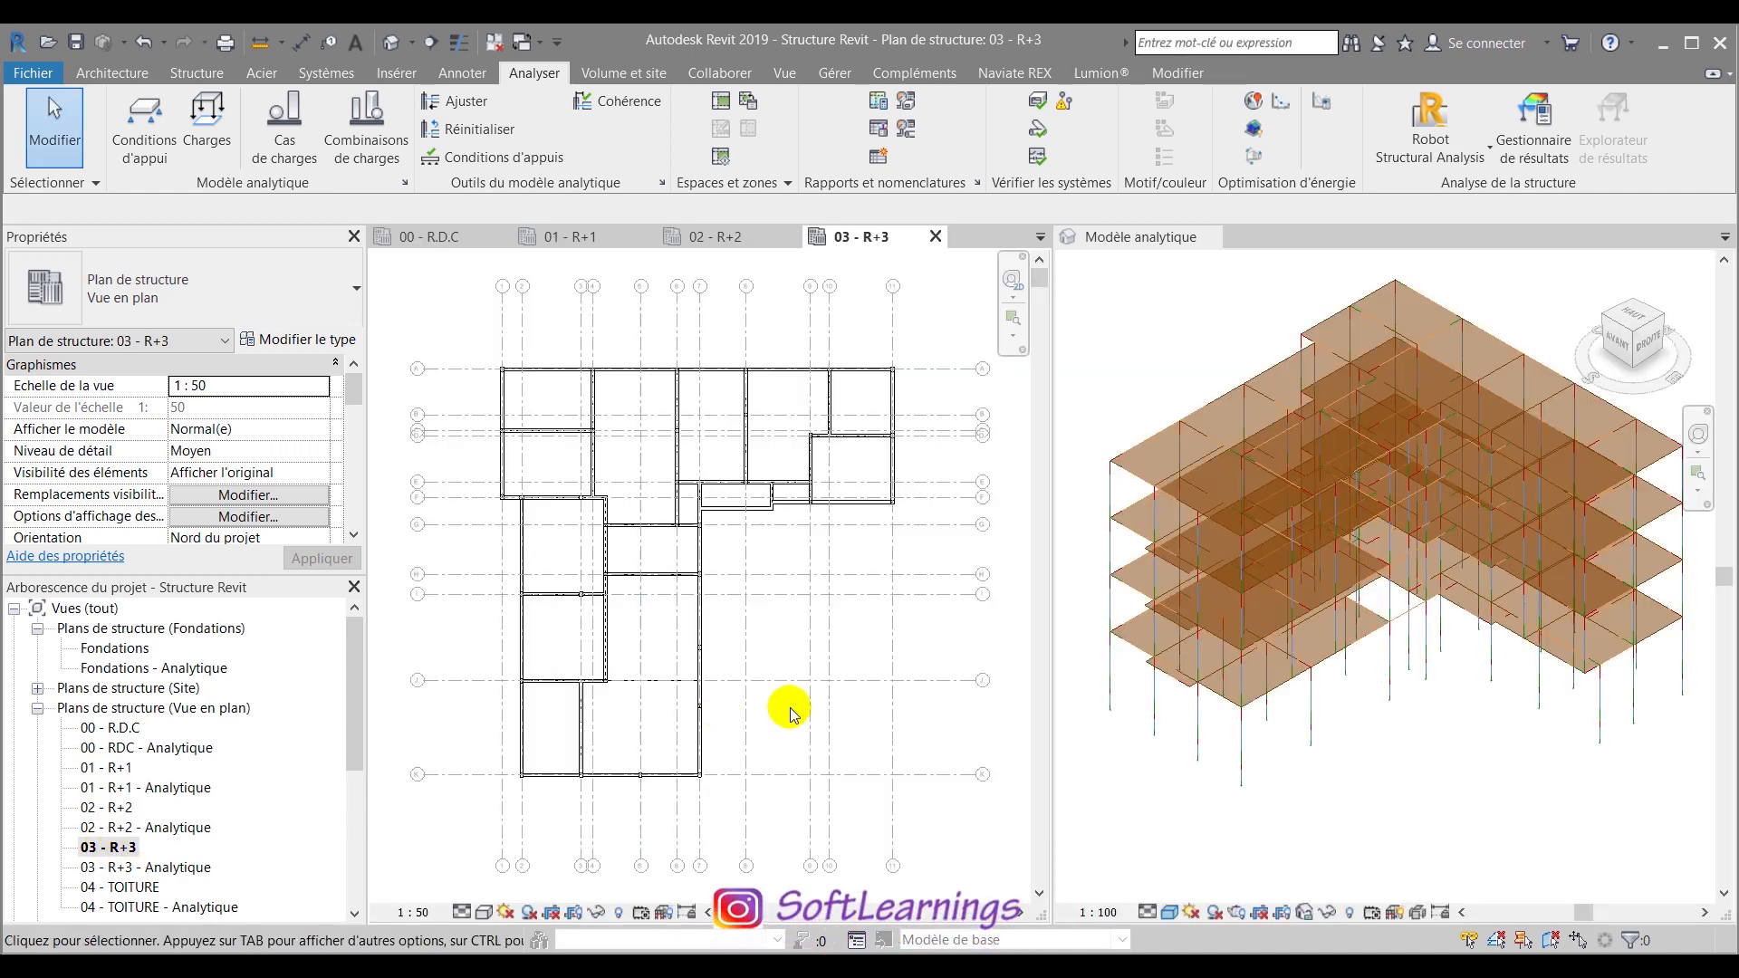
Open the analytical plan views 00 - RDC, 01 - R+1, 02 - R+2 and 03 - R+3 alongside the analytical model view
{"action": "left_click", "coordinate": [1145, 312]}
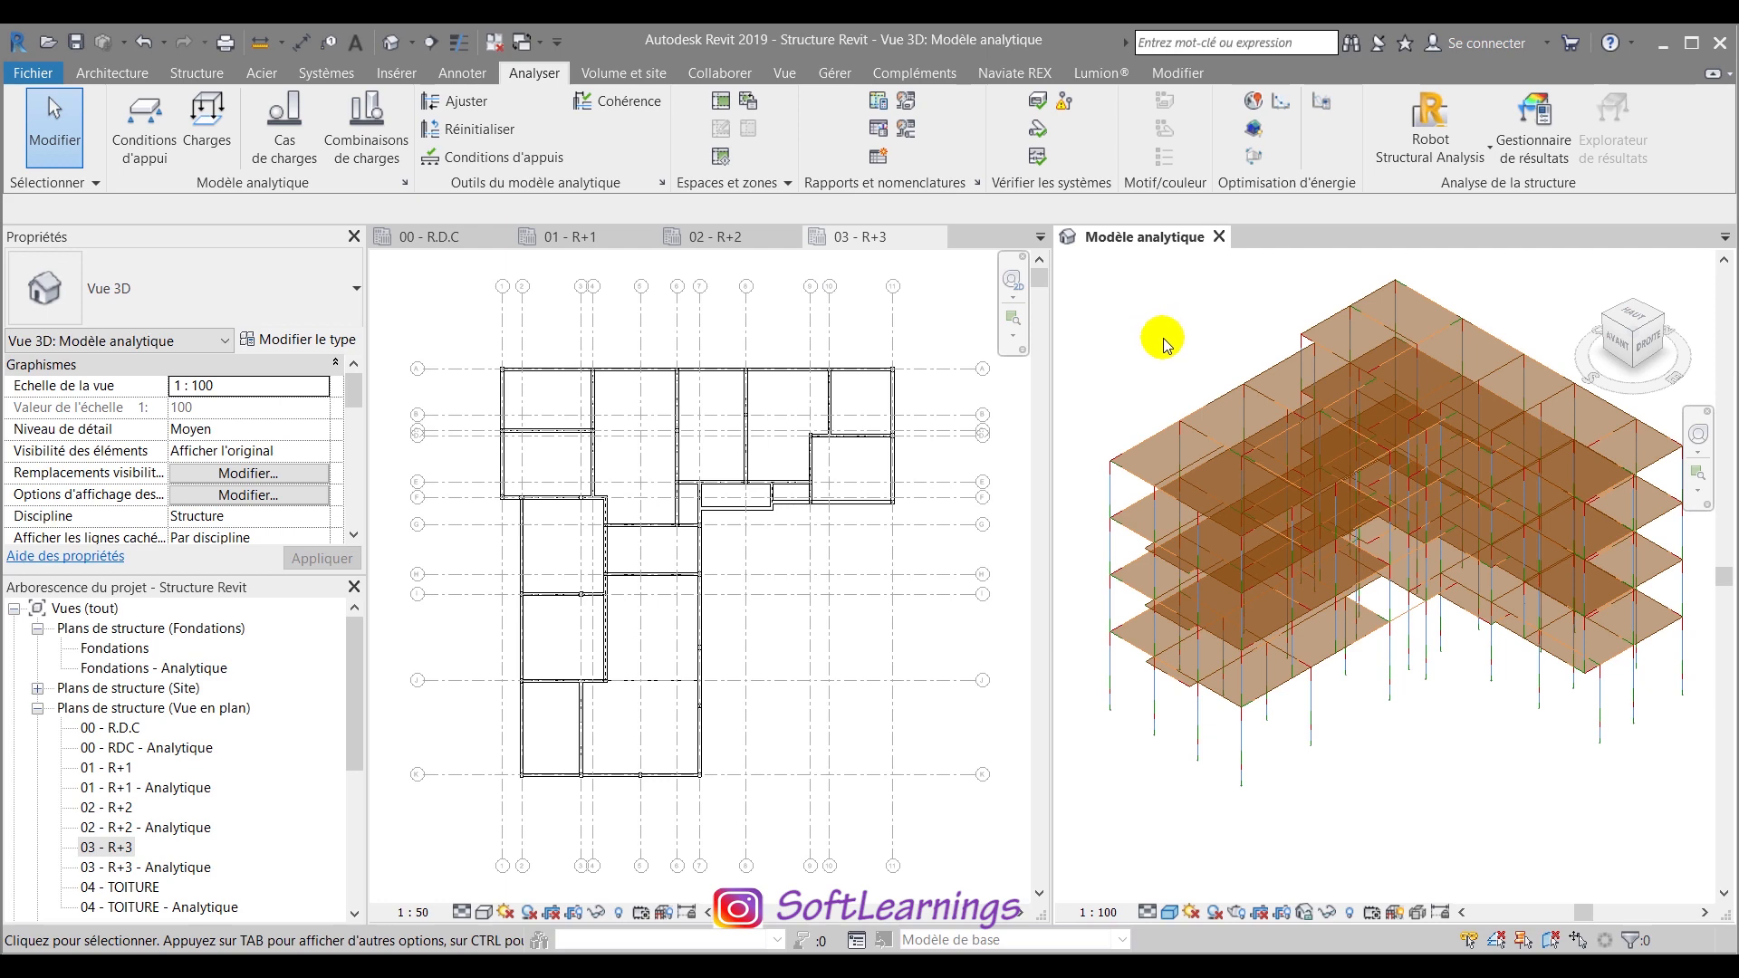
{"action": "scroll", "coordinate": [1164, 369], "scroll_direction": "down", "scroll_amount": 6}
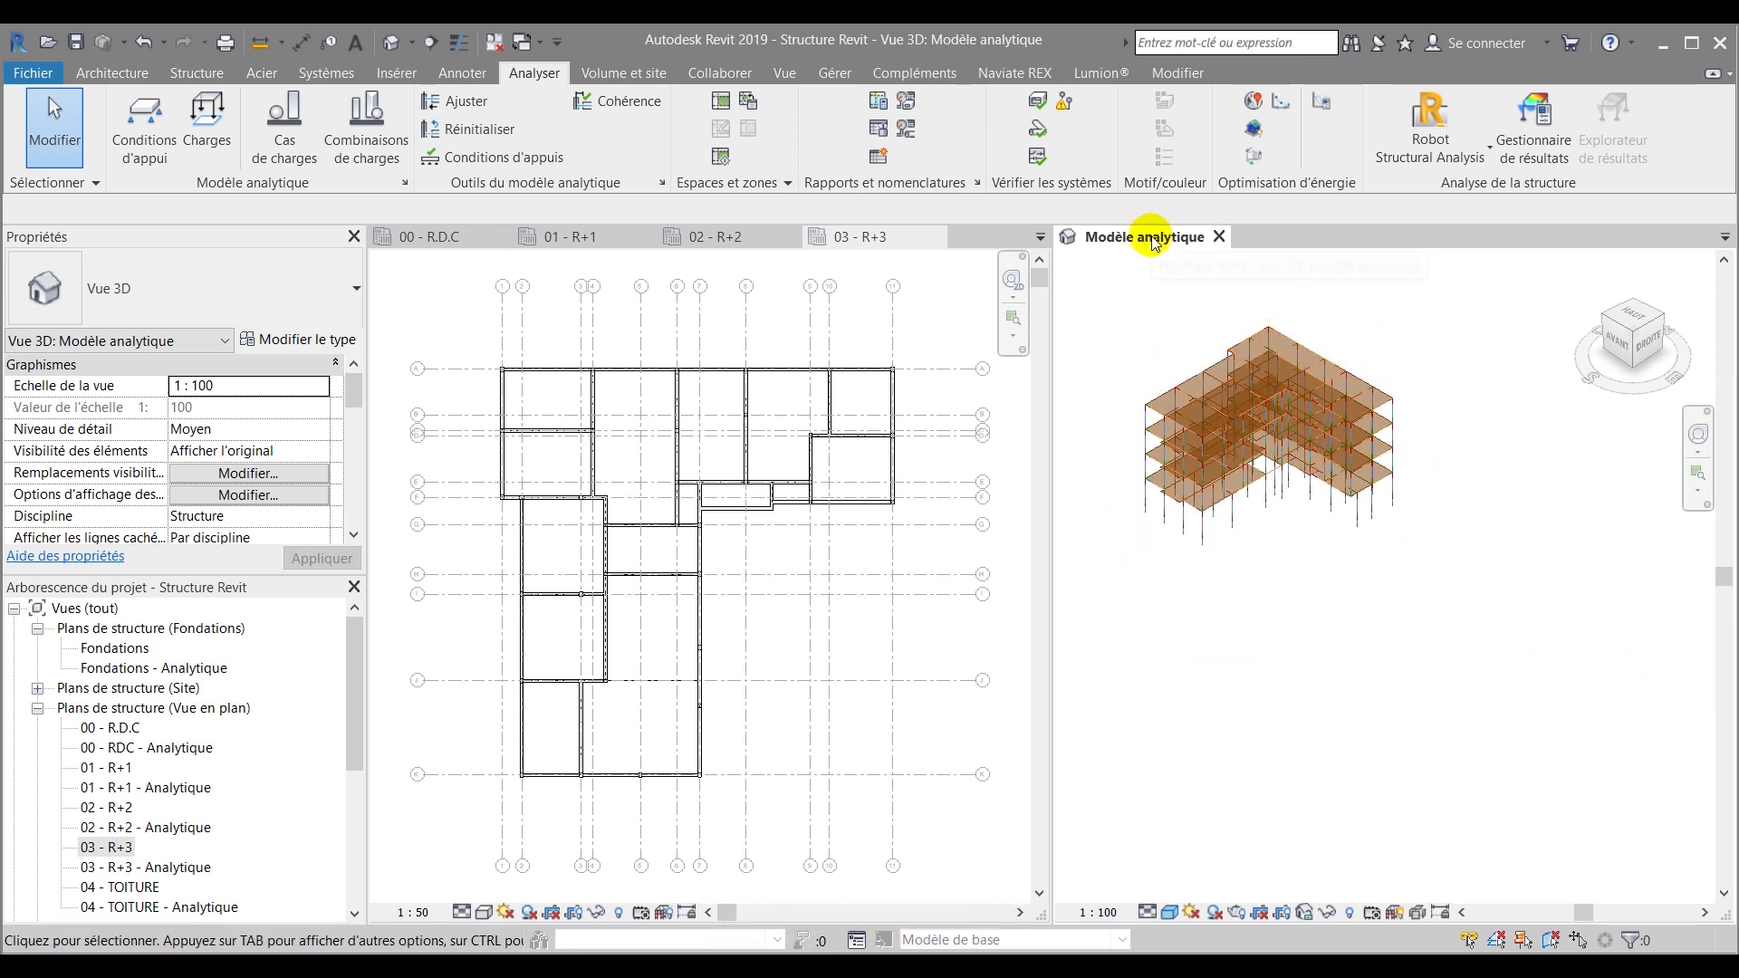
{"action": "left_click", "coordinate": [159, 749]}
{"action": "double_click", "coordinate": [158, 755]}
{"action": "double_click", "coordinate": [136, 787]}
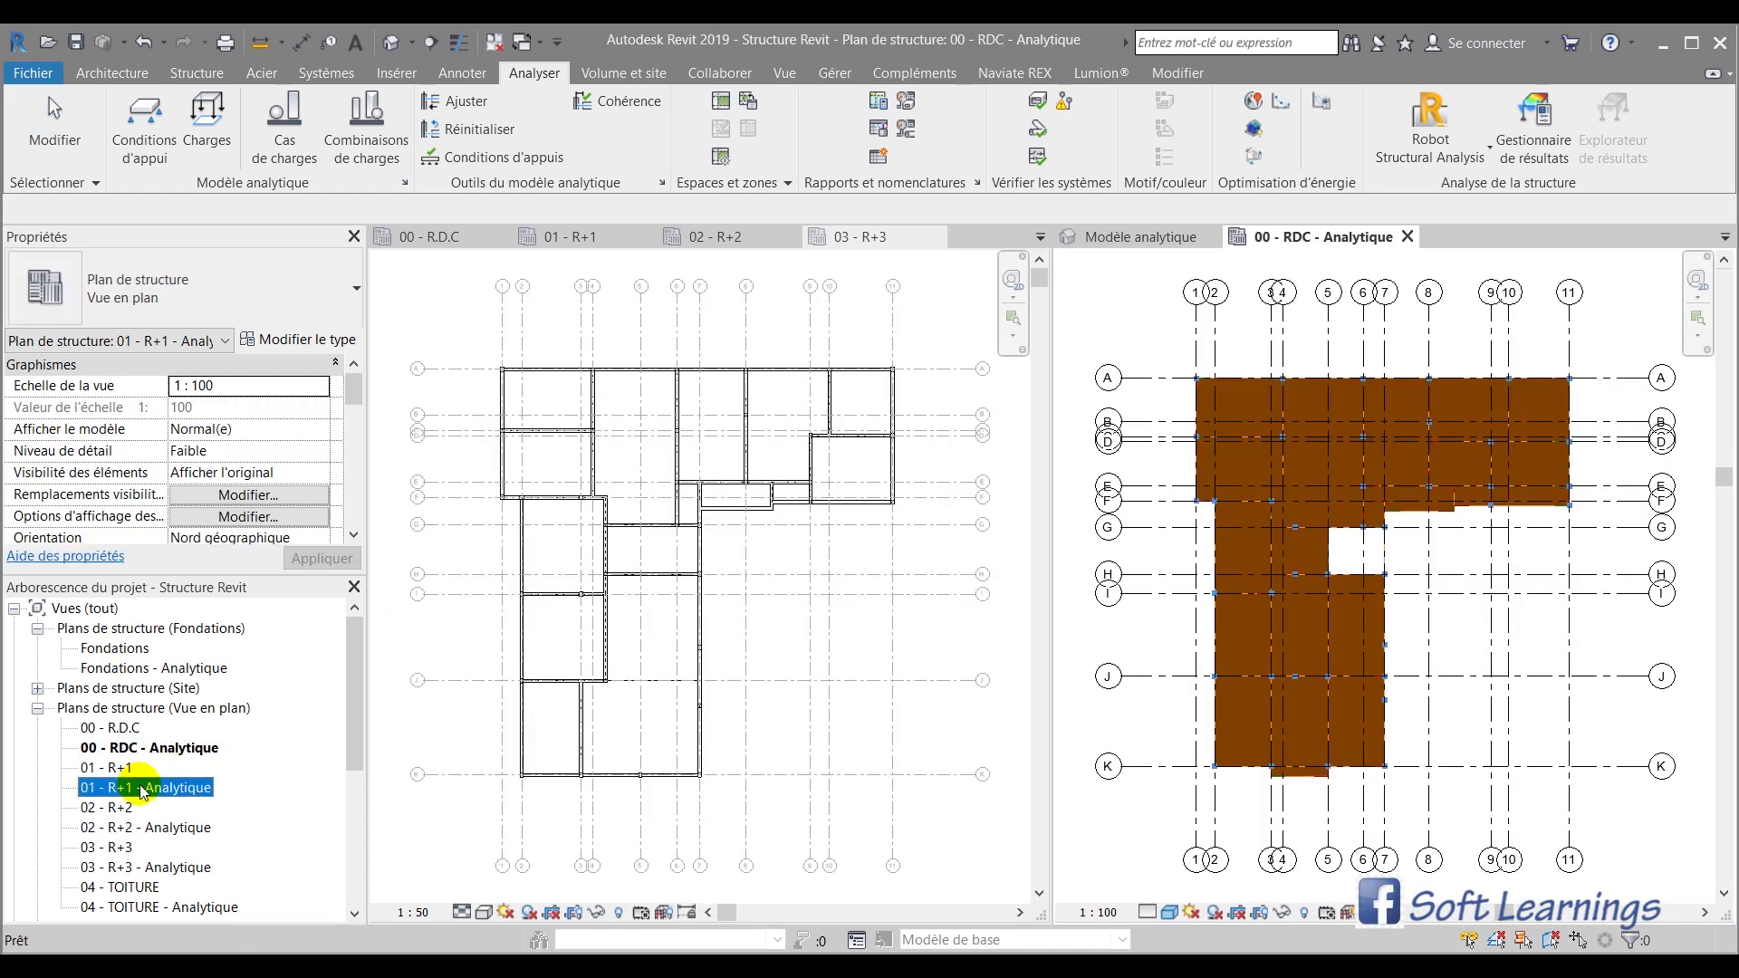
{"action": "double_click", "coordinate": [137, 828]}
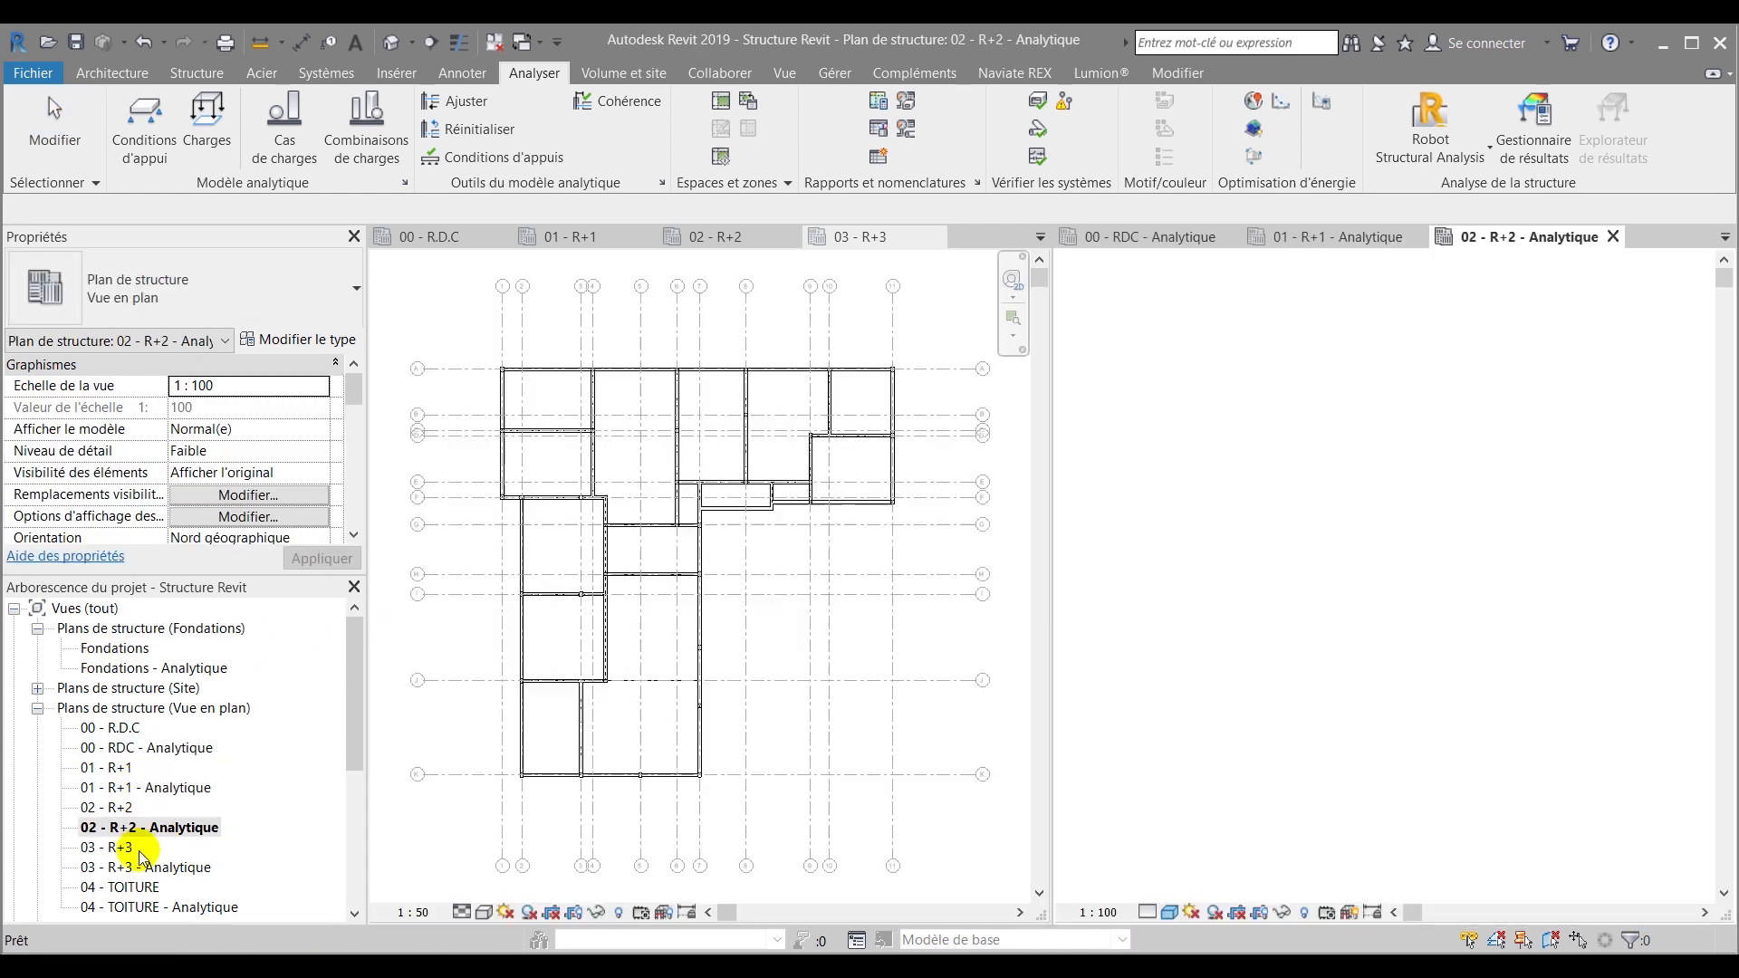
{"action": "left_click", "coordinate": [142, 868]}
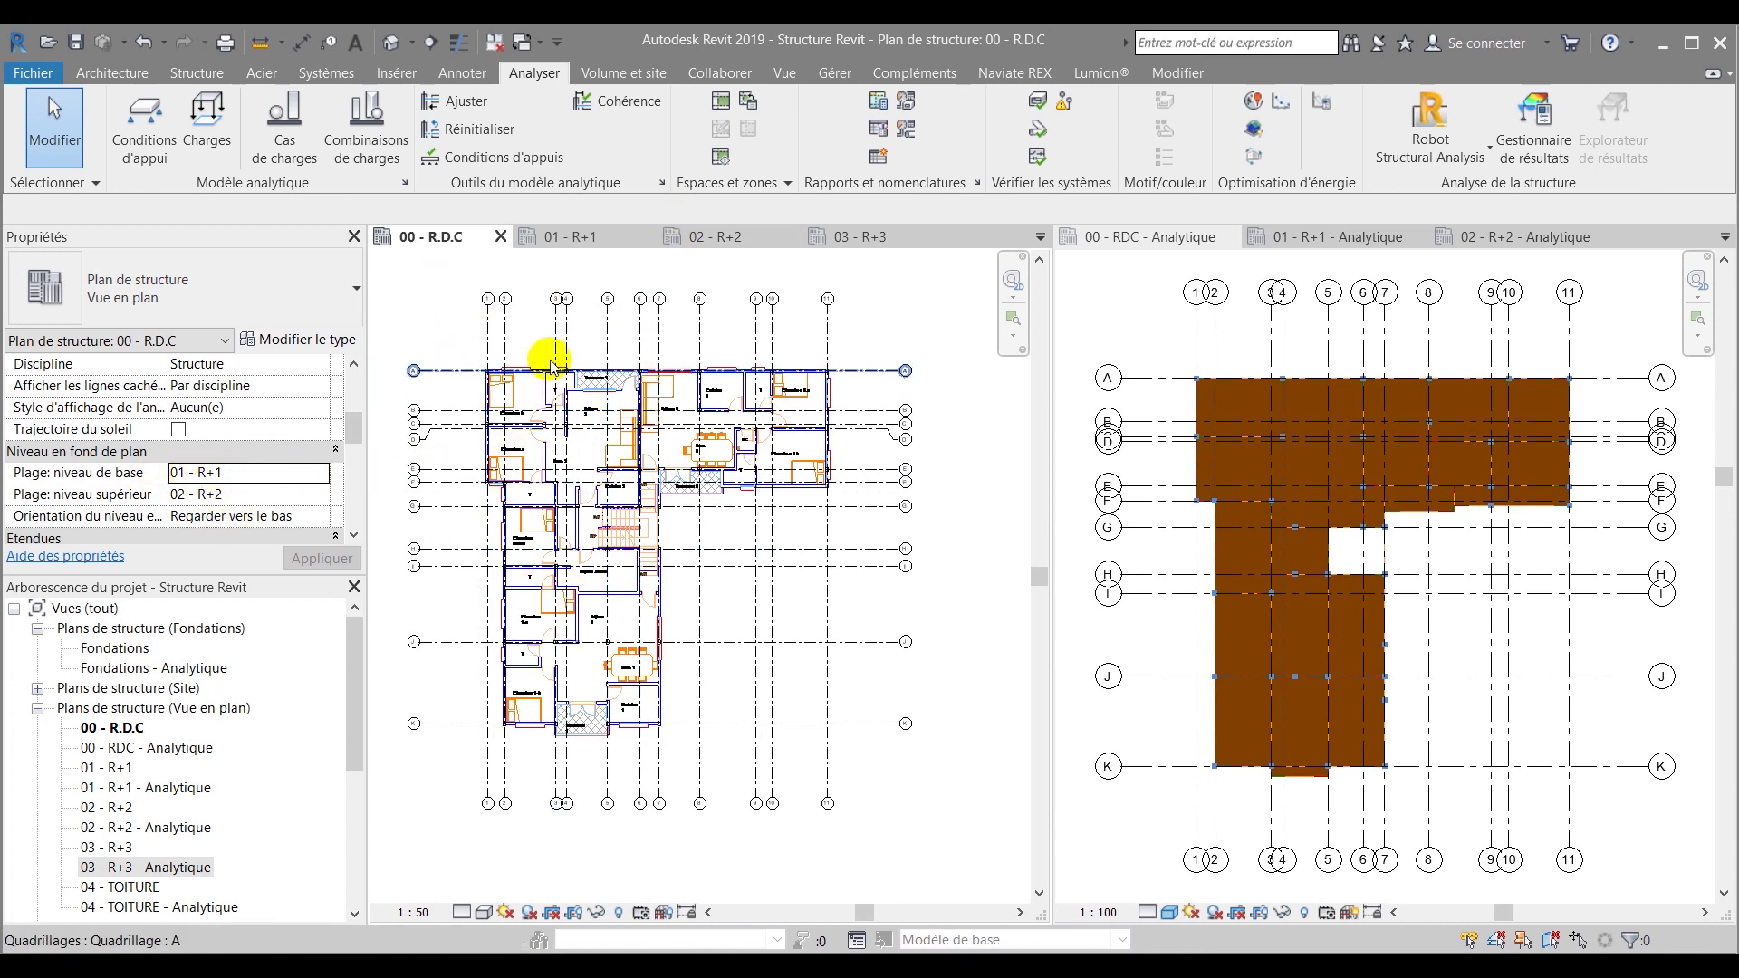
Display the grids (Quadrillages) in halftone in the structural plan 00 - R.D.C through its visibility/graphics overrides
{"action": "scroll", "coordinate": [660, 668], "scroll_direction": "up", "scroll_amount": 4}
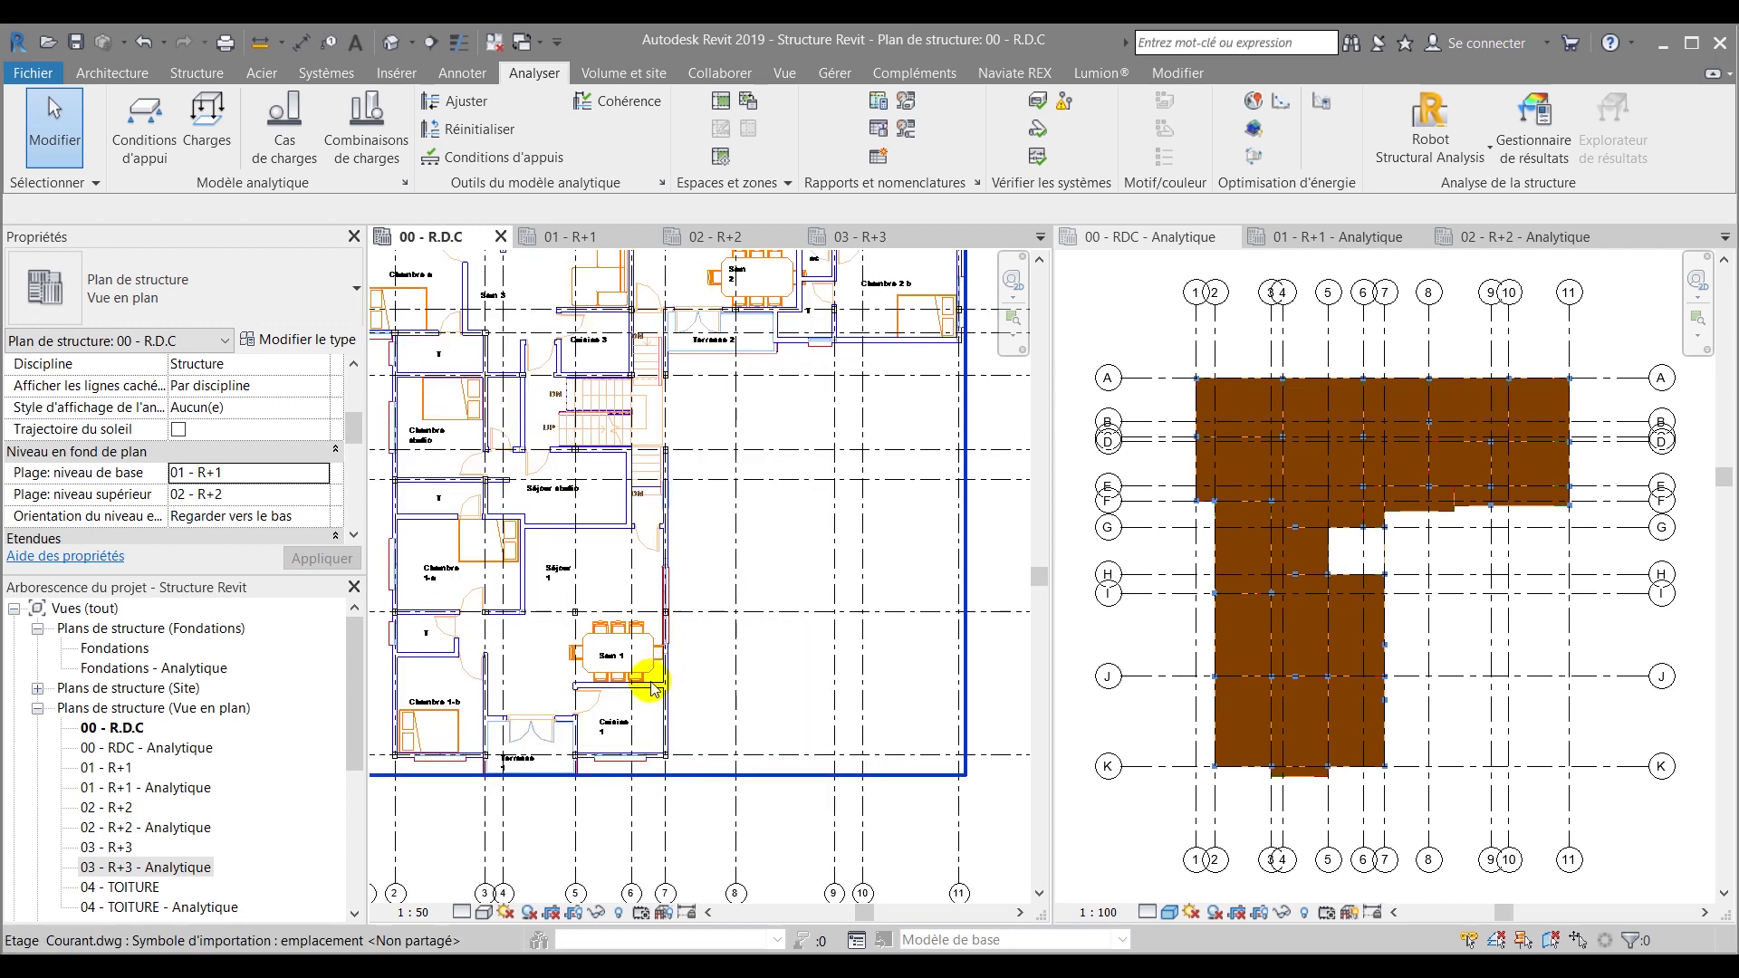
{"action": "scroll", "coordinate": [757, 471], "scroll_direction": "down", "scroll_amount": 4}
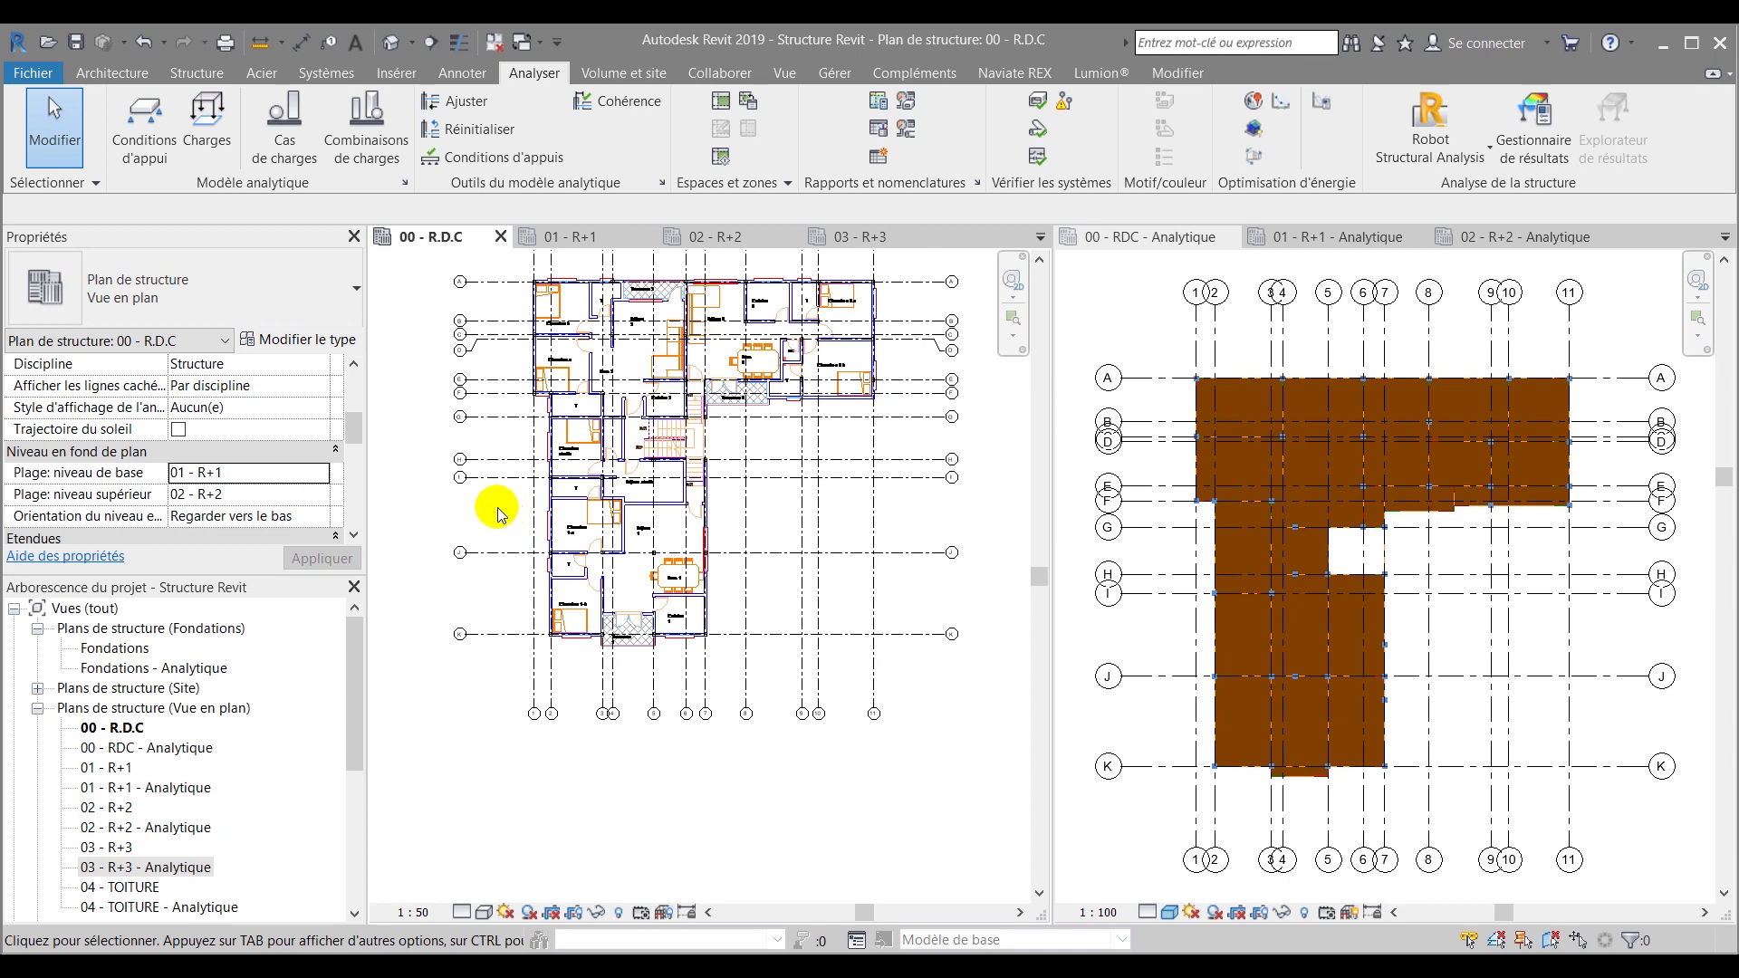
{"action": "scroll", "coordinate": [497, 513], "scroll_direction": "up", "scroll_amount": 4}
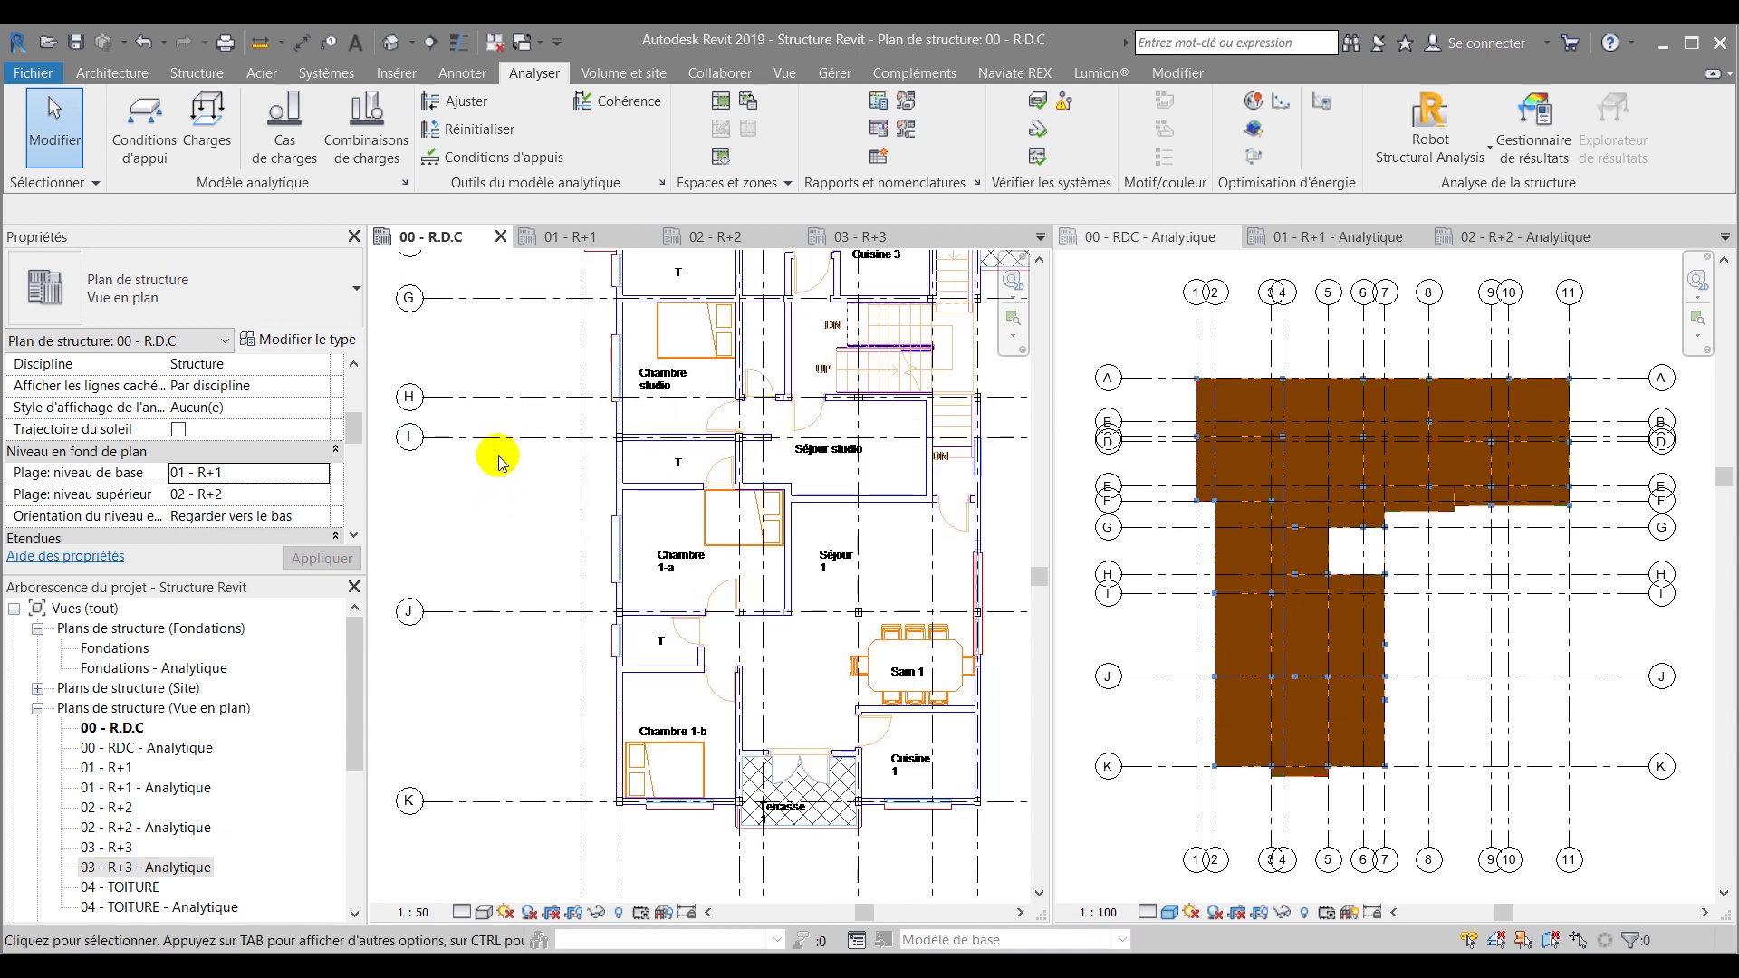
{"action": "scroll", "coordinate": [497, 456], "scroll_direction": "down", "scroll_amount": 2}
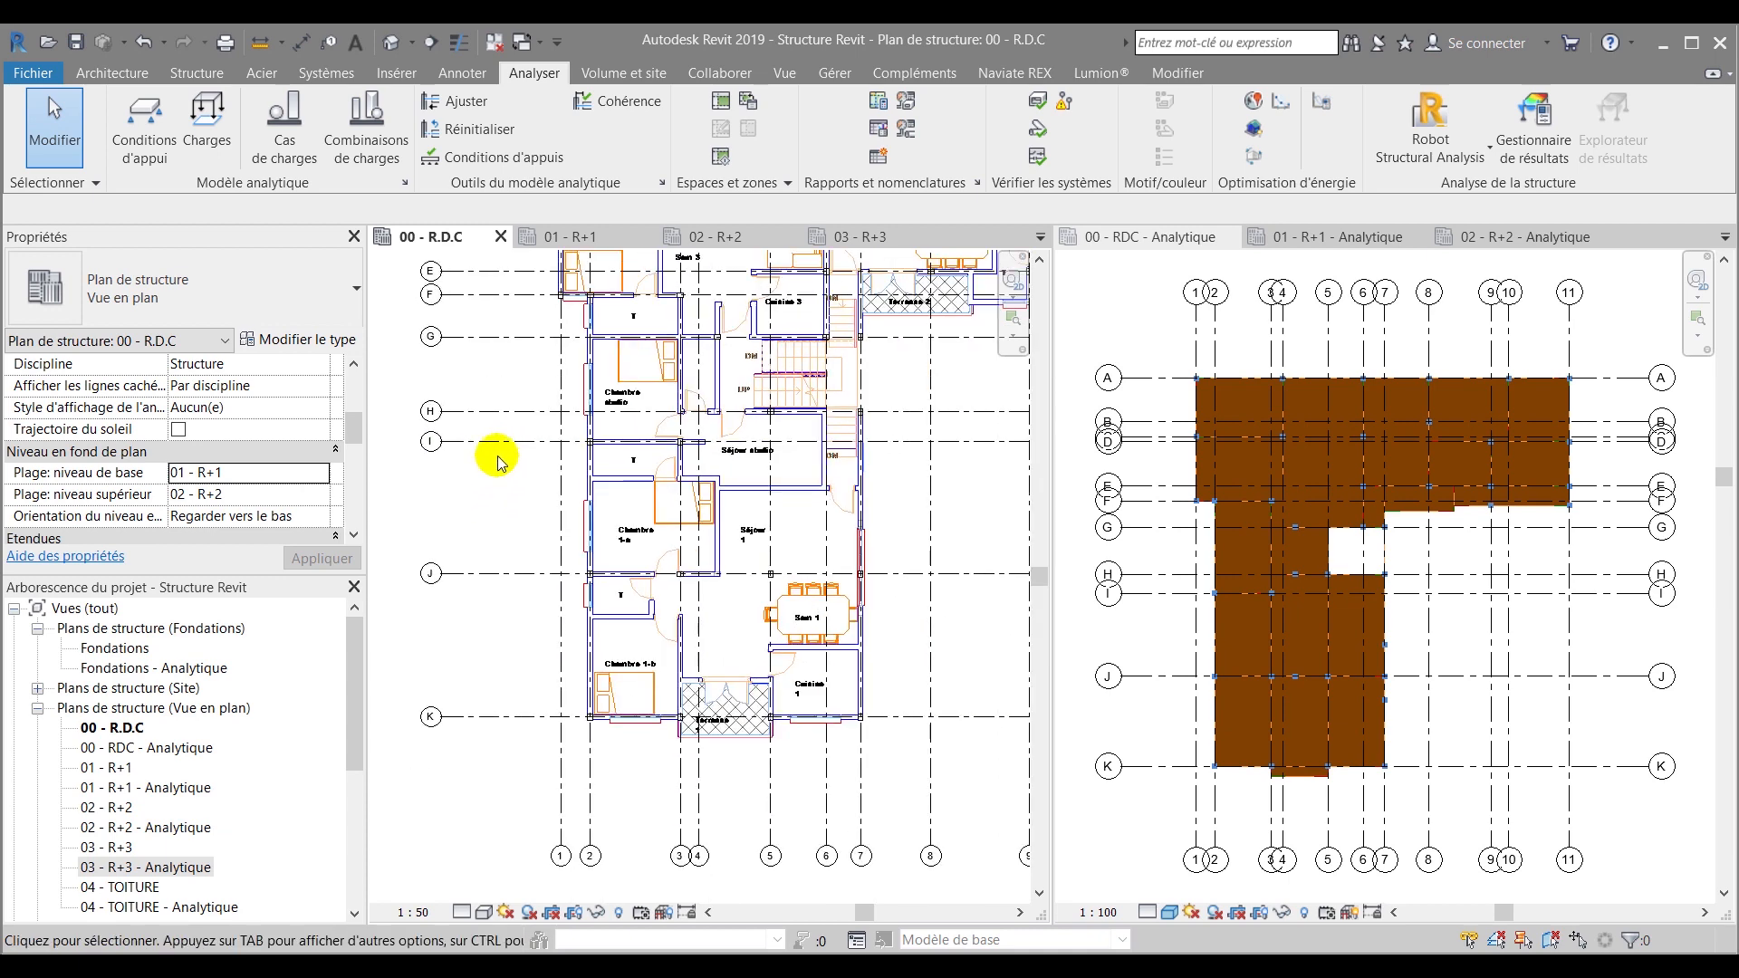
{"action": "key", "text": "v"}
{"action": "key", "text": "g"}
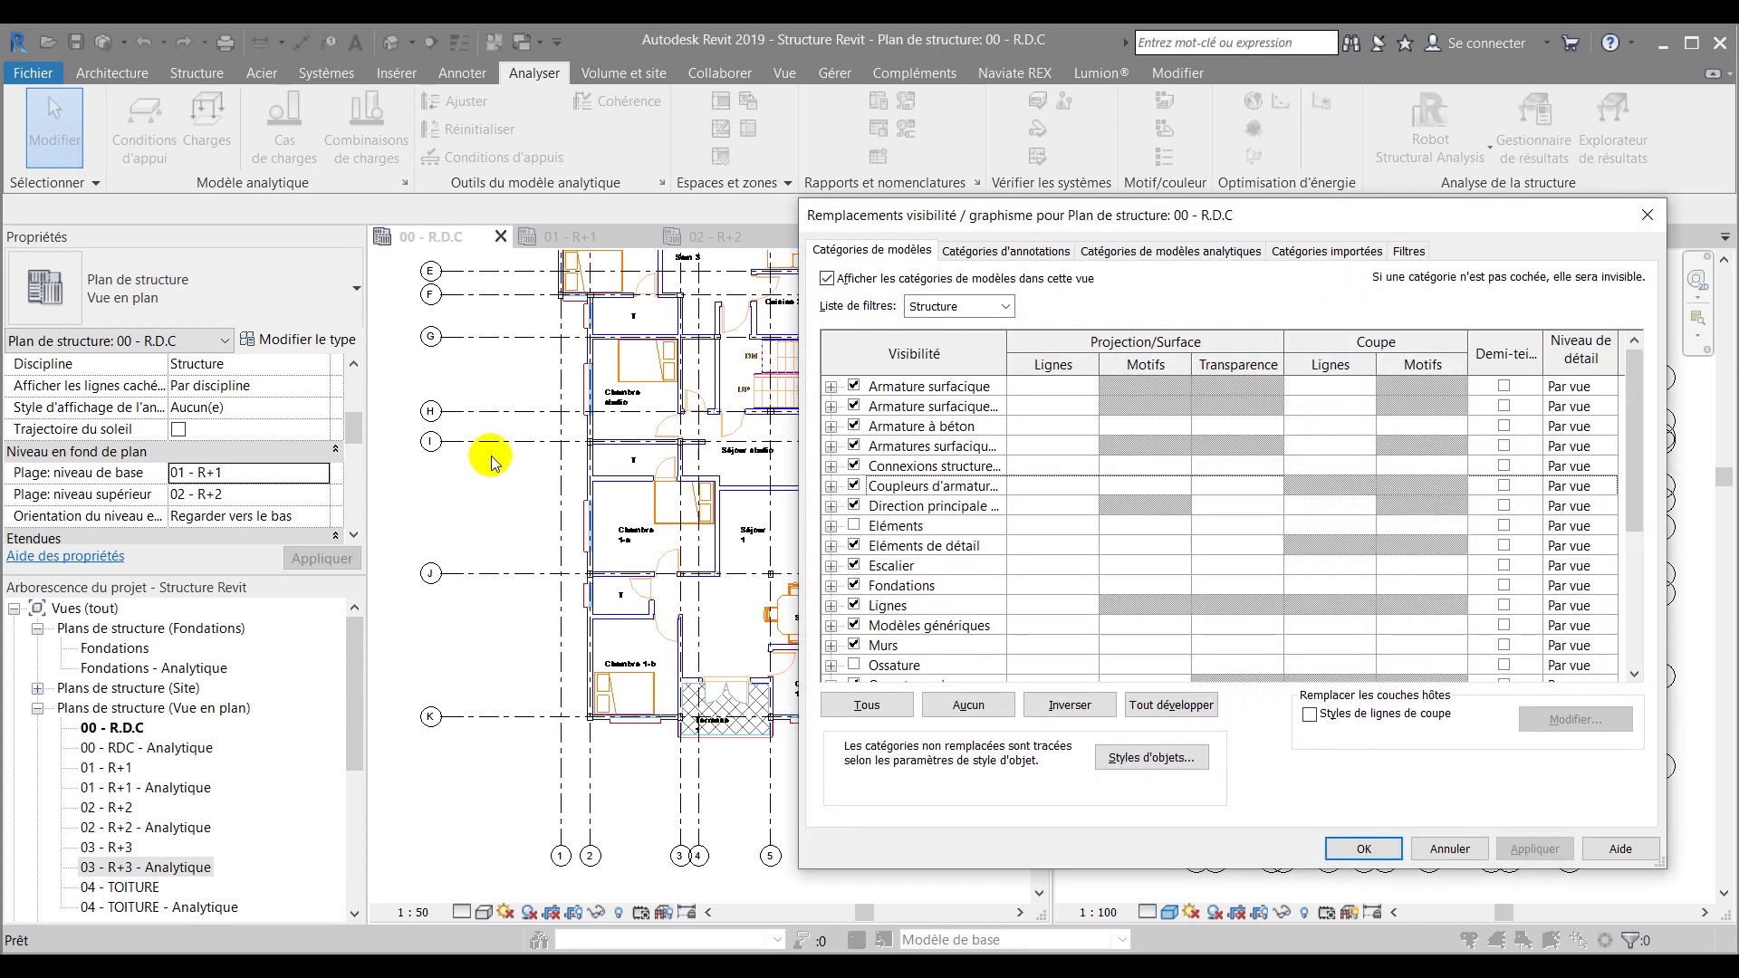
{"action": "left_click", "coordinate": [1020, 258]}
{"action": "left_click_drag", "start_coordinate": [1639, 391], "coordinate": [1641, 616]}
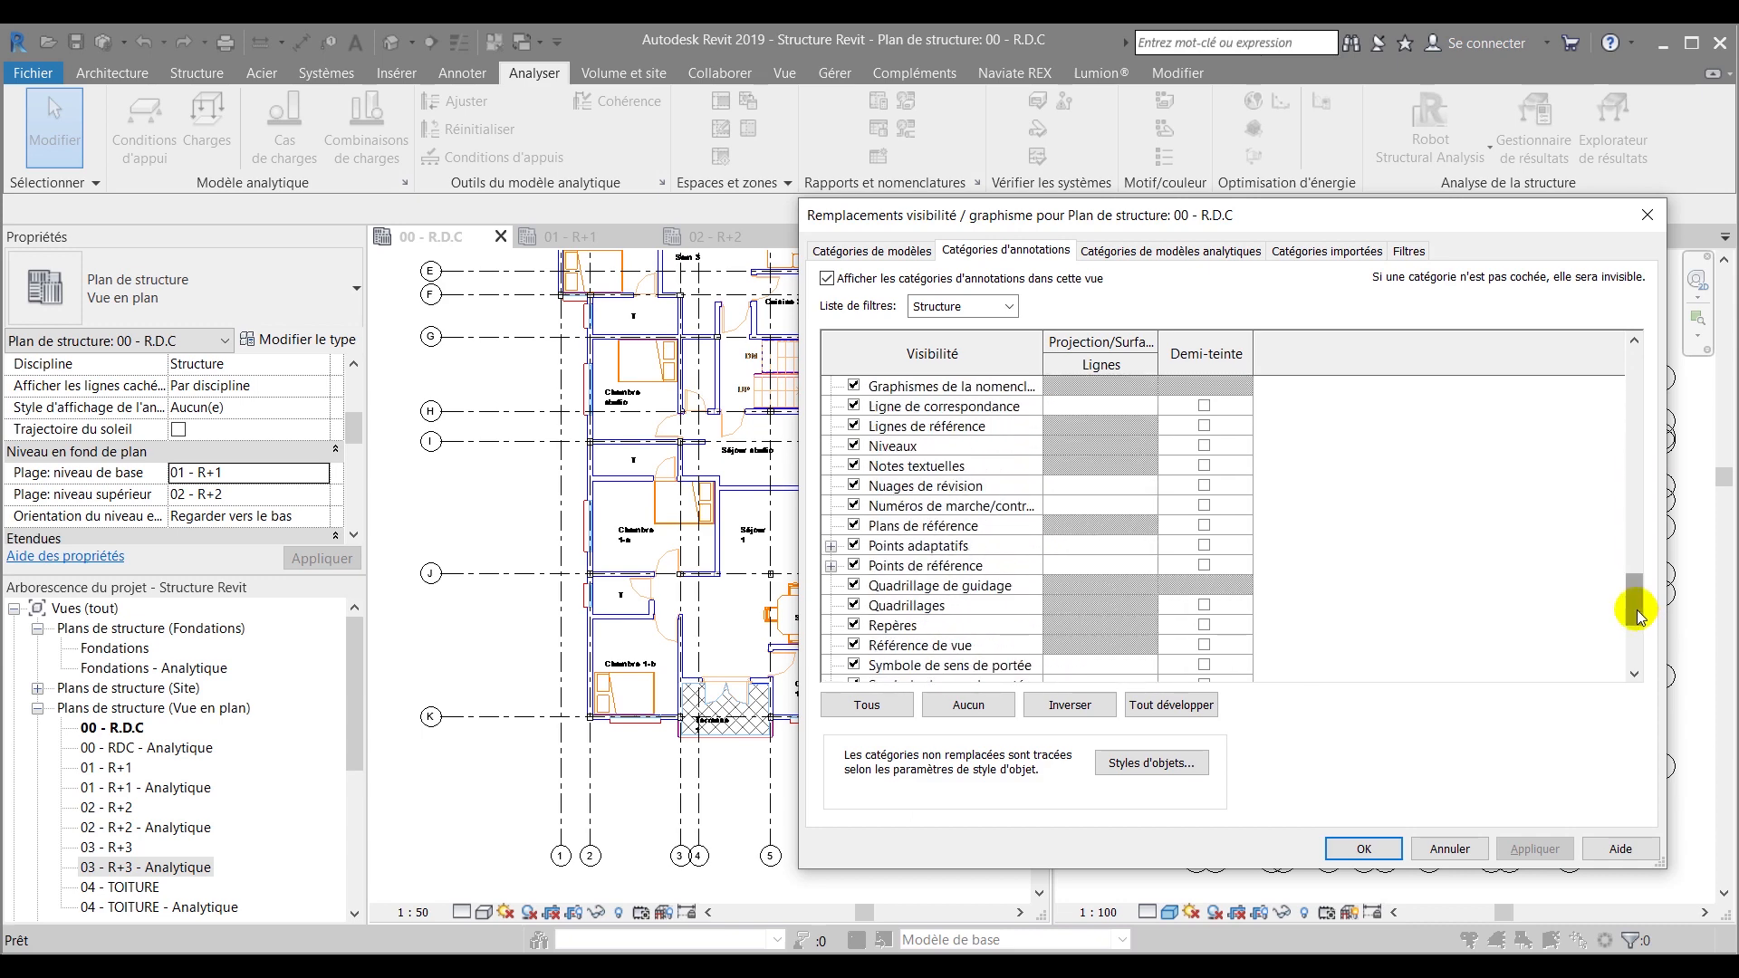
{"action": "left_click", "coordinate": [1204, 606]}
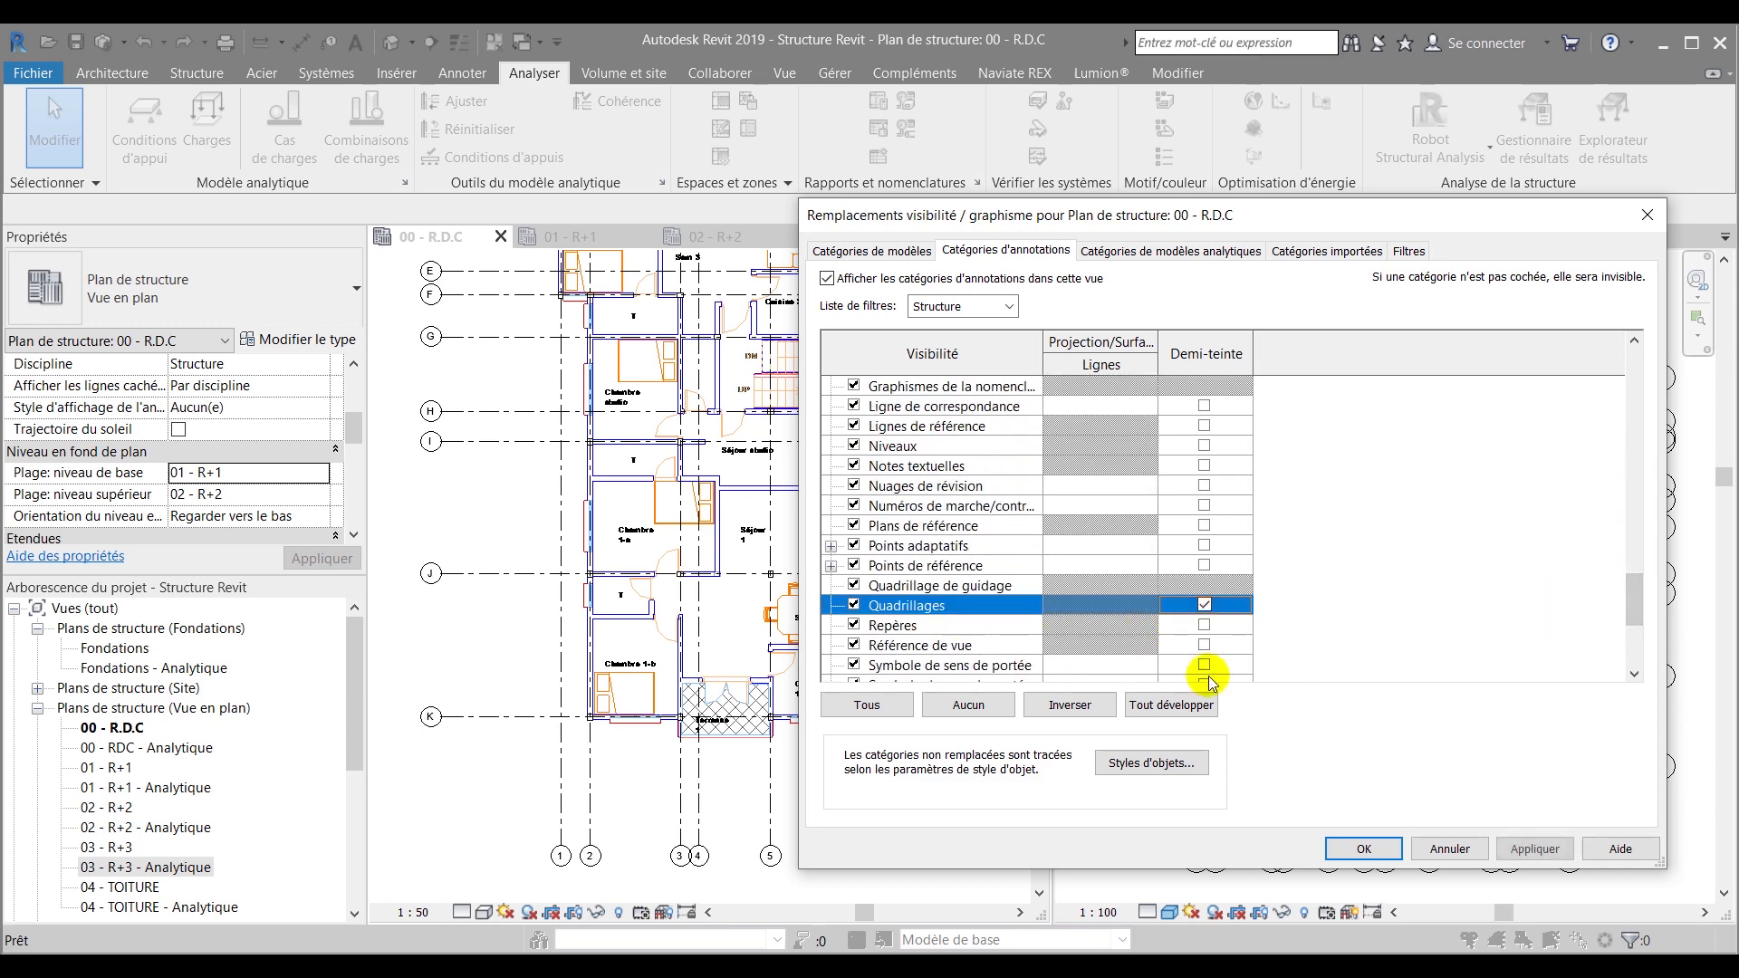
{"action": "left_click", "coordinate": [1363, 848]}
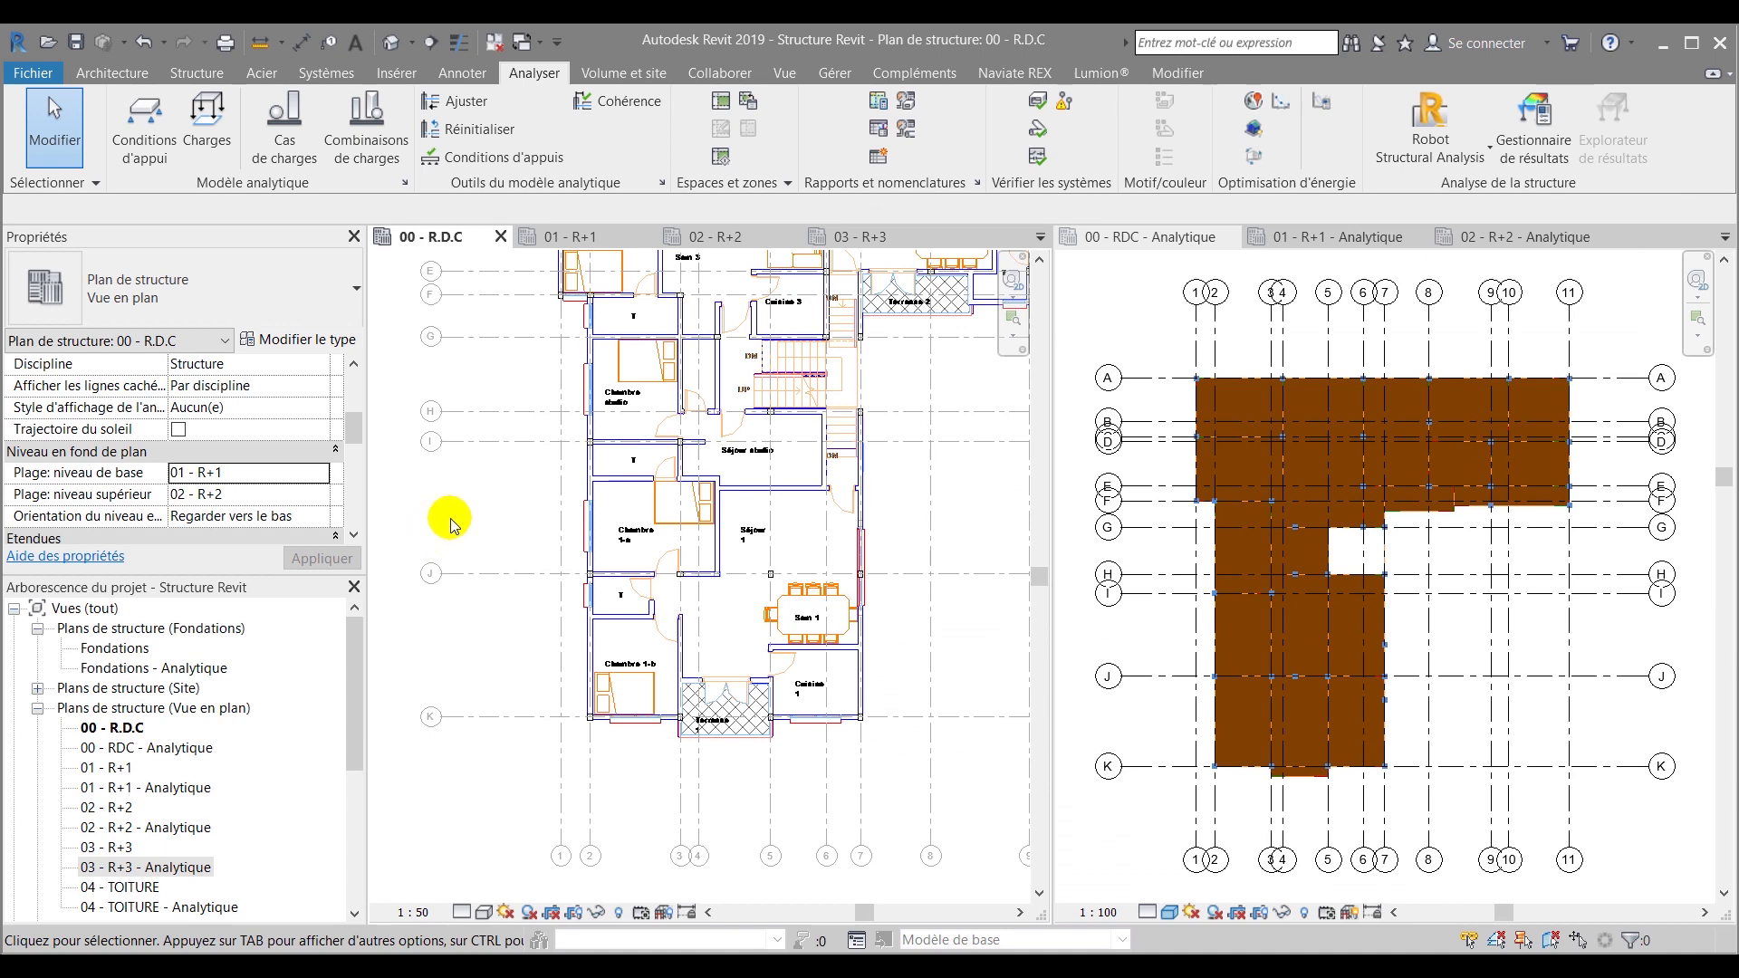
{"action": "scroll", "coordinate": [460, 543], "scroll_direction": "down", "scroll_amount": 3}
{"action": "scroll", "coordinate": [600, 535], "scroll_direction": "up", "scroll_amount": 3}
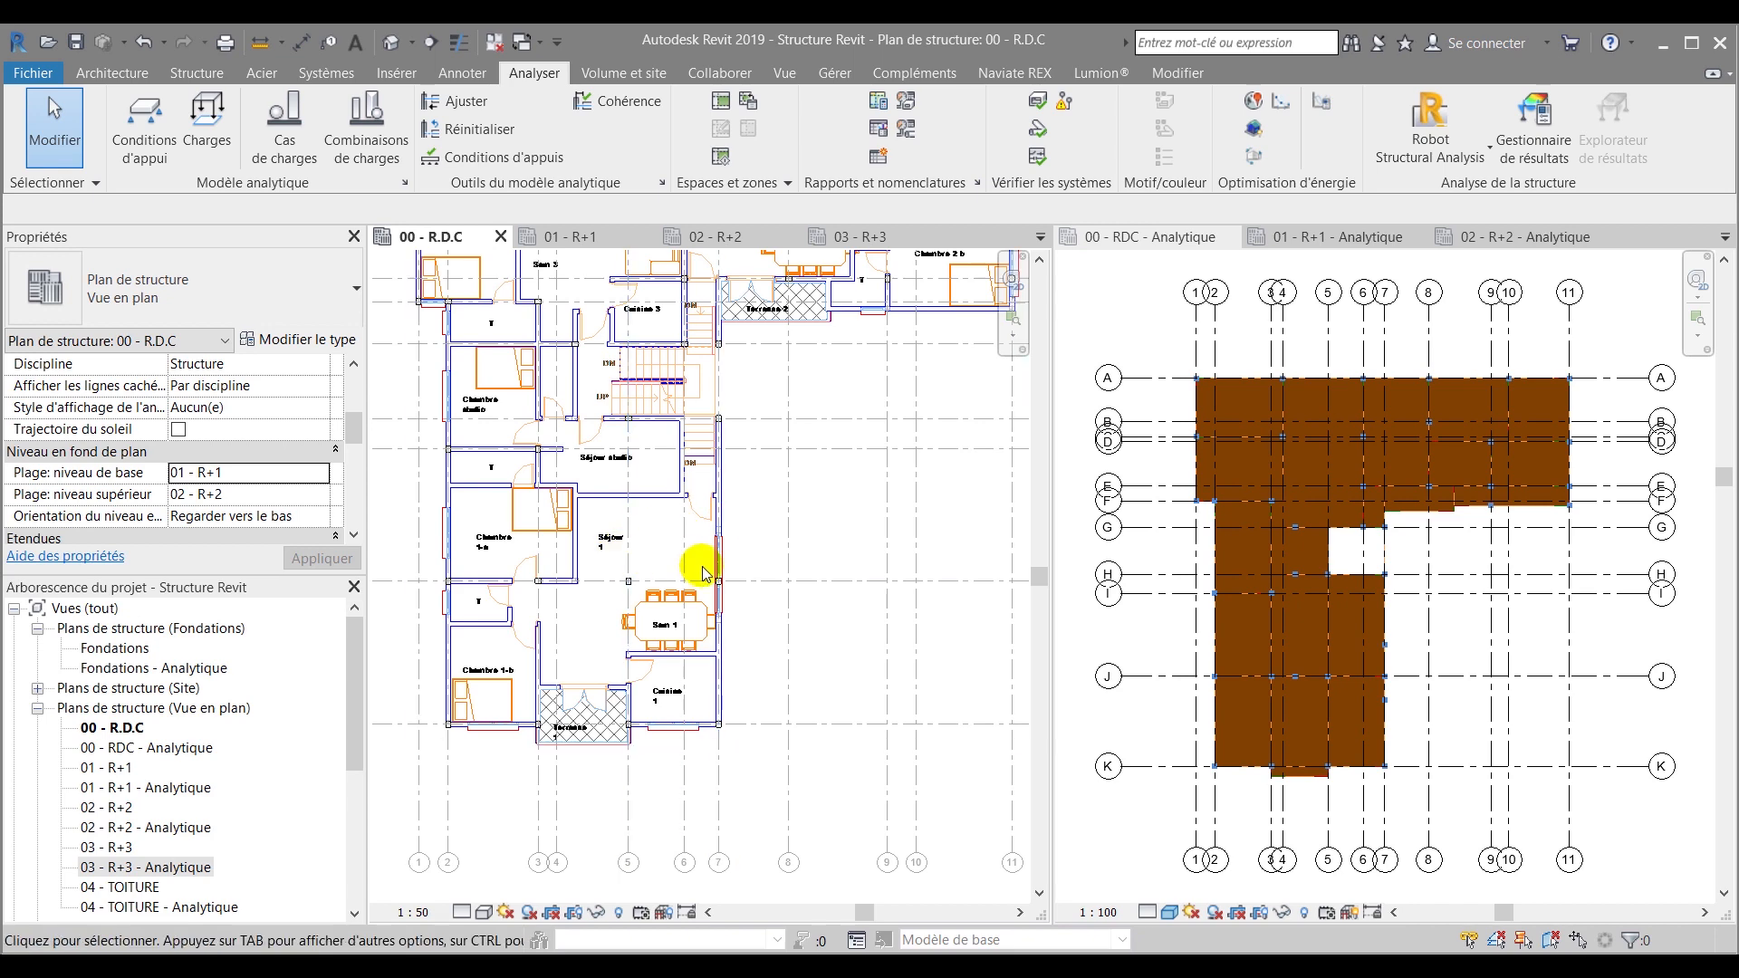
{"action": "scroll", "coordinate": [698, 562], "scroll_direction": "down", "scroll_amount": 3}
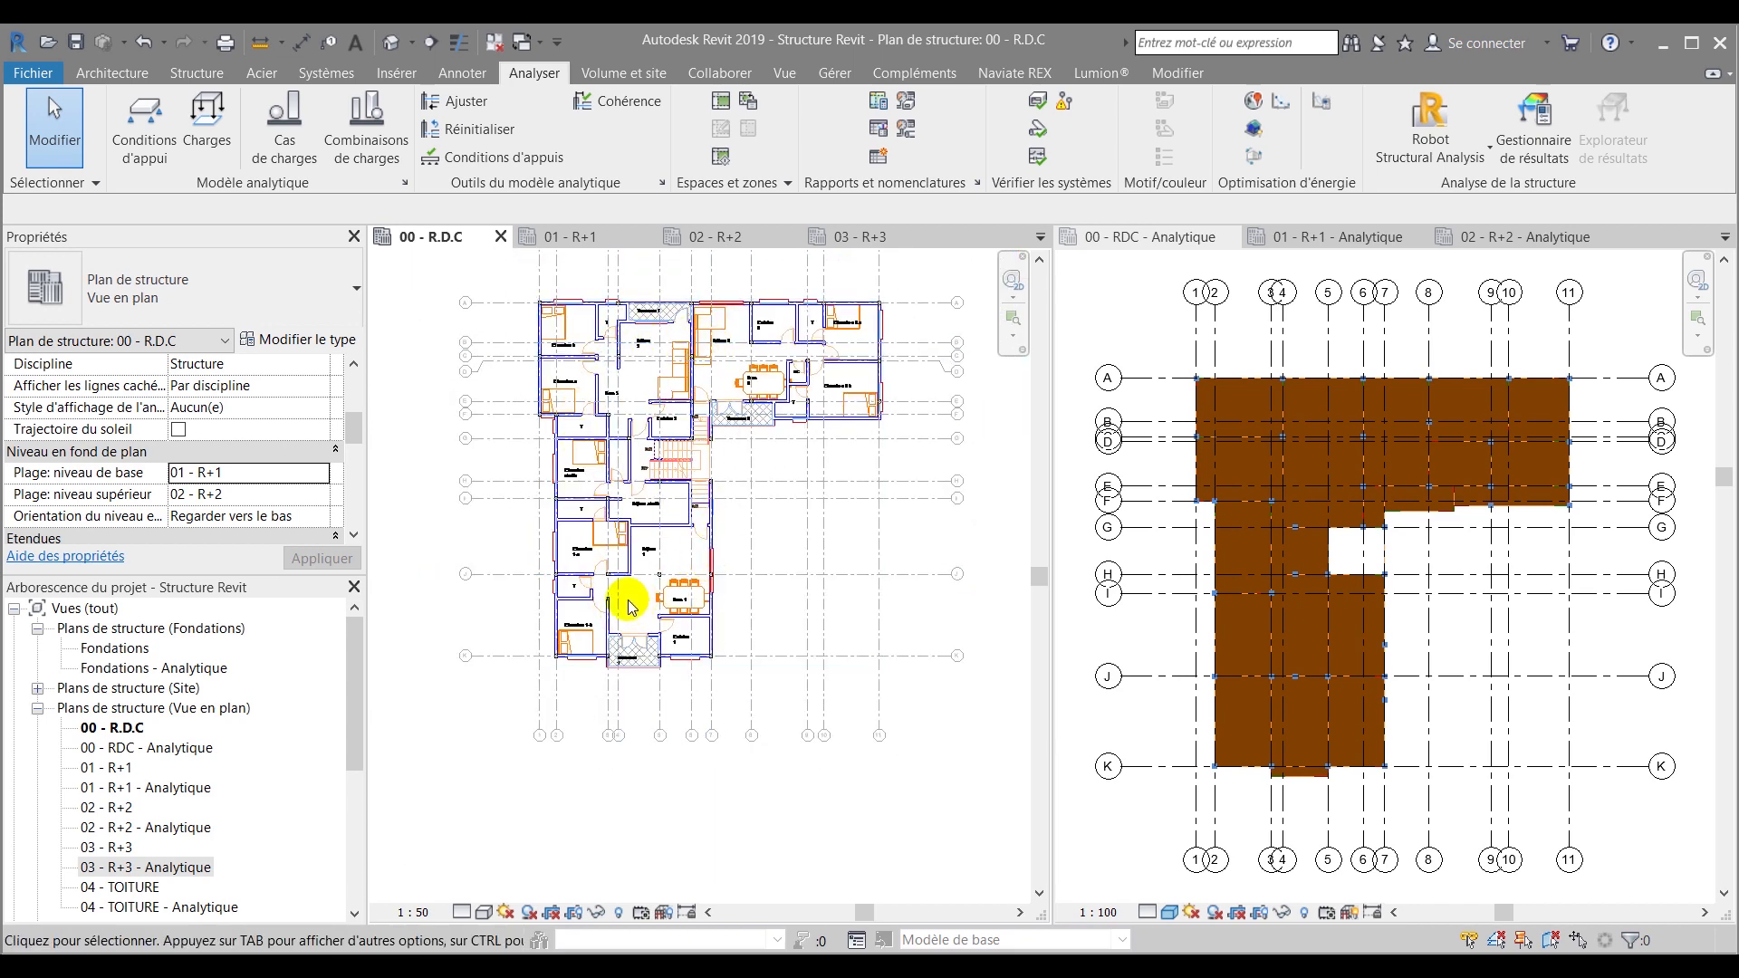
{"action": "scroll", "coordinate": [611, 600], "scroll_direction": "up", "scroll_amount": 4}
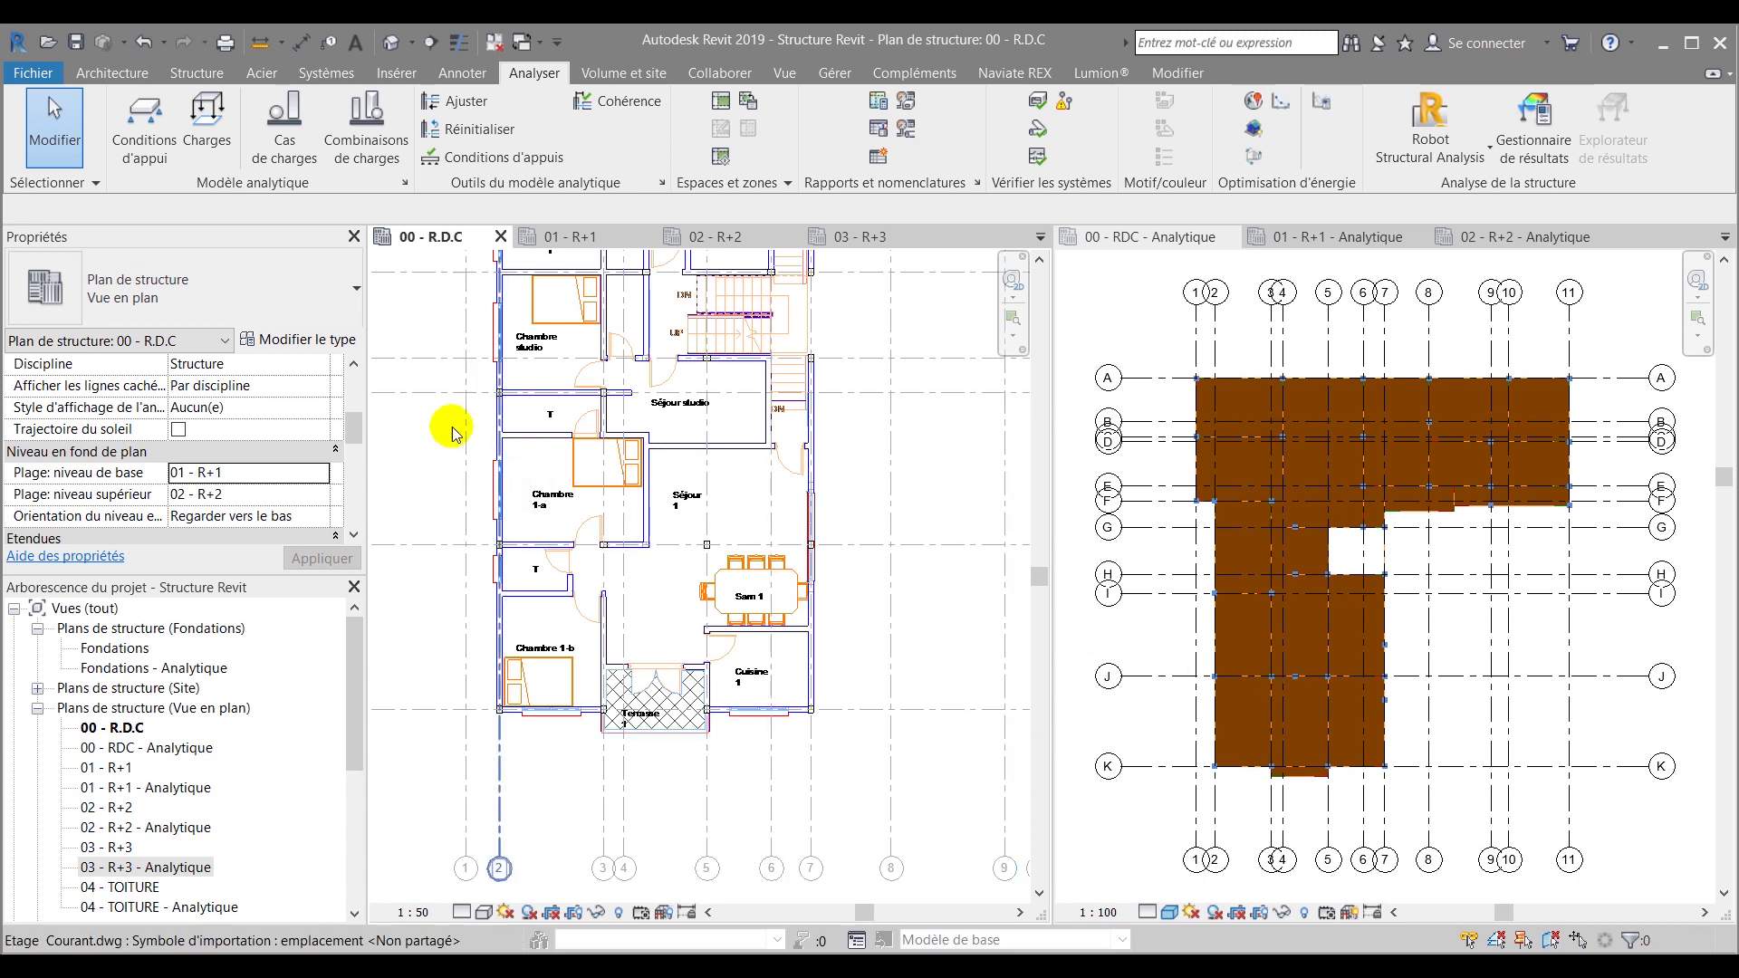
{"action": "left_click", "coordinate": [205, 117]}
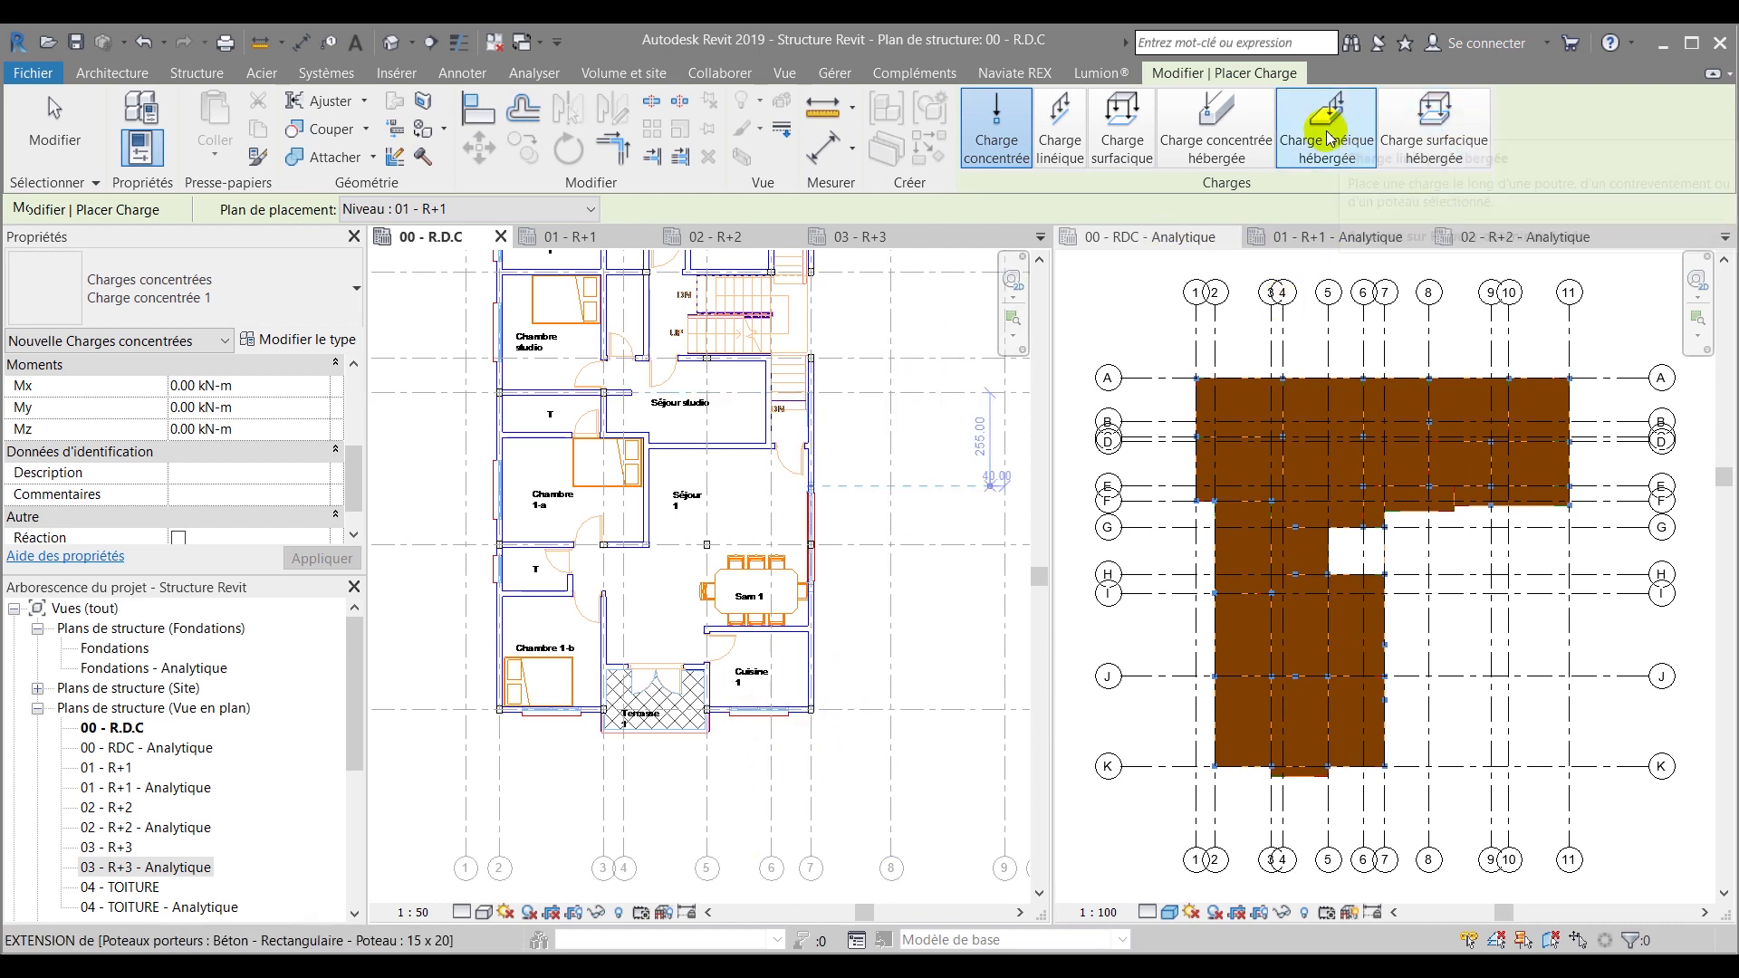
{"action": "left_click", "coordinate": [1433, 131]}
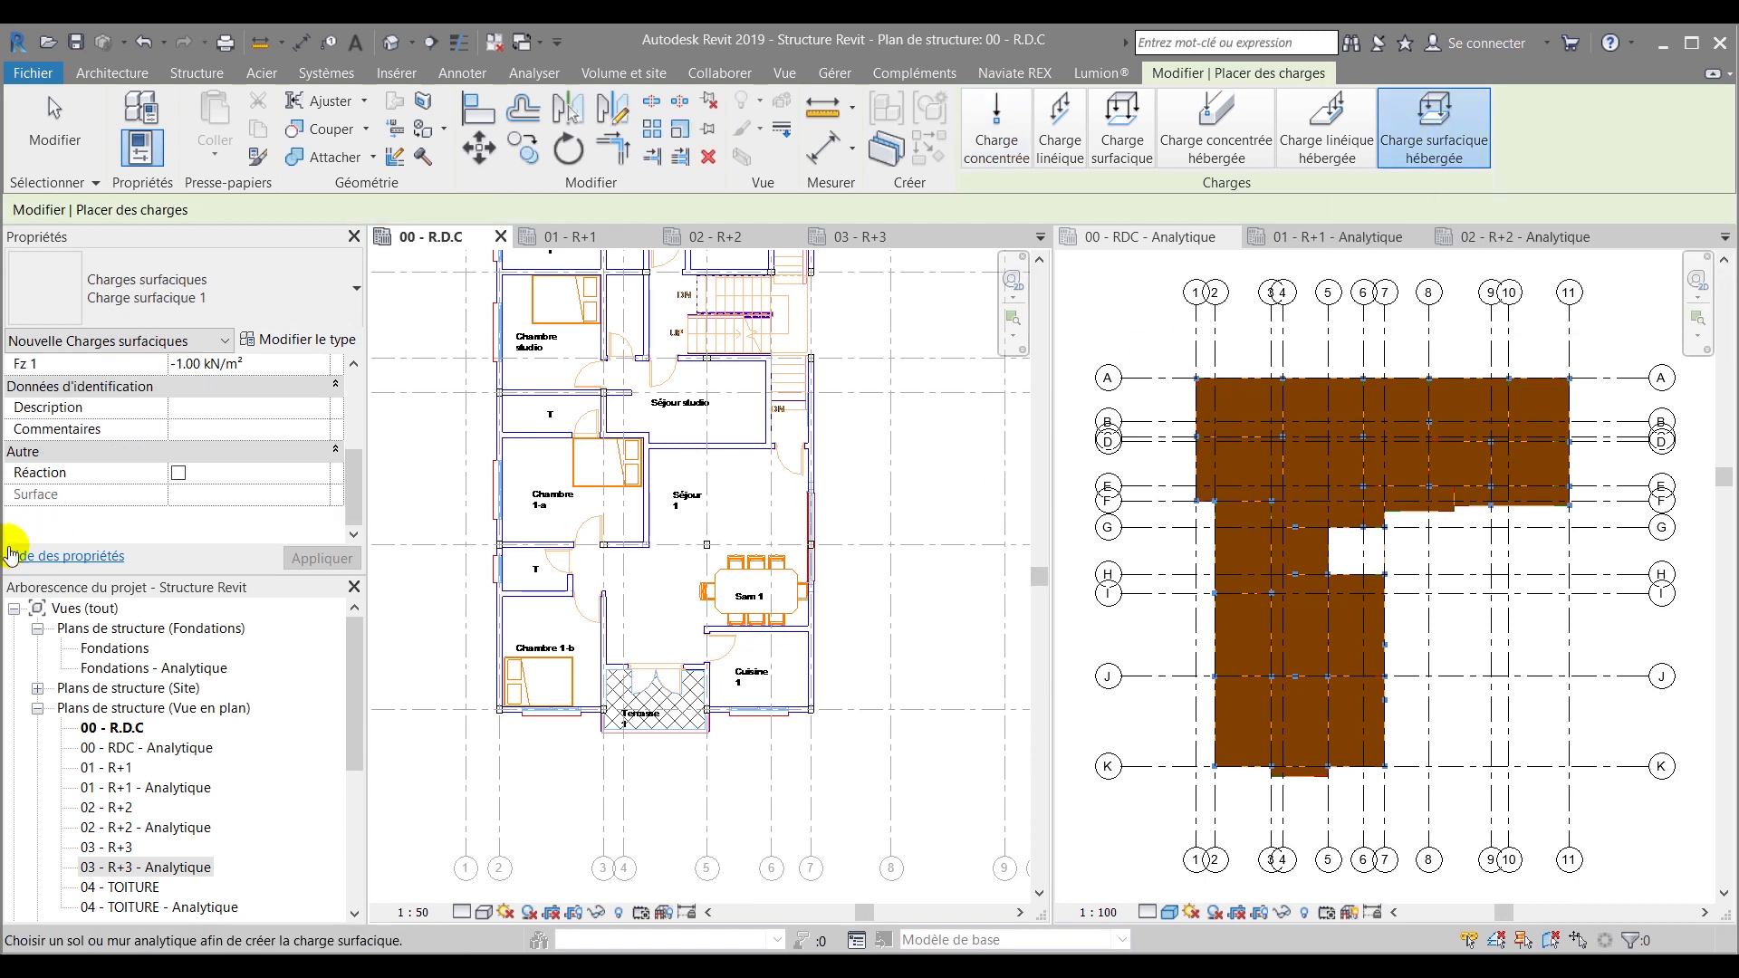
{"action": "scroll", "coordinate": [245, 398], "scroll_direction": "up", "scroll_amount": 4}
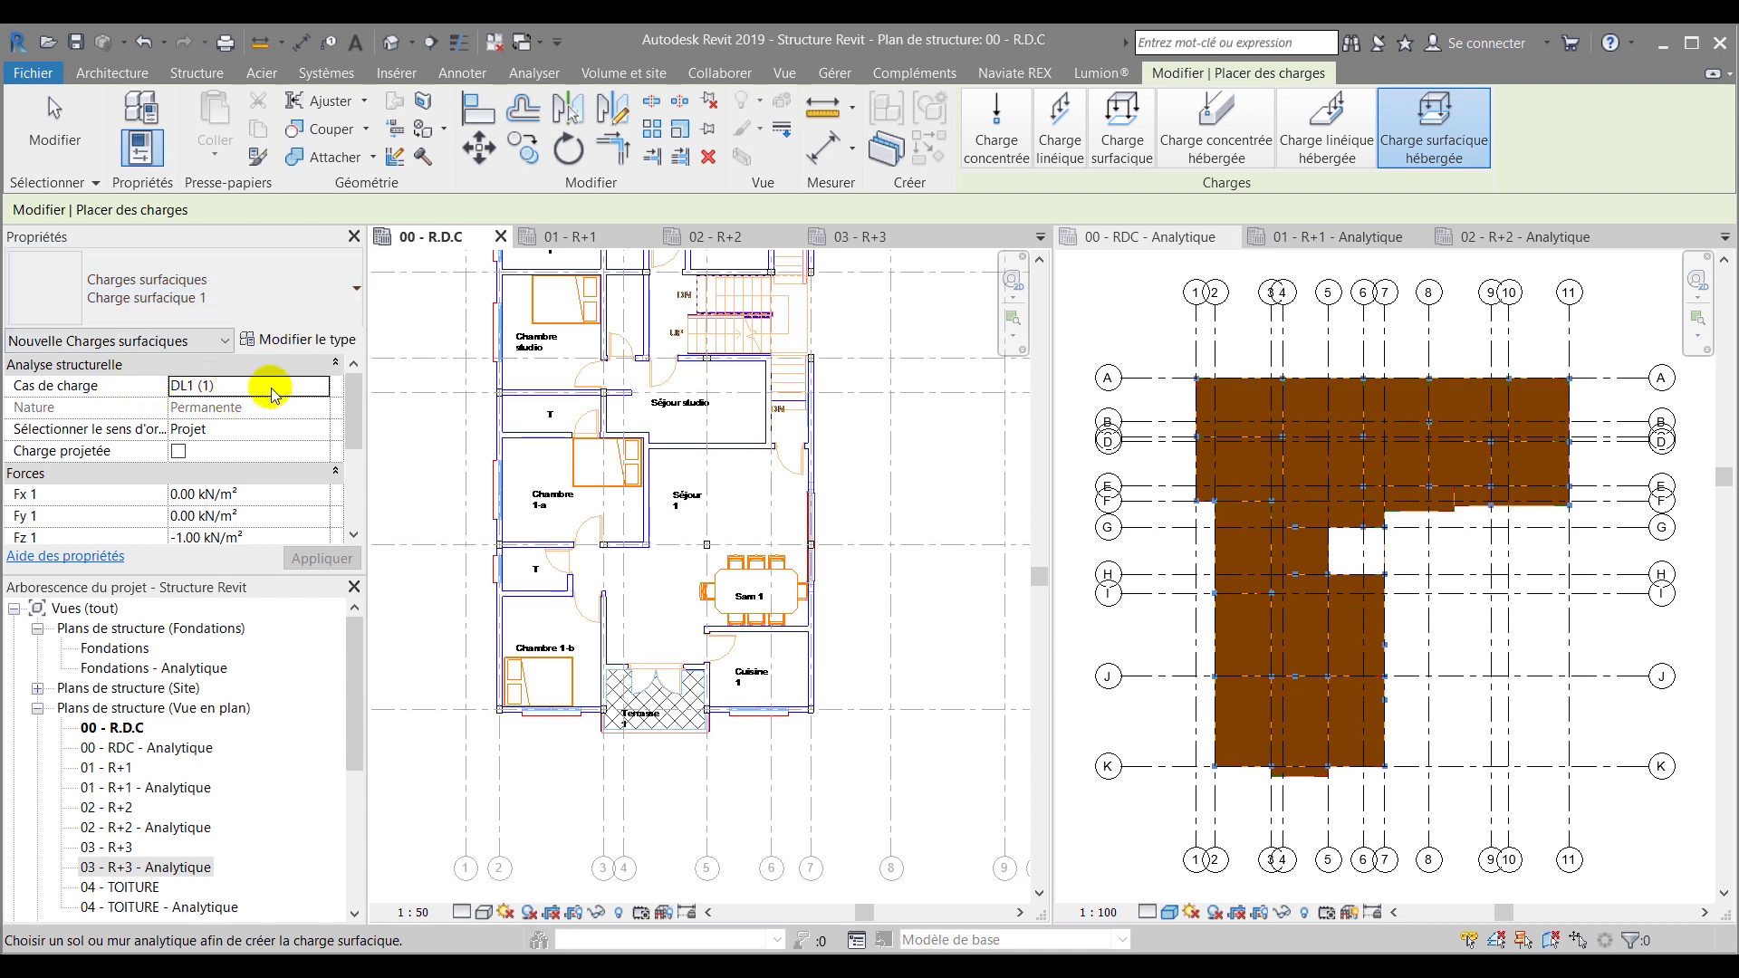
{"action": "scroll", "coordinate": [253, 453], "scroll_direction": "down", "scroll_amount": 2}
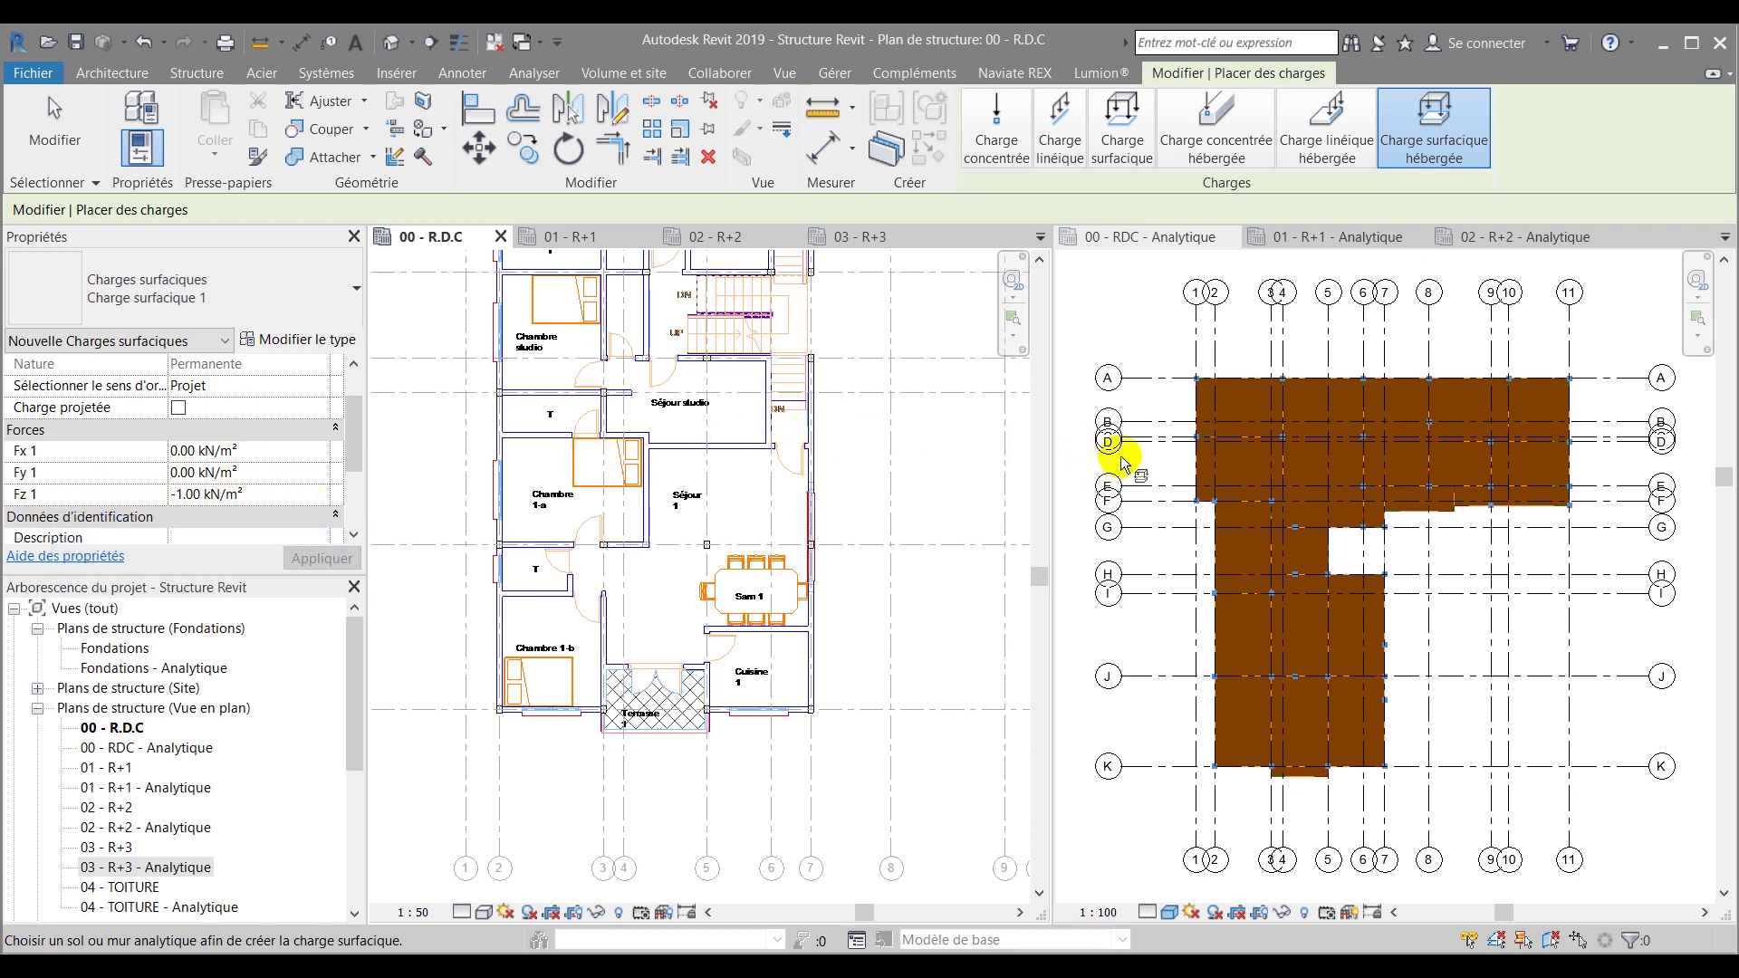
{"action": "key", "text": "Escape"}
Hide the analytical beams (Poutres analytiques) in the 00 - RDC - Analytique view through its visibility/graphics overrides
{"action": "left_click", "coordinate": [1123, 322]}
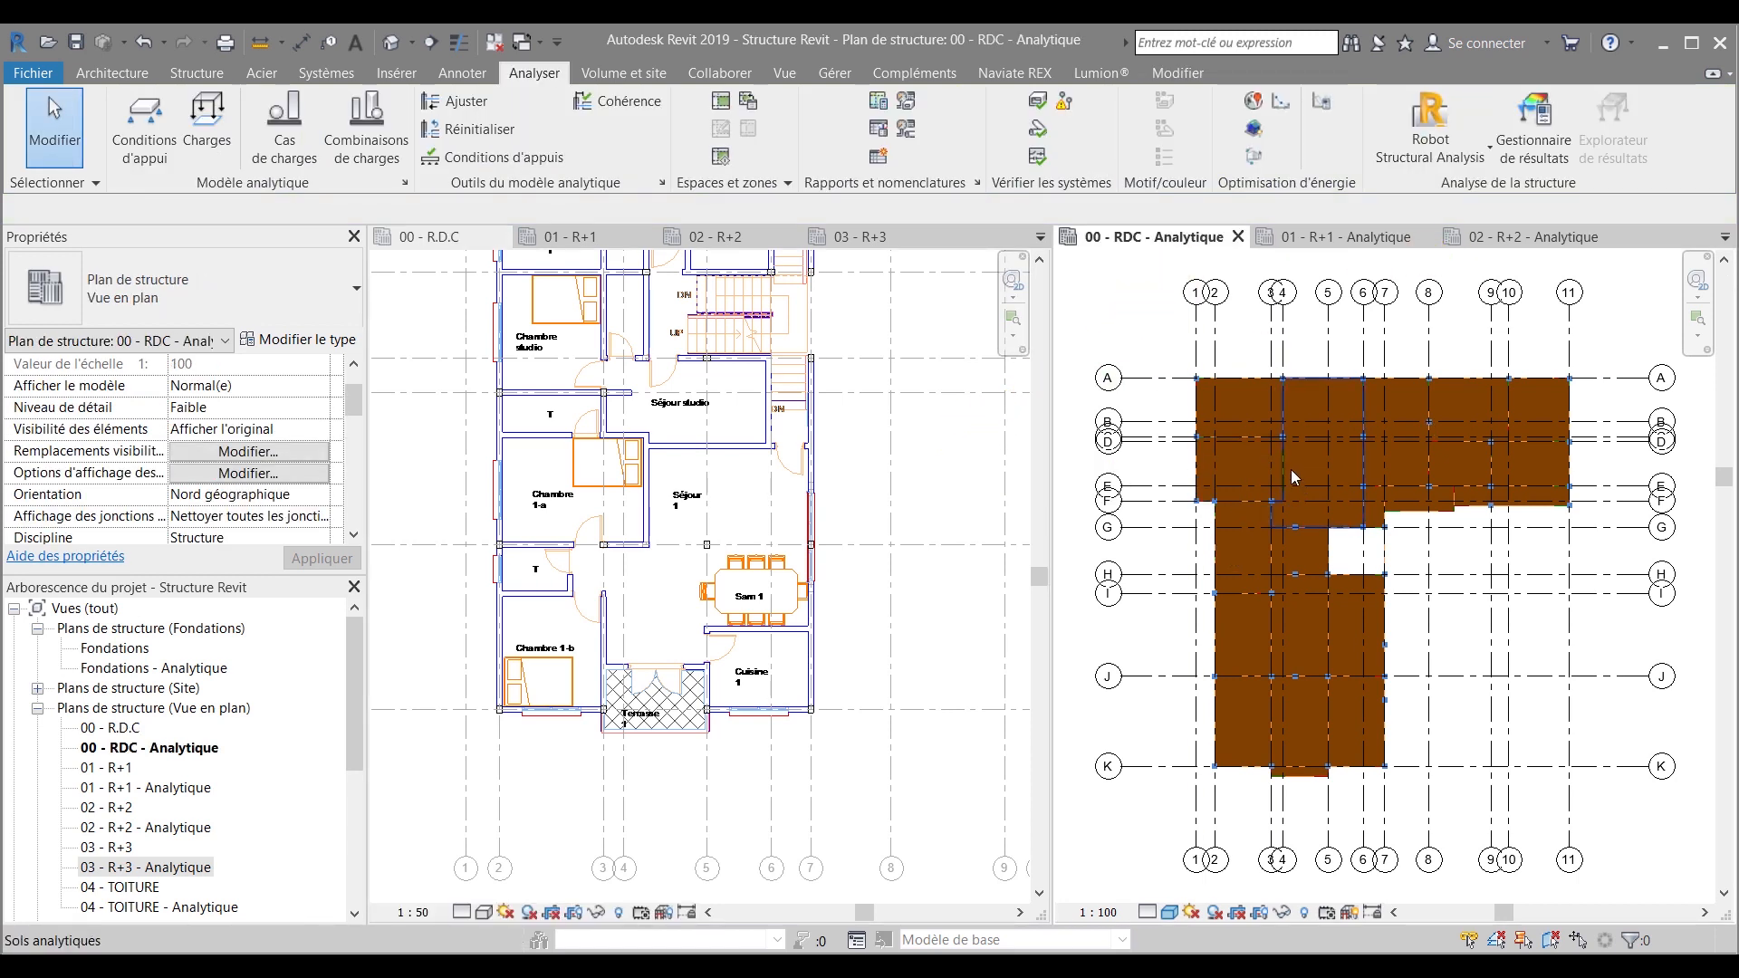
{"action": "key", "text": "v"}
{"action": "key", "text": "v"}
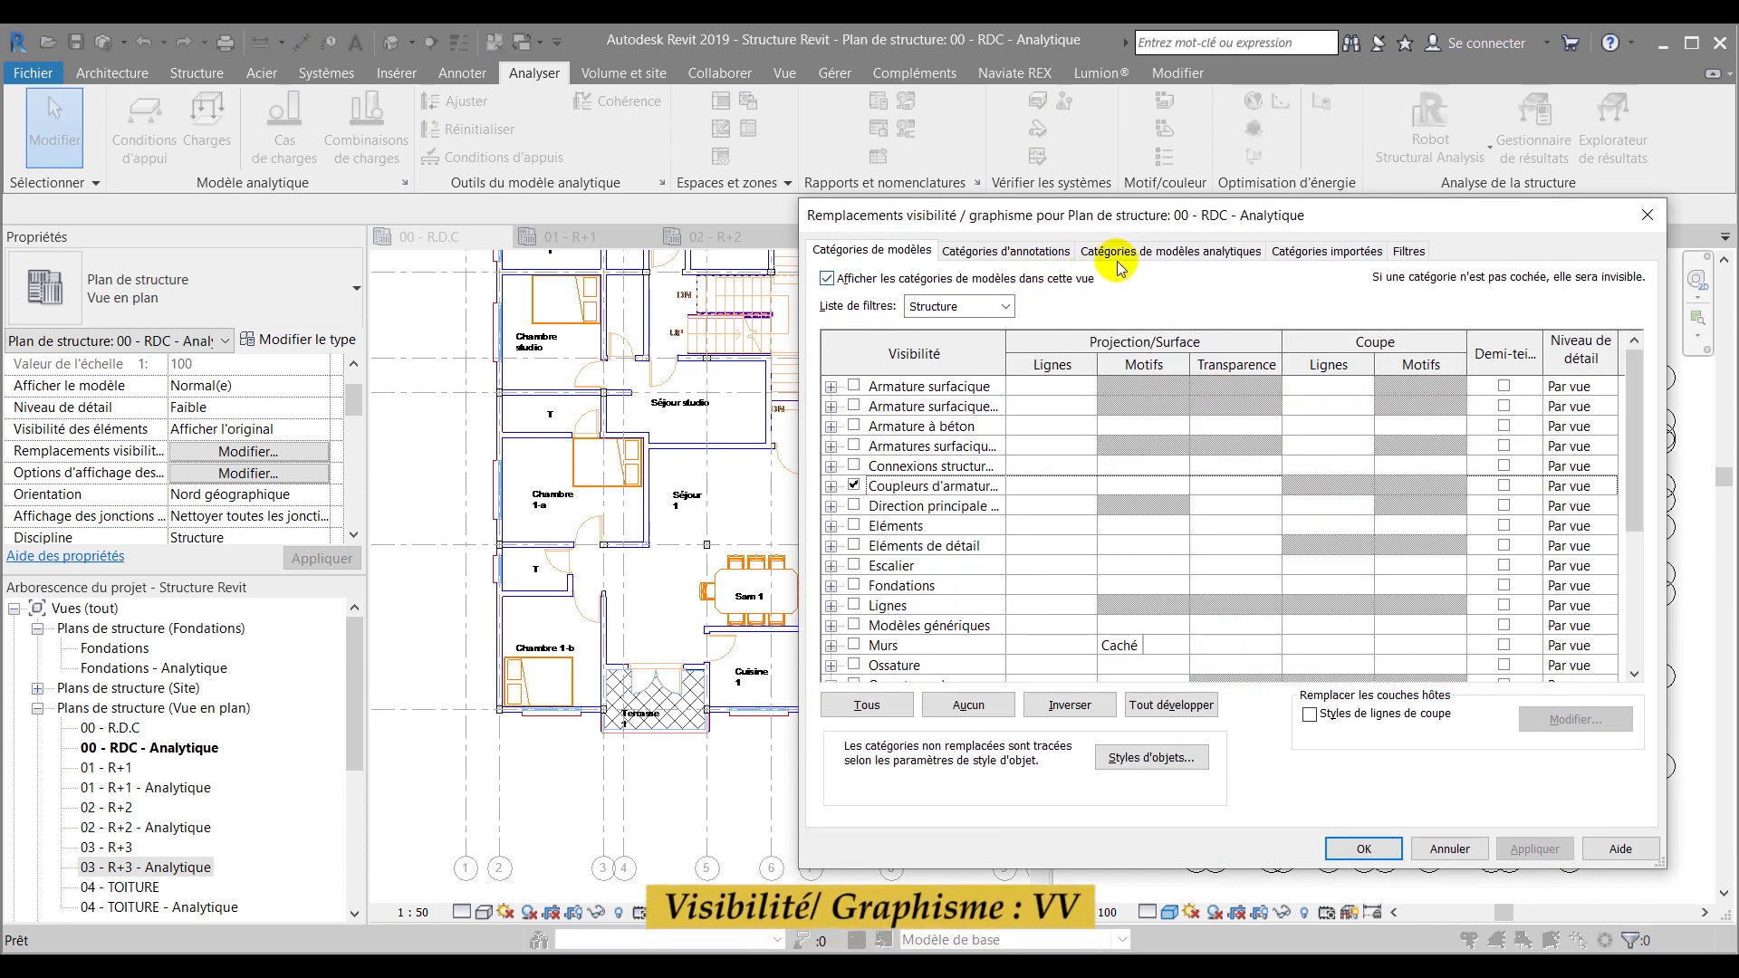
{"action": "left_click", "coordinate": [1129, 253]}
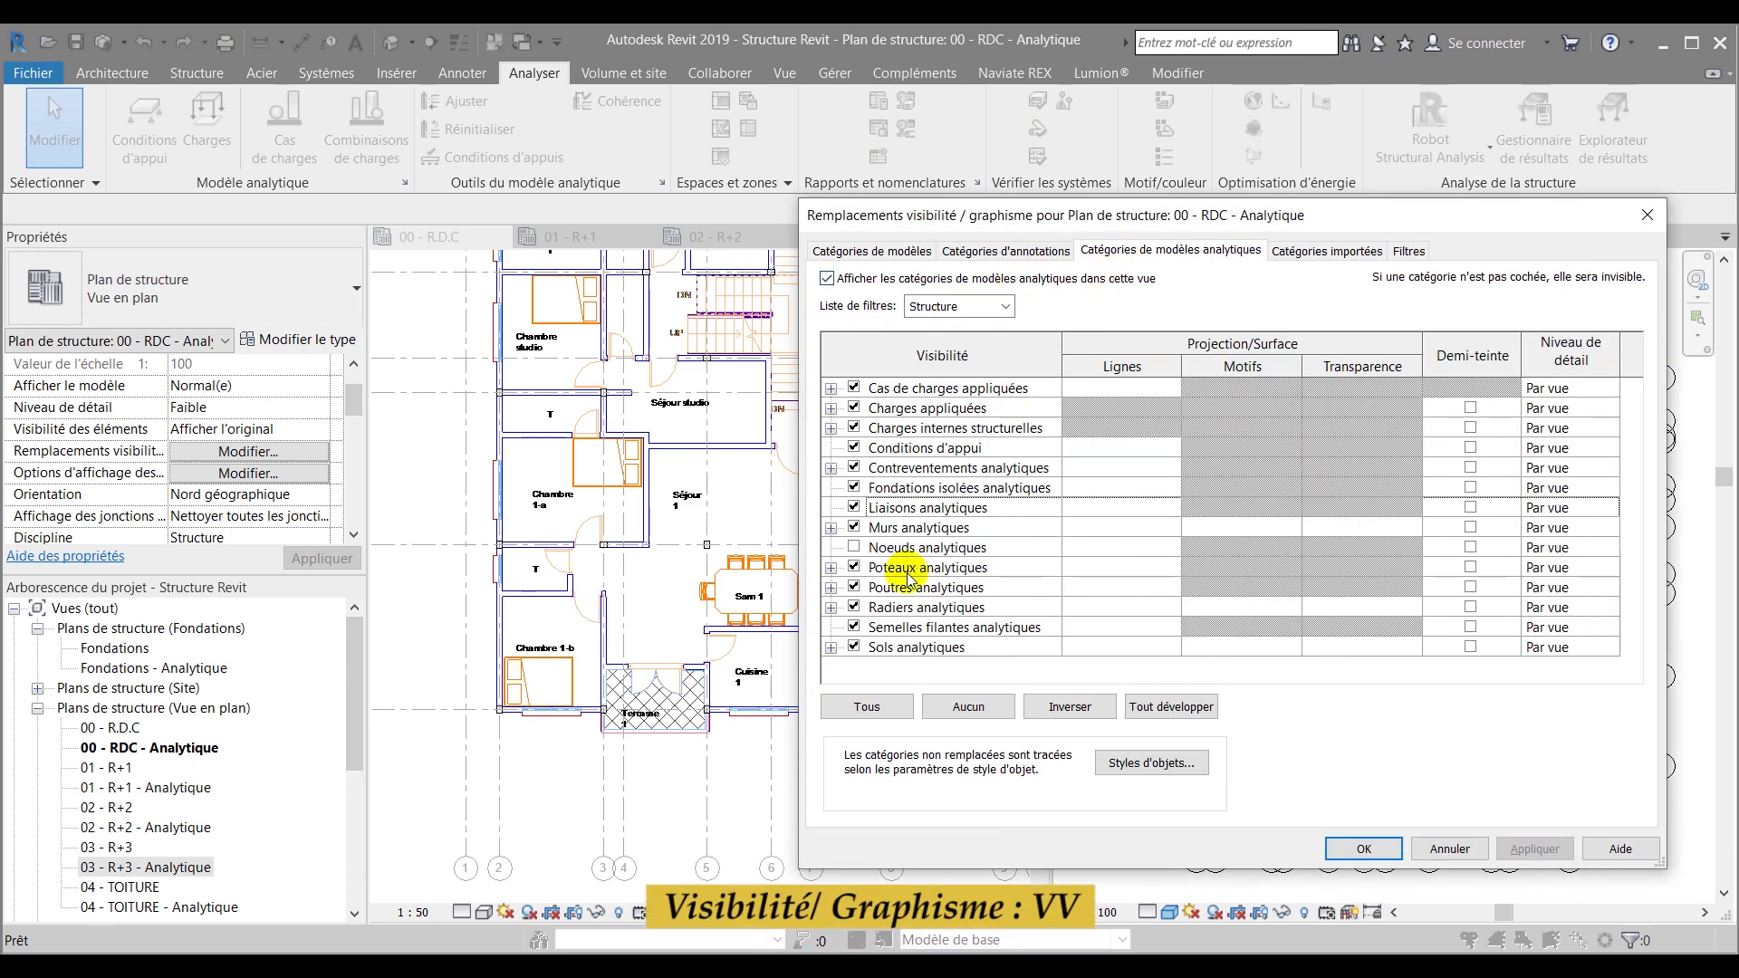
{"action": "left_click", "coordinate": [853, 588]}
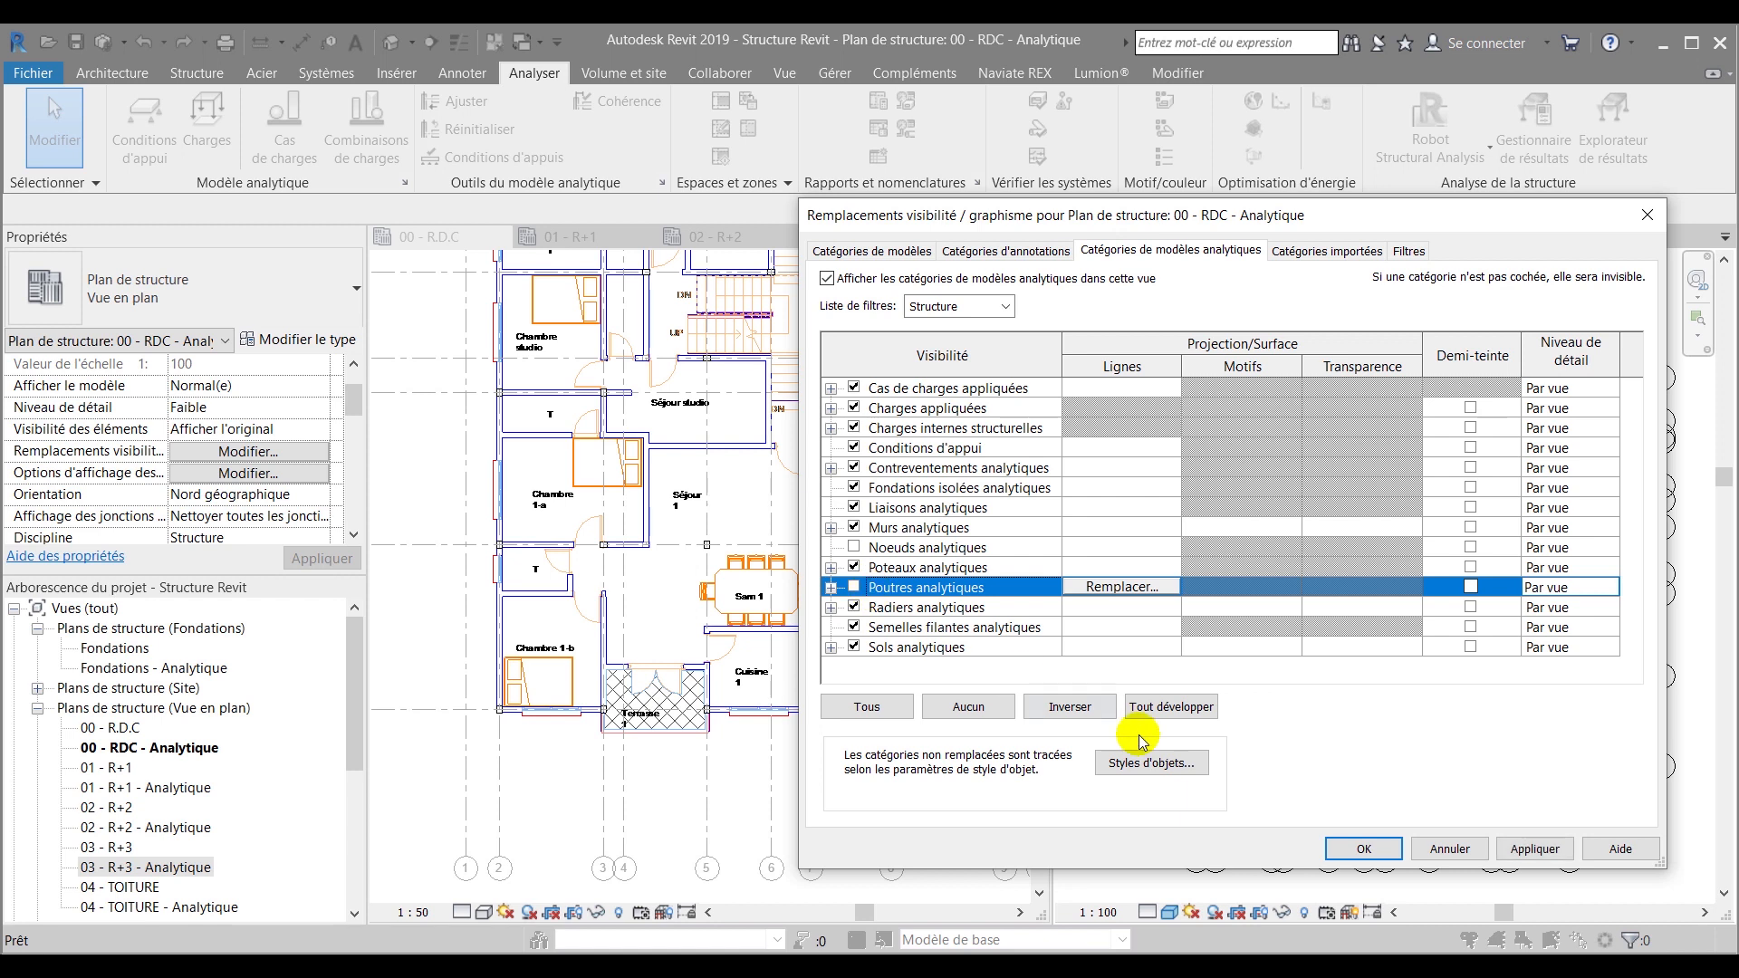
{"action": "left_click", "coordinate": [1363, 848]}
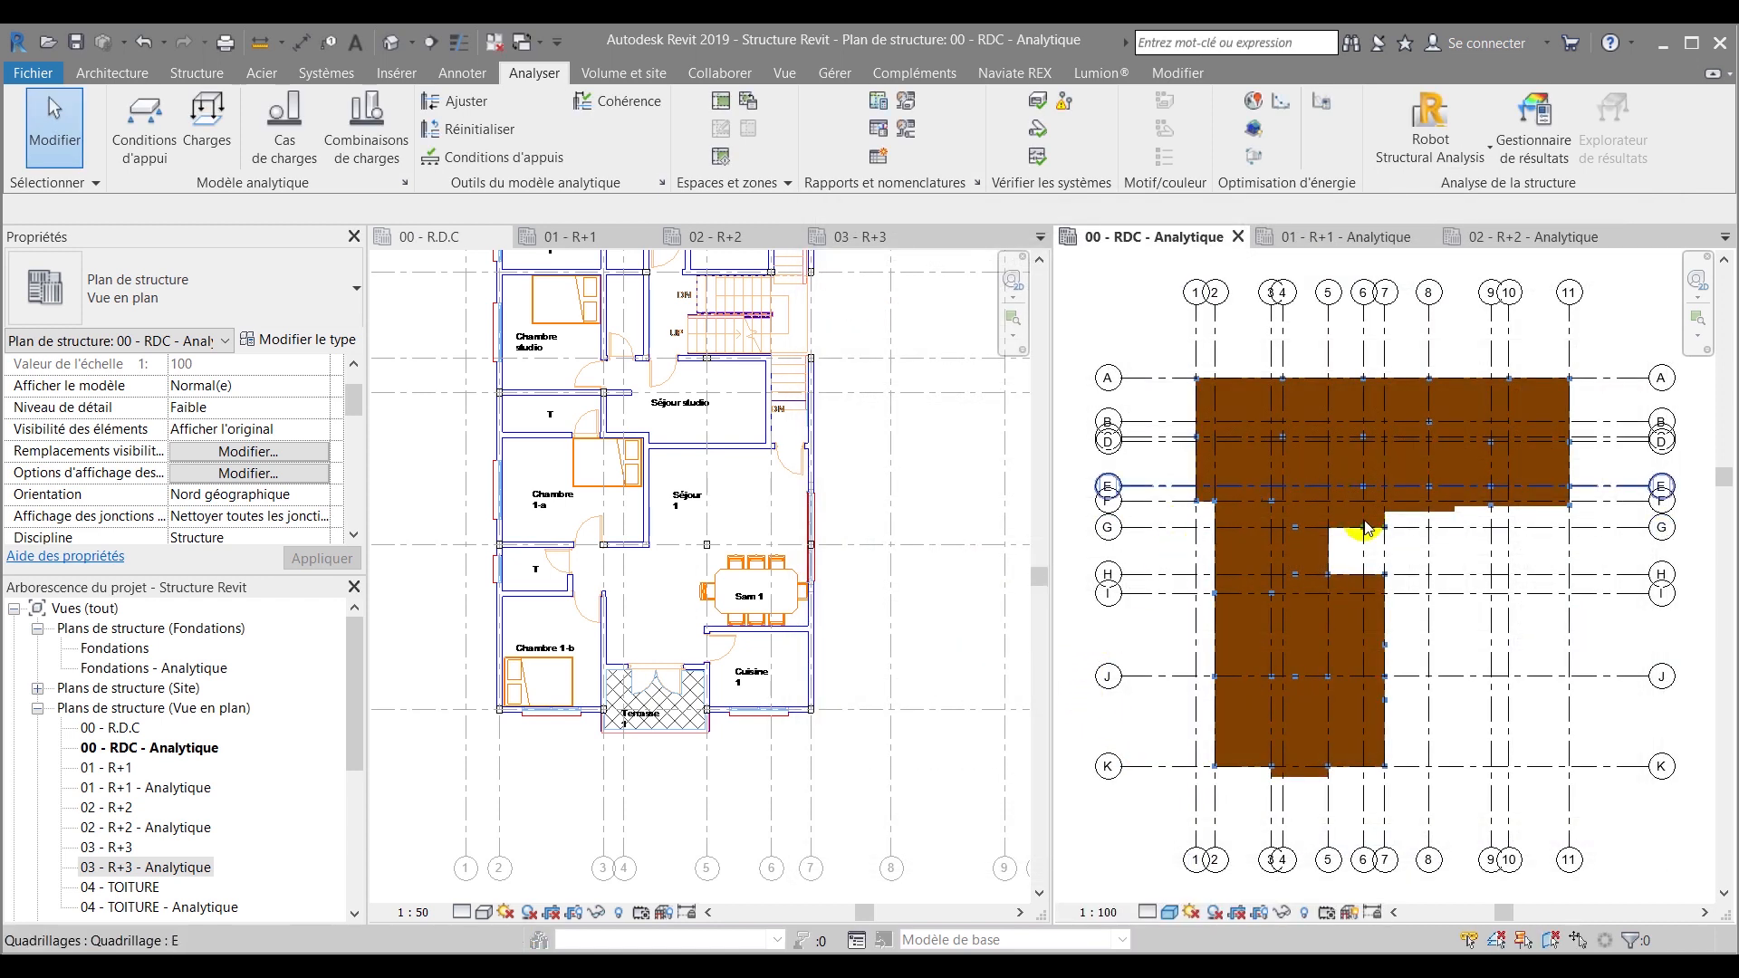
Start a hosted area load for load case DL1 and set its Fz 1 force to -2.00 kN/m²
{"action": "scroll", "coordinate": [1180, 543], "scroll_direction": "up", "scroll_amount": 3}
{"action": "scroll", "coordinate": [1194, 584], "scroll_direction": "down", "scroll_amount": 2}
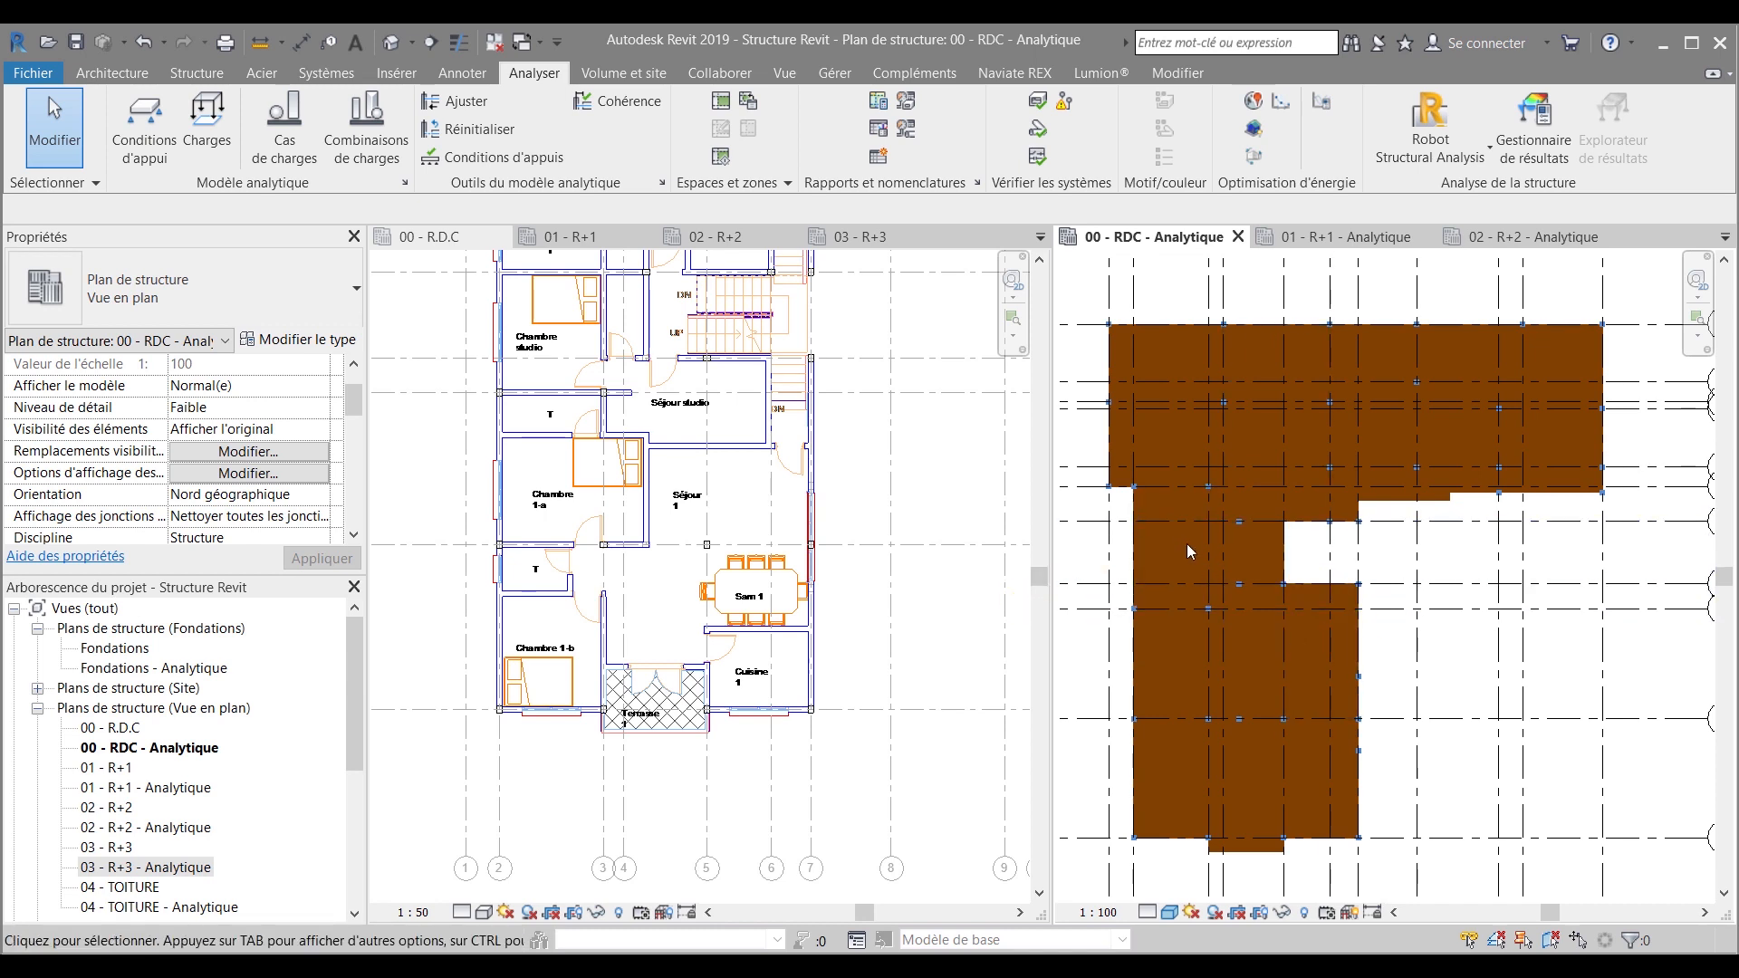
{"action": "left_click", "coordinate": [207, 116]}
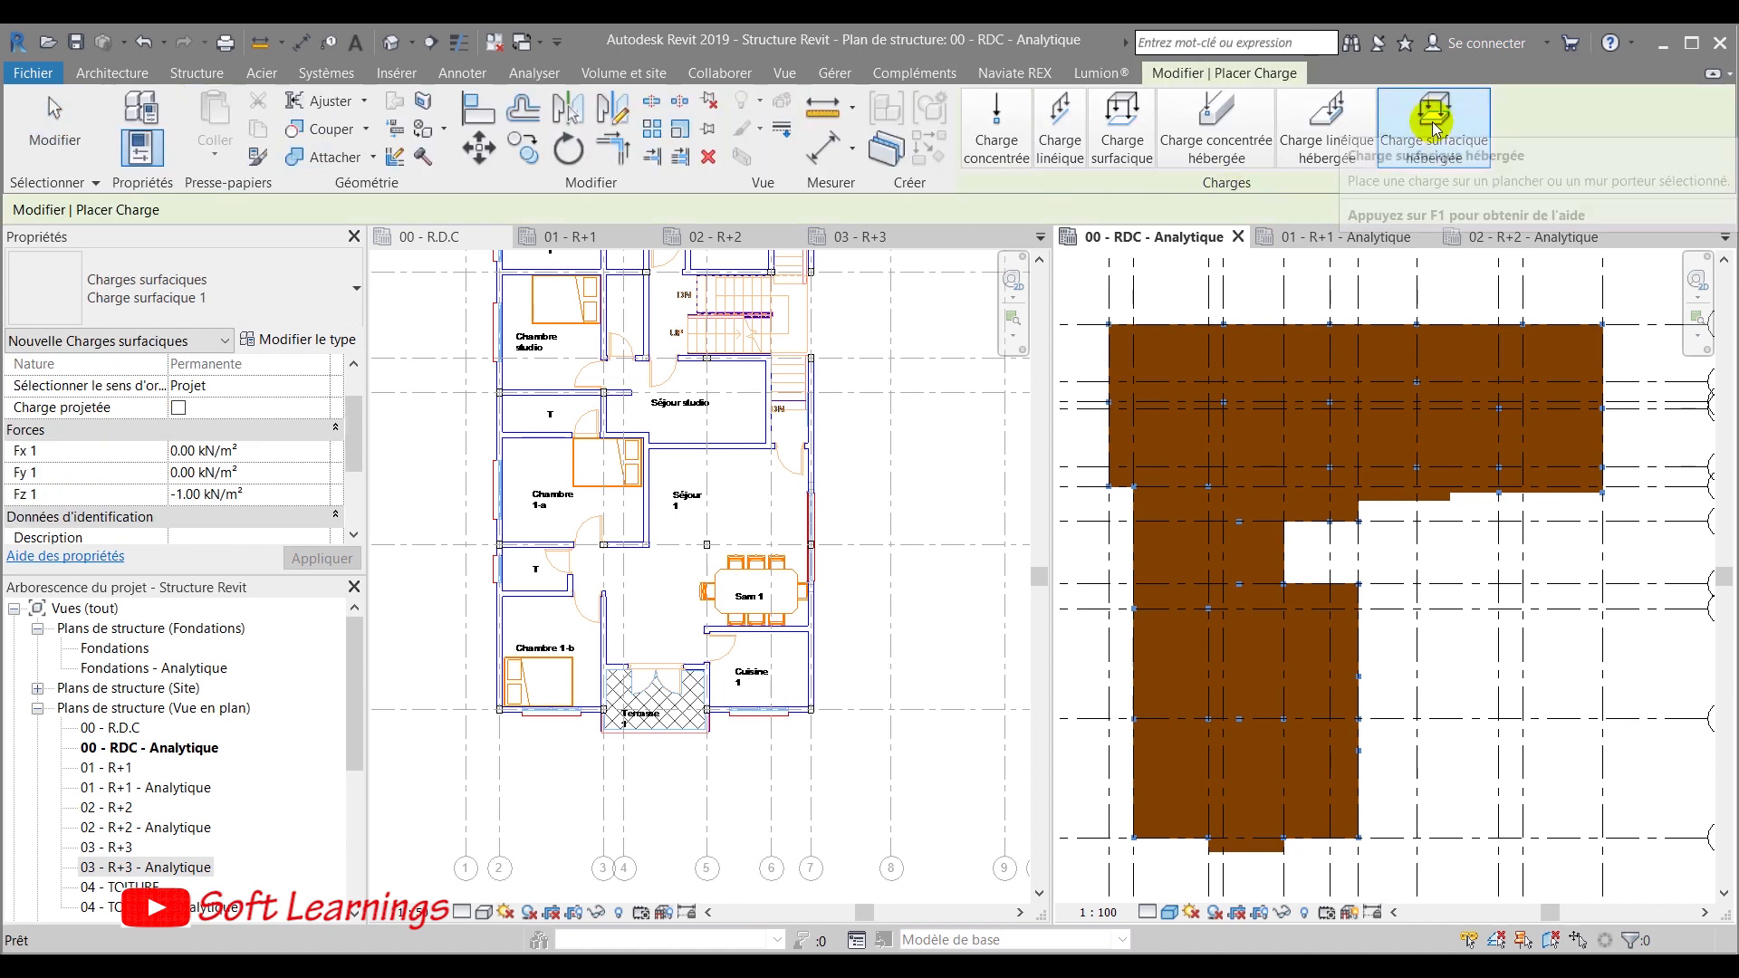
{"action": "left_click", "coordinate": [1434, 126]}
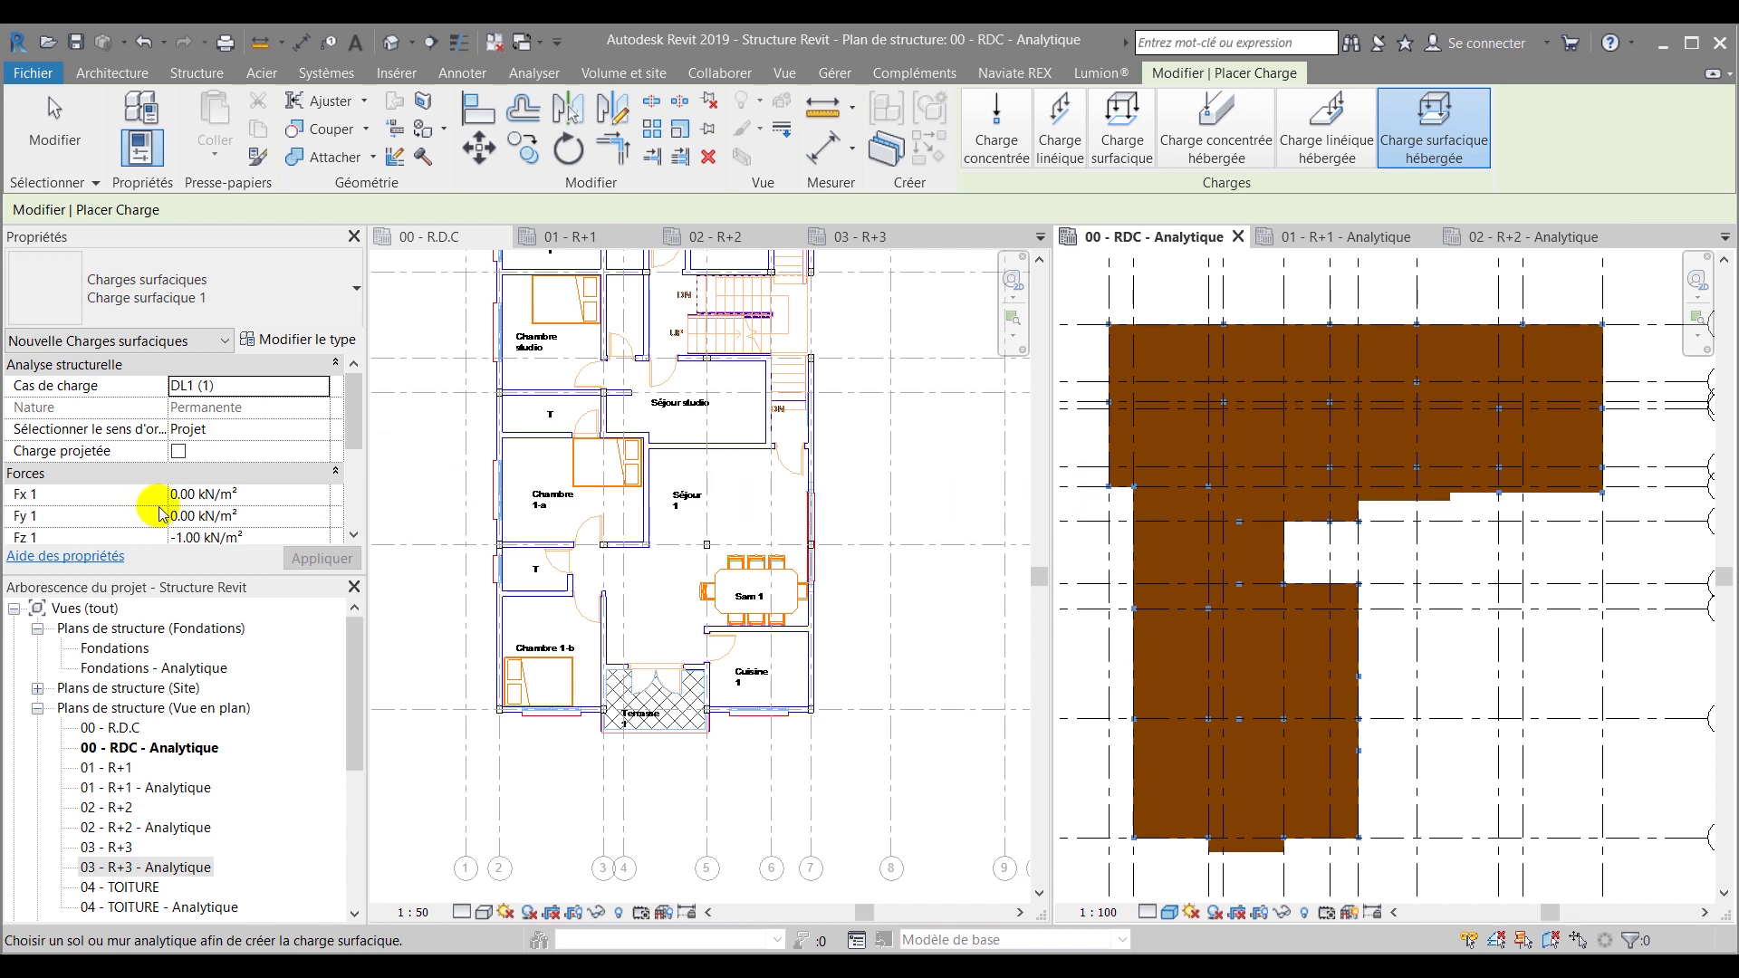
{"action": "scroll", "coordinate": [71, 515], "scroll_direction": "down", "scroll_amount": 1}
{"action": "left_click", "coordinate": [268, 494]}
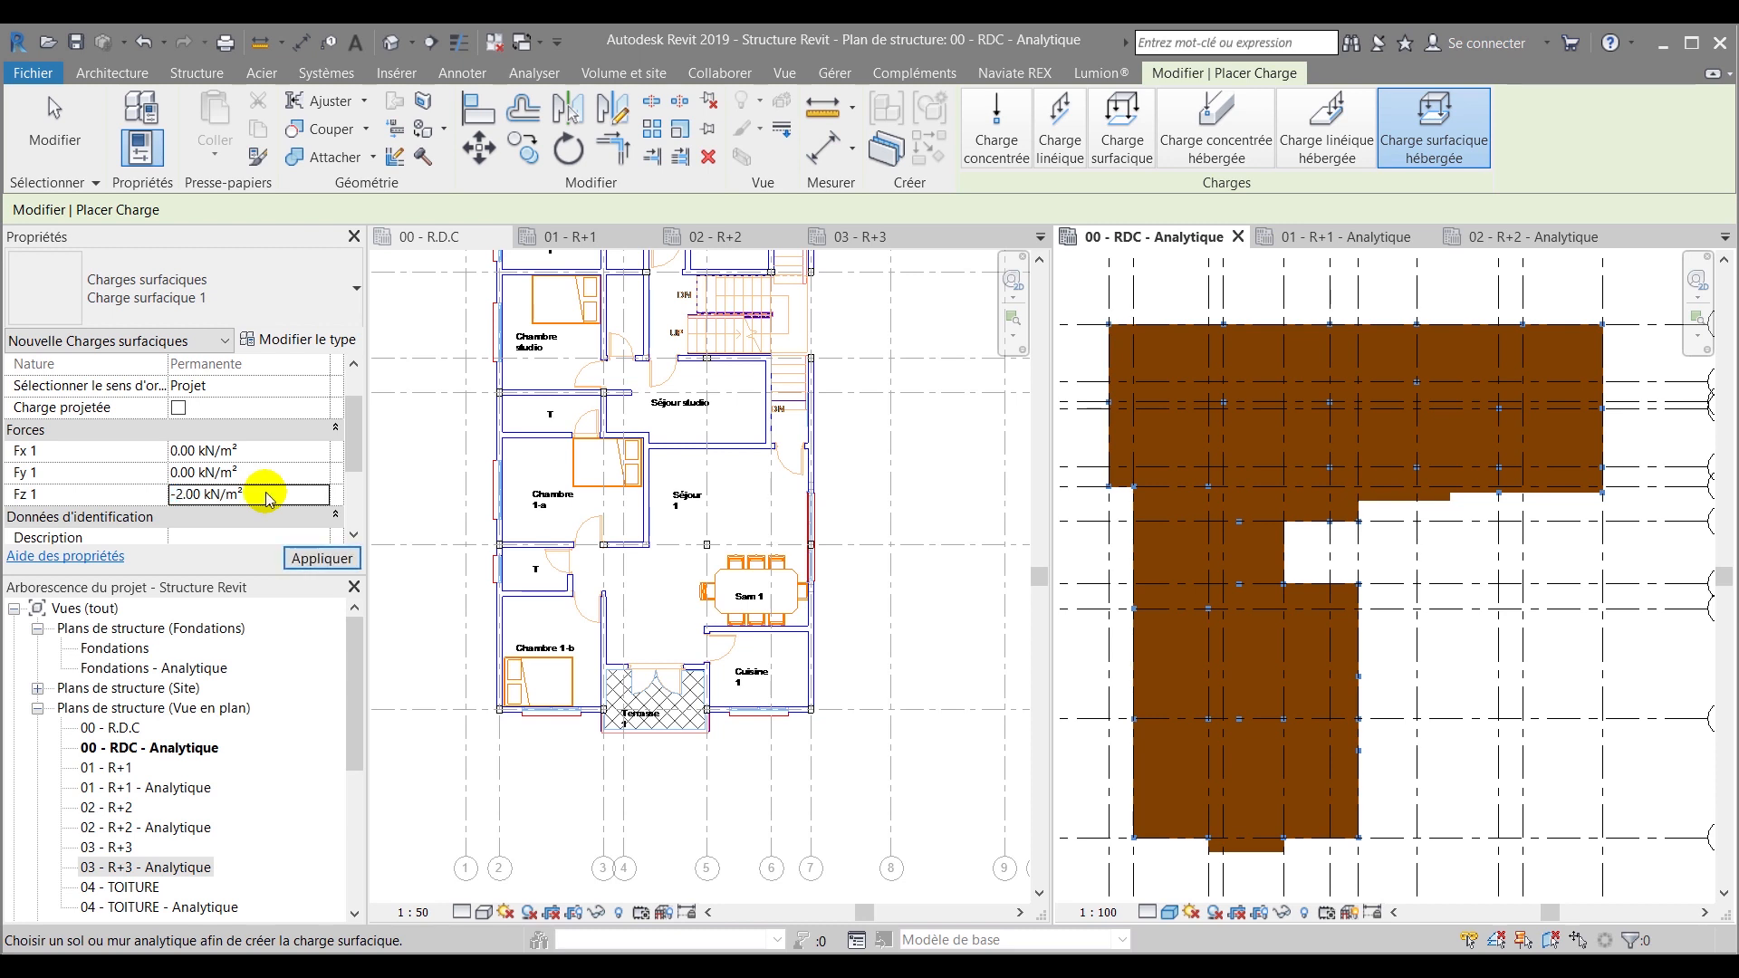
Place hosted DL1 area loads on the analytical slabs between grids A and G in the 00 - RDC - Analytique view
{"action": "left_click", "coordinate": [1164, 329]}
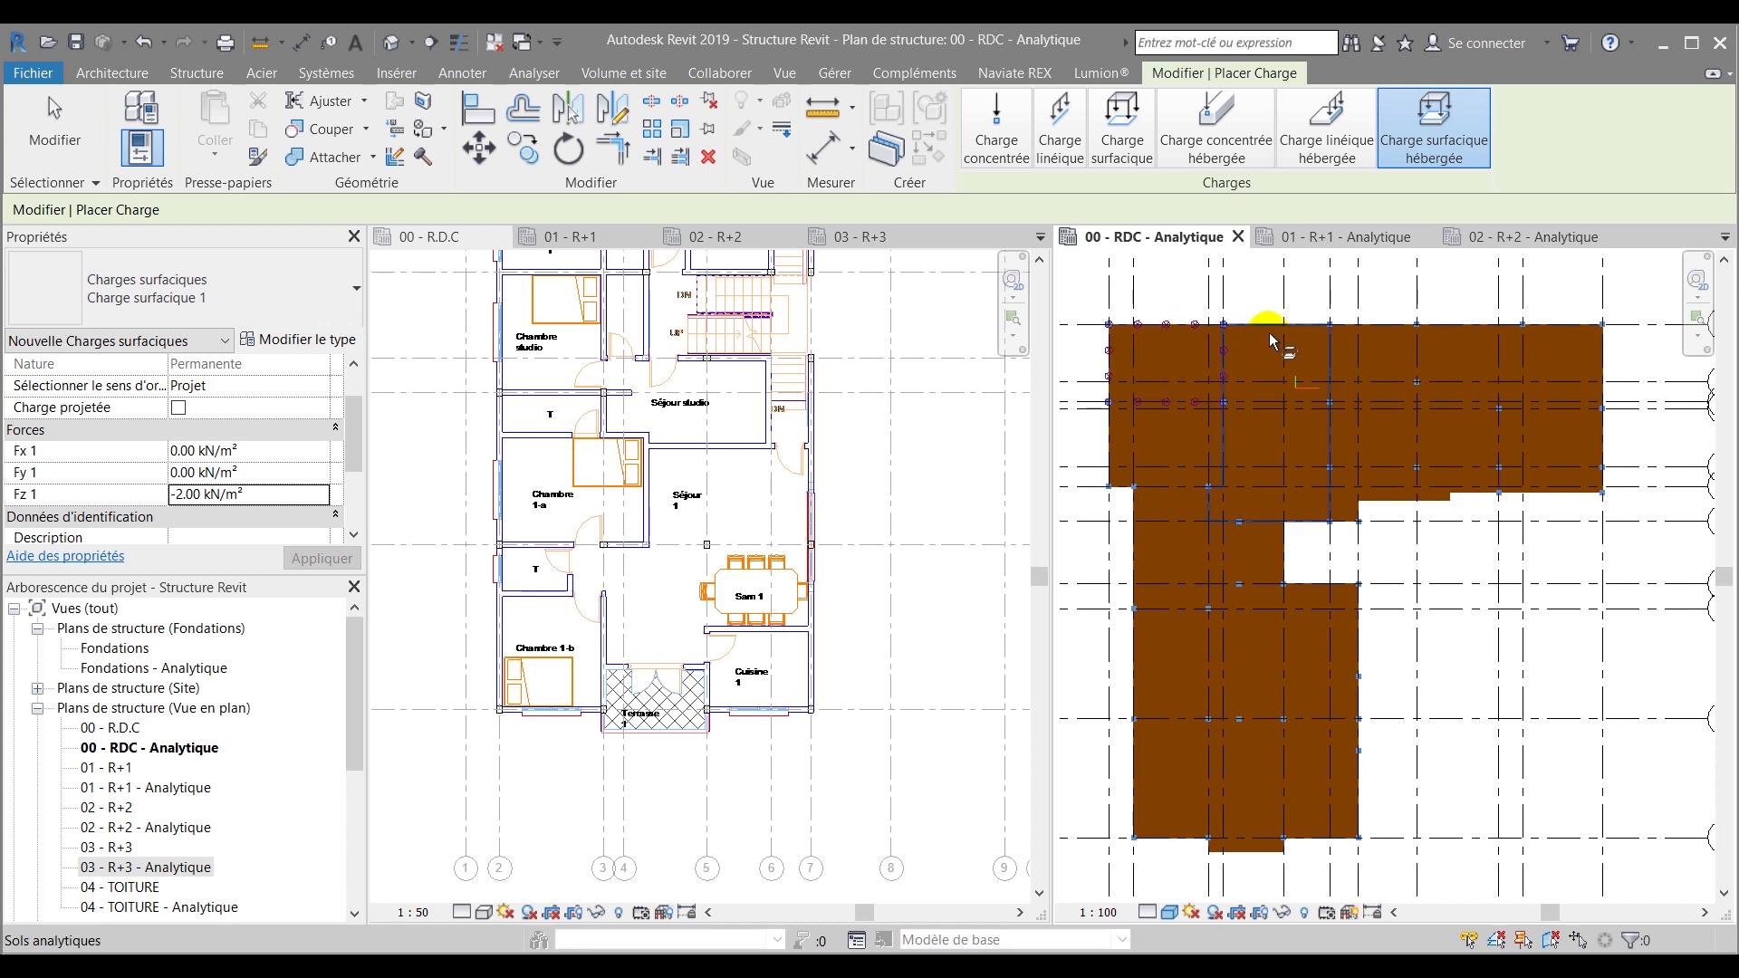
{"action": "left_click", "coordinate": [1376, 331]}
{"action": "left_click", "coordinate": [1545, 329]}
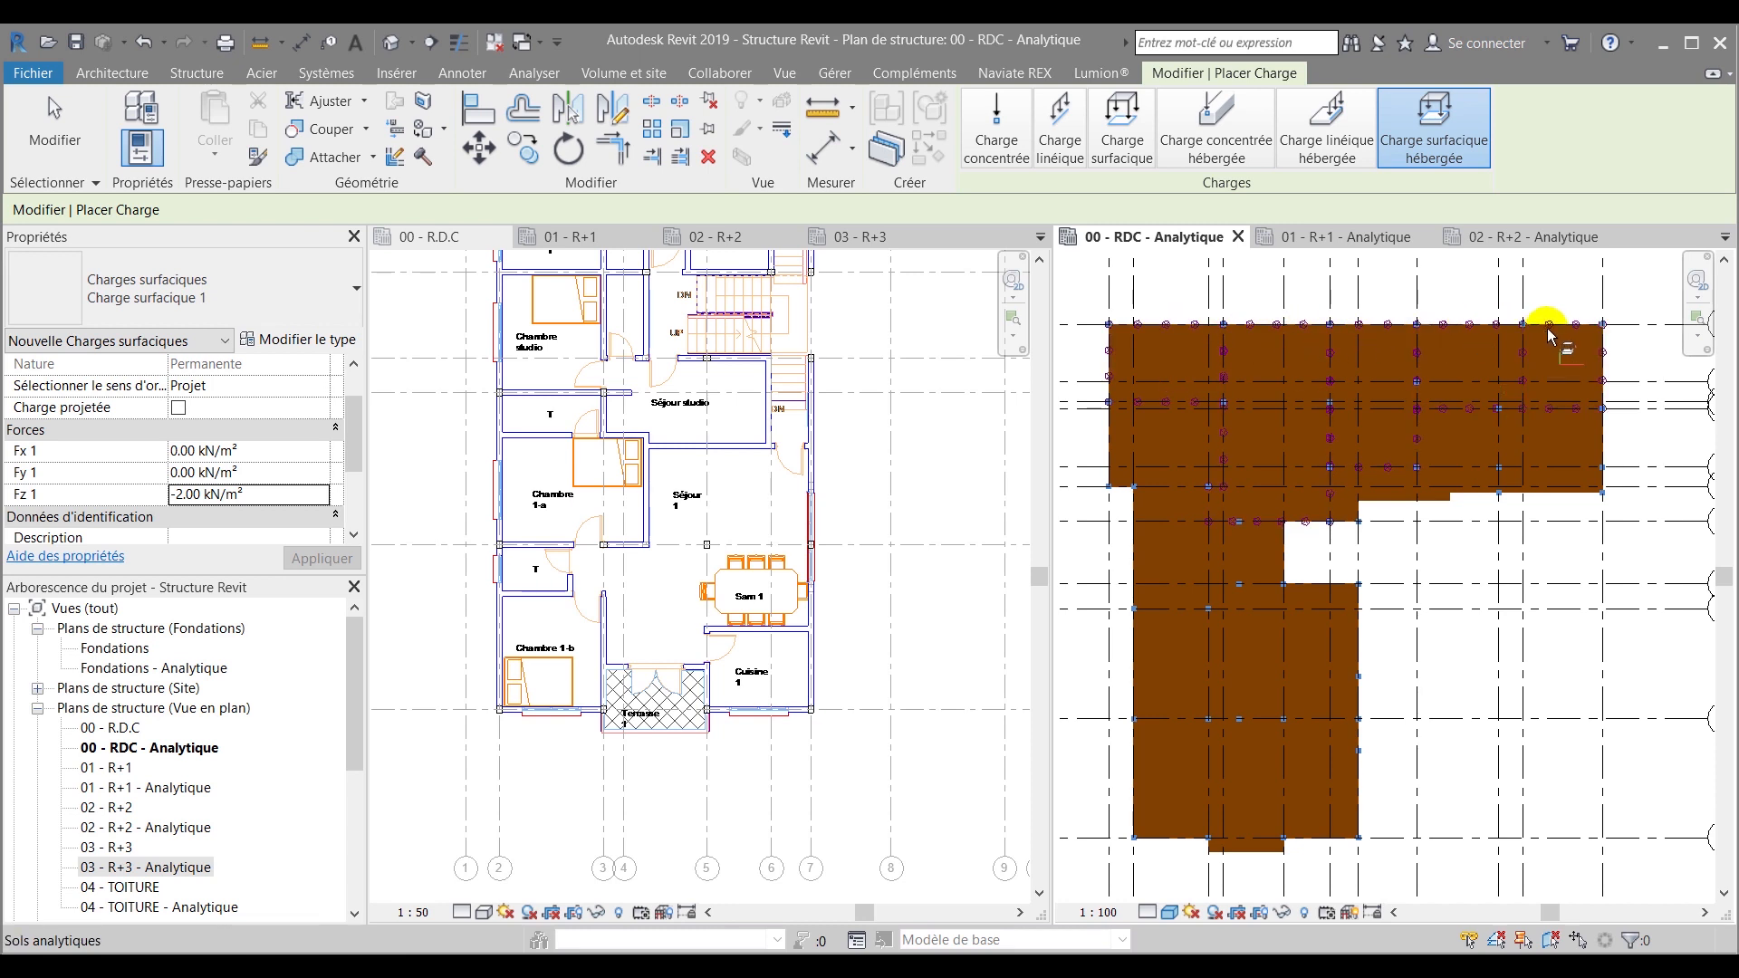
{"action": "left_click", "coordinate": [1531, 459]}
{"action": "left_click", "coordinate": [1600, 429]}
{"action": "left_click", "coordinate": [1474, 480]}
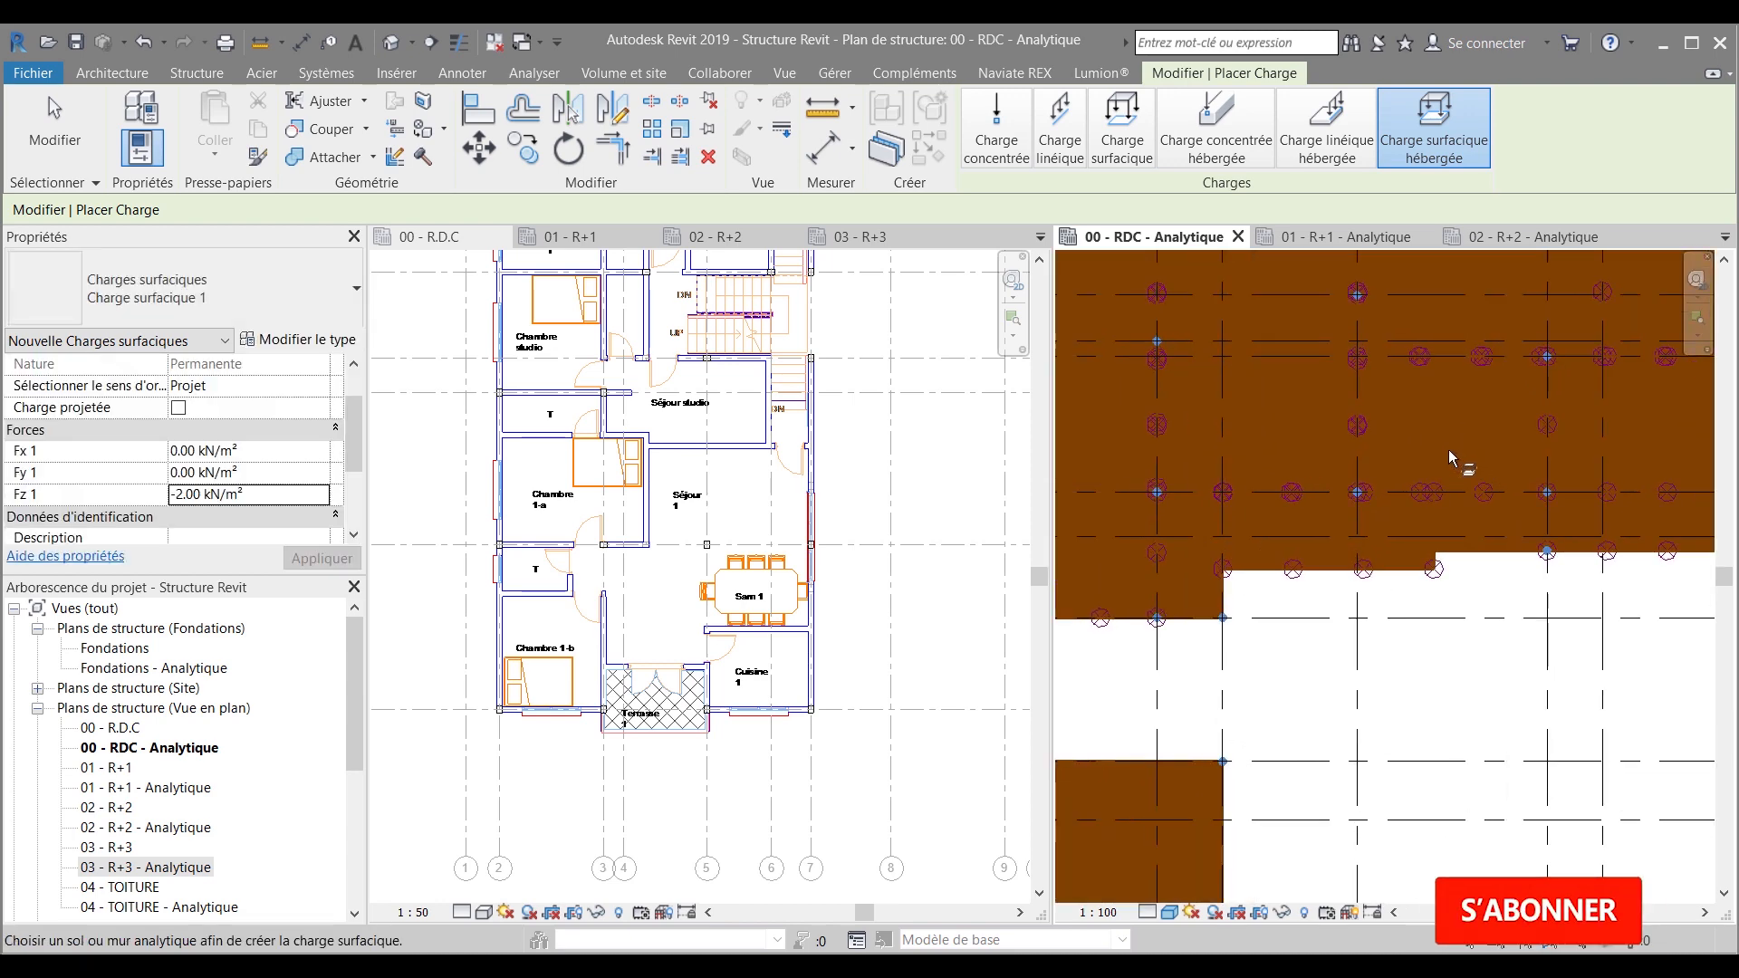
{"action": "scroll", "coordinate": [1358, 455], "scroll_direction": "down", "scroll_amount": 3}
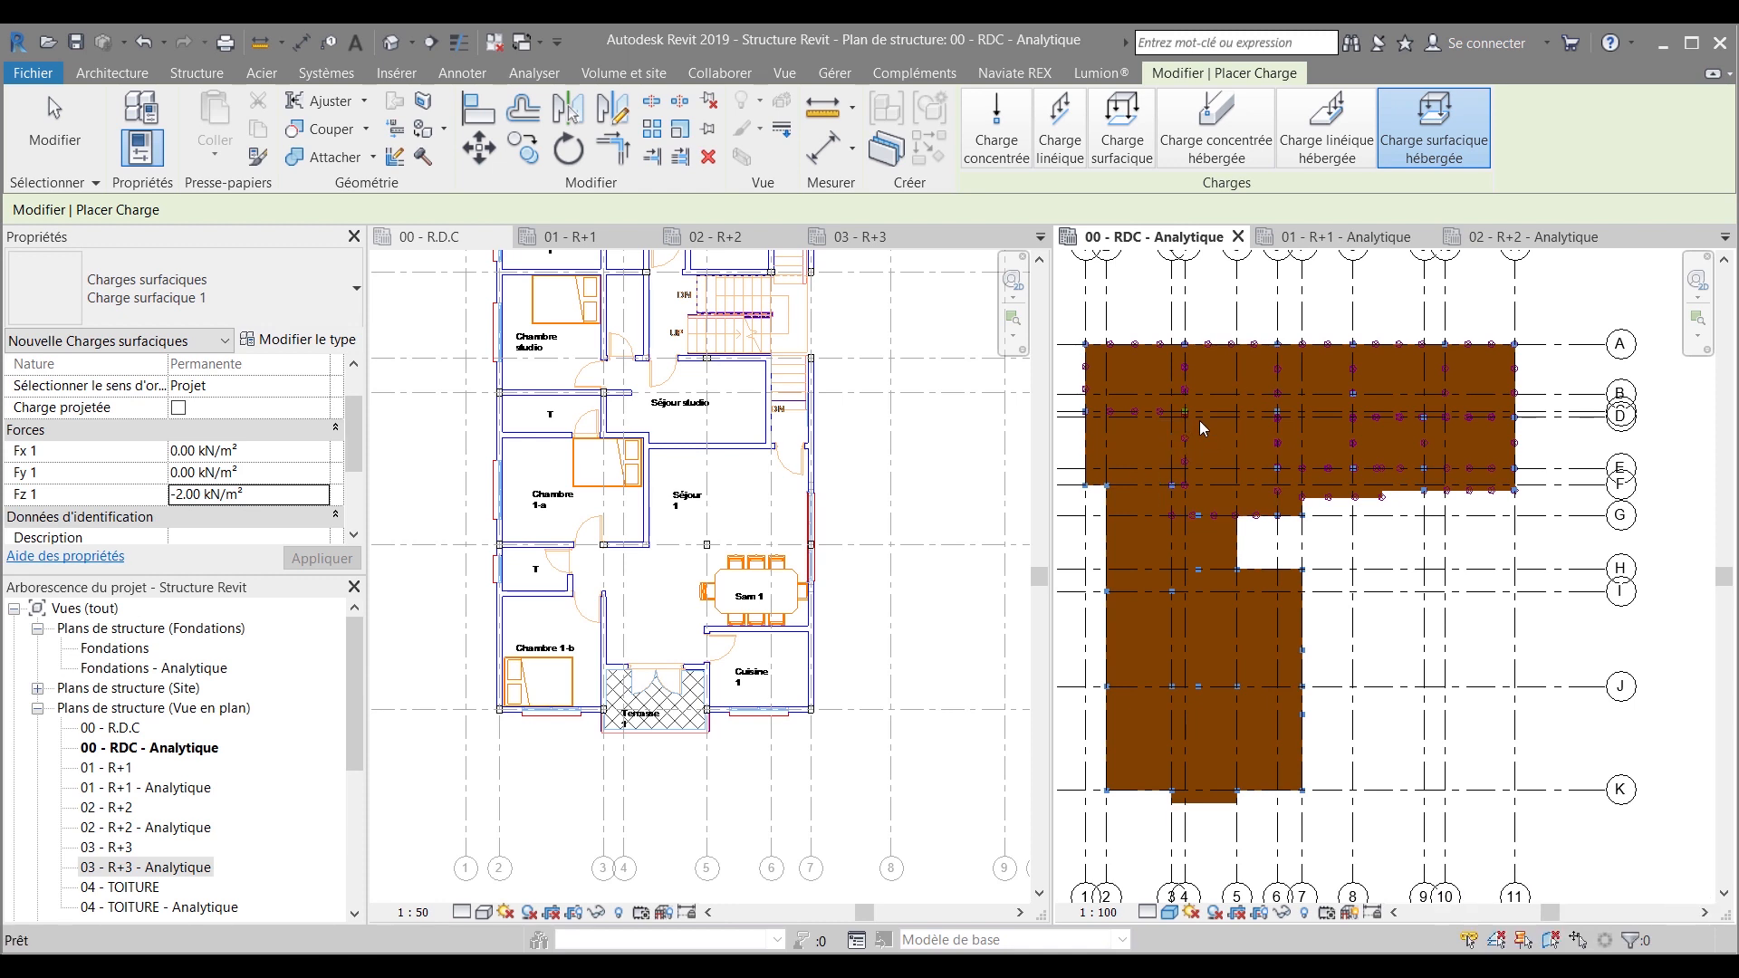
{"action": "key", "text": "Escape"}
{"action": "key", "text": "Escape"}
Switch to the Modèle analytique 3D view and enable its section box (Zone de coupe)
{"action": "left_click", "coordinate": [1724, 238]}
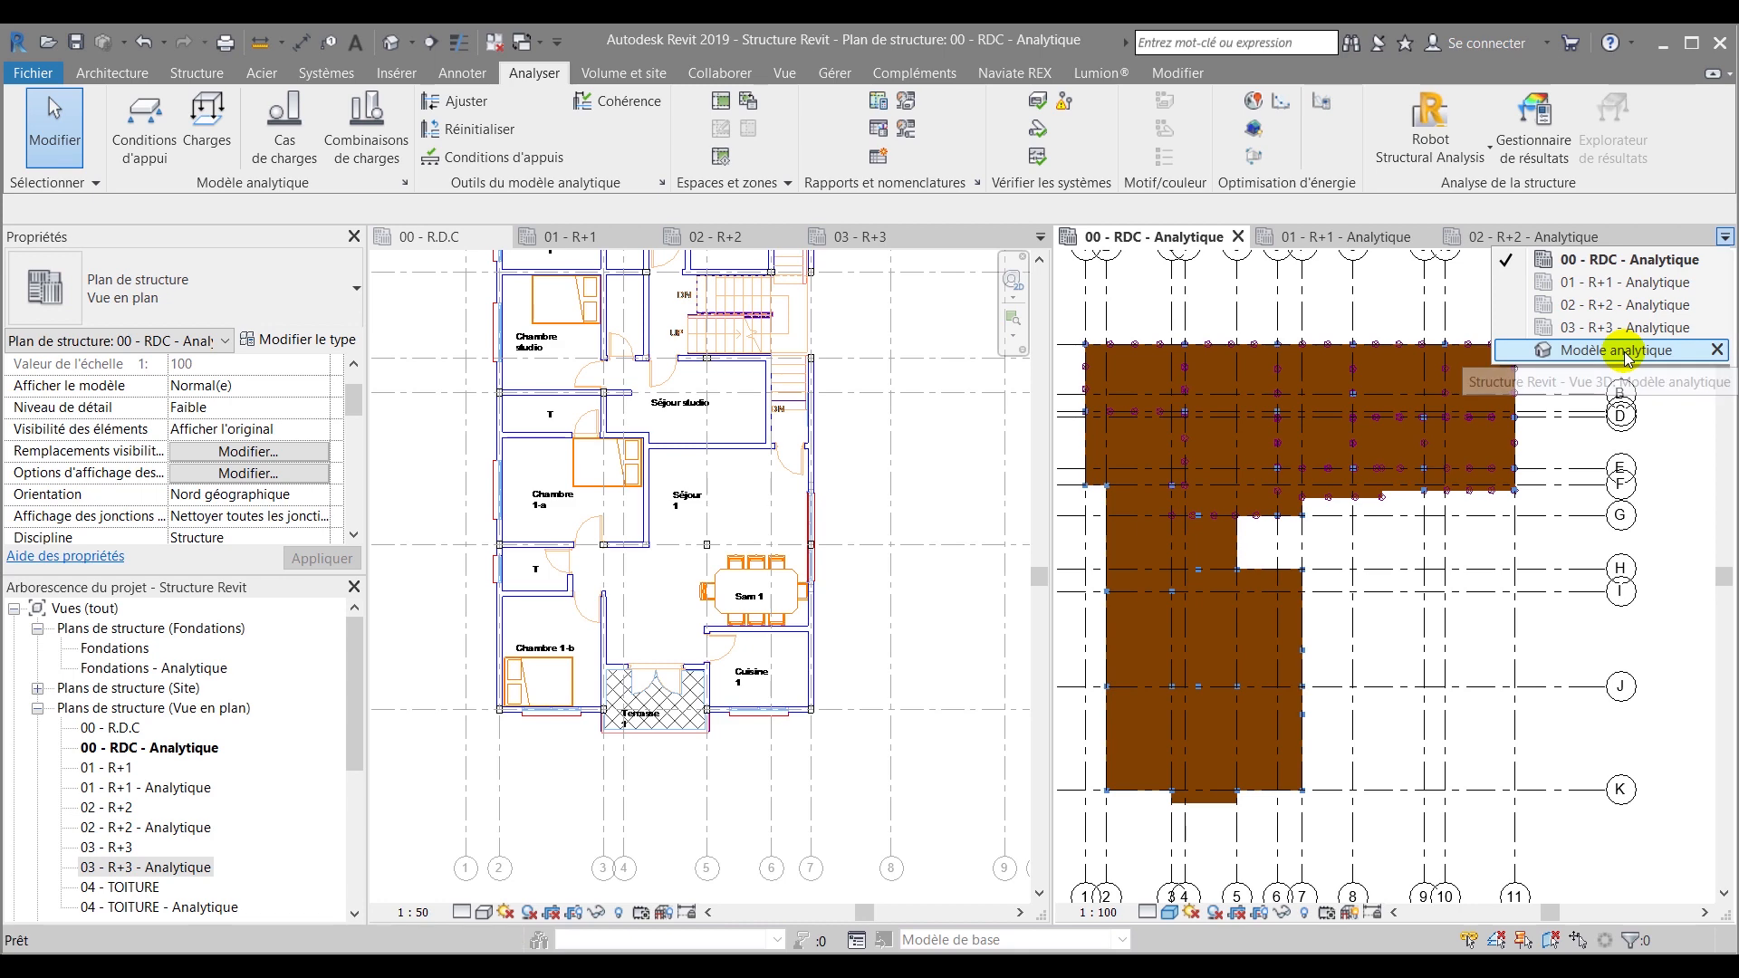
{"action": "left_click", "coordinate": [1627, 353]}
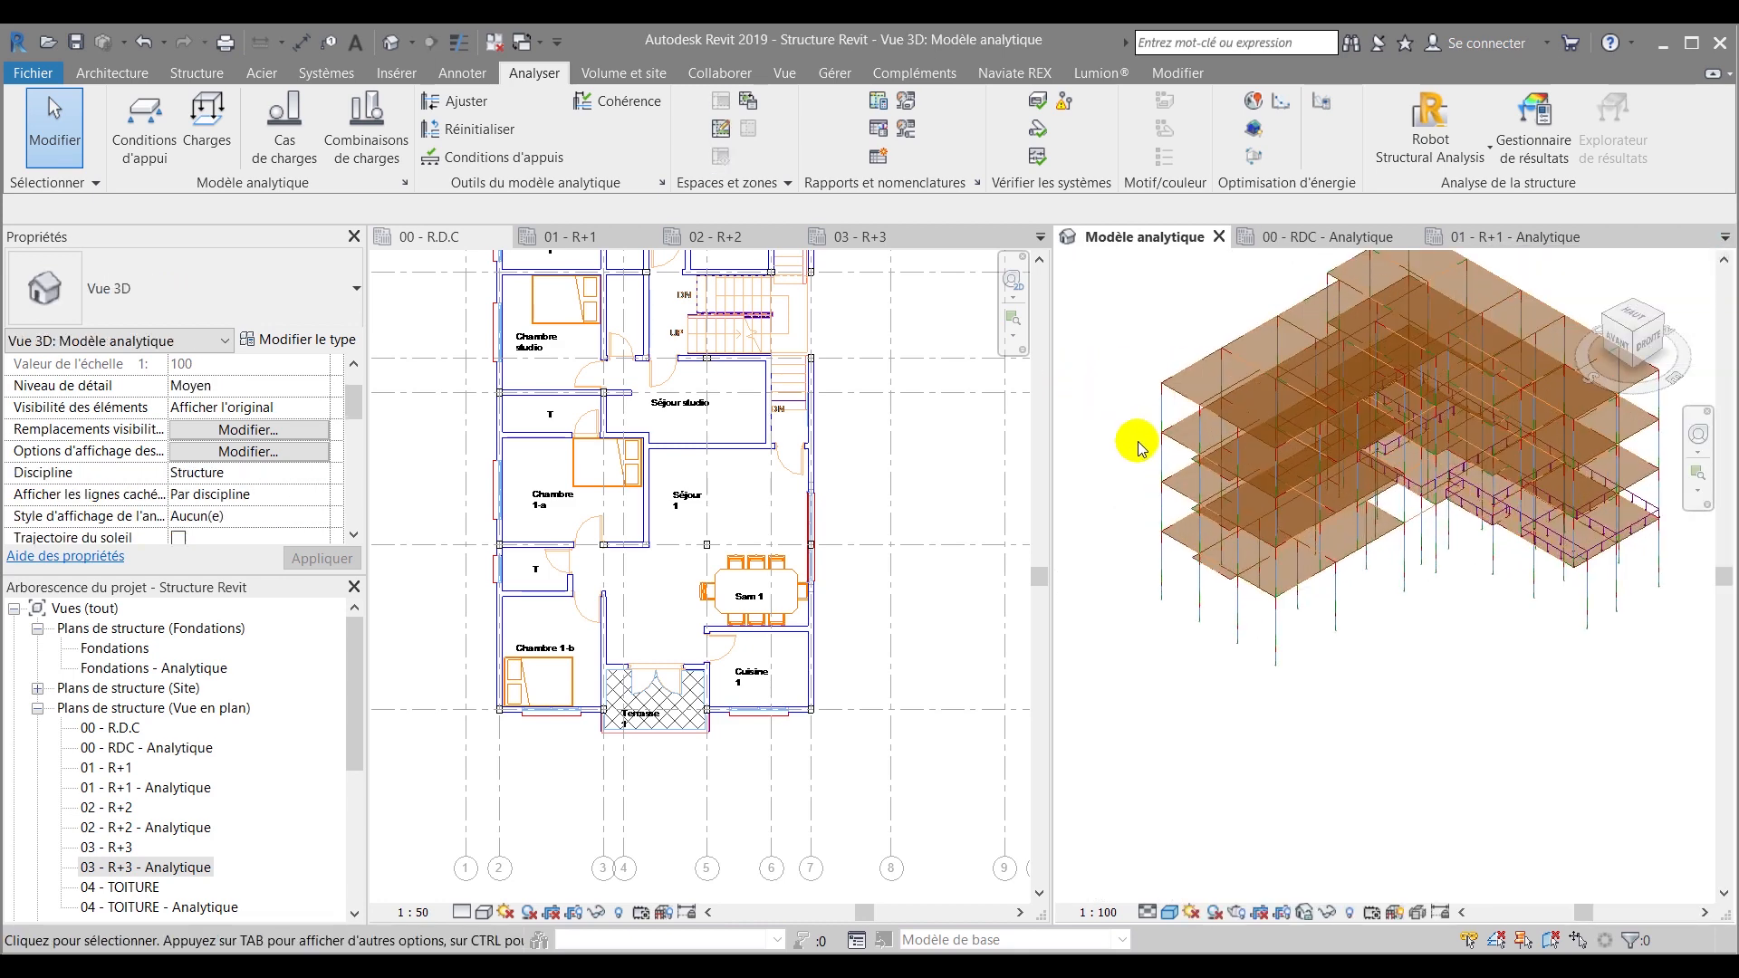
{"action": "middle_click_drag", "start_coordinate": [1127, 487], "coordinate": [1129, 403], "text": "shift"}
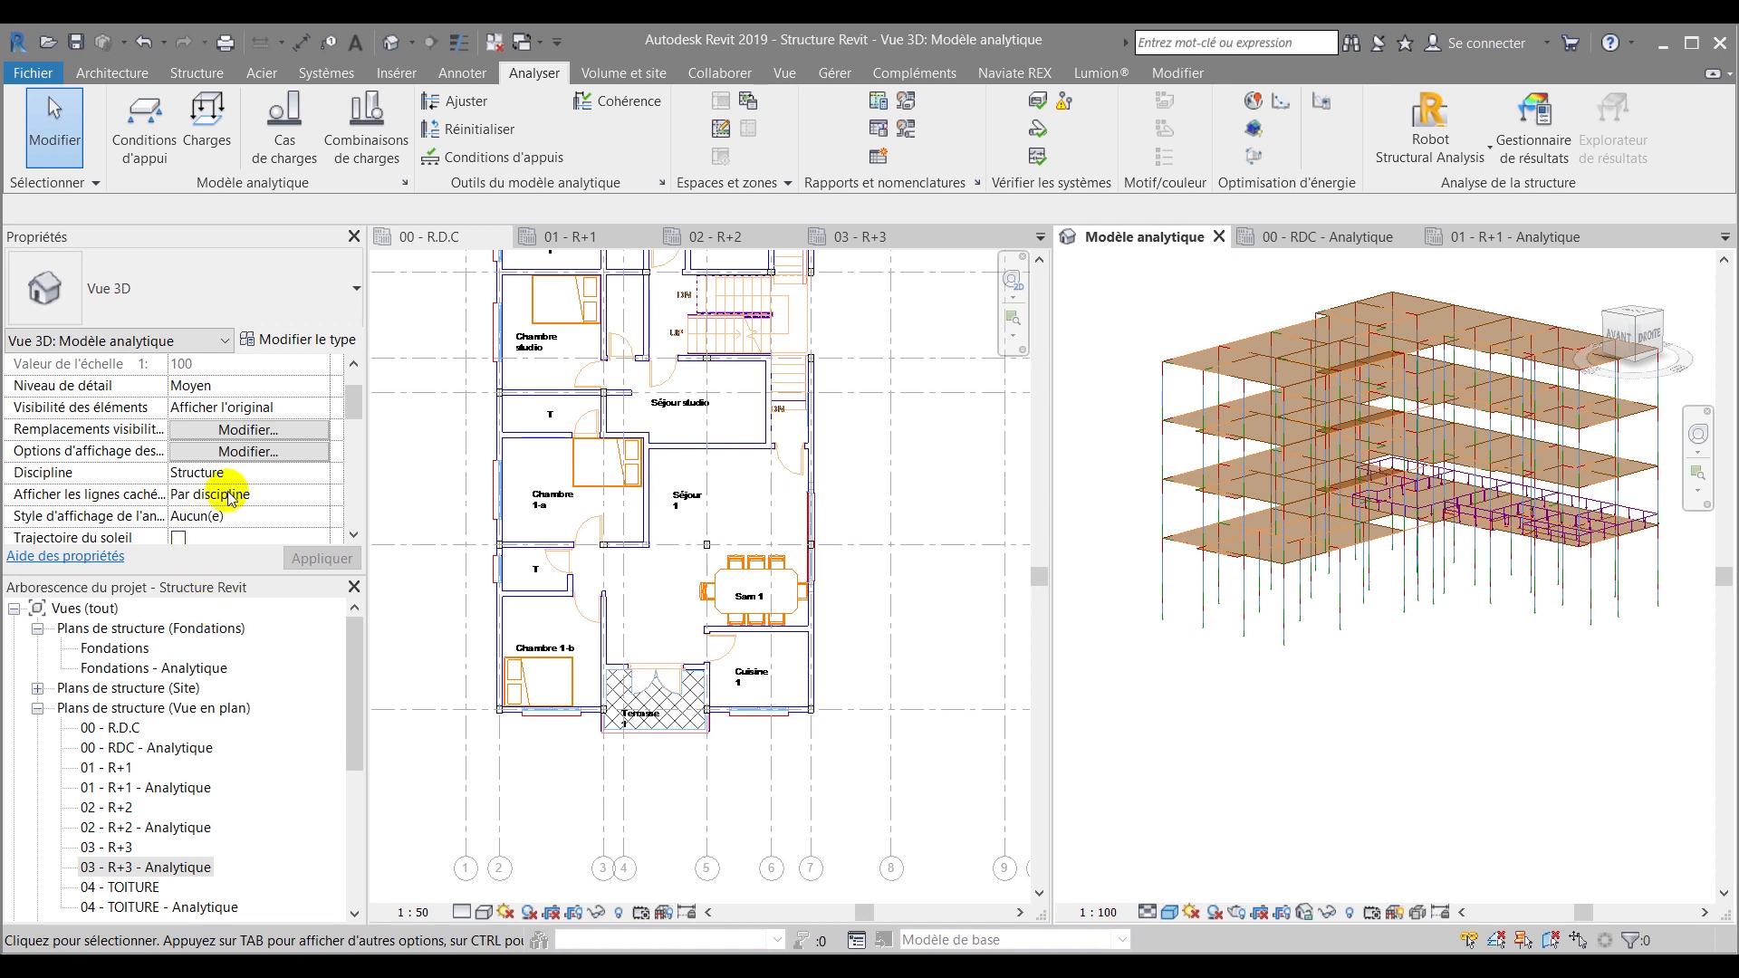
{"action": "scroll", "coordinate": [227, 496], "scroll_direction": "down", "scroll_amount": 5}
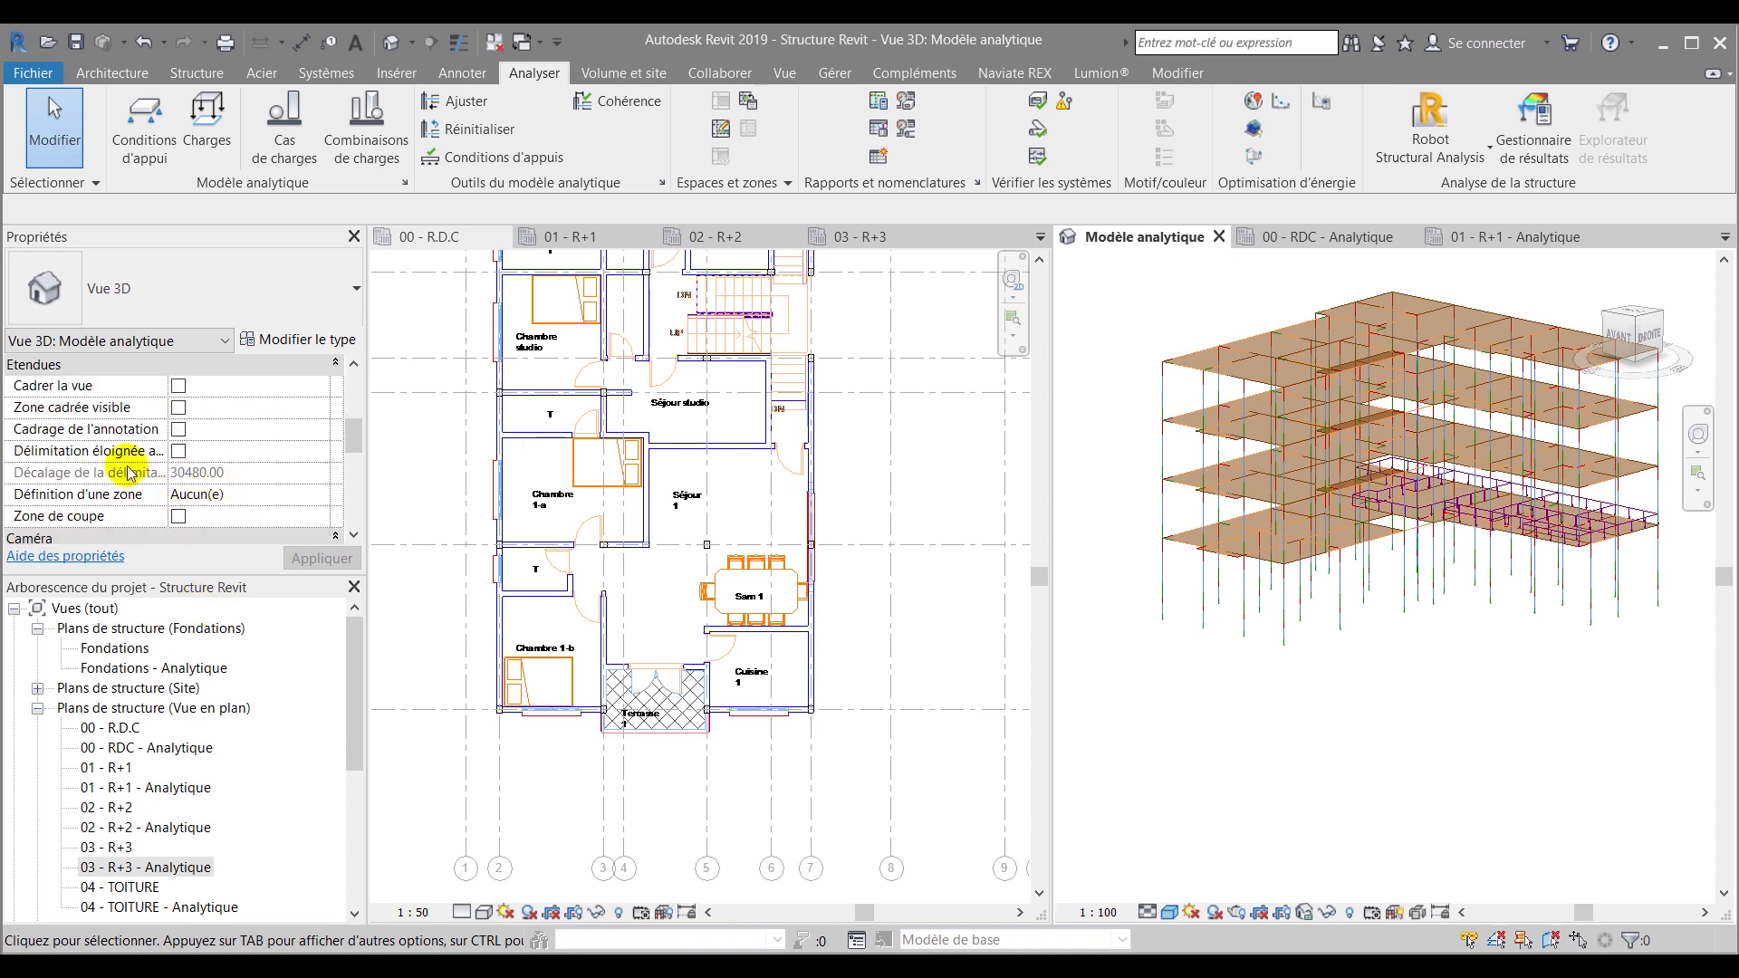
{"action": "left_click", "coordinate": [178, 516]}
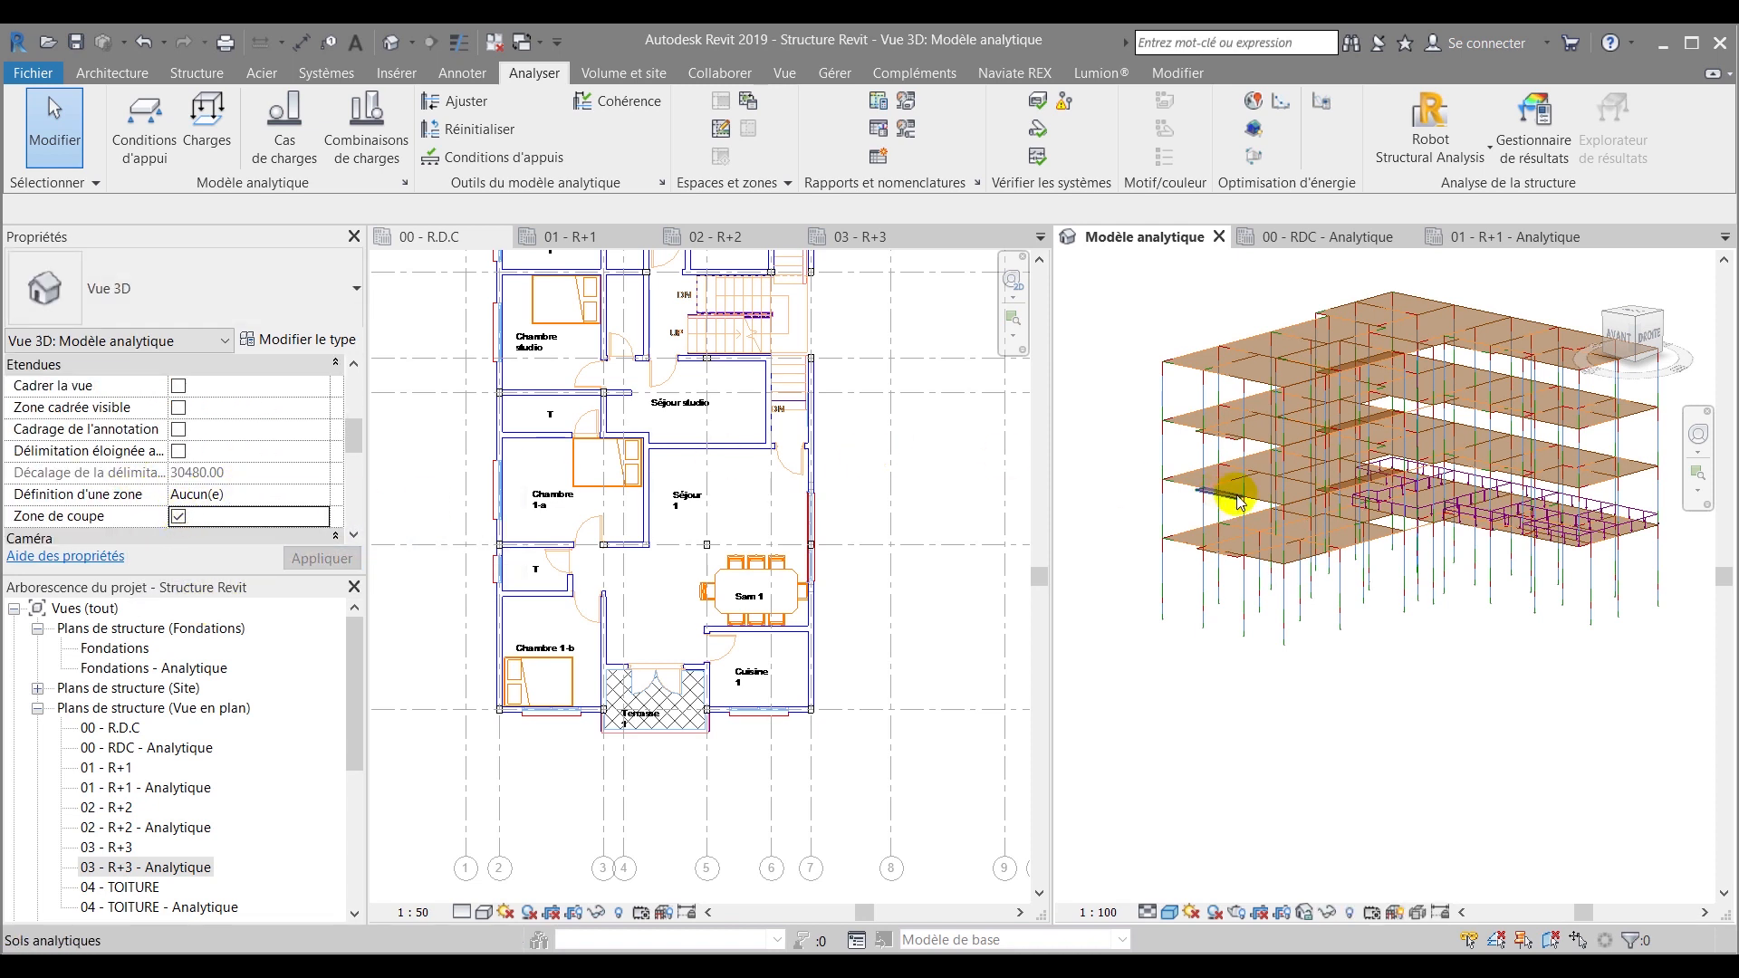
{"action": "scroll", "coordinate": [1293, 536], "scroll_direction": "down", "scroll_amount": 1}
{"action": "scroll", "coordinate": [1293, 536], "scroll_direction": "down", "scroll_amount": 2}
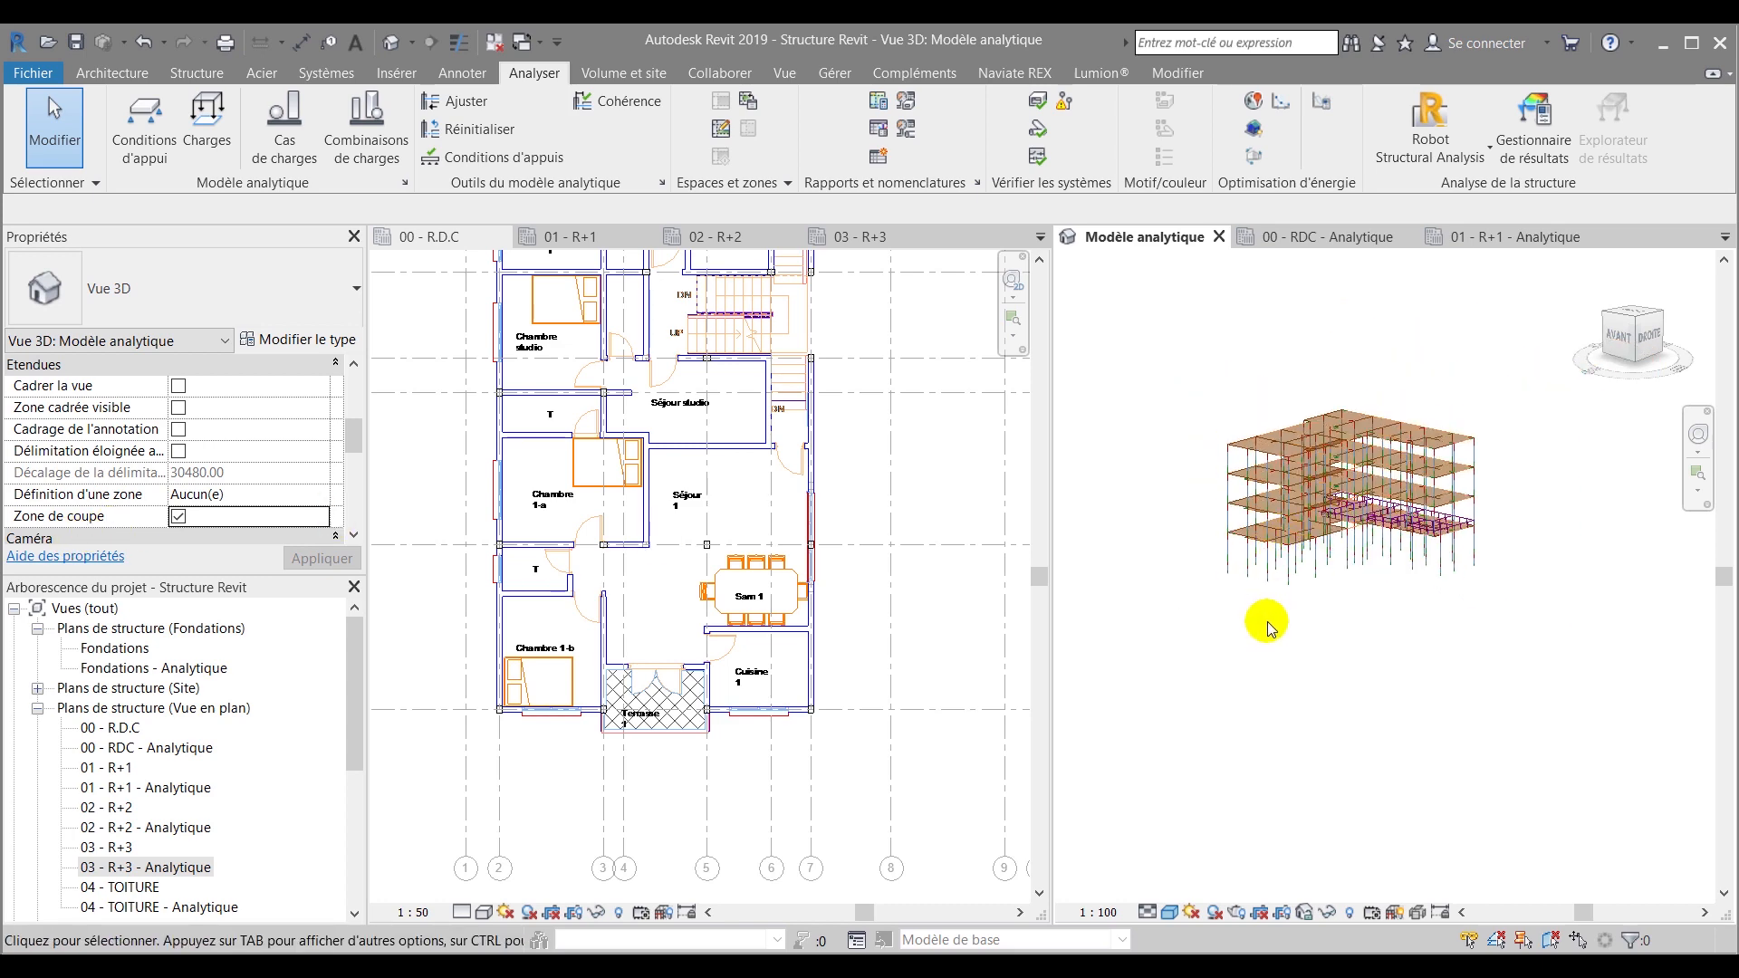
{"action": "left_click", "coordinate": [621, 913]}
{"action": "left_click", "coordinate": [620, 913]}
{"action": "left_click", "coordinate": [620, 915]}
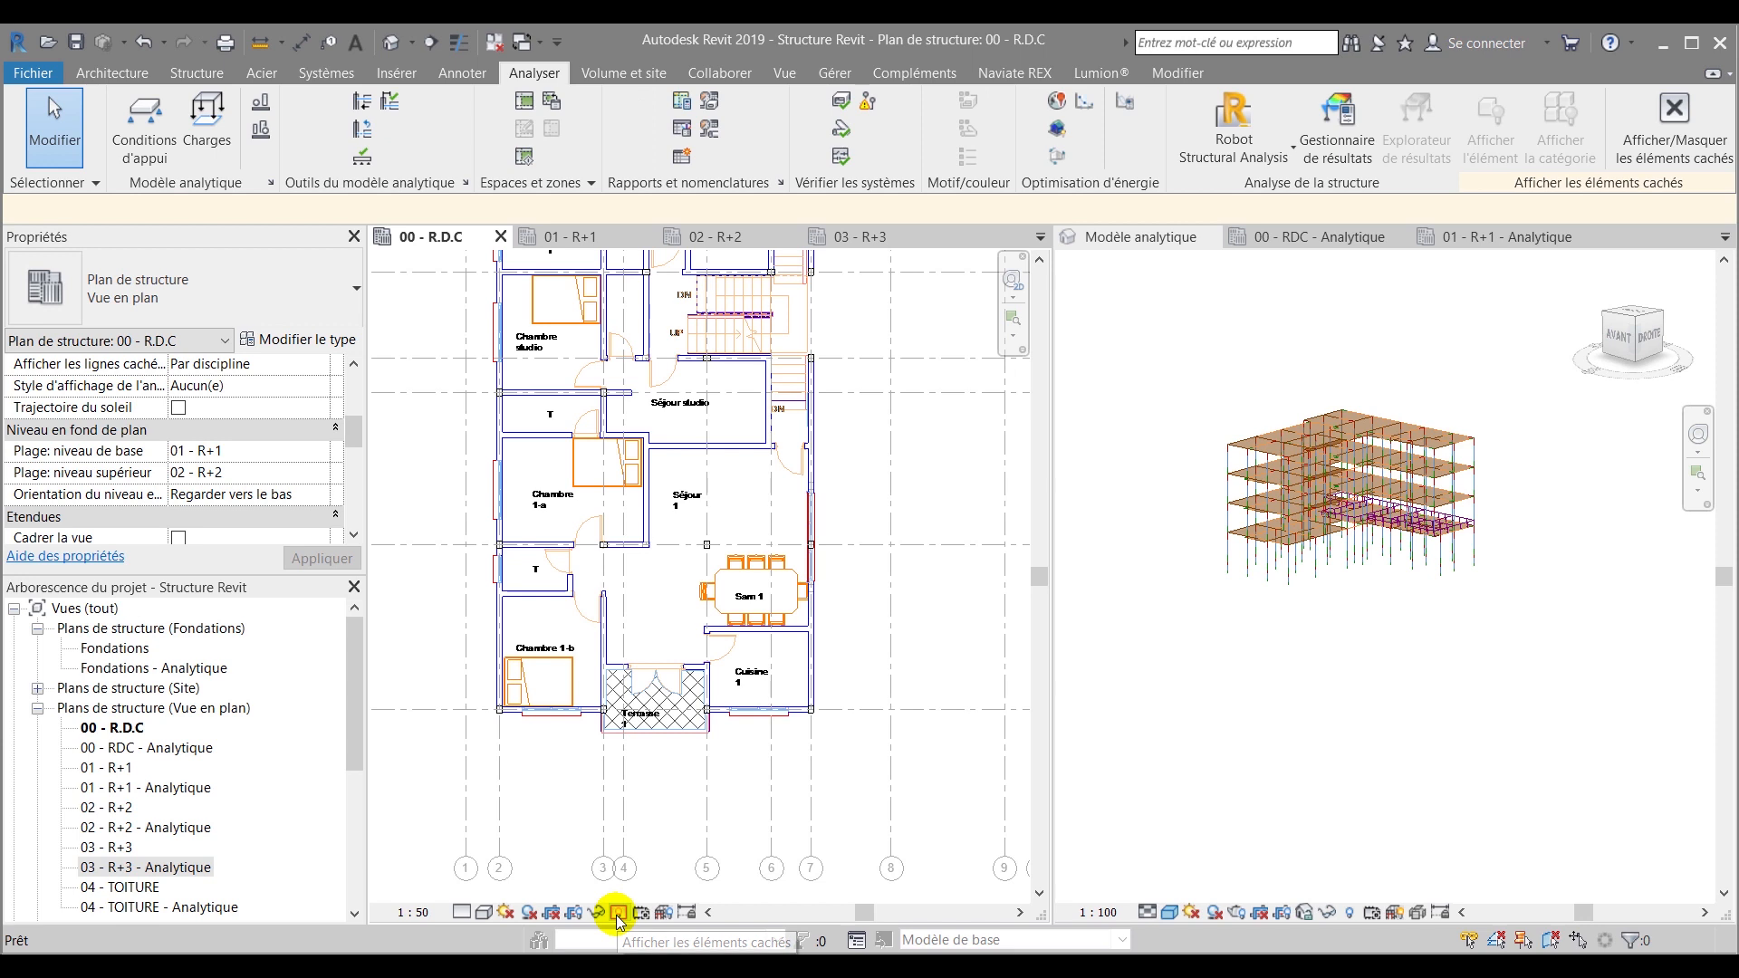
Reveal hidden elements in the Modèle analytique view and lower the section box's top to isolate the lowest slab level, then hide them again
{"action": "left_click", "coordinate": [1366, 722]}
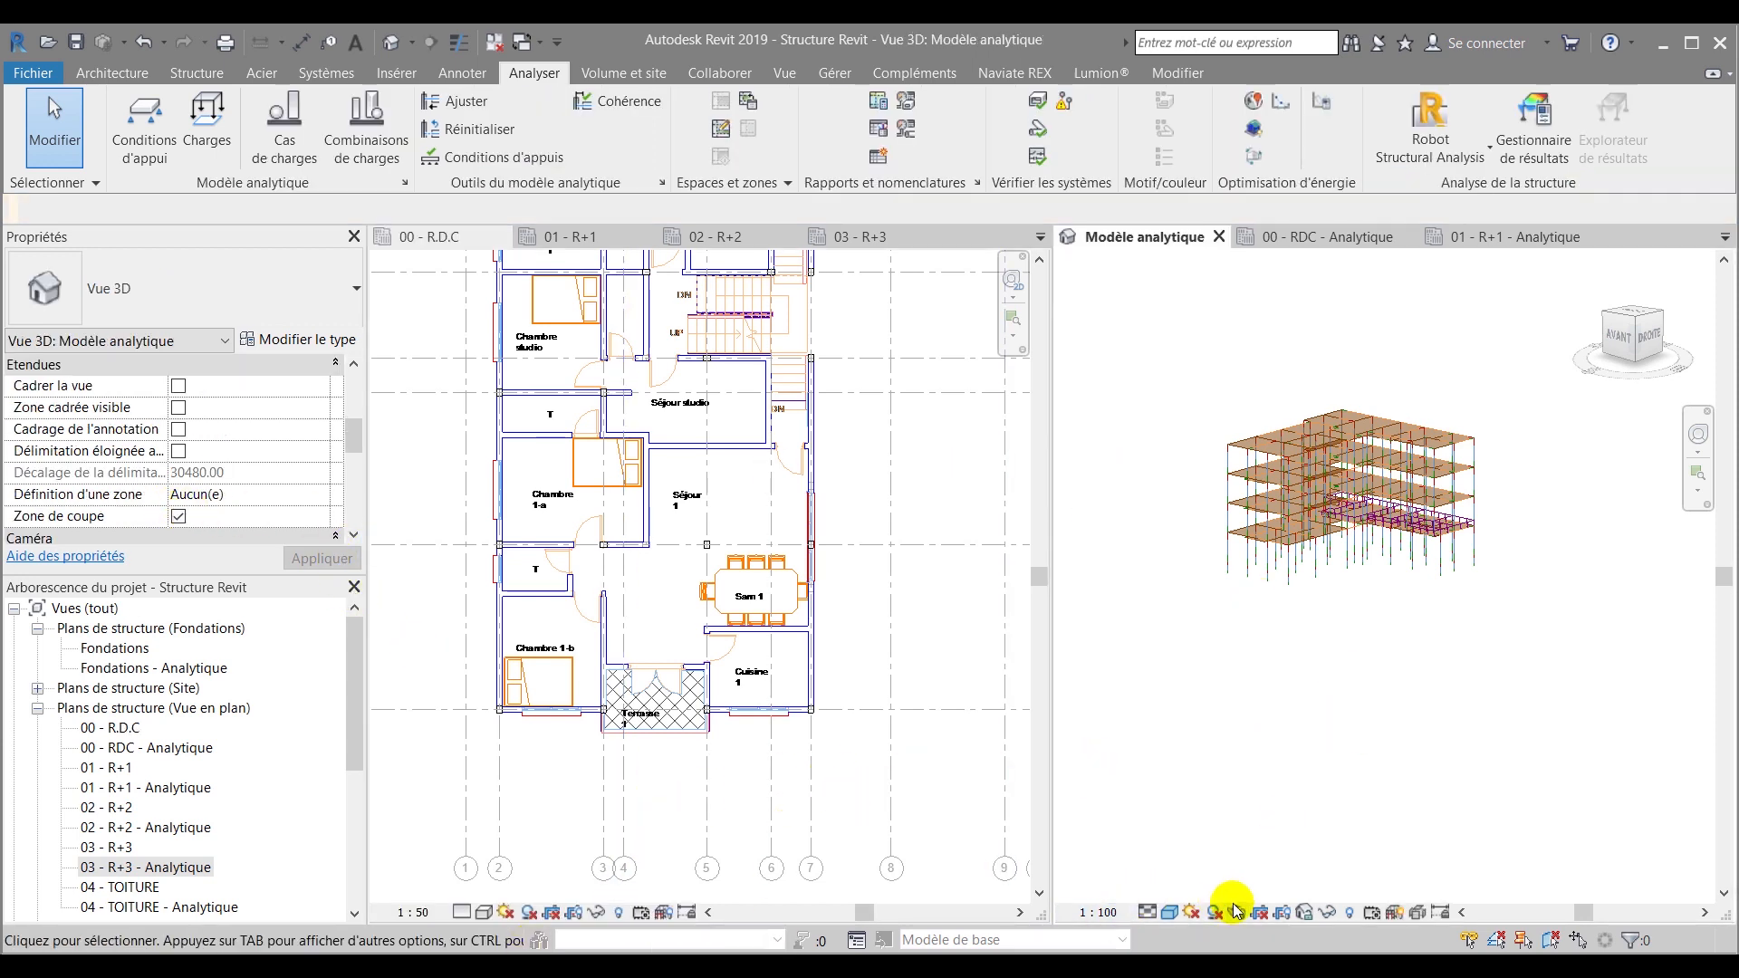
{"action": "left_click", "coordinate": [1281, 913]}
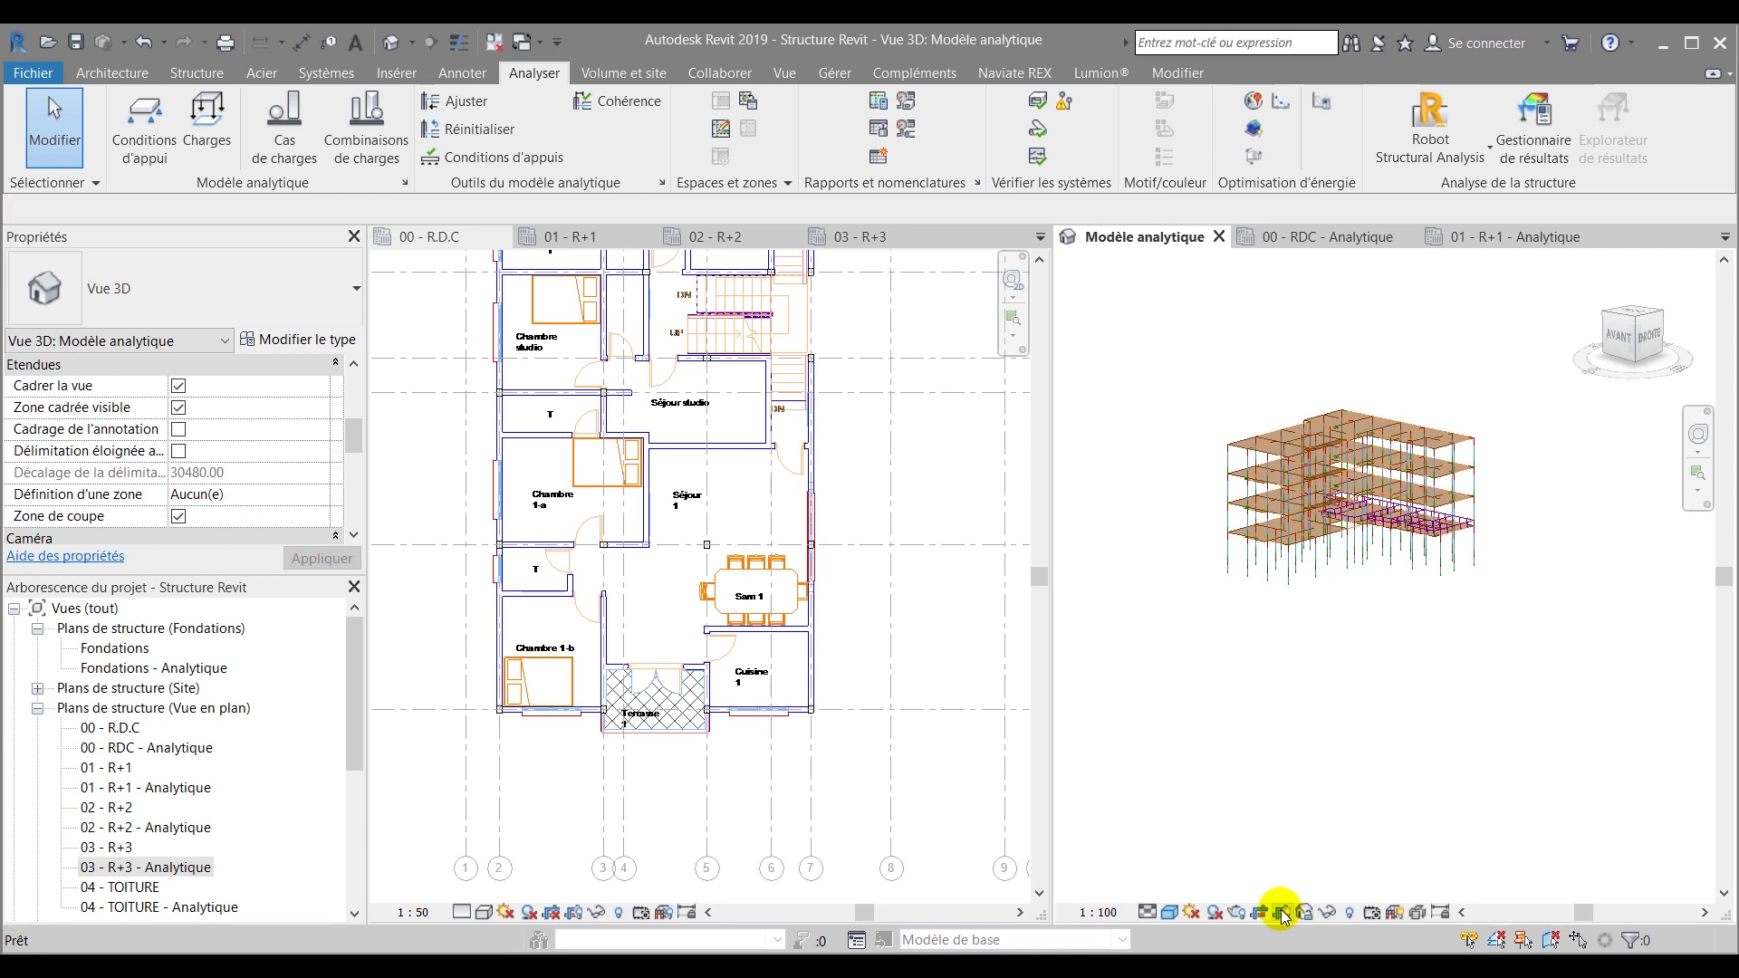
{"action": "left_click", "coordinate": [1349, 915]}
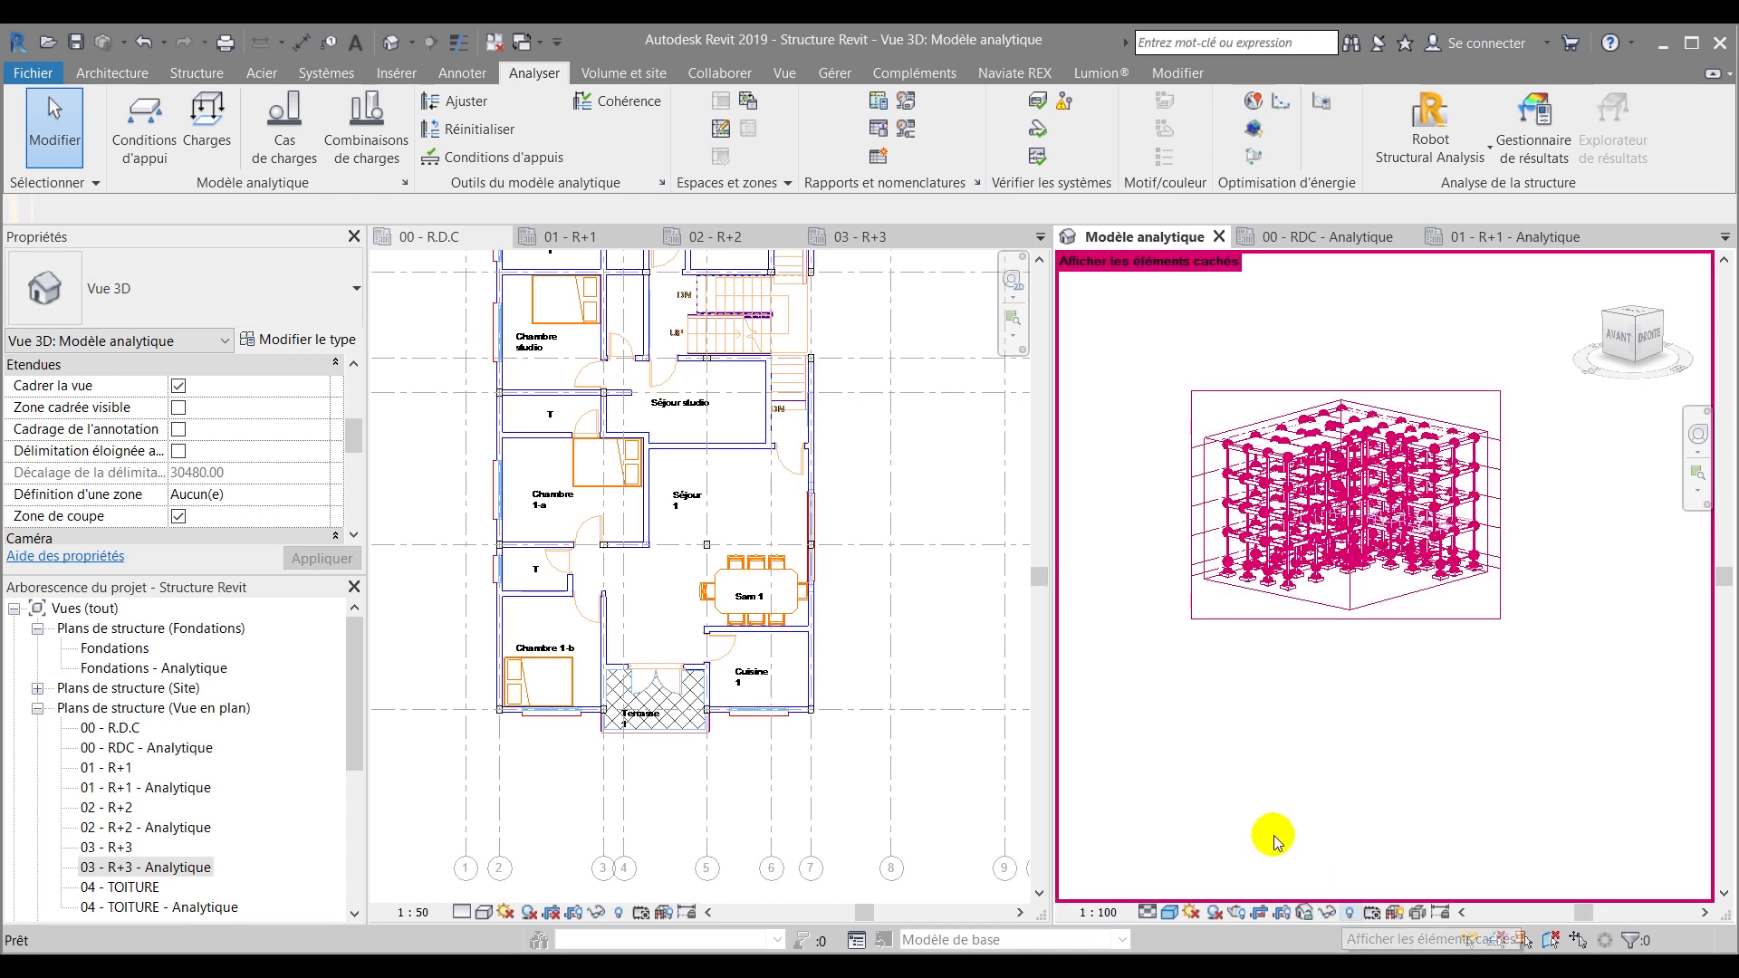
{"action": "left_click", "coordinate": [1218, 588]}
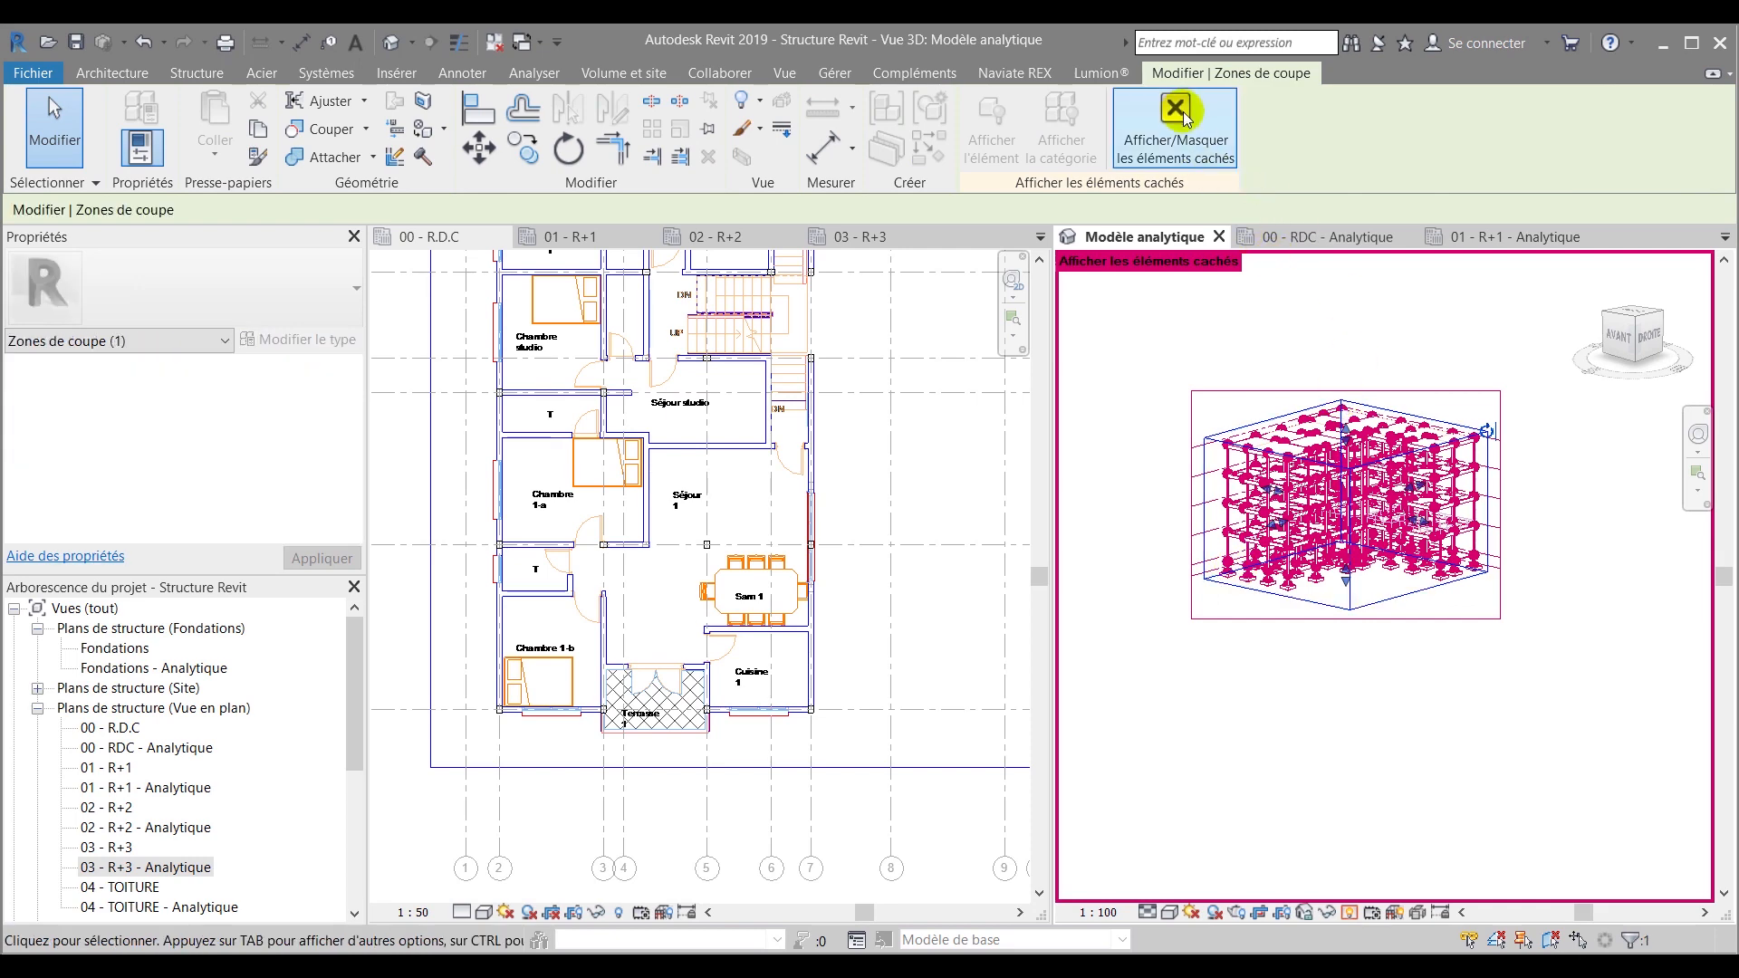
{"action": "scroll", "coordinate": [1289, 460], "scroll_direction": "up", "scroll_amount": 3}
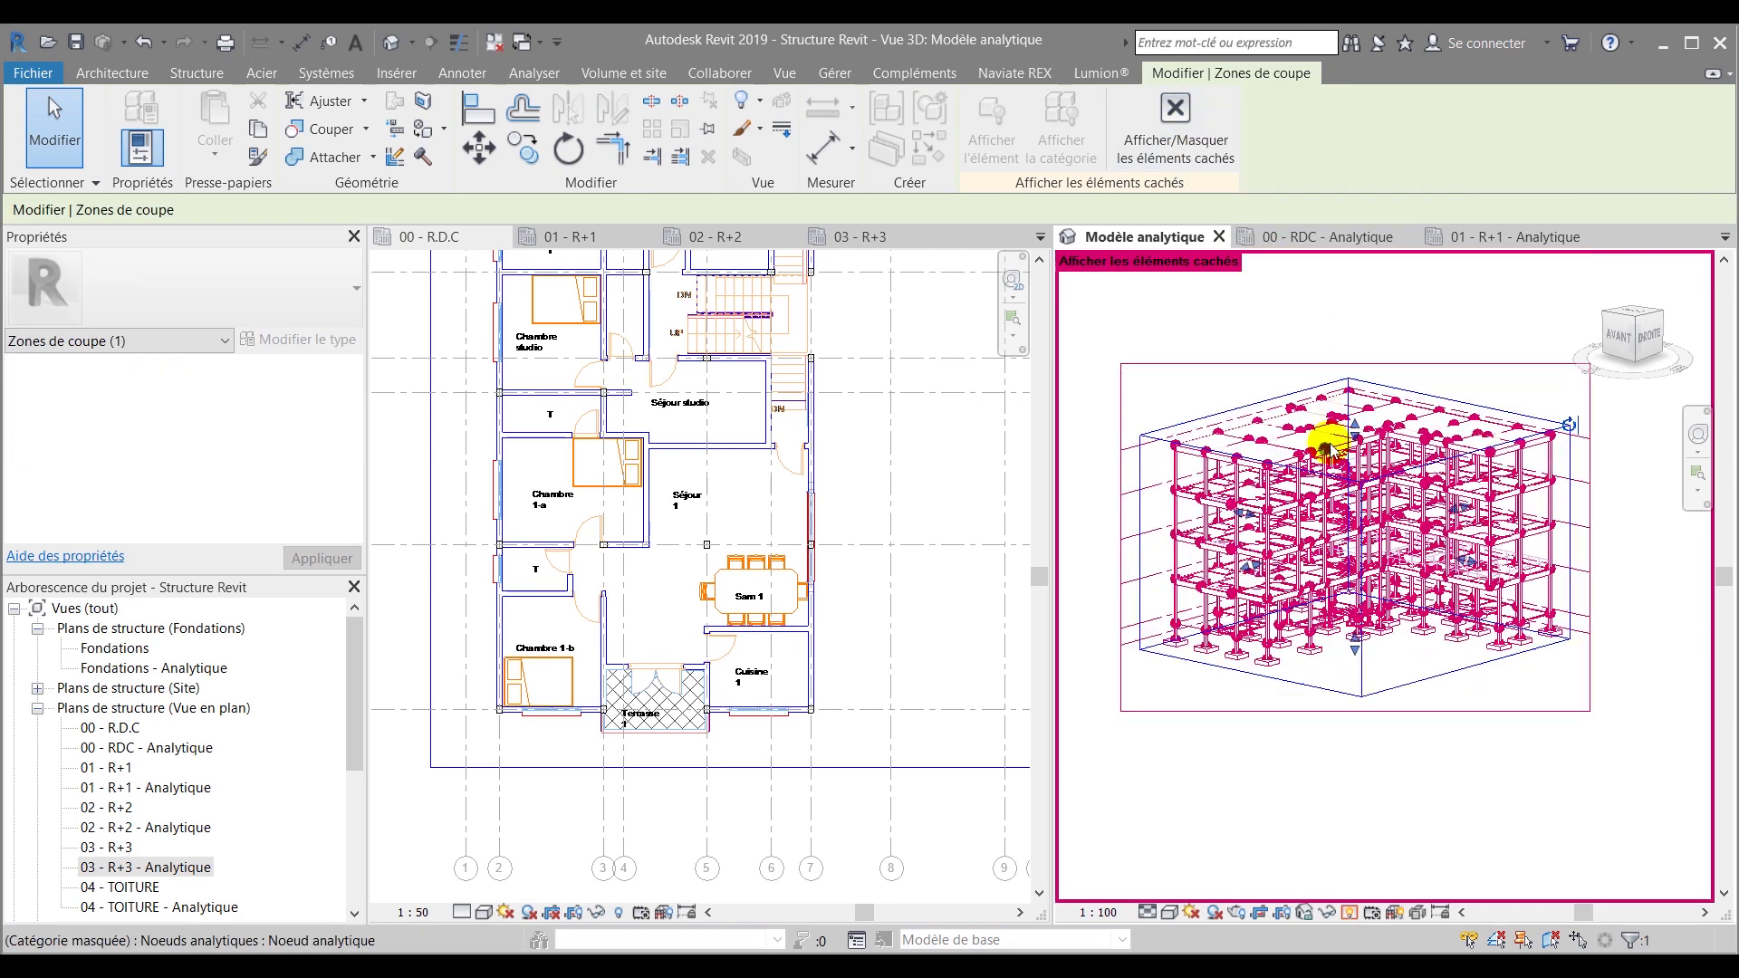
{"action": "left_click_drag", "start_coordinate": [1361, 551], "coordinate": [1355, 622]}
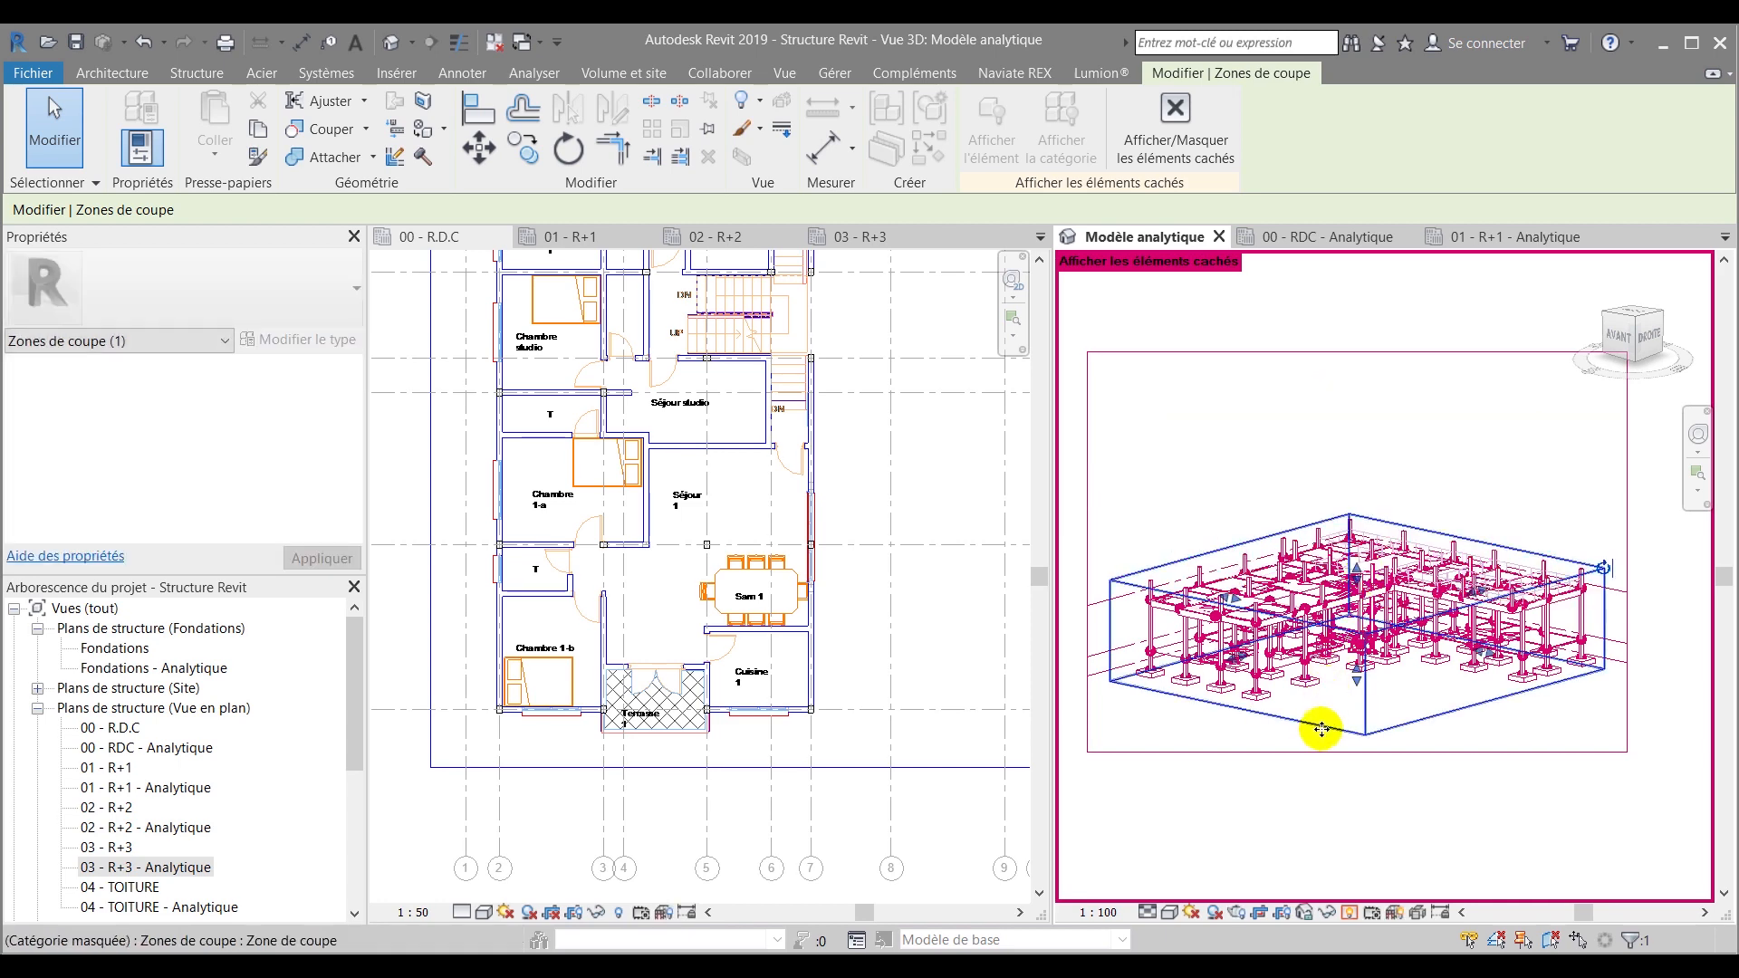
{"action": "left_click", "coordinate": [1349, 912]}
Place hosted DL1 area loads of -2.00 kN/m² on the unloaded slabs around the inner corner of the L-shaped floor in 3D
{"action": "middle_click_drag", "start_coordinate": [1155, 585], "coordinate": [1191, 620], "text": "shift"}
{"action": "scroll", "coordinate": [1475, 563], "scroll_direction": "up", "scroll_amount": 3}
{"action": "scroll", "coordinate": [1510, 661], "scroll_direction": "up", "scroll_amount": 2}
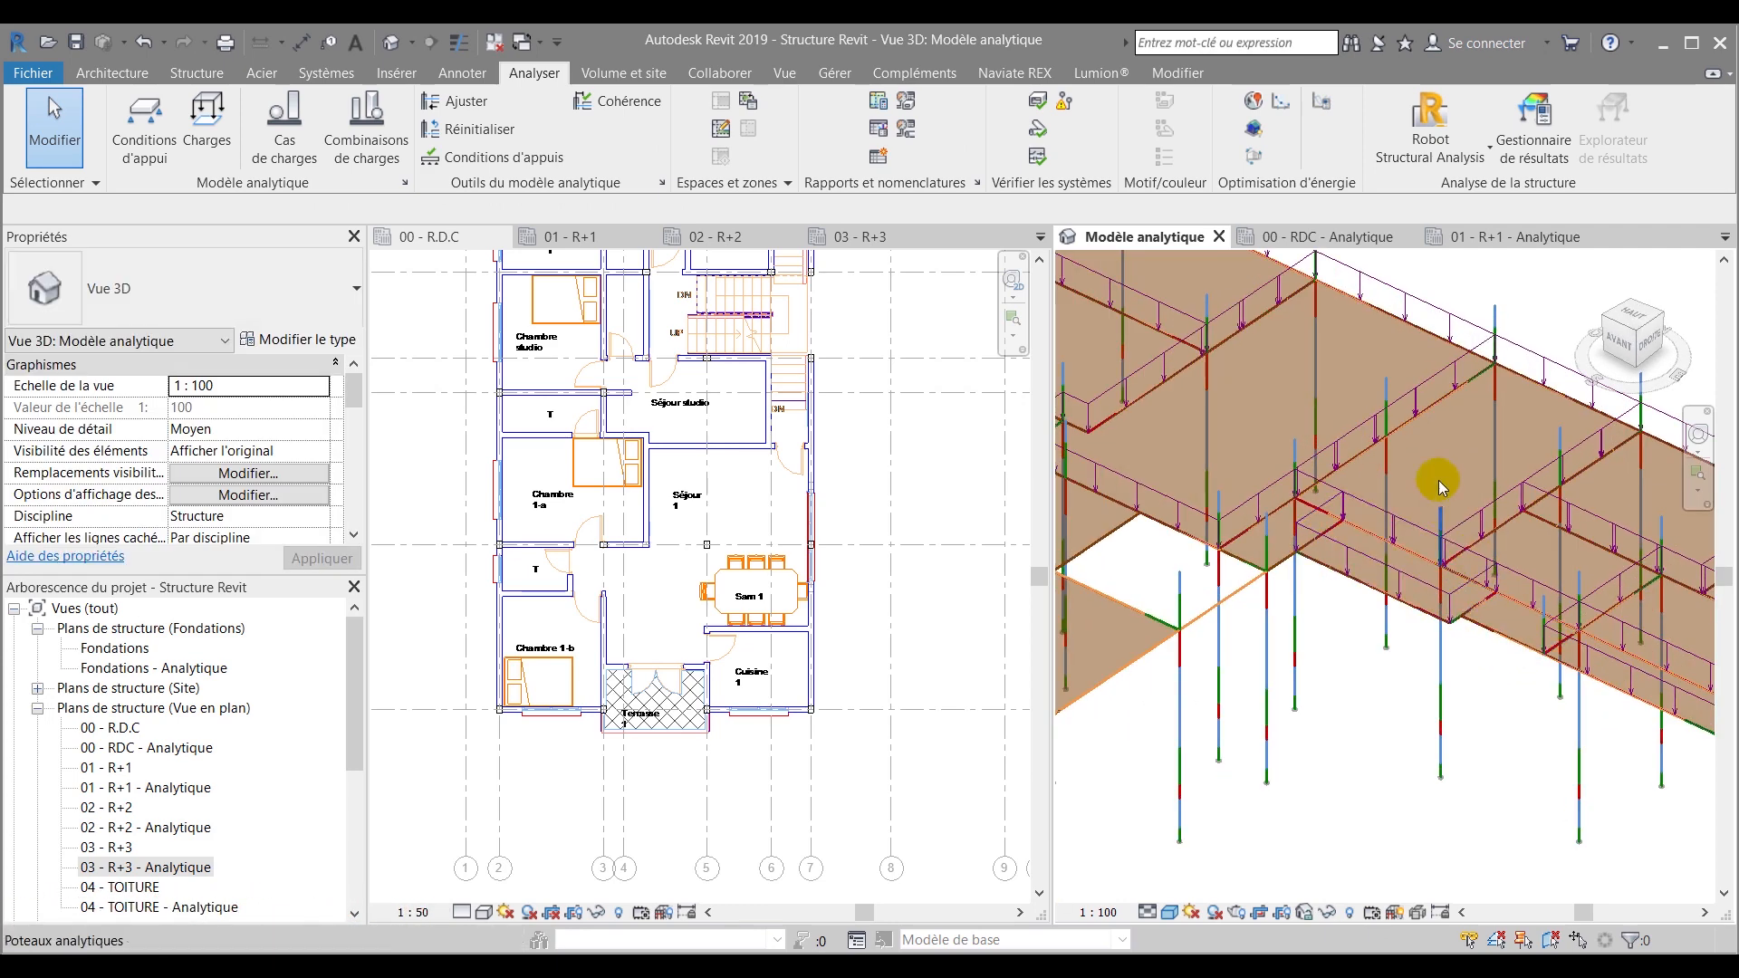
{"action": "left_click", "coordinate": [208, 126]}
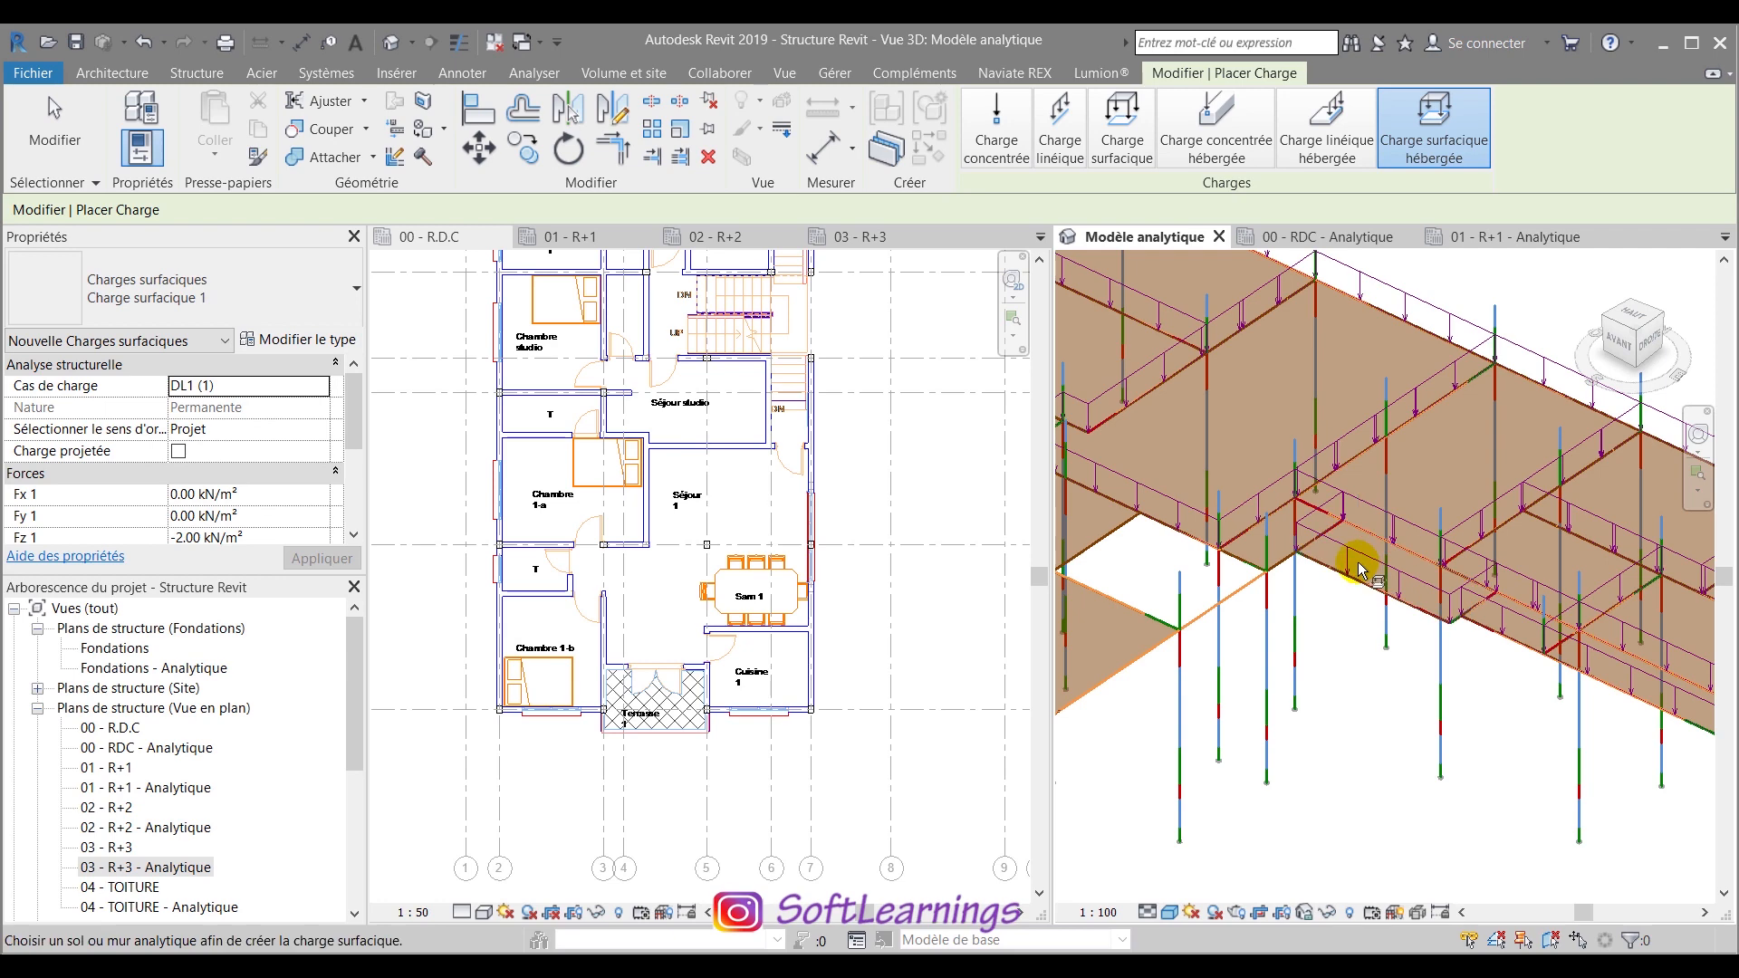
{"action": "scroll", "coordinate": [1362, 567], "scroll_direction": "down", "scroll_amount": 2}
{"action": "scroll", "coordinate": [1261, 572], "scroll_direction": "up", "scroll_amount": 3}
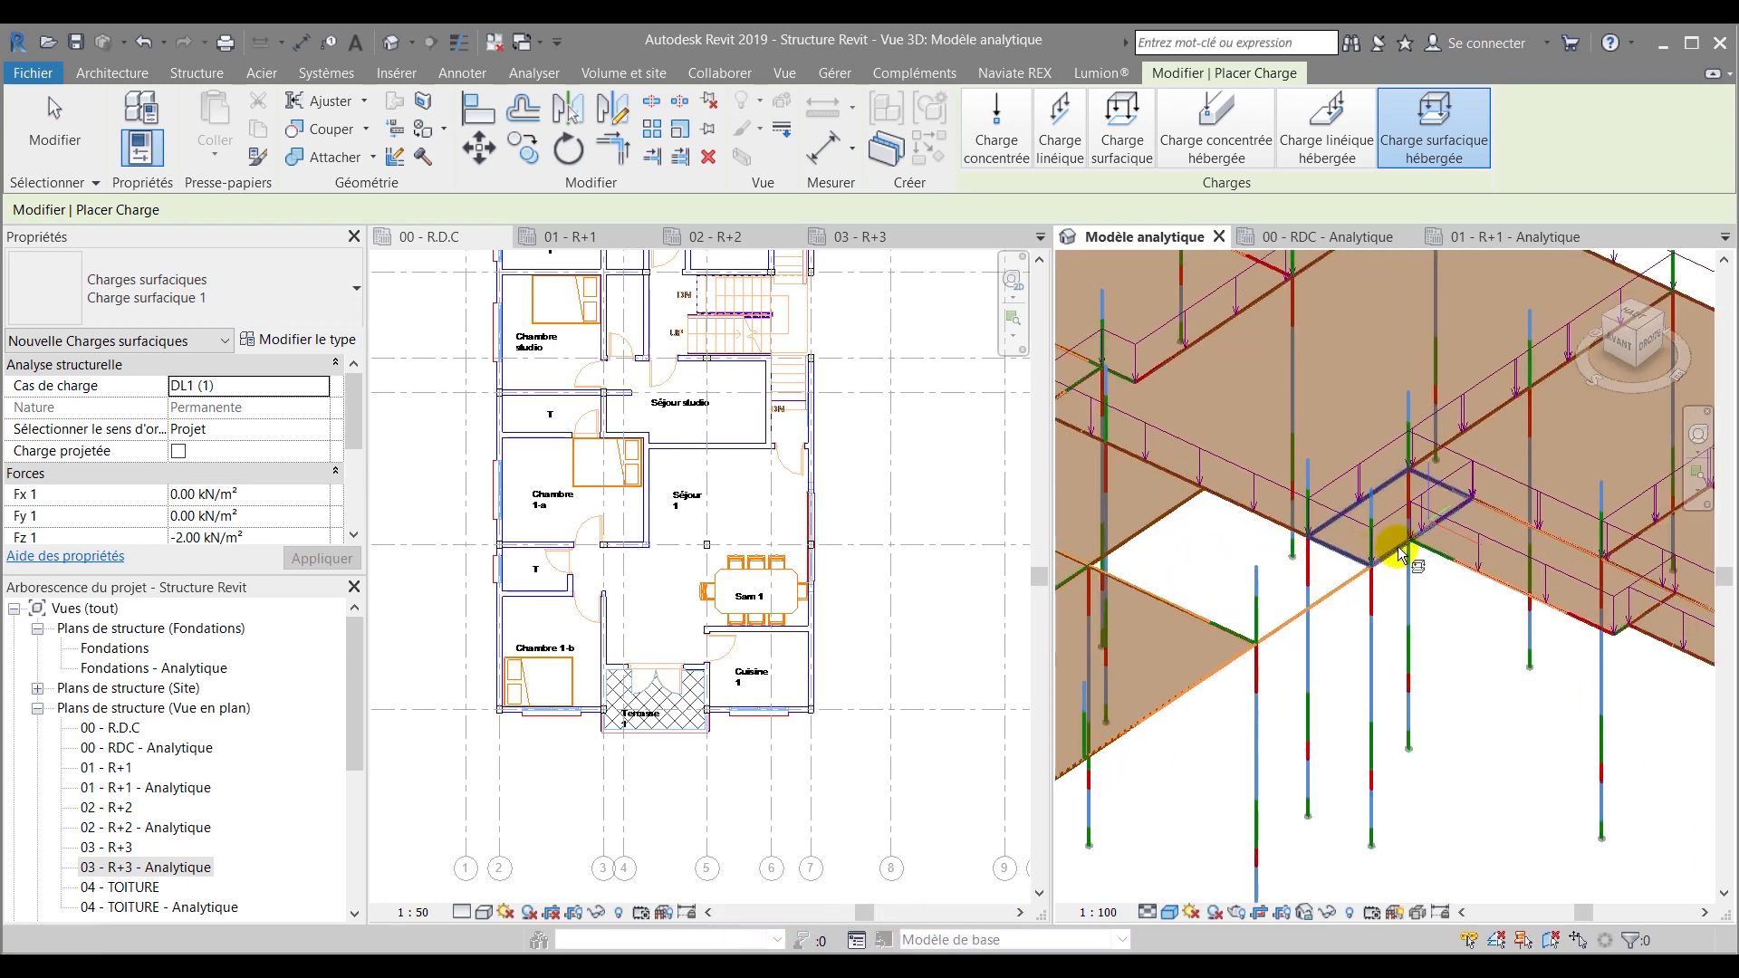
{"action": "scroll", "coordinate": [1377, 547], "scroll_direction": "down", "scroll_amount": 3}
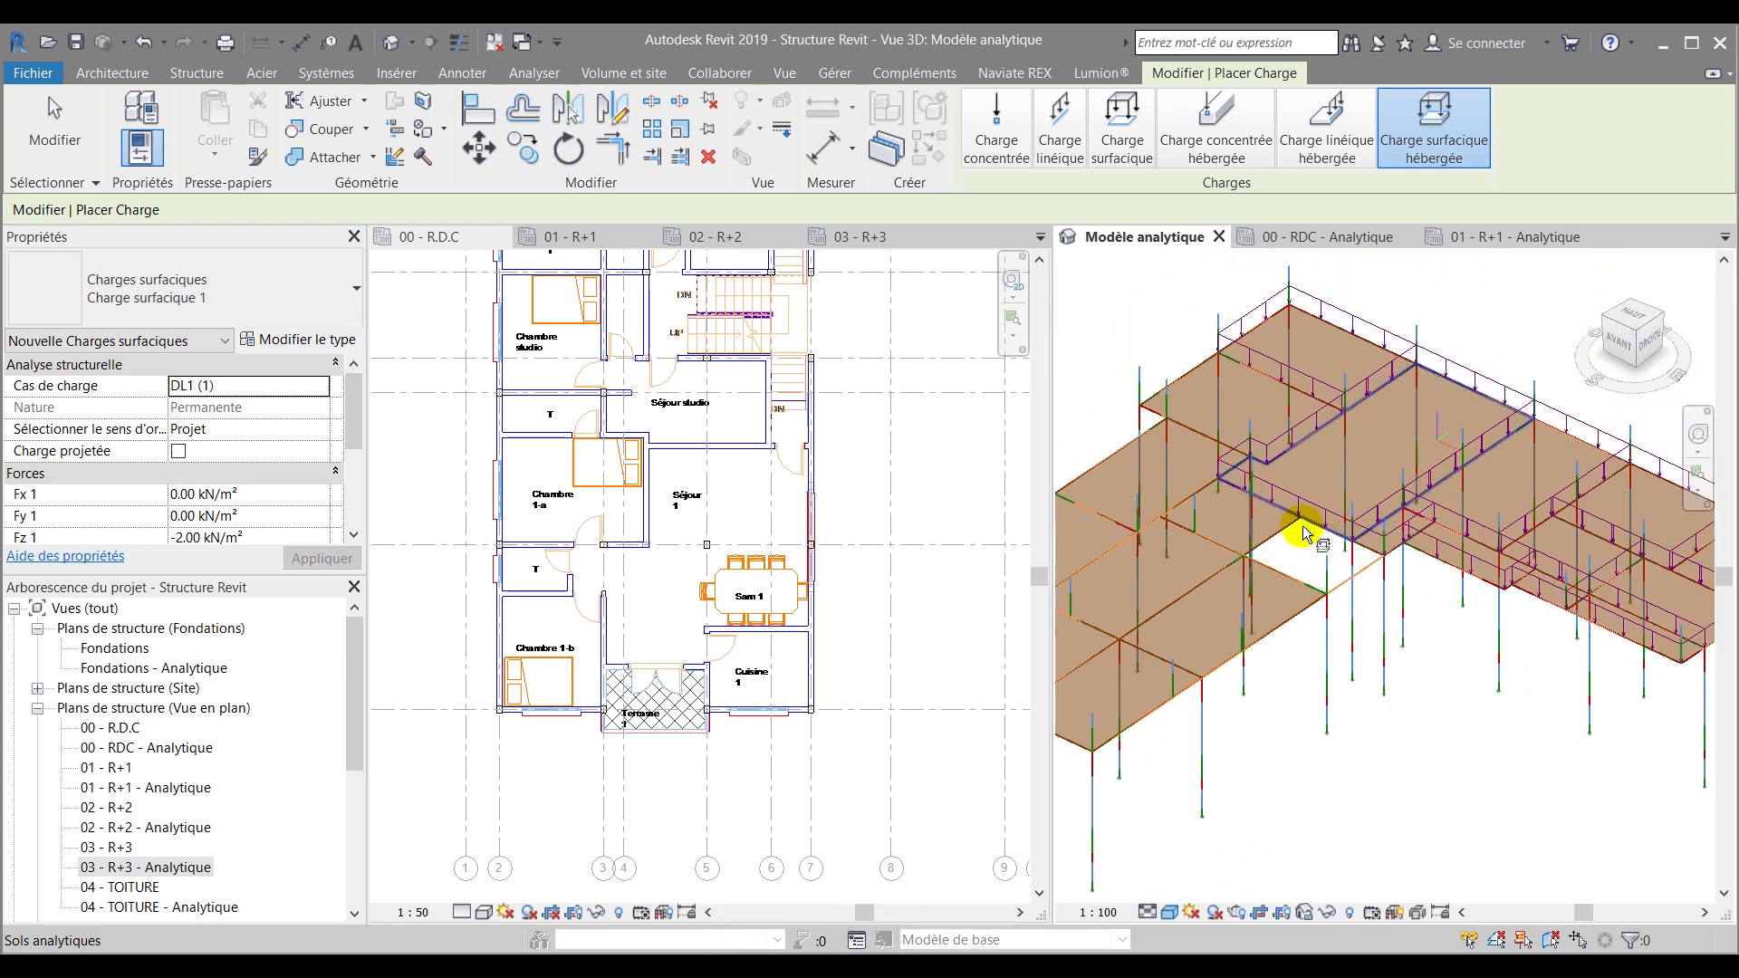
{"action": "left_click", "coordinate": [1112, 456]}
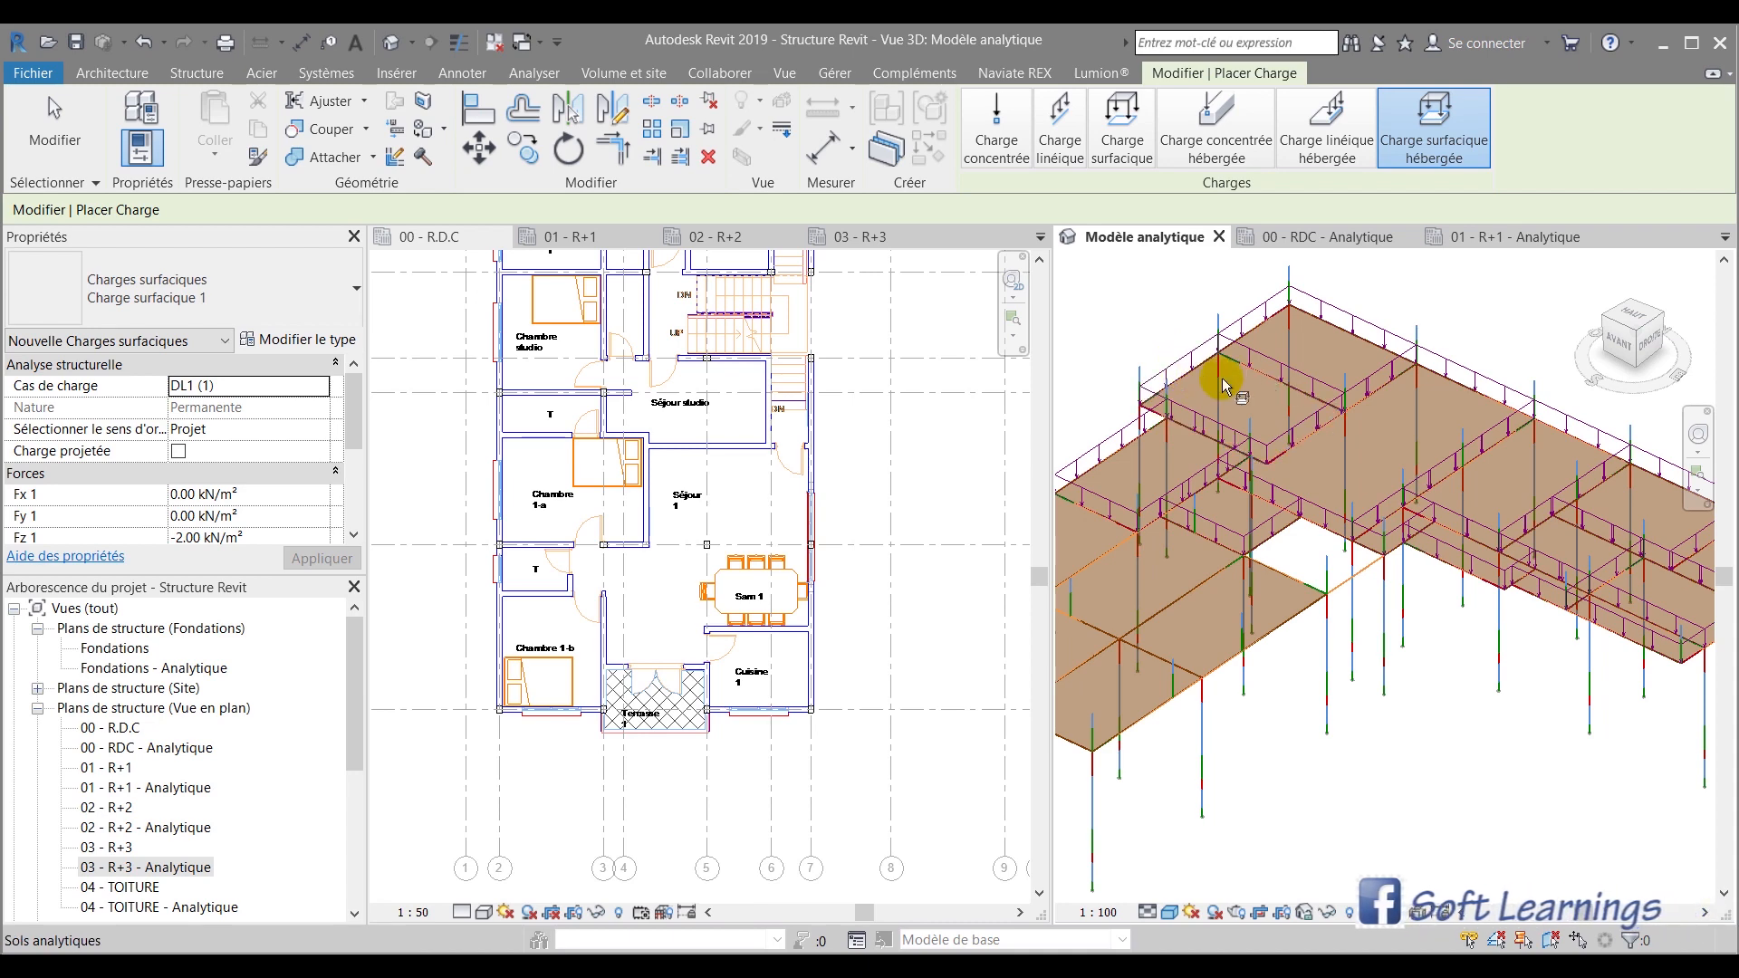
Place hosted DL1 area loads on the remaining slabs of the wing beyond the stair opening, out to its end overhang
{"action": "scroll", "coordinate": [1143, 464], "scroll_direction": "up", "scroll_amount": 2}
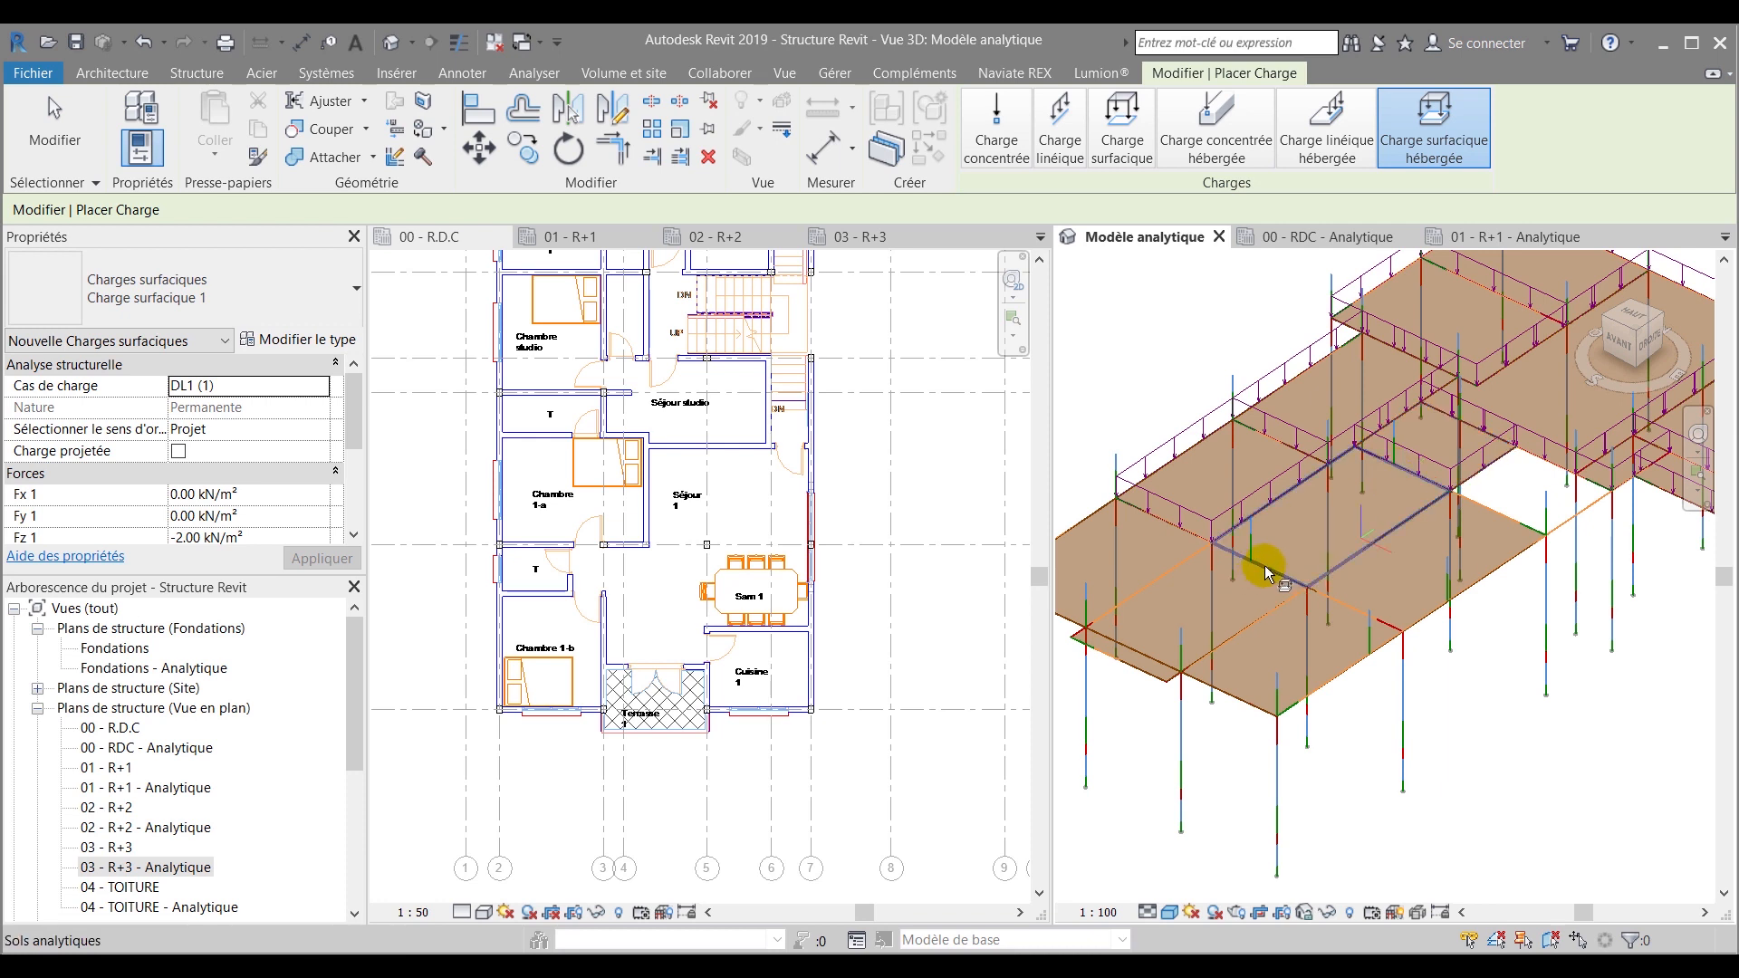
{"action": "left_click", "coordinate": [1449, 521]}
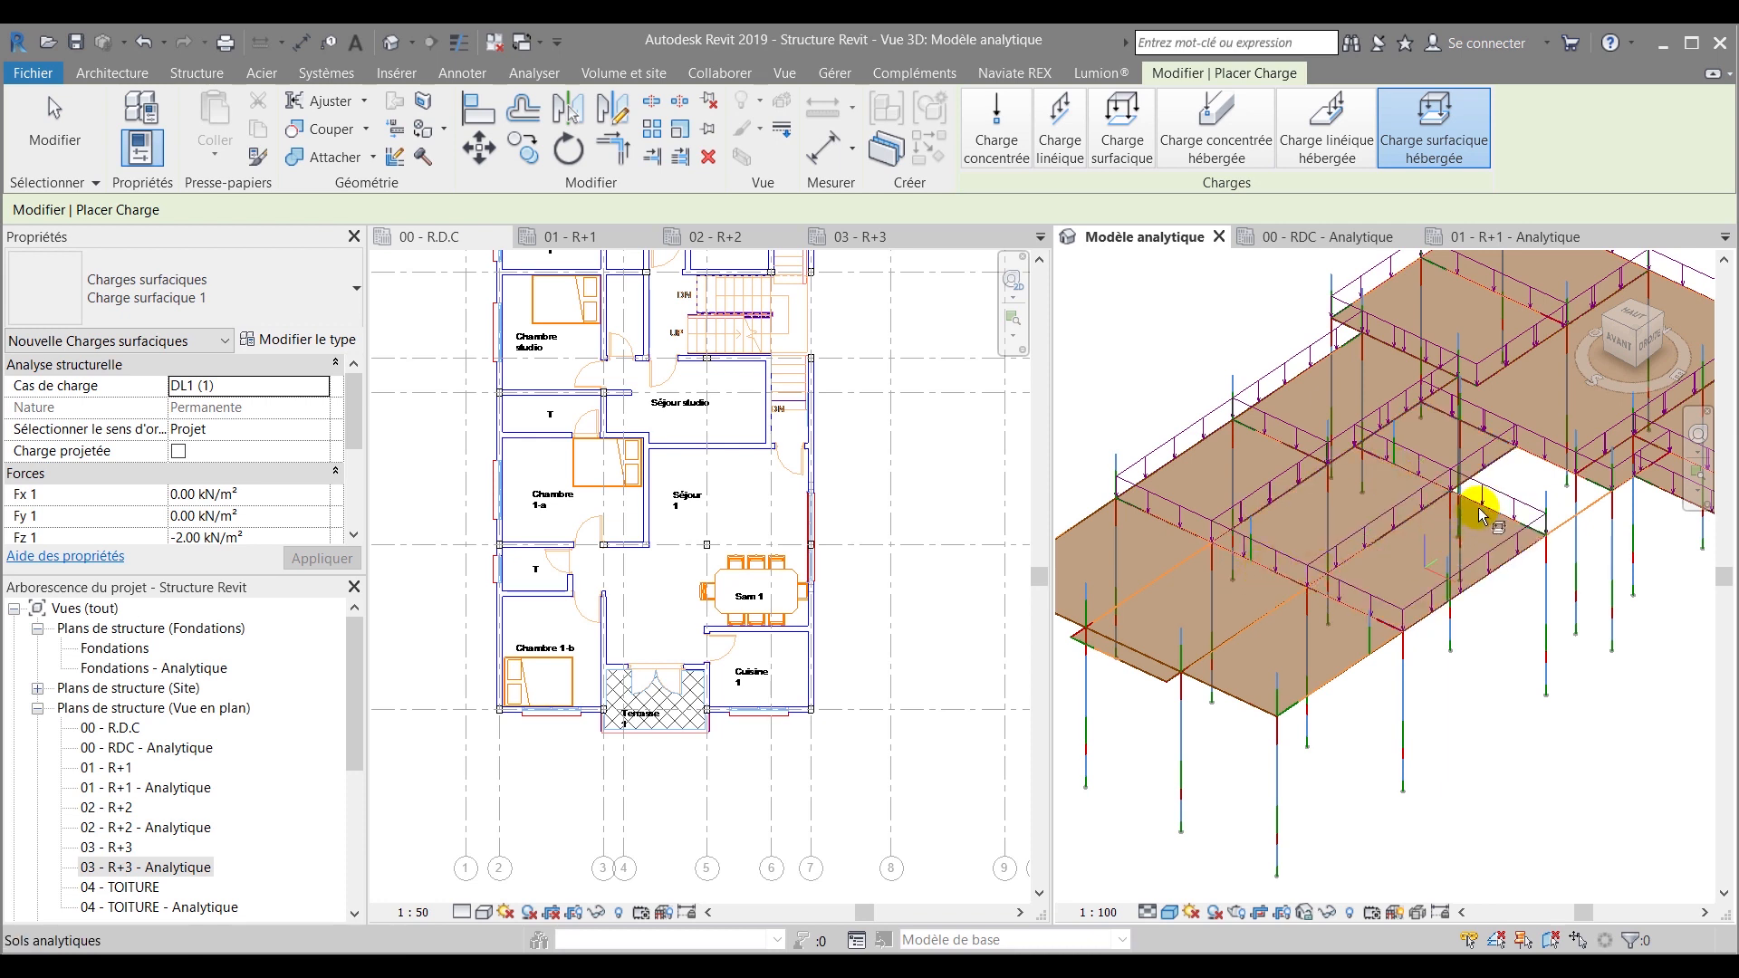
{"action": "left_click", "coordinate": [1276, 698]}
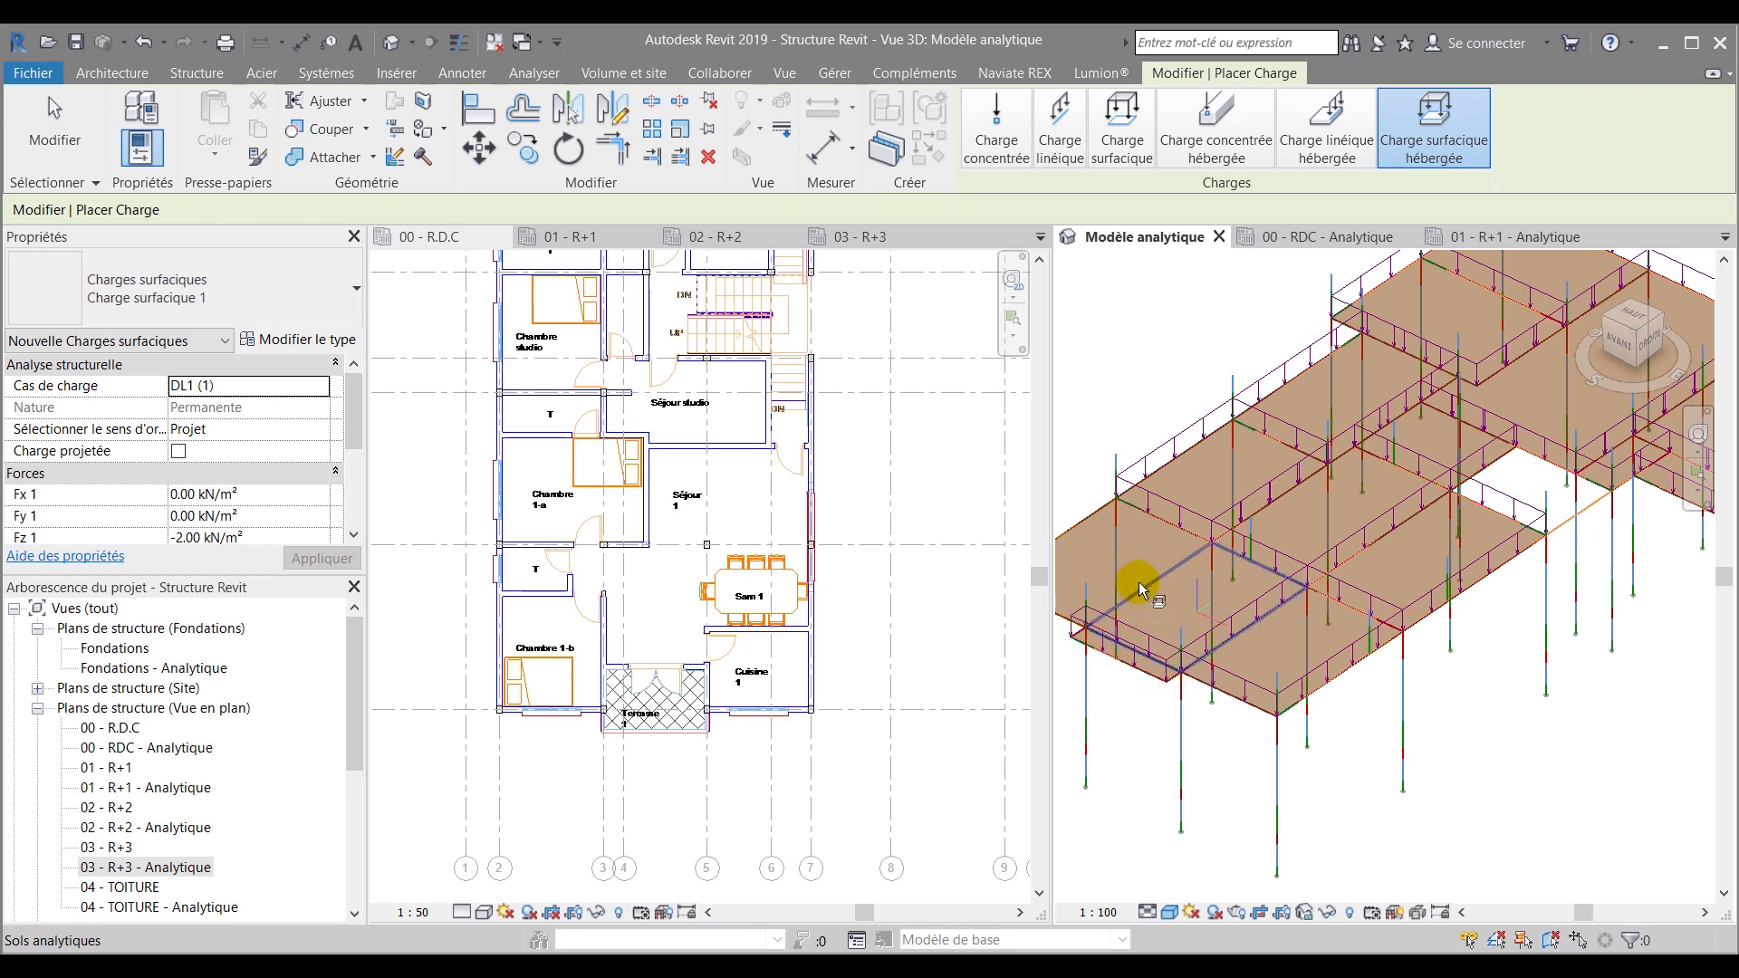
{"action": "left_click", "coordinate": [1098, 518]}
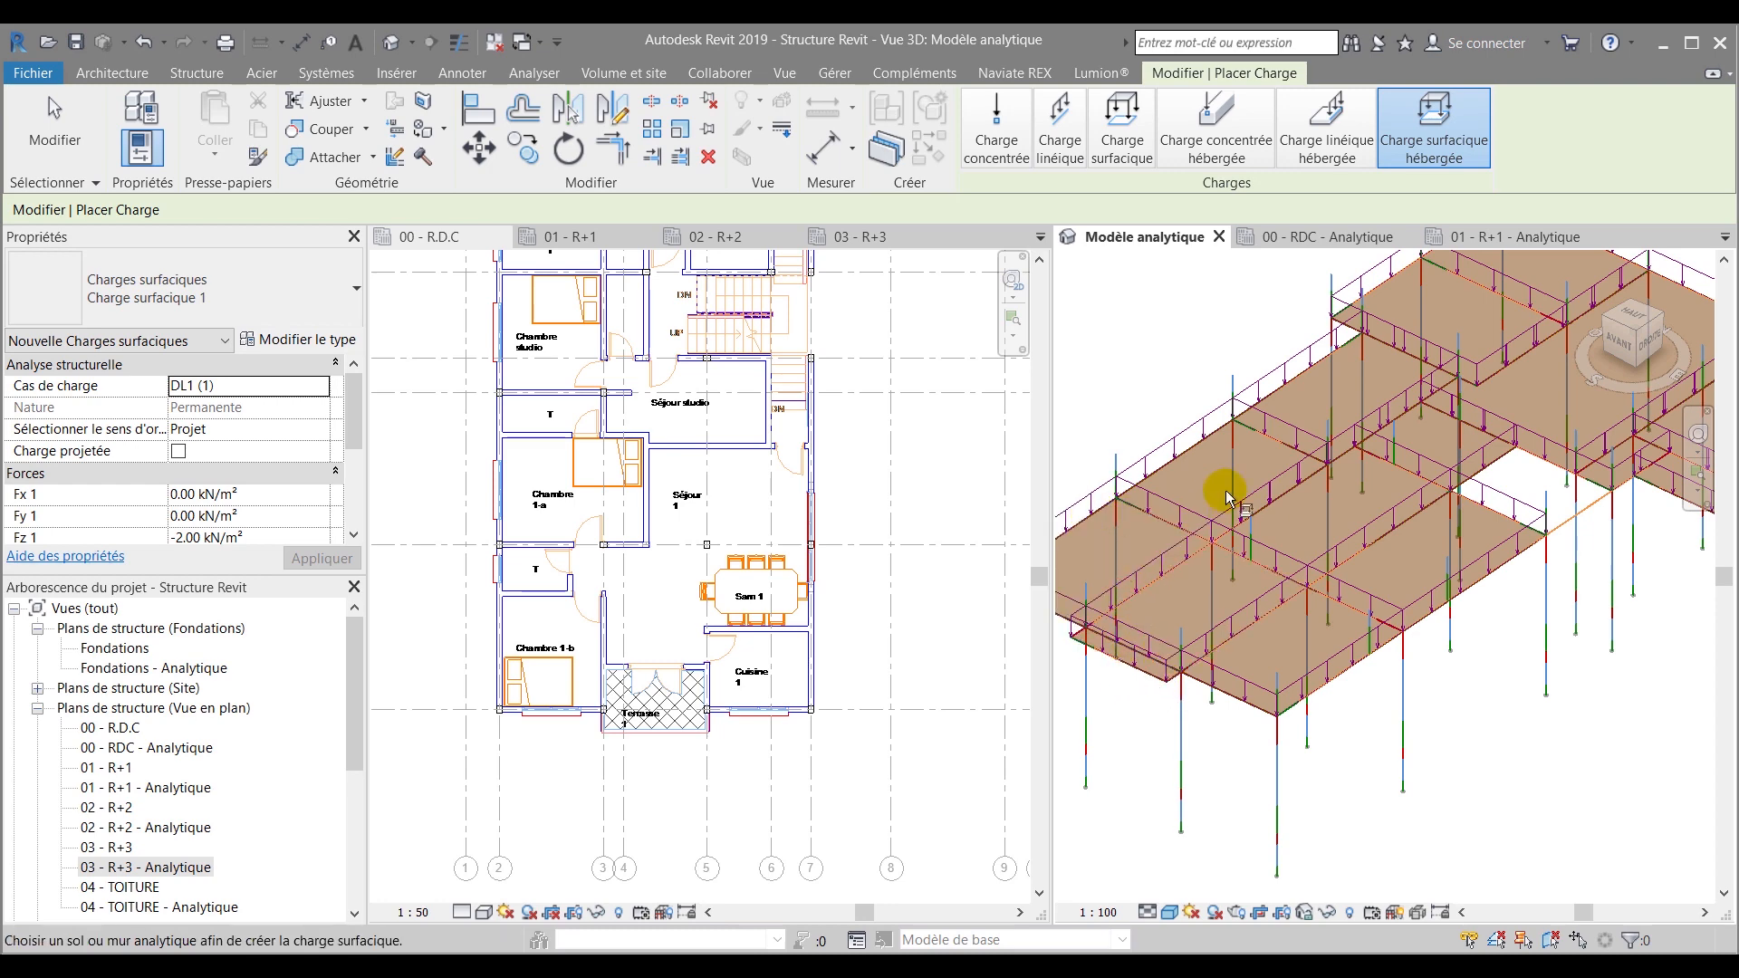
{"action": "scroll", "coordinate": [1193, 498], "scroll_direction": "down", "scroll_amount": 5}
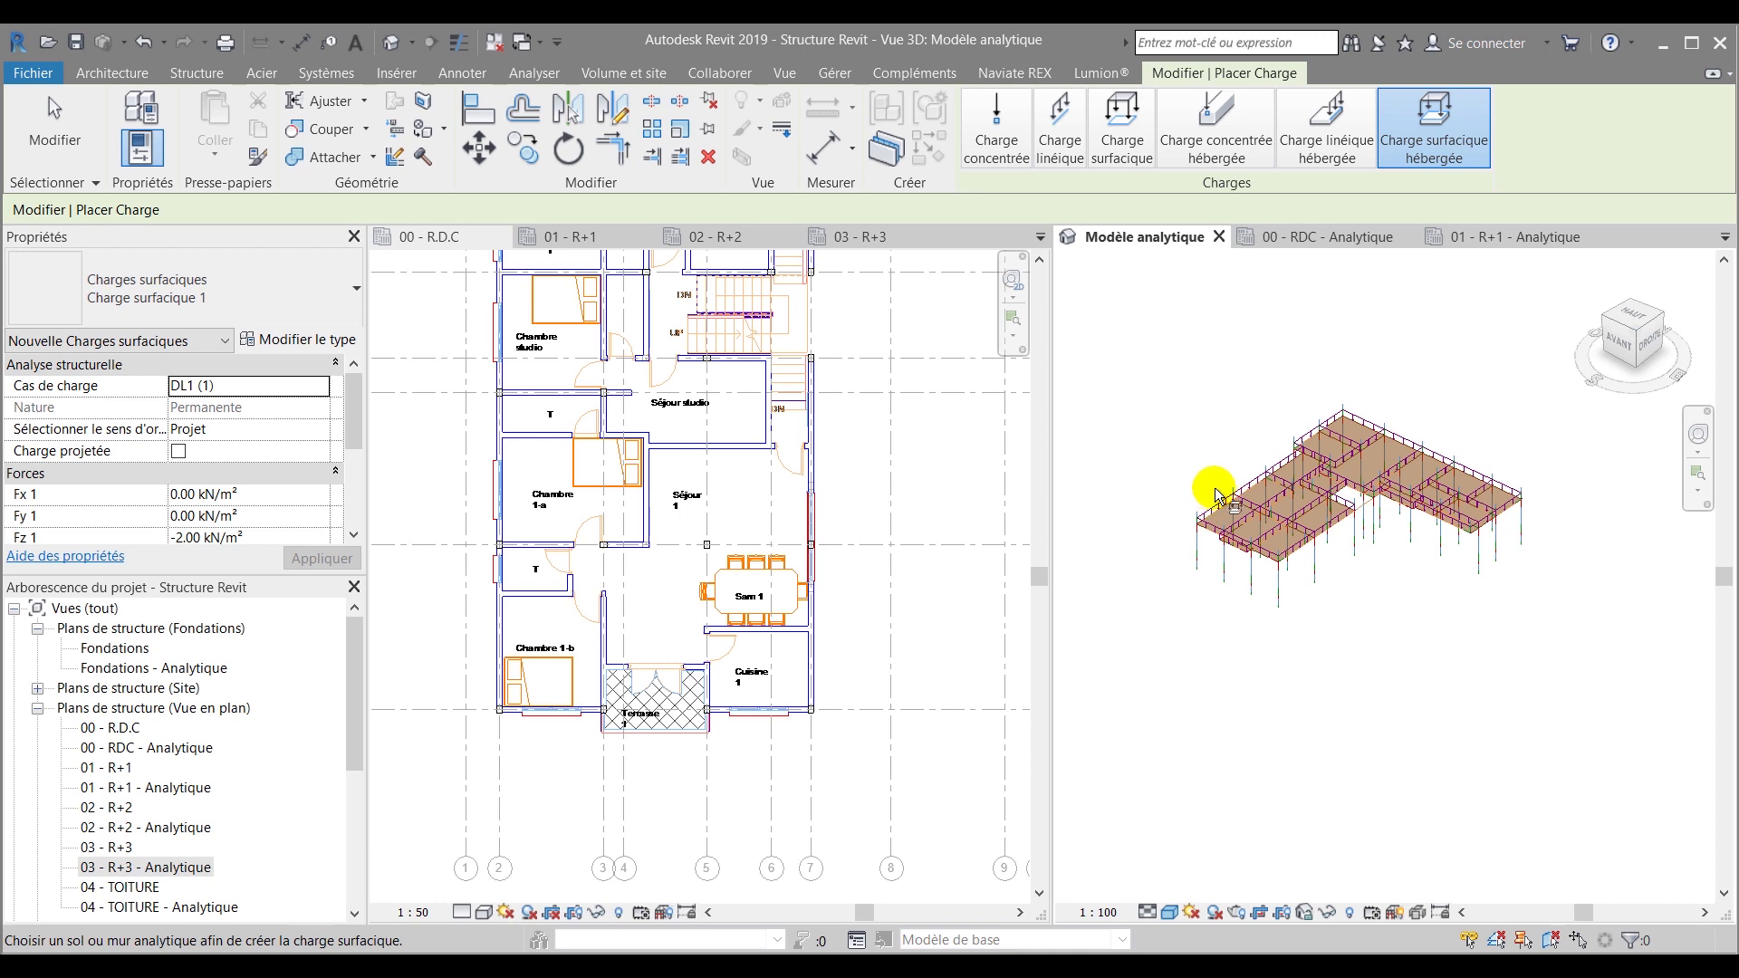
{"action": "scroll", "coordinate": [1291, 471], "scroll_direction": "up", "scroll_amount": 3}
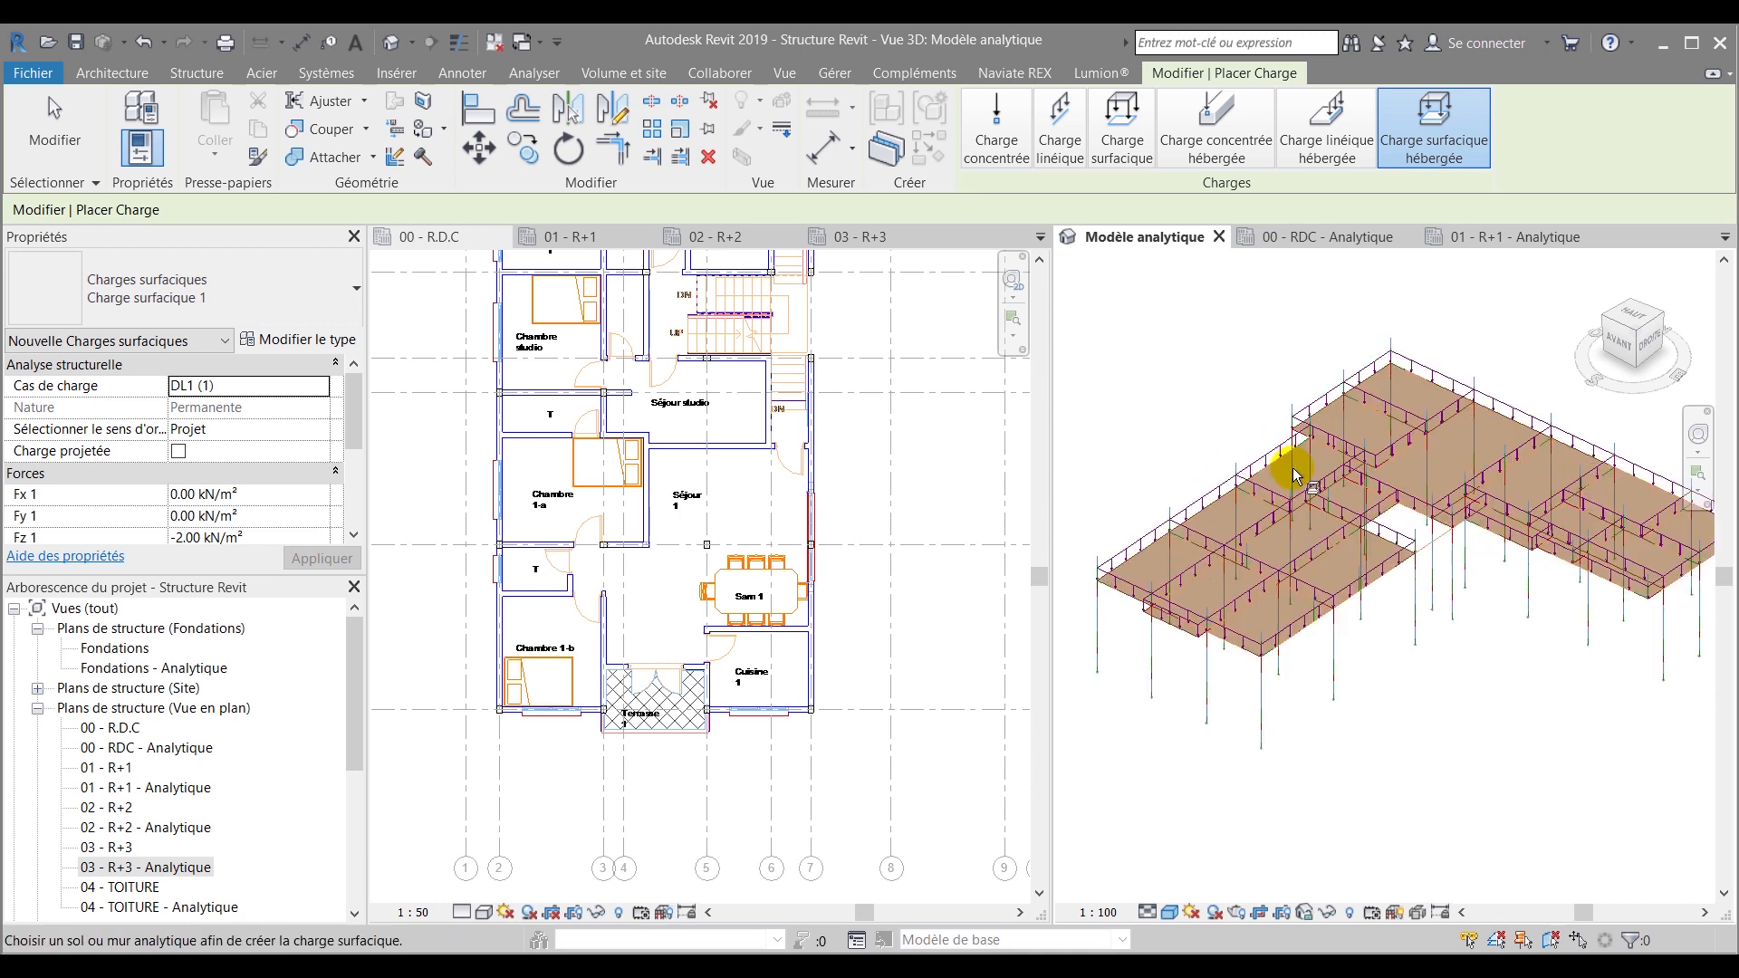
Set the new hosted area load to load case LL1 (2) with an Fz 1 force of -1.50 kN/m²
{"action": "left_click", "coordinate": [318, 392]}
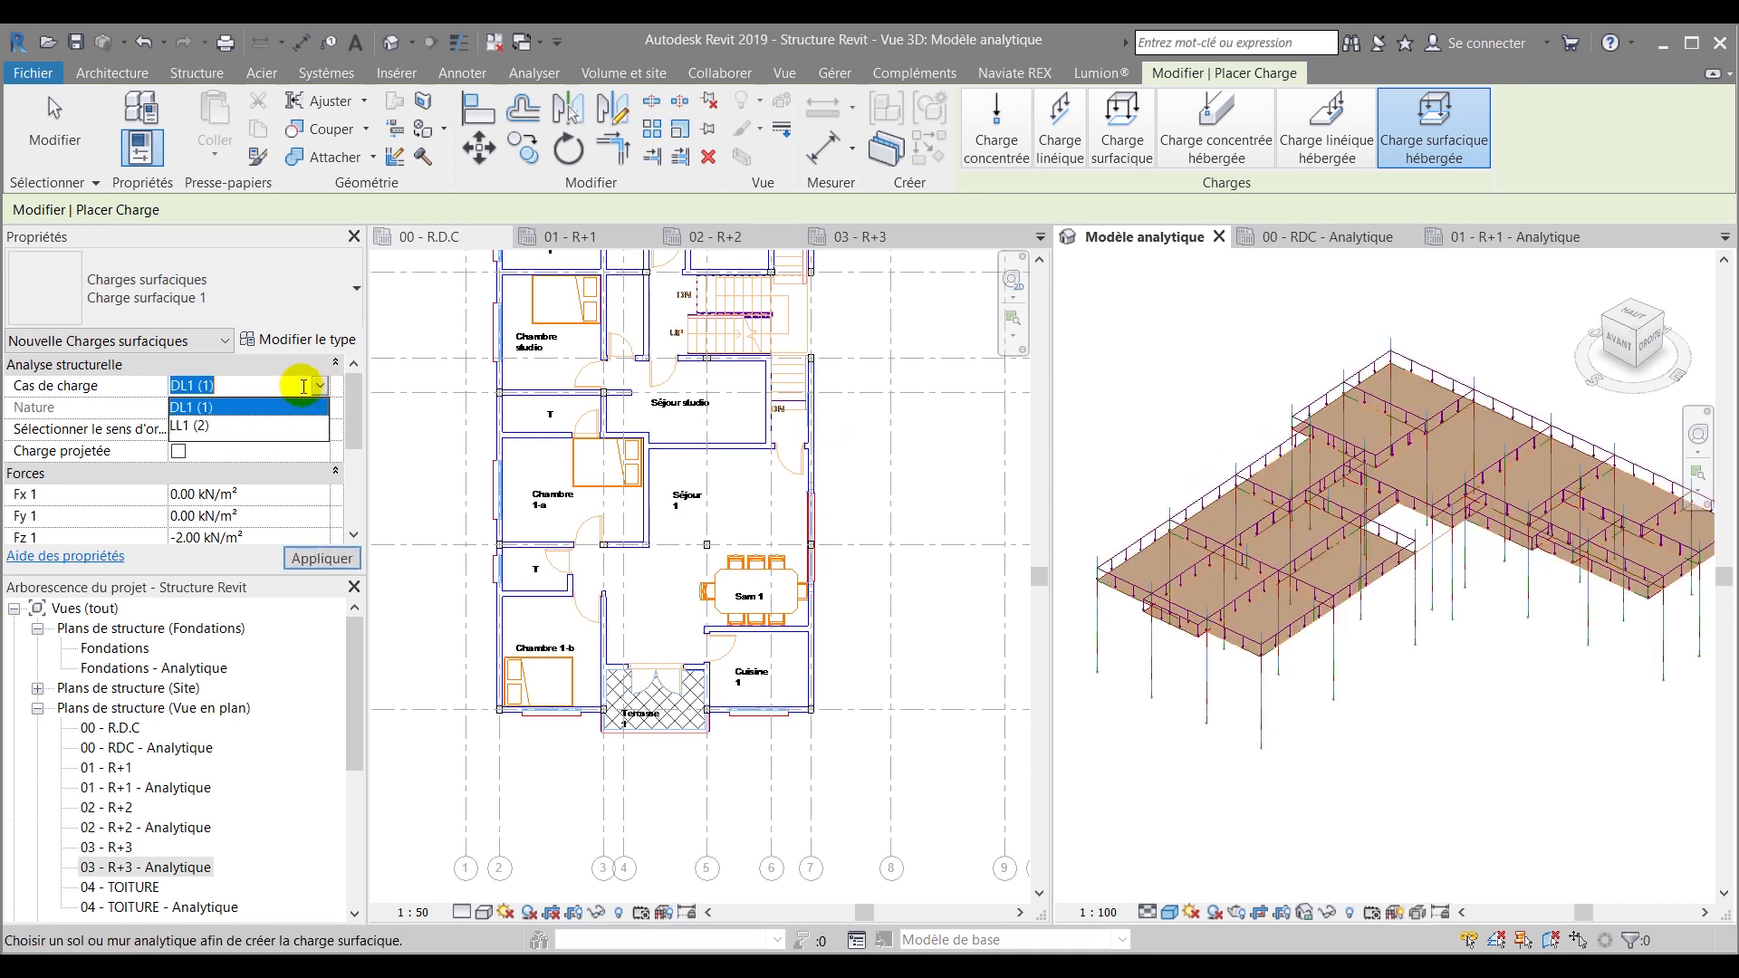
{"action": "left_click", "coordinate": [193, 422]}
{"action": "scroll", "coordinate": [258, 514], "scroll_direction": "down", "scroll_amount": 2}
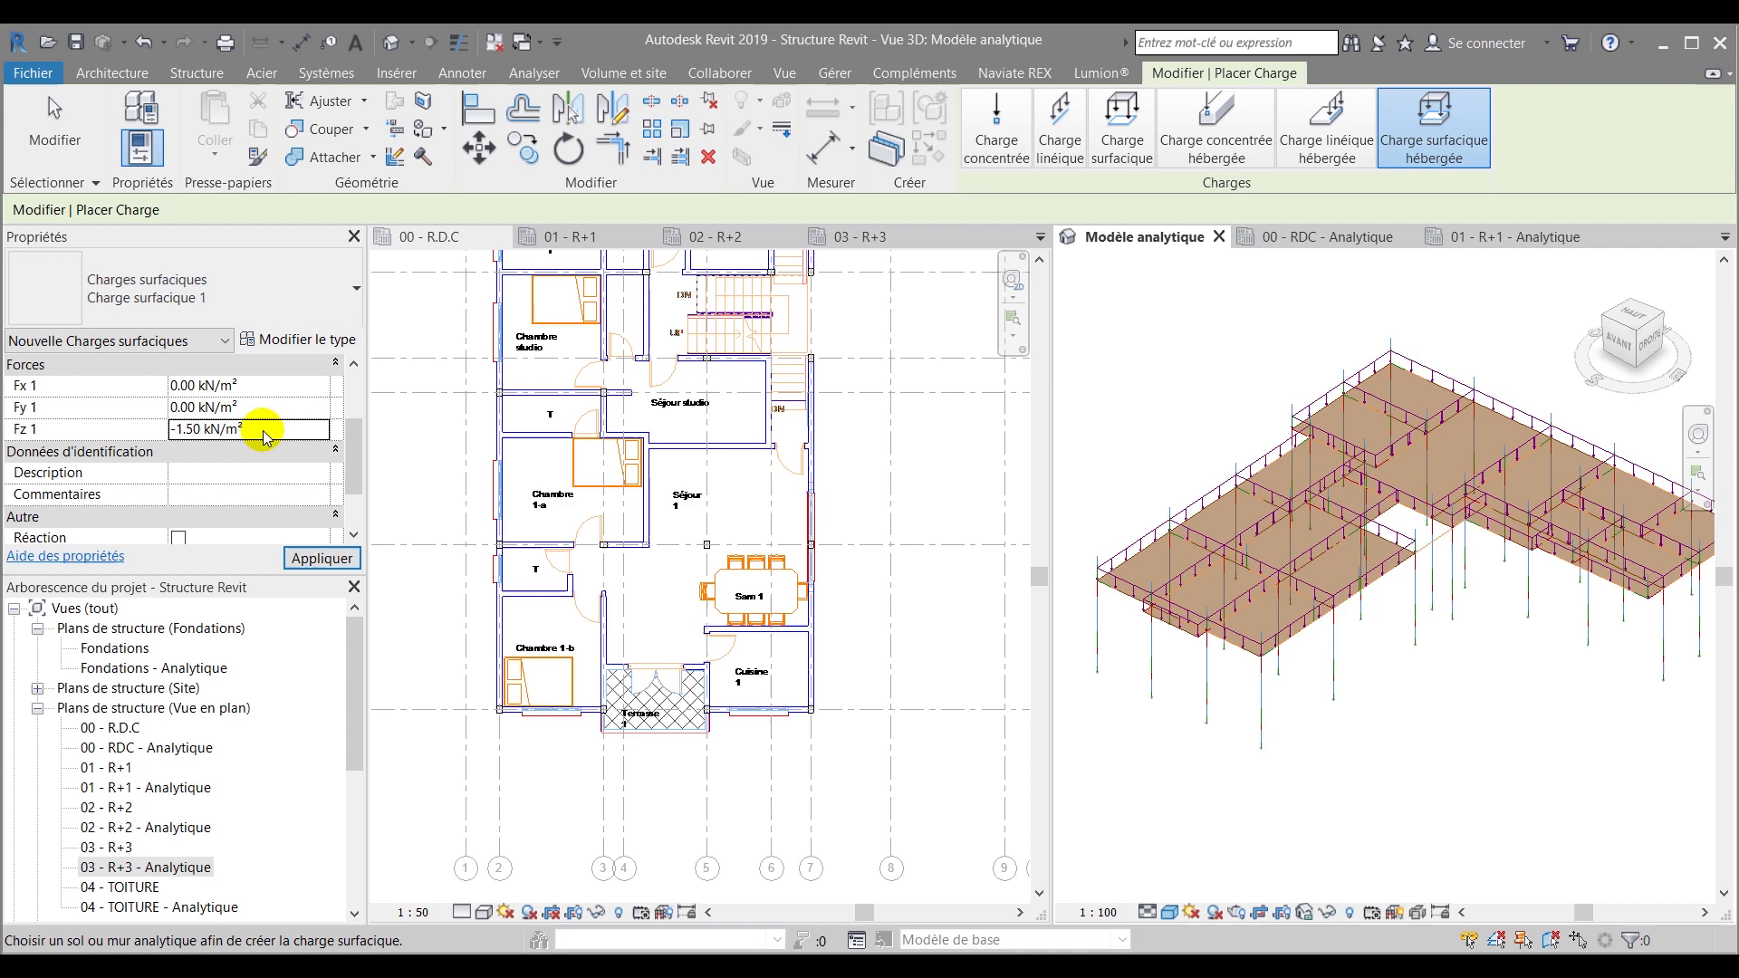
Place the hosted LL1 area loads on the ground-floor analytical slabs in the 3D view
{"action": "scroll", "coordinate": [1146, 534], "scroll_direction": "up", "scroll_amount": 4}
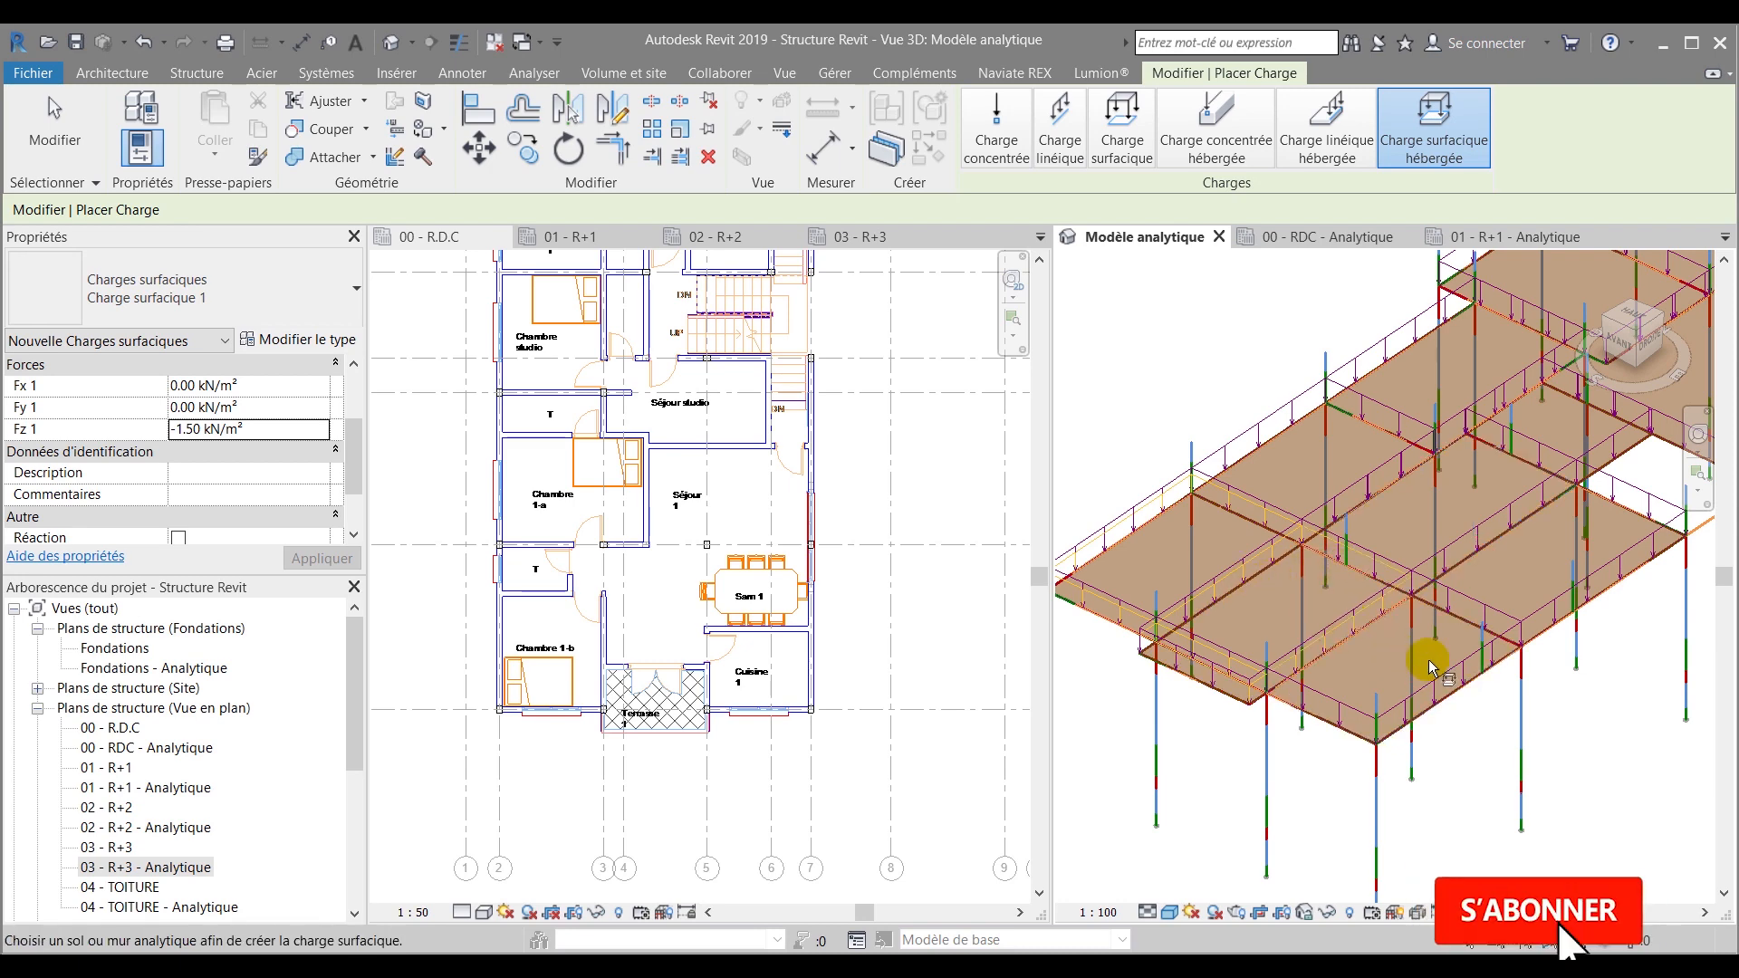
{"action": "left_click", "coordinate": [1457, 686]}
{"action": "scroll", "coordinate": [1143, 668], "scroll_direction": "down", "scroll_amount": 2}
{"action": "scroll", "coordinate": [1492, 594], "scroll_direction": "up", "scroll_amount": 2}
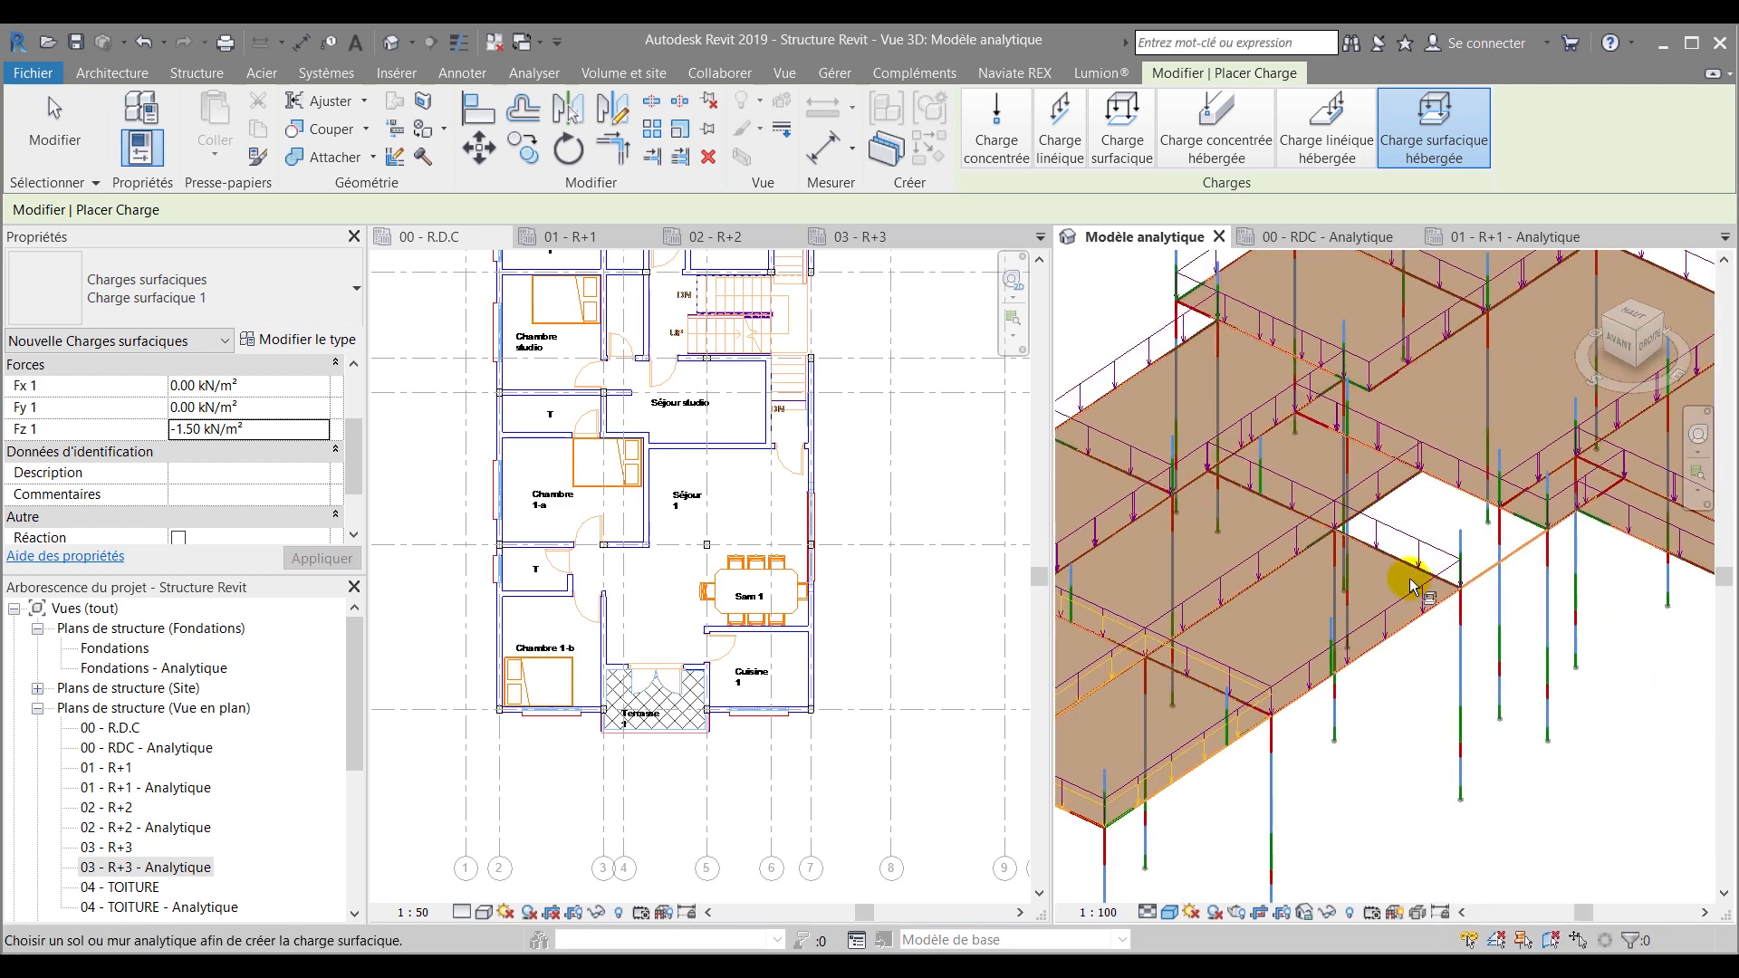
{"action": "scroll", "coordinate": [1100, 500], "scroll_direction": "down", "scroll_amount": 2}
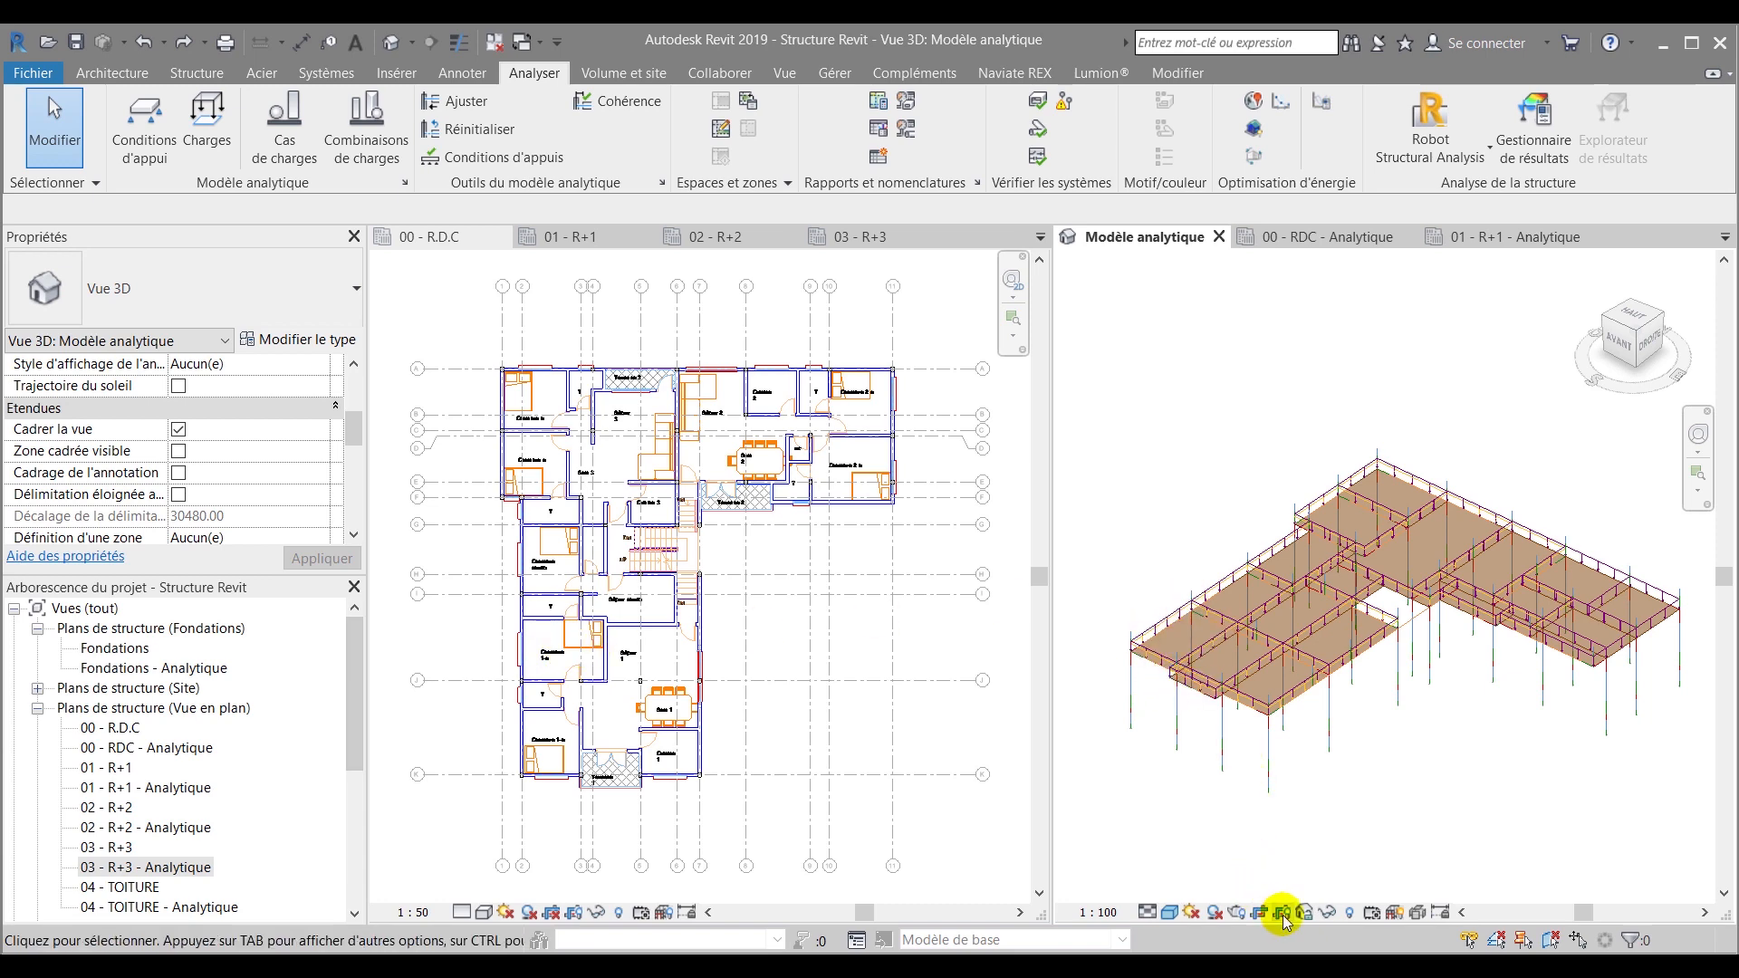
Reveal the hidden elements in the analytical 3D view and raise the section box's upper face to include the R+1 floor
{"action": "left_click", "coordinate": [1349, 913]}
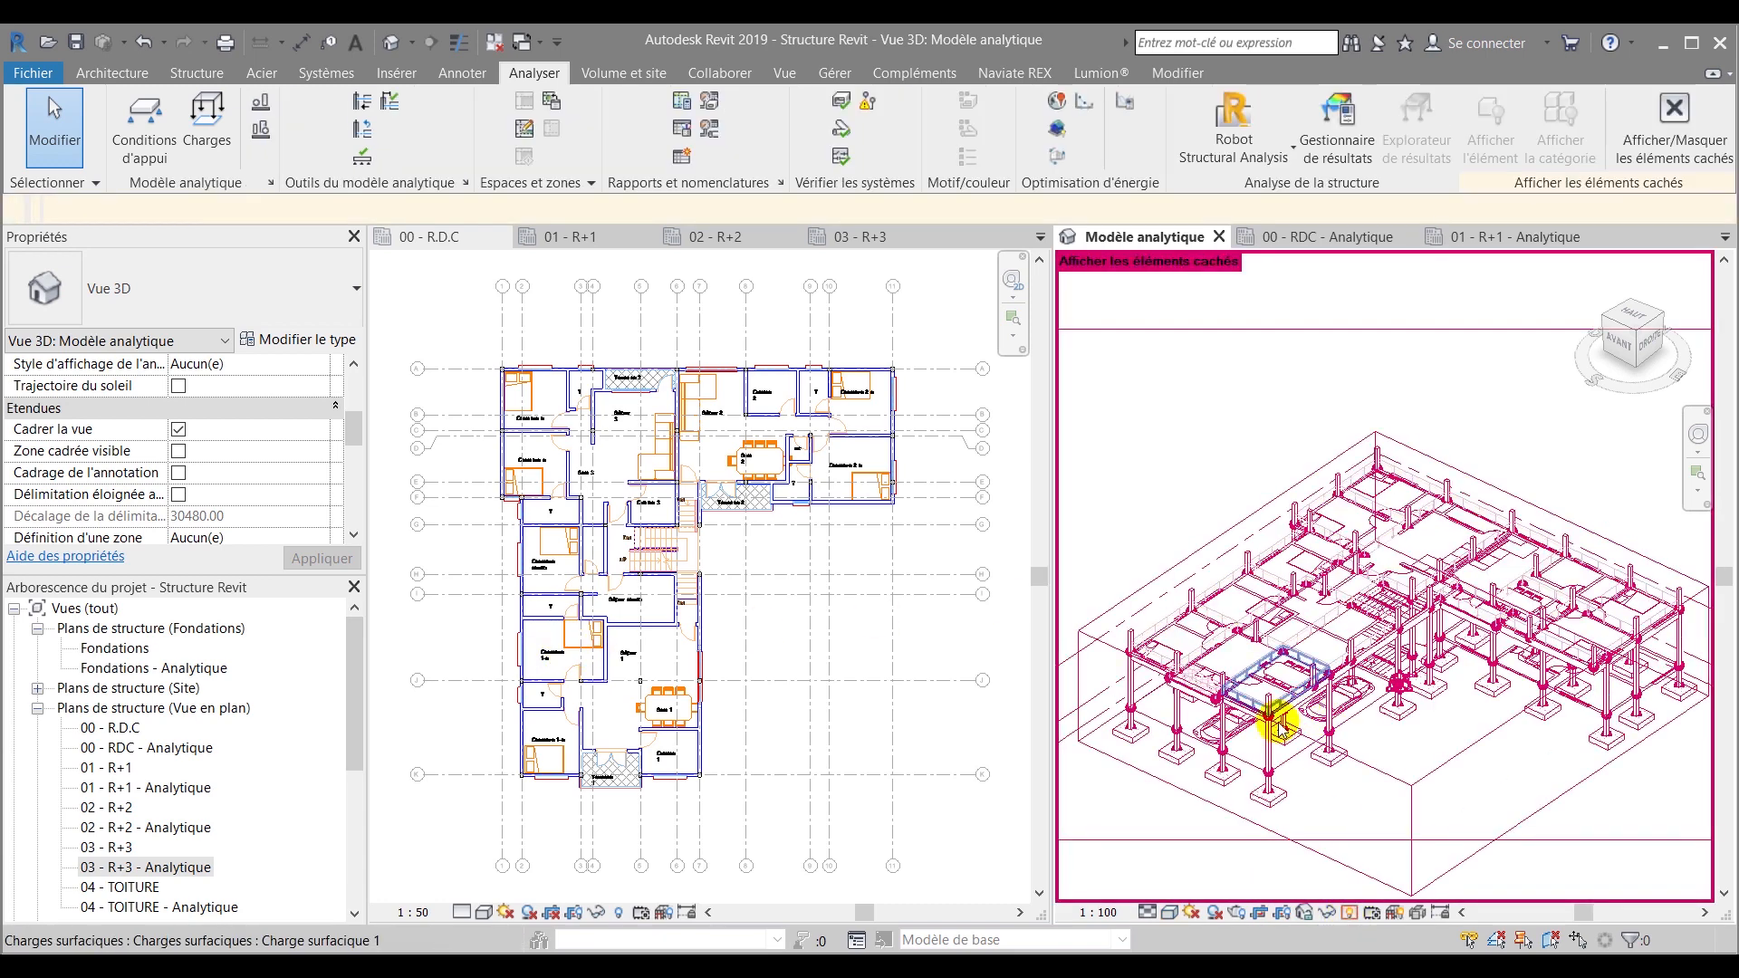
{"action": "left_click", "coordinate": [1177, 656]}
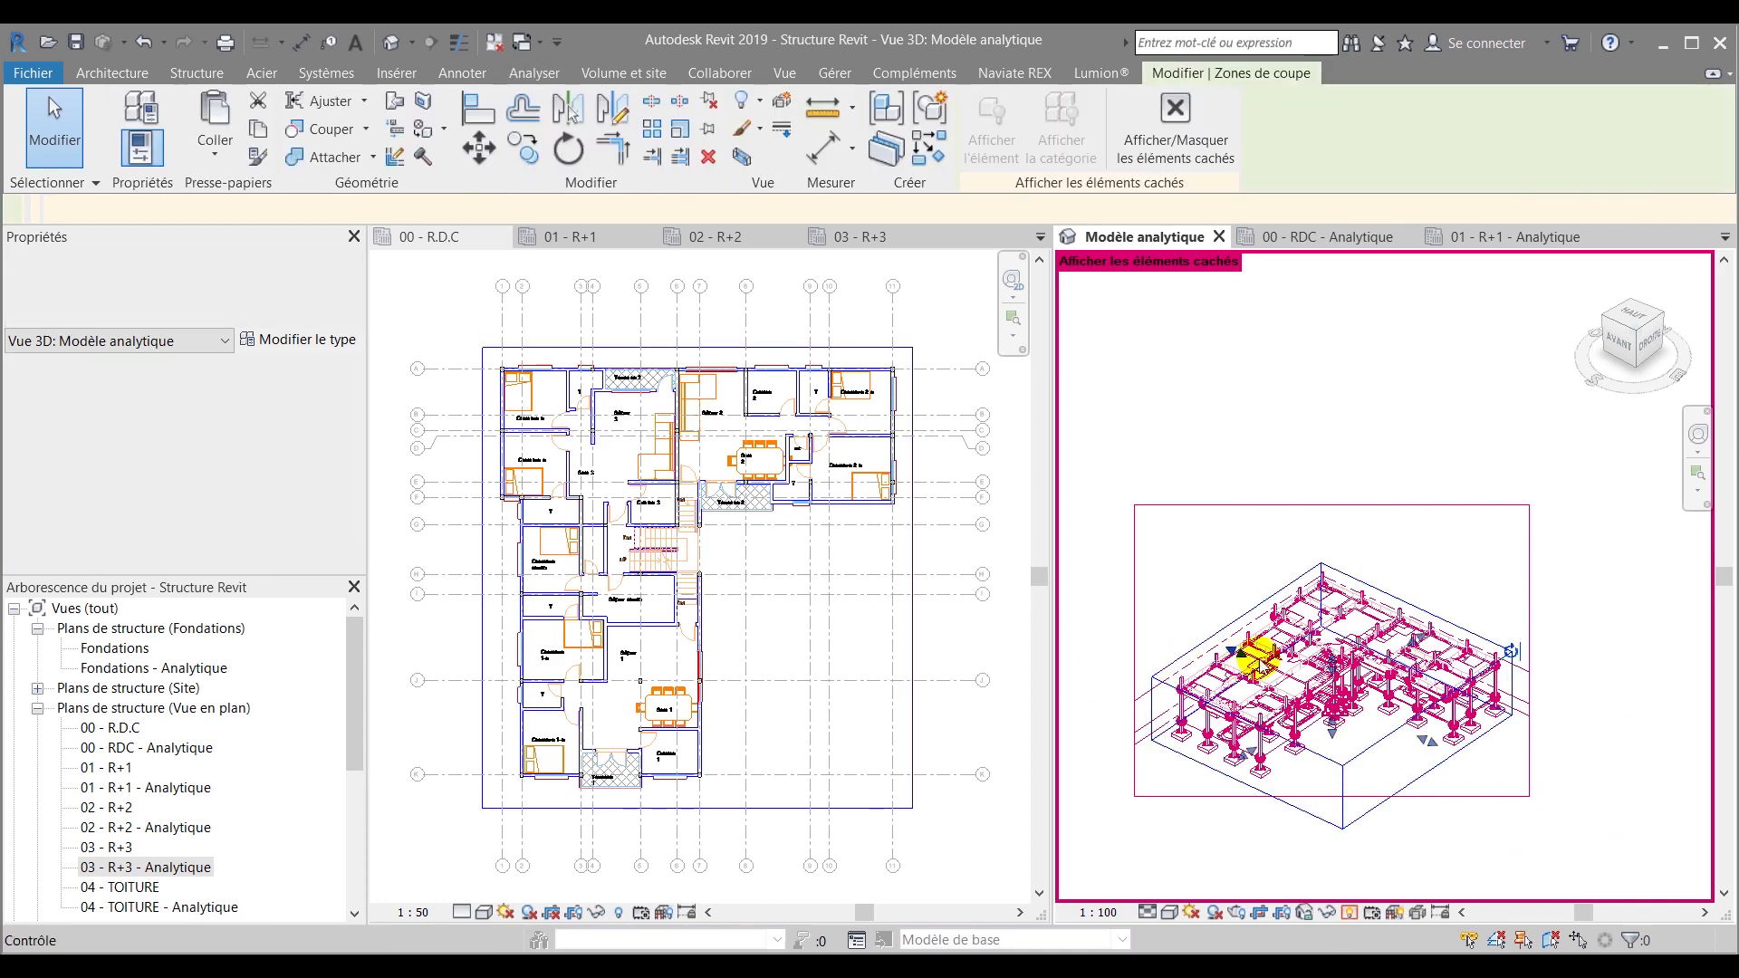
{"action": "left_click_drag", "start_coordinate": [1340, 647], "coordinate": [1338, 493]}
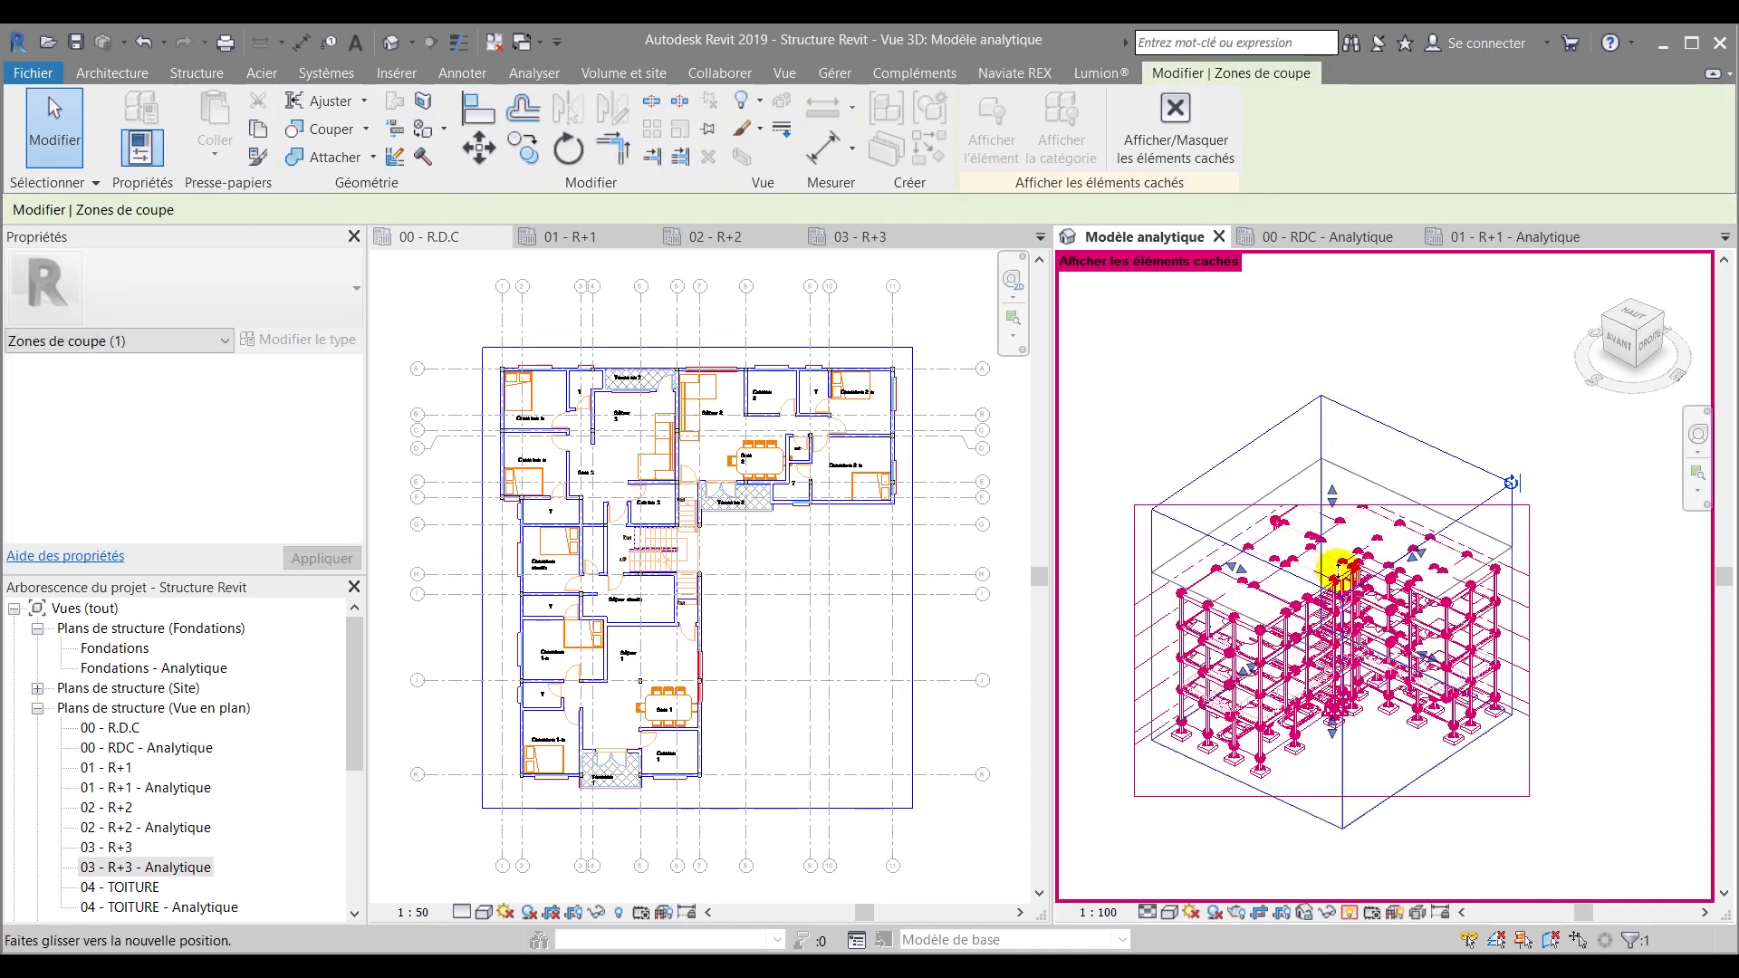
{"action": "left_click_drag", "start_coordinate": [1342, 617], "coordinate": [1337, 624]}
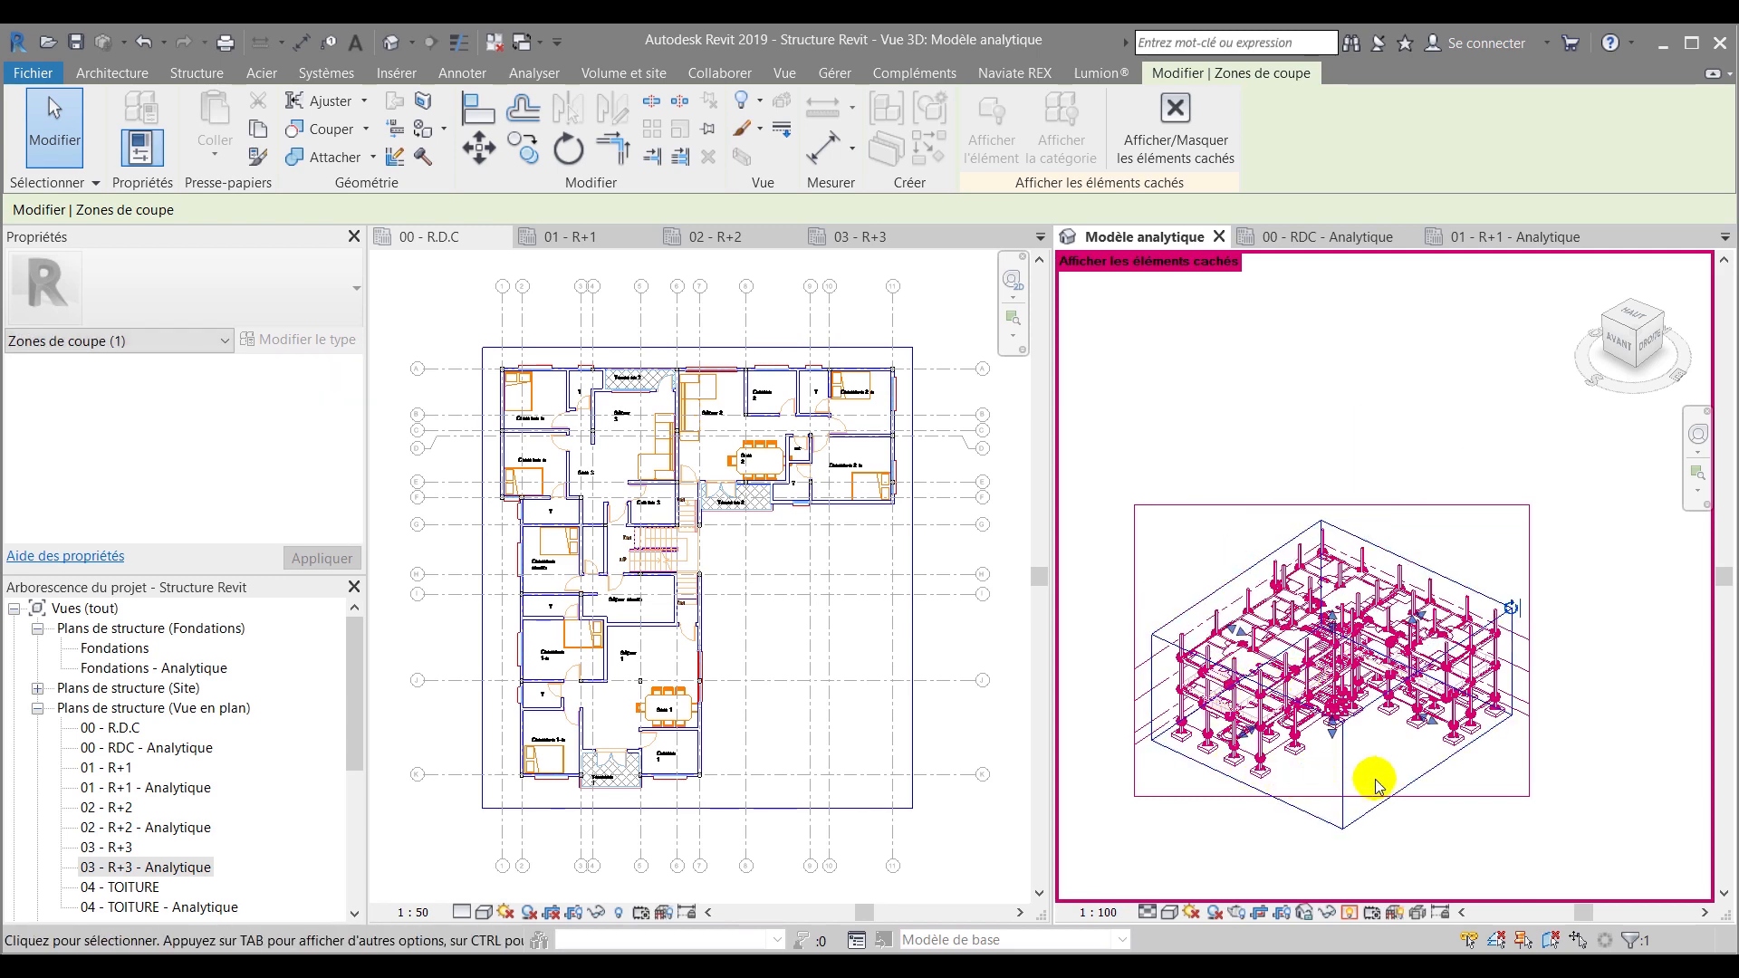
Raise the section box's lower face above the foundations, keeping both floor levels inside, and leave the hidden-elements display
{"action": "middle_click_drag", "start_coordinate": [1467, 772], "coordinate": [1414, 687], "text": "shift"}
{"action": "scroll", "coordinate": [1338, 735], "scroll_direction": "up", "scroll_amount": 3}
{"action": "scroll", "coordinate": [1338, 735], "scroll_direction": "up", "scroll_amount": 1}
{"action": "left_click_drag", "start_coordinate": [1329, 743], "coordinate": [1315, 634]}
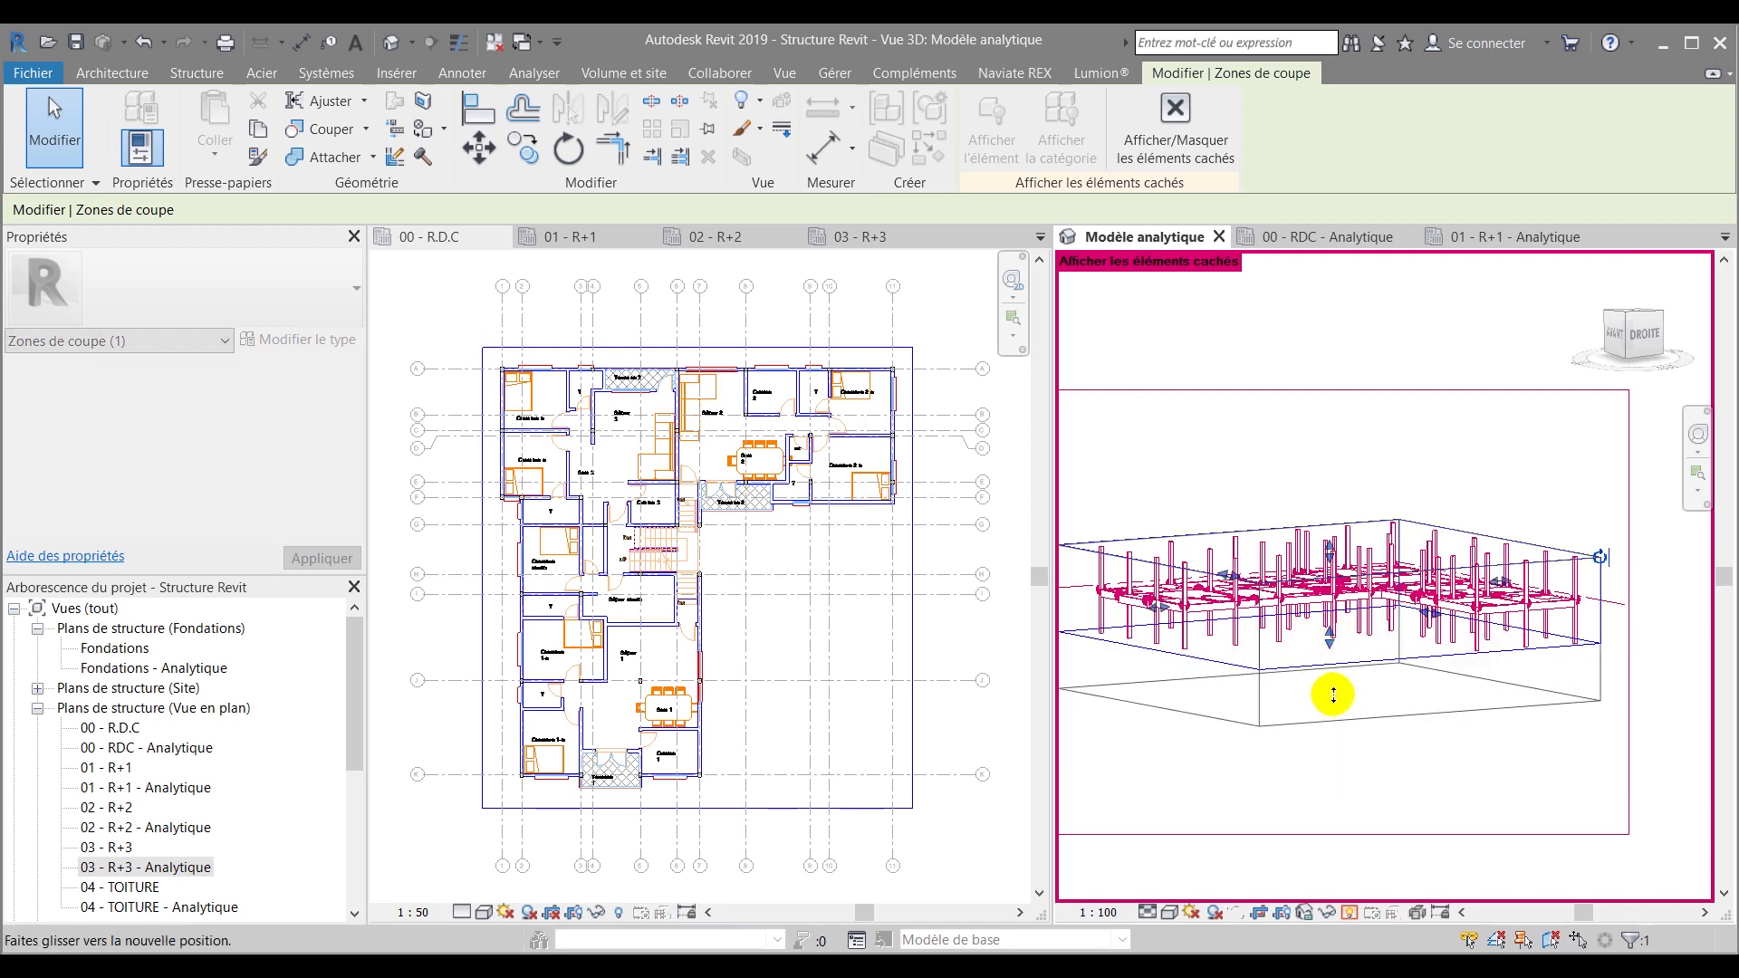
{"action": "left_click_drag", "start_coordinate": [1333, 694], "coordinate": [1331, 692]}
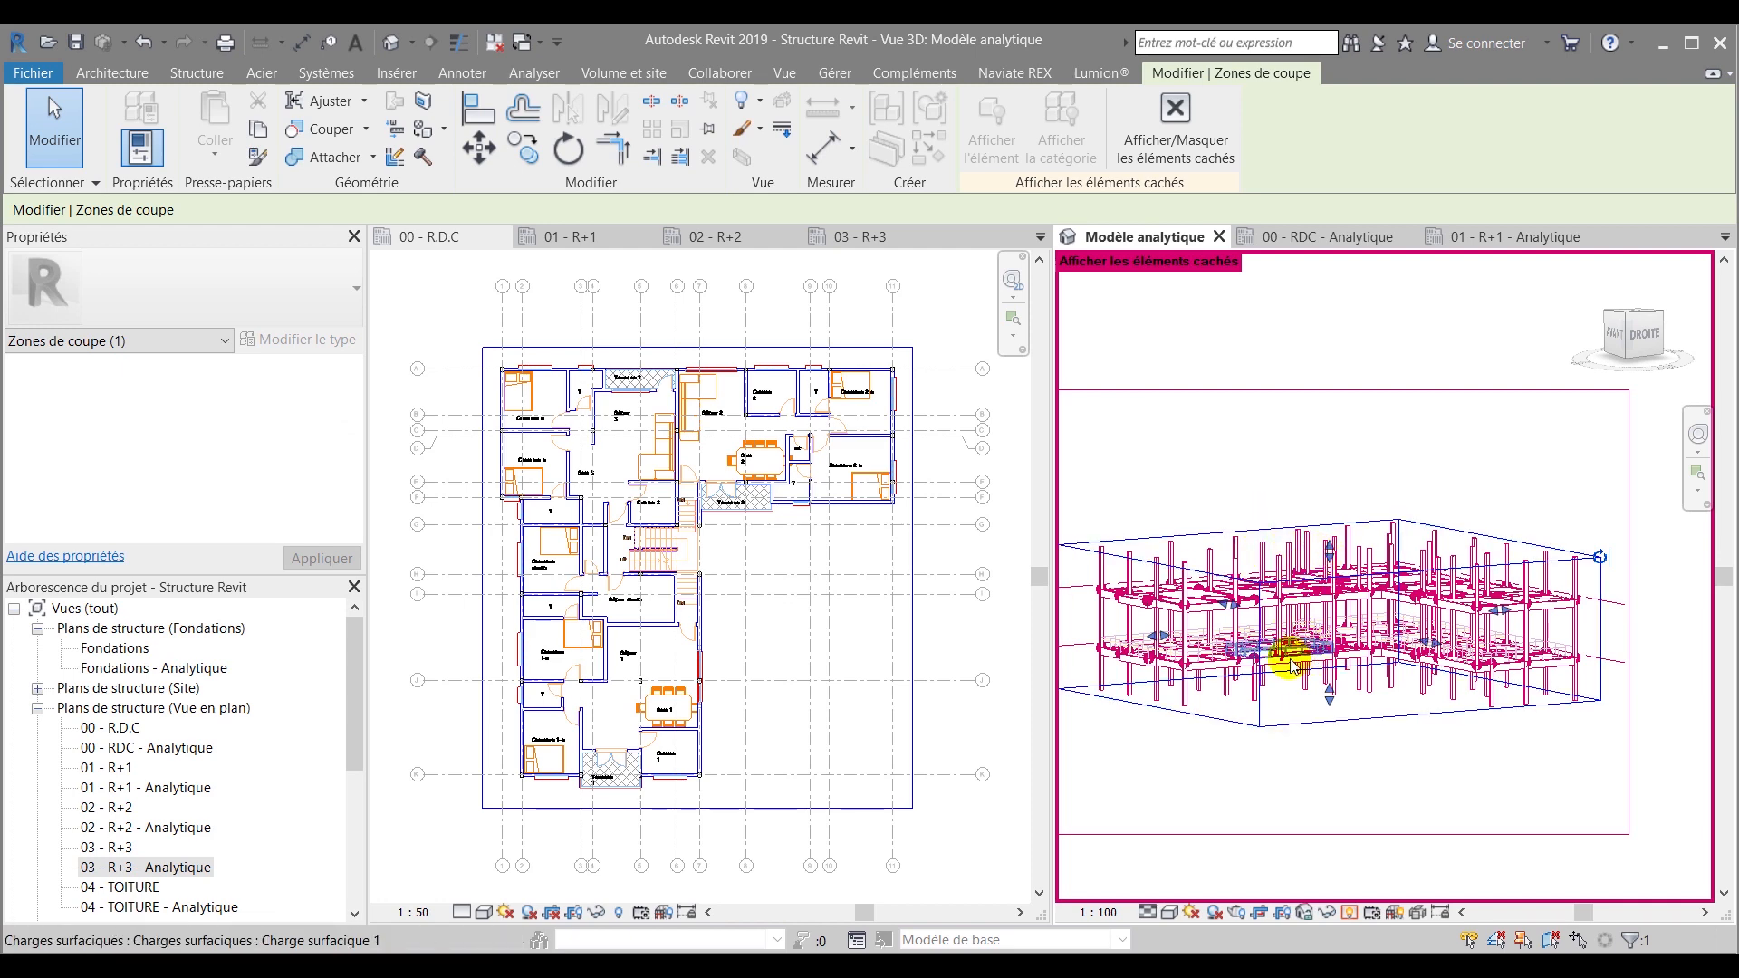
{"action": "left_click", "coordinate": [1149, 450]}
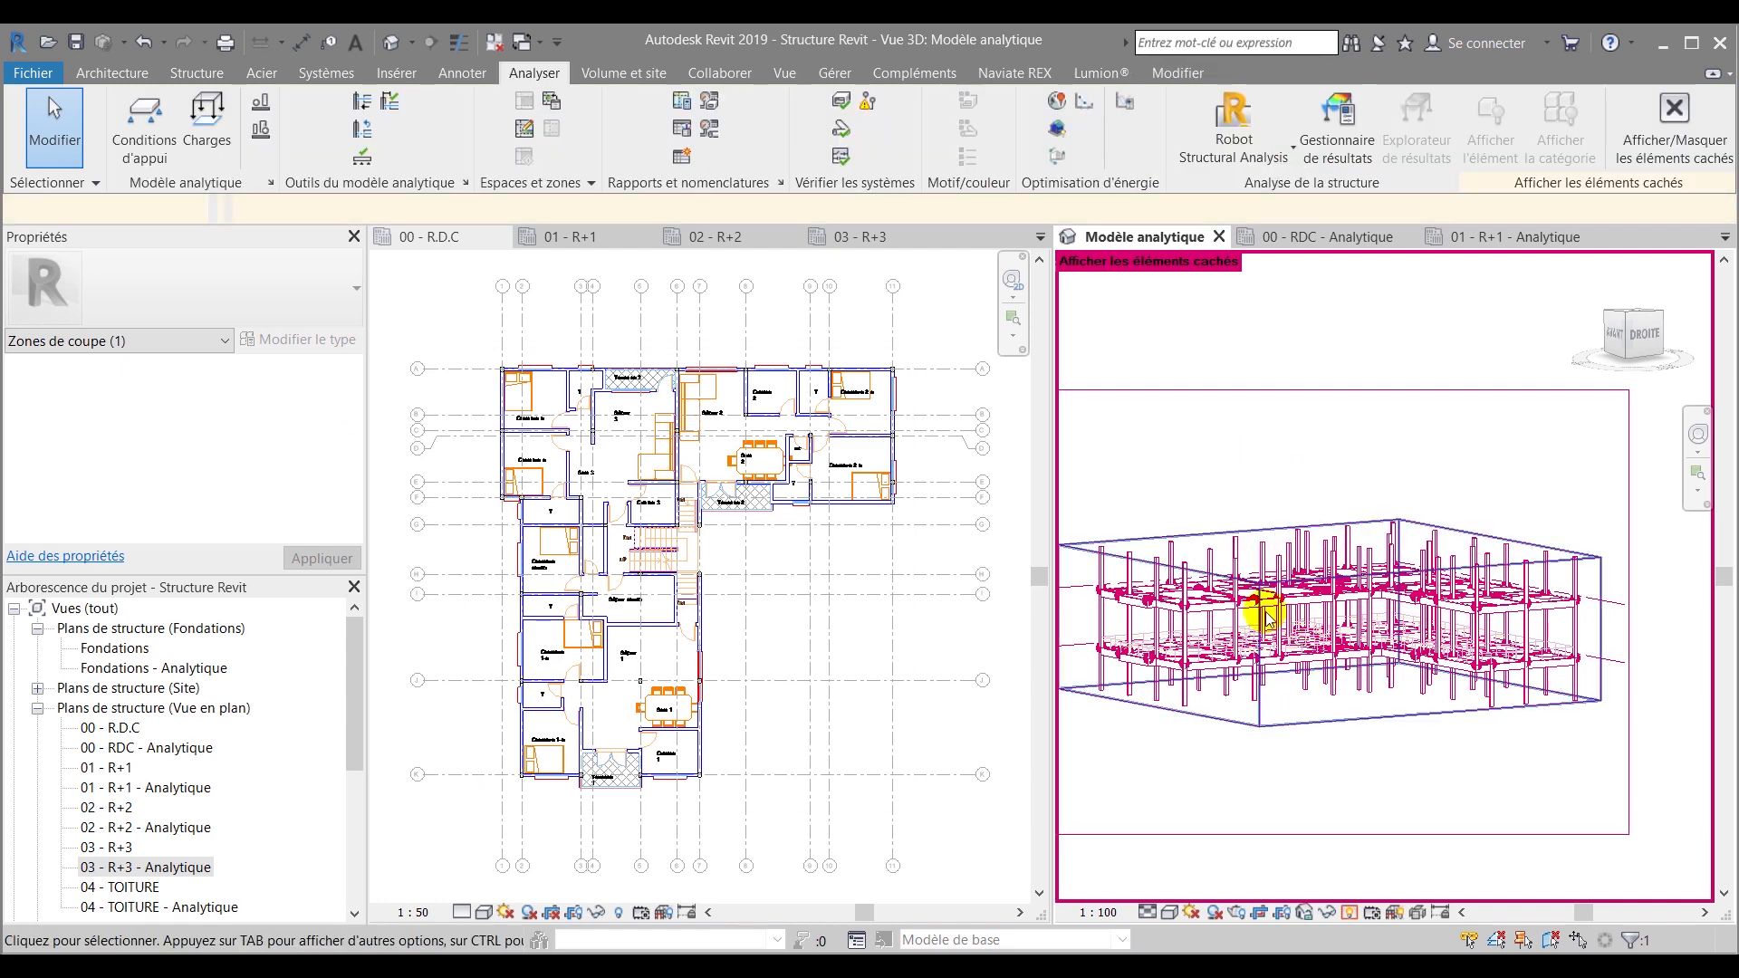
{"action": "left_click", "coordinate": [1347, 910]}
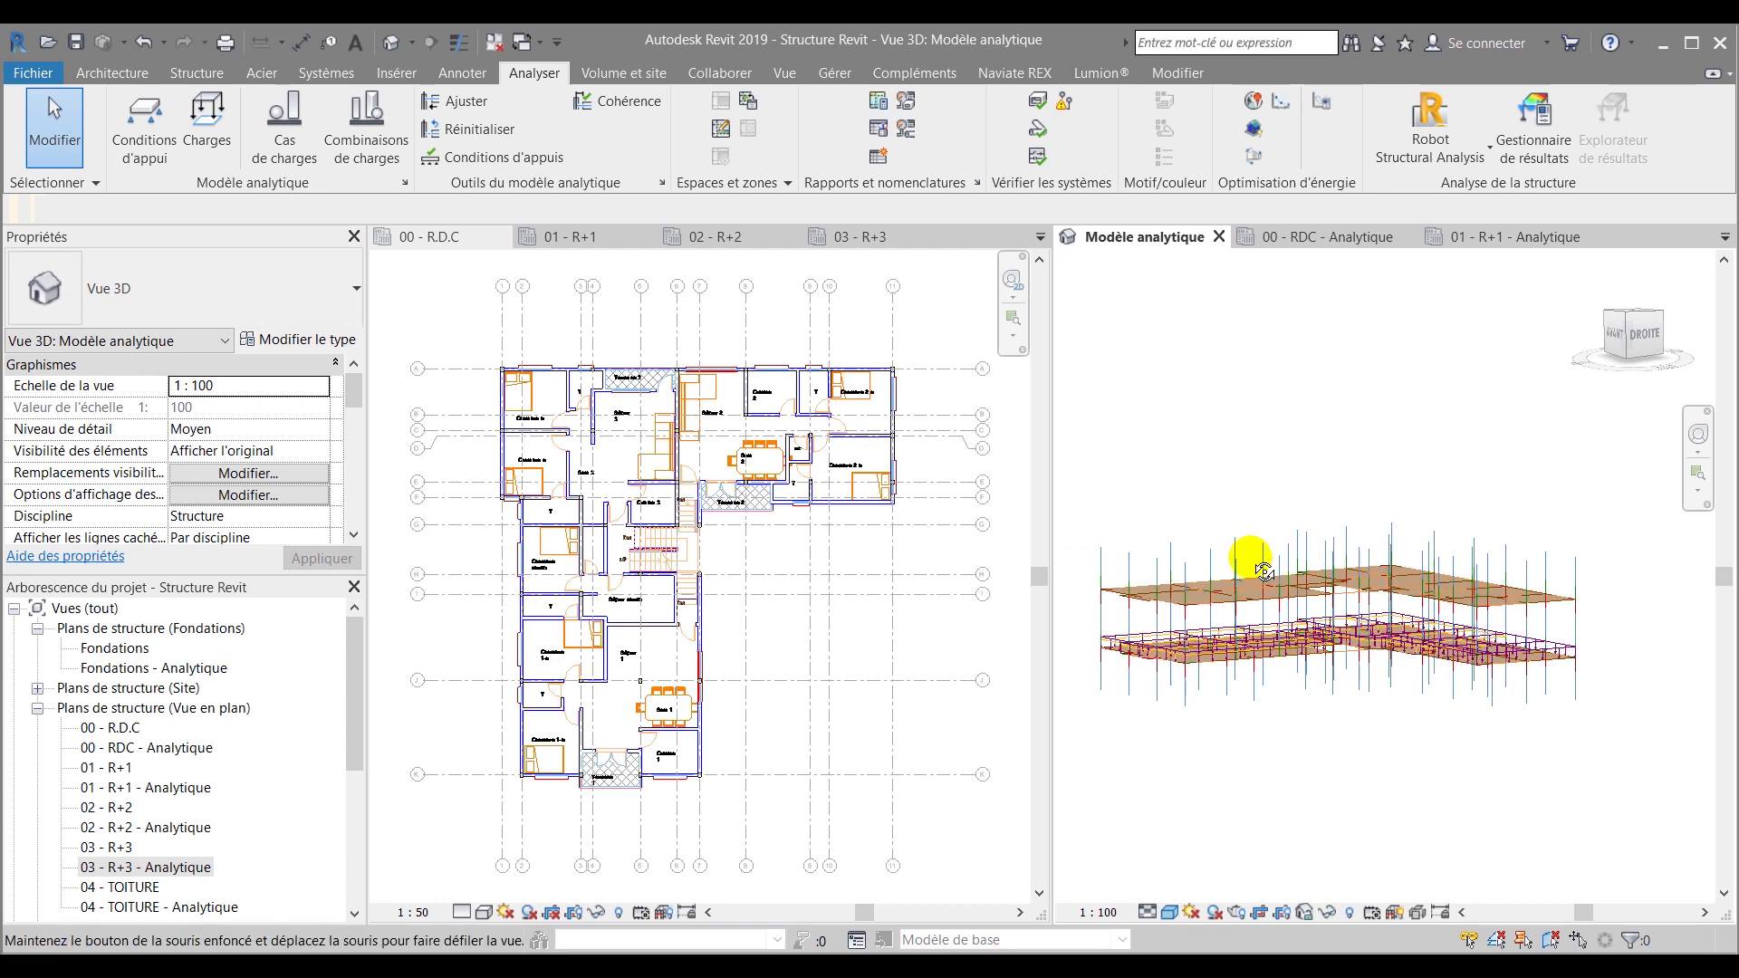
{"action": "middle_click_drag", "start_coordinate": [1263, 570], "coordinate": [1225, 572], "text": "shift"}
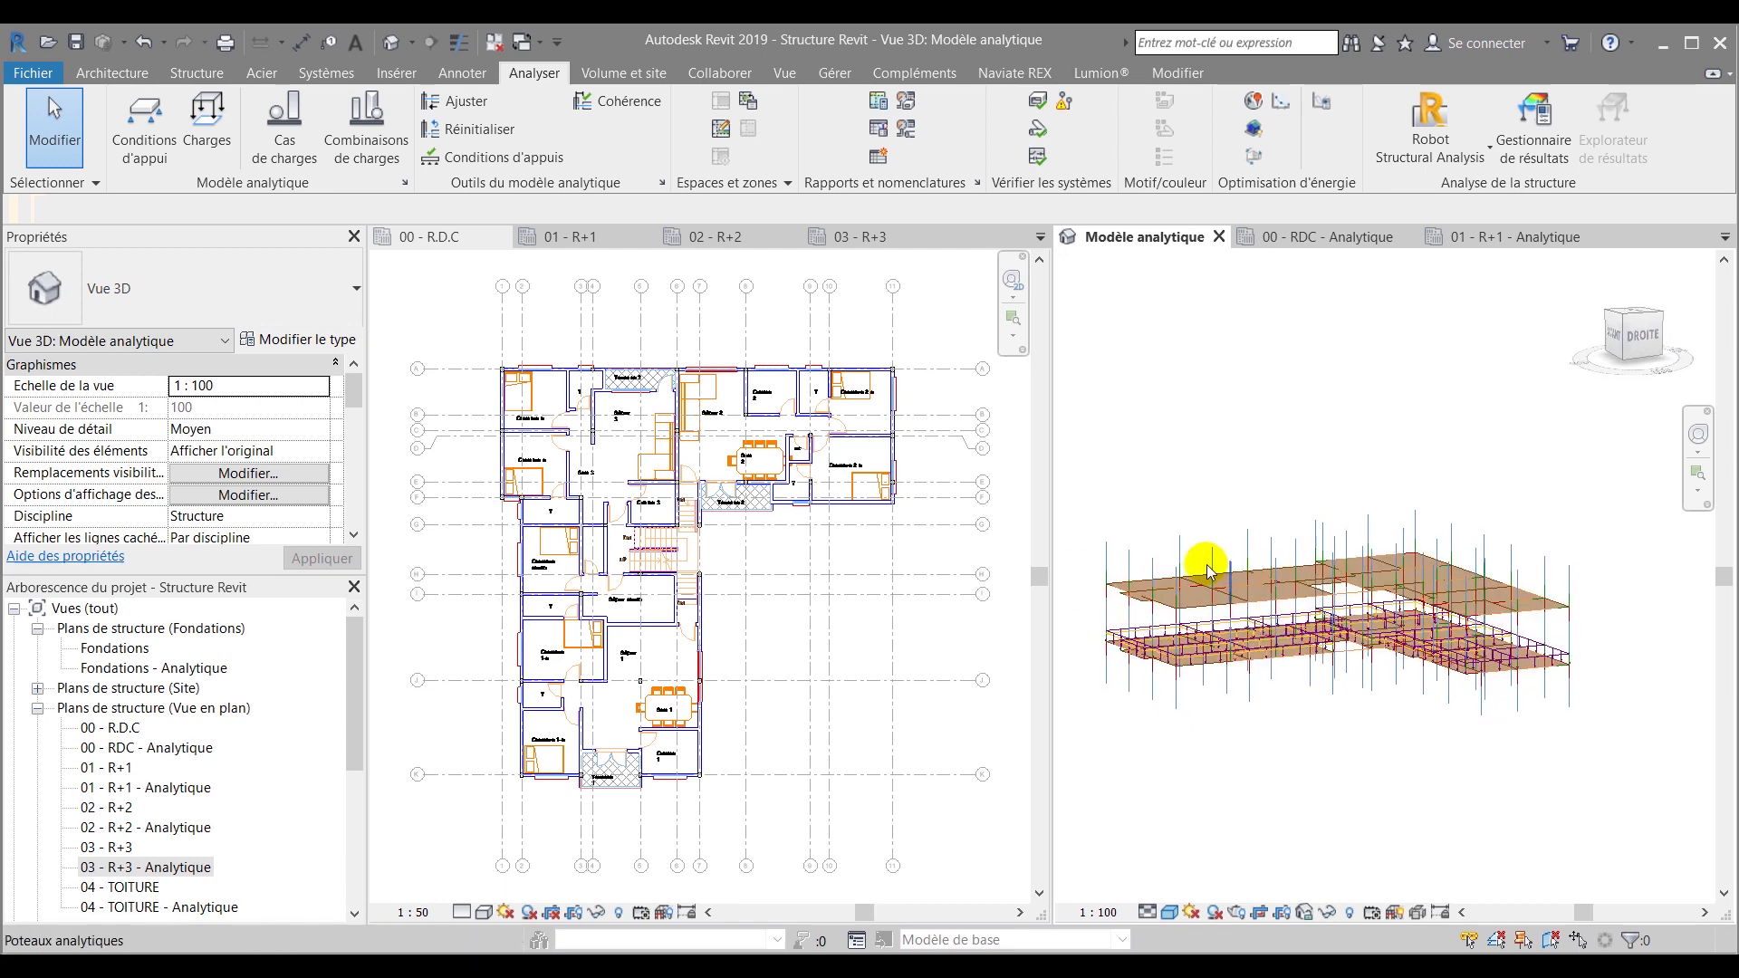
Open the 01 - R+1 structural plan around Chambre studio and Chambre 1-a
{"action": "left_click", "coordinate": [441, 389]}
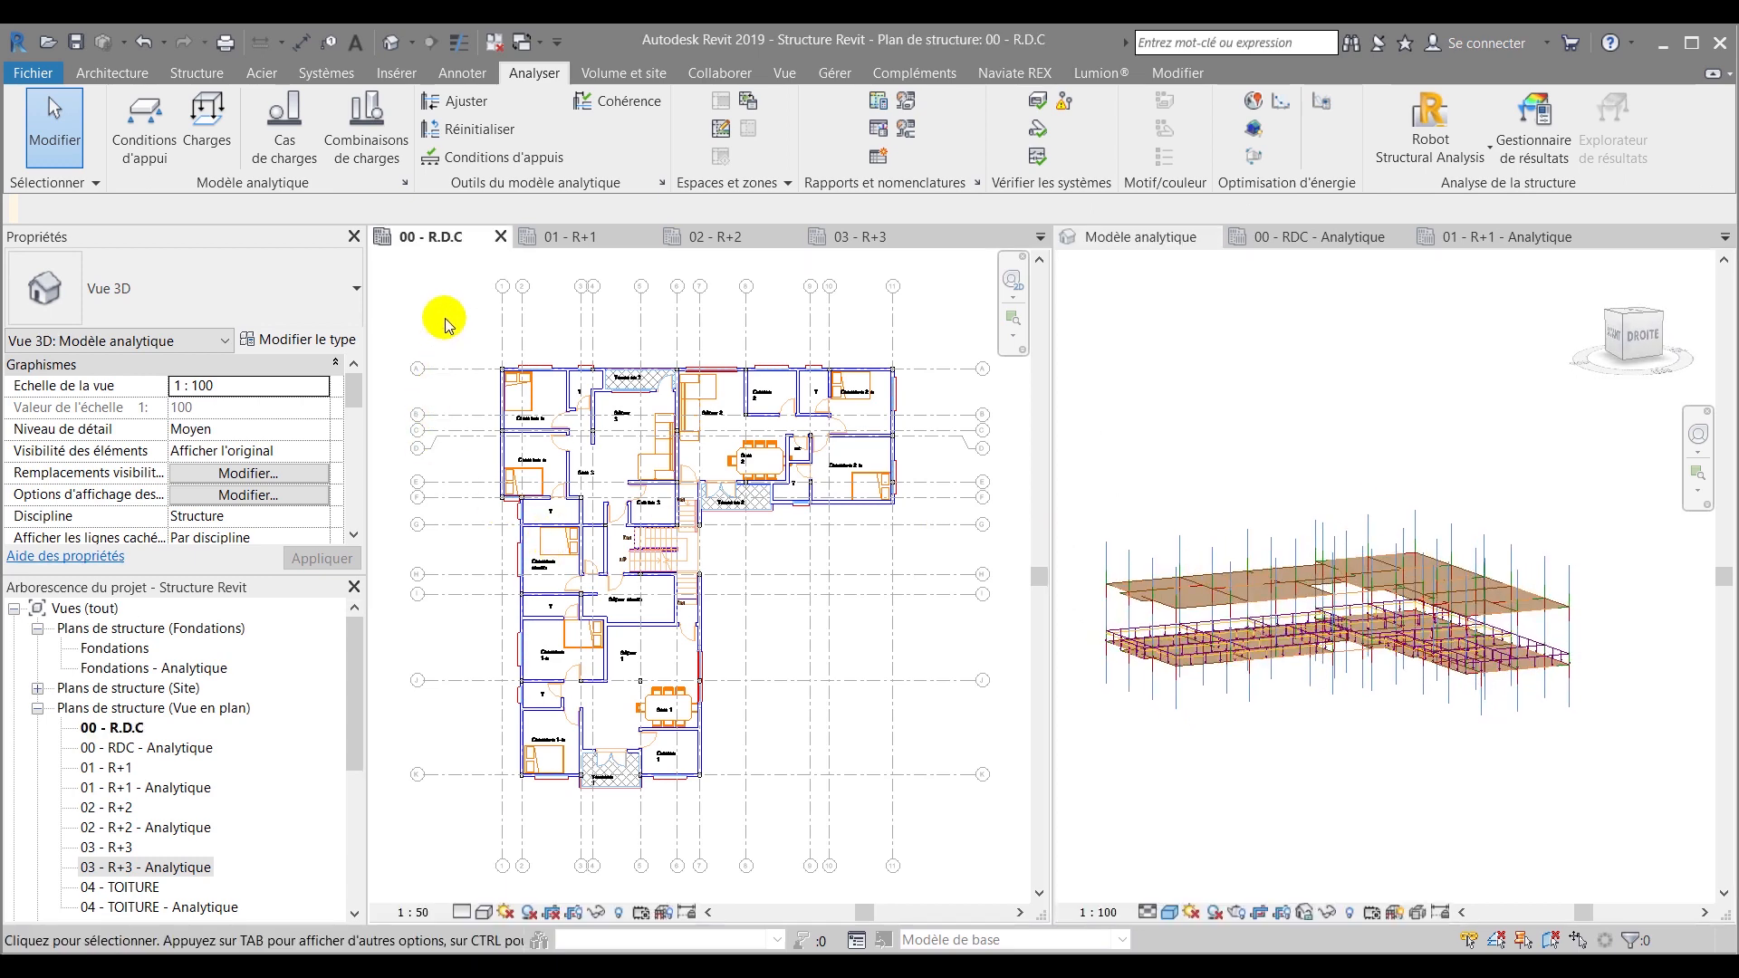
{"action": "left_click", "coordinate": [557, 239]}
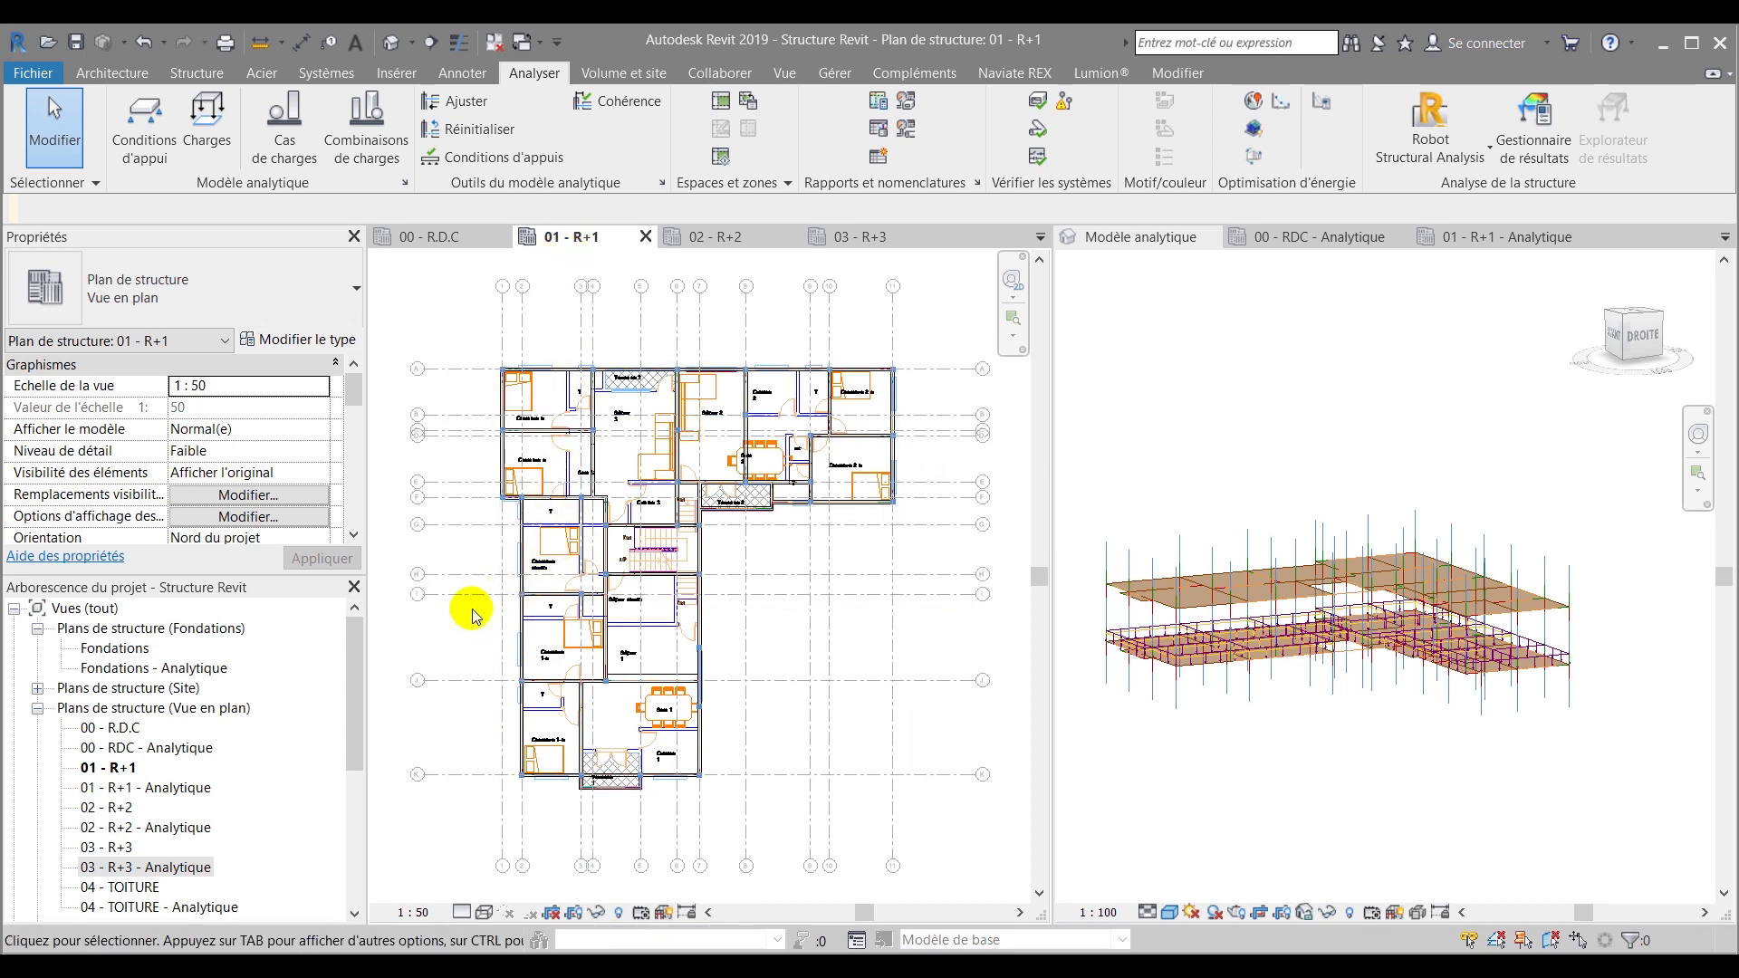
{"action": "scroll", "coordinate": [472, 611], "scroll_direction": "up", "scroll_amount": 3}
{"action": "scroll", "coordinate": [601, 454], "scroll_direction": "up", "scroll_amount": 1}
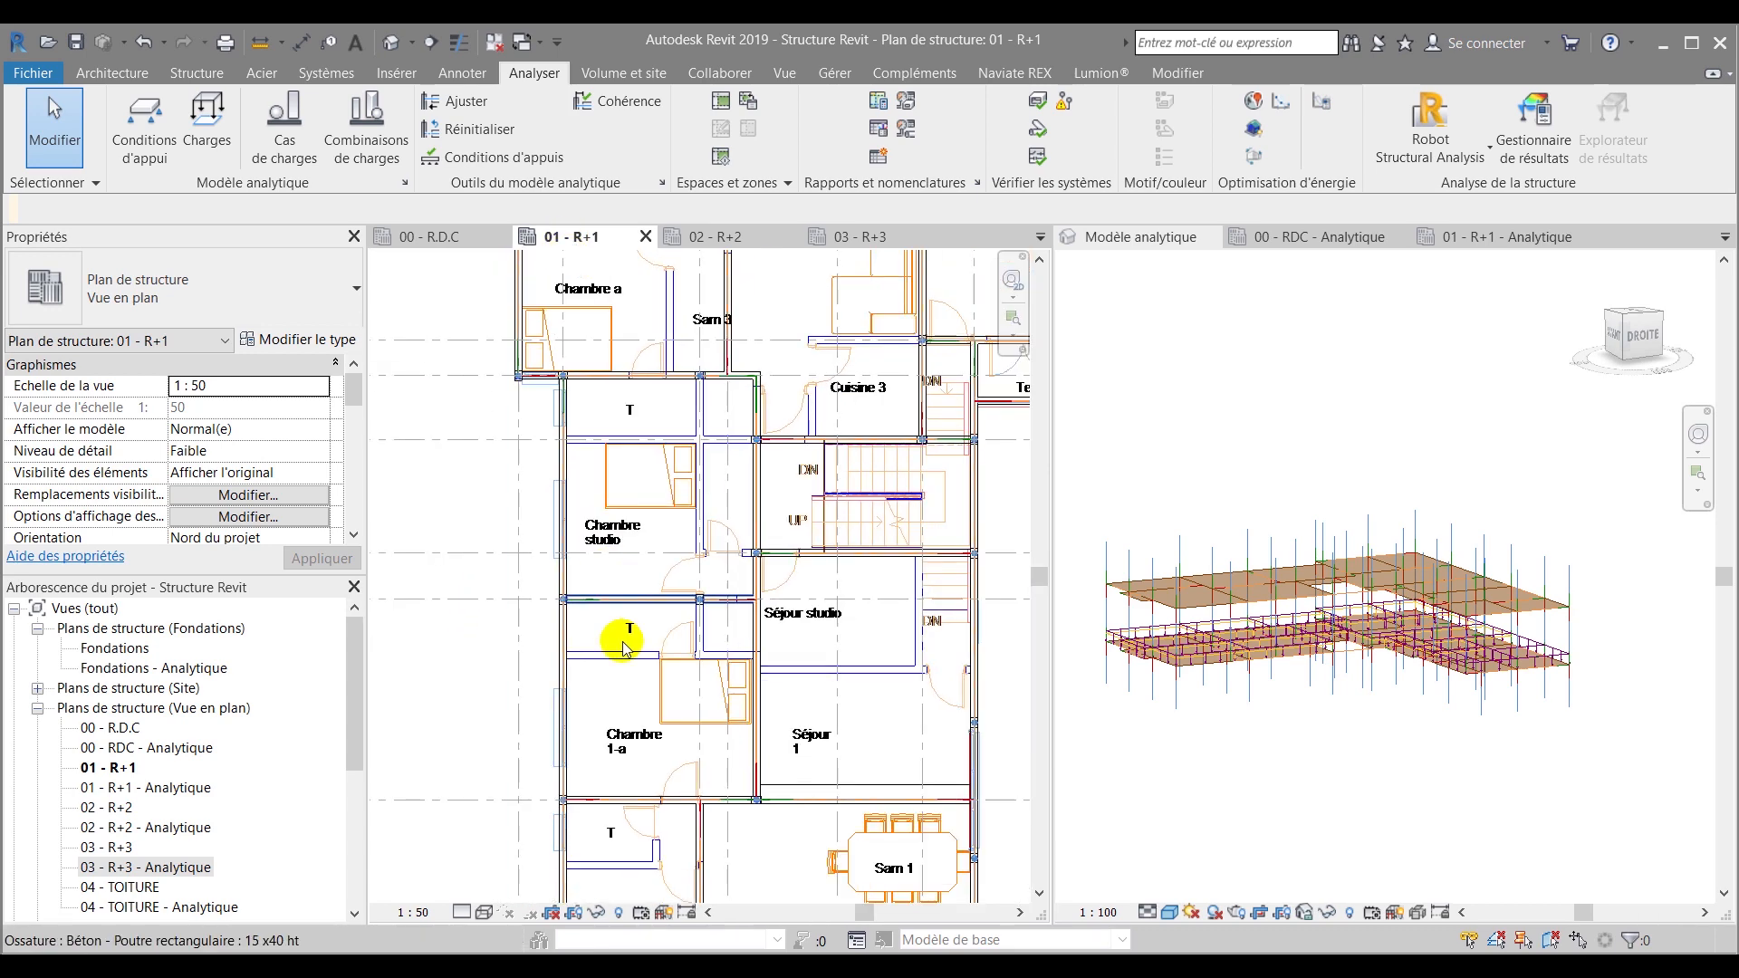
Hide the analytical model in the 01 - R+1 plan and show it again
{"action": "left_click", "coordinate": [663, 913]}
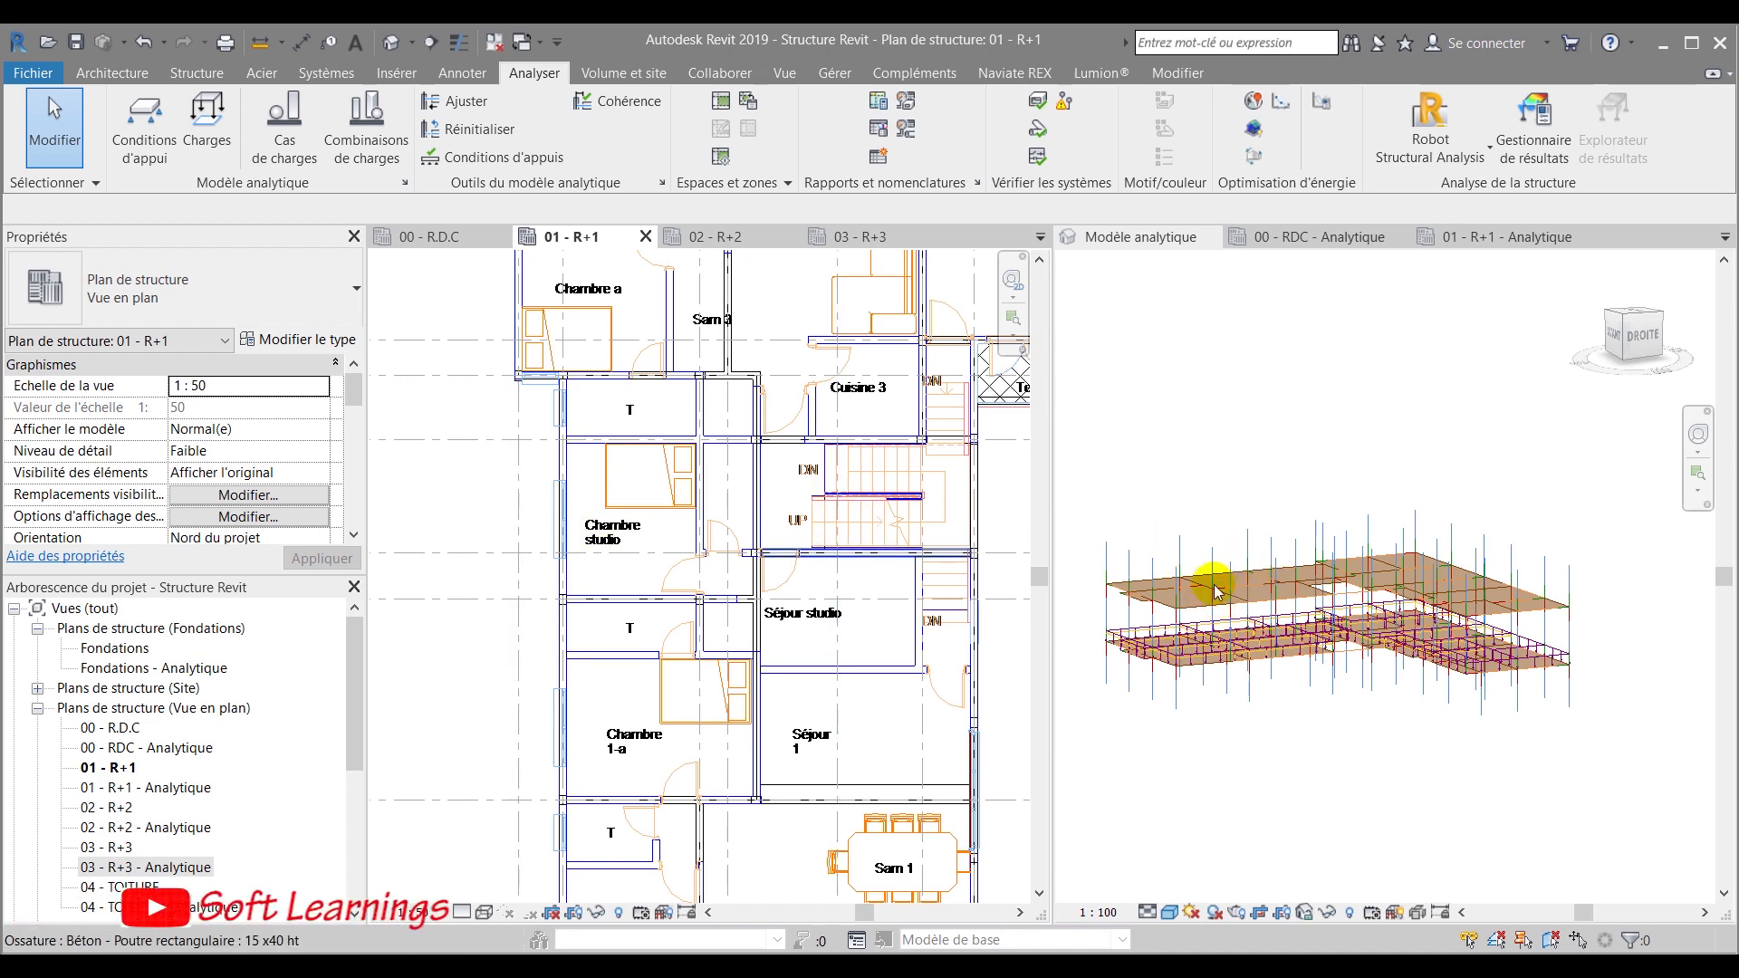
{"action": "scroll", "coordinate": [427, 503], "scroll_direction": "down", "scroll_amount": 3}
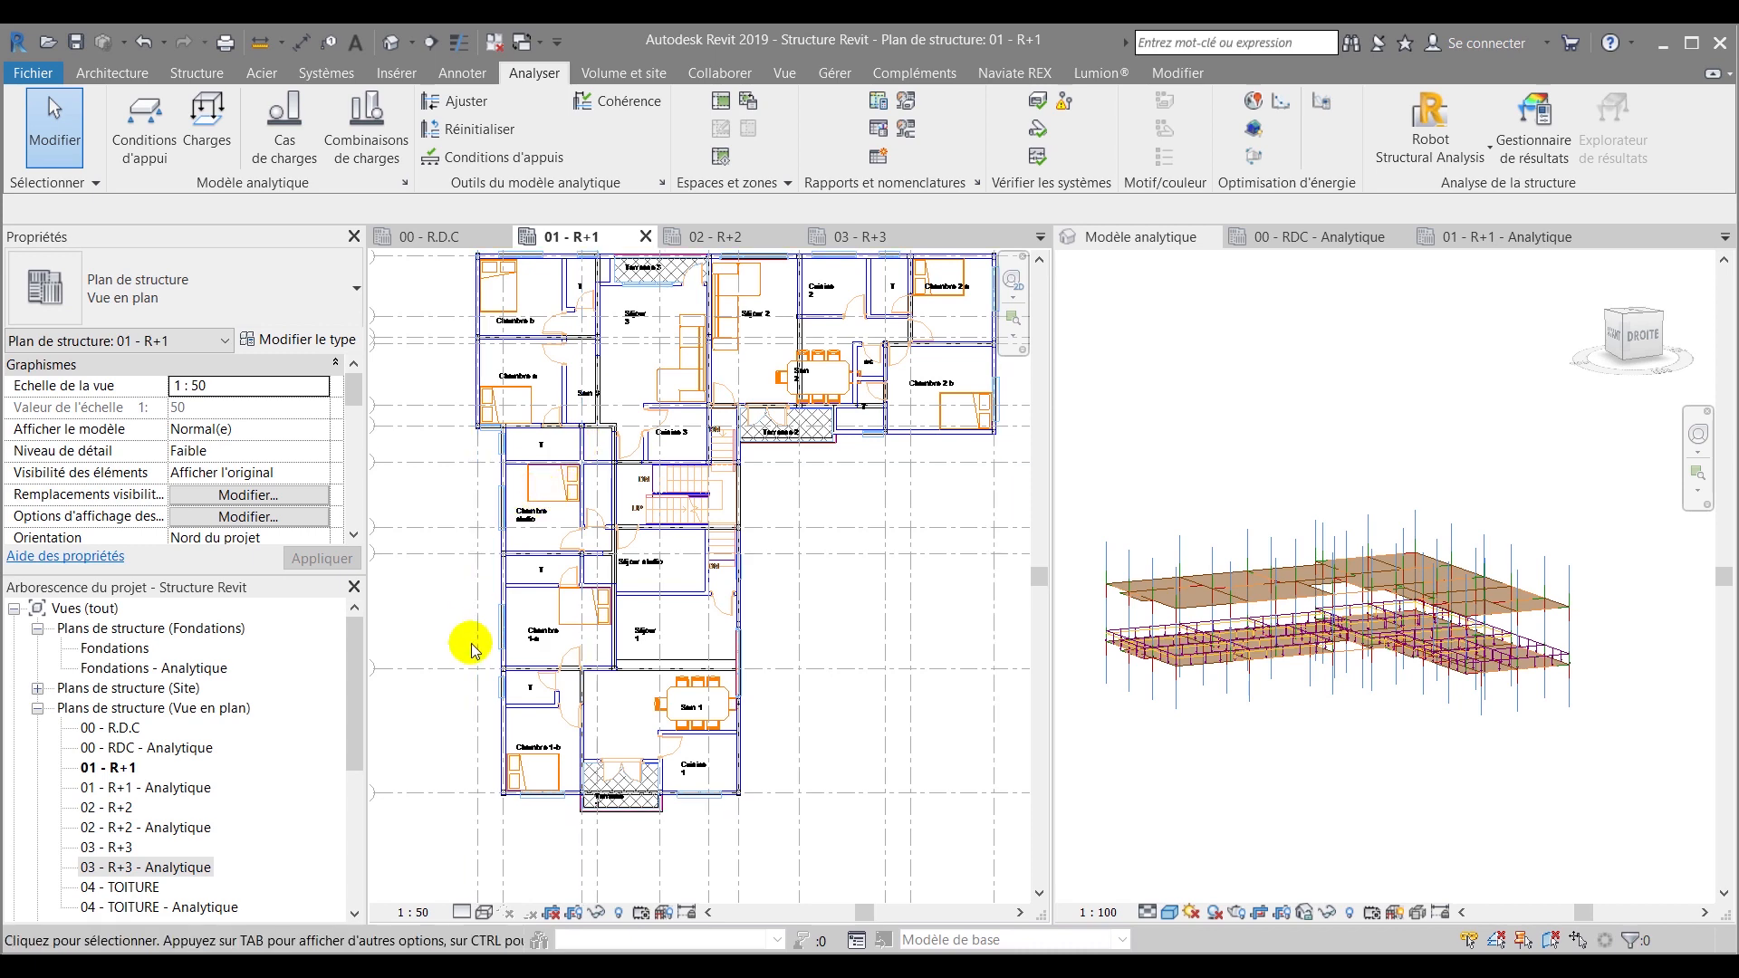
{"action": "scroll", "coordinate": [616, 820], "scroll_direction": "up", "scroll_amount": 2}
{"action": "scroll", "coordinate": [616, 819], "scroll_direction": "up", "scroll_amount": 1}
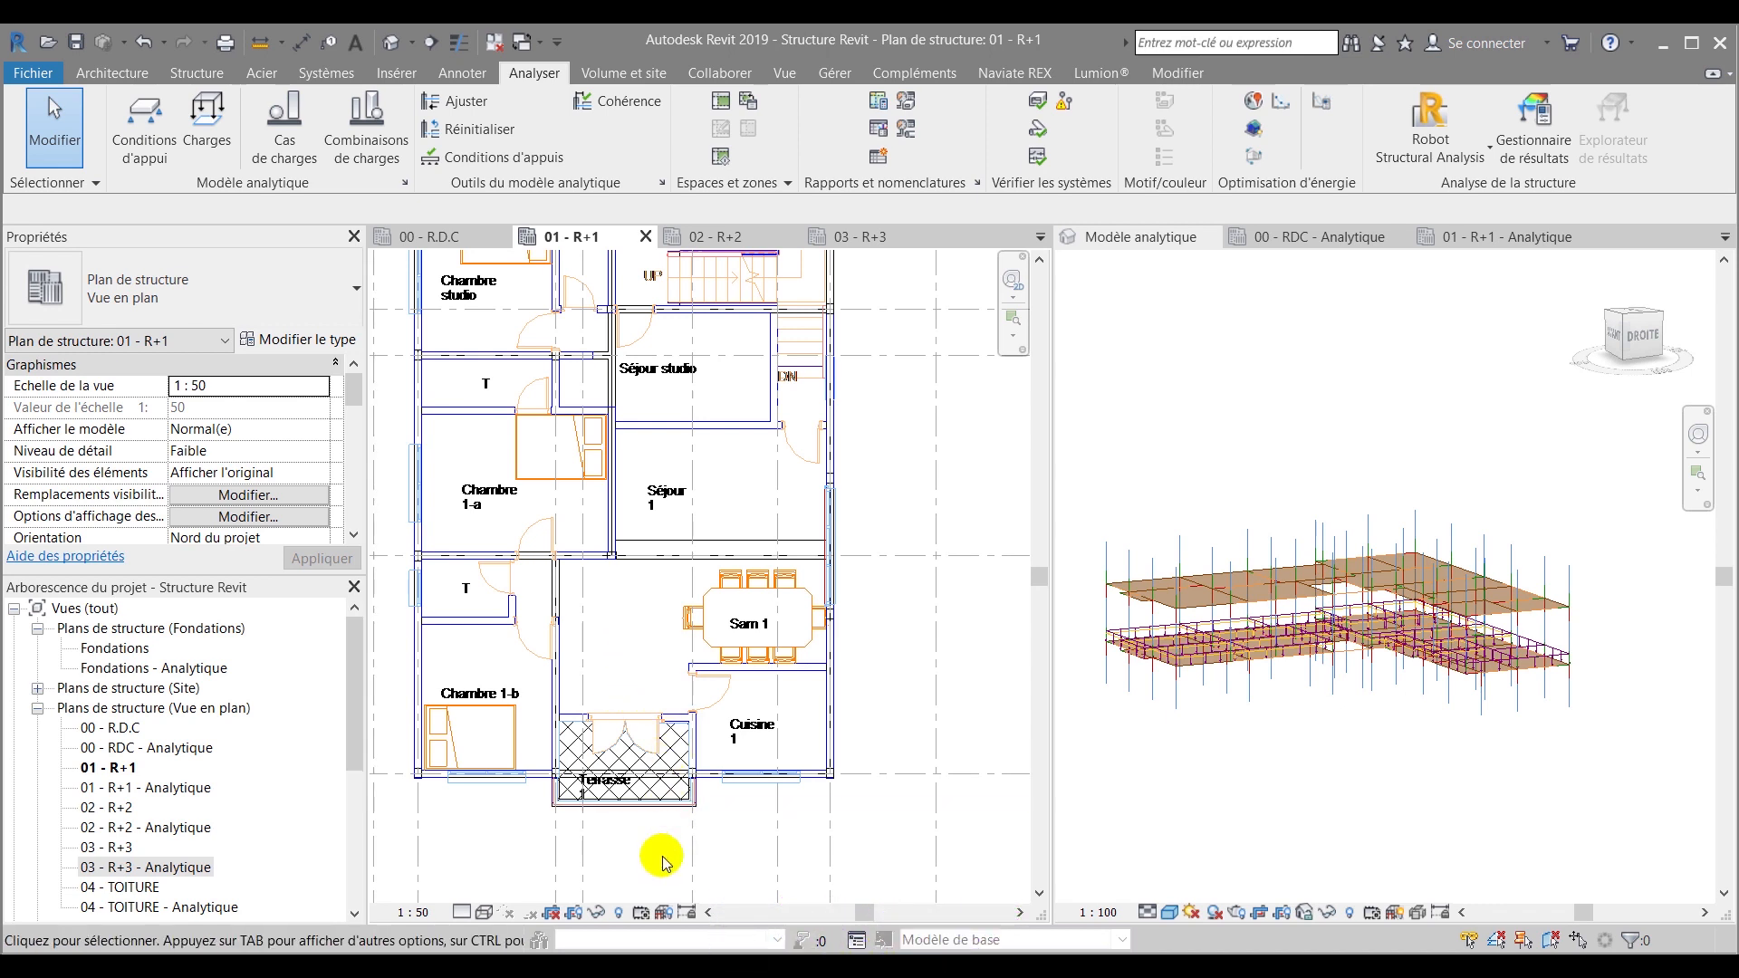
{"action": "left_click", "coordinate": [663, 915]}
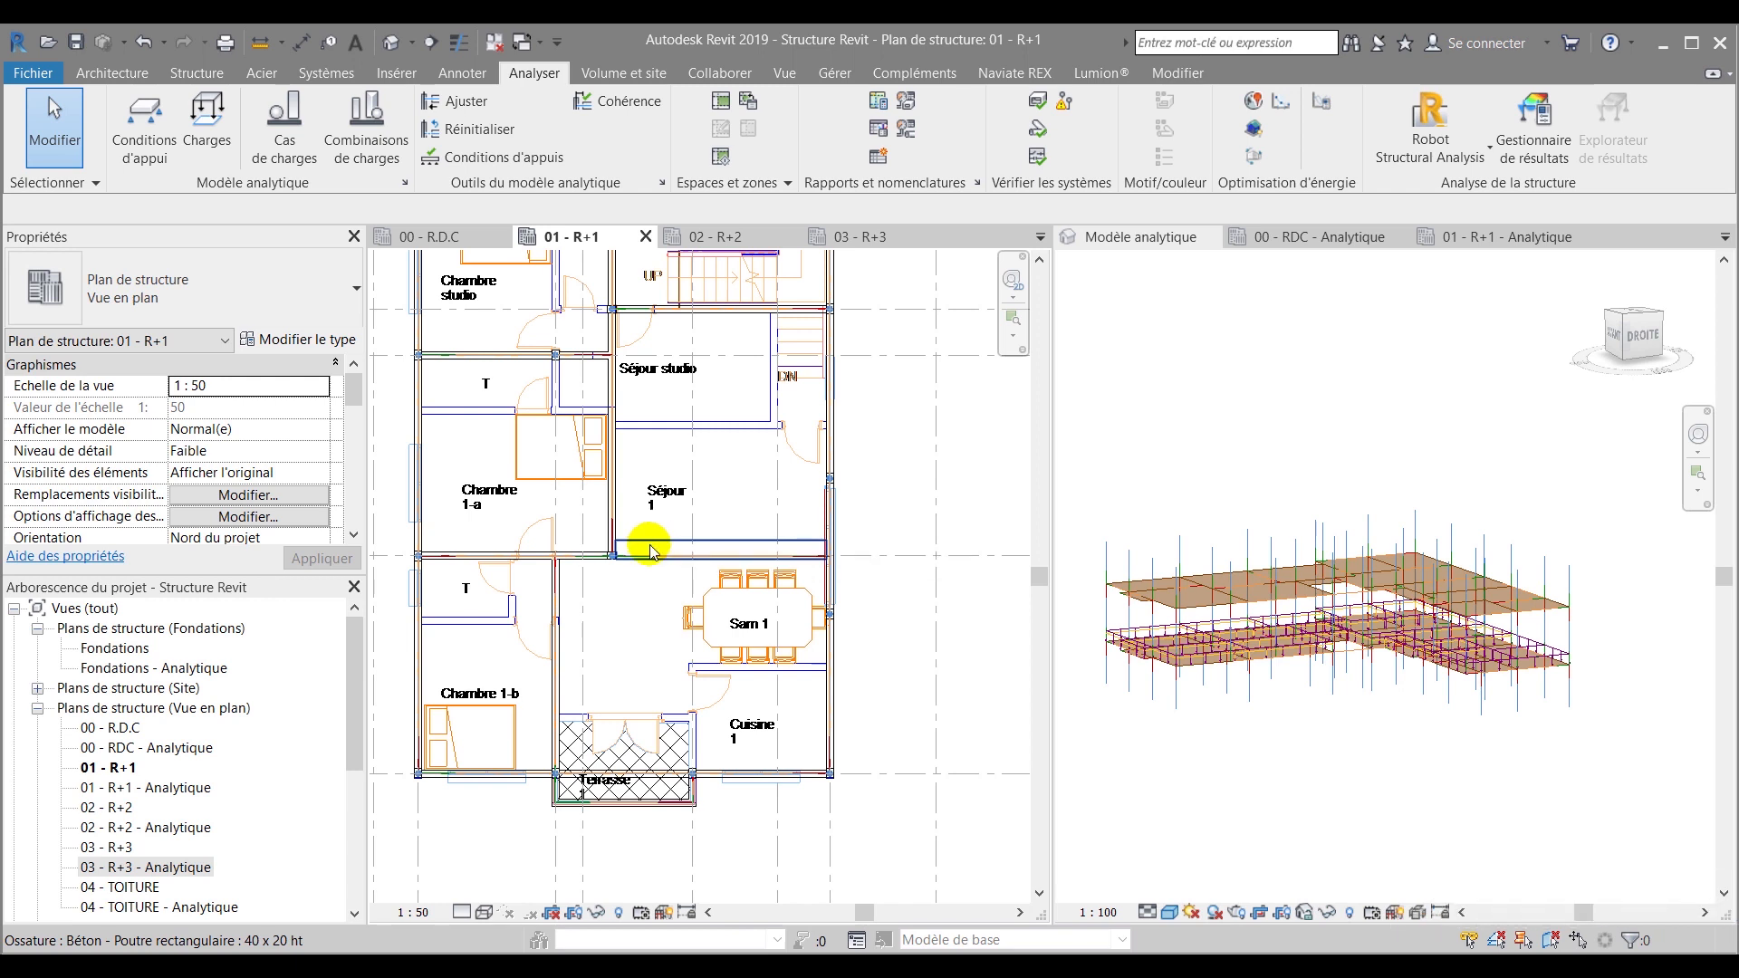
Place hosted LL1 area loads of -1.50 kN/m² on the R+1 slabs of the wing with Chambre 1-b, Séjour 1 and Chambre studio
{"action": "left_click", "coordinate": [235, 159]}
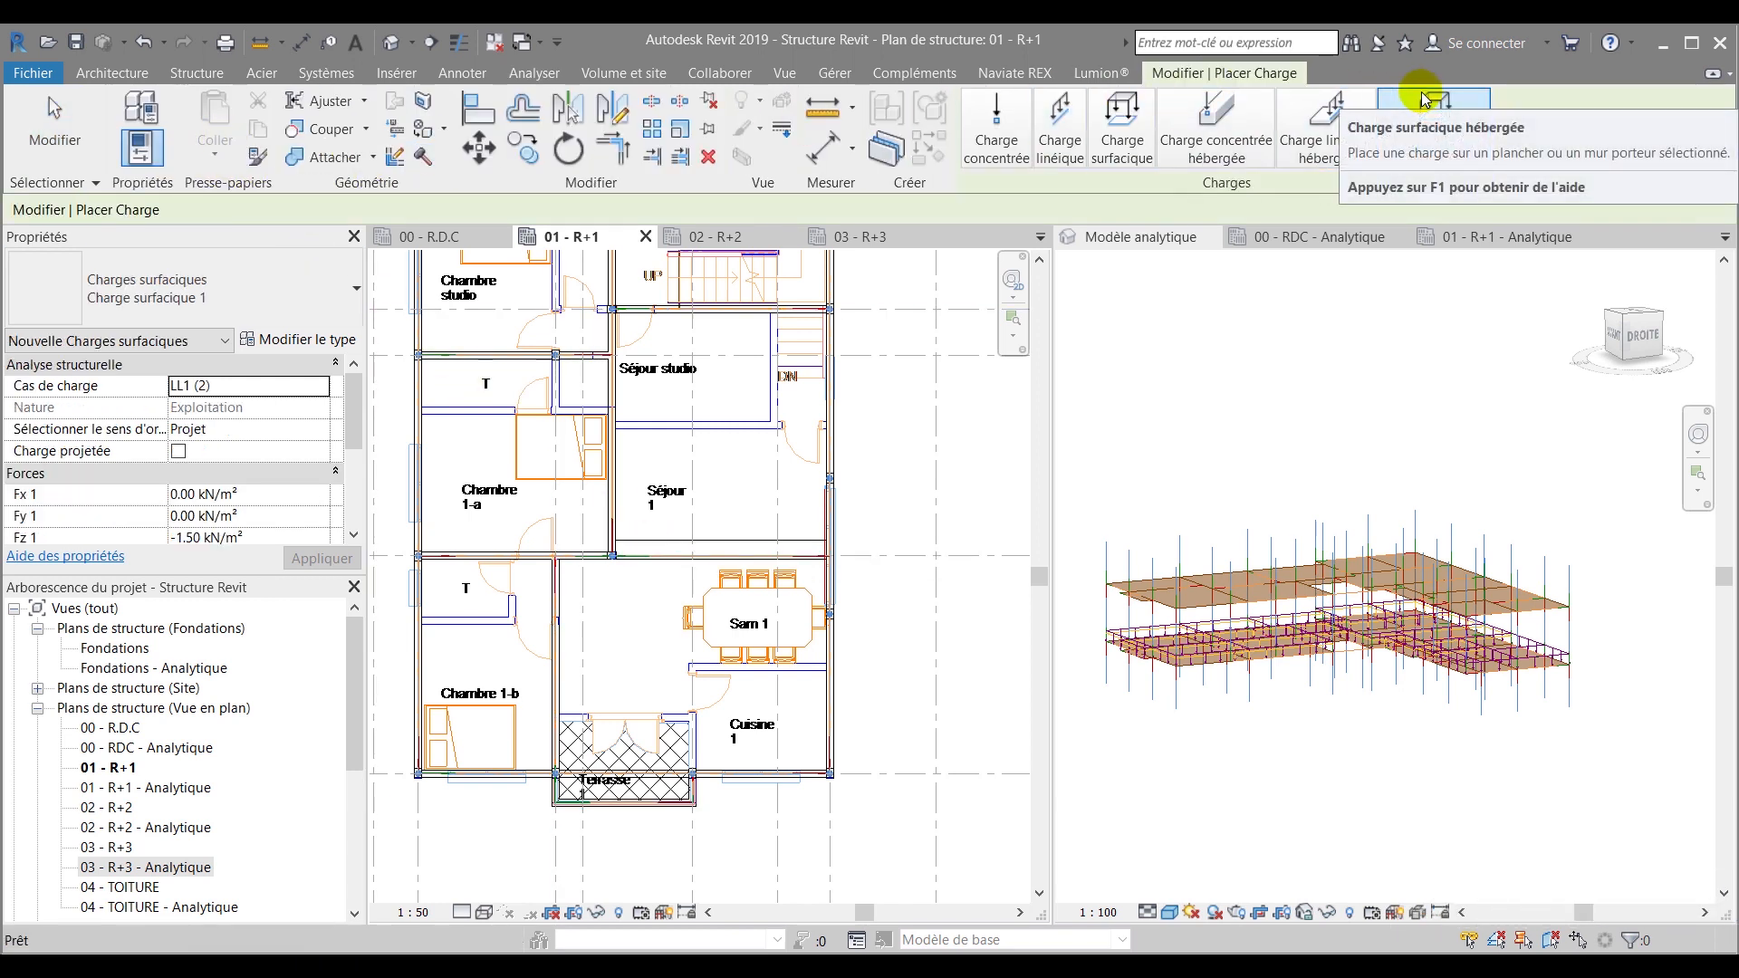
{"action": "left_click", "coordinate": [1425, 99]}
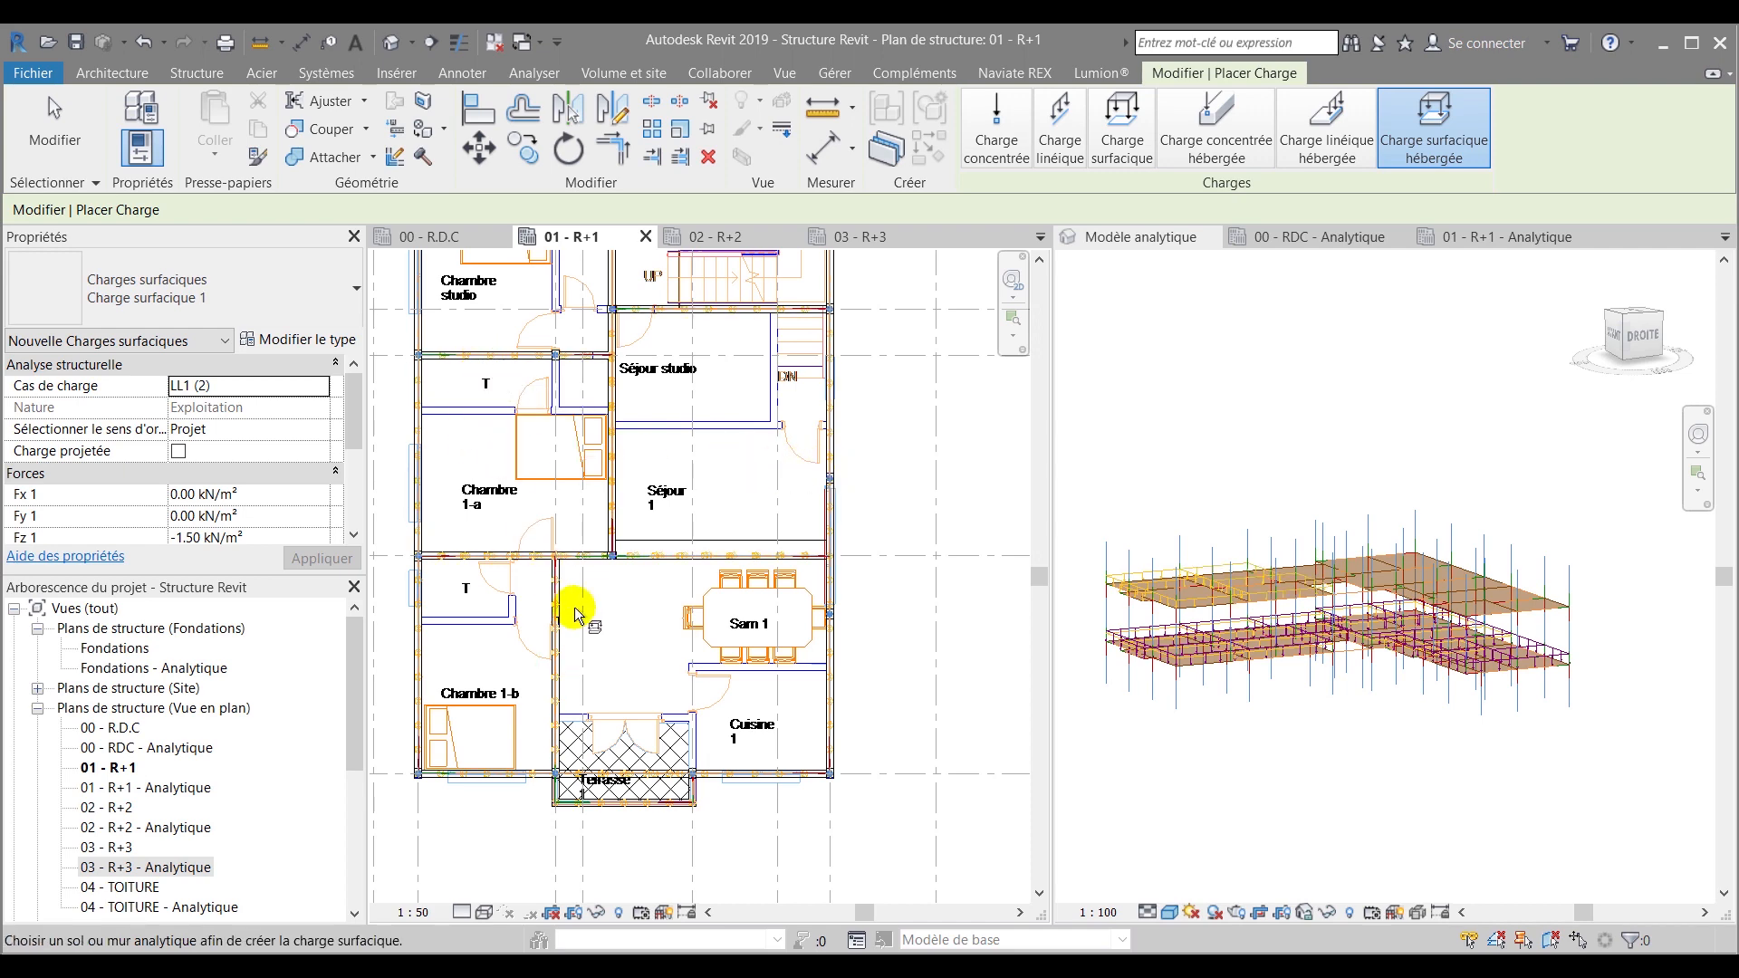
{"action": "scroll", "coordinate": [589, 602], "scroll_direction": "down", "scroll_amount": 3}
{"action": "scroll", "coordinate": [465, 368], "scroll_direction": "up", "scroll_amount": 3}
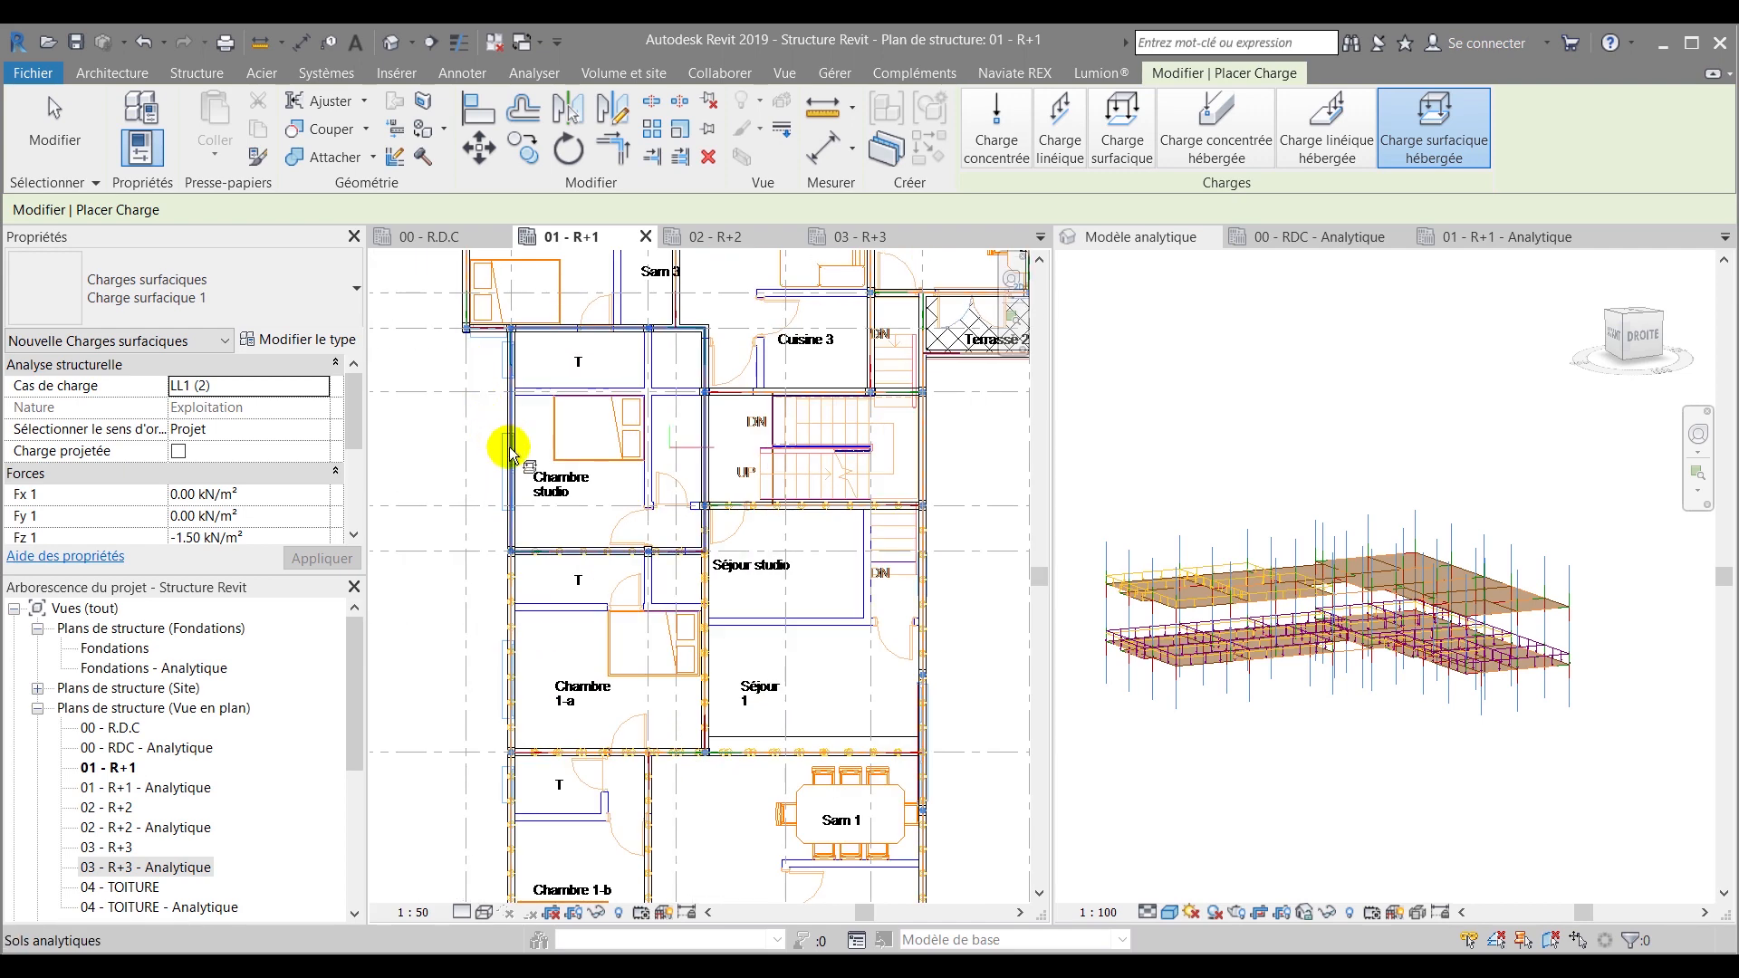
{"action": "scroll", "coordinate": [796, 369], "scroll_direction": "up", "scroll_amount": 3}
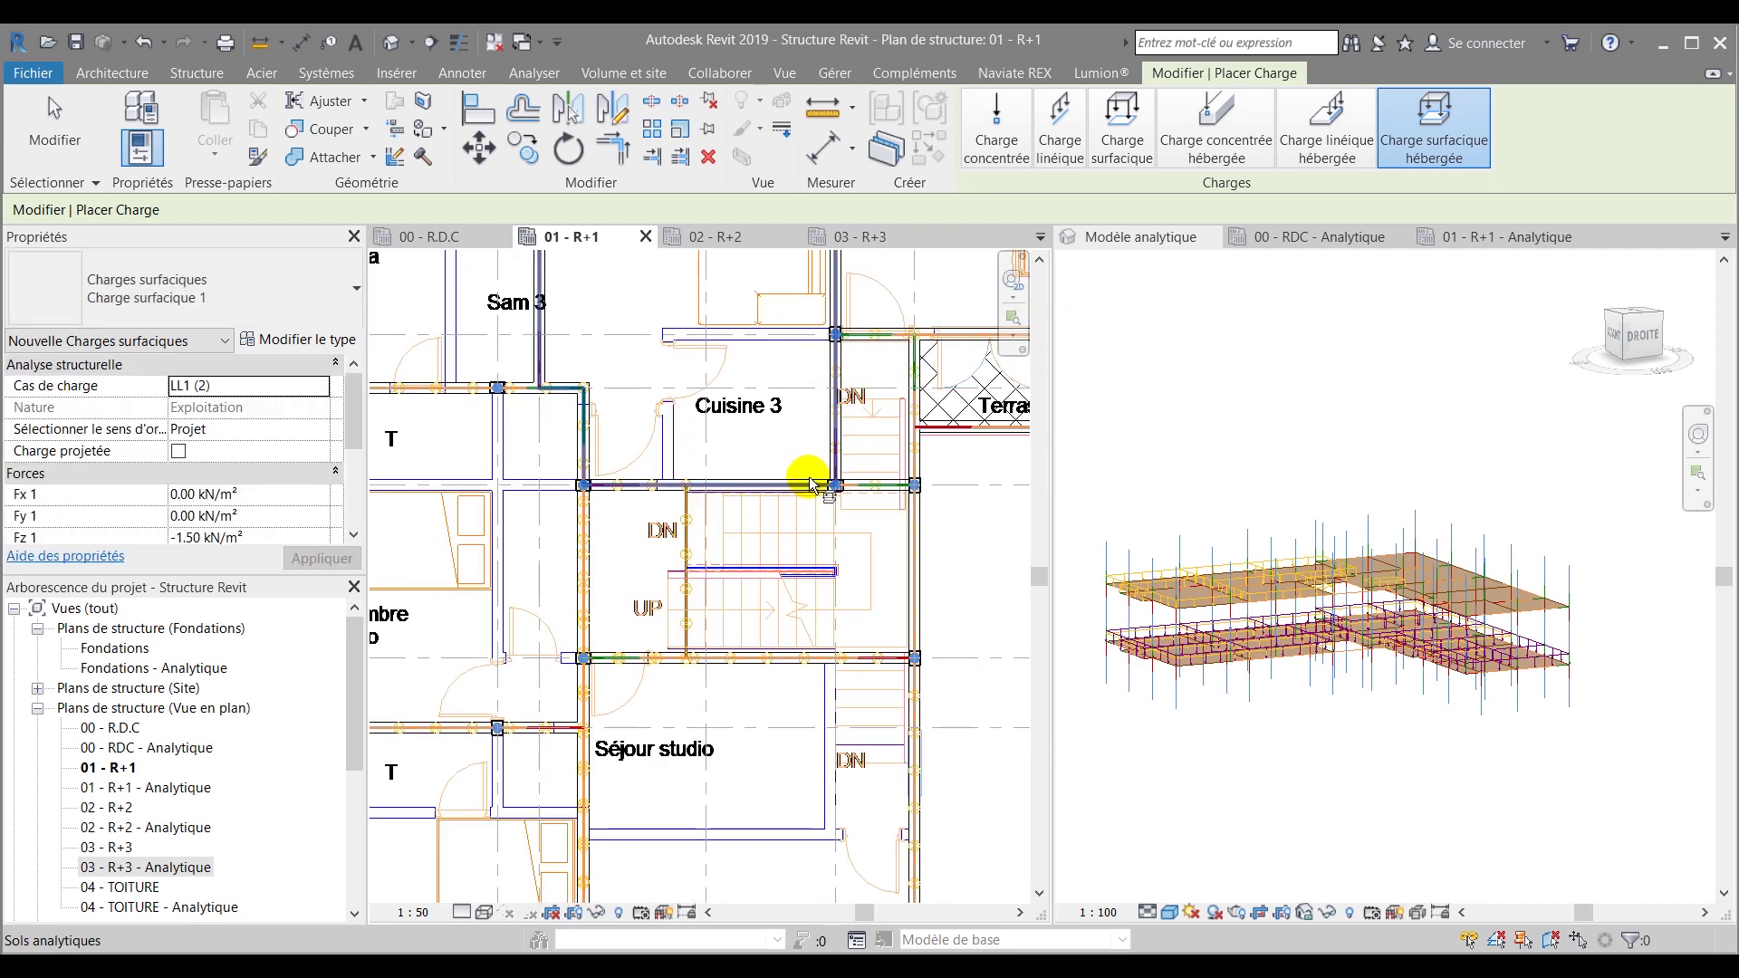
{"action": "scroll", "coordinate": [620, 547], "scroll_direction": "down", "scroll_amount": 3}
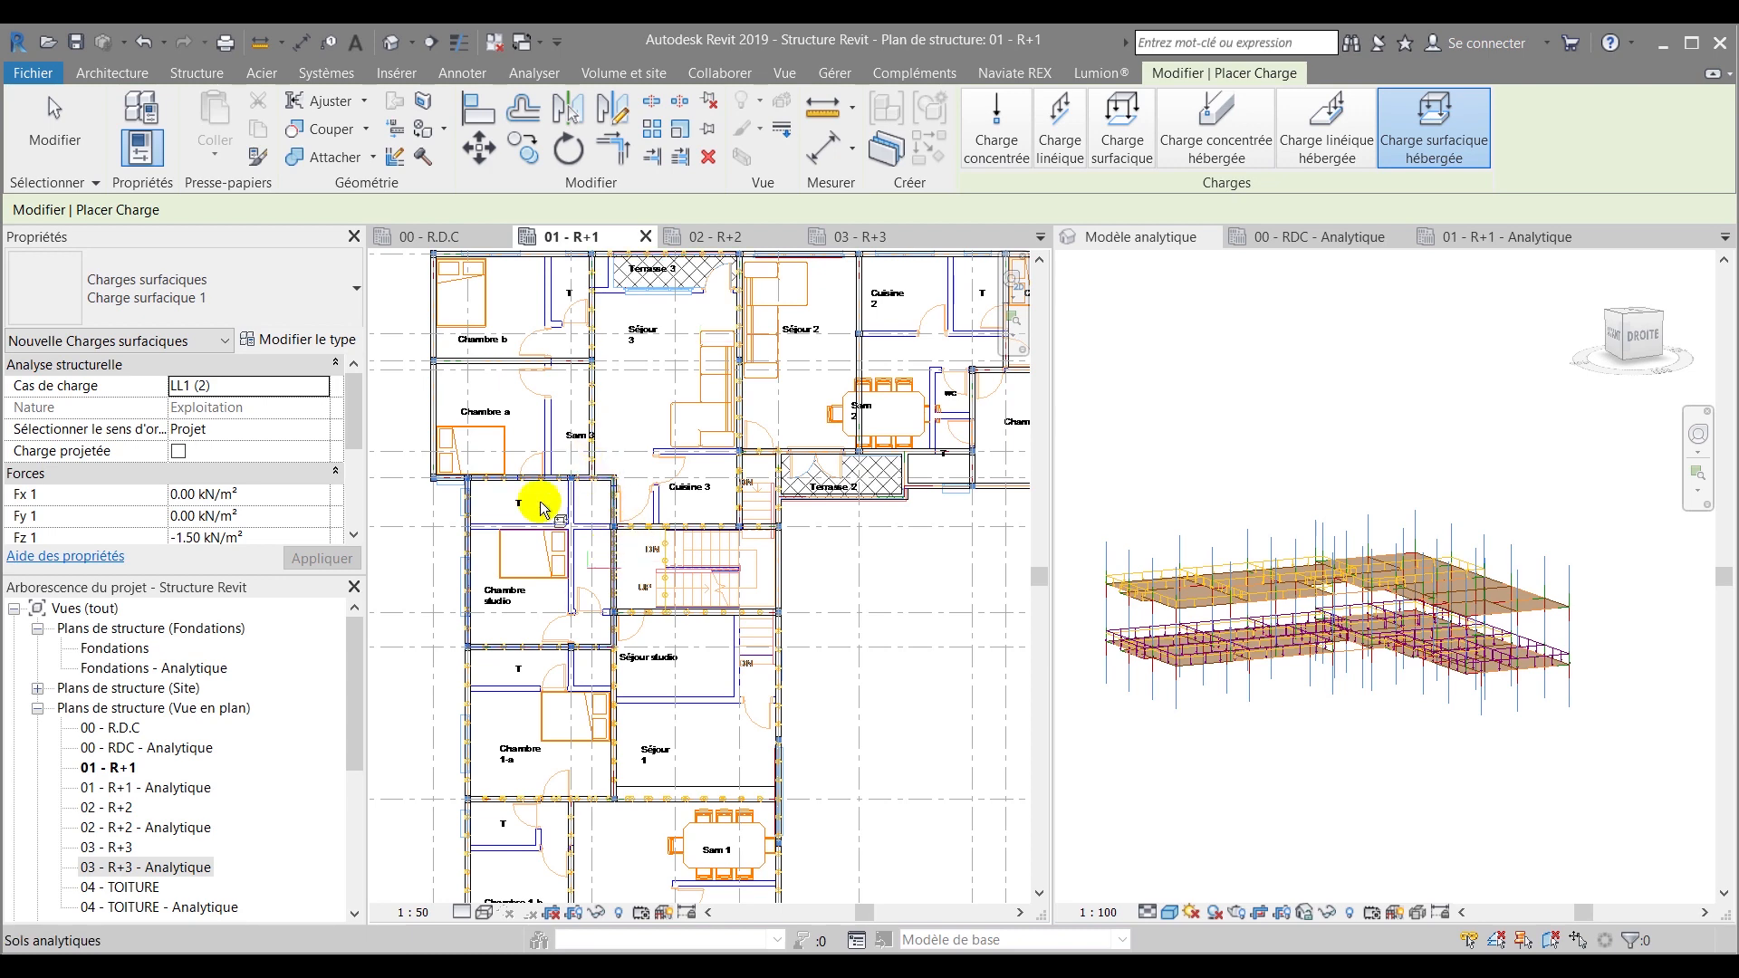
Place the hosted LL1 area loads on the remaining R+1 slabs around Cuisine 2, Terrasse 2 and Chambre 2 a and 2 b
{"action": "scroll", "coordinate": [543, 492], "scroll_direction": "down", "scroll_amount": 1}
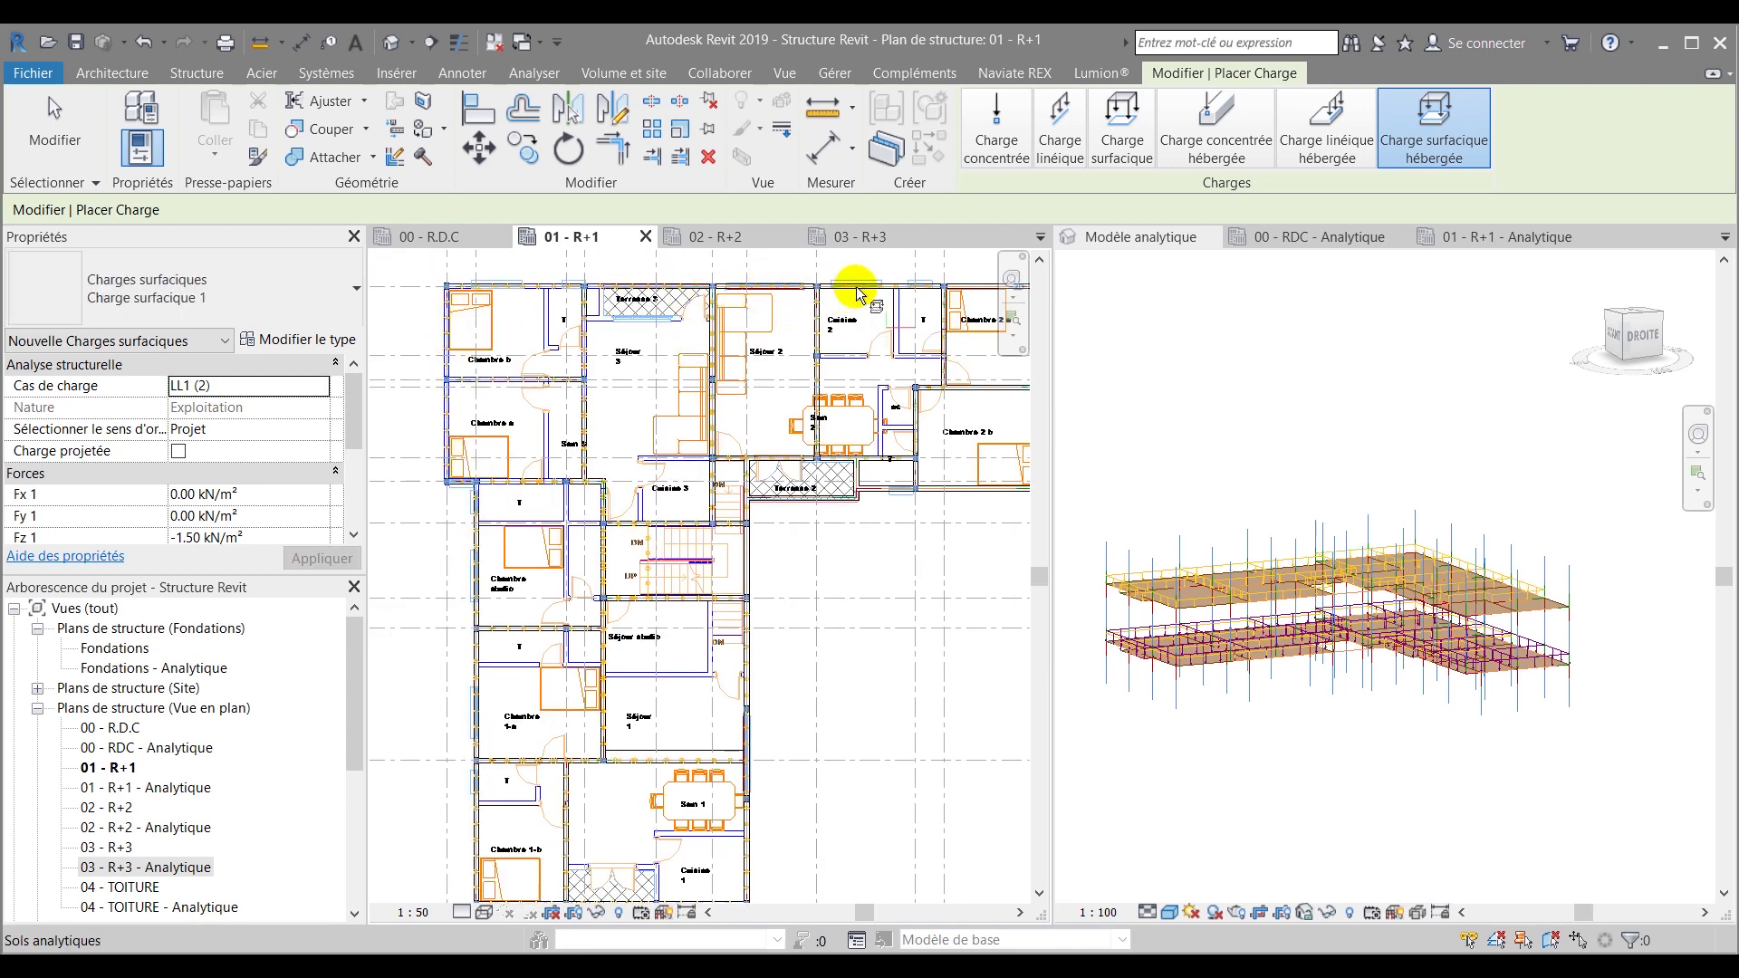
{"action": "middle_click_drag", "start_coordinate": [776, 521], "coordinate": [768, 522]}
{"action": "scroll", "coordinate": [538, 480], "scroll_direction": "up", "scroll_amount": 4}
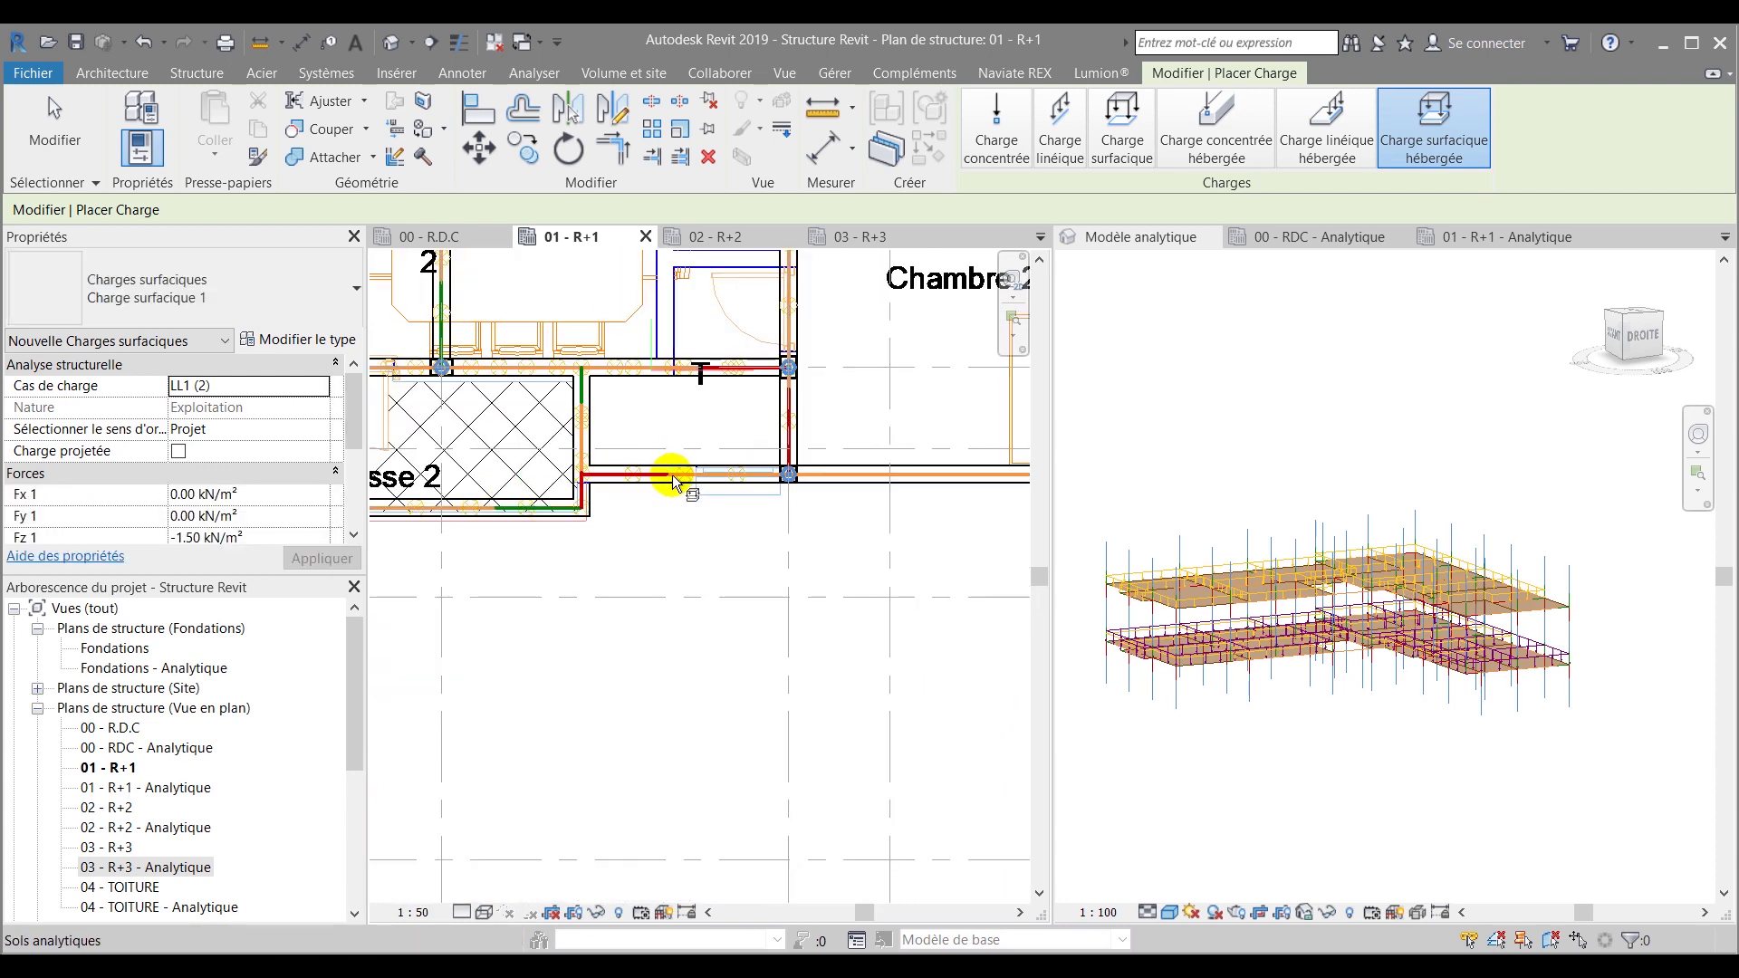
{"action": "scroll", "coordinate": [534, 489], "scroll_direction": "down", "scroll_amount": 3}
{"action": "scroll", "coordinate": [691, 453], "scroll_direction": "down", "scroll_amount": 2}
{"action": "scroll", "coordinate": [698, 380], "scroll_direction": "up", "scroll_amount": 4}
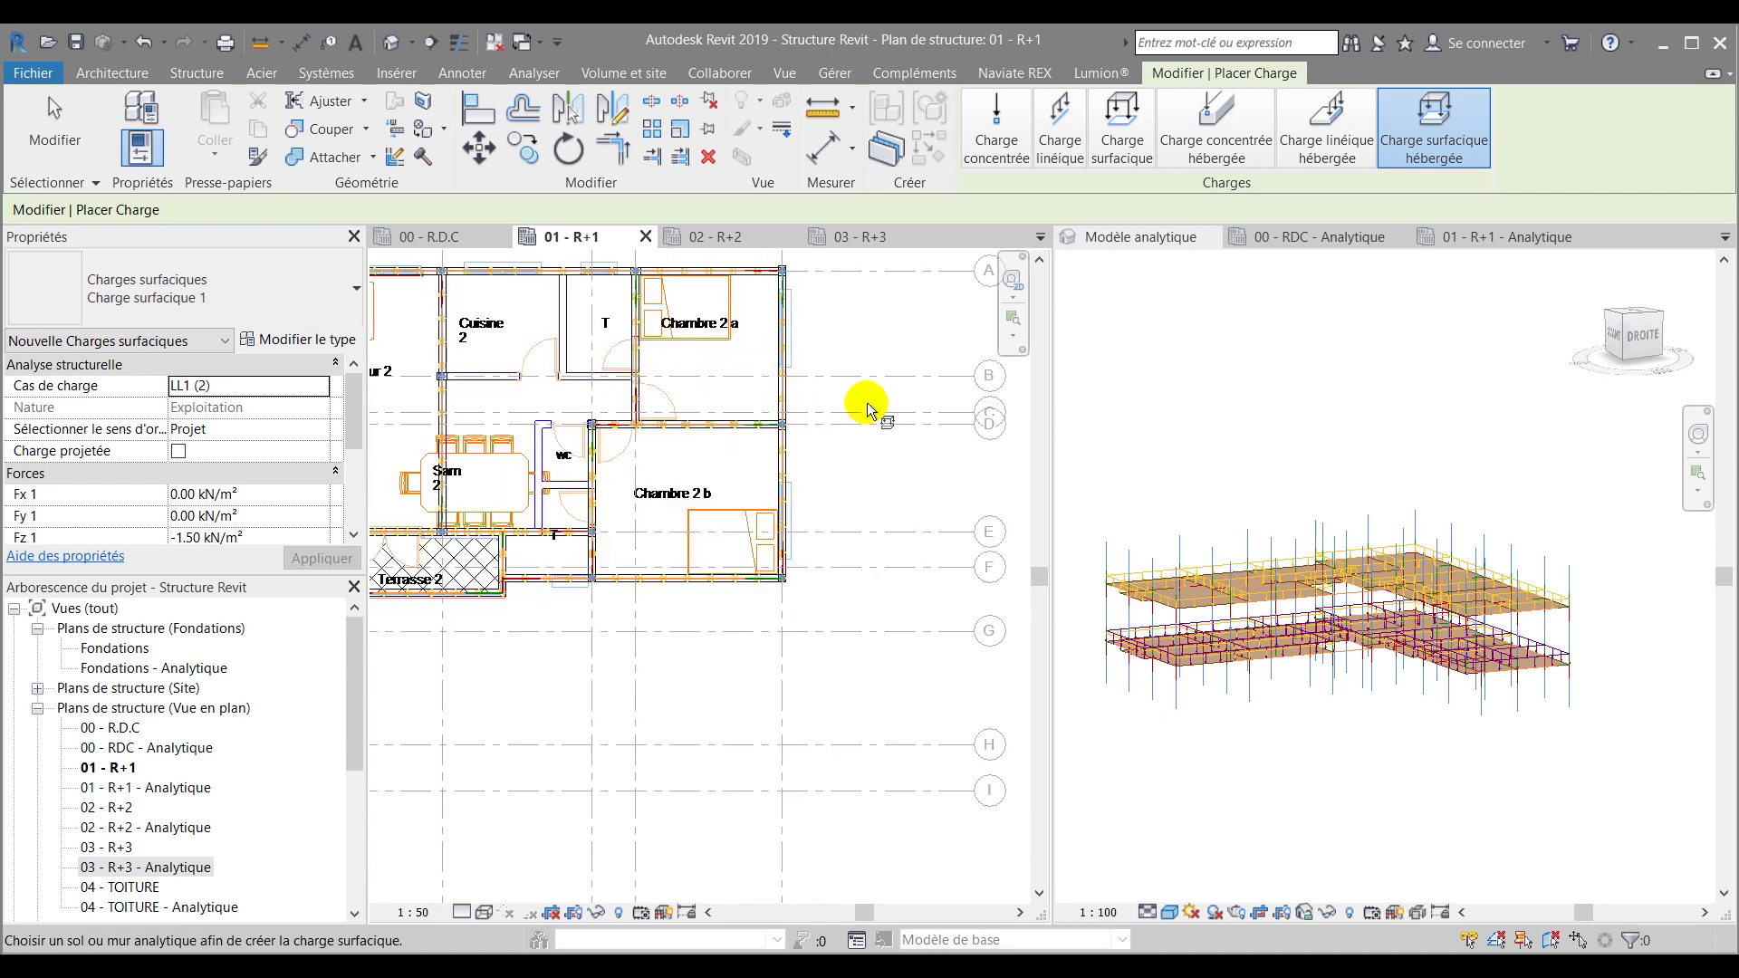
{"action": "scroll", "coordinate": [872, 458], "scroll_direction": "down", "scroll_amount": 2}
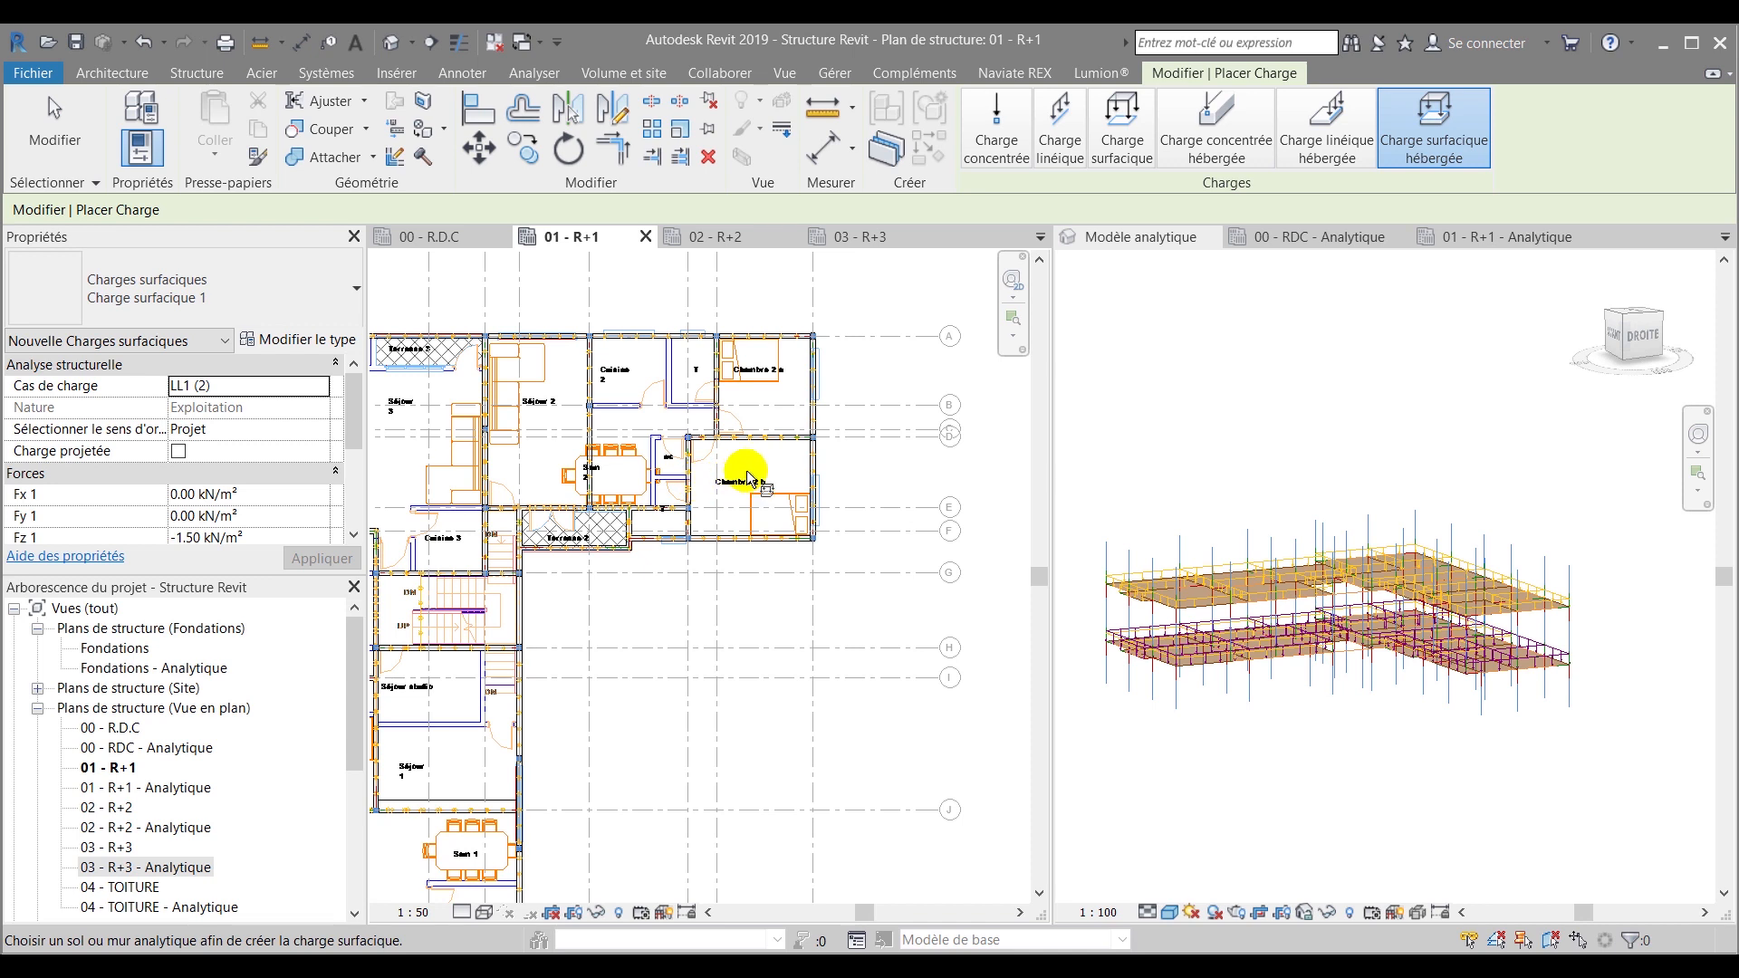
Switch the hosted area load to DL1 (1) with Fz 1 of -20.00 kN/m² and place it on the Chambre 2 a and 2 b slabs
{"action": "left_click", "coordinate": [322, 386]}
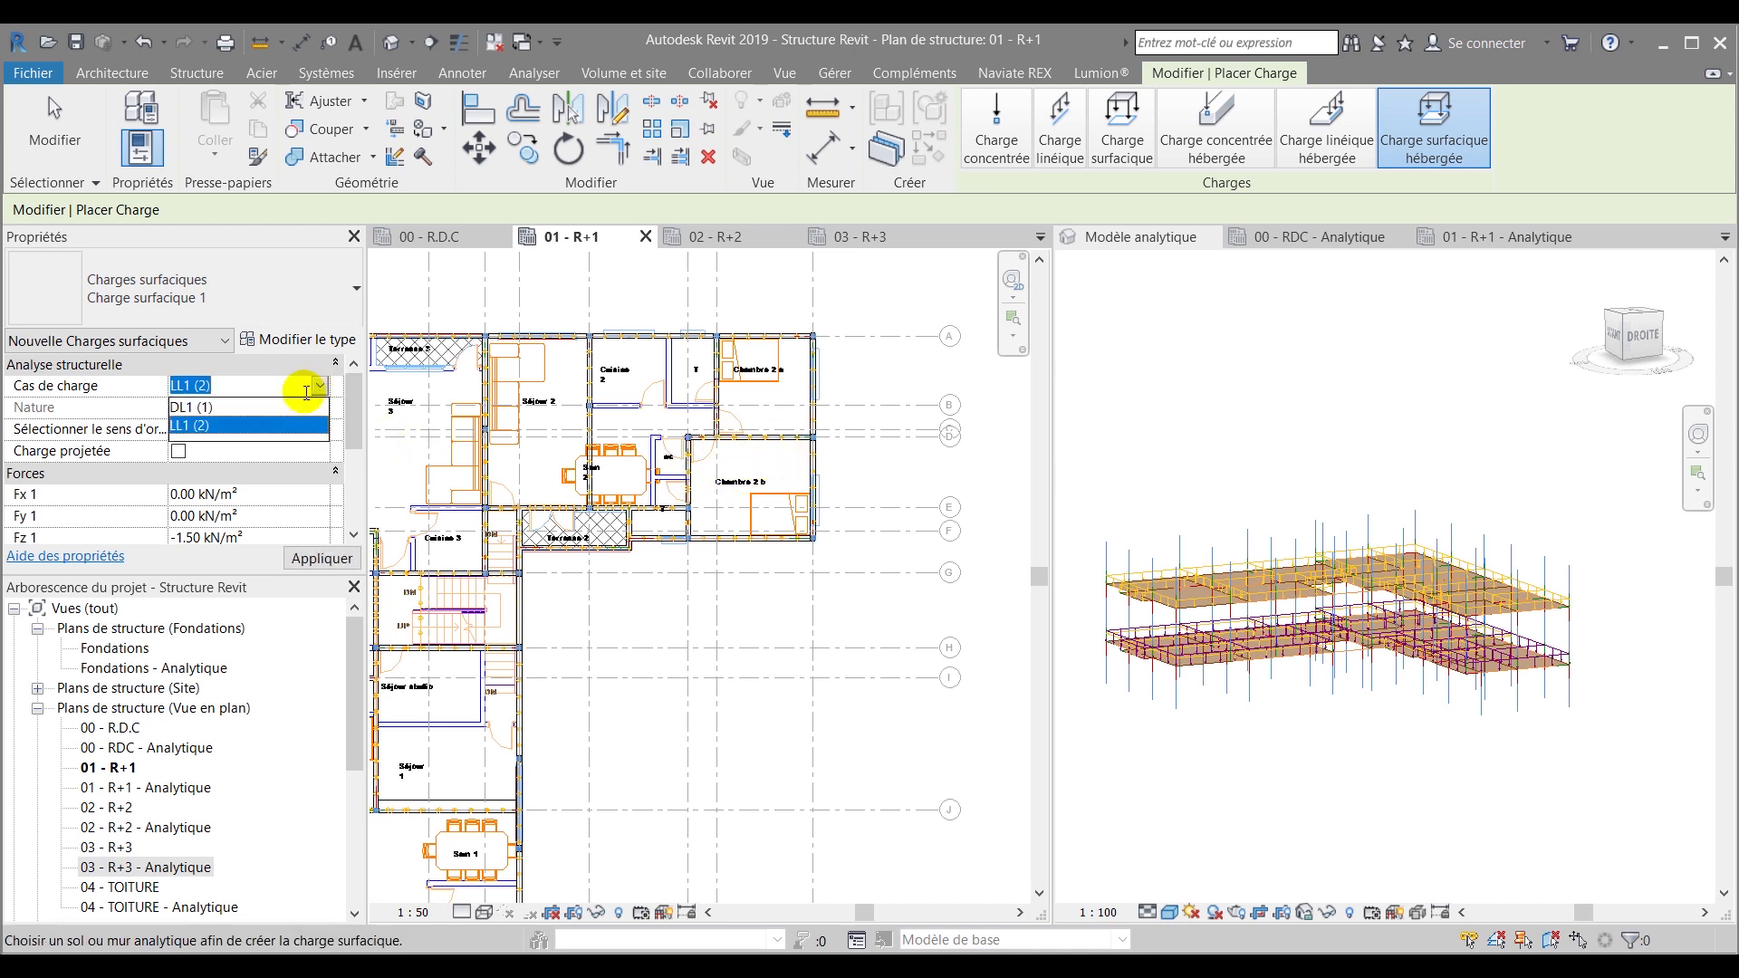
{"action": "left_click", "coordinate": [262, 407]}
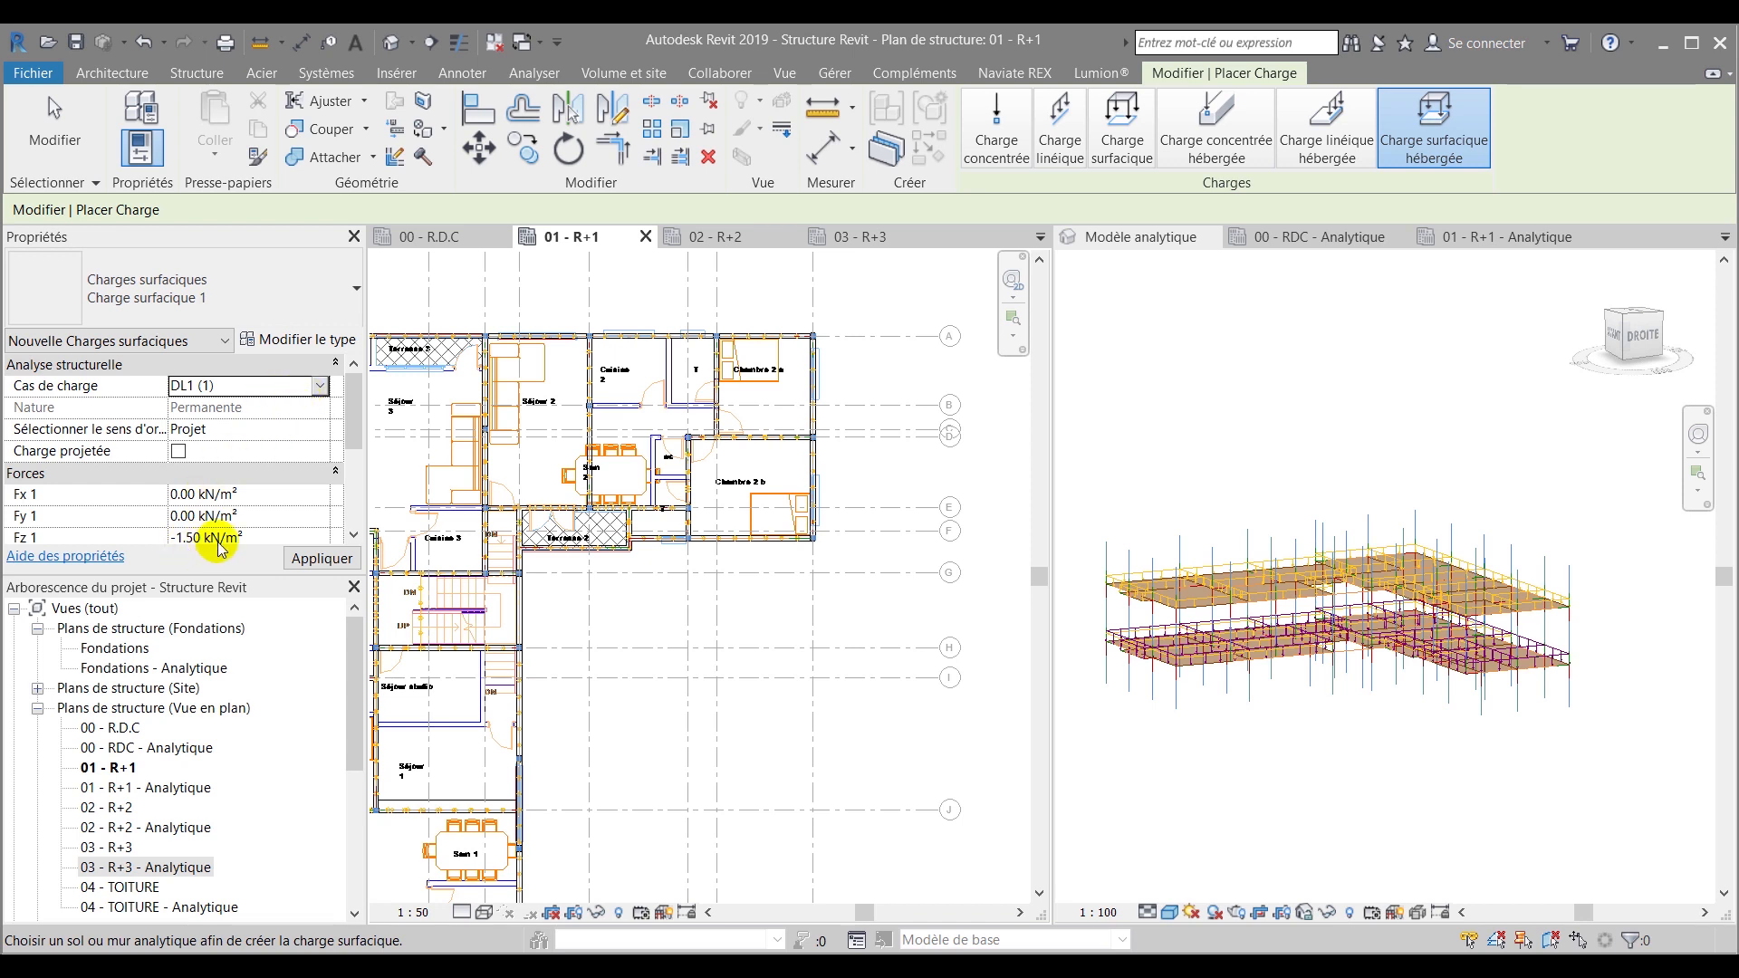
{"action": "scroll", "coordinate": [201, 542], "scroll_direction": "down", "scroll_amount": 1}
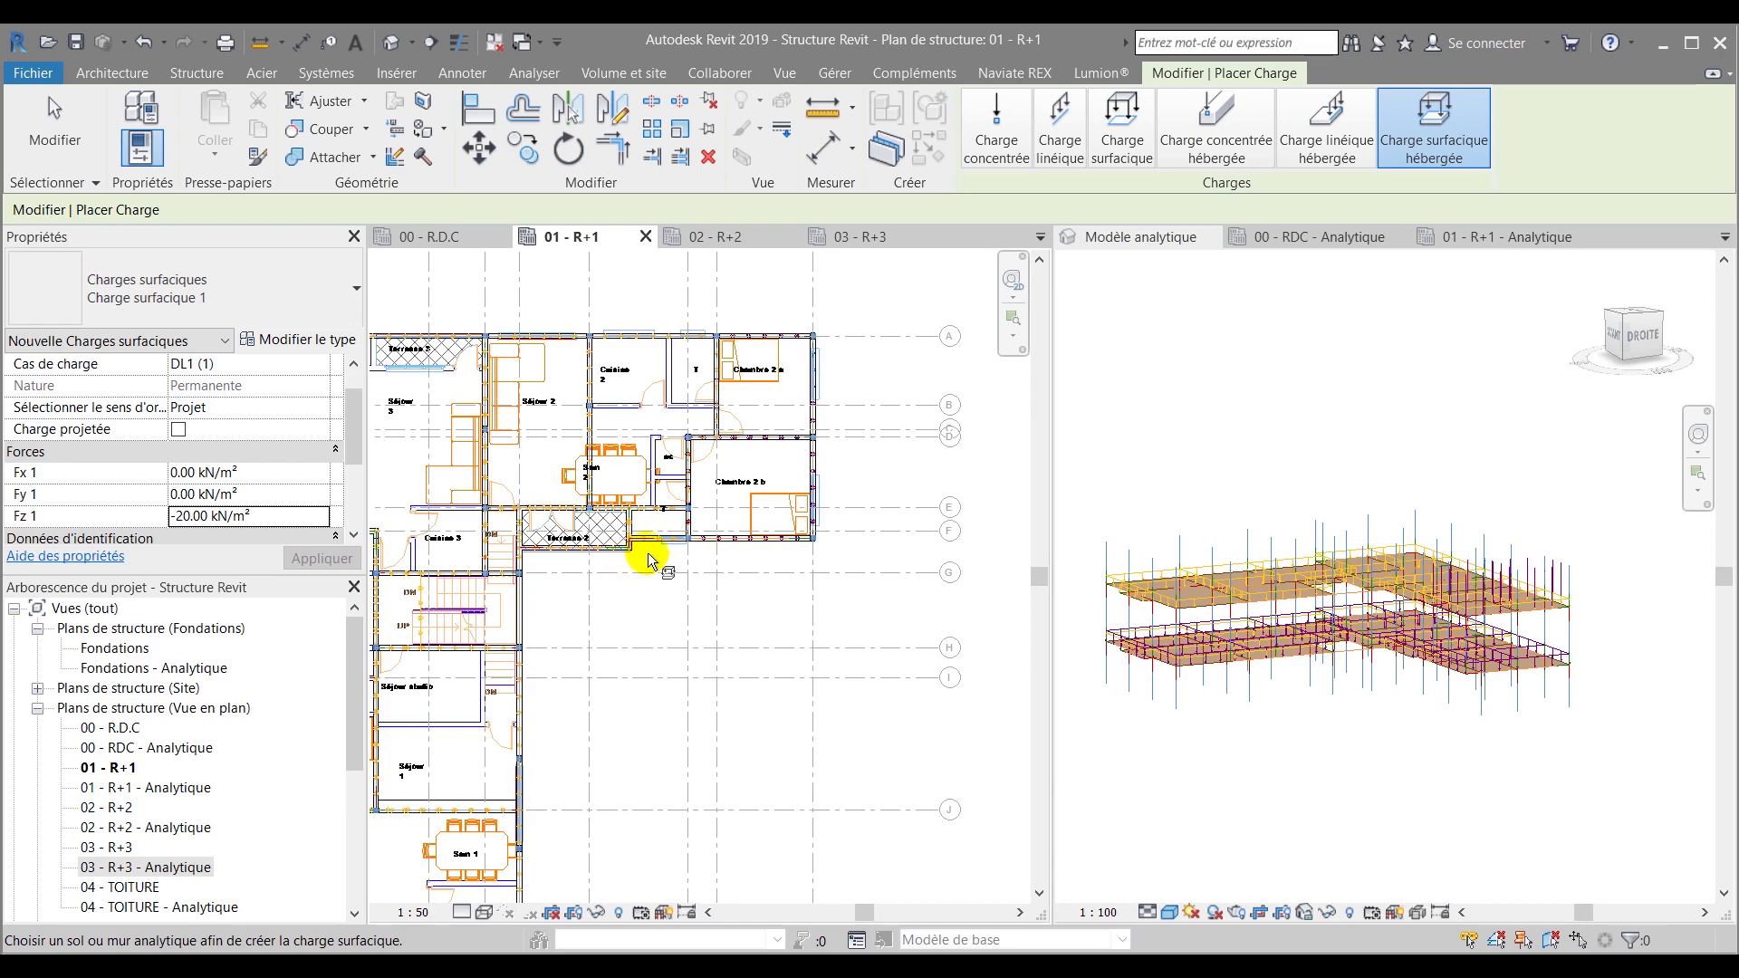
{"action": "scroll", "coordinate": [539, 506], "scroll_direction": "up", "scroll_amount": 2}
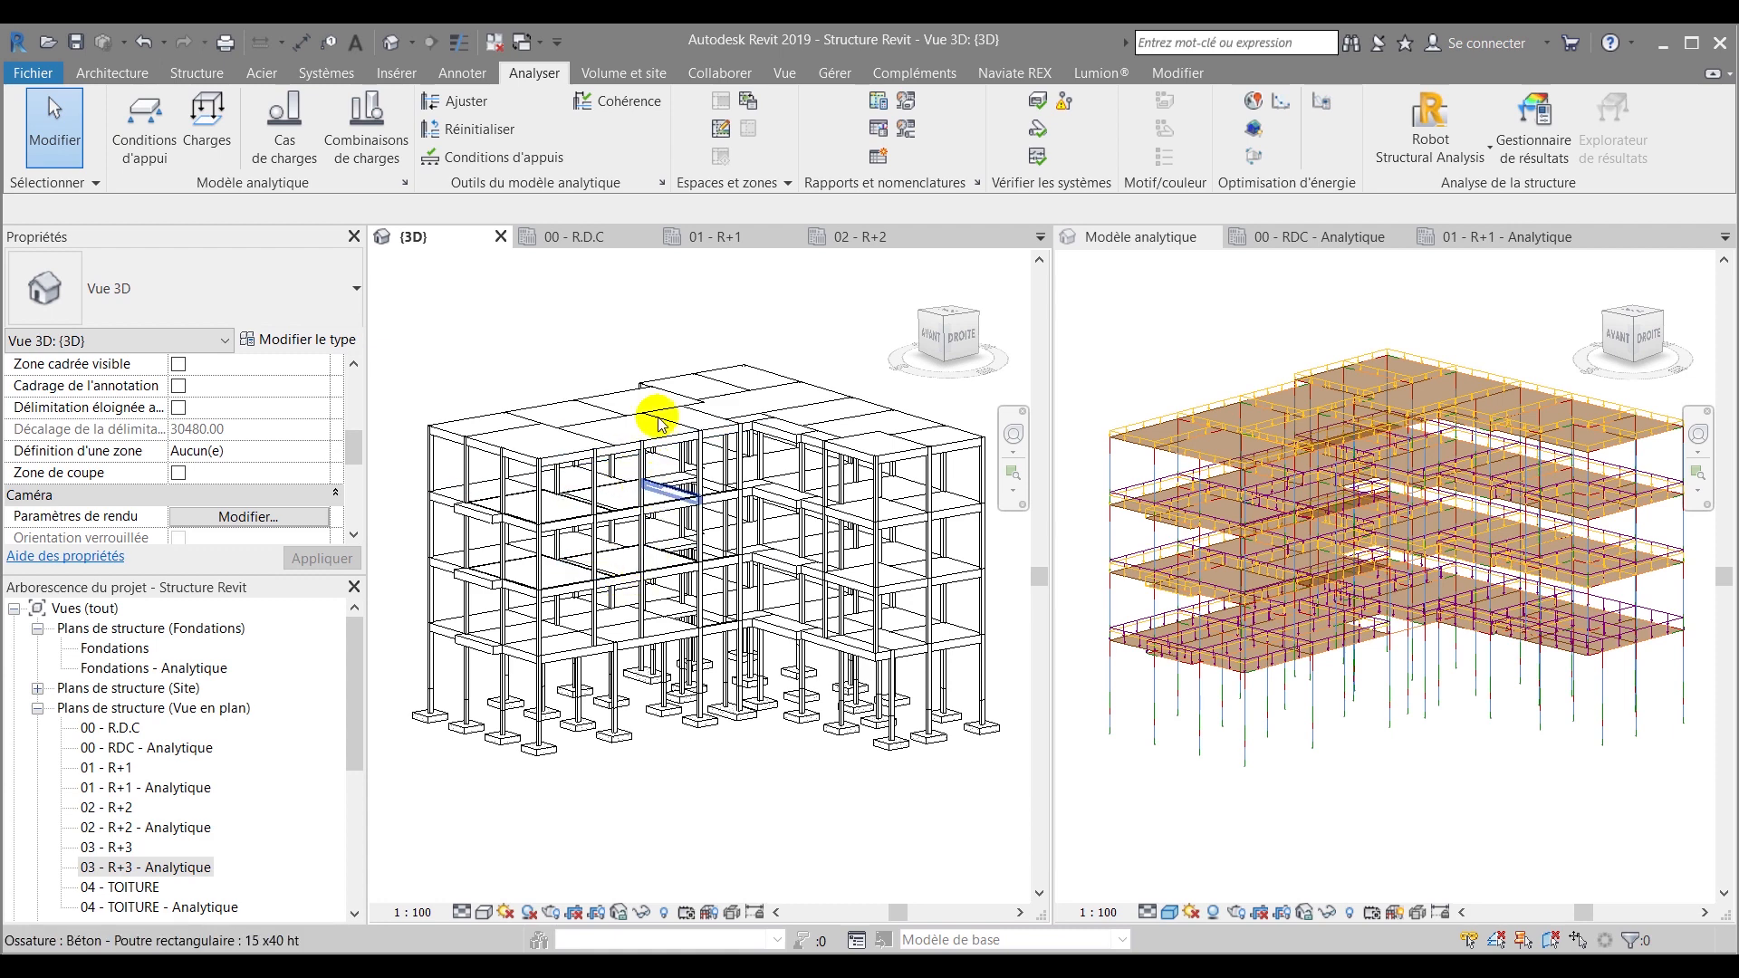
Show the analytical model over the structure in the {3D} view and hide it again
{"action": "left_click", "coordinate": [709, 915]}
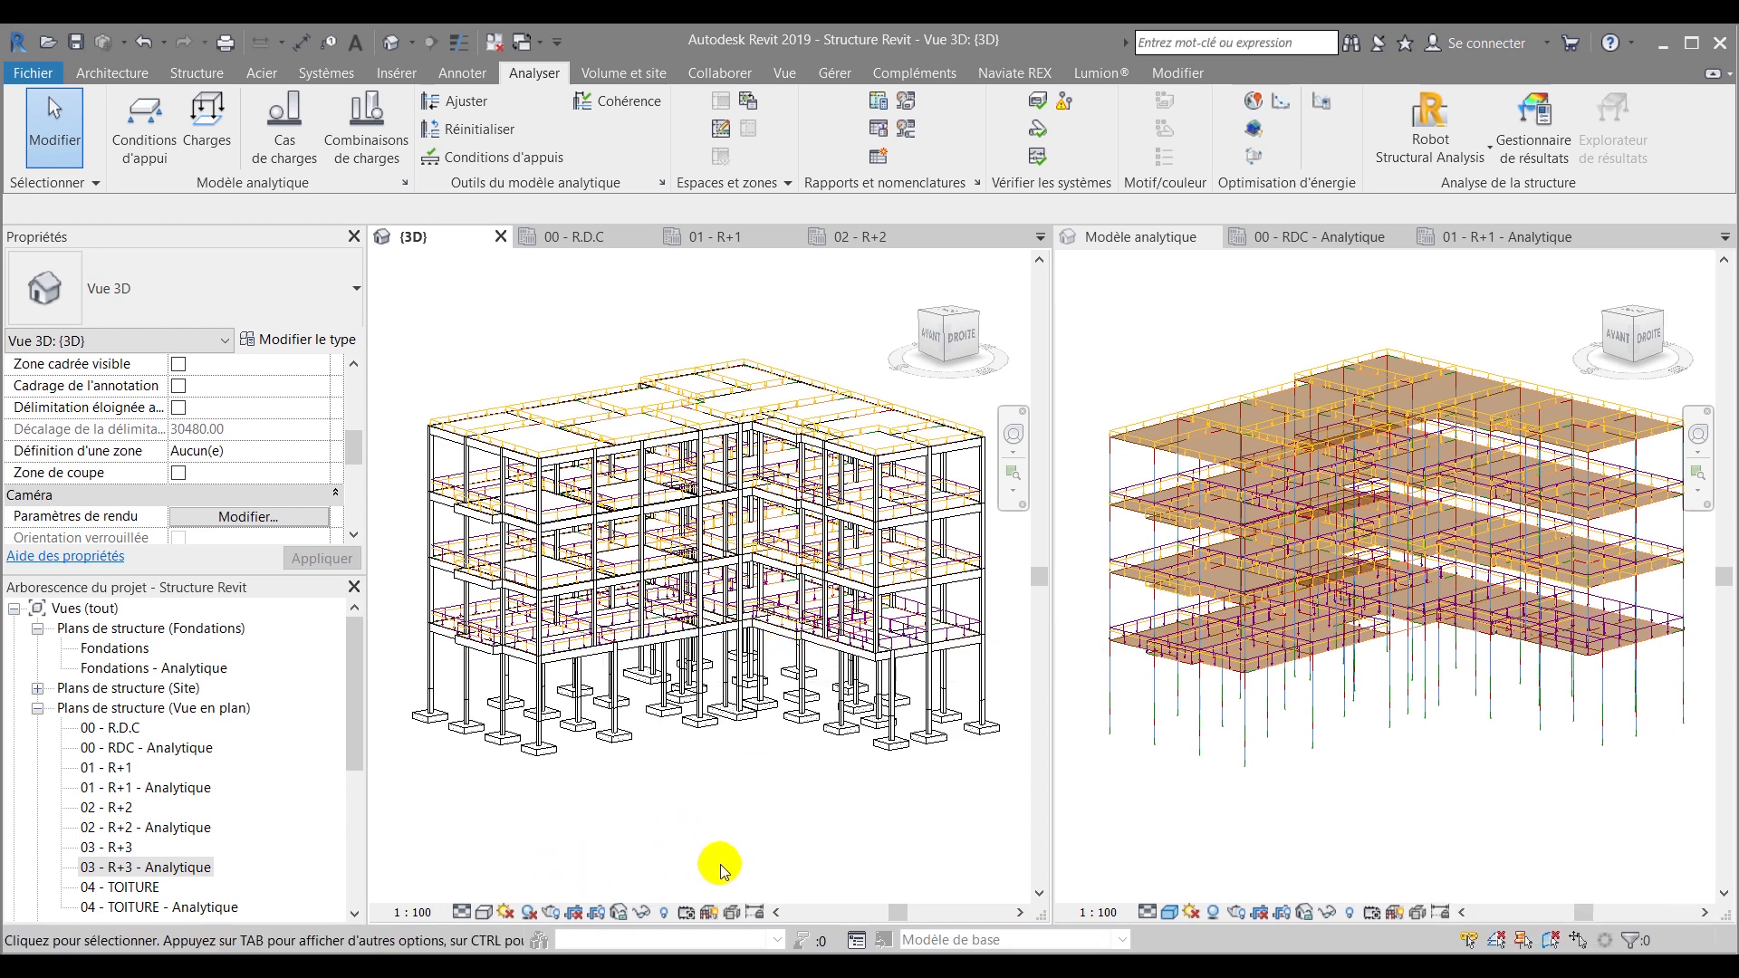
{"action": "left_click", "coordinate": [709, 918]}
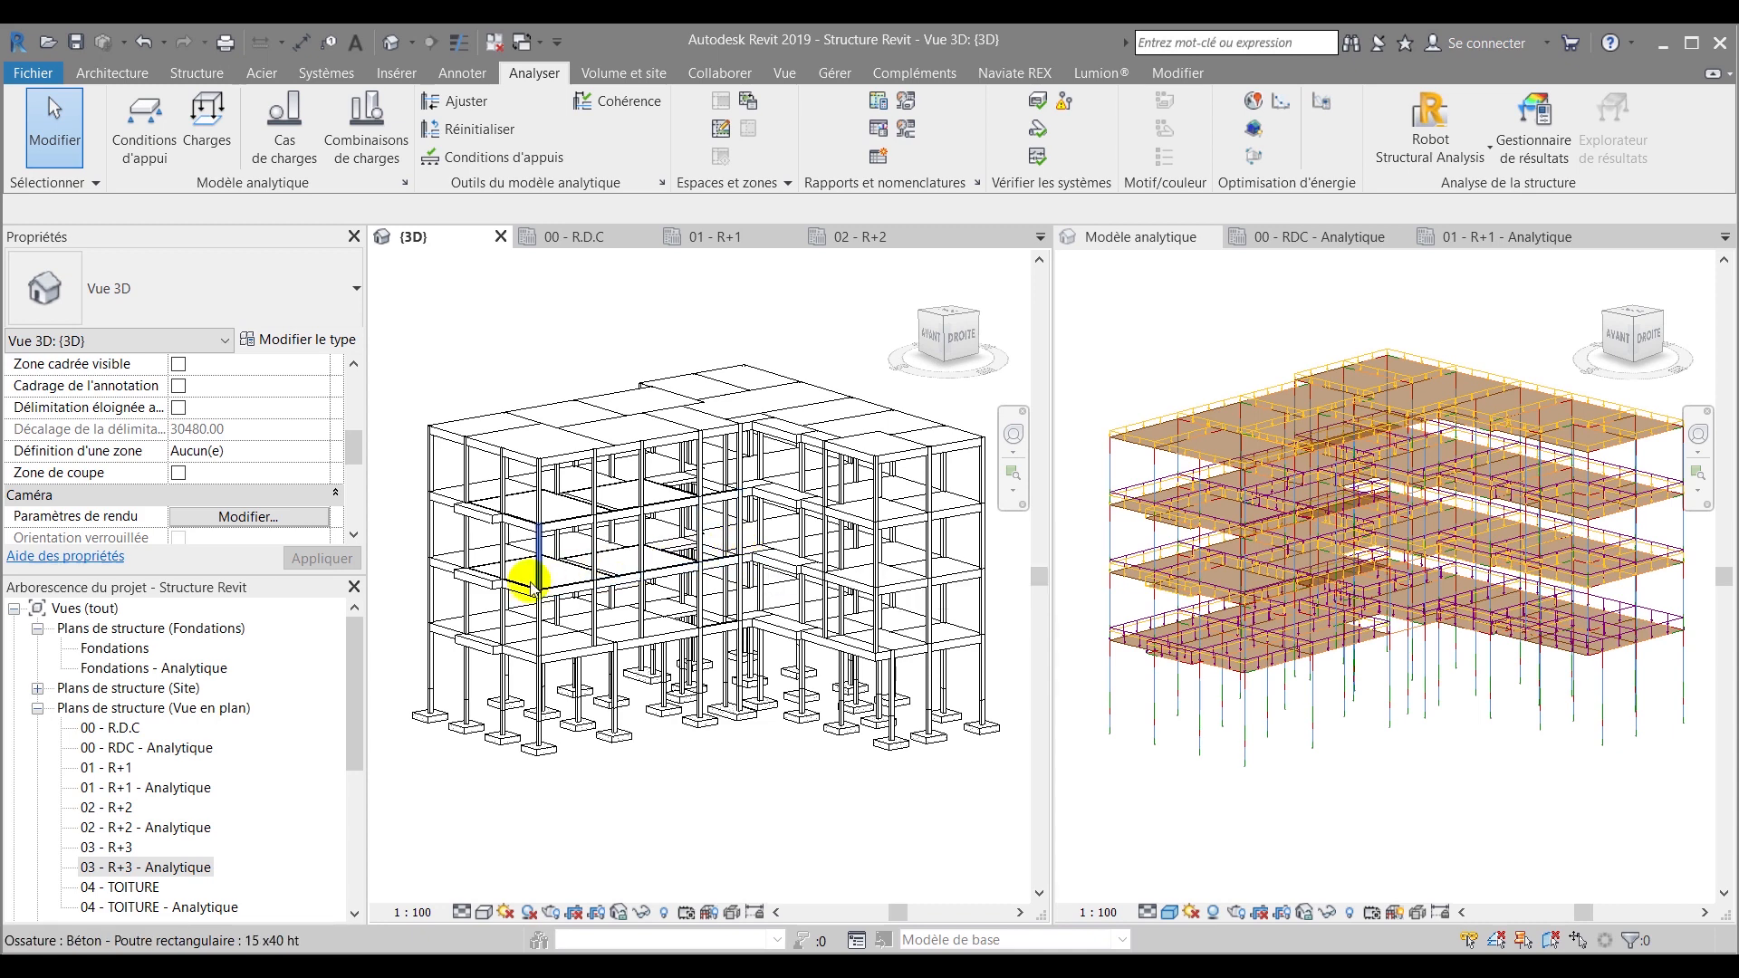
{"action": "middle_click_drag", "start_coordinate": [481, 614], "coordinate": [681, 623], "text": "shift"}
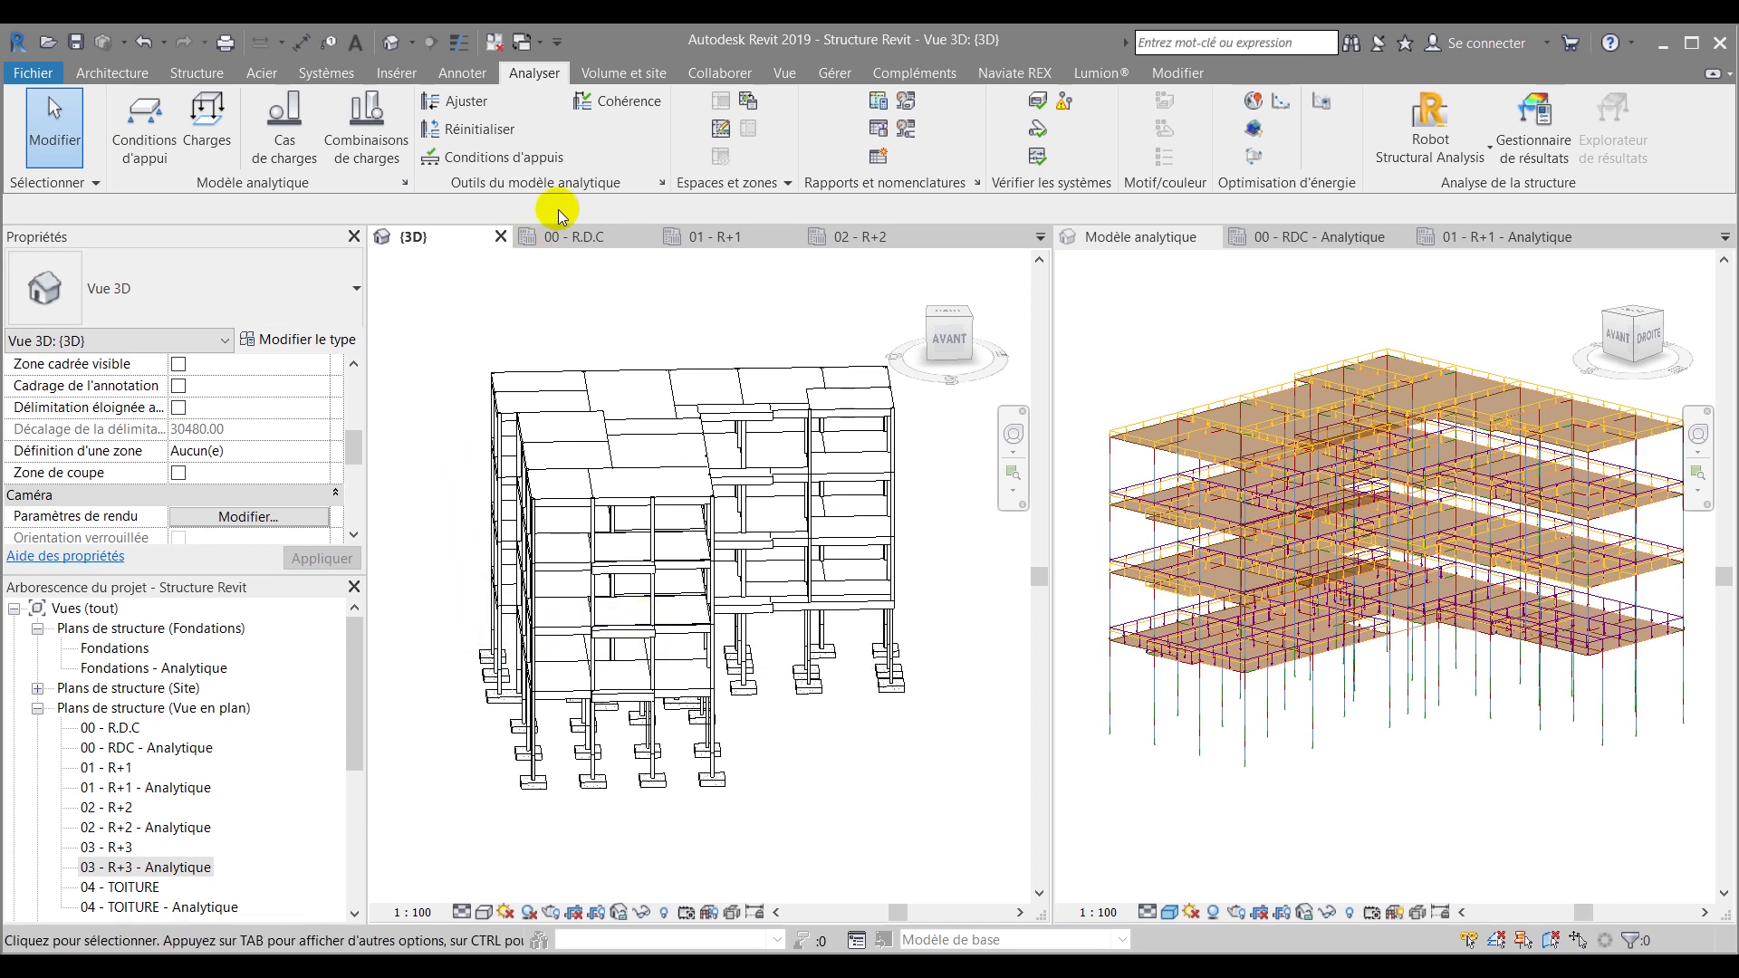
Open the 00 - R.D.C structural plan and examine the outer wall line along Chambre studio and Chambre 1-a
{"action": "left_click", "coordinate": [568, 242]}
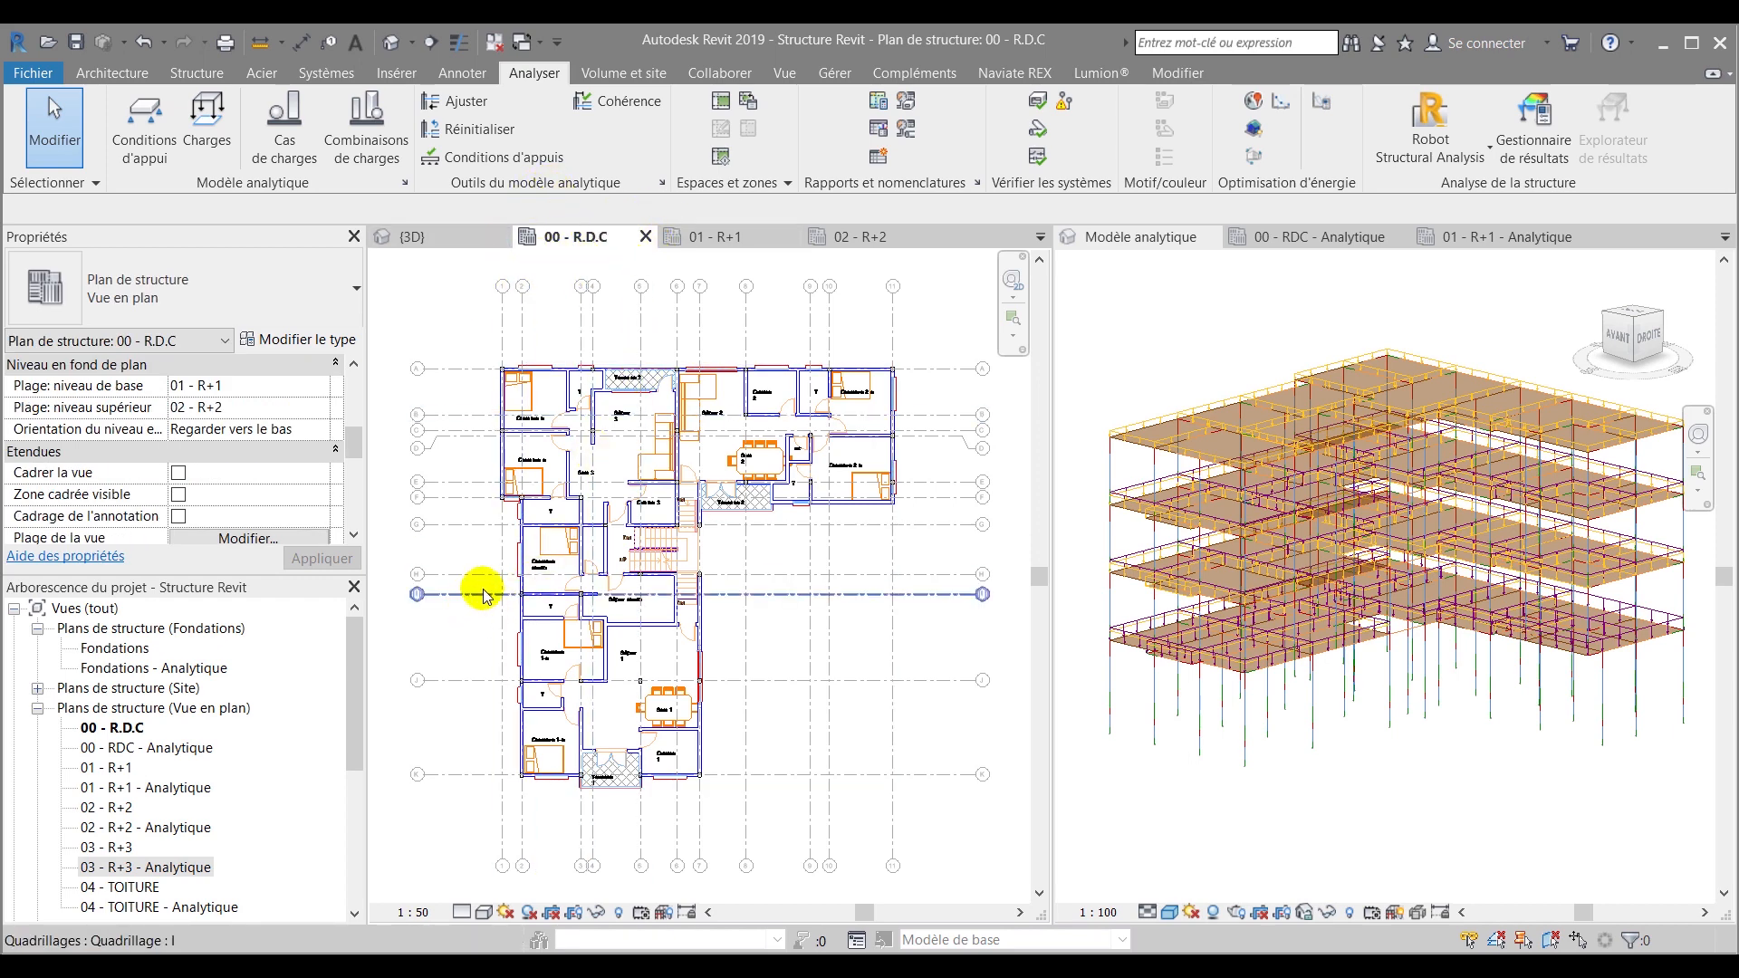
{"action": "scroll", "coordinate": [507, 584], "scroll_direction": "up", "scroll_amount": 5}
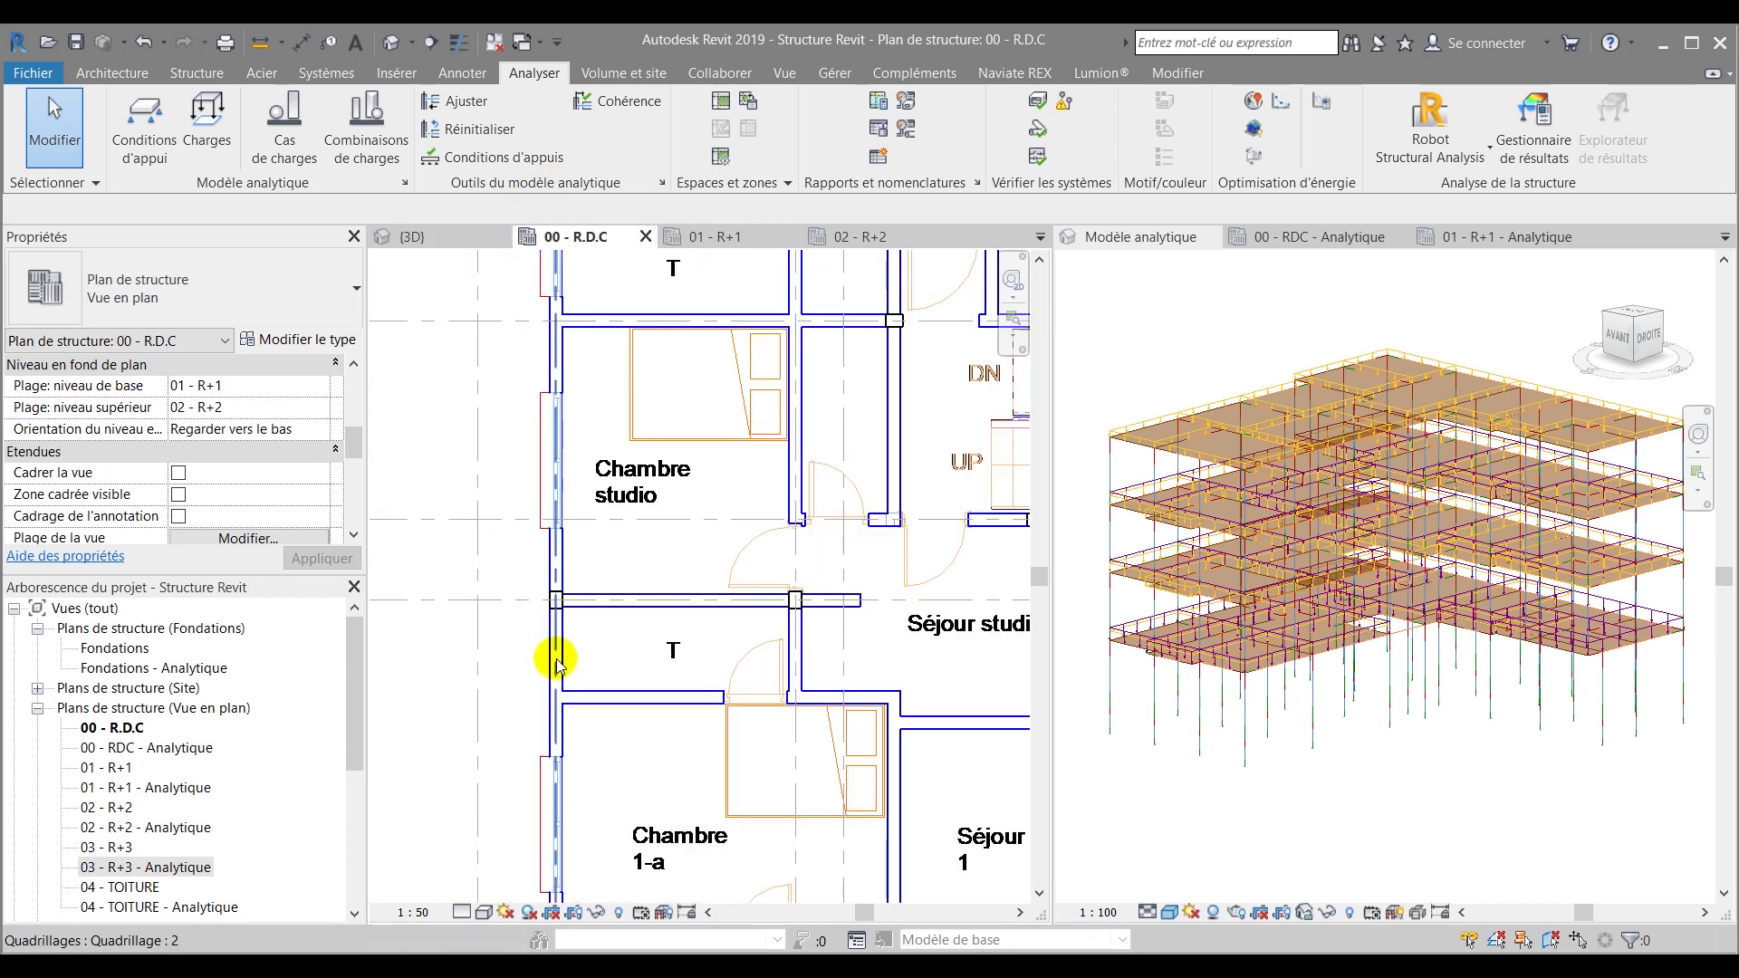
{"action": "scroll", "coordinate": [552, 623], "scroll_direction": "down", "scroll_amount": 4}
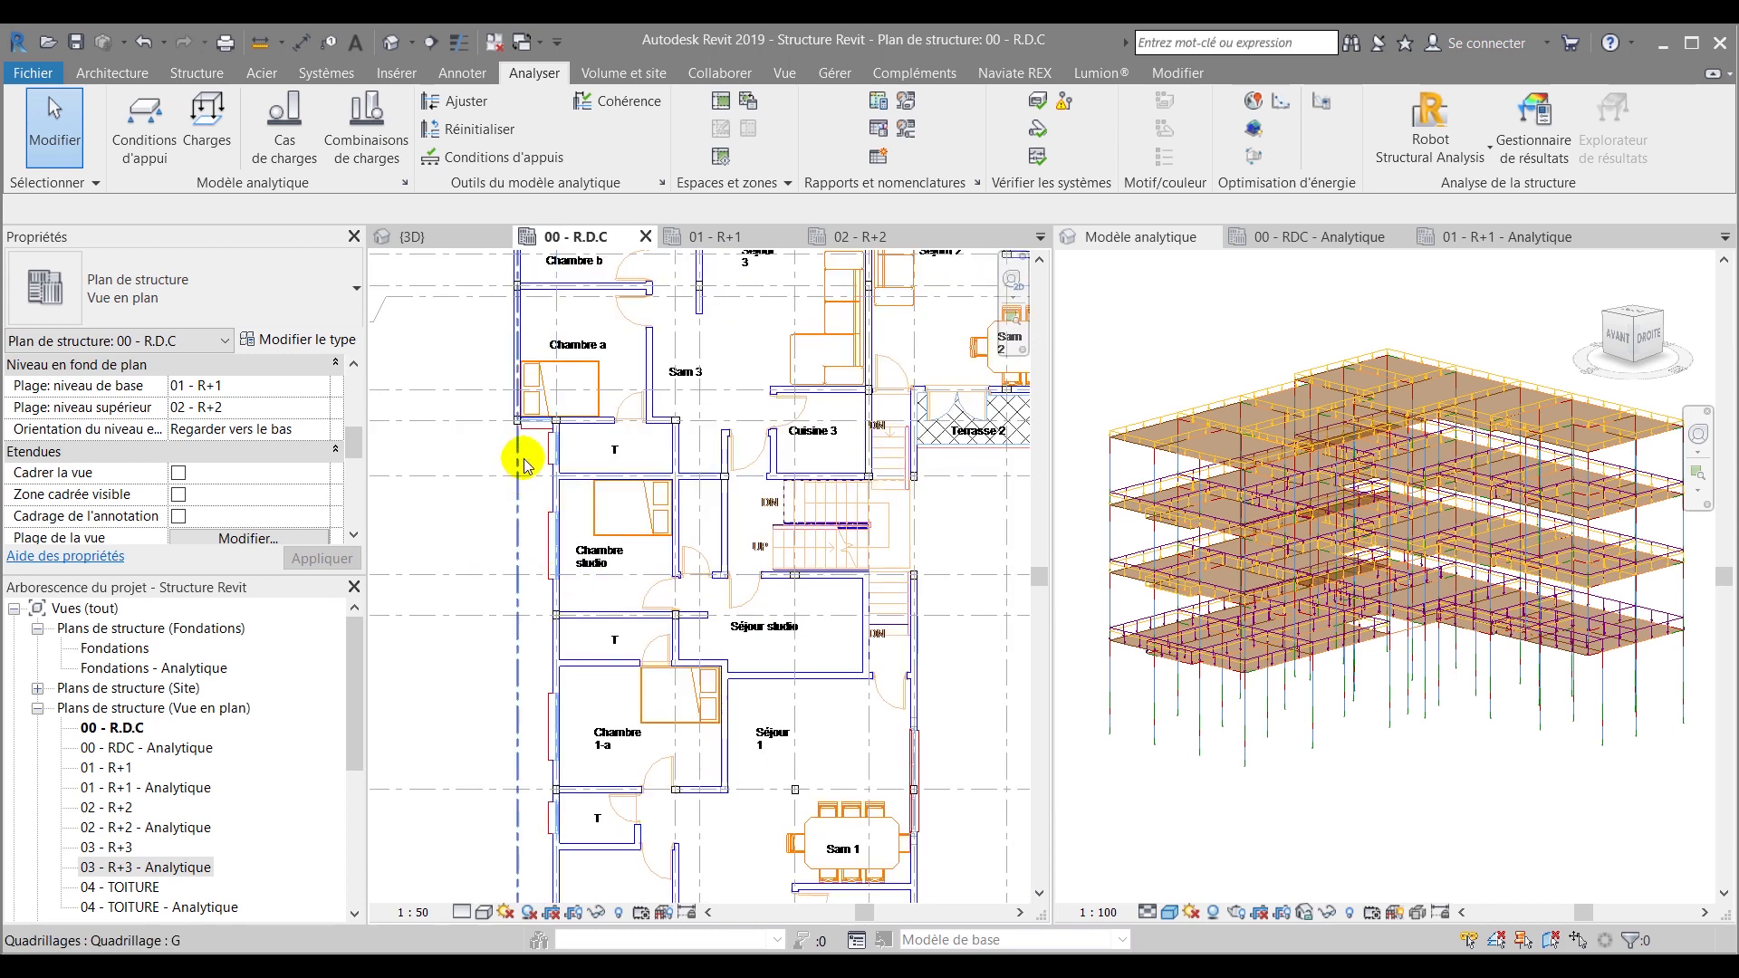
Start a hosted line load (Charge linéique hébergée) in load case DL1 (1) with Fz 1 set to -5.40 kN/m
{"action": "left_click", "coordinate": [220, 130]}
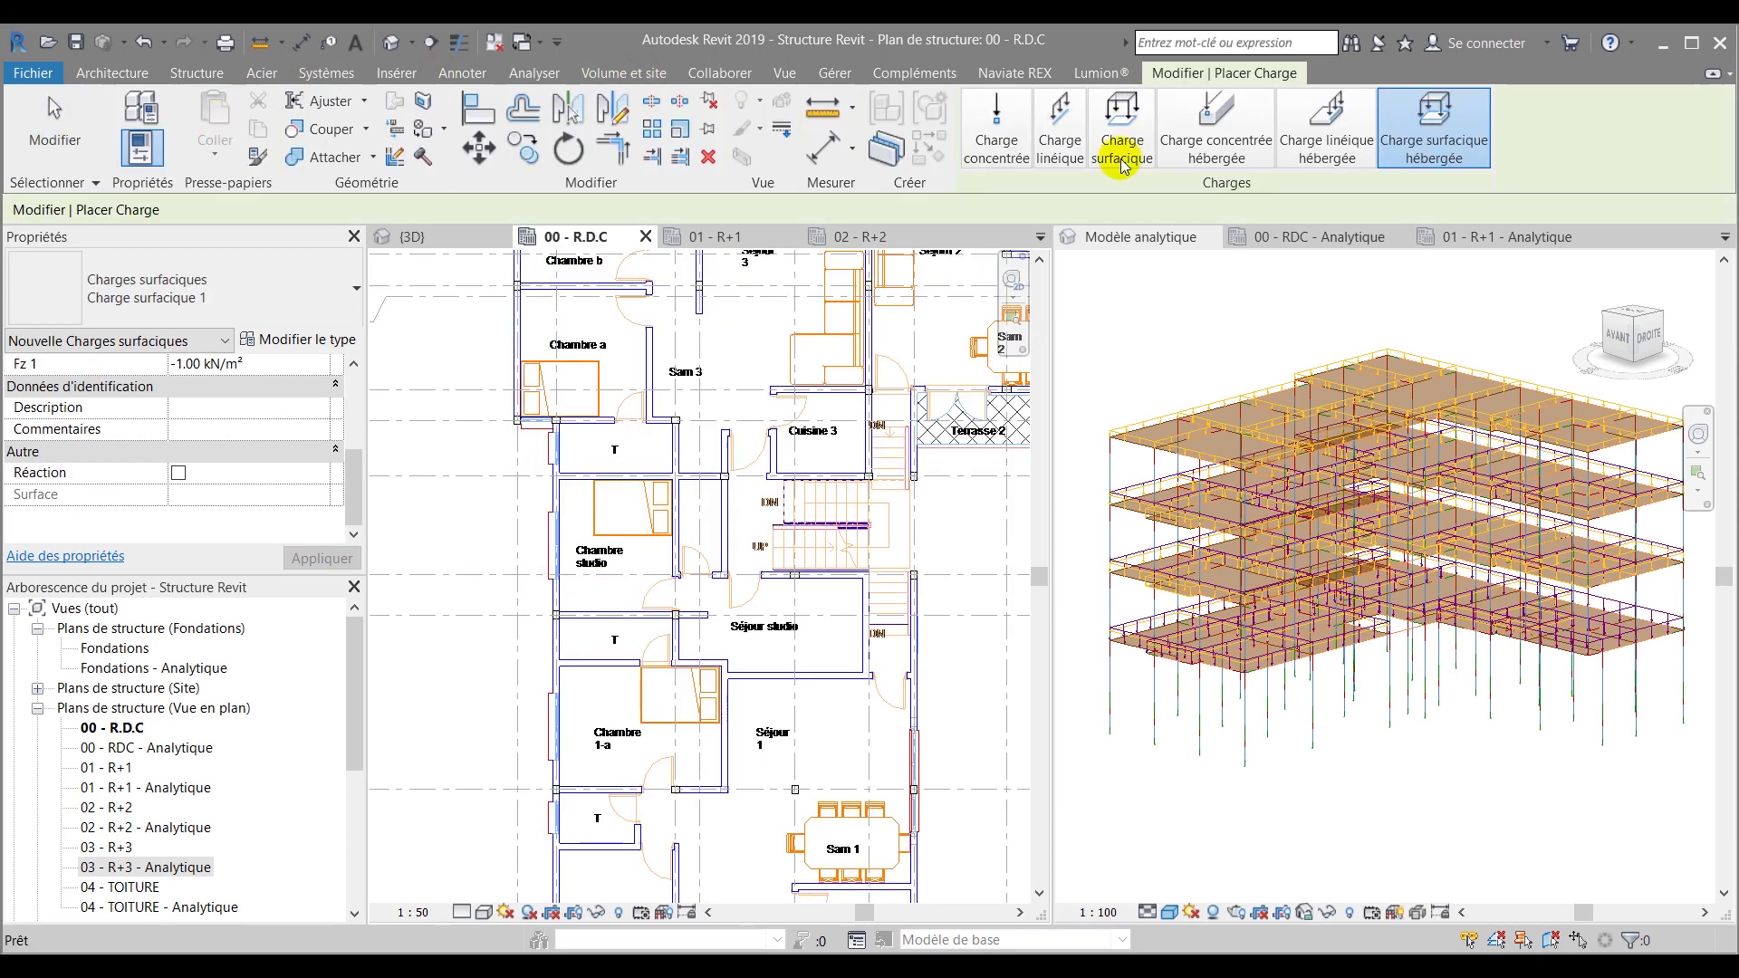
{"action": "left_click", "coordinate": [1323, 131]}
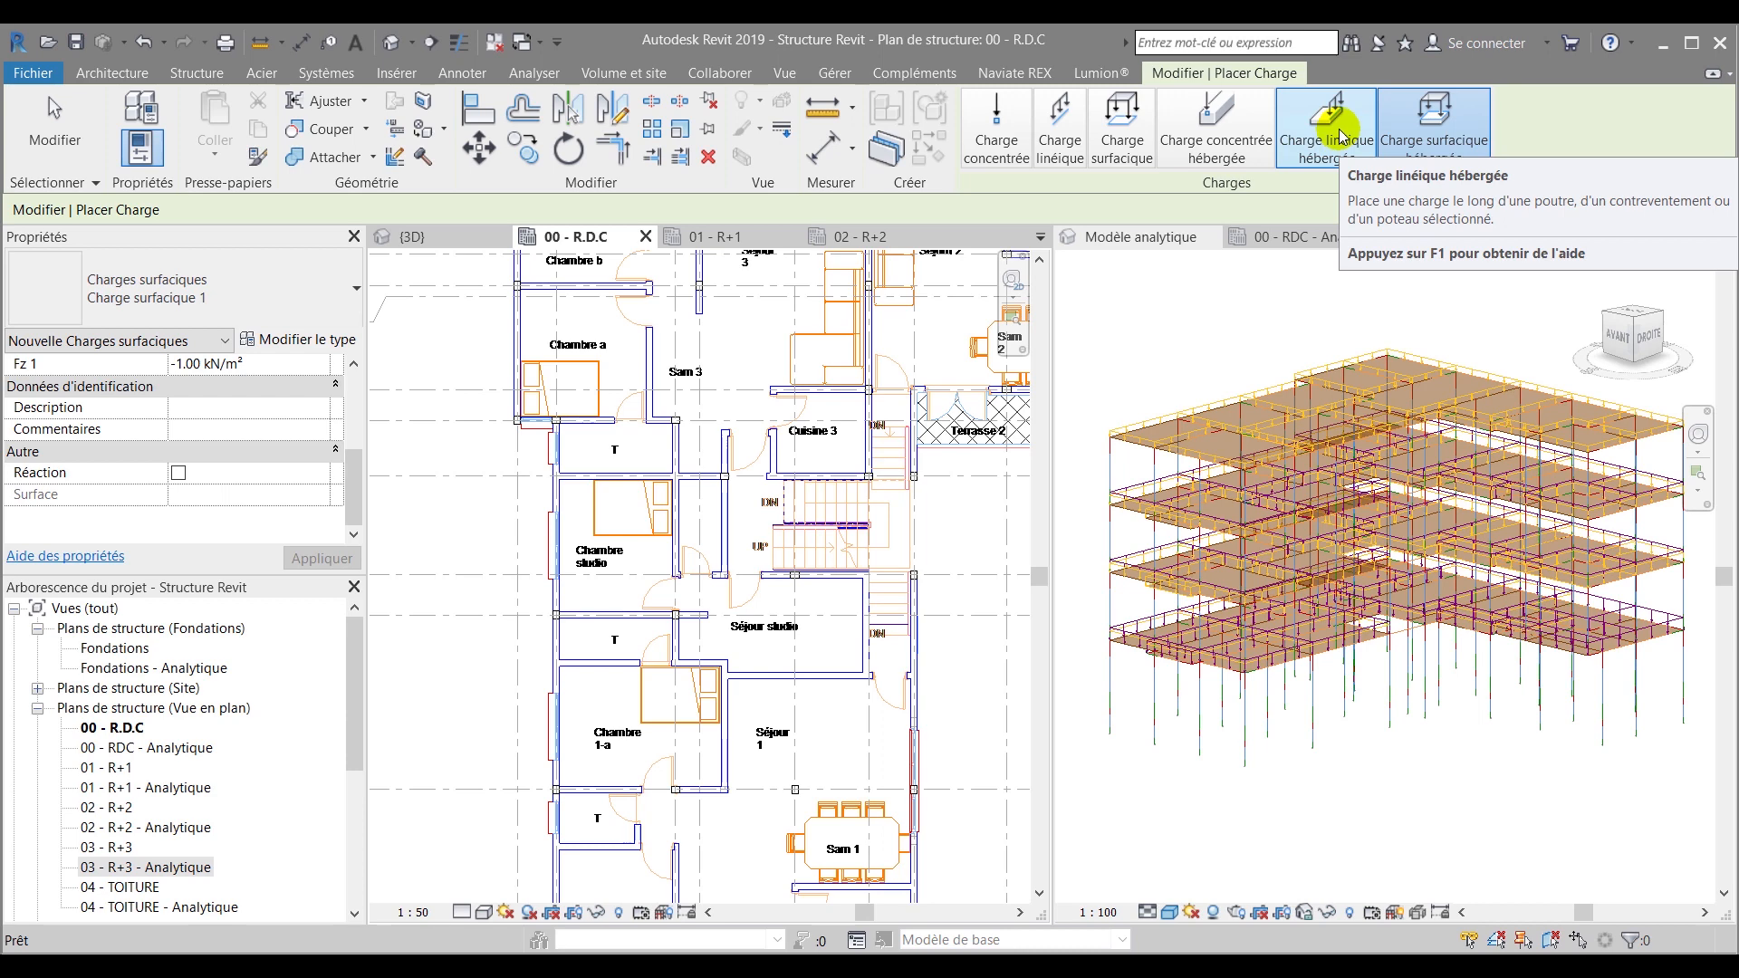
{"action": "scroll", "coordinate": [245, 385], "scroll_direction": "up", "scroll_amount": 4}
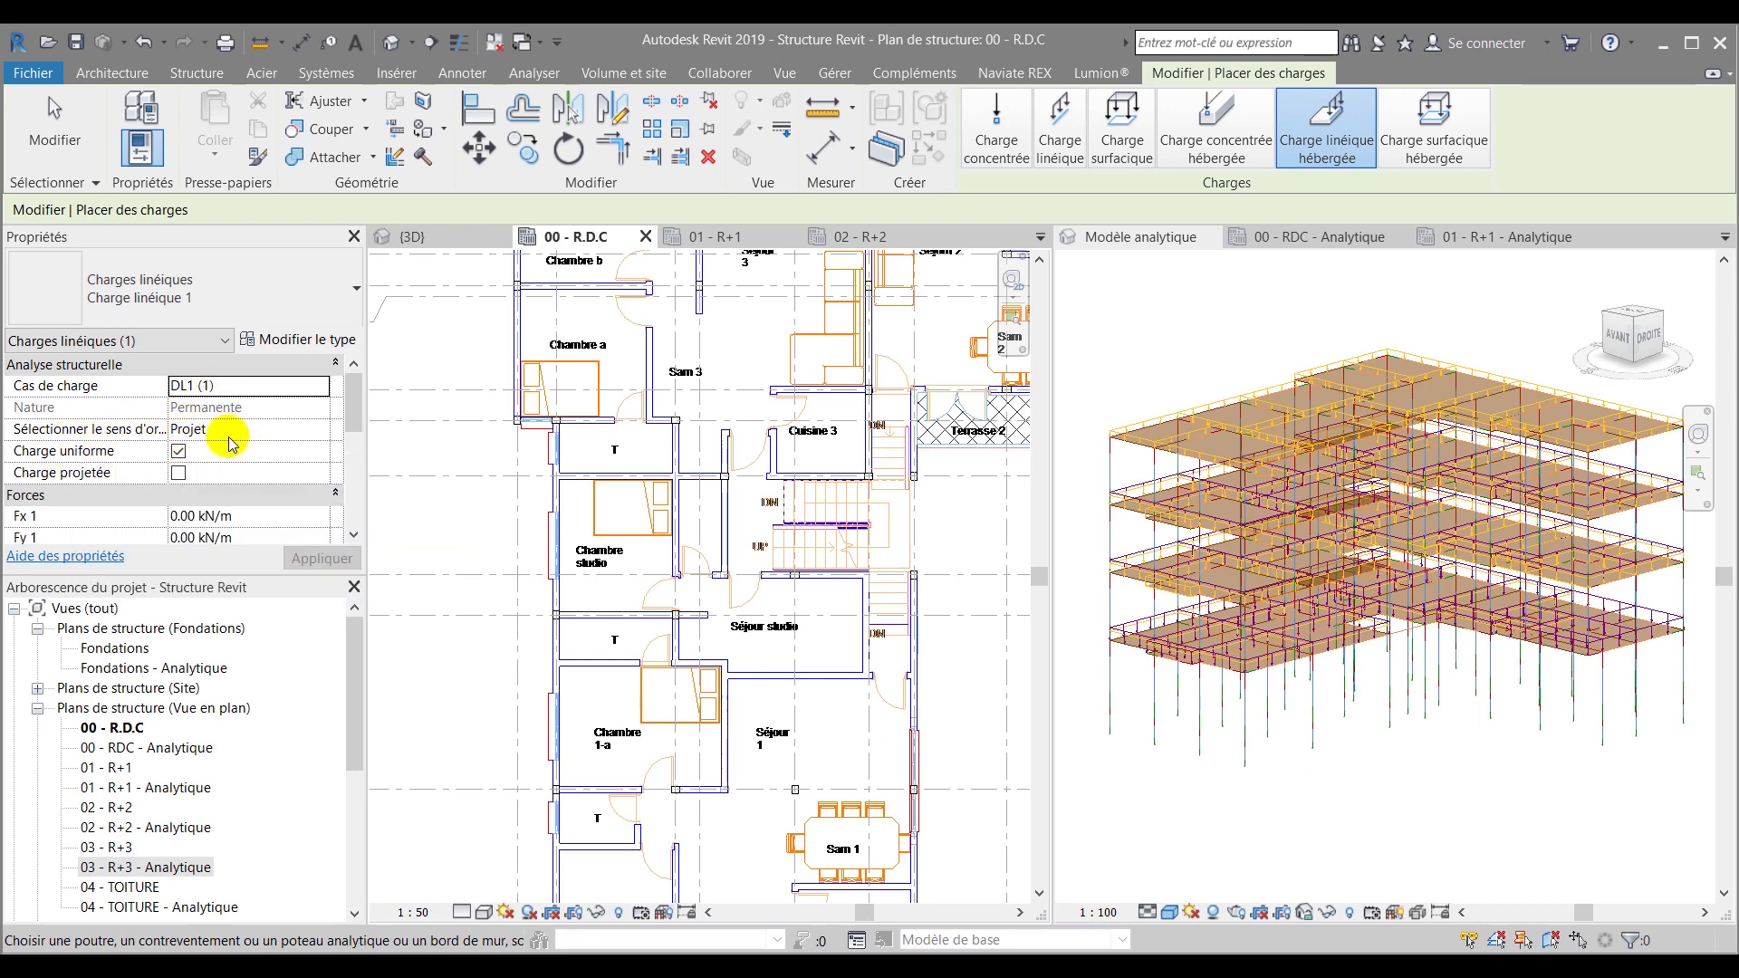
{"action": "scroll", "coordinate": [222, 453], "scroll_direction": "down", "scroll_amount": 1}
{"action": "left_click_drag", "start_coordinate": [246, 516], "coordinate": [169, 516]}
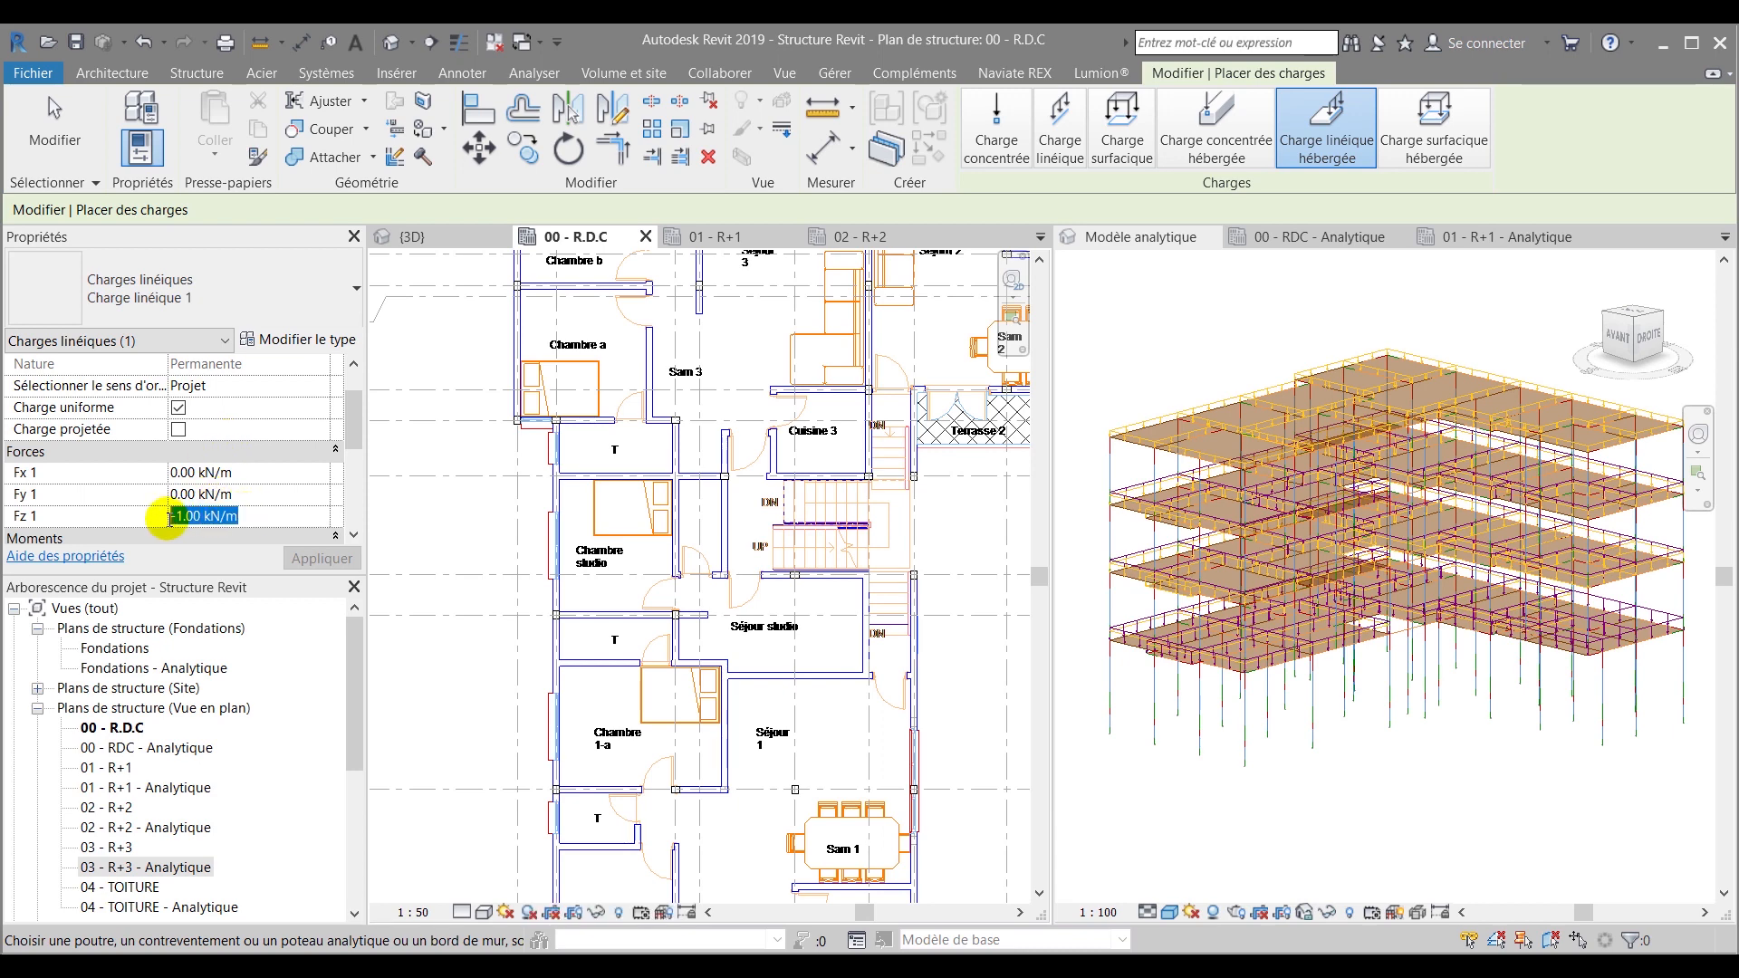
{"action": "type", "text": "-"}
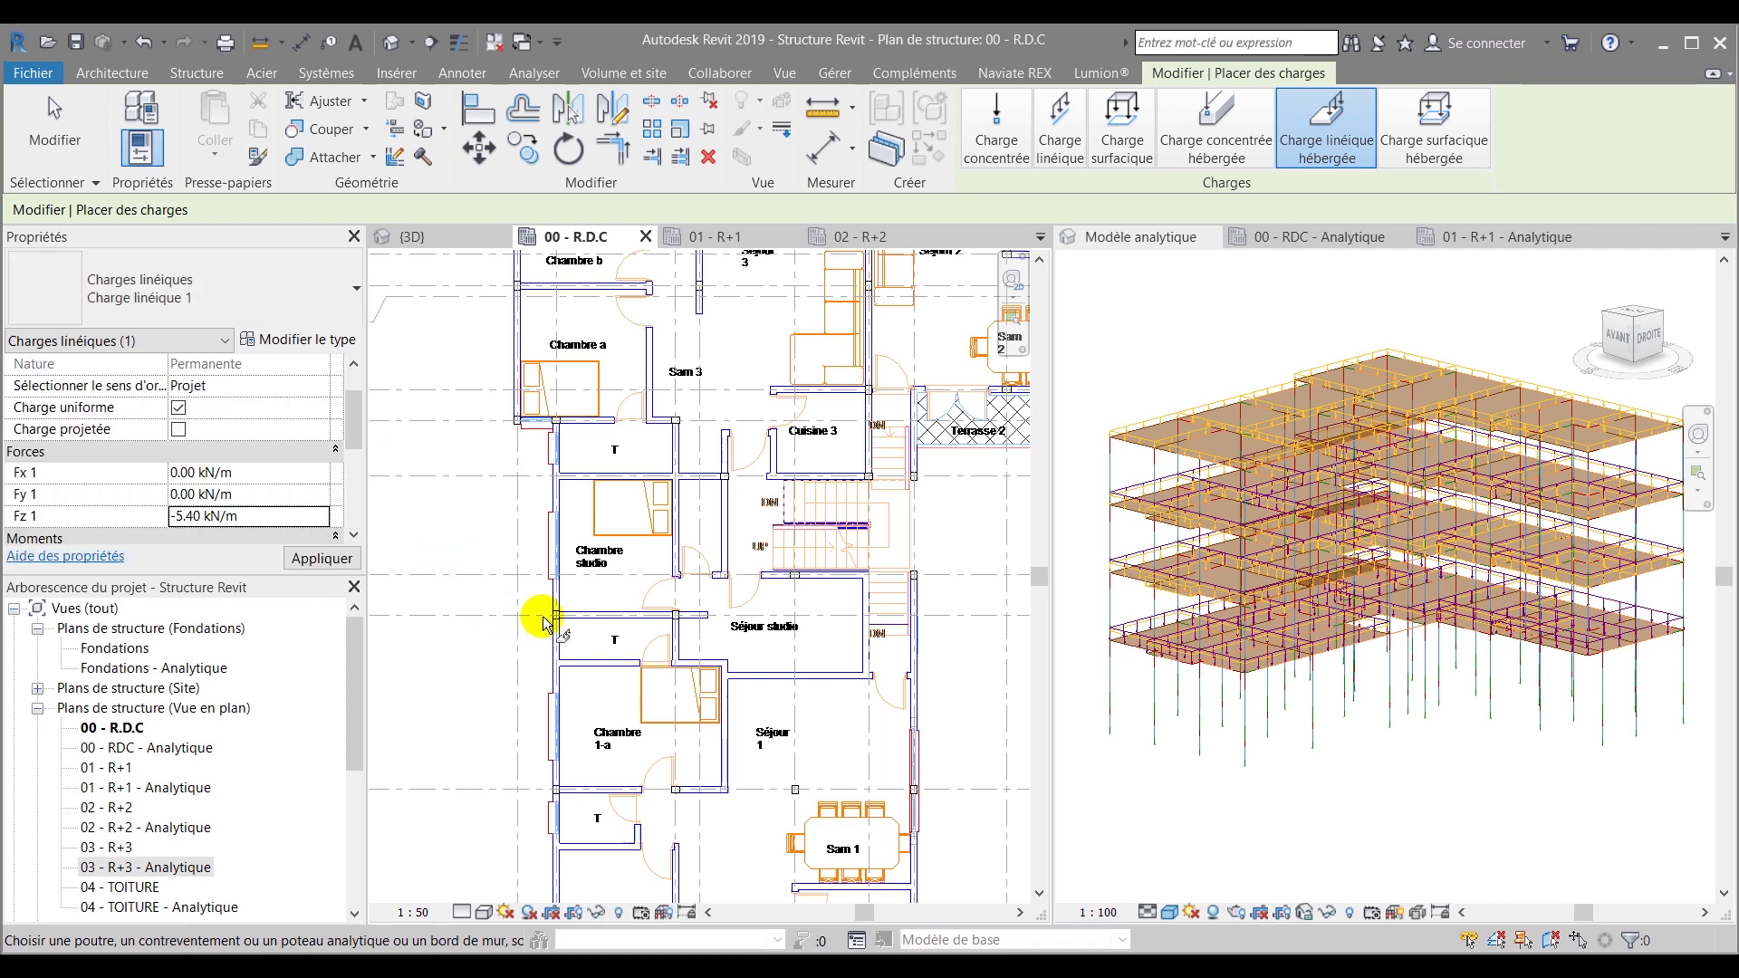
Show the analytical model over the 00 - R.D.C structural plan
{"action": "left_click", "coordinate": [662, 913]}
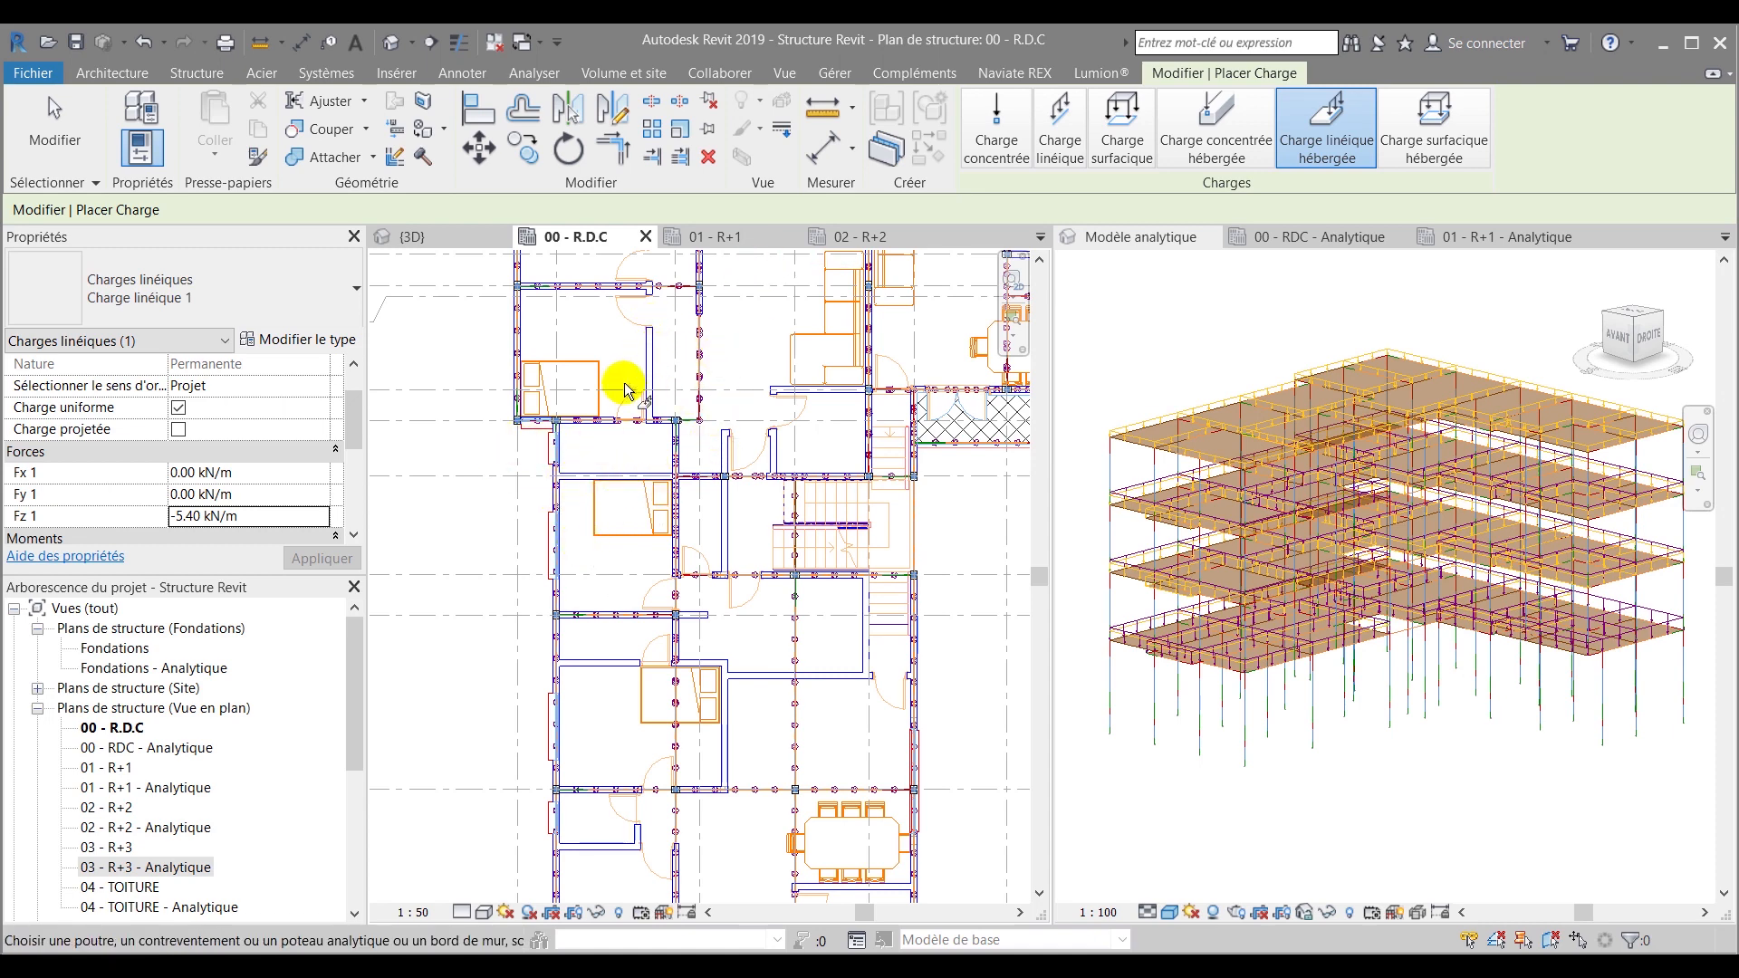
{"action": "scroll", "coordinate": [573, 418], "scroll_direction": "down", "scroll_amount": 2}
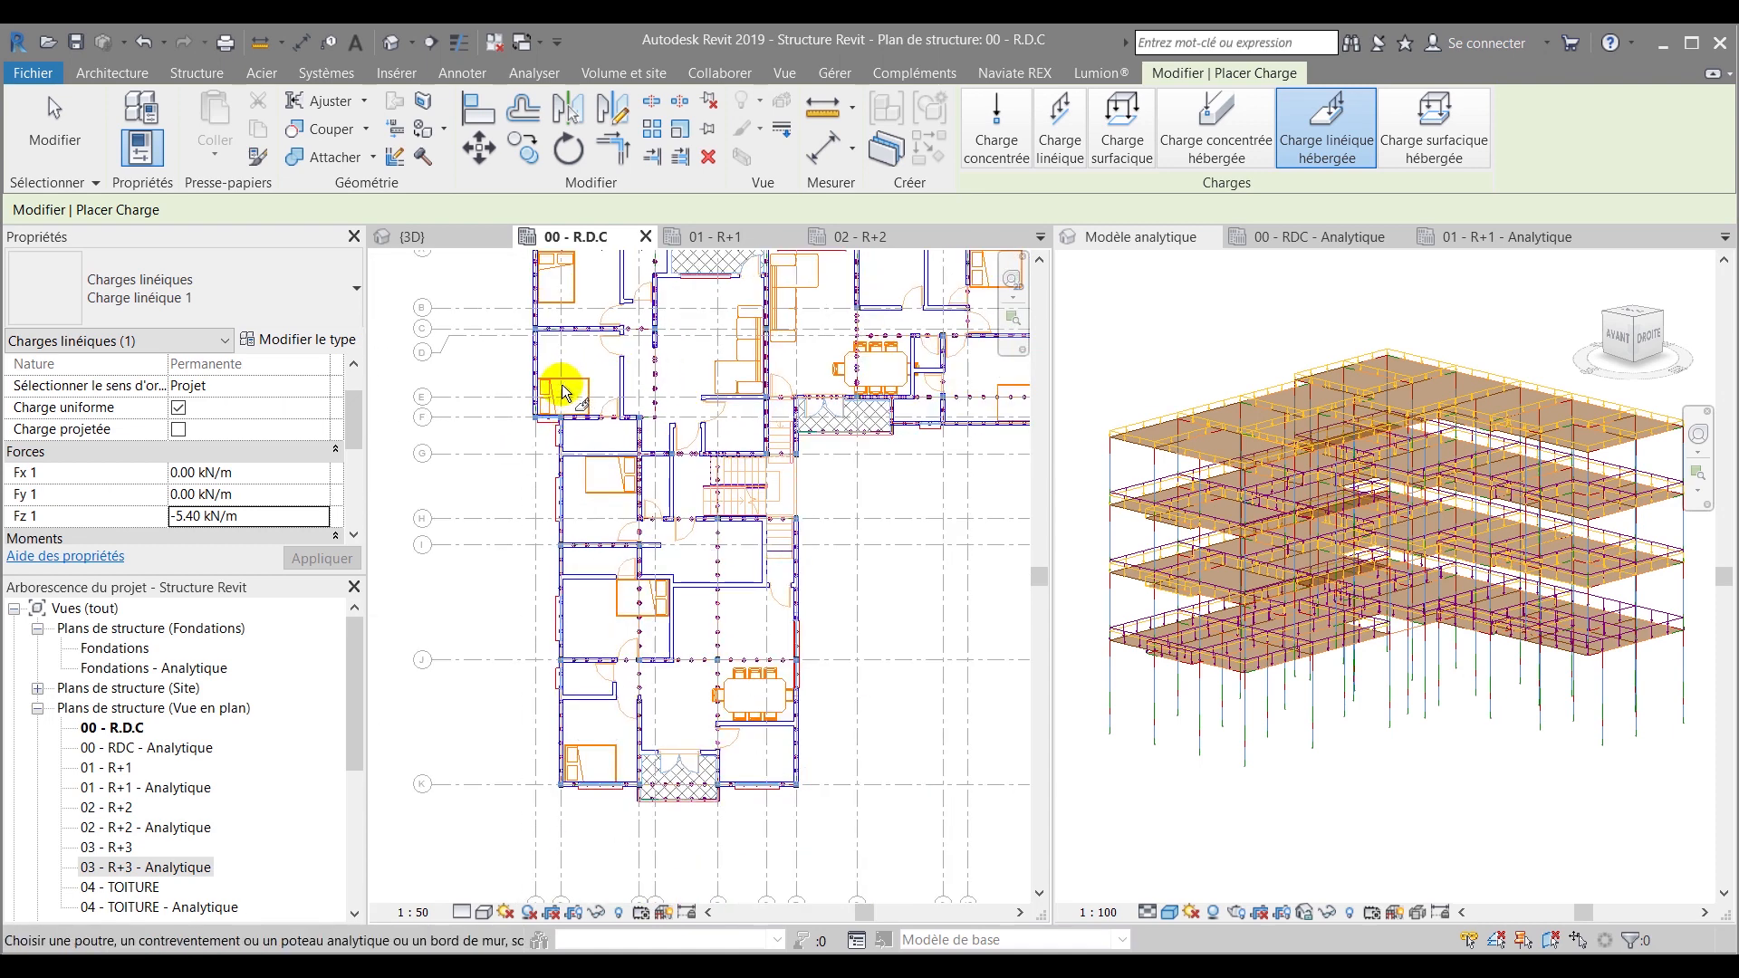
{"action": "scroll", "coordinate": [569, 396], "scroll_direction": "up", "scroll_amount": 3}
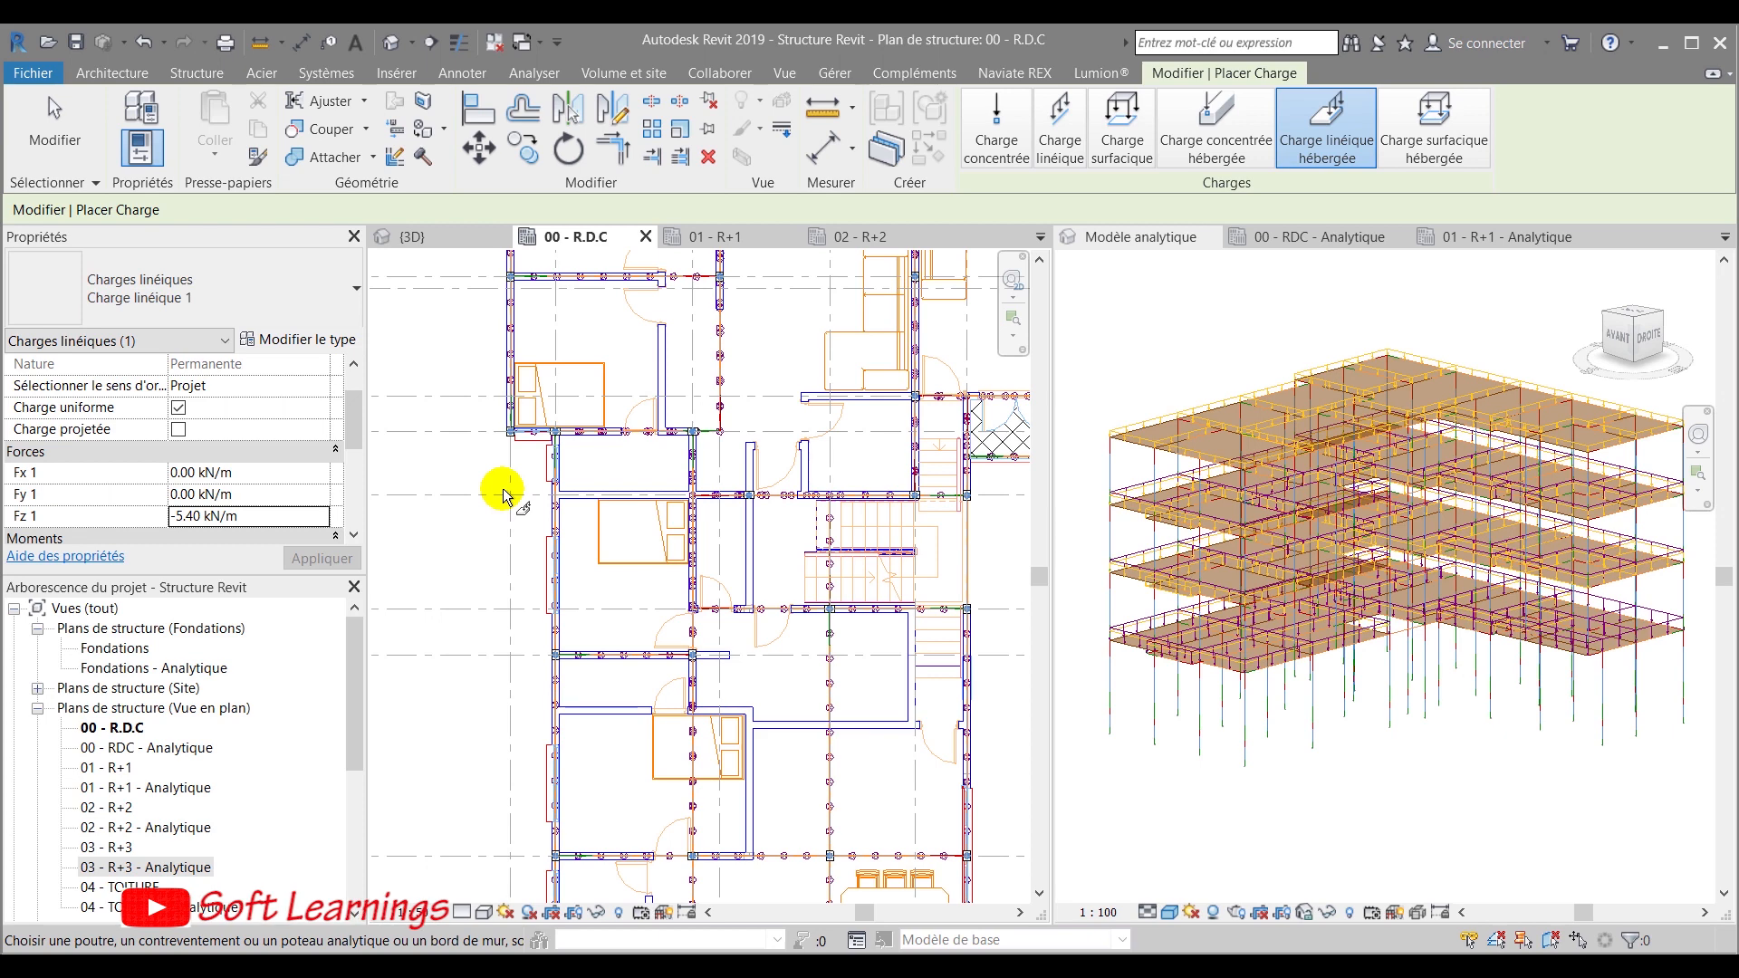
Hide the area loads (Charges surfaciques) and analytical floors (Sols analytiques) in the 00 - R.D.C plan's visibility settings
{"action": "key", "text": "v"}
{"action": "key", "text": "v"}
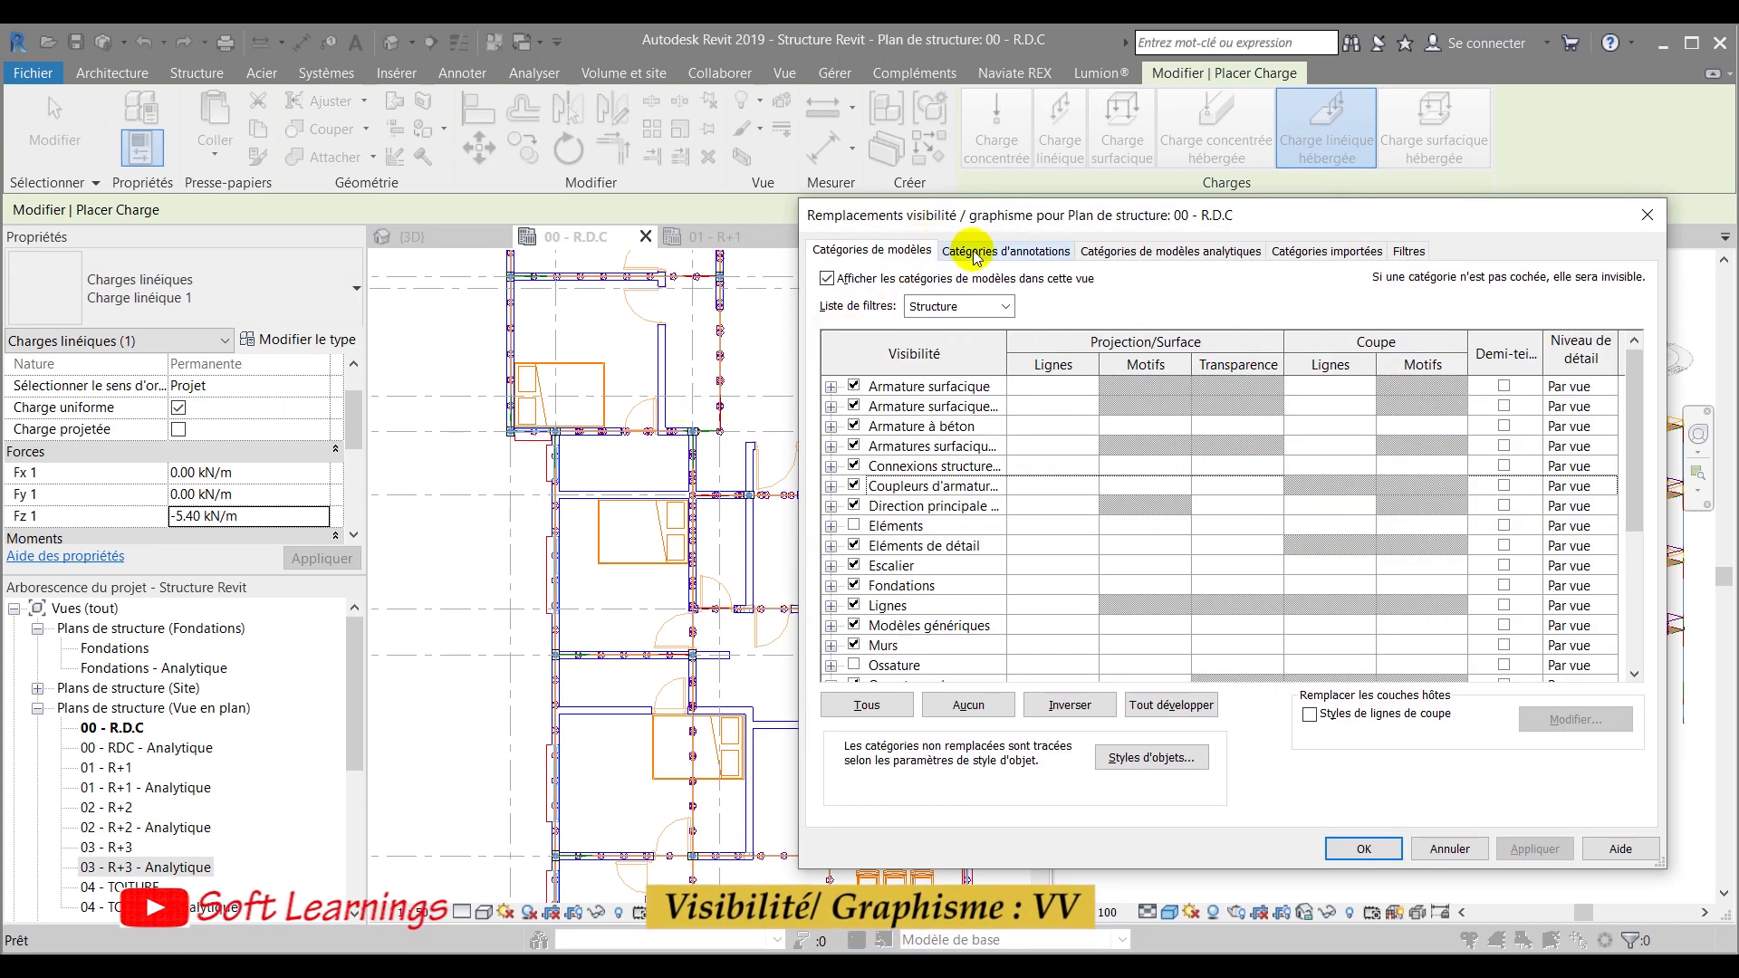
{"action": "left_click", "coordinate": [1095, 252]}
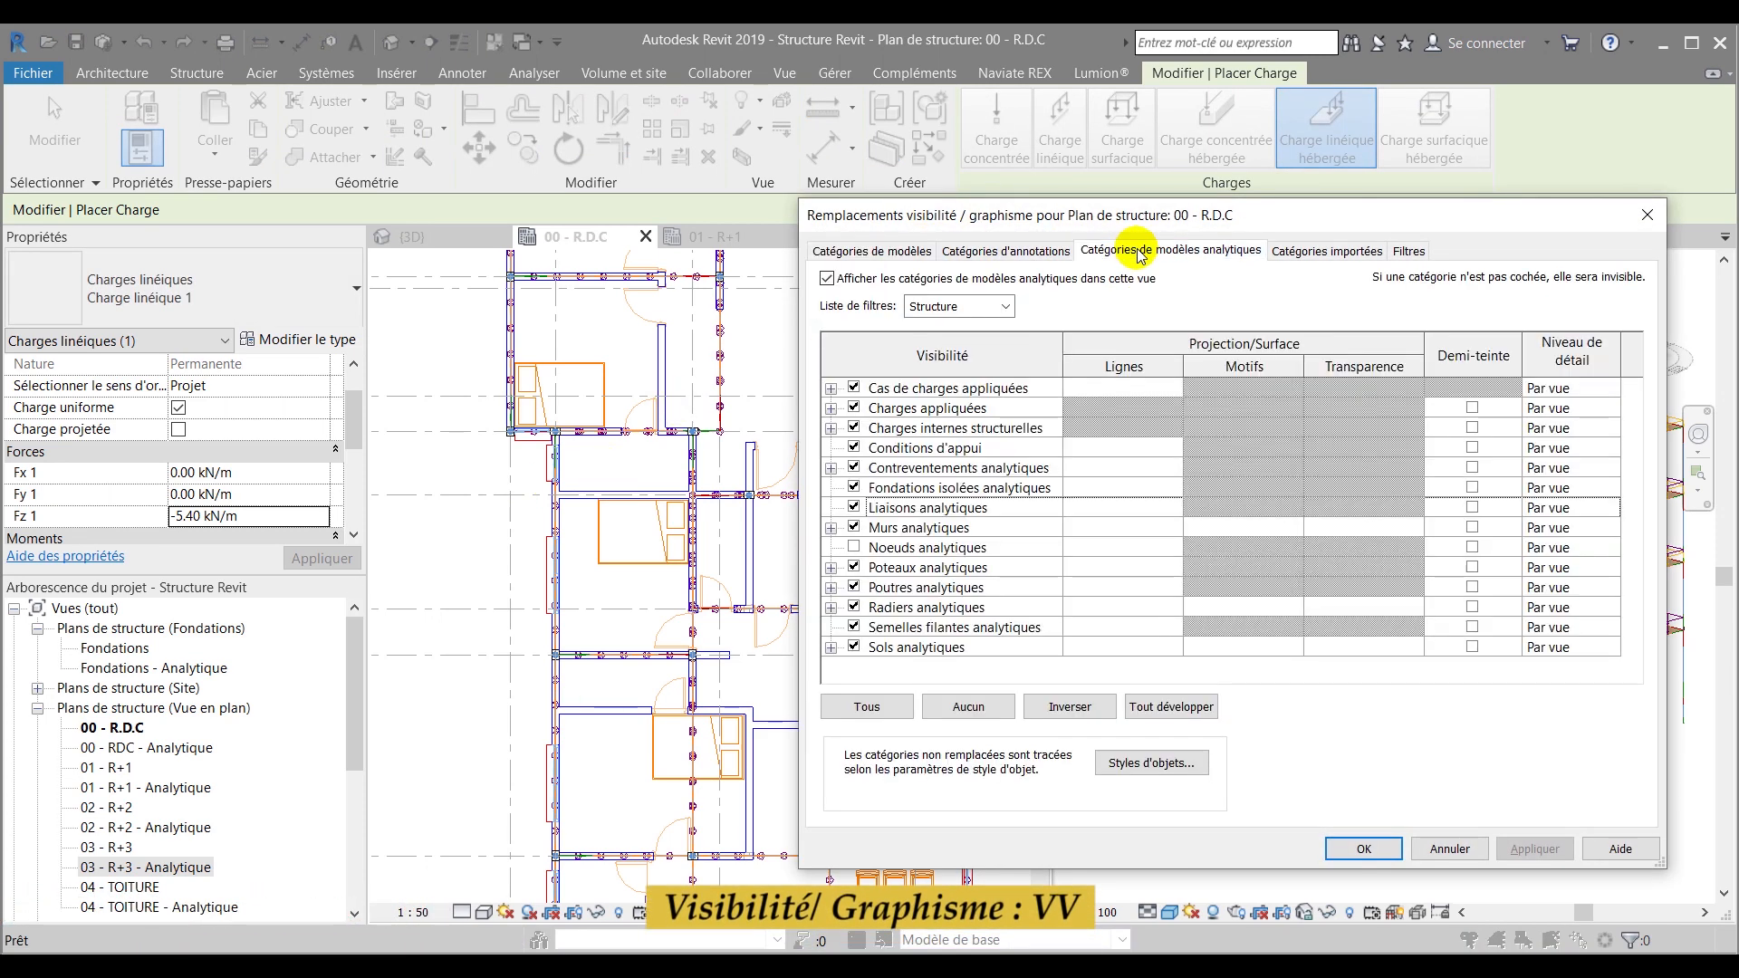
{"action": "left_click", "coordinate": [830, 410]}
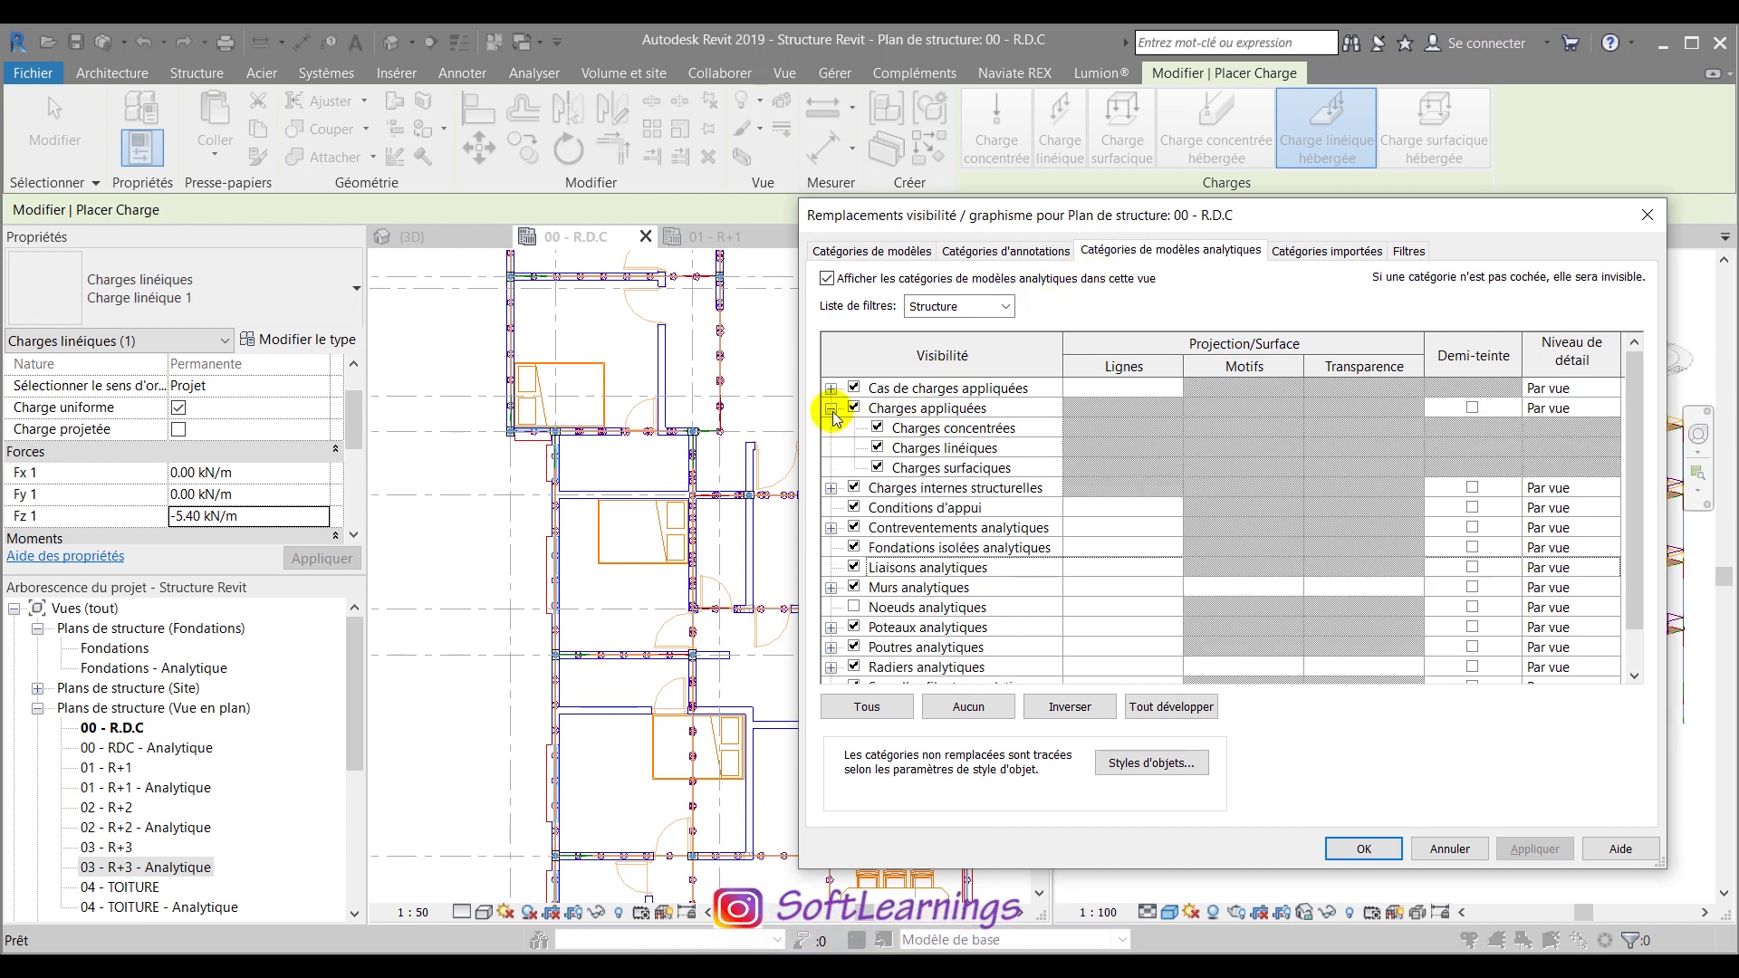
{"action": "left_click", "coordinate": [876, 467]}
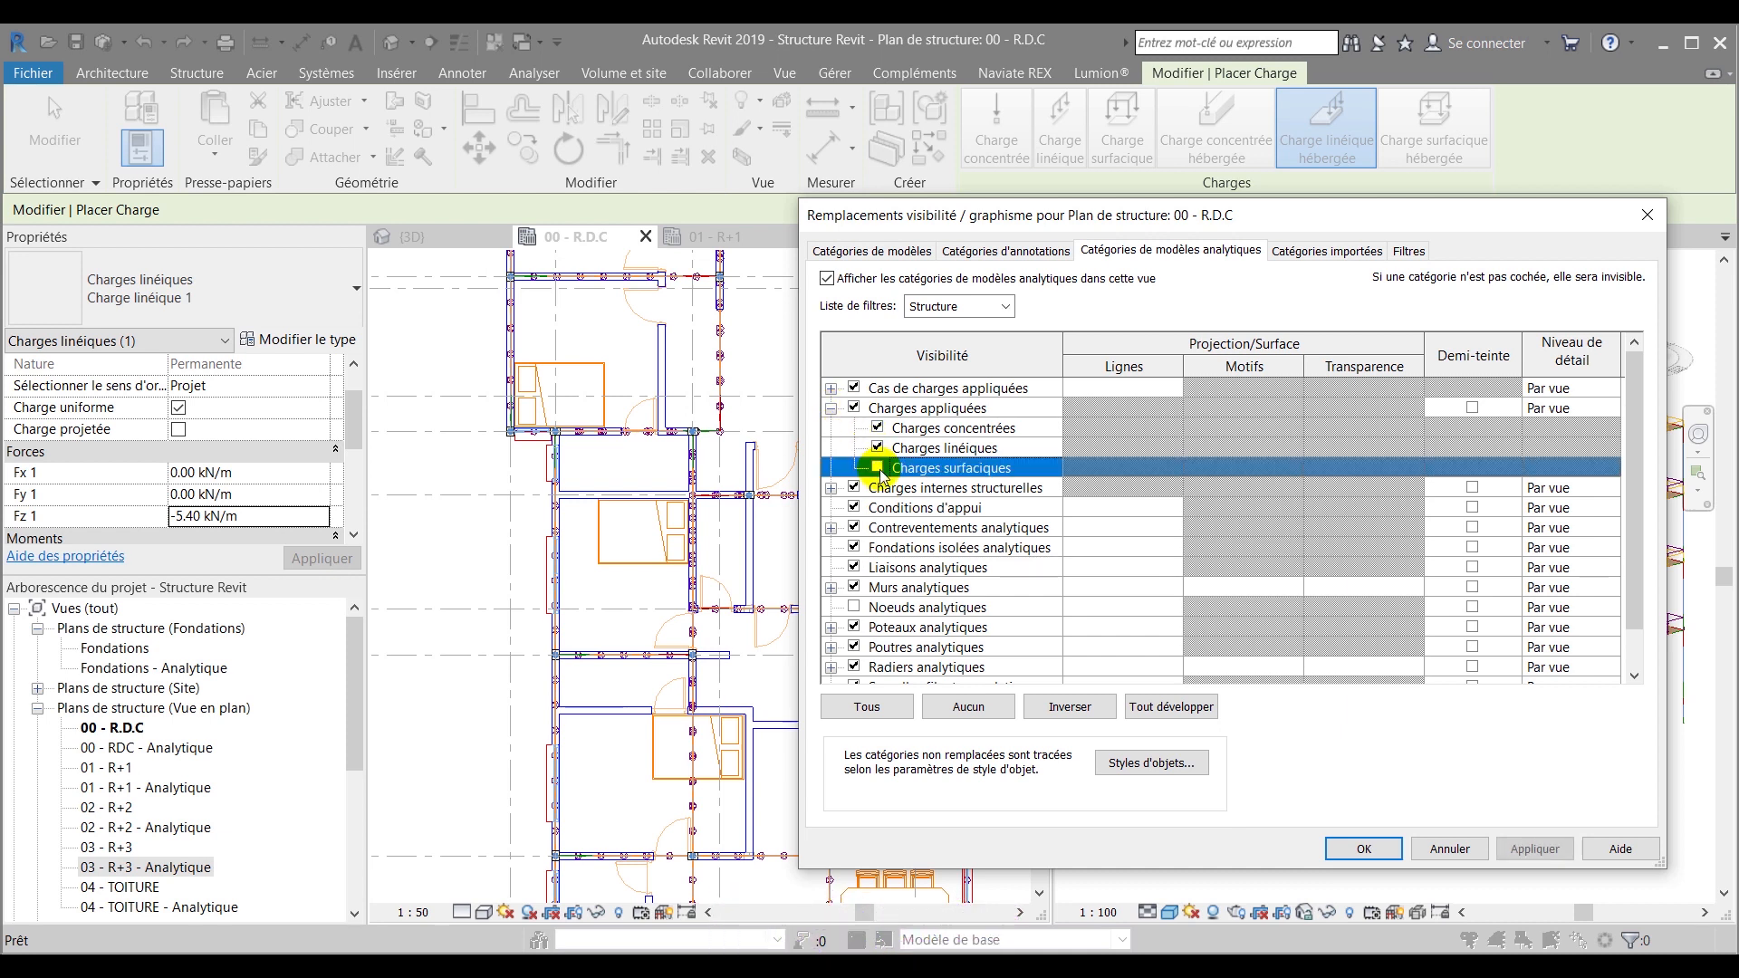
{"action": "left_click", "coordinate": [831, 409]}
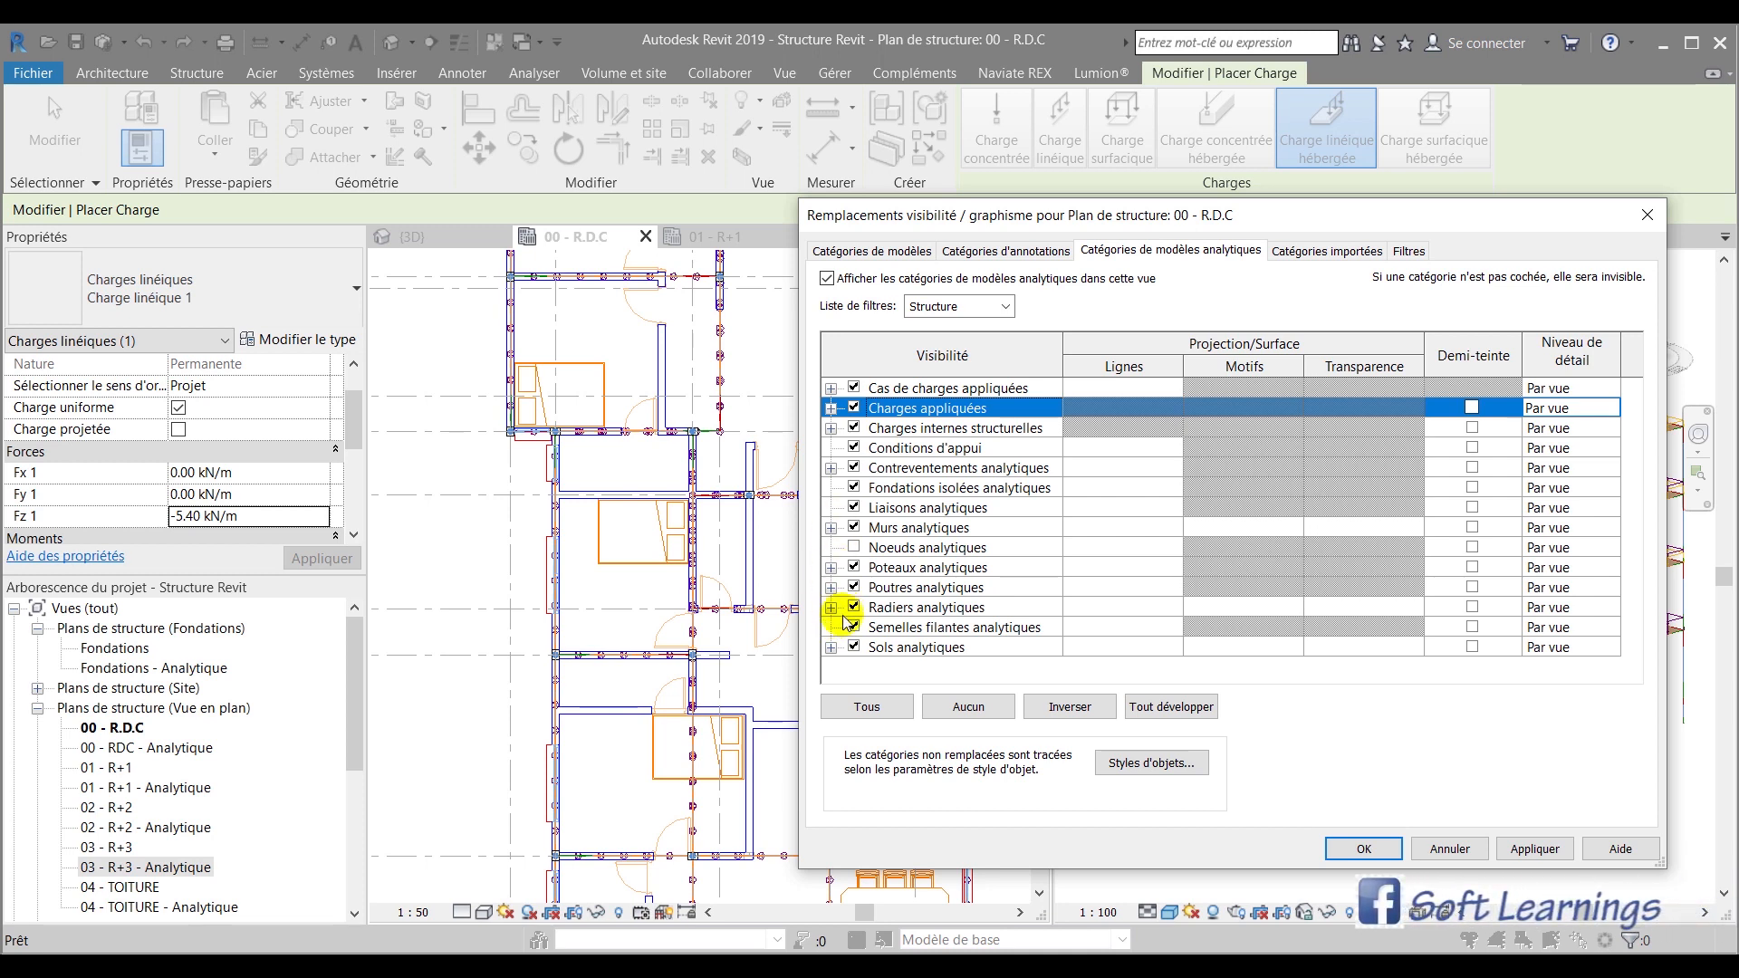
{"action": "left_click", "coordinate": [830, 648]}
{"action": "left_click", "coordinate": [831, 648]}
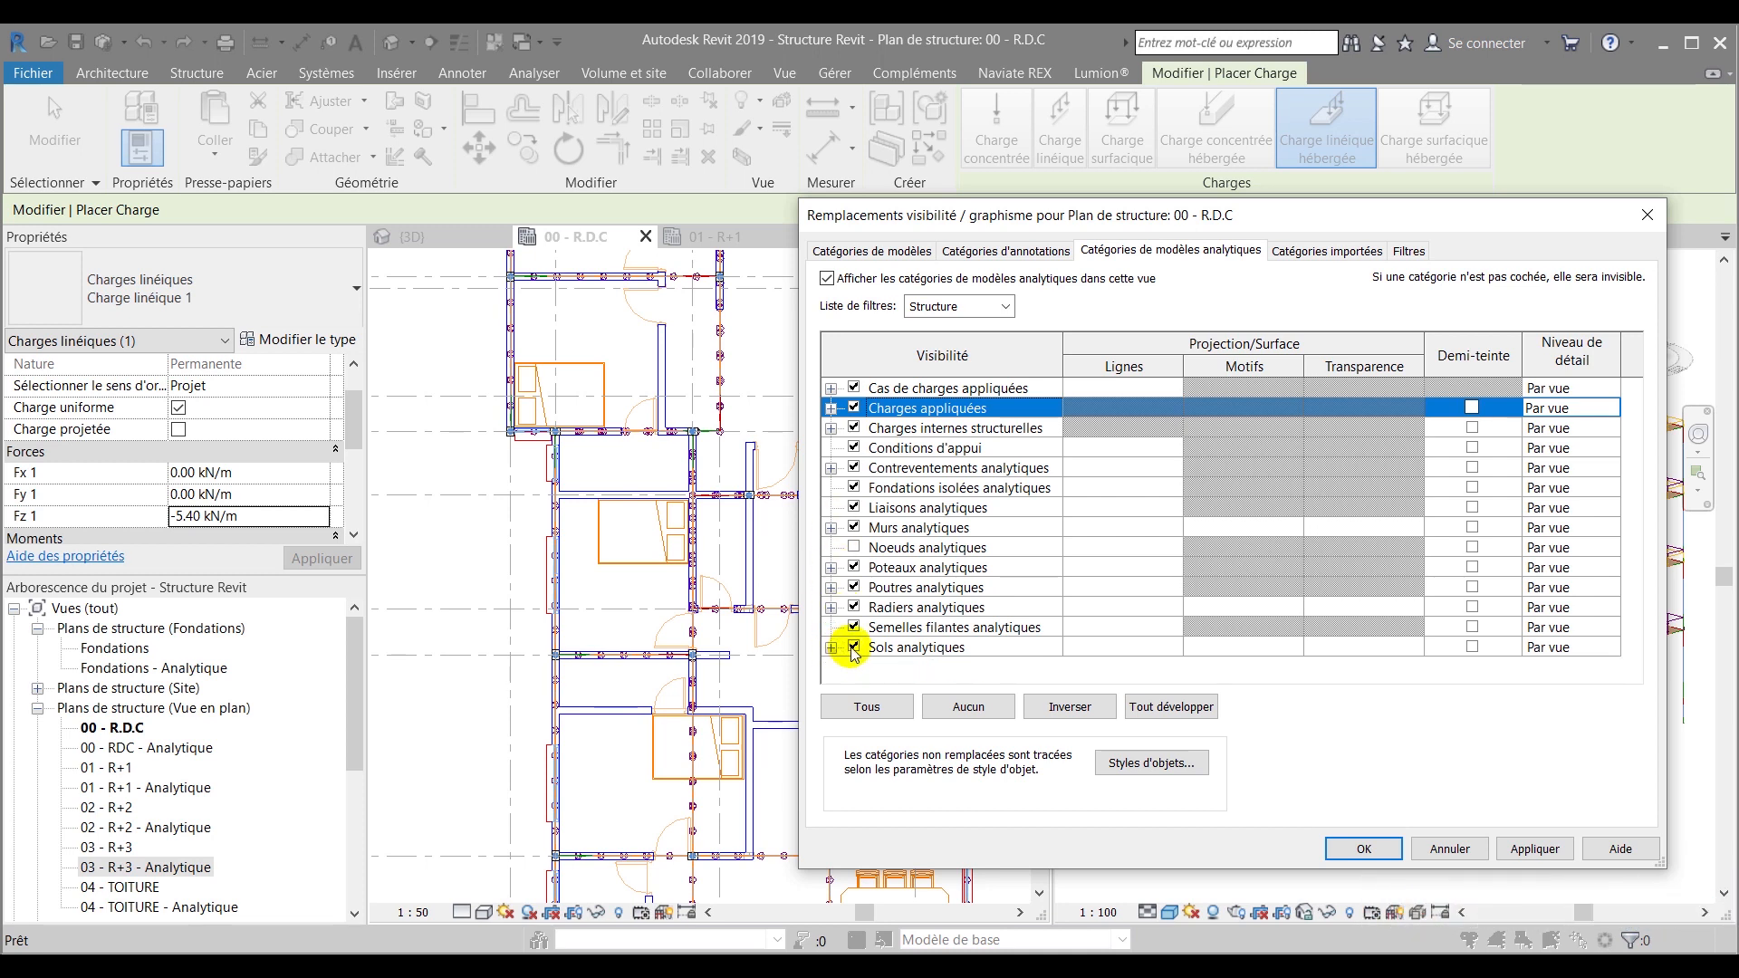
{"action": "left_click", "coordinate": [853, 647]}
{"action": "left_click", "coordinate": [1534, 848]}
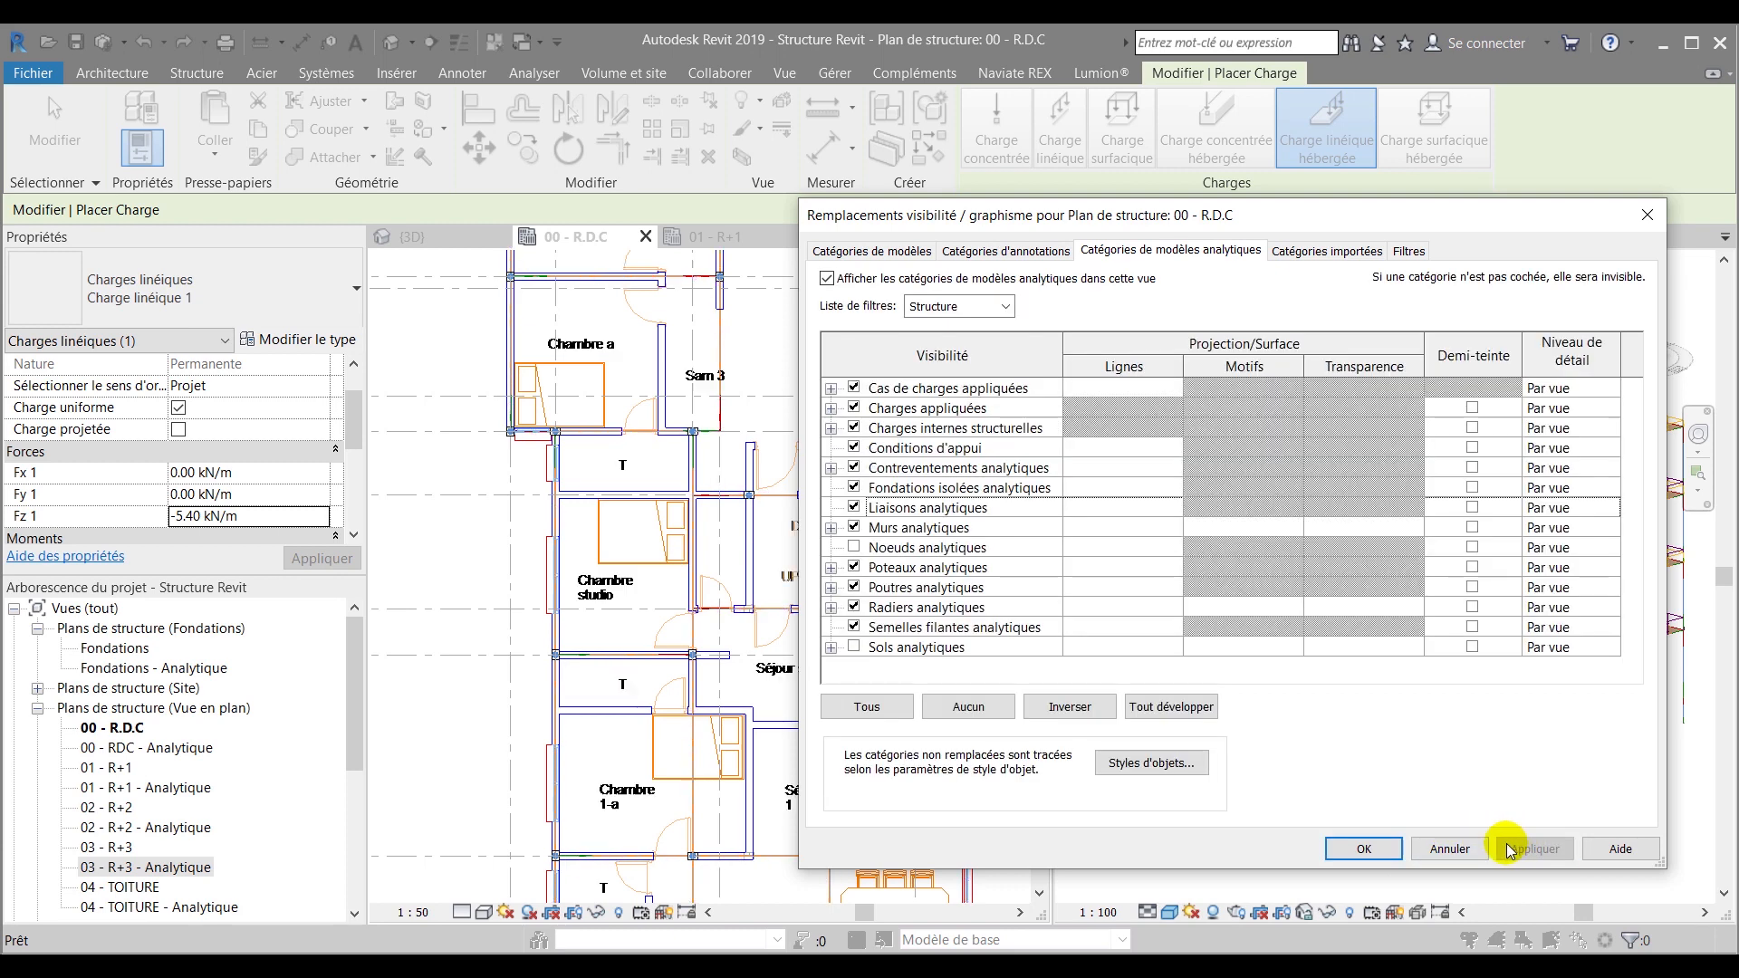
{"action": "left_click", "coordinate": [1364, 849]}
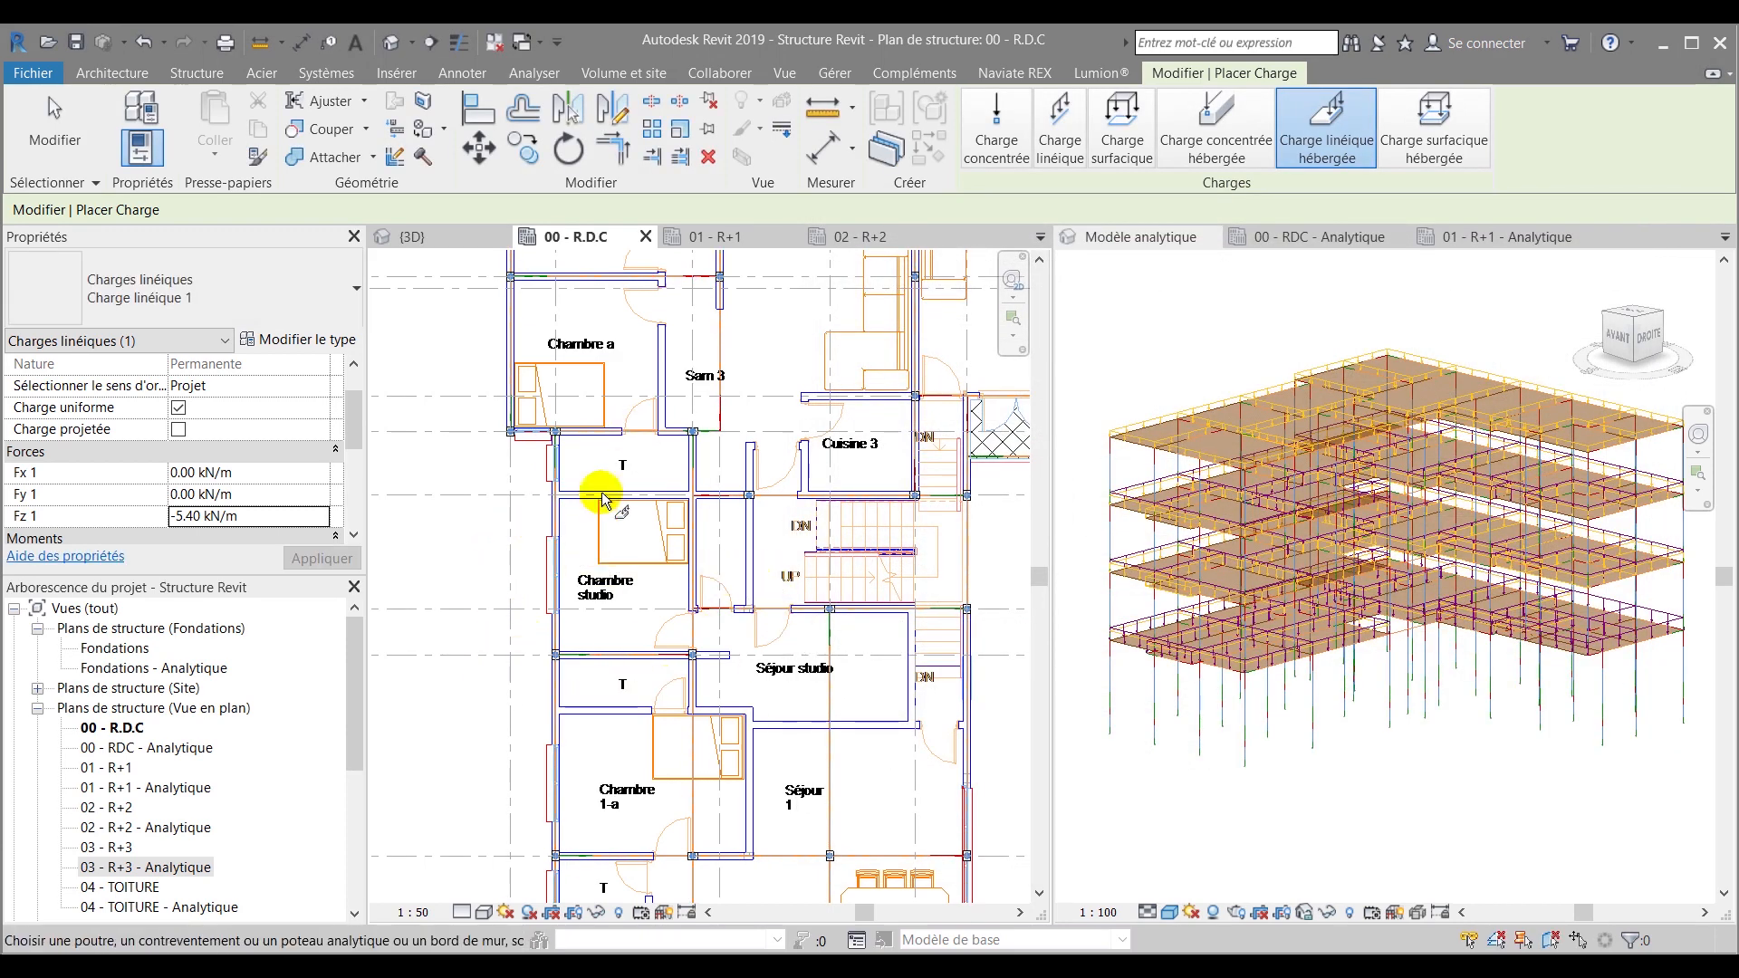
Cancel the load placement, hide the analytical model in the 00 - R.D.C plan and switch to the 00 - RDC - Analytique view
{"action": "key", "text": "Escape"}
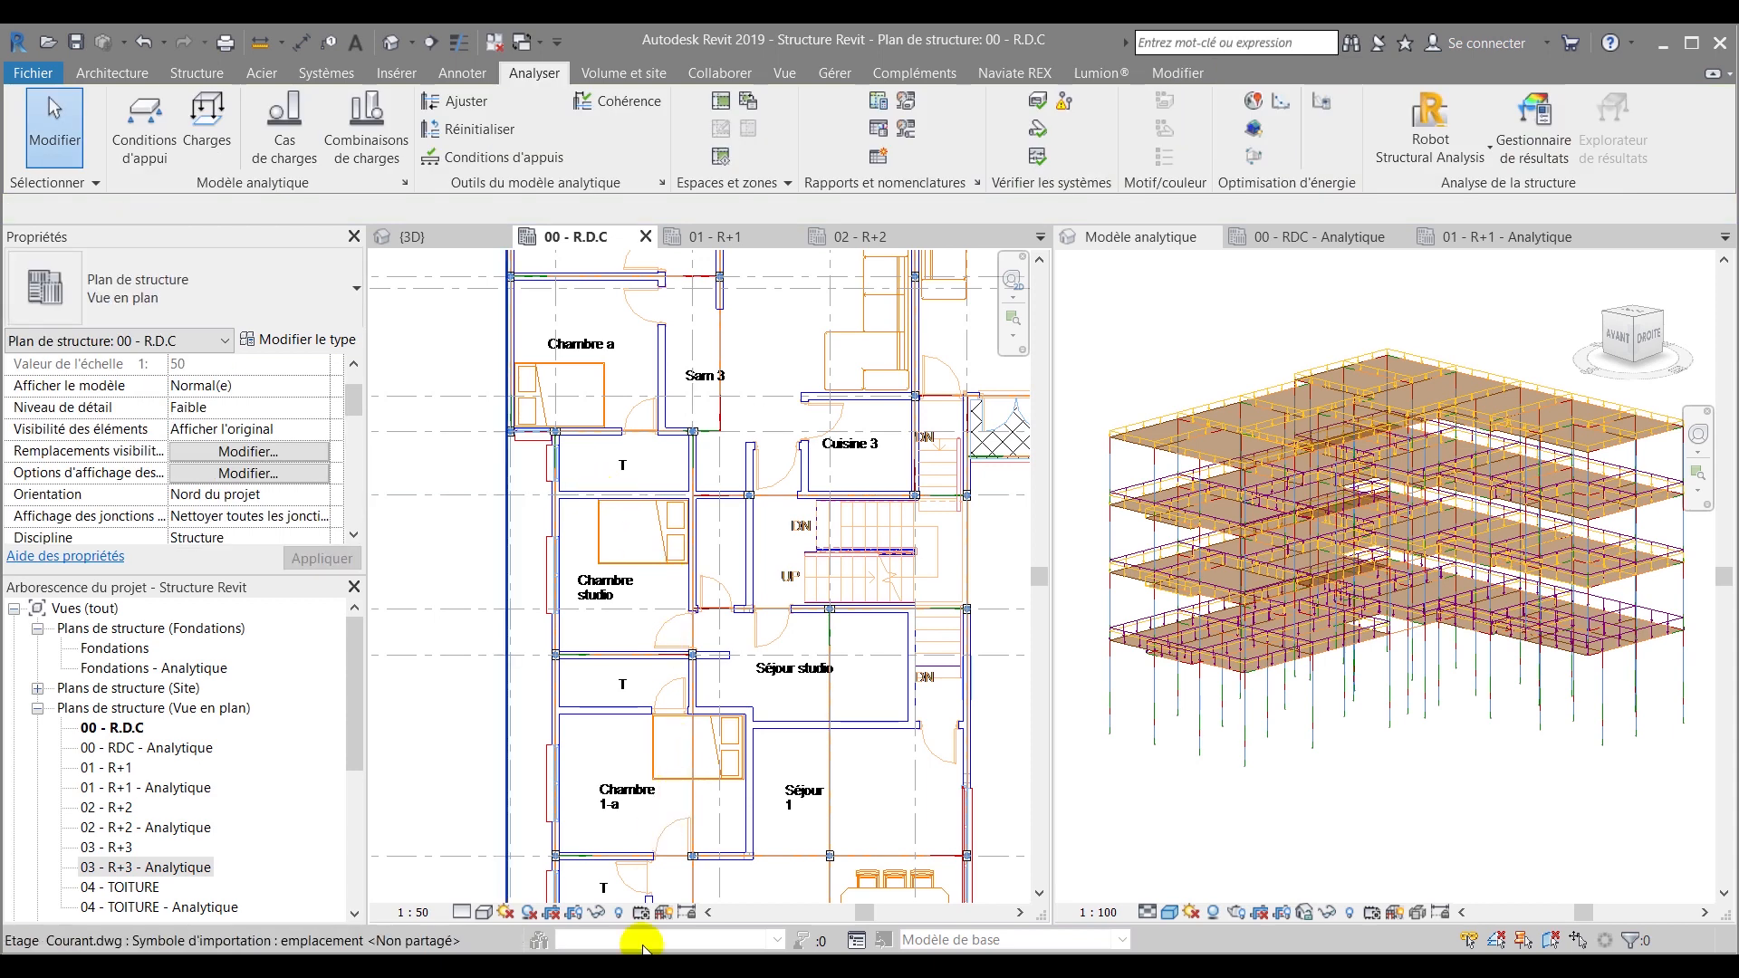
{"action": "left_click", "coordinate": [663, 913]}
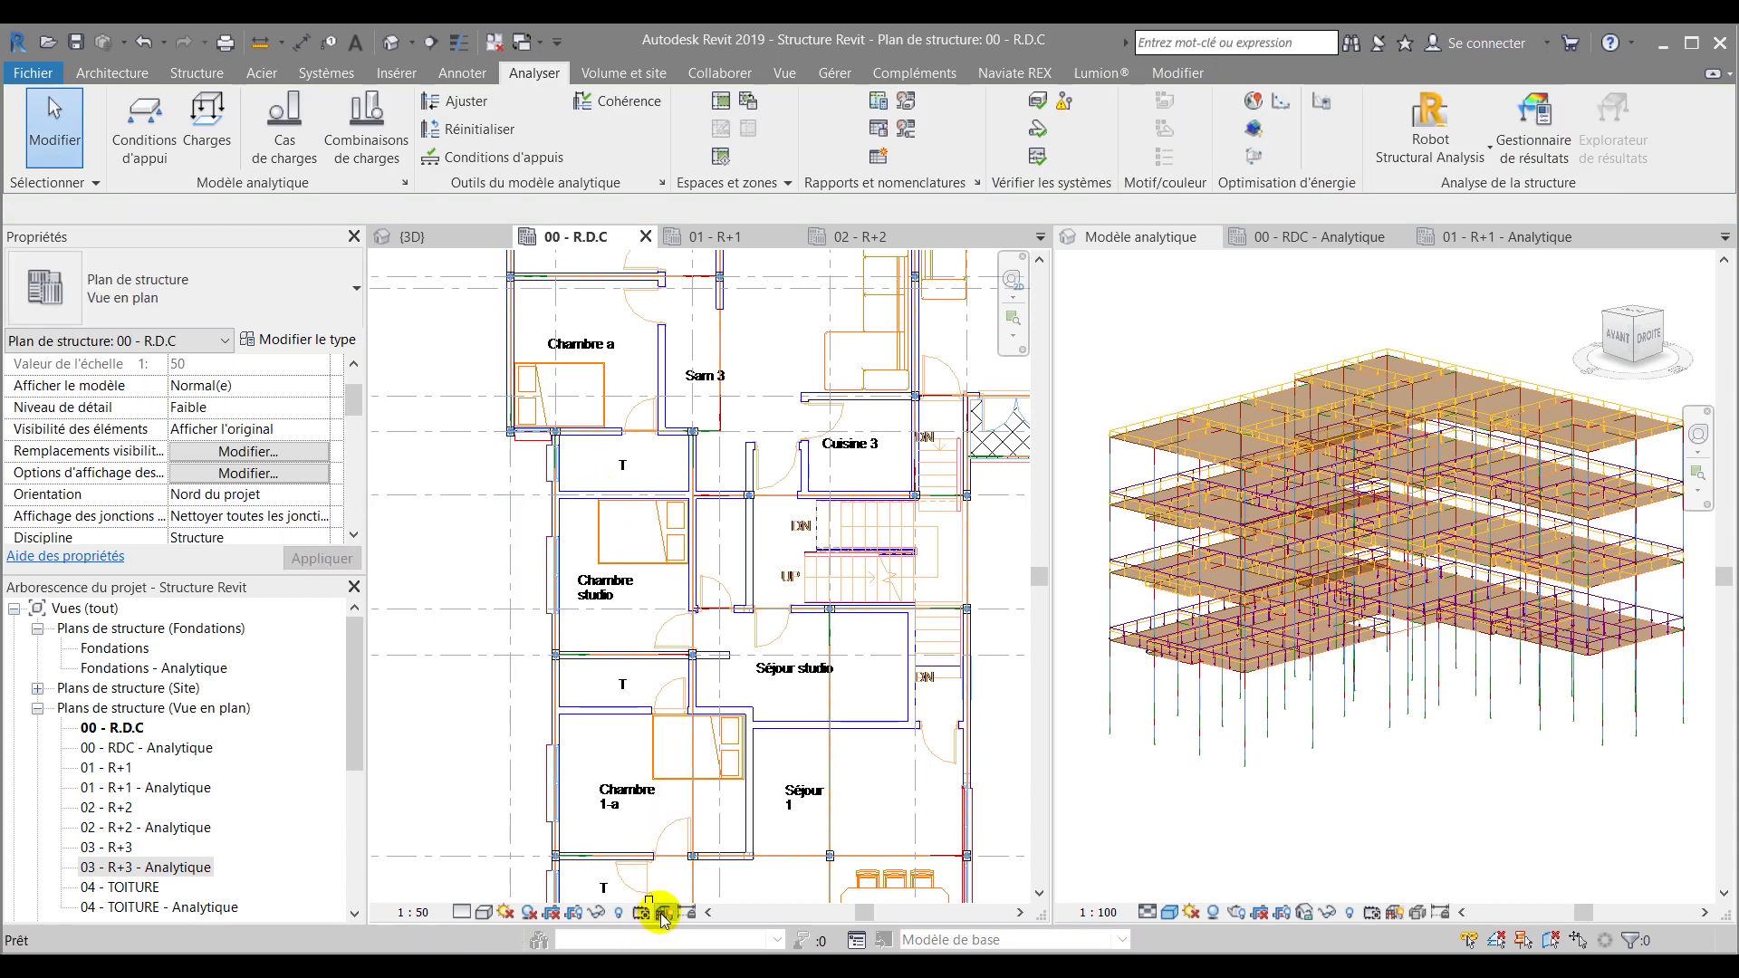
{"action": "left_click", "coordinate": [1231, 796]}
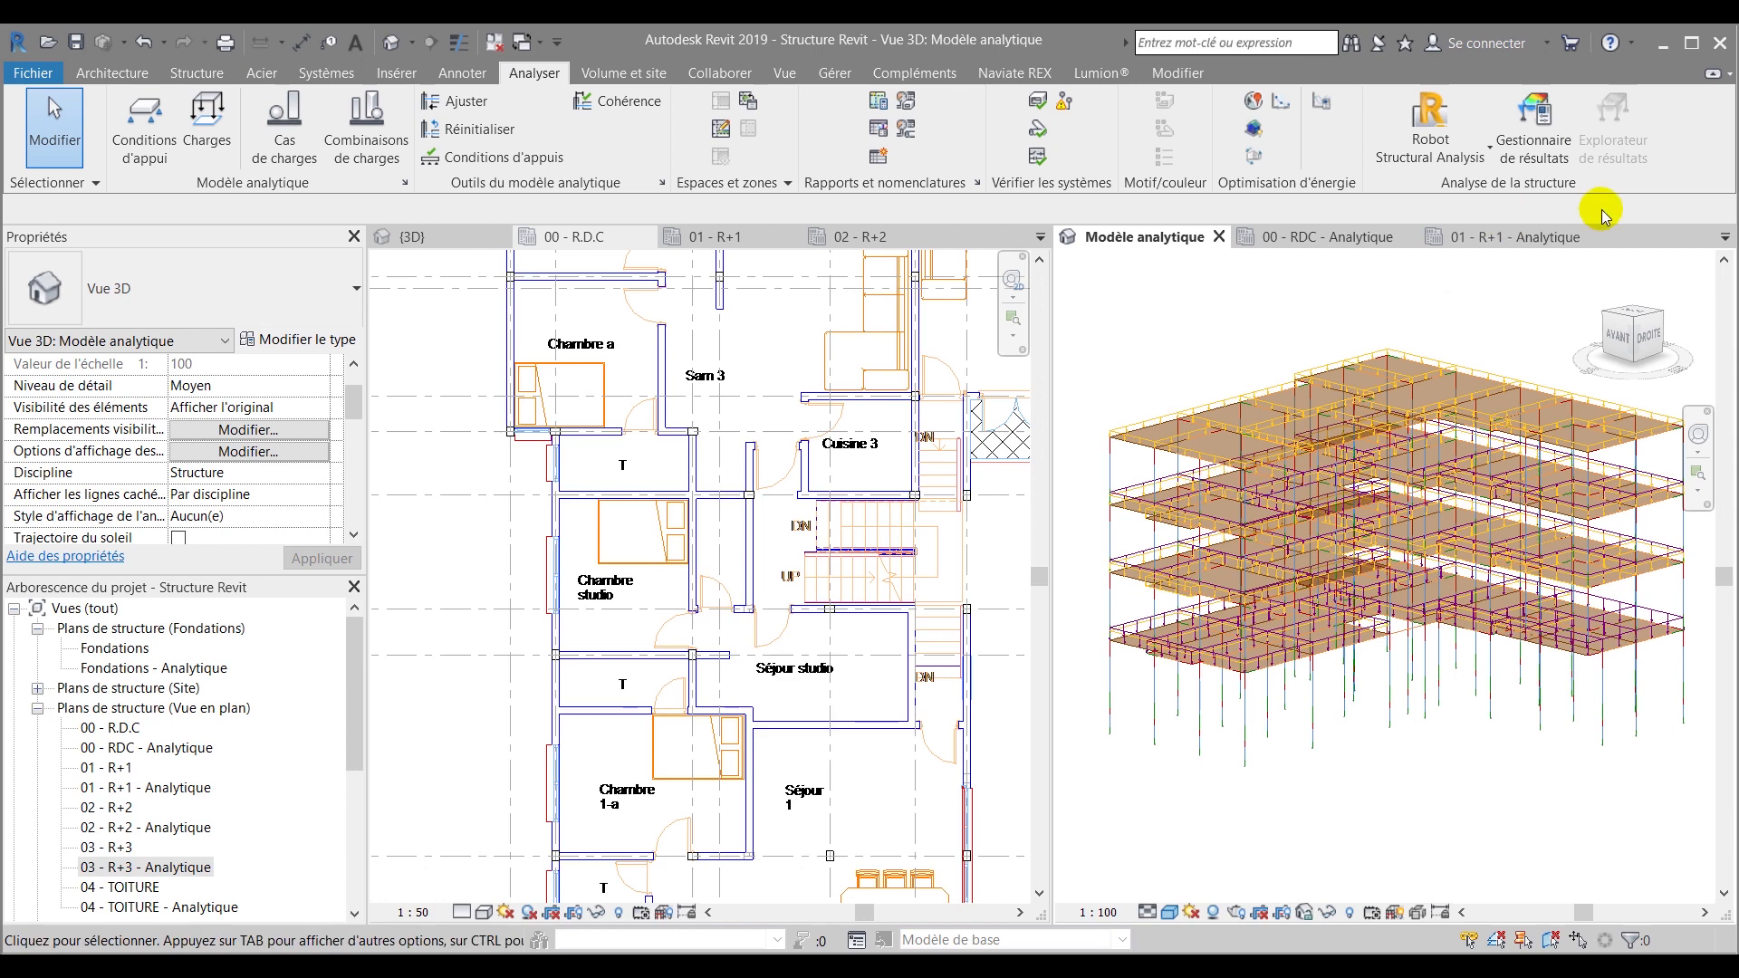
{"action": "left_click", "coordinate": [1725, 238]}
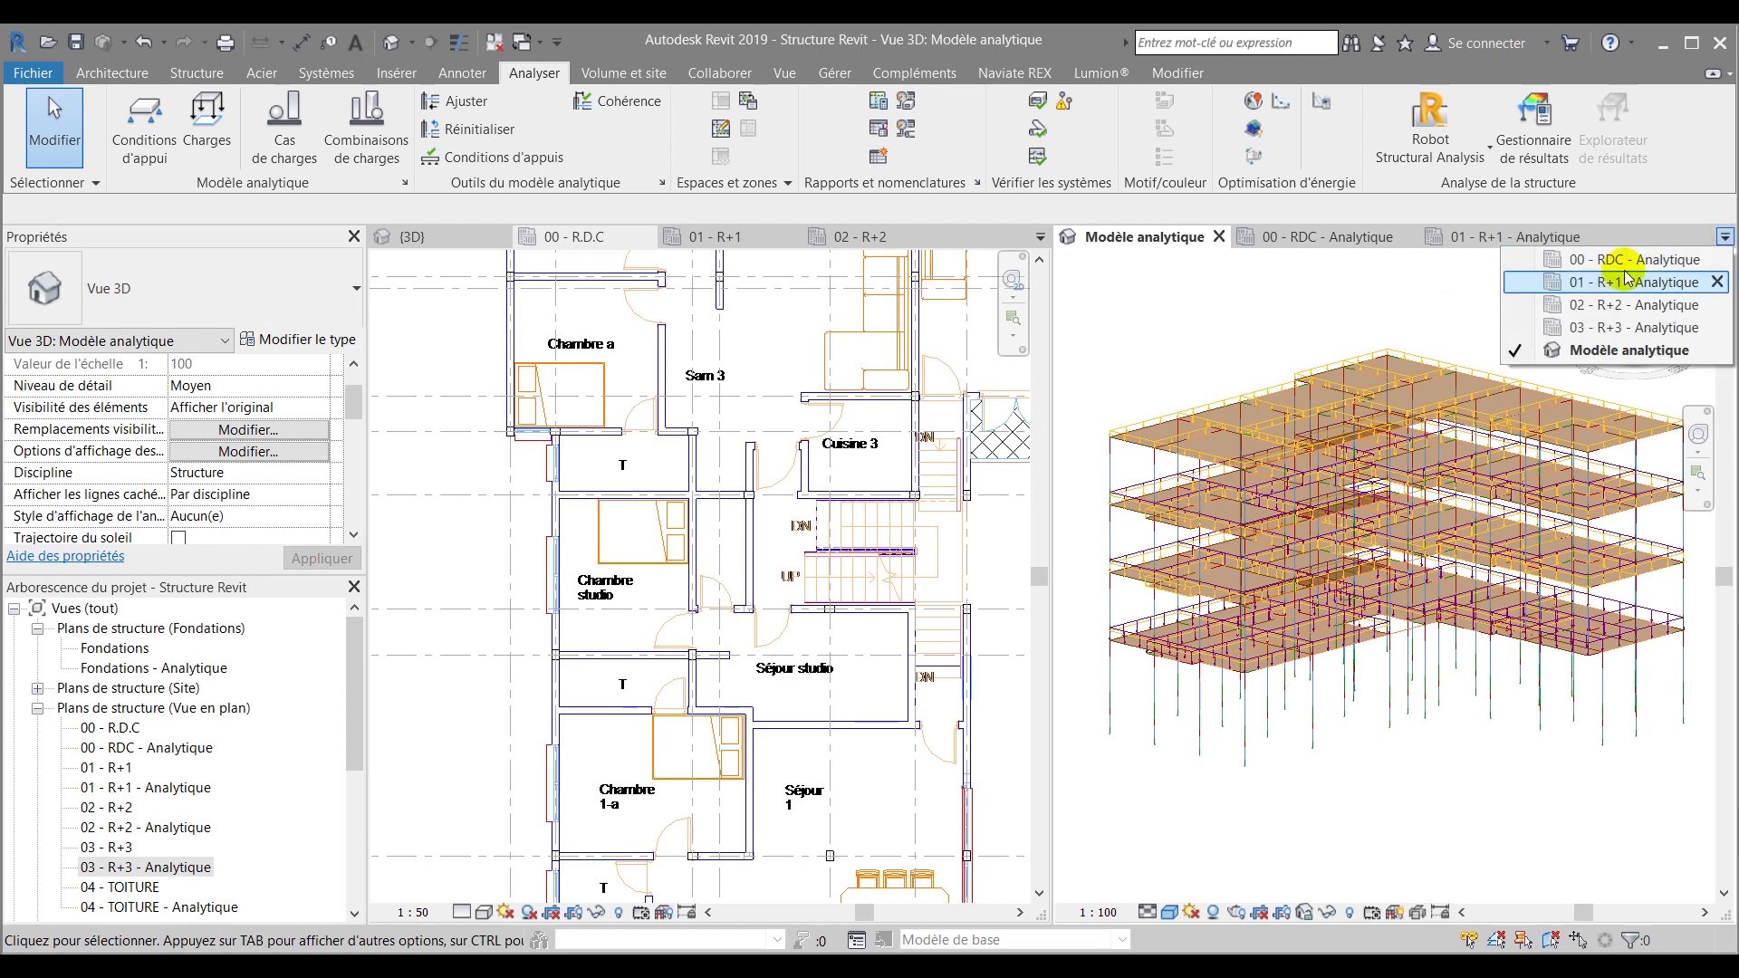
{"action": "left_click", "coordinate": [1539, 259]}
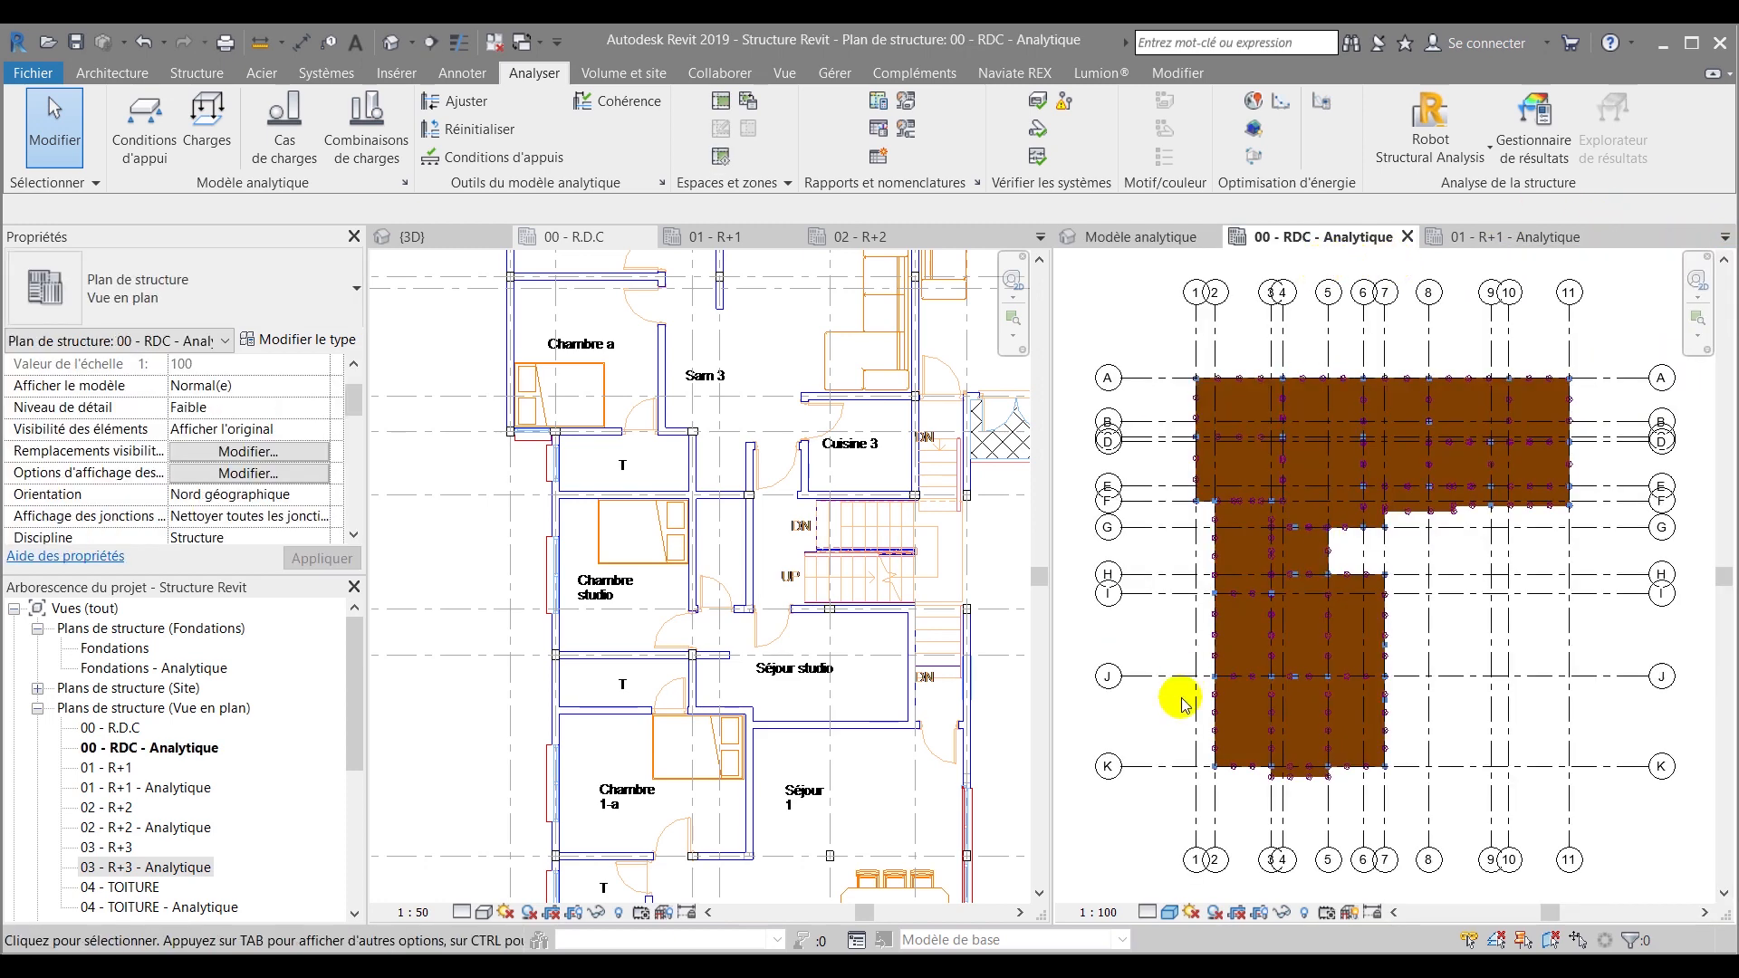
Make the analytical beams (Poutres analytiques) visible and hide the analytical floors (Sols analytiques) in the 00 - RDC - Analytique plan
{"action": "key", "text": "v"}
{"action": "key", "text": "v"}
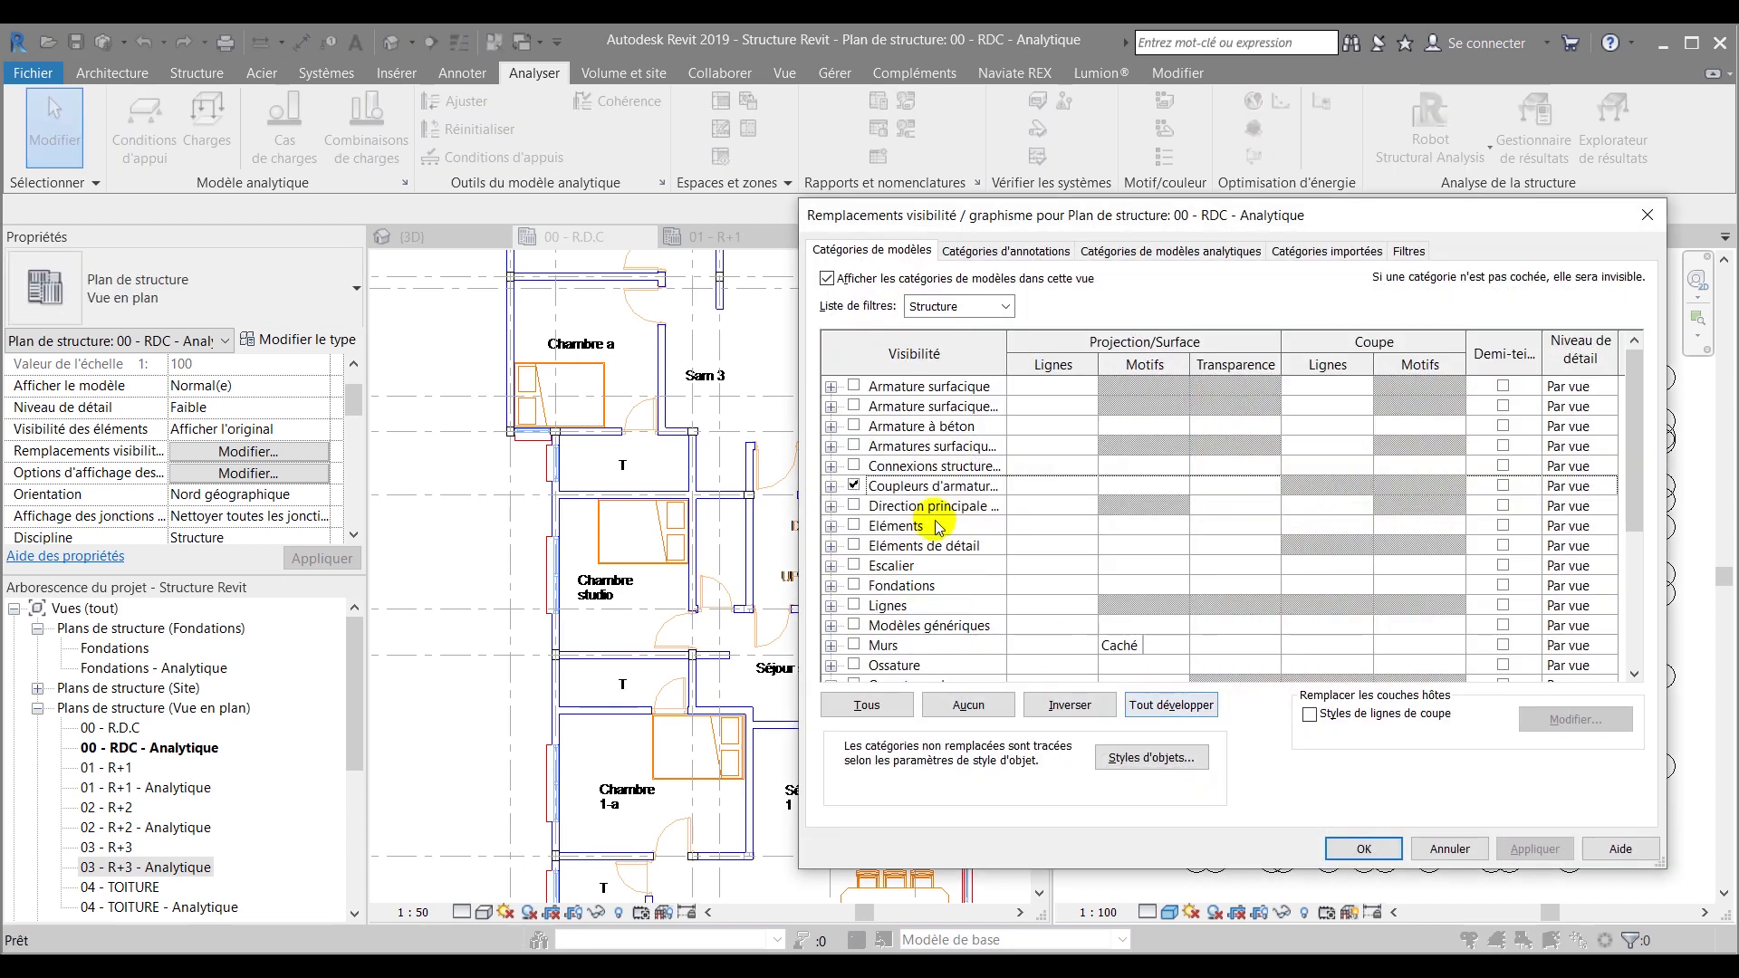
{"action": "left_click", "coordinate": [1112, 250]}
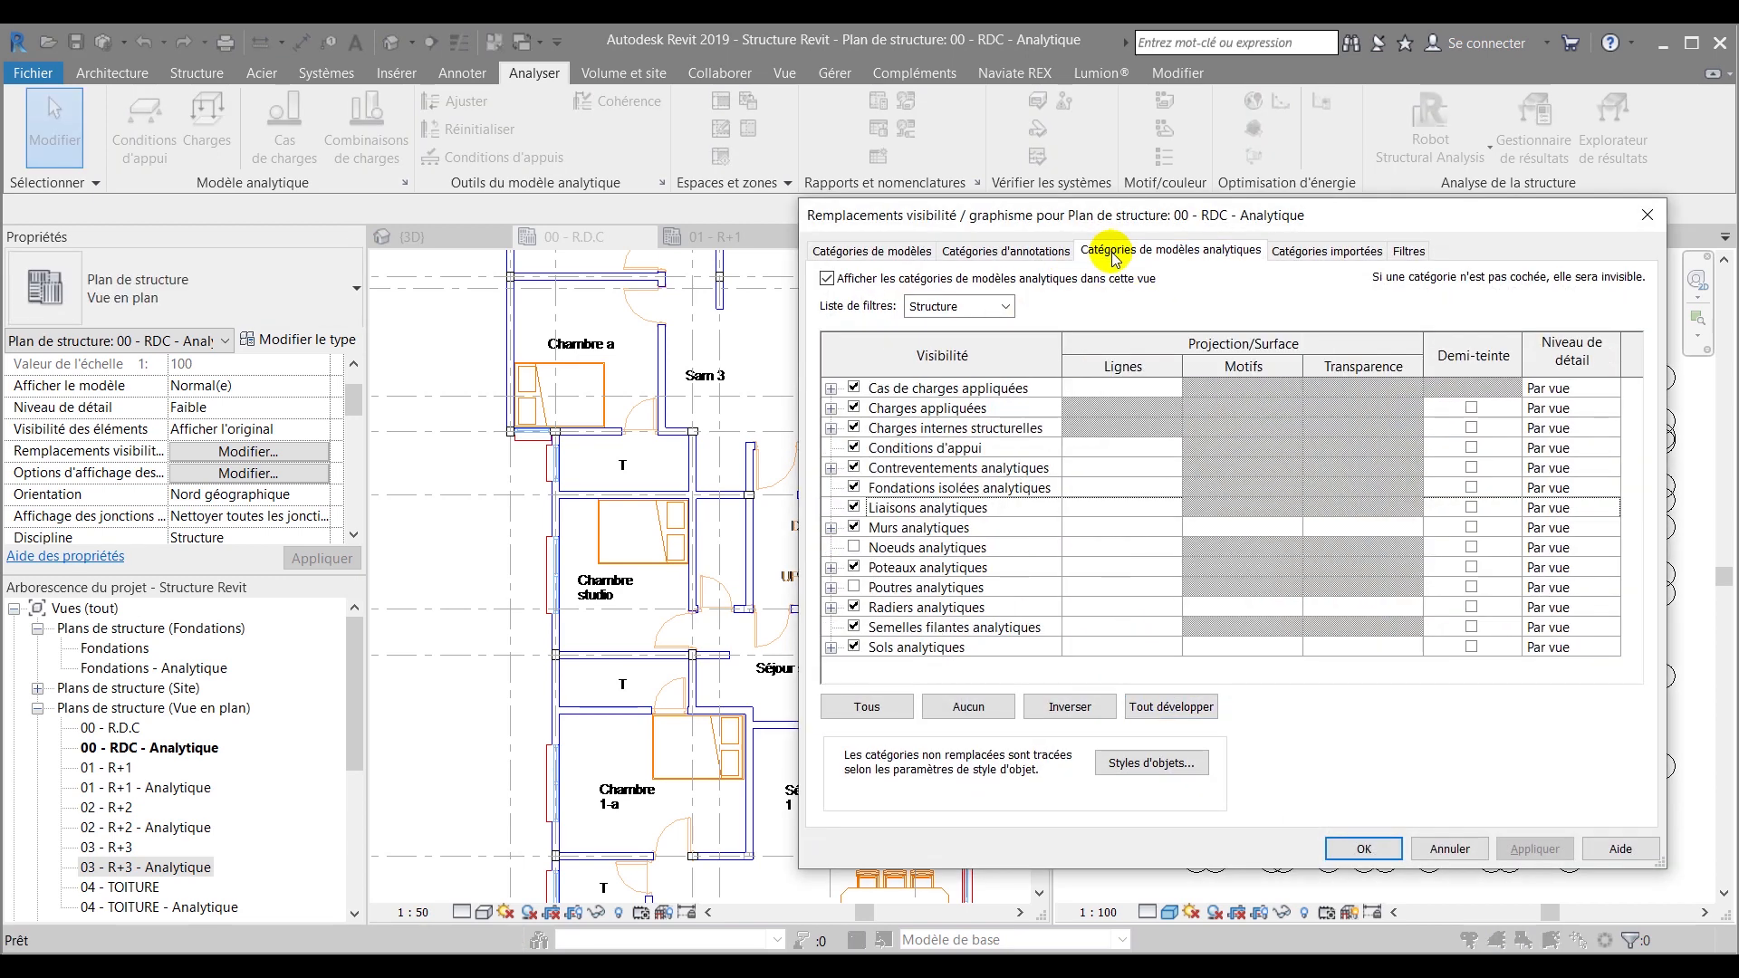
{"action": "left_click", "coordinate": [853, 586]}
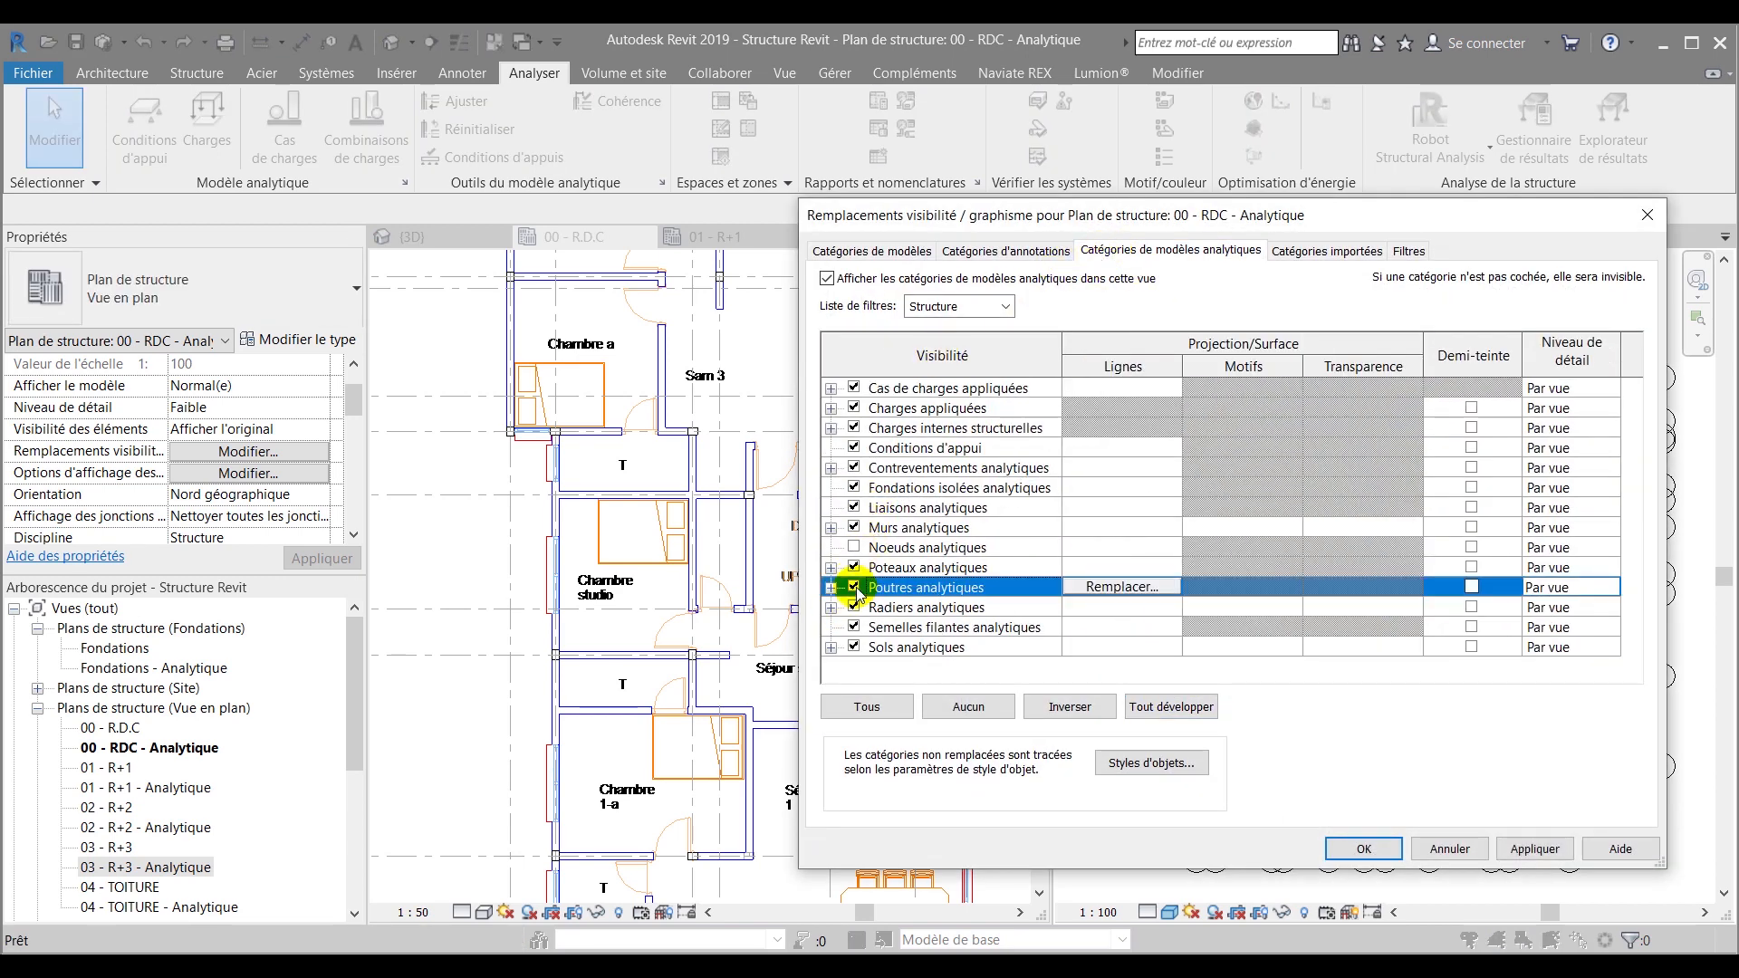
{"action": "left_click", "coordinate": [854, 647]}
{"action": "left_click", "coordinate": [1364, 848]}
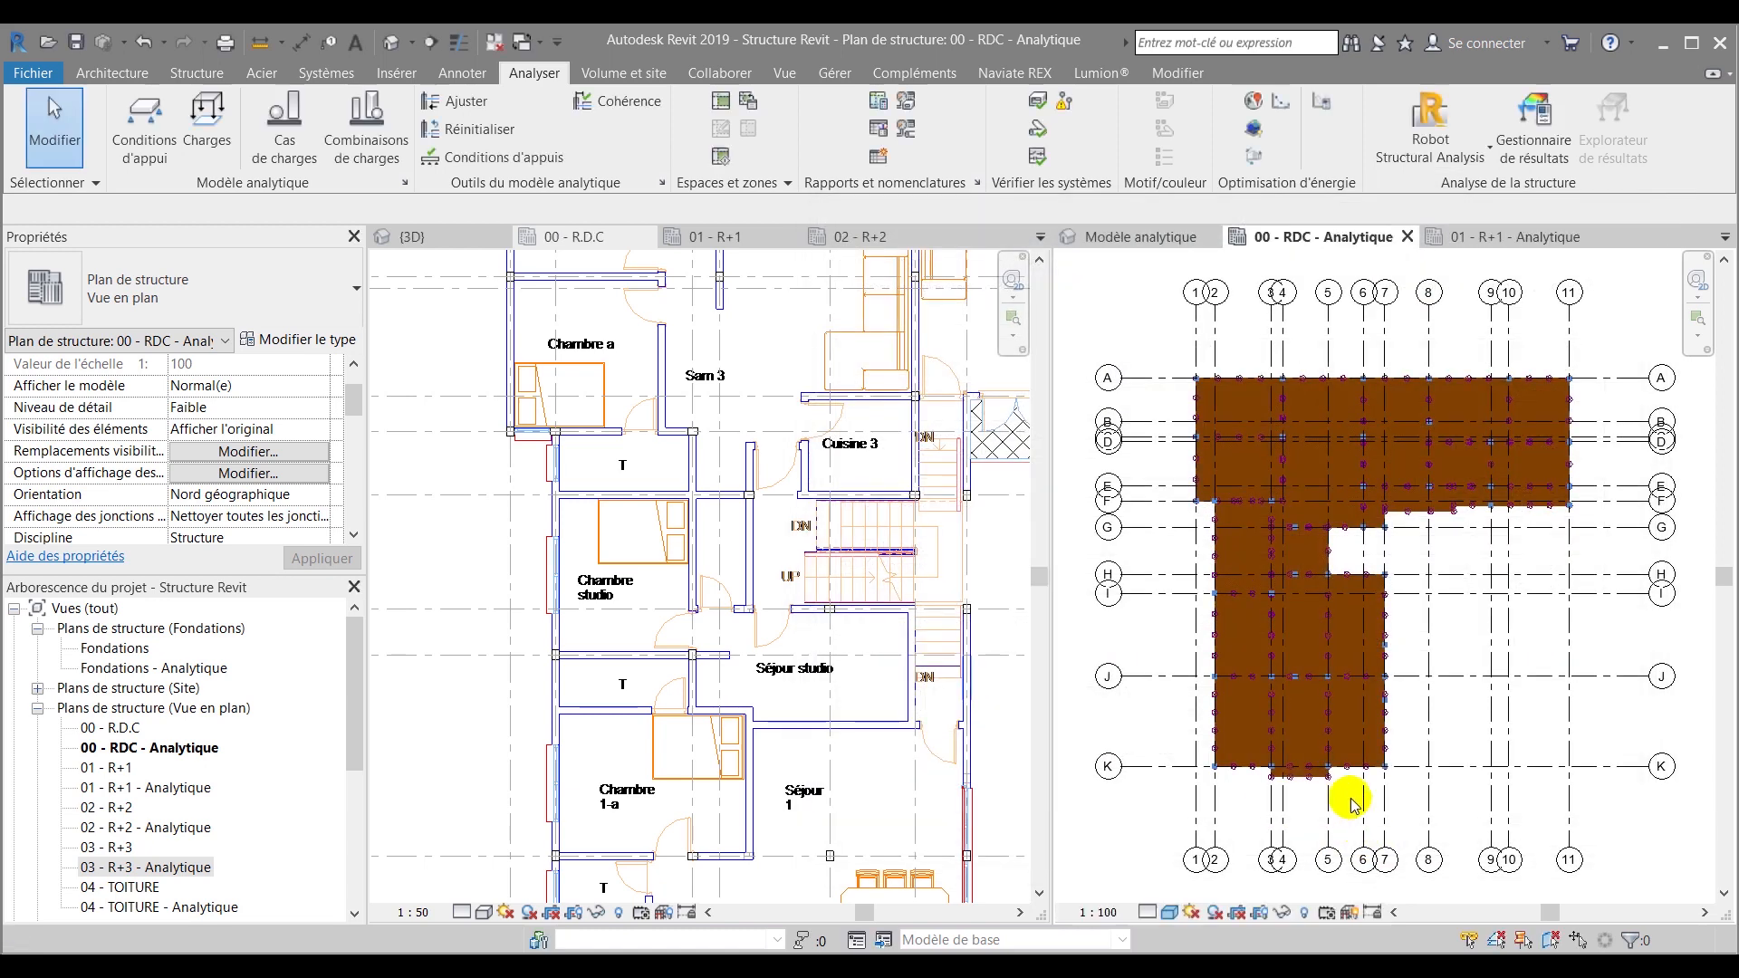
Hide the area loads (Charges surfaciques) under Charges appliquées in the 00 - RDC - Analytique plan
{"action": "scroll", "coordinate": [1228, 493], "scroll_direction": "up", "scroll_amount": 3}
{"action": "scroll", "coordinate": [1228, 494], "scroll_direction": "up", "scroll_amount": 2}
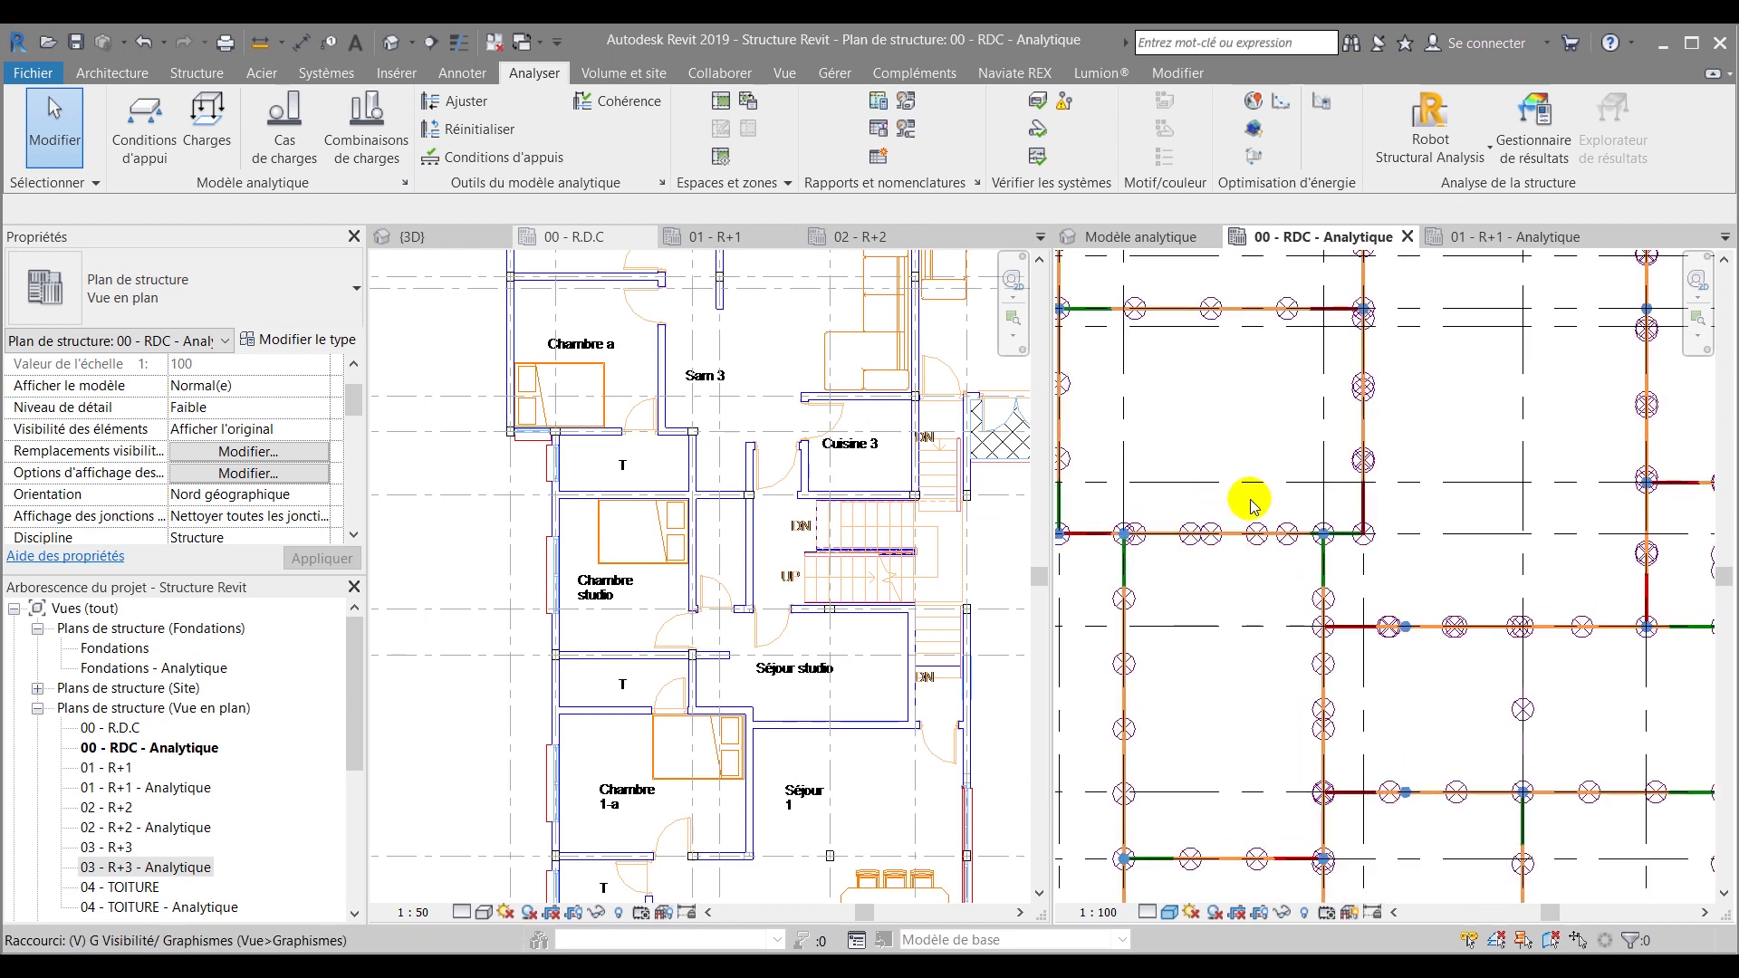
{"action": "key", "text": "v"}
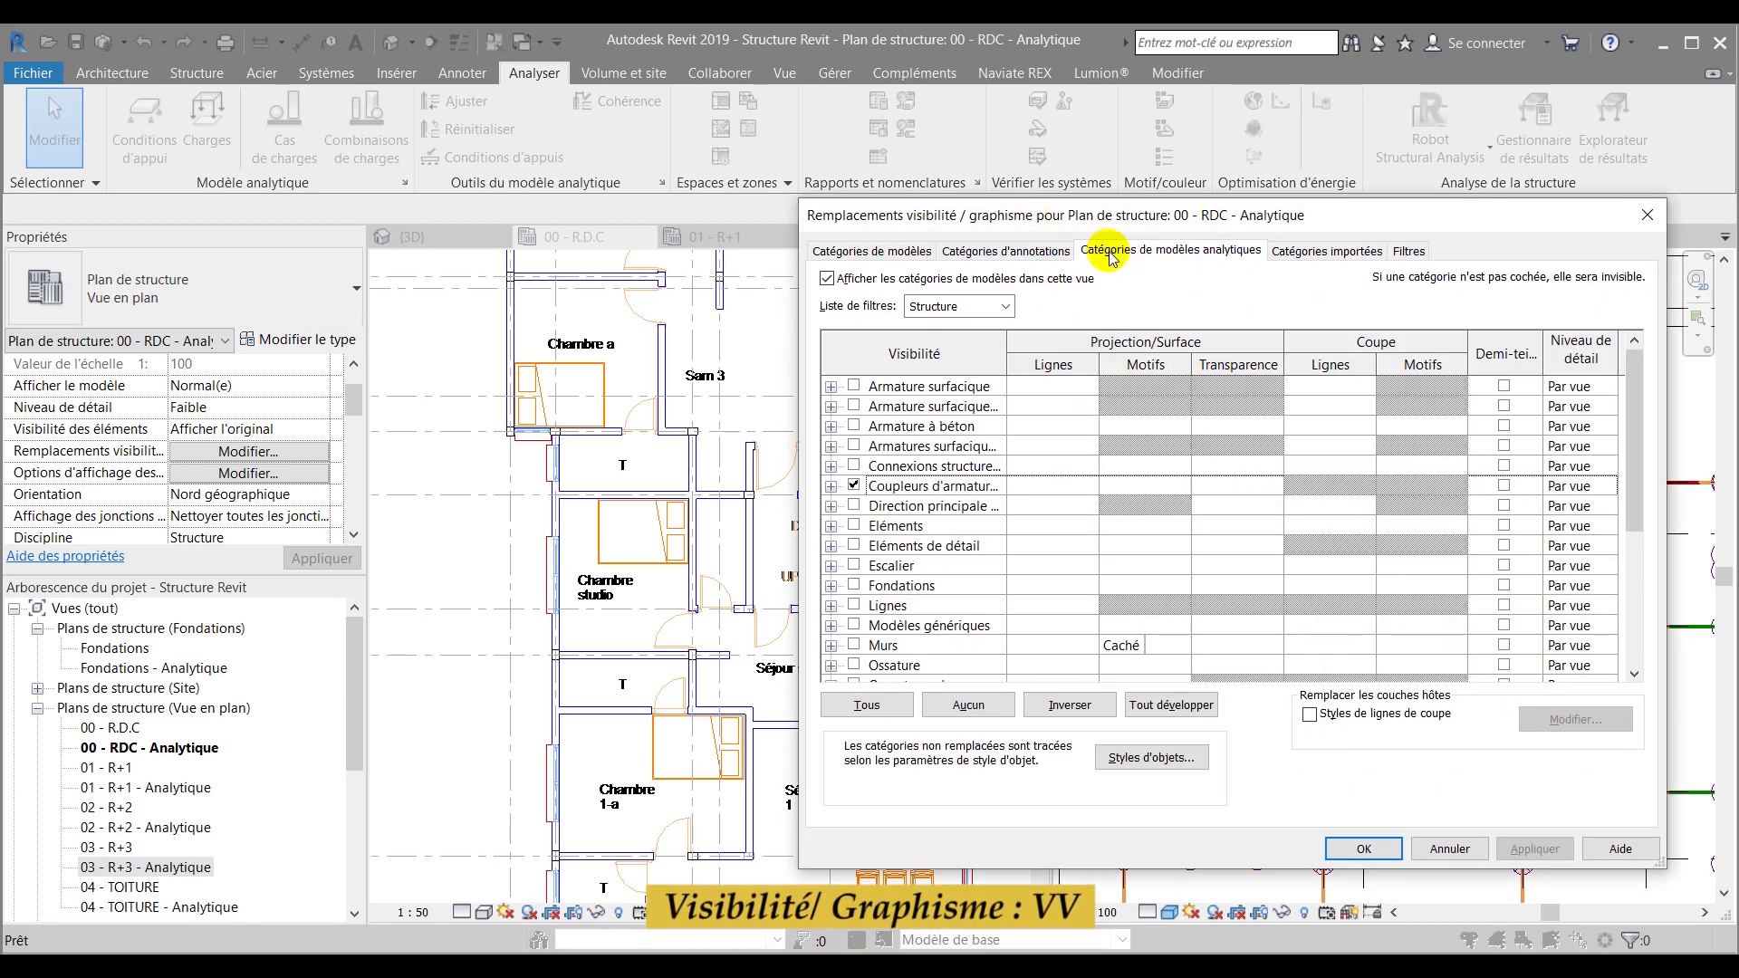
{"action": "left_click", "coordinate": [1112, 254]}
{"action": "left_click", "coordinate": [830, 415]}
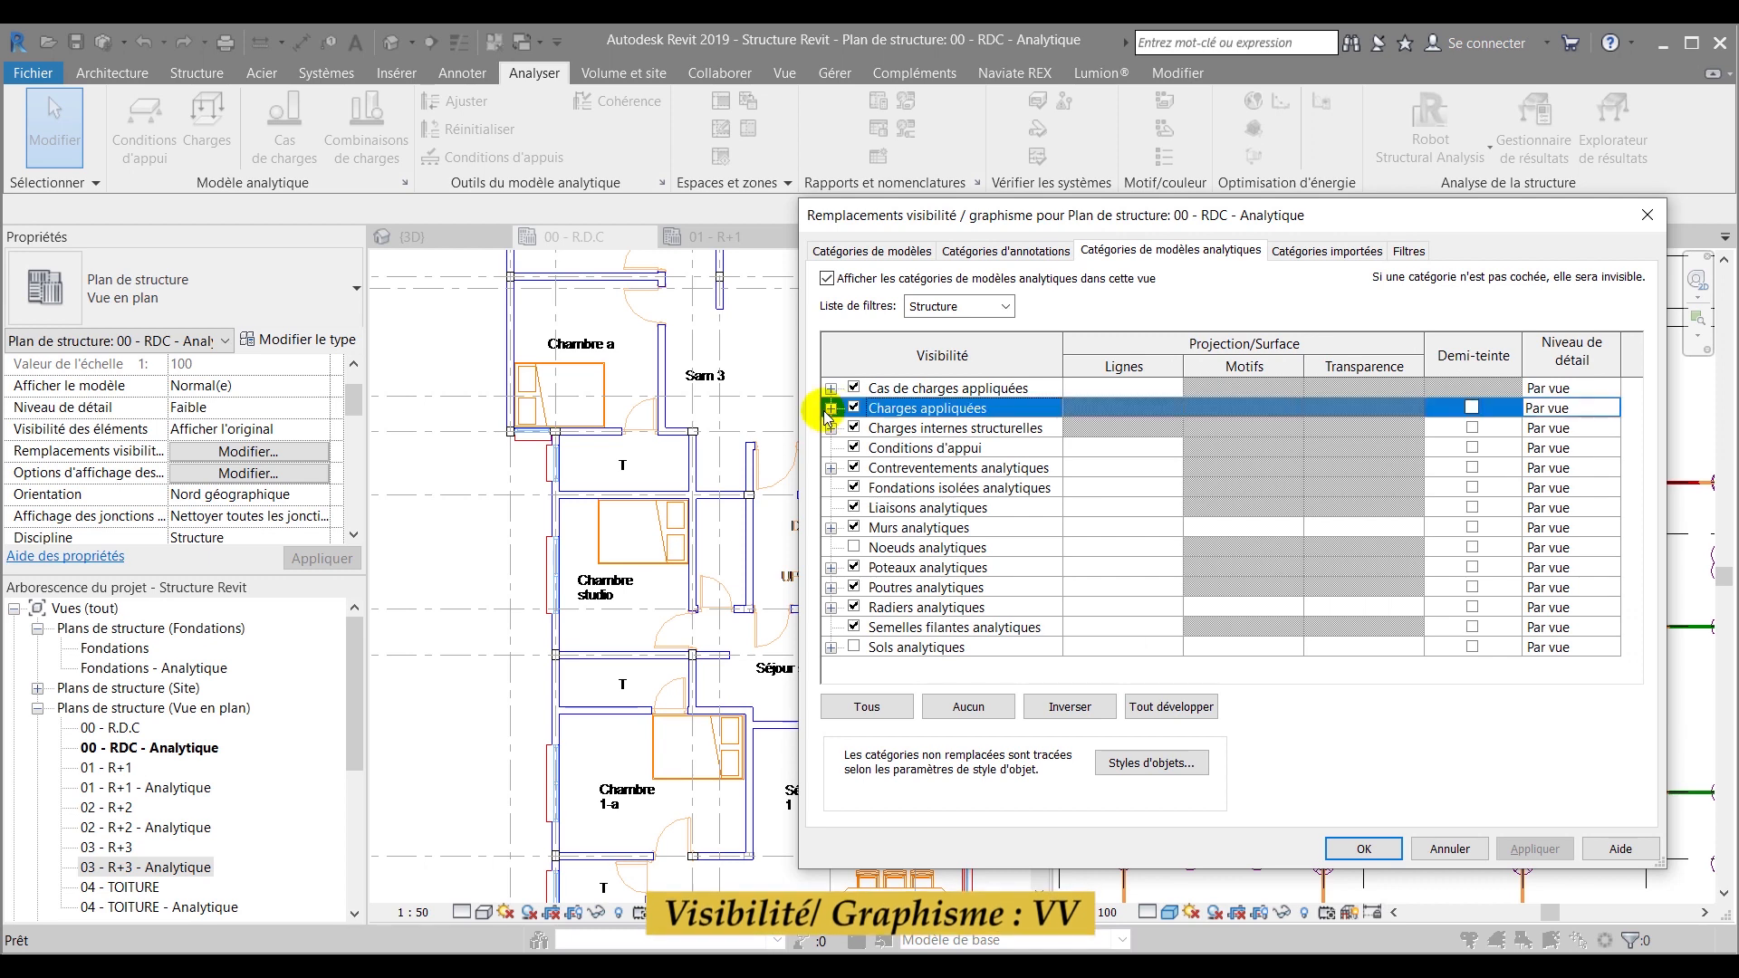
{"action": "left_click", "coordinate": [830, 409]}
{"action": "left_click", "coordinate": [883, 472]}
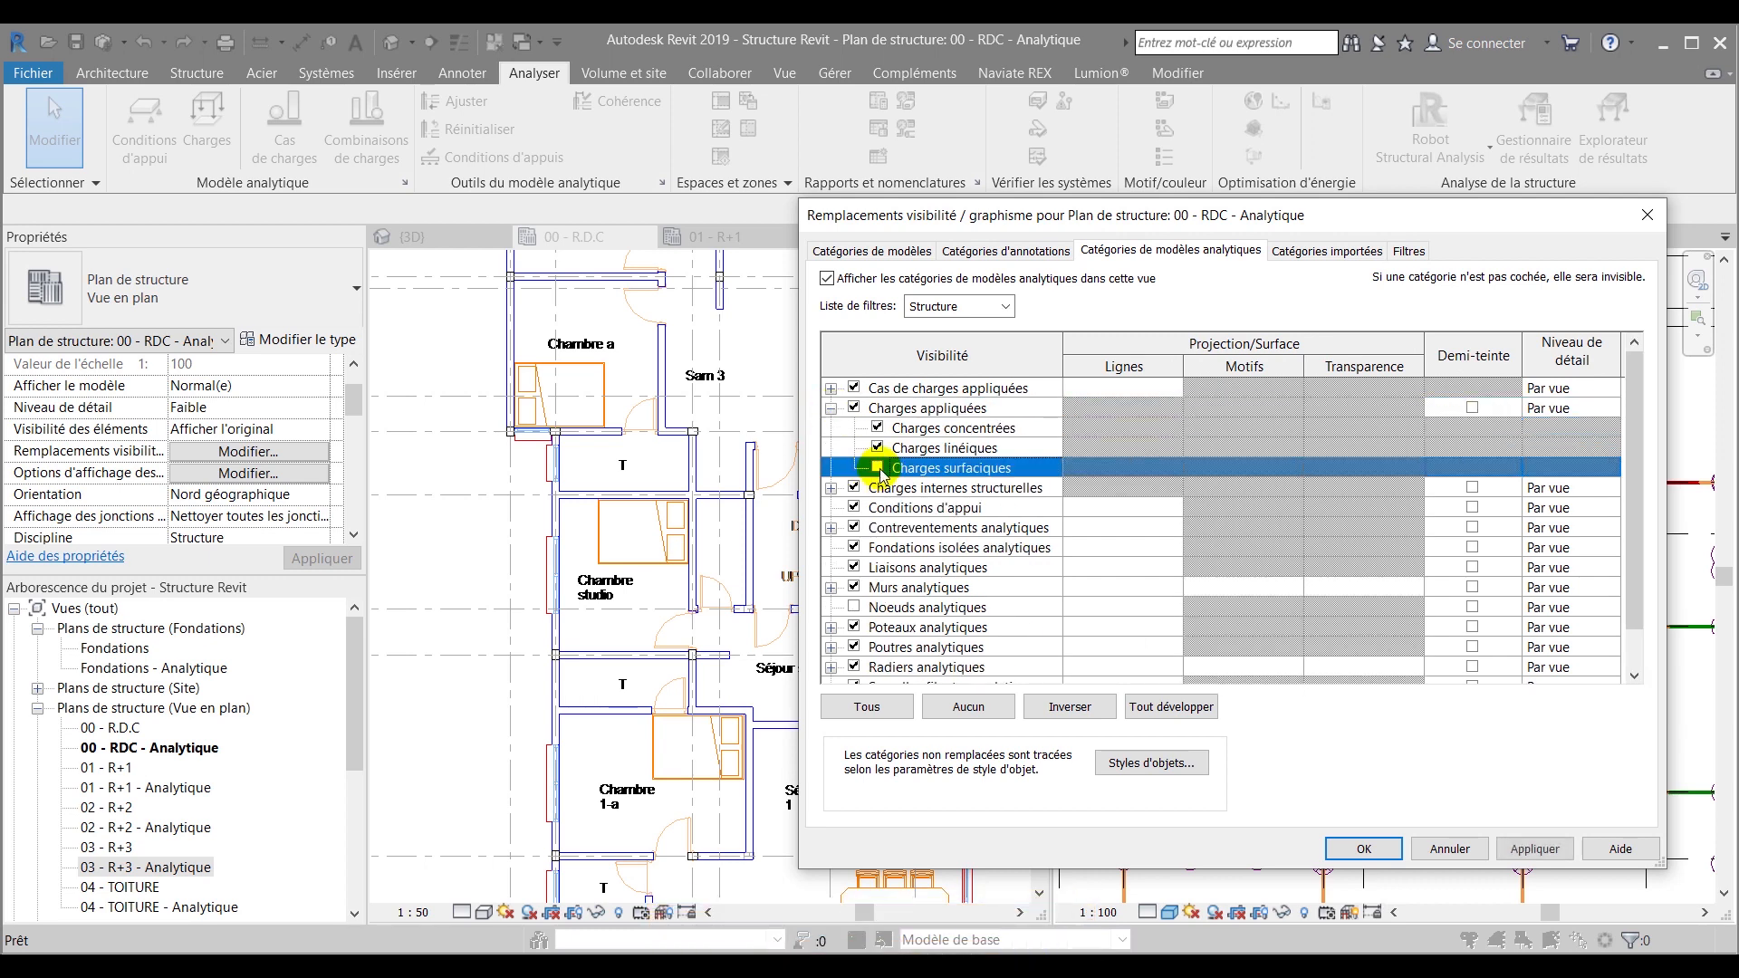
{"action": "left_click", "coordinate": [1363, 849]}
Set the grids (Quadrillages) to half-tone (Demi-teinte) in the 00 - RDC - Analytique plan's annotation visibility settings
{"action": "scroll", "coordinate": [1268, 426], "scroll_direction": "up", "scroll_amount": 4}
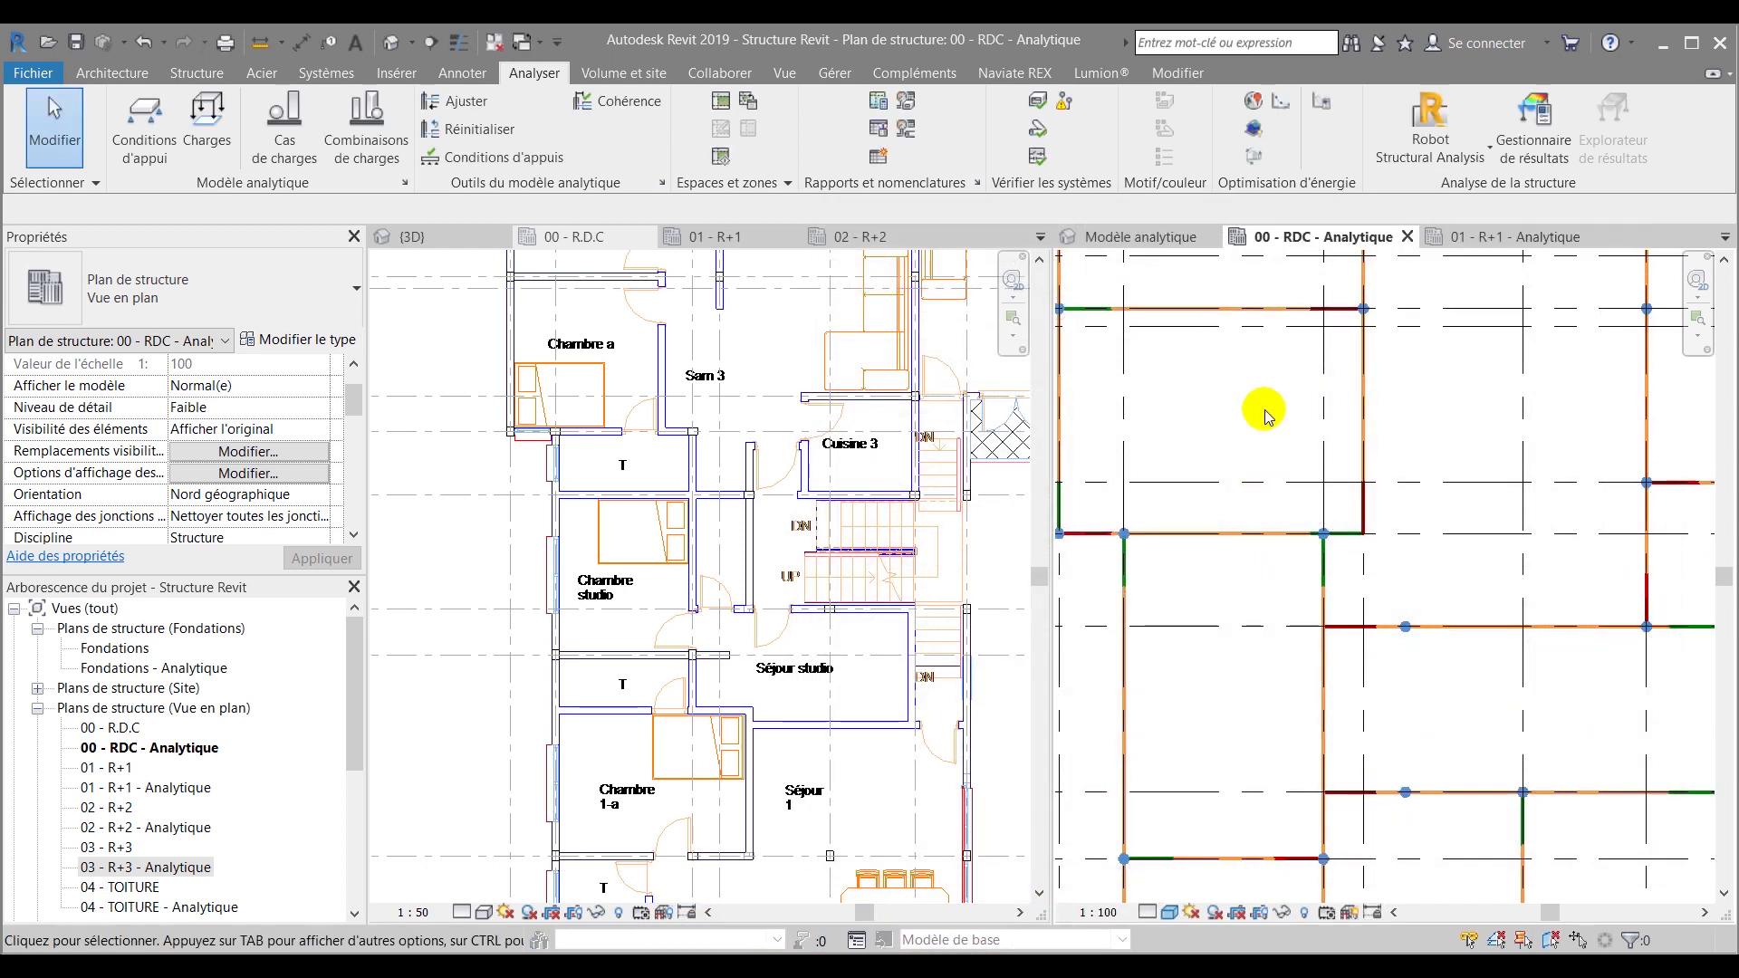
{"action": "scroll", "coordinate": [1270, 431], "scroll_direction": "down", "scroll_amount": 2}
{"action": "middle_click_drag", "start_coordinate": [1217, 404], "coordinate": [1165, 385]}
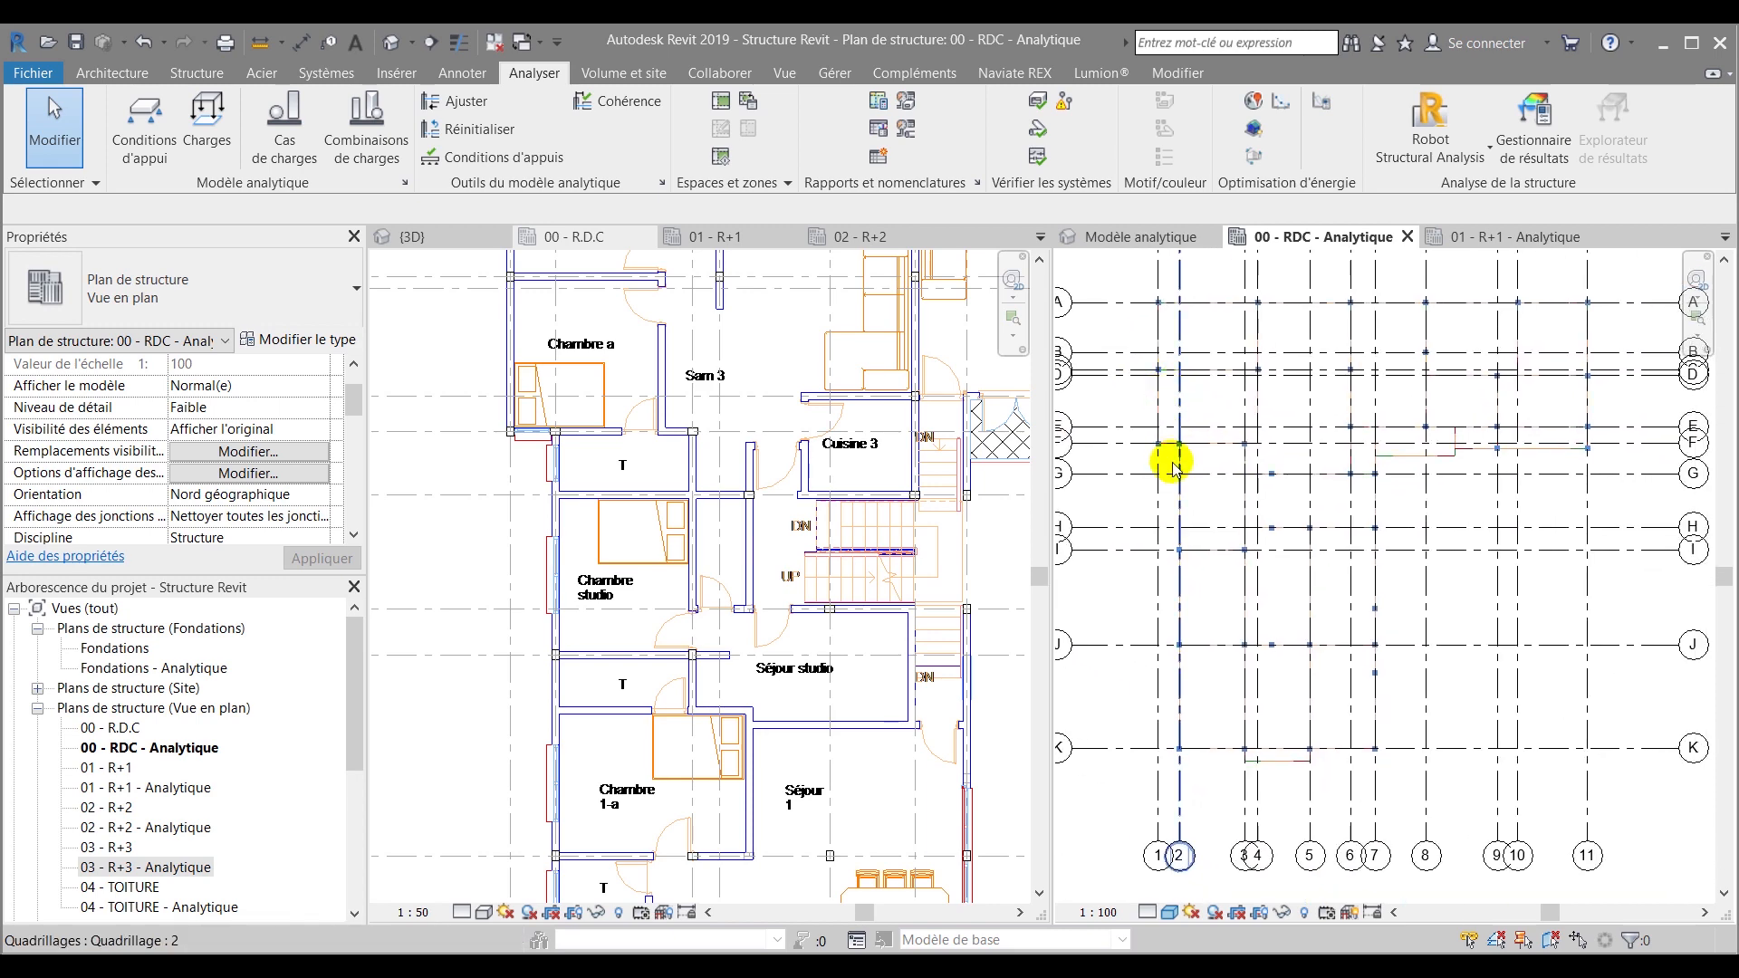
{"action": "scroll", "coordinate": [1180, 676], "scroll_direction": "up", "scroll_amount": 3}
{"action": "scroll", "coordinate": [1215, 609], "scroll_direction": "down", "scroll_amount": 4}
{"action": "middle_click_drag", "start_coordinate": [1125, 583], "coordinate": [1224, 625]}
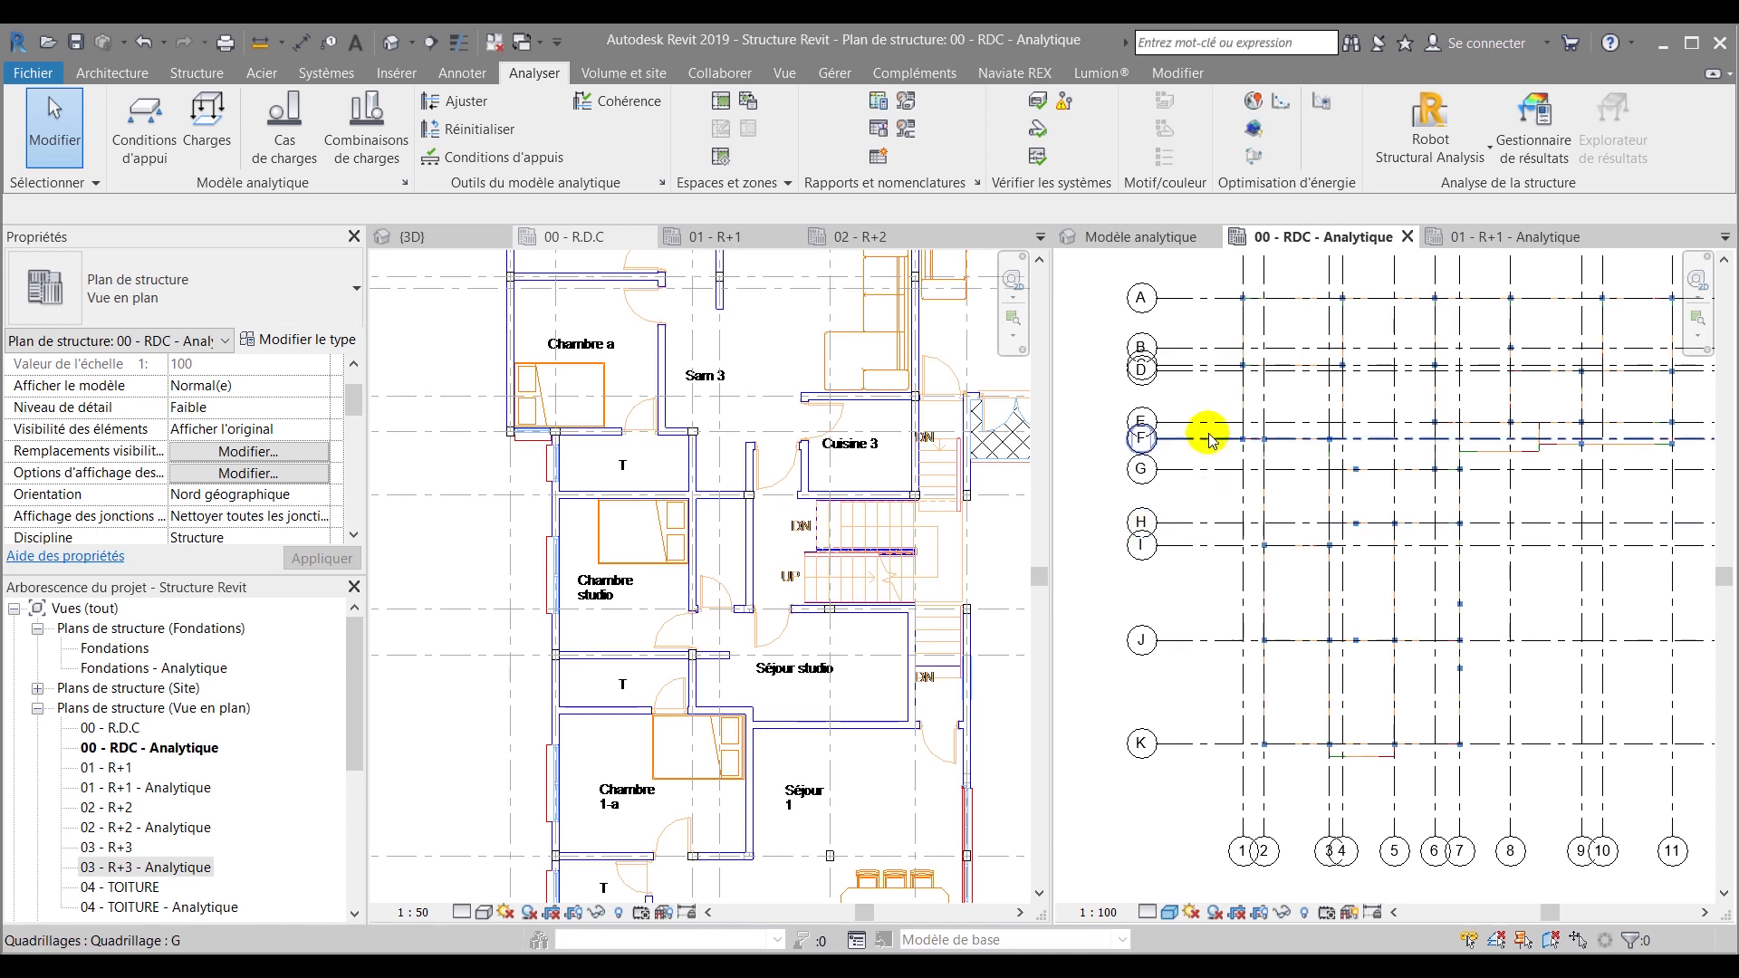
{"action": "key", "text": "g"}
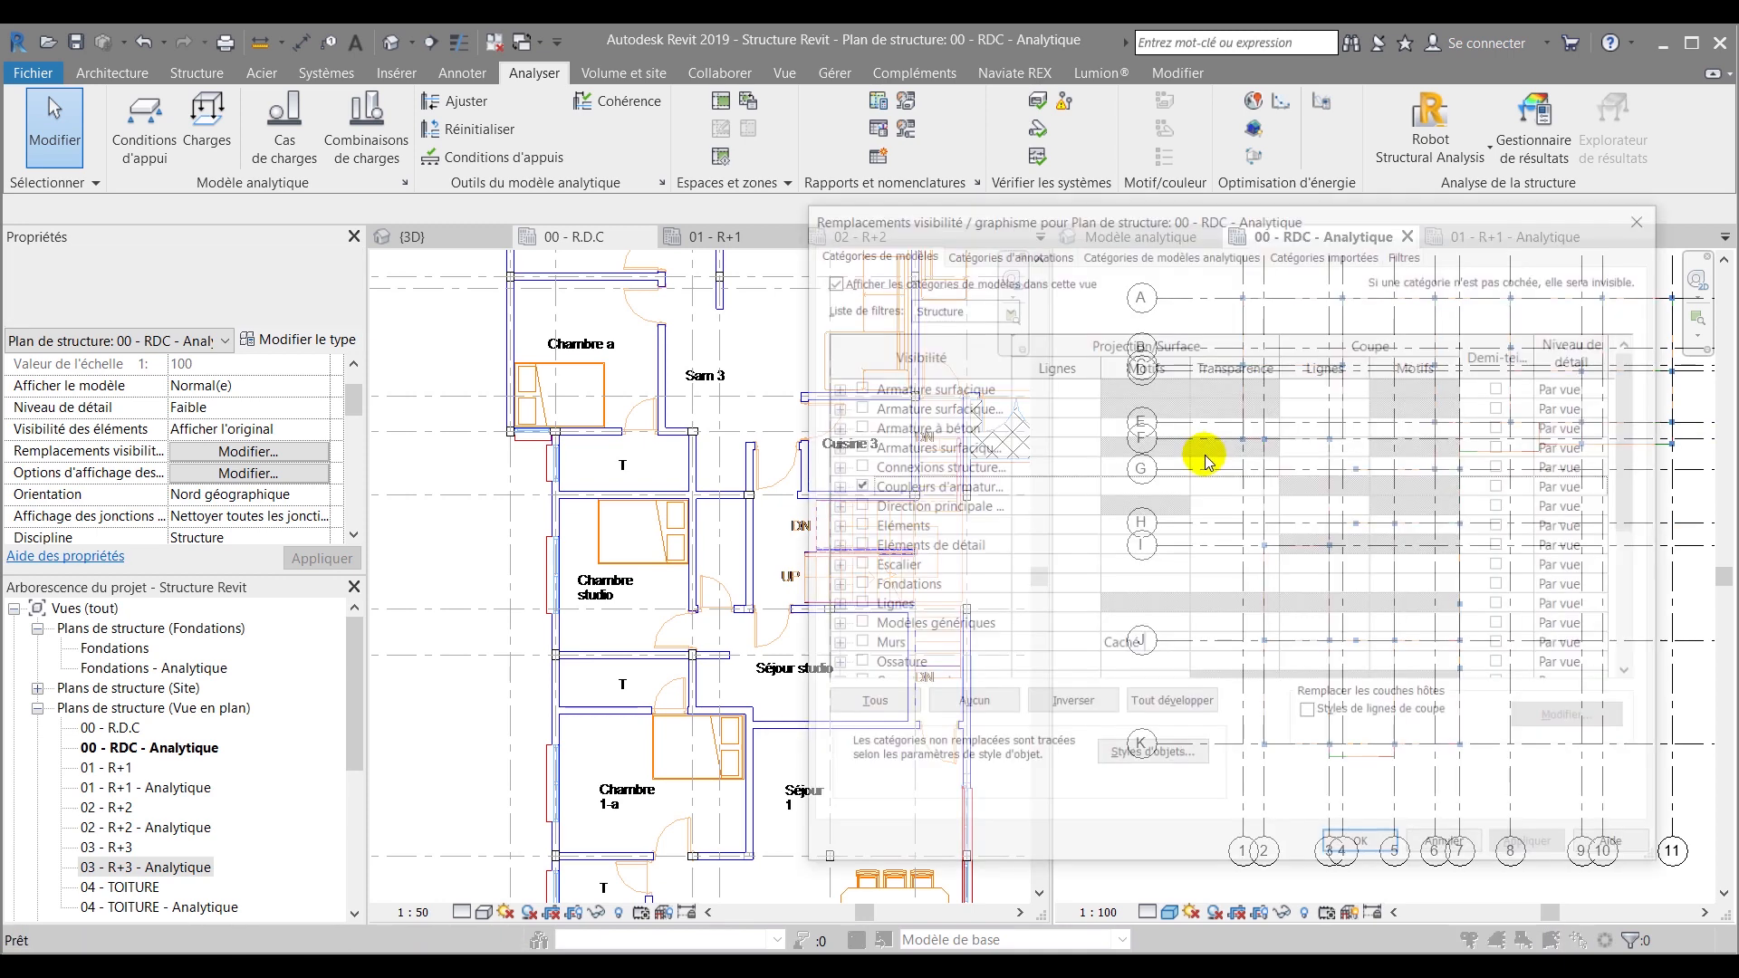
{"action": "left_click", "coordinate": [1006, 251]}
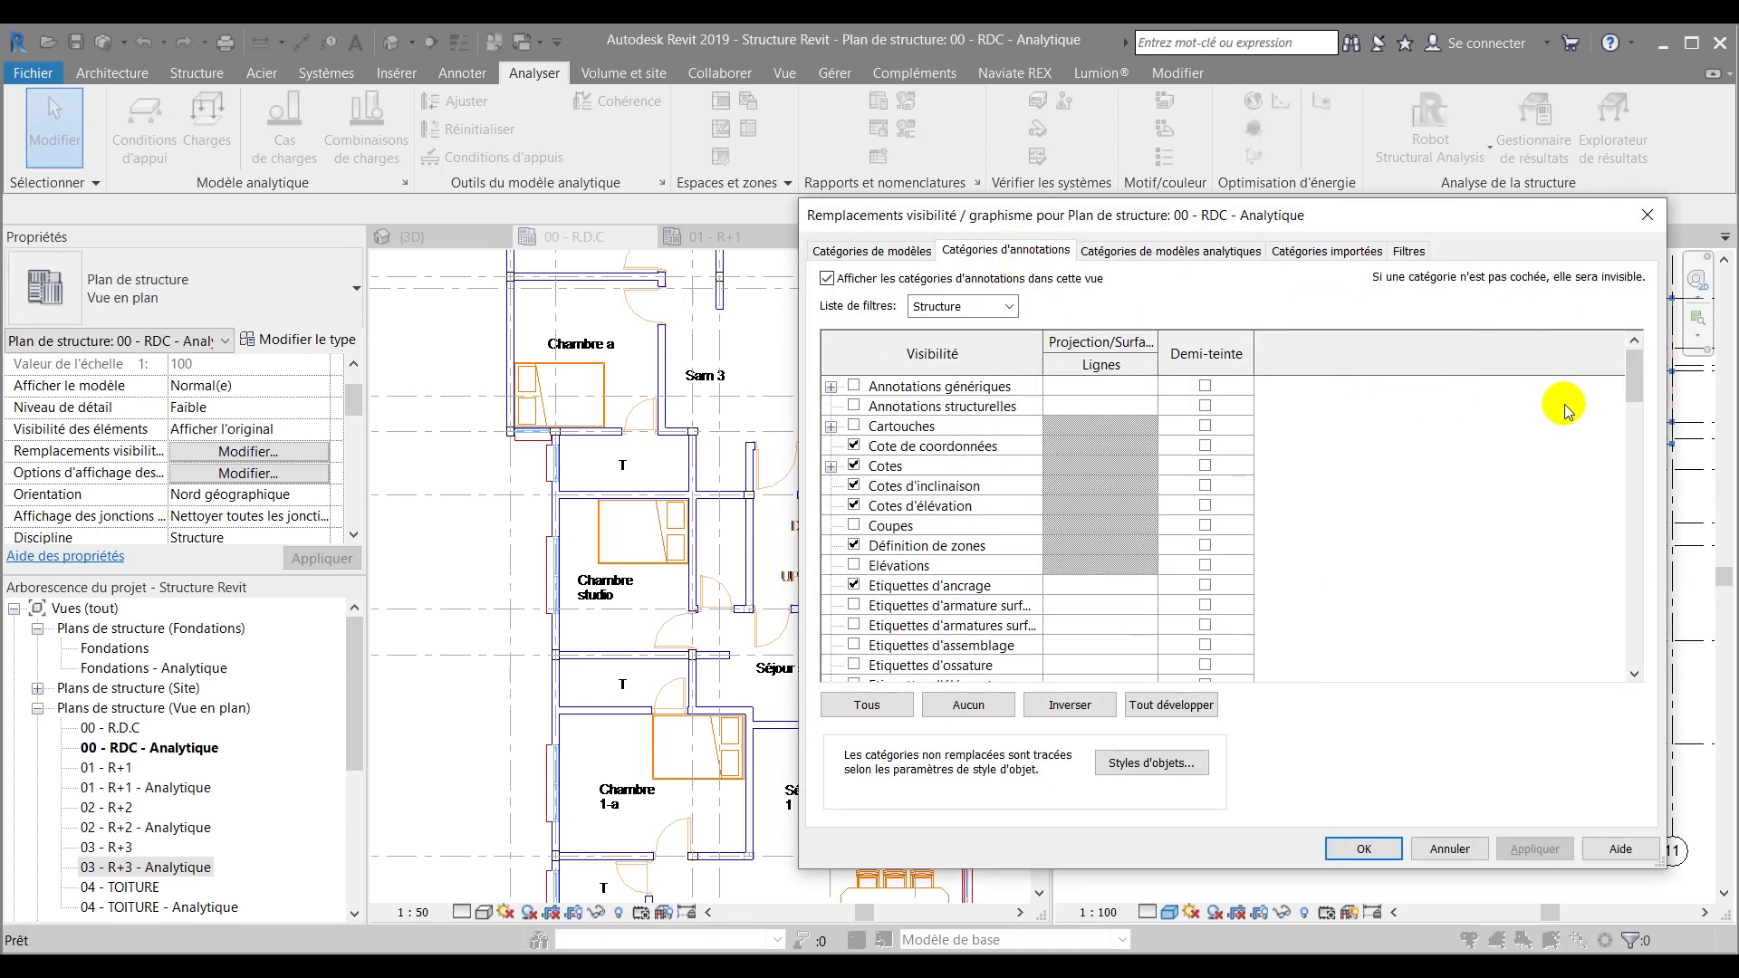
{"action": "left_click_drag", "start_coordinate": [1635, 390], "coordinate": [1623, 634]}
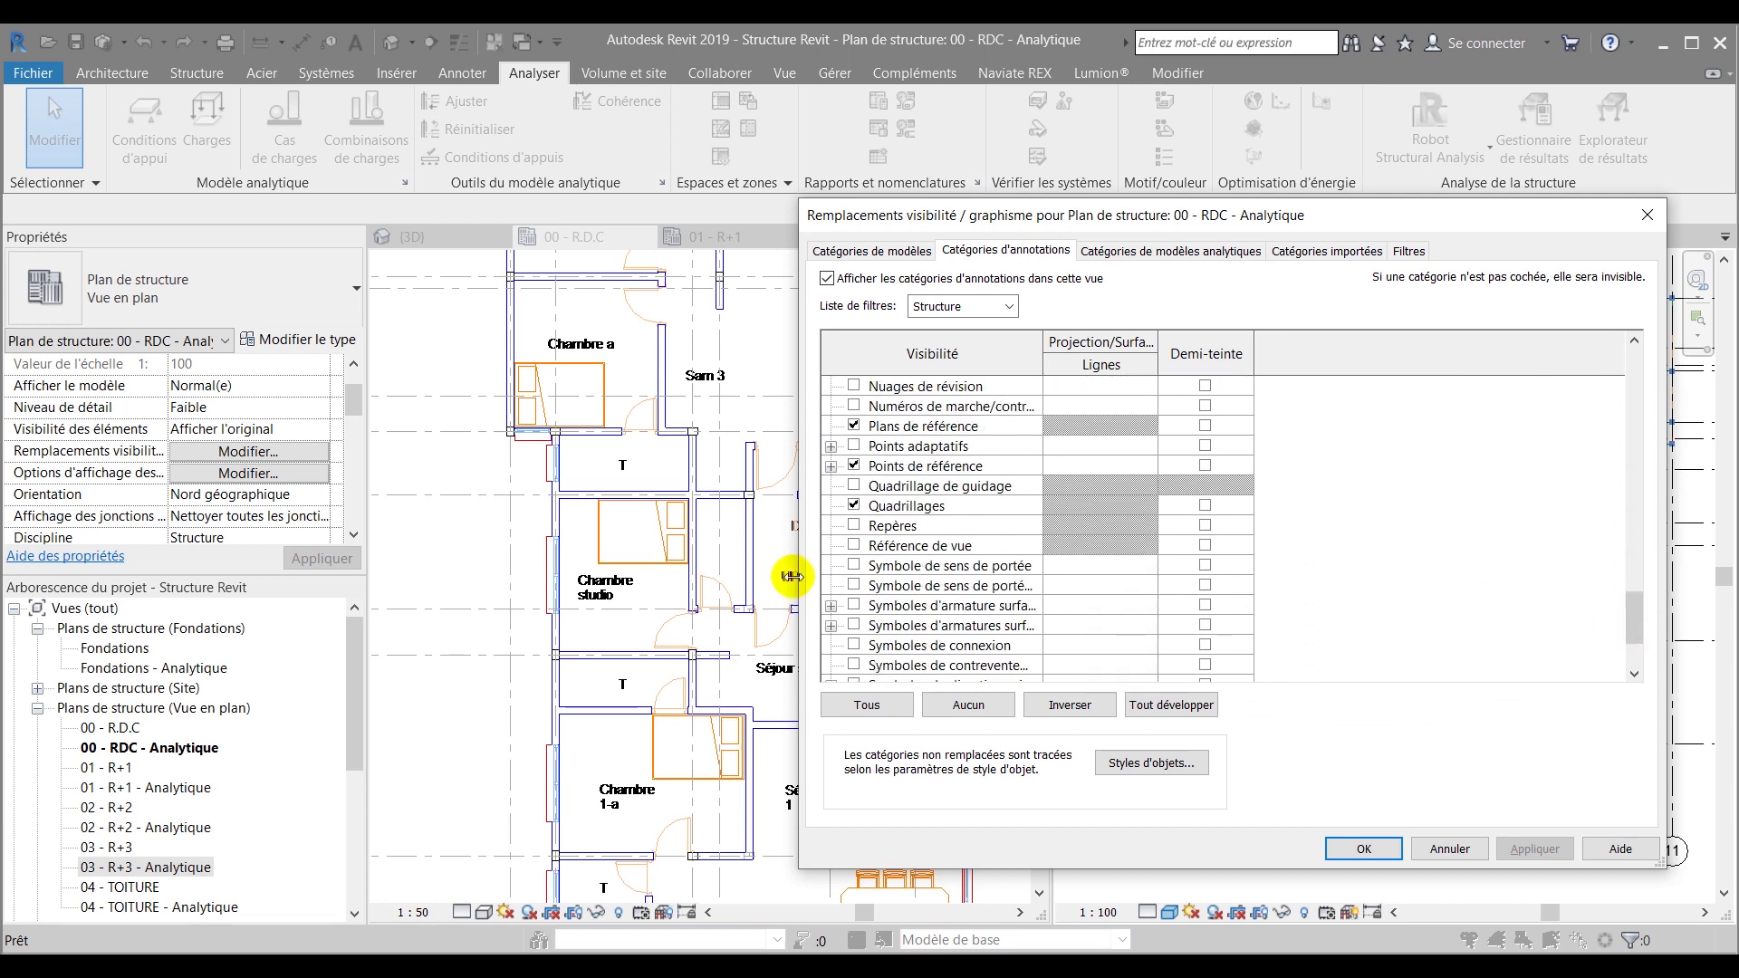
{"action": "left_click", "coordinate": [1204, 505]}
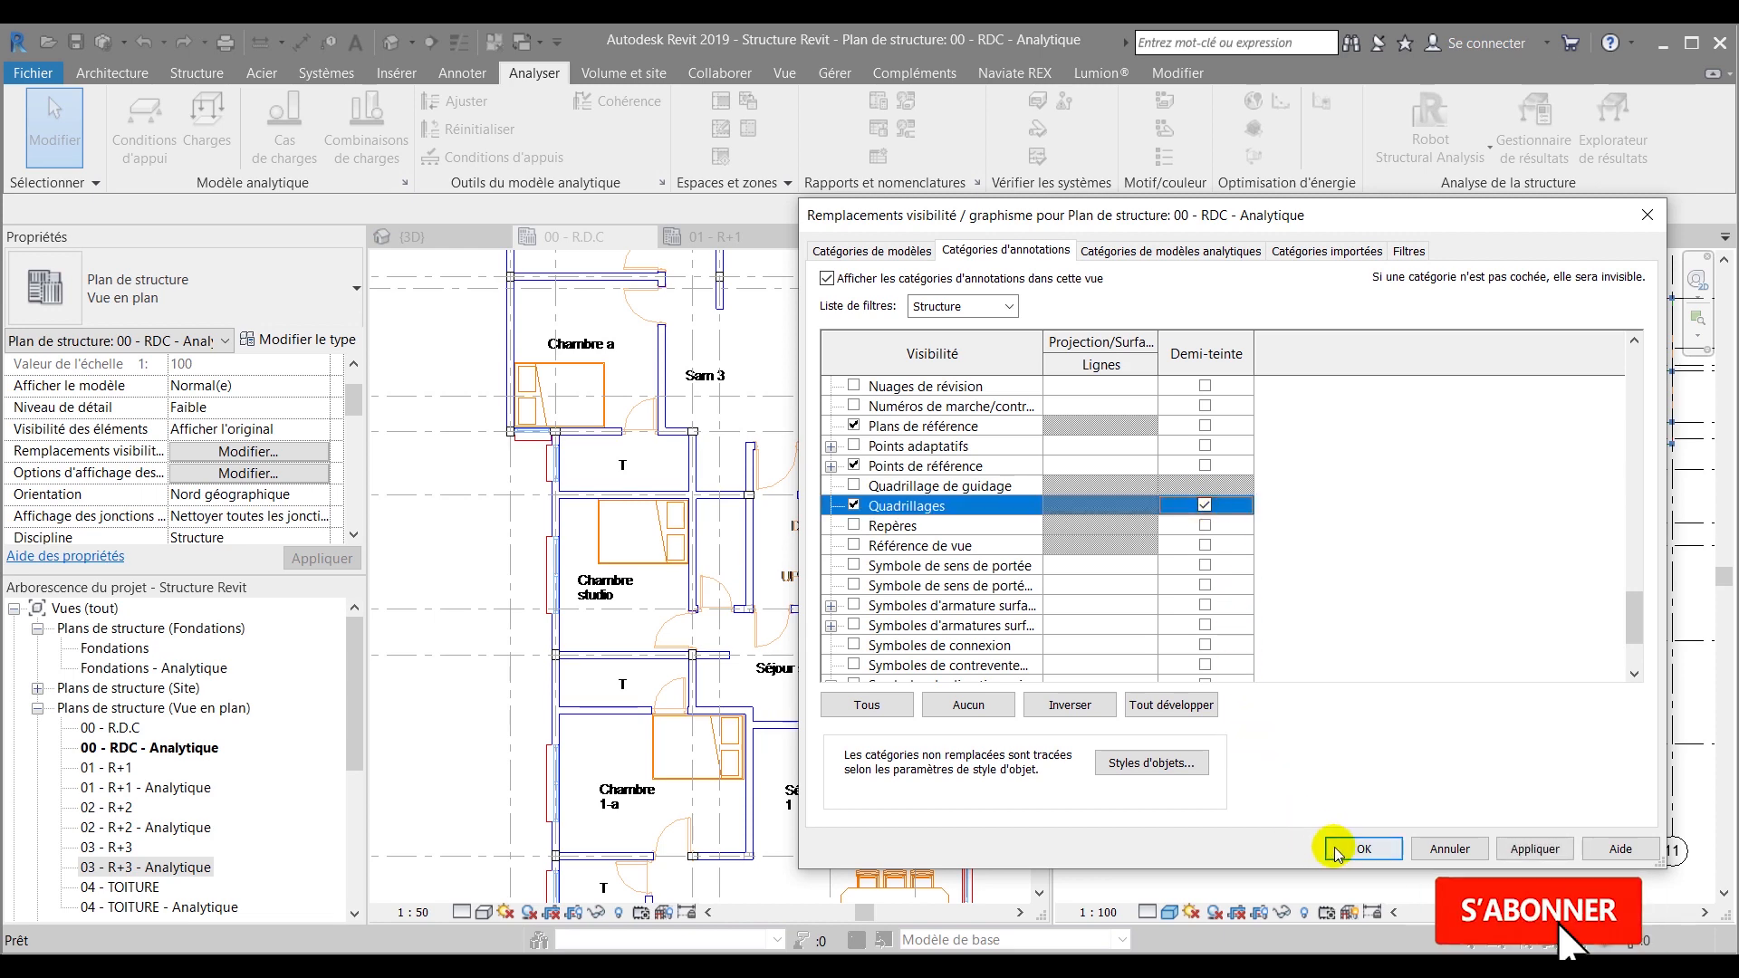
{"action": "left_click", "coordinate": [1363, 849]}
Place a hosted line load for case DL1 with Fz 1 of -5.40 kN/m on the analytical beam along grid 2
{"action": "scroll", "coordinate": [1225, 480], "scroll_direction": "up", "scroll_amount": 5}
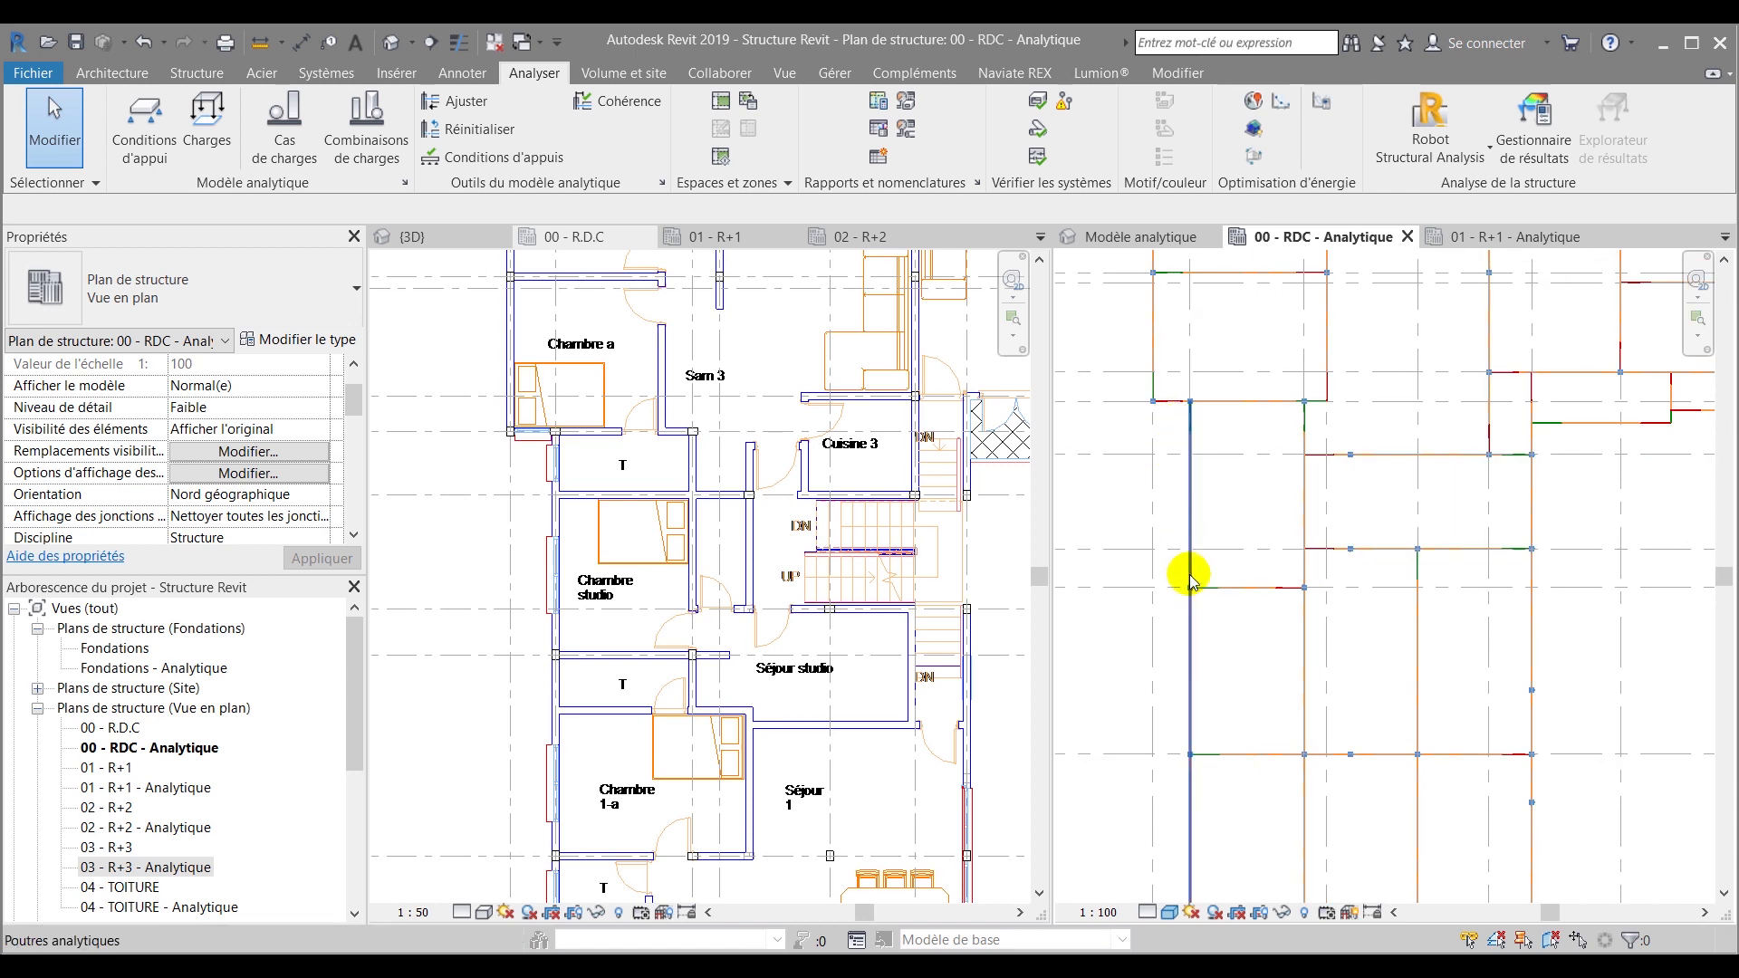
{"action": "middle_click_drag", "start_coordinate": [1205, 589], "coordinate": [1177, 489]}
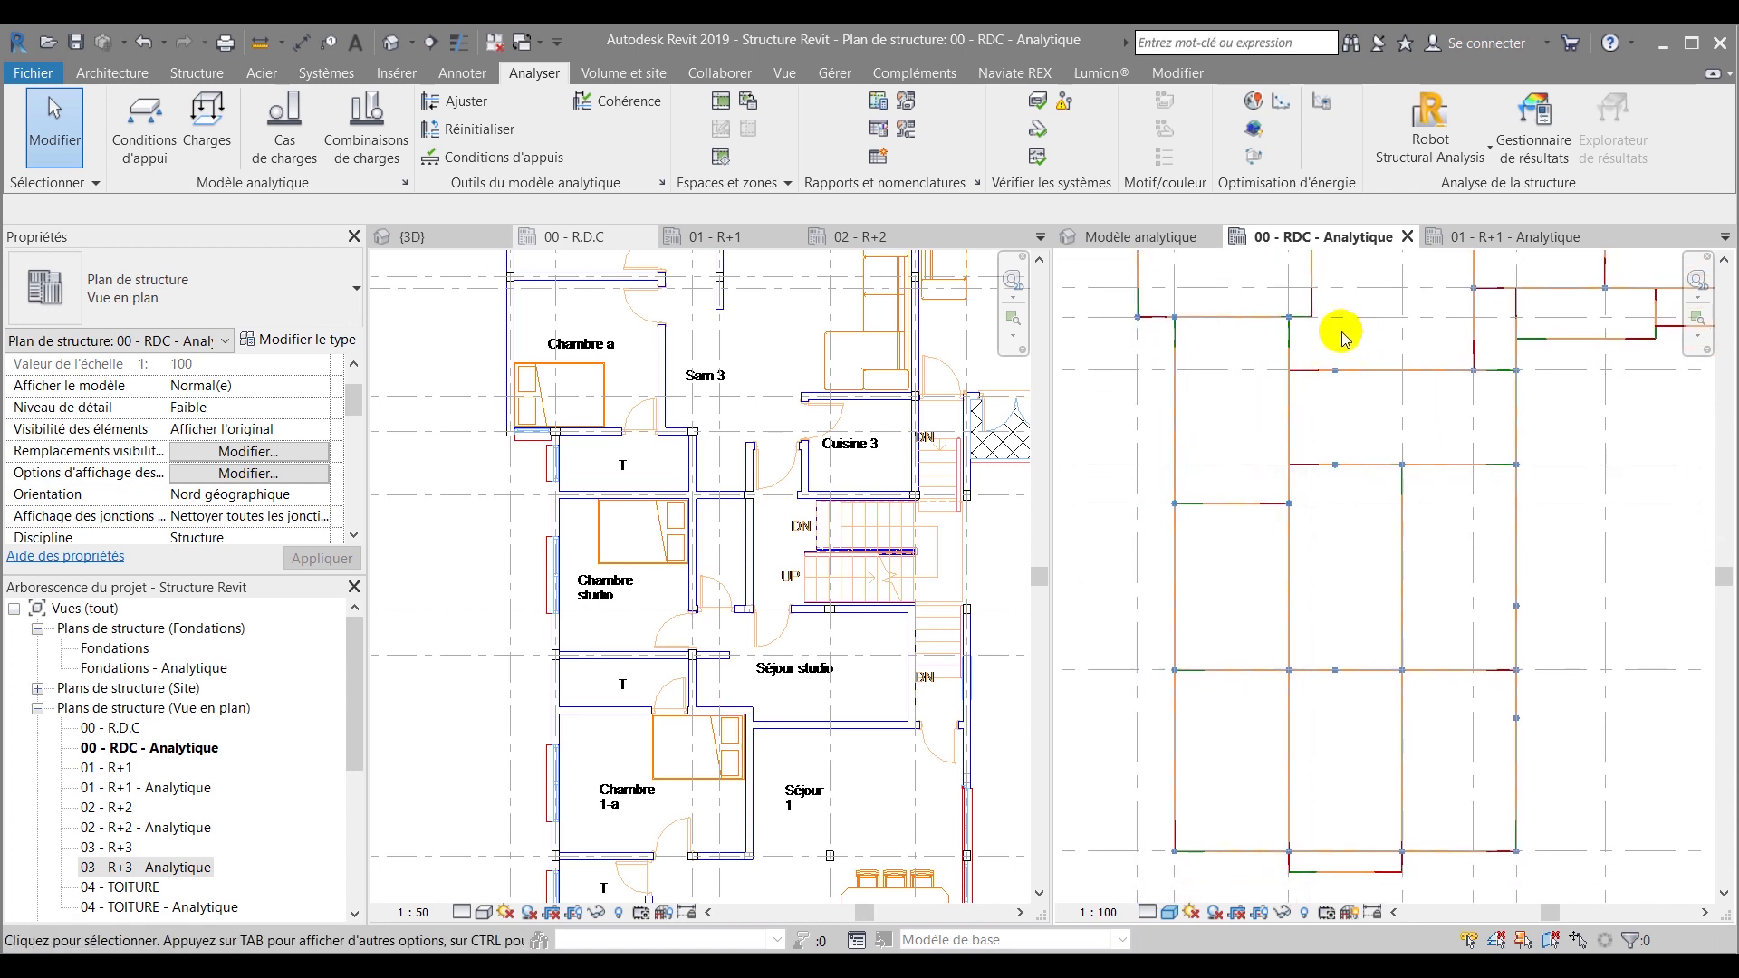
{"action": "left_click", "coordinate": [194, 122]}
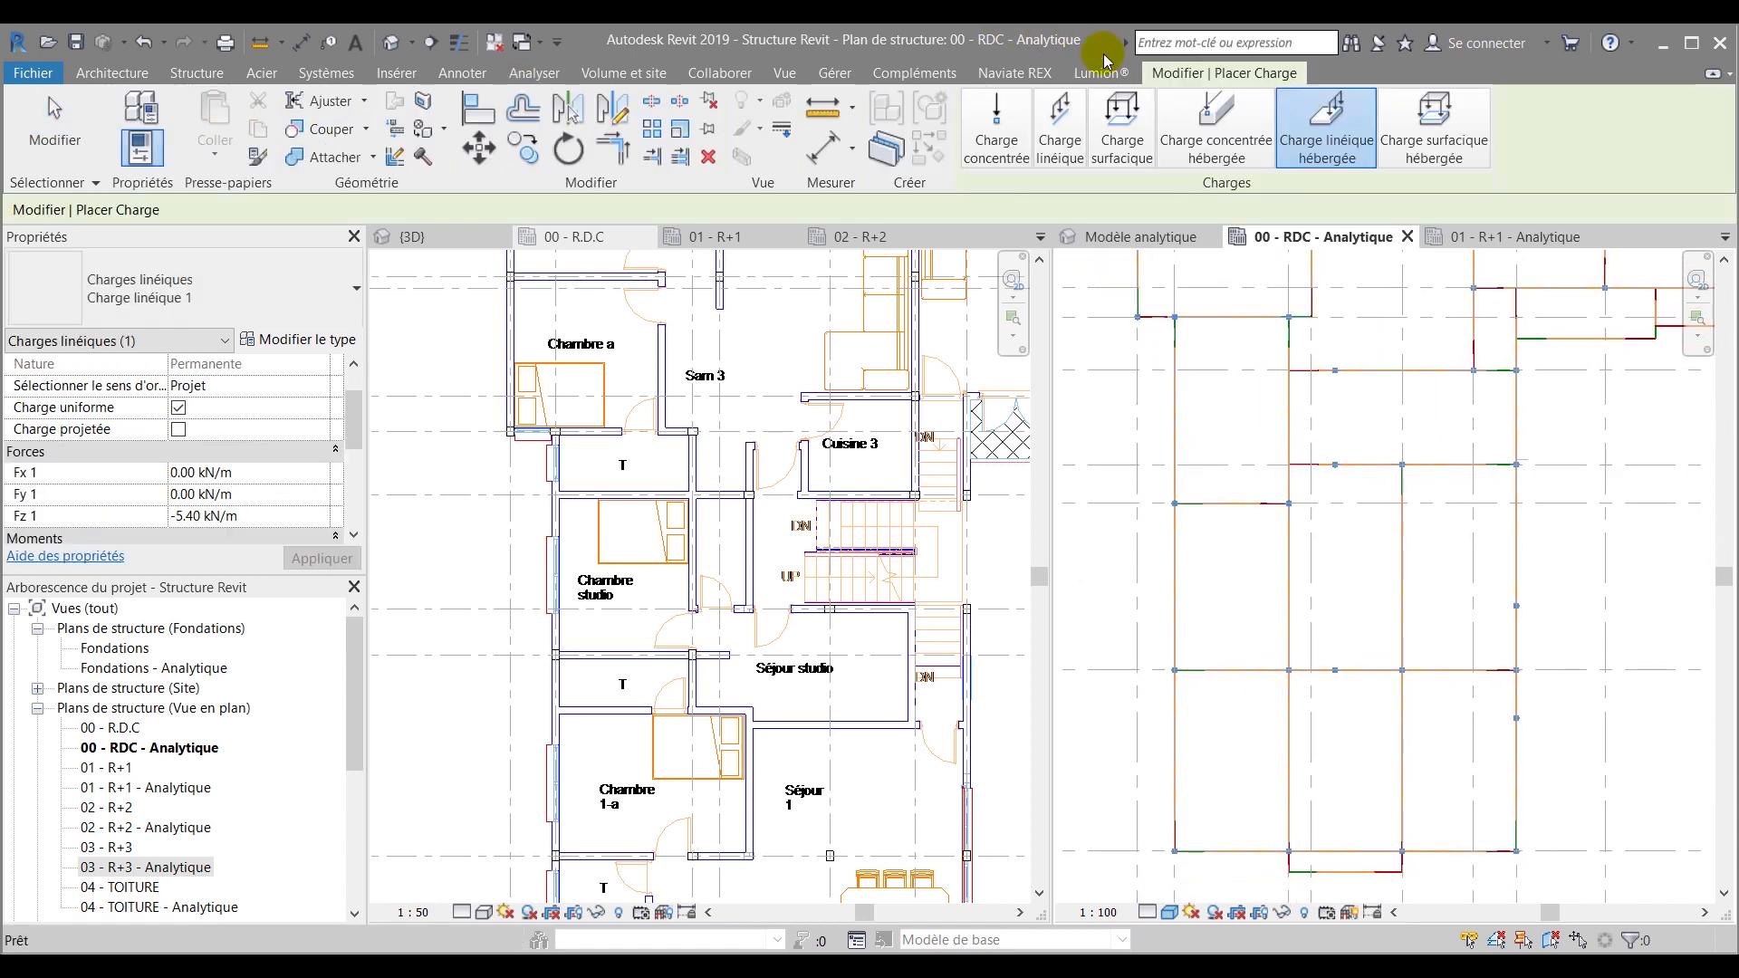
{"action": "scroll", "coordinate": [249, 458], "scroll_direction": "up", "scroll_amount": 2}
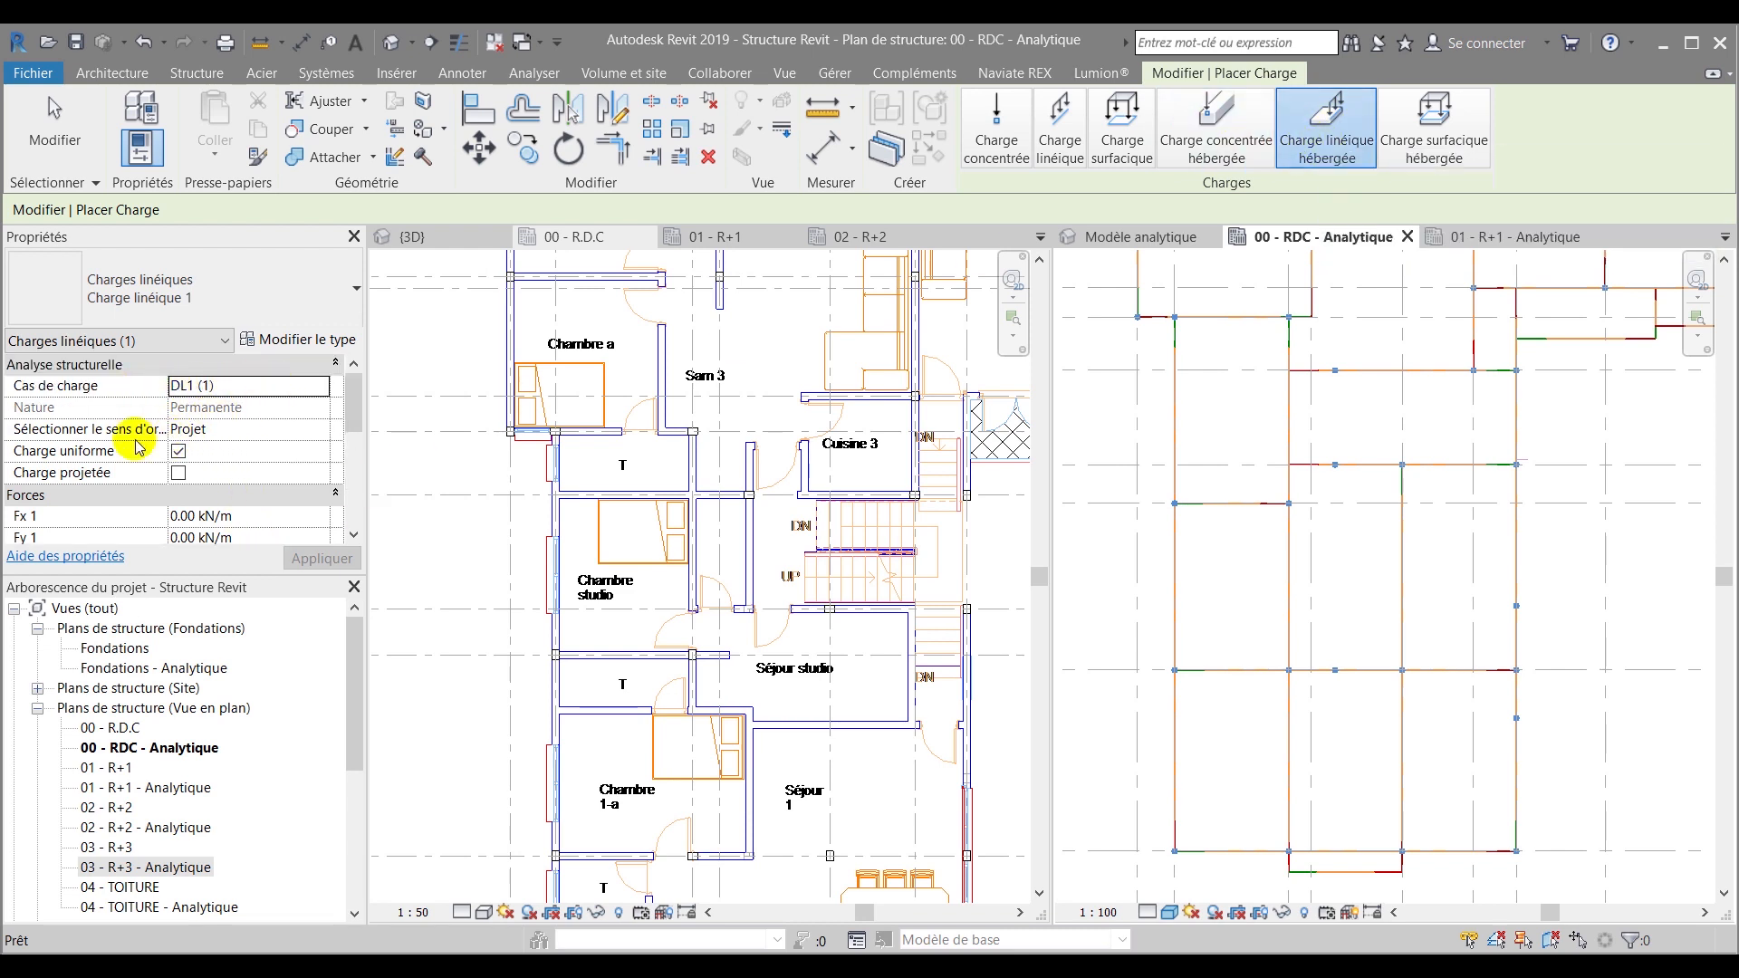
{"action": "scroll", "coordinate": [240, 462], "scroll_direction": "down", "scroll_amount": 3}
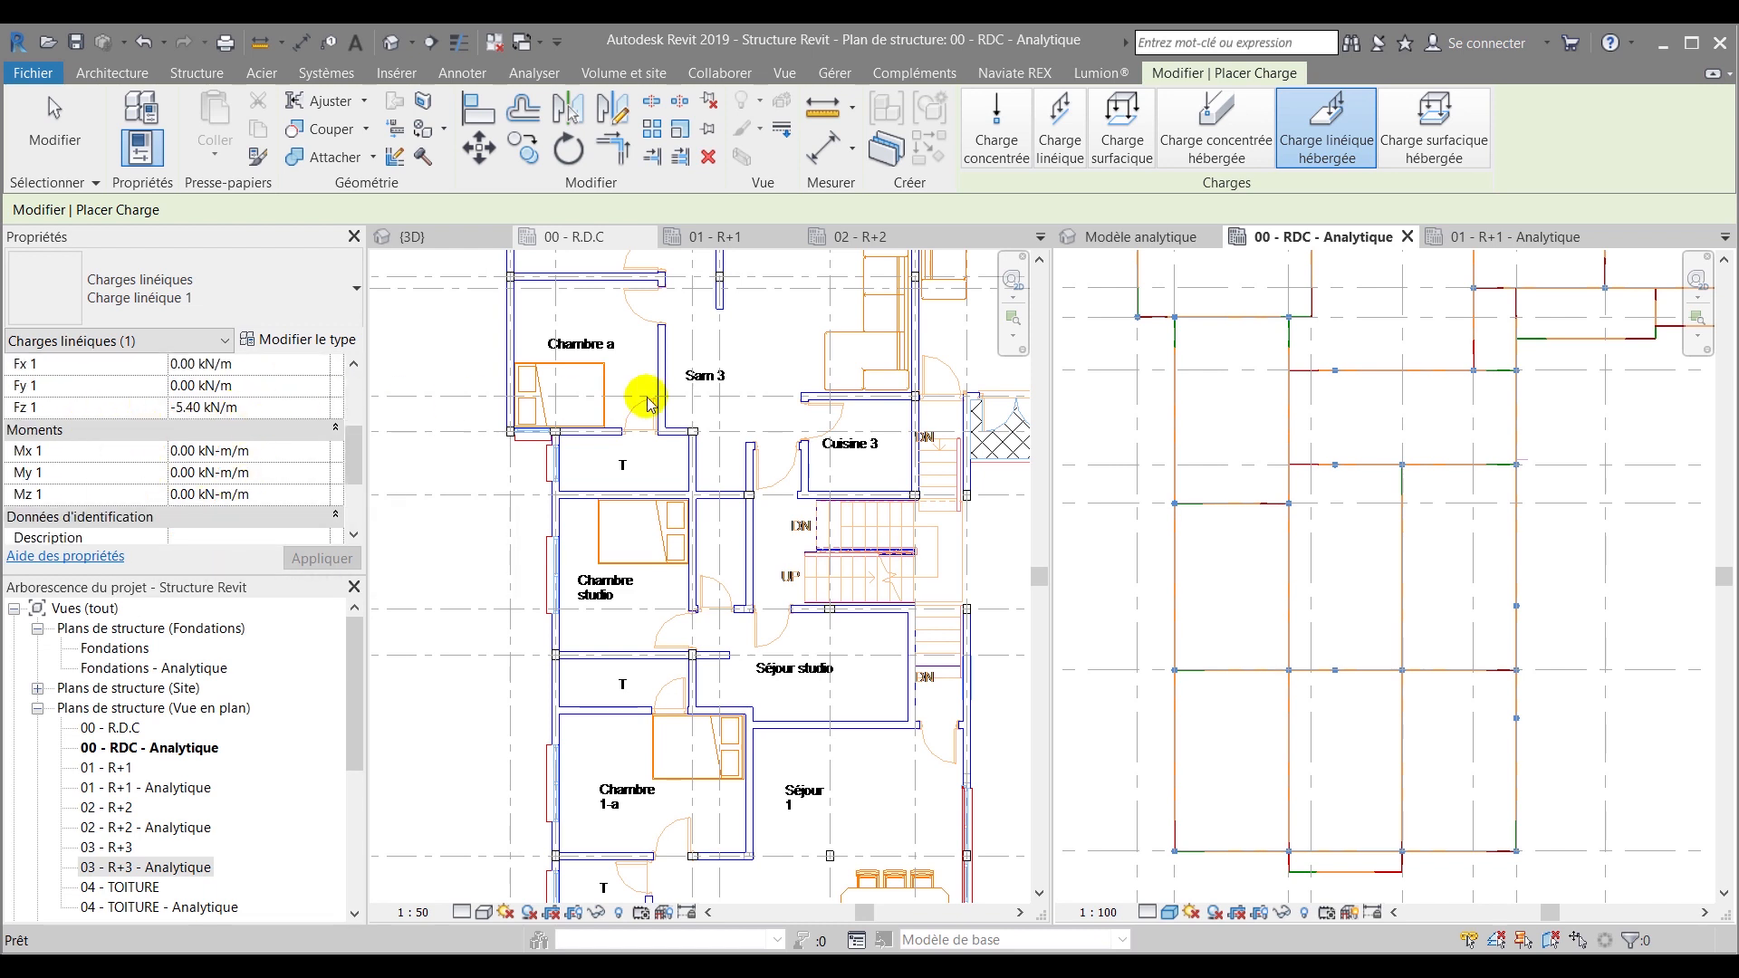
{"action": "left_click", "coordinate": [1164, 579]}
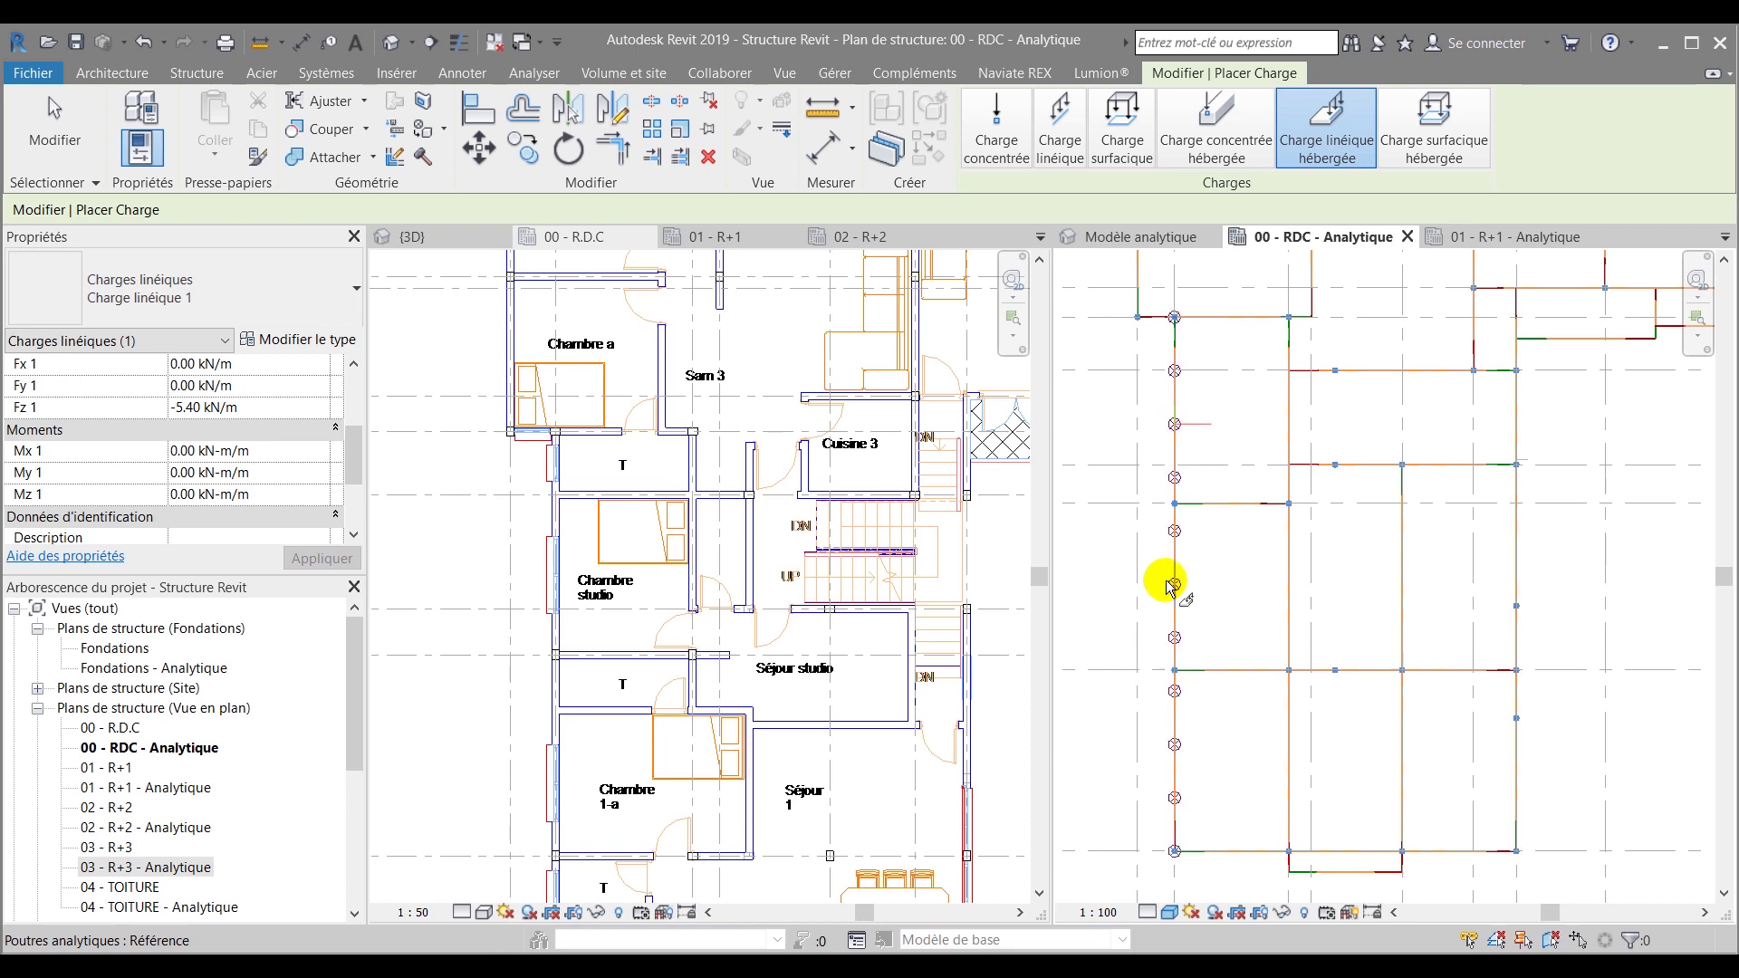
Draw a non-hosted line load along grid F between grids 2 and 1, using the Charge linéique tool
{"action": "scroll", "coordinate": [1168, 589], "scroll_direction": "down", "scroll_amount": 1}
{"action": "scroll", "coordinate": [1167, 463], "scroll_direction": "up", "scroll_amount": 3}
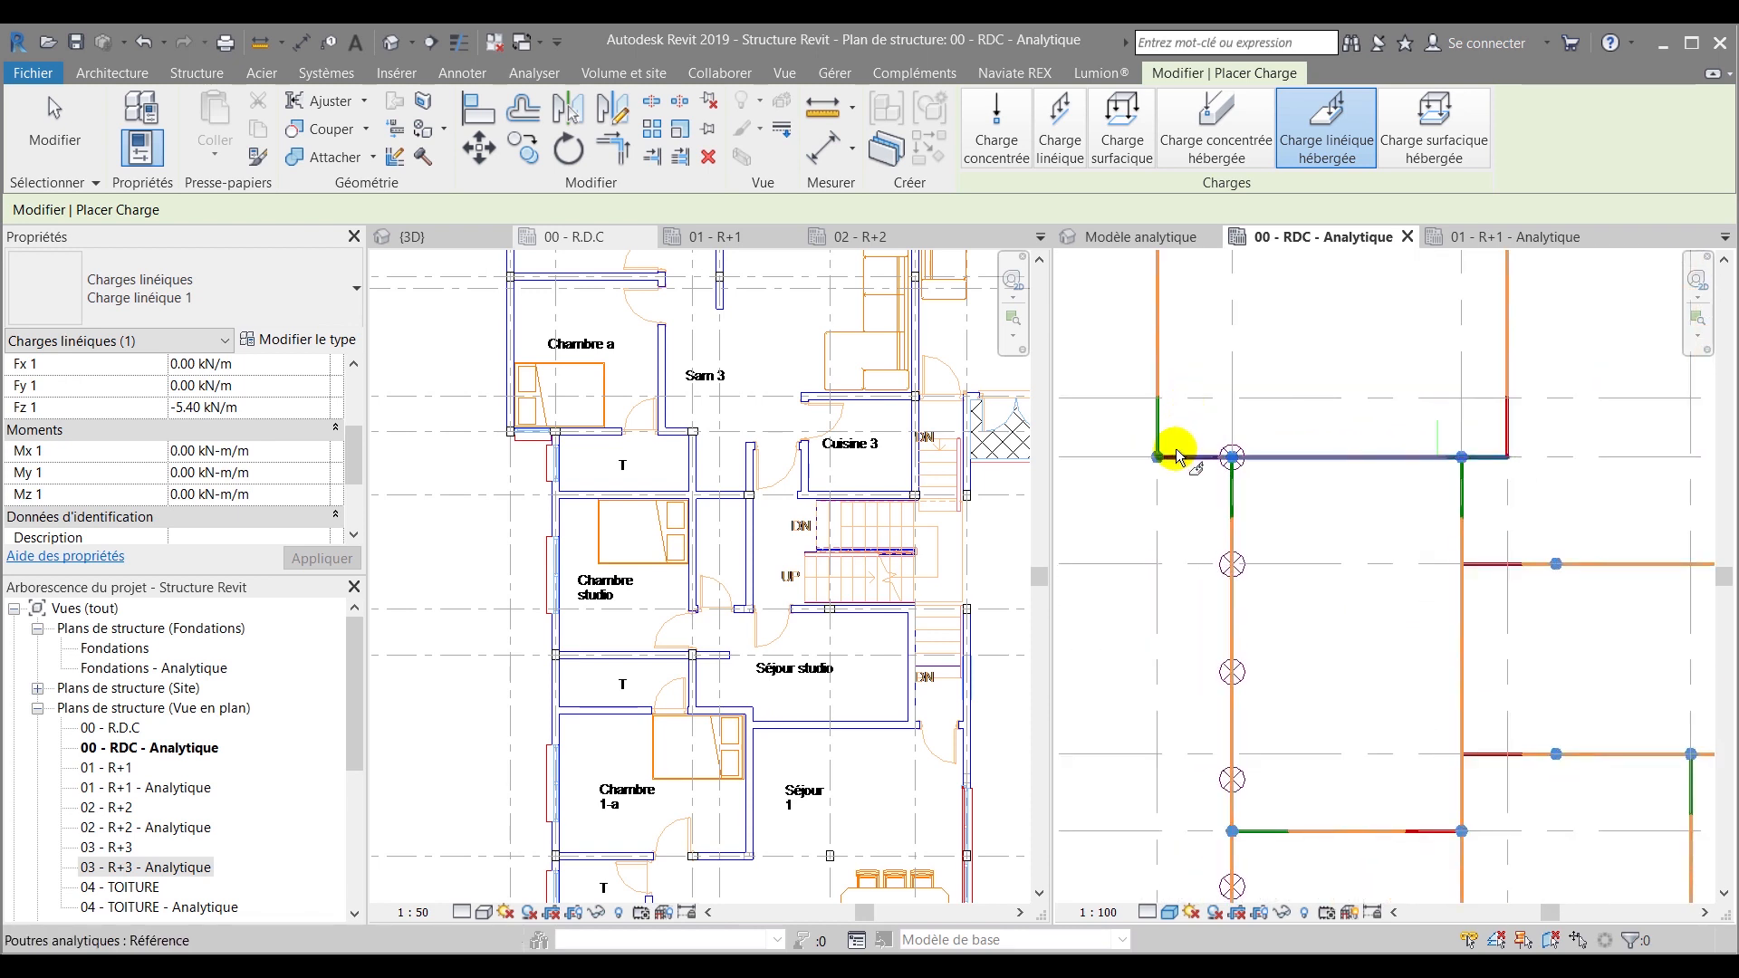
{"action": "scroll", "coordinate": [1175, 455], "scroll_direction": "up", "scroll_amount": 3}
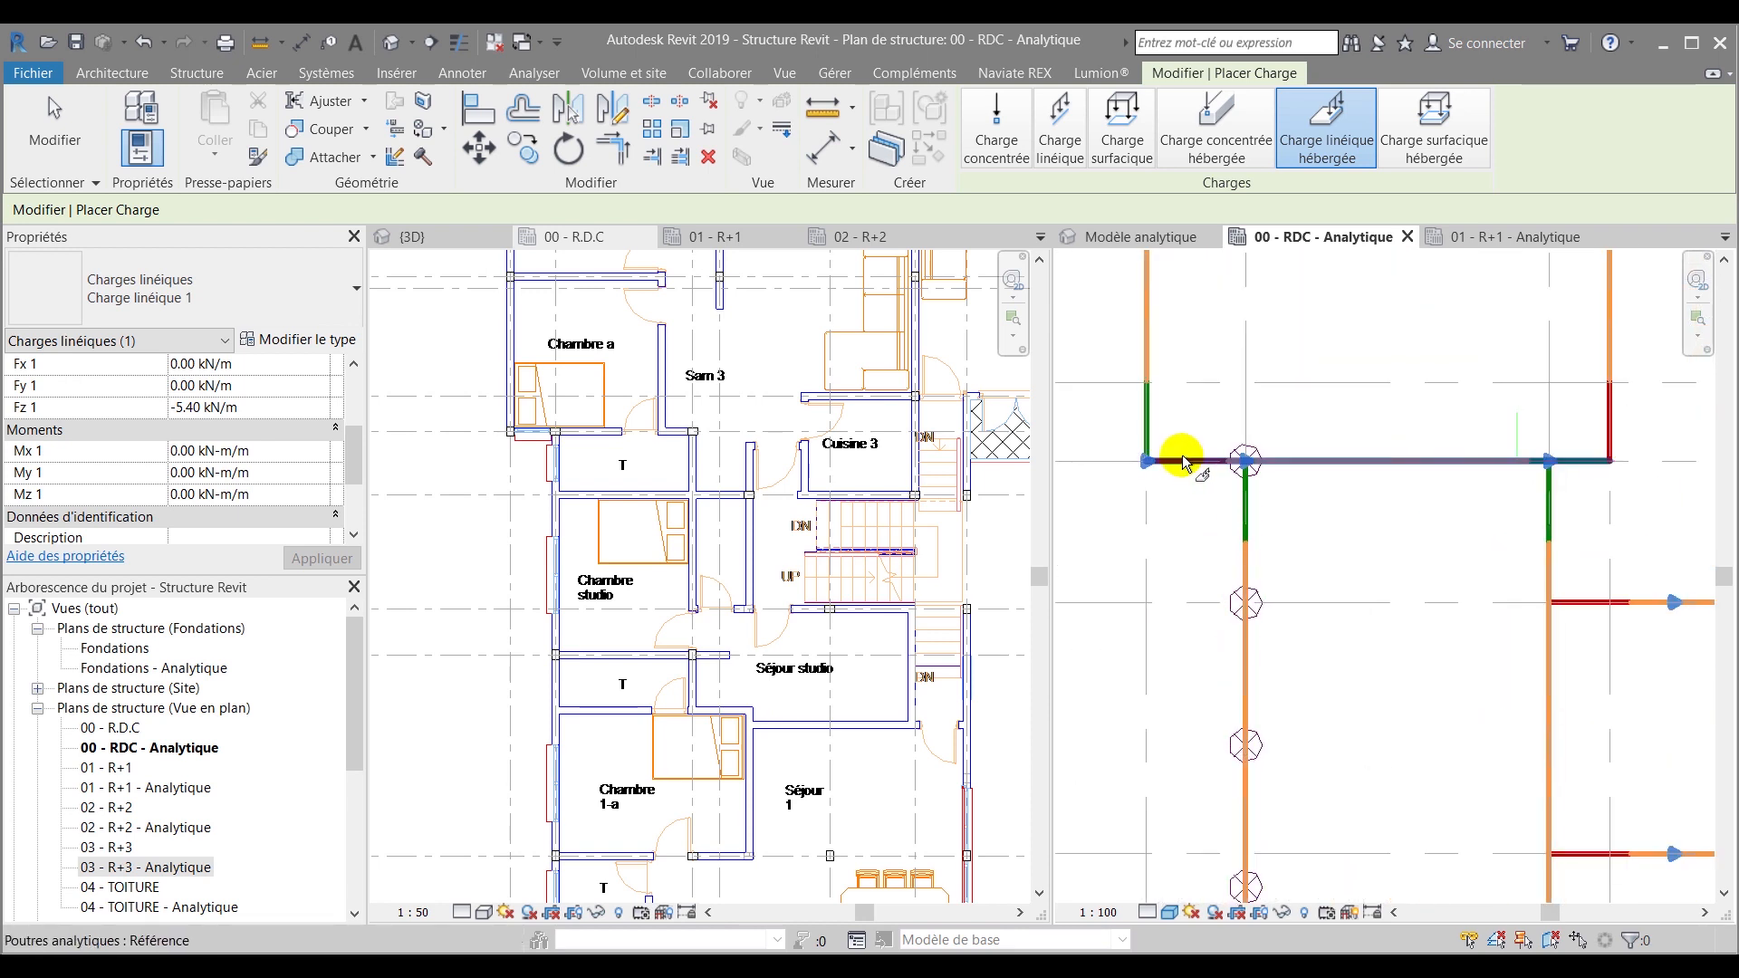
{"action": "scroll", "coordinate": [1160, 464], "scroll_direction": "down", "scroll_amount": 2}
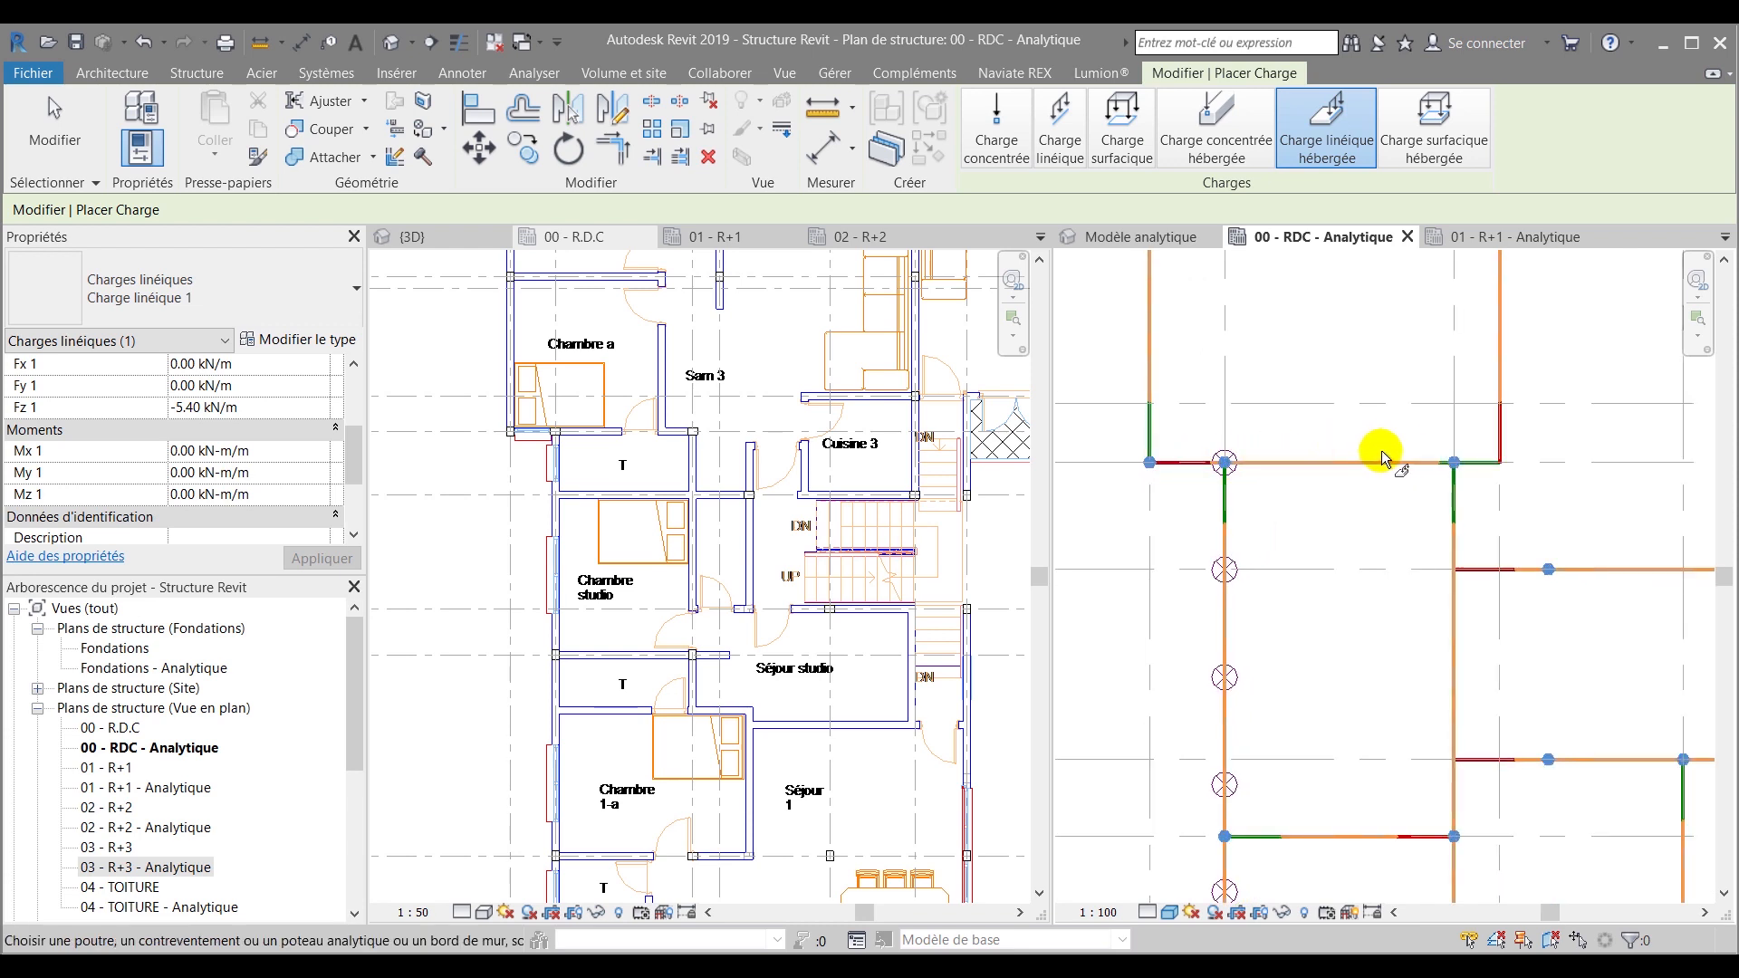
{"action": "left_click", "coordinate": [1060, 126]}
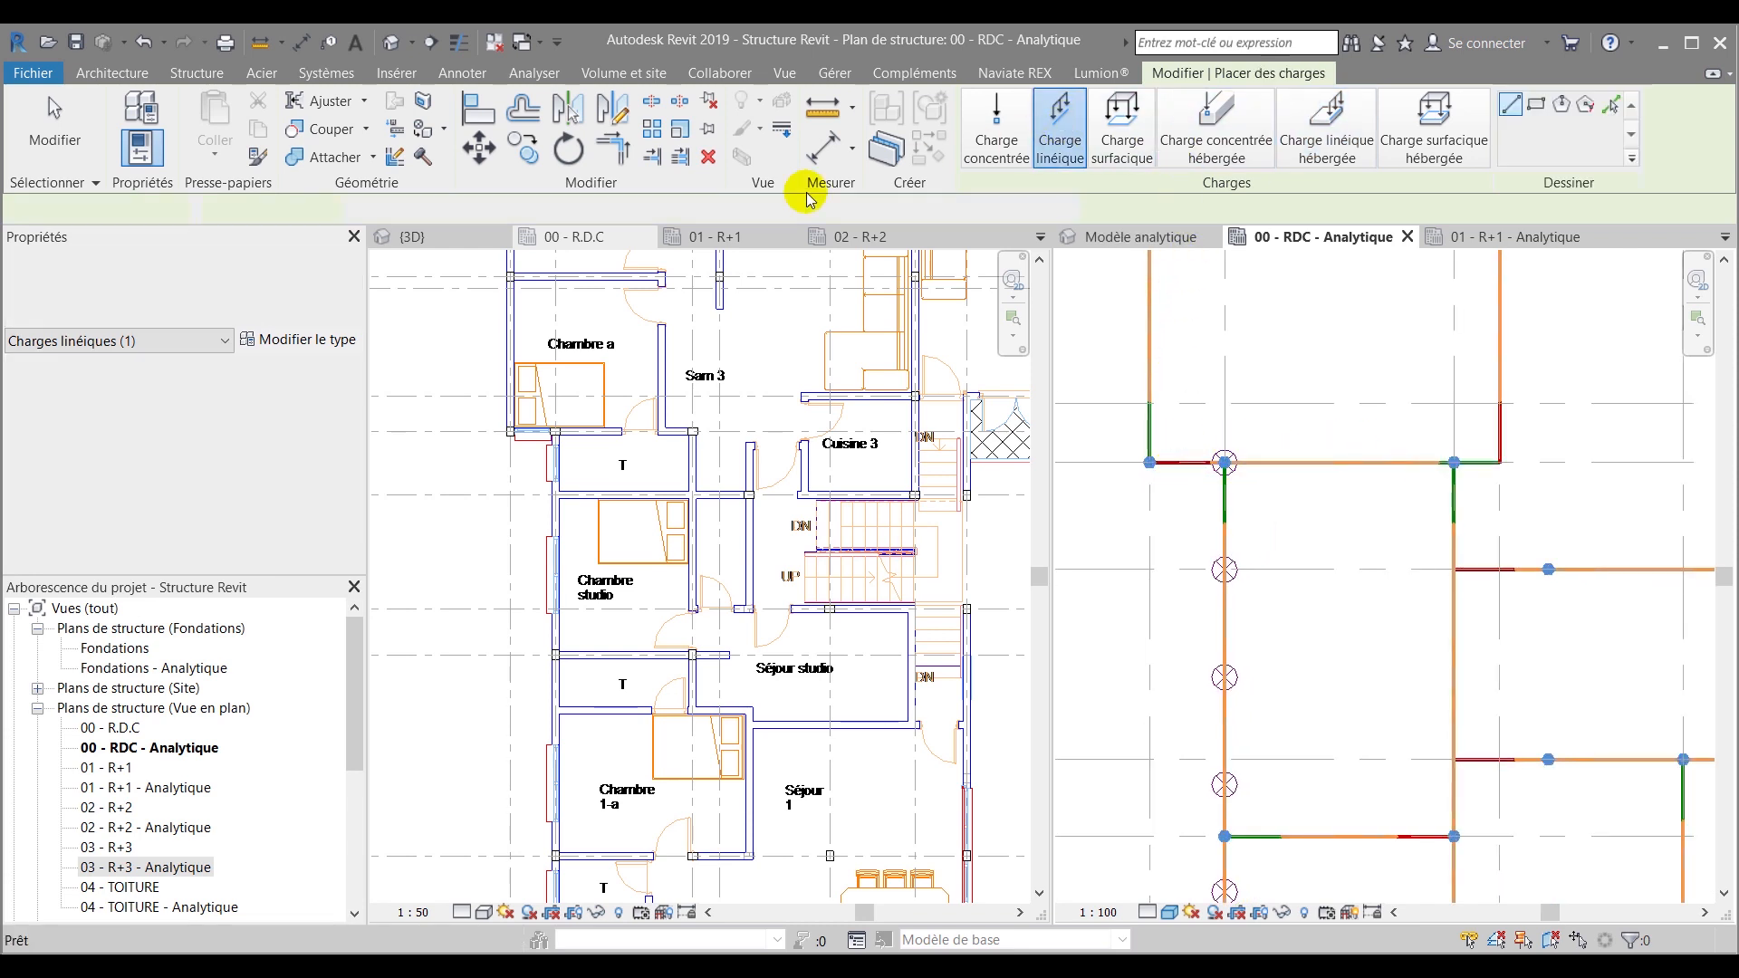
{"action": "left_click", "coordinate": [1224, 462]}
{"action": "left_click", "coordinate": [1149, 460]}
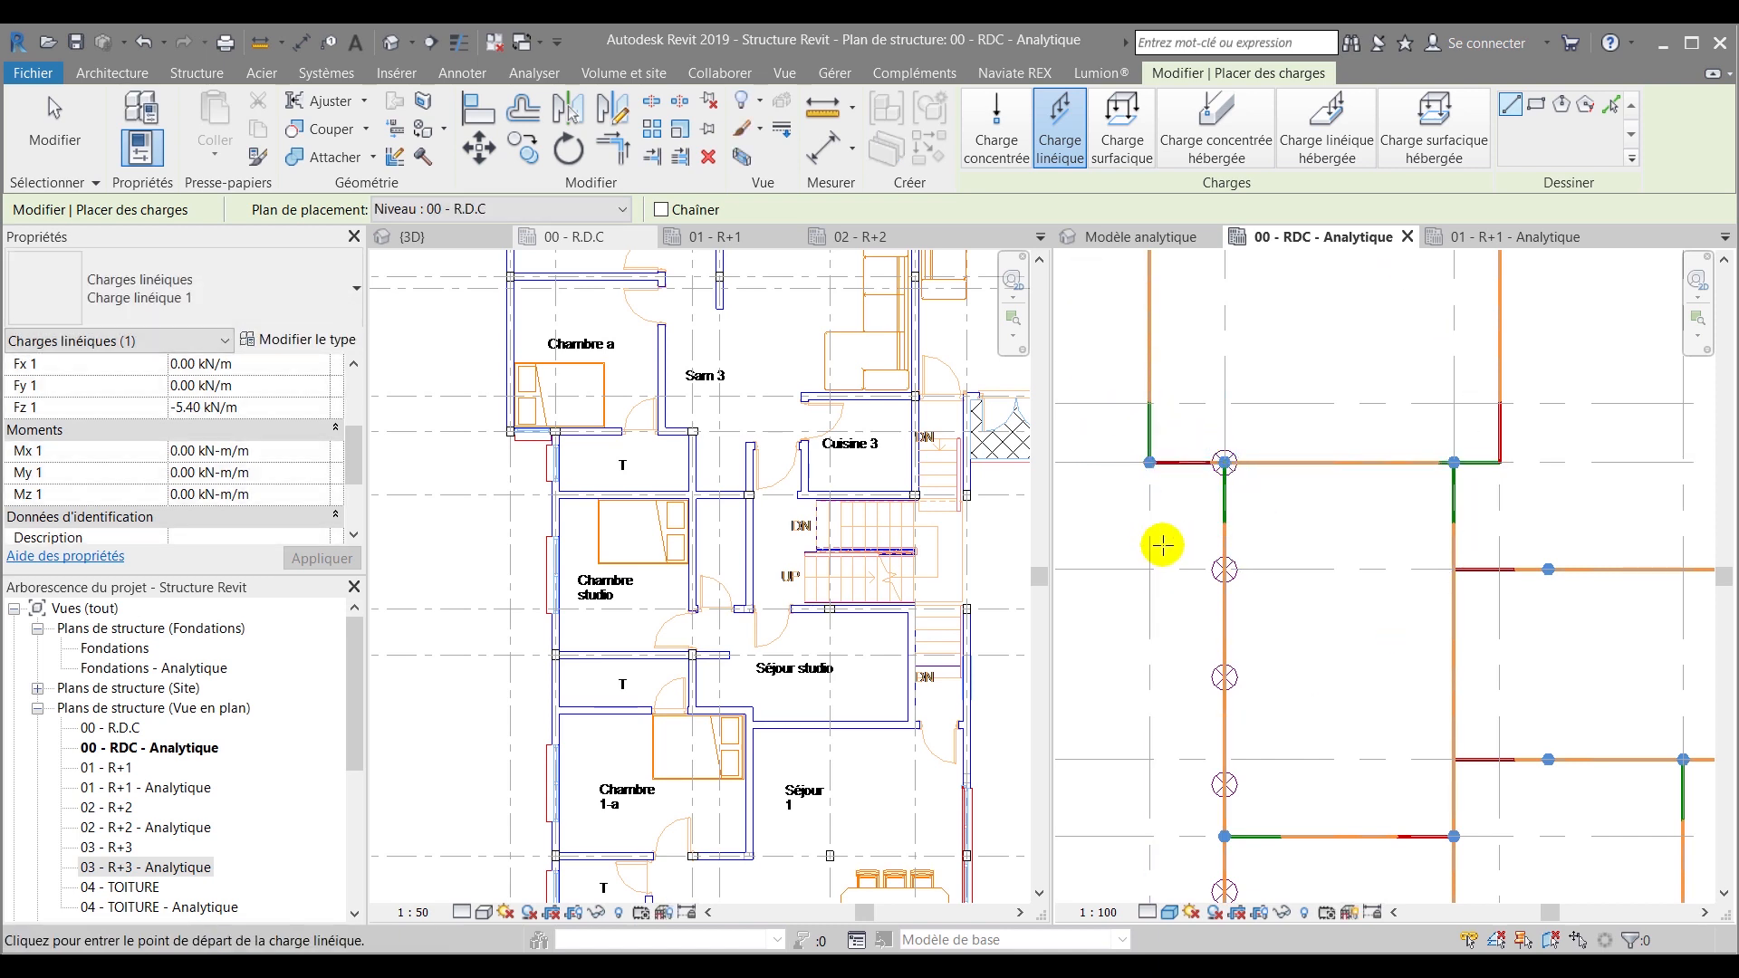
Place hosted line loads on the outer analytical beams along grids 1, A, 11 and the adjoining beam on grid F
{"action": "scroll", "coordinate": [1124, 546], "scroll_direction": "down", "scroll_amount": 3}
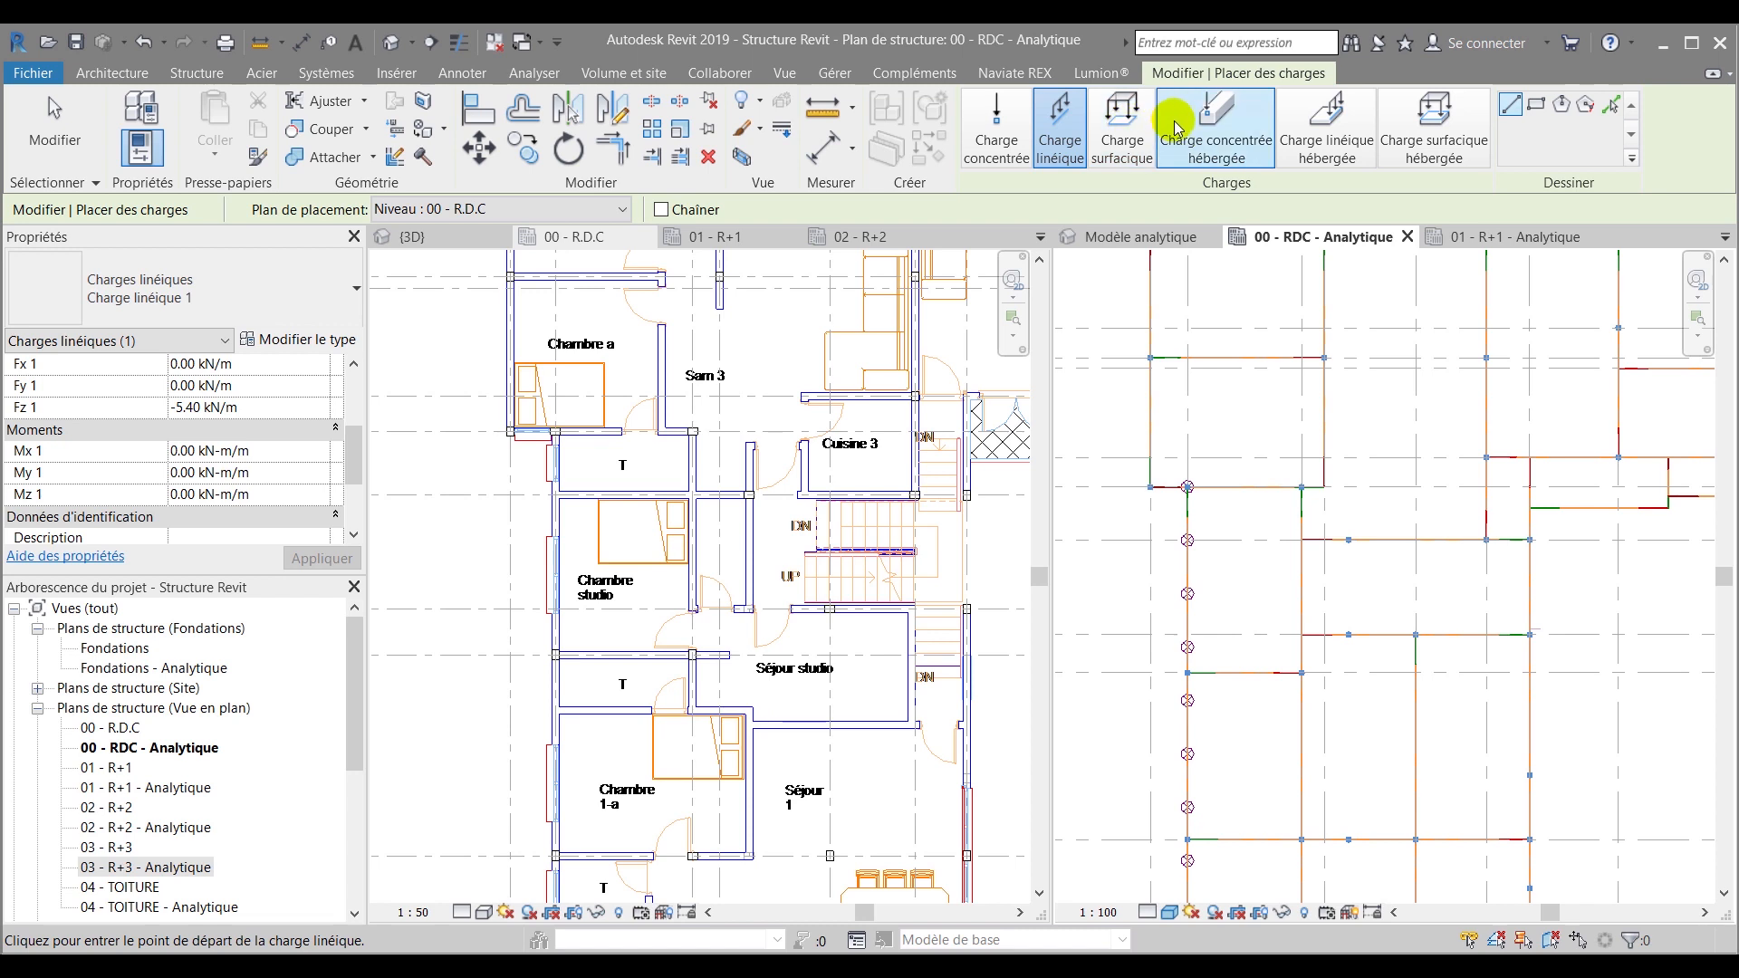
{"action": "left_click", "coordinate": [1327, 127]}
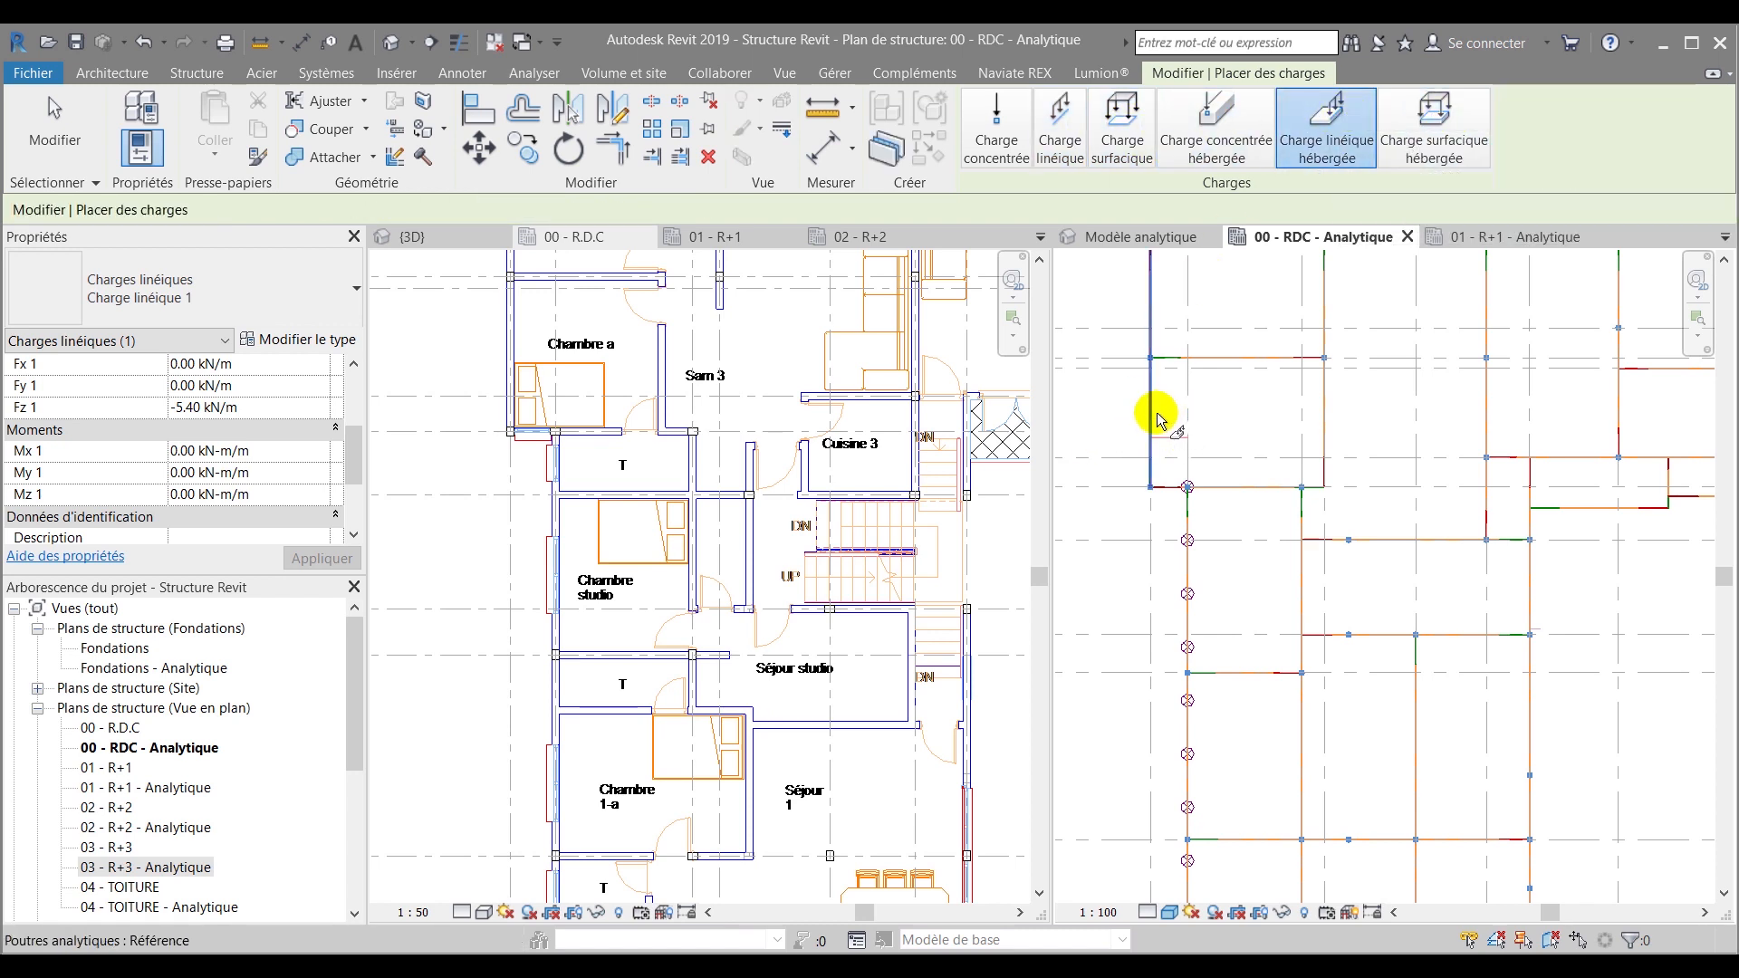
{"action": "scroll", "coordinate": [1141, 621], "scroll_direction": "down", "scroll_amount": 2}
{"action": "scroll", "coordinate": [1203, 377], "scroll_direction": "up", "scroll_amount": 2}
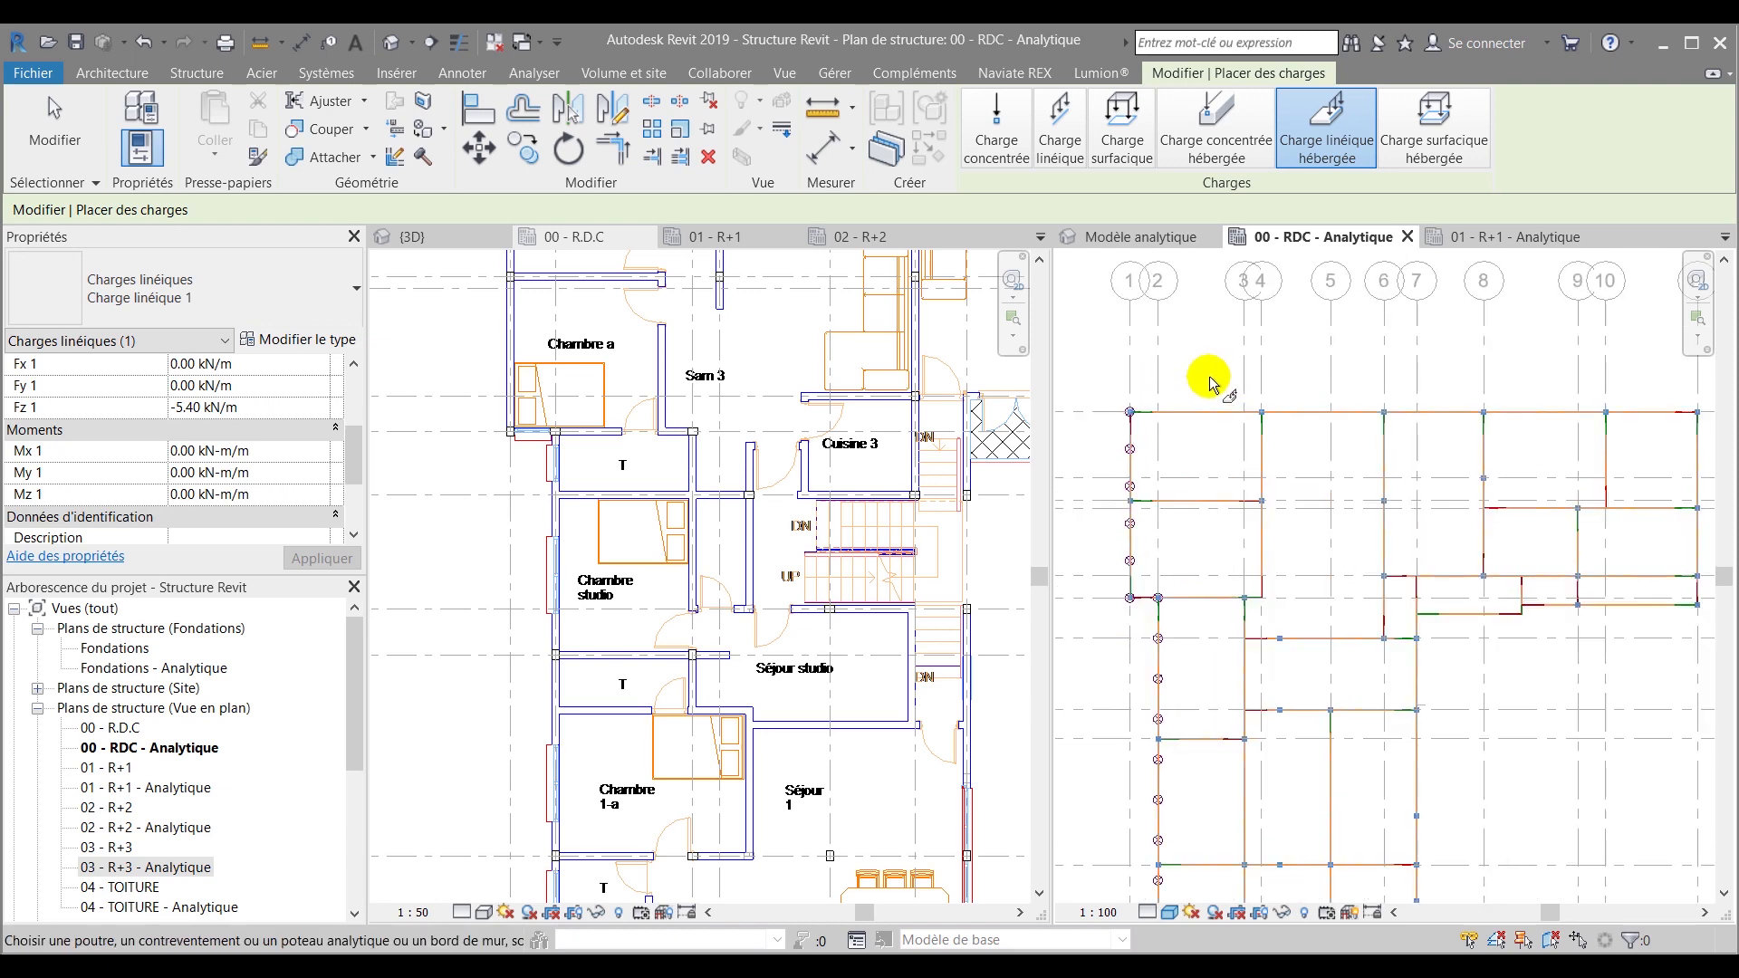
{"action": "left_click", "coordinate": [1205, 430]}
{"action": "scroll", "coordinate": [1120, 446], "scroll_direction": "down", "scroll_amount": 3}
{"action": "scroll", "coordinate": [1430, 522], "scroll_direction": "up", "scroll_amount": 2}
{"action": "scroll", "coordinate": [1429, 523], "scroll_direction": "up", "scroll_amount": 1}
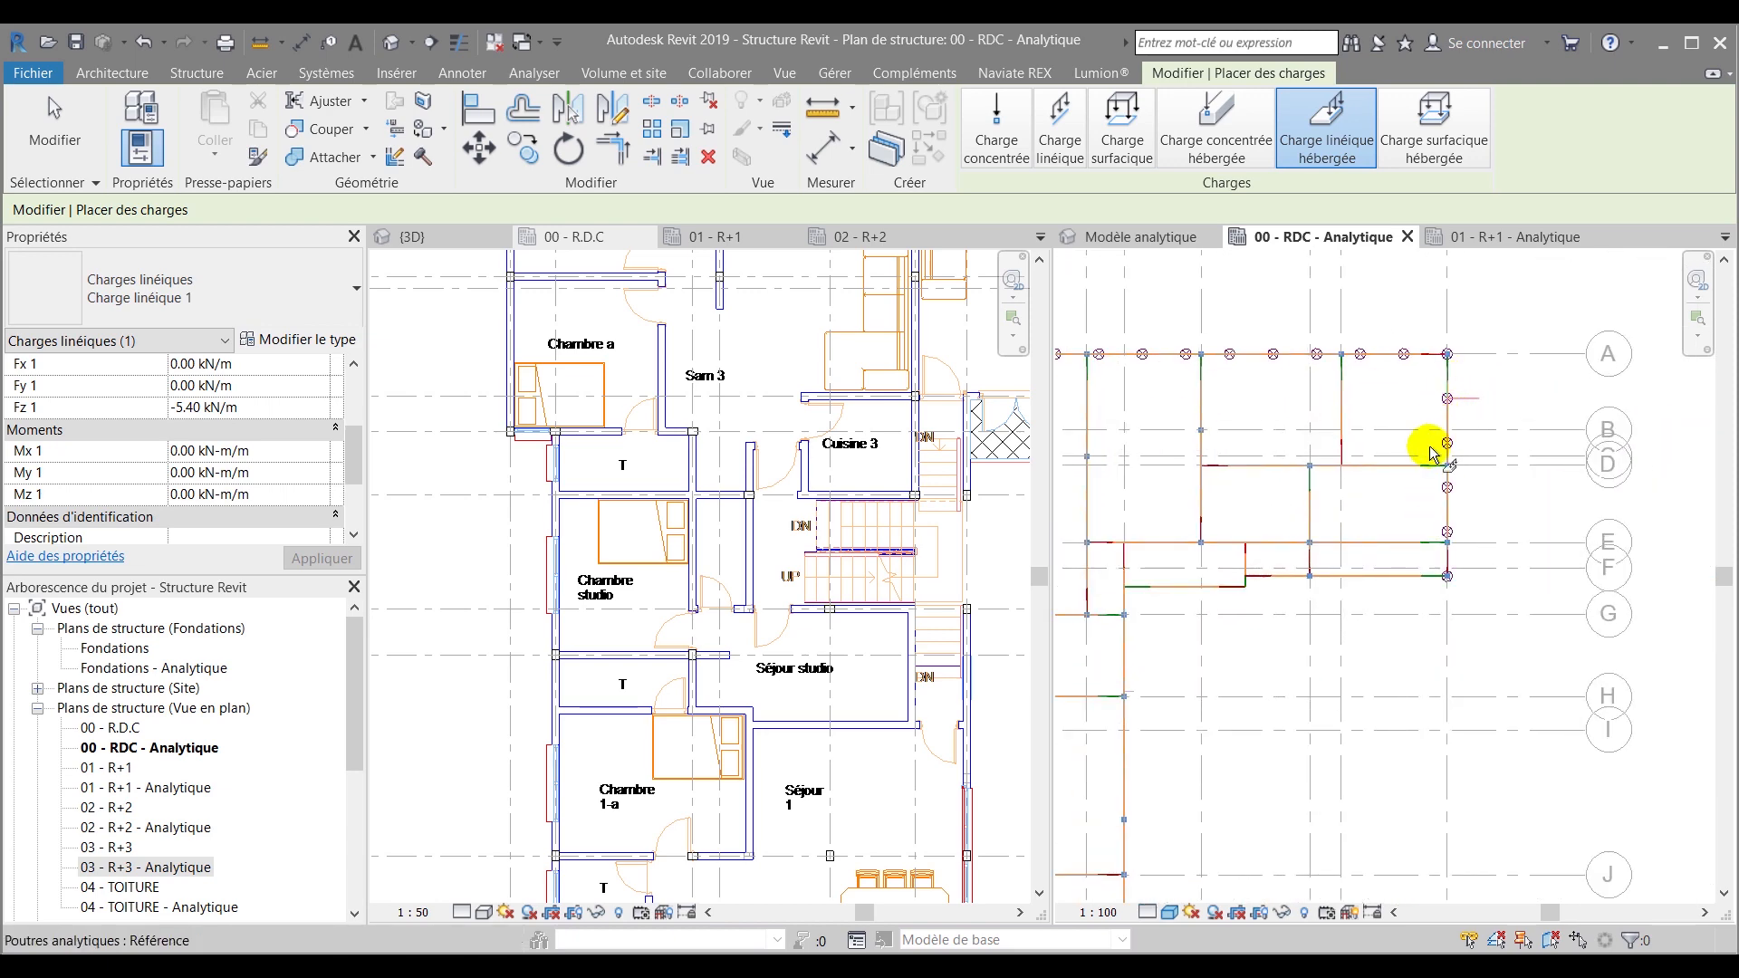
{"action": "left_click", "coordinate": [1378, 576]}
Compare the beams along grid K with the walls in the 00 - R.D.C plan and draw a non-hosted line load between grids 2 and 3
{"action": "scroll", "coordinate": [1493, 487], "scroll_direction": "down", "scroll_amount": 1}
{"action": "scroll", "coordinate": [1493, 481], "scroll_direction": "down", "scroll_amount": 2}
{"action": "scroll", "coordinate": [1273, 623], "scroll_direction": "up", "scroll_amount": 4}
{"action": "scroll", "coordinate": [1364, 309], "scroll_direction": "down", "scroll_amount": 2}
{"action": "scroll", "coordinate": [1365, 313], "scroll_direction": "down", "scroll_amount": 2}
{"action": "scroll", "coordinate": [1295, 641], "scroll_direction": "up", "scroll_amount": 2}
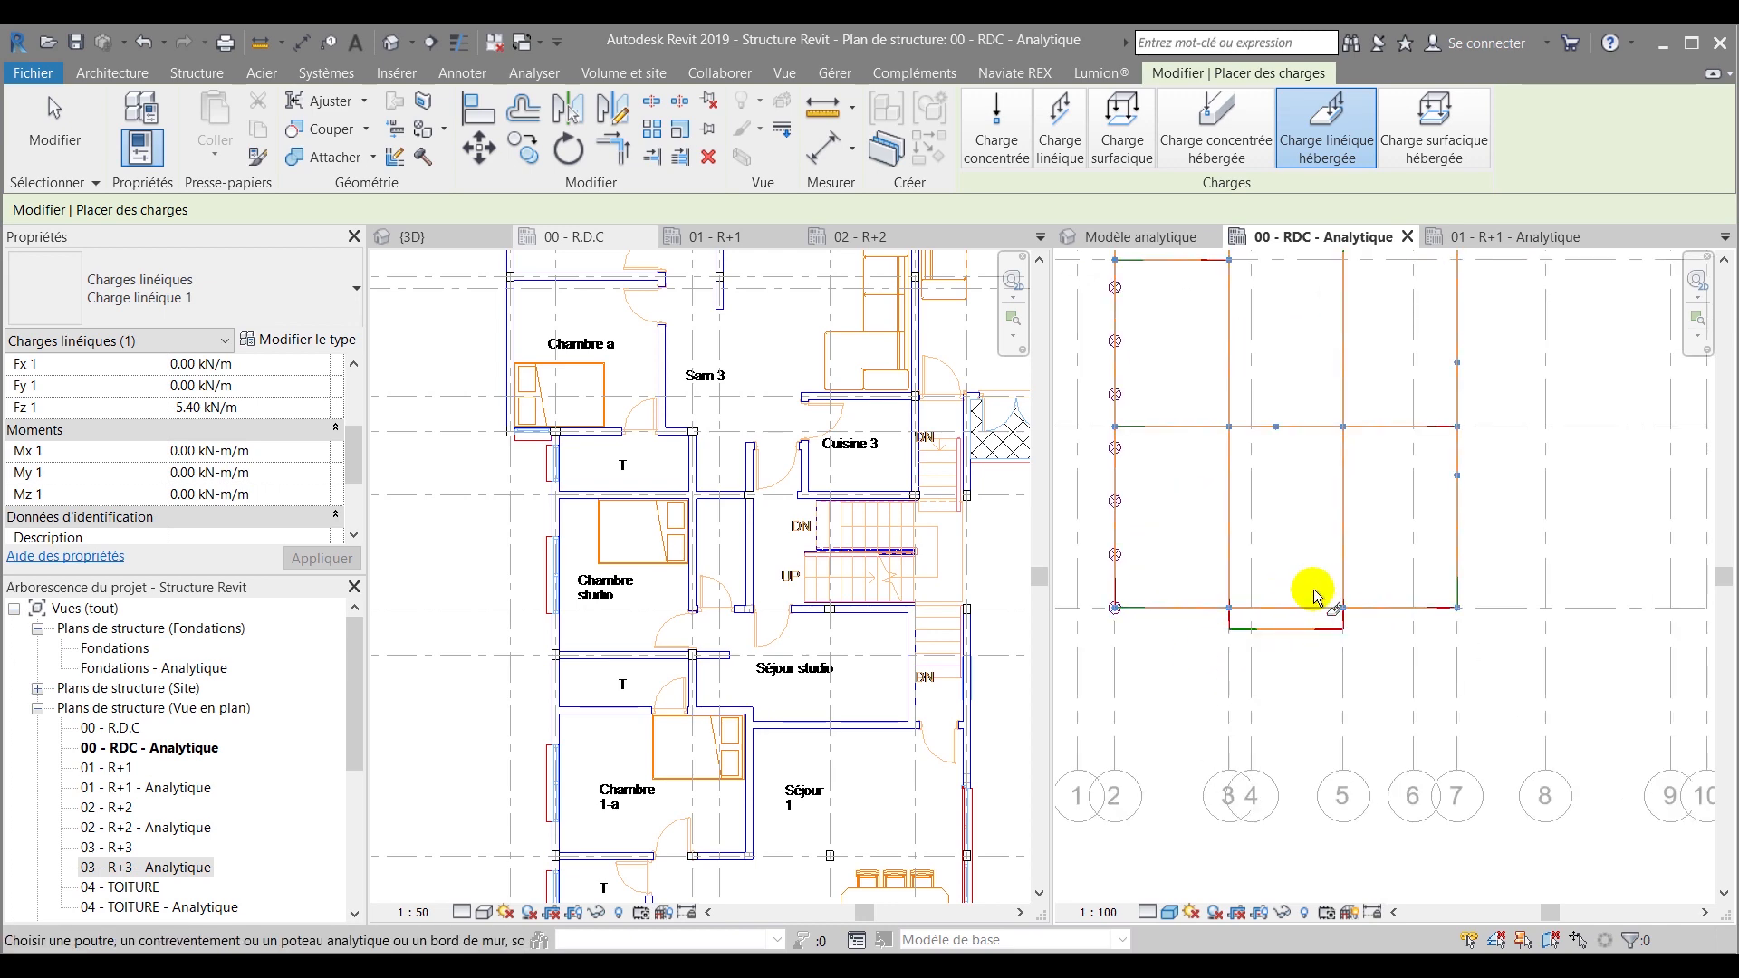
{"action": "scroll", "coordinate": [796, 526], "scroll_direction": "down", "scroll_amount": 4}
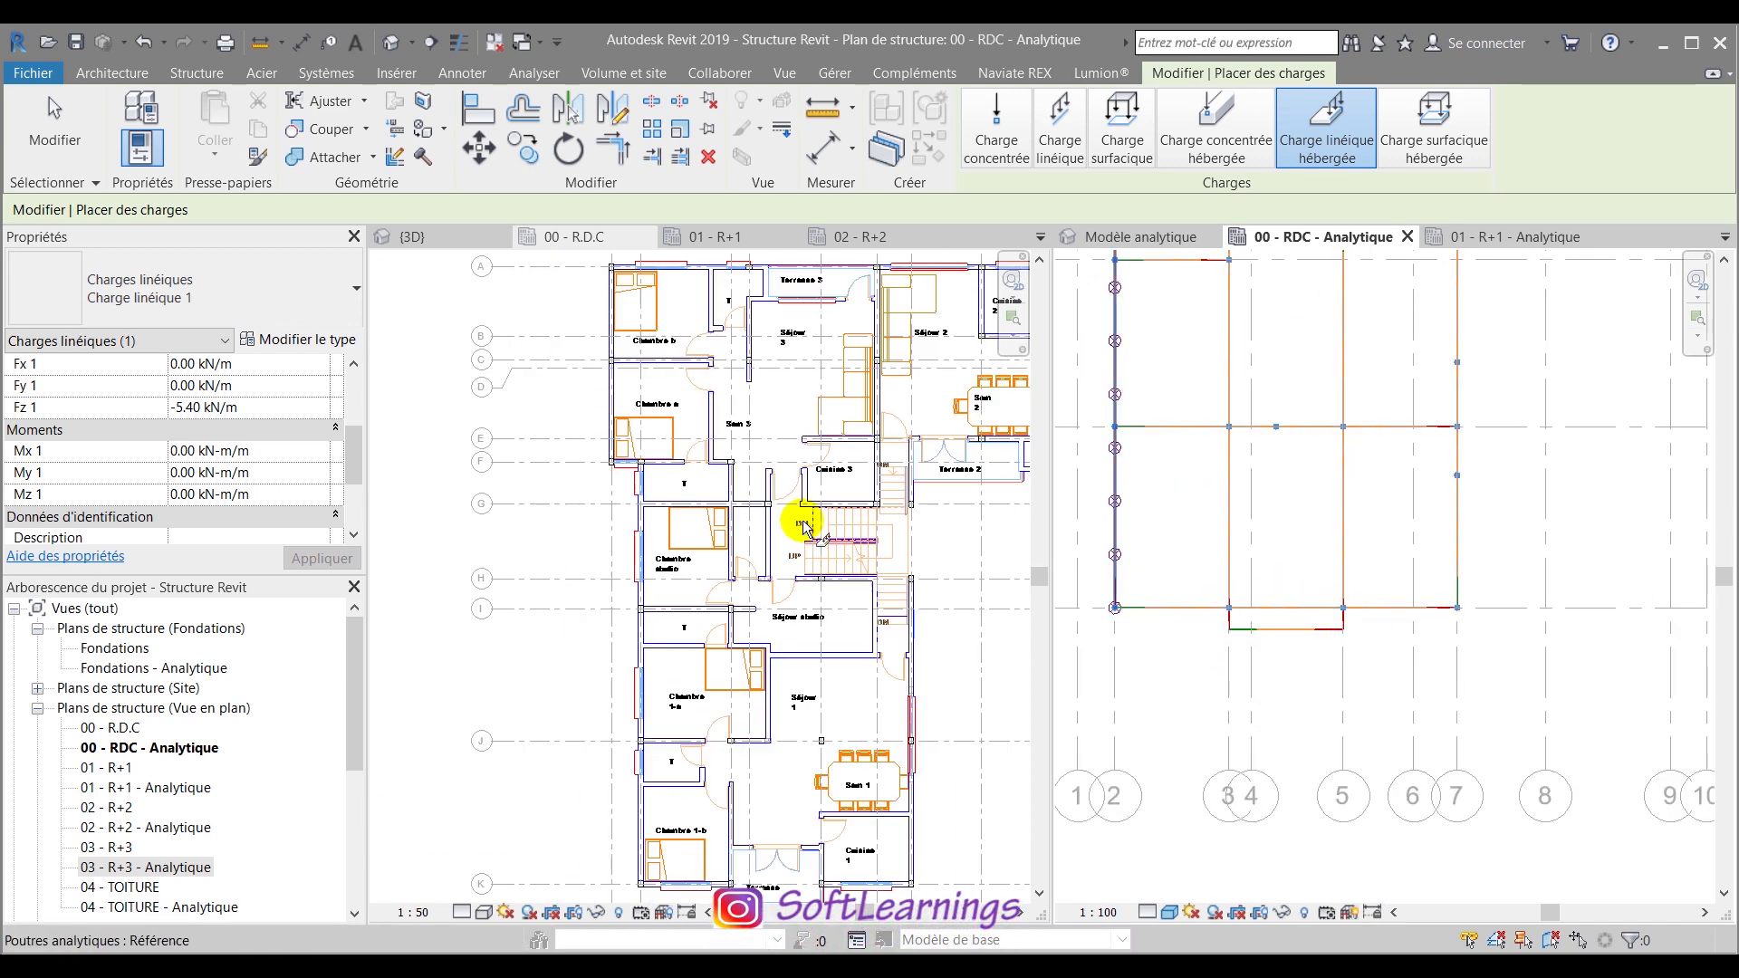
{"action": "scroll", "coordinate": [747, 766], "scroll_direction": "up", "scroll_amount": 3}
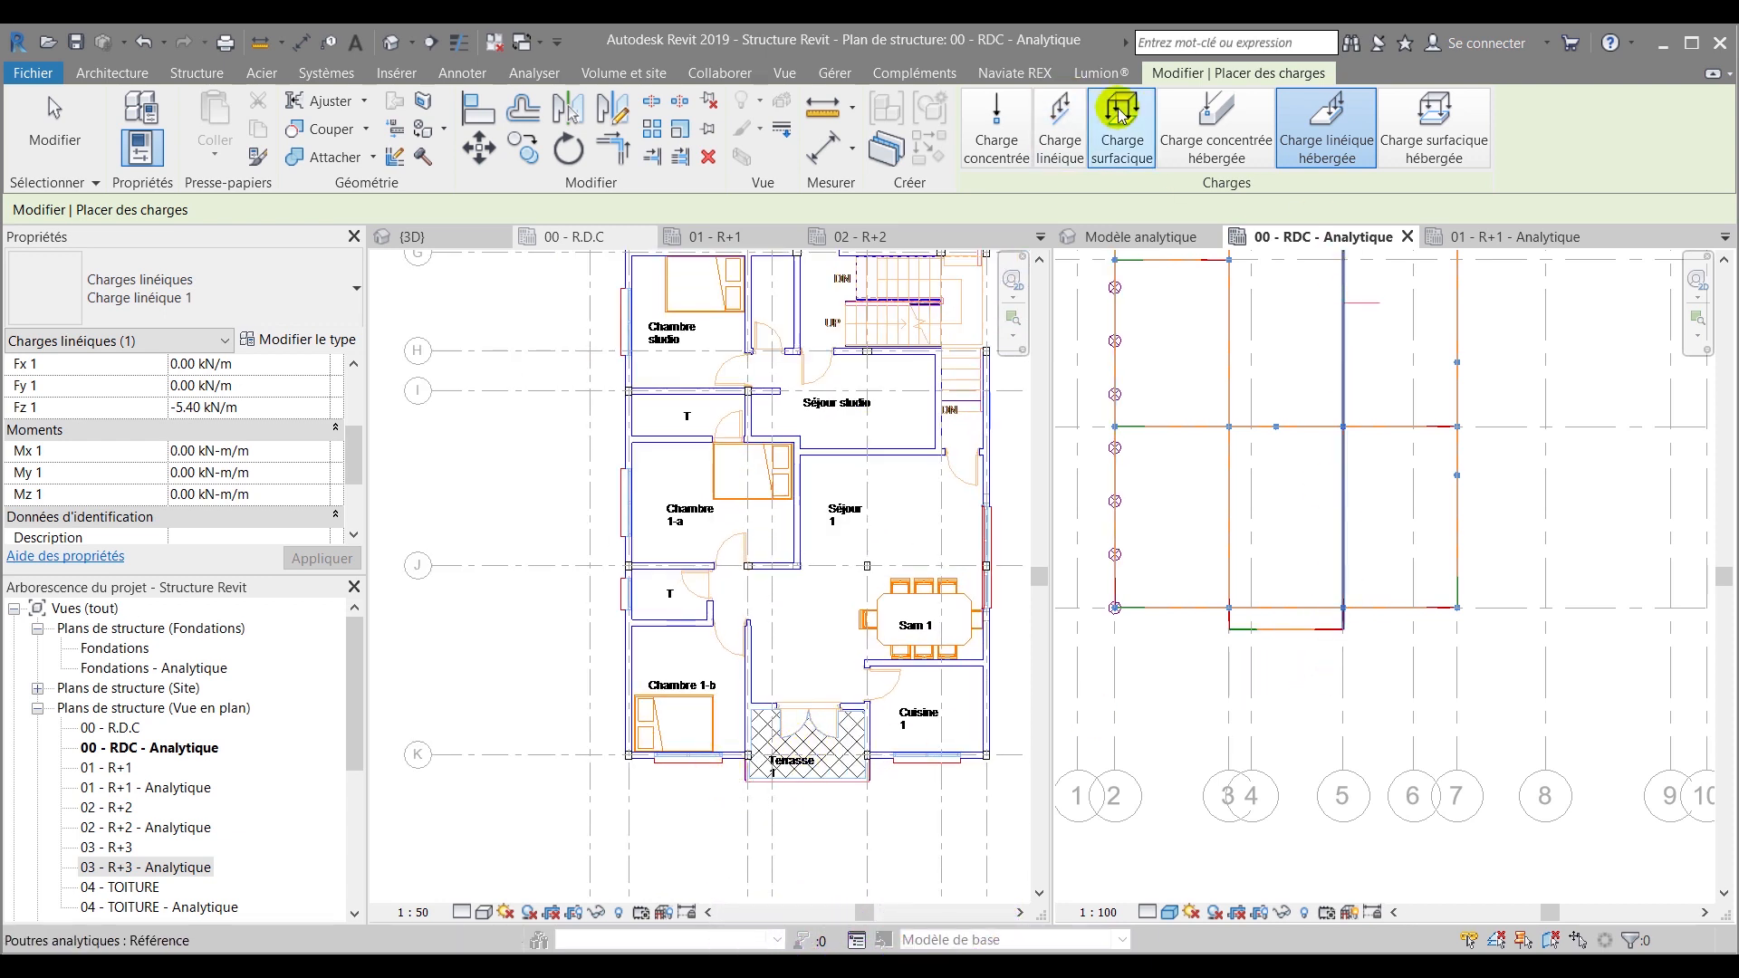
{"action": "left_click", "coordinate": [1060, 127]}
{"action": "scroll", "coordinate": [1114, 710], "scroll_direction": "up", "scroll_amount": 2}
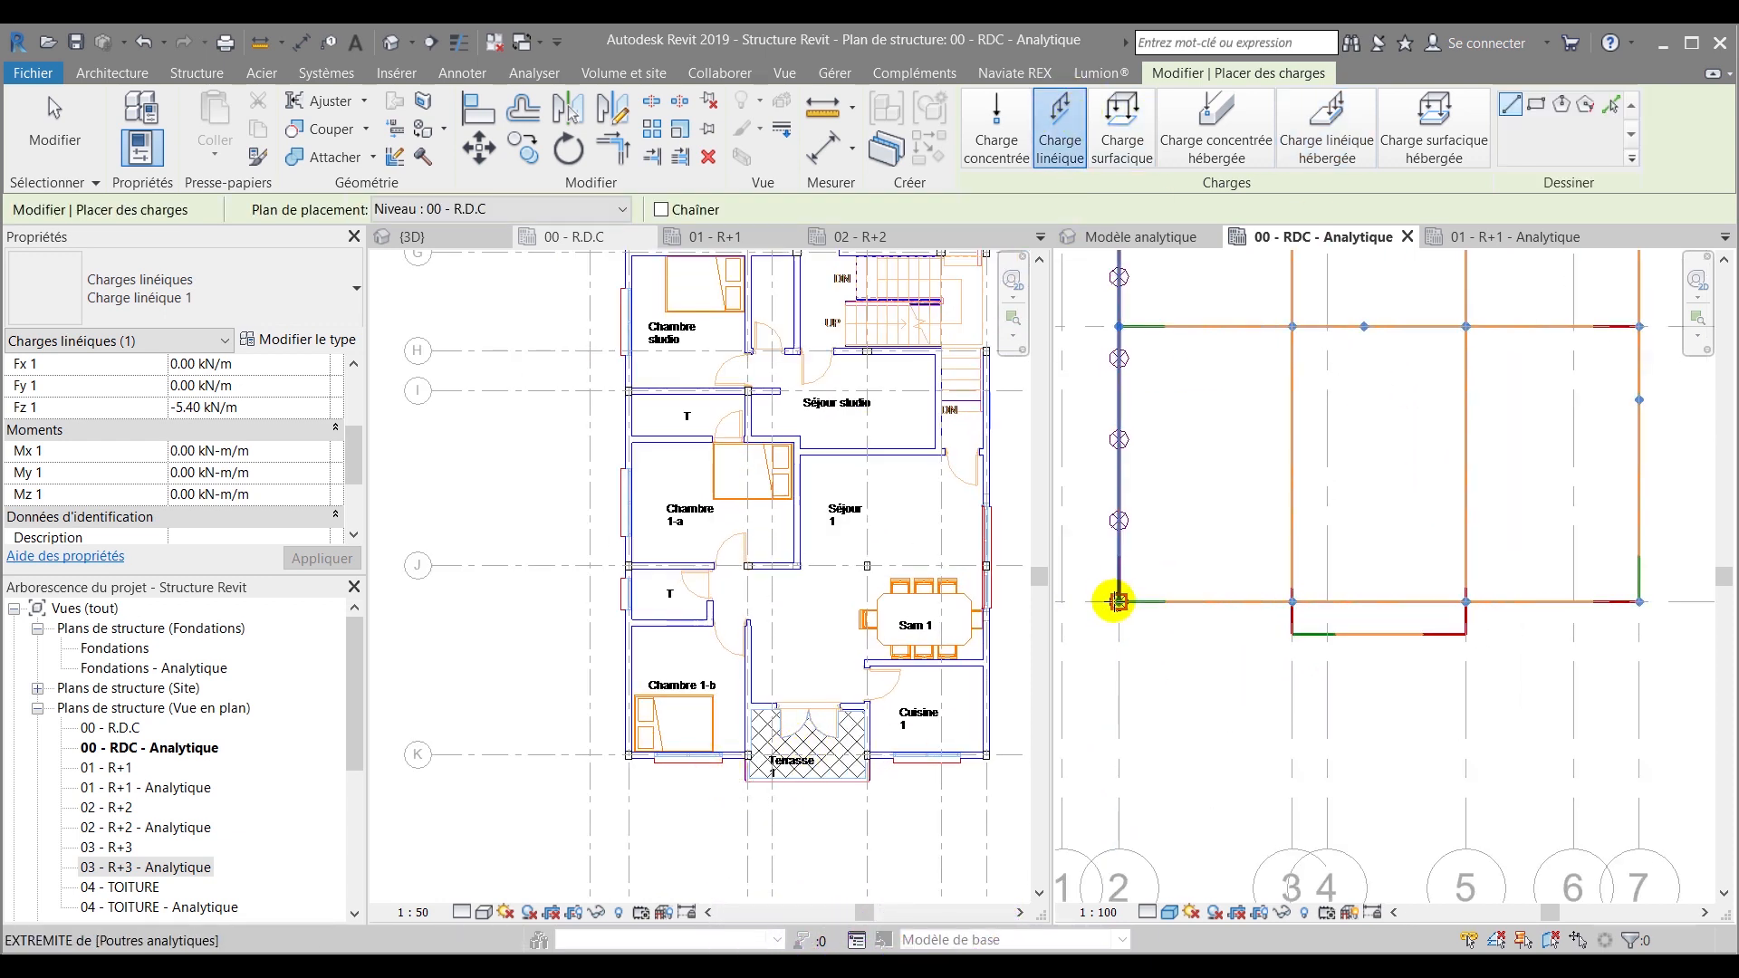
{"action": "left_click", "coordinate": [1119, 602]}
{"action": "left_click", "coordinate": [1292, 601]}
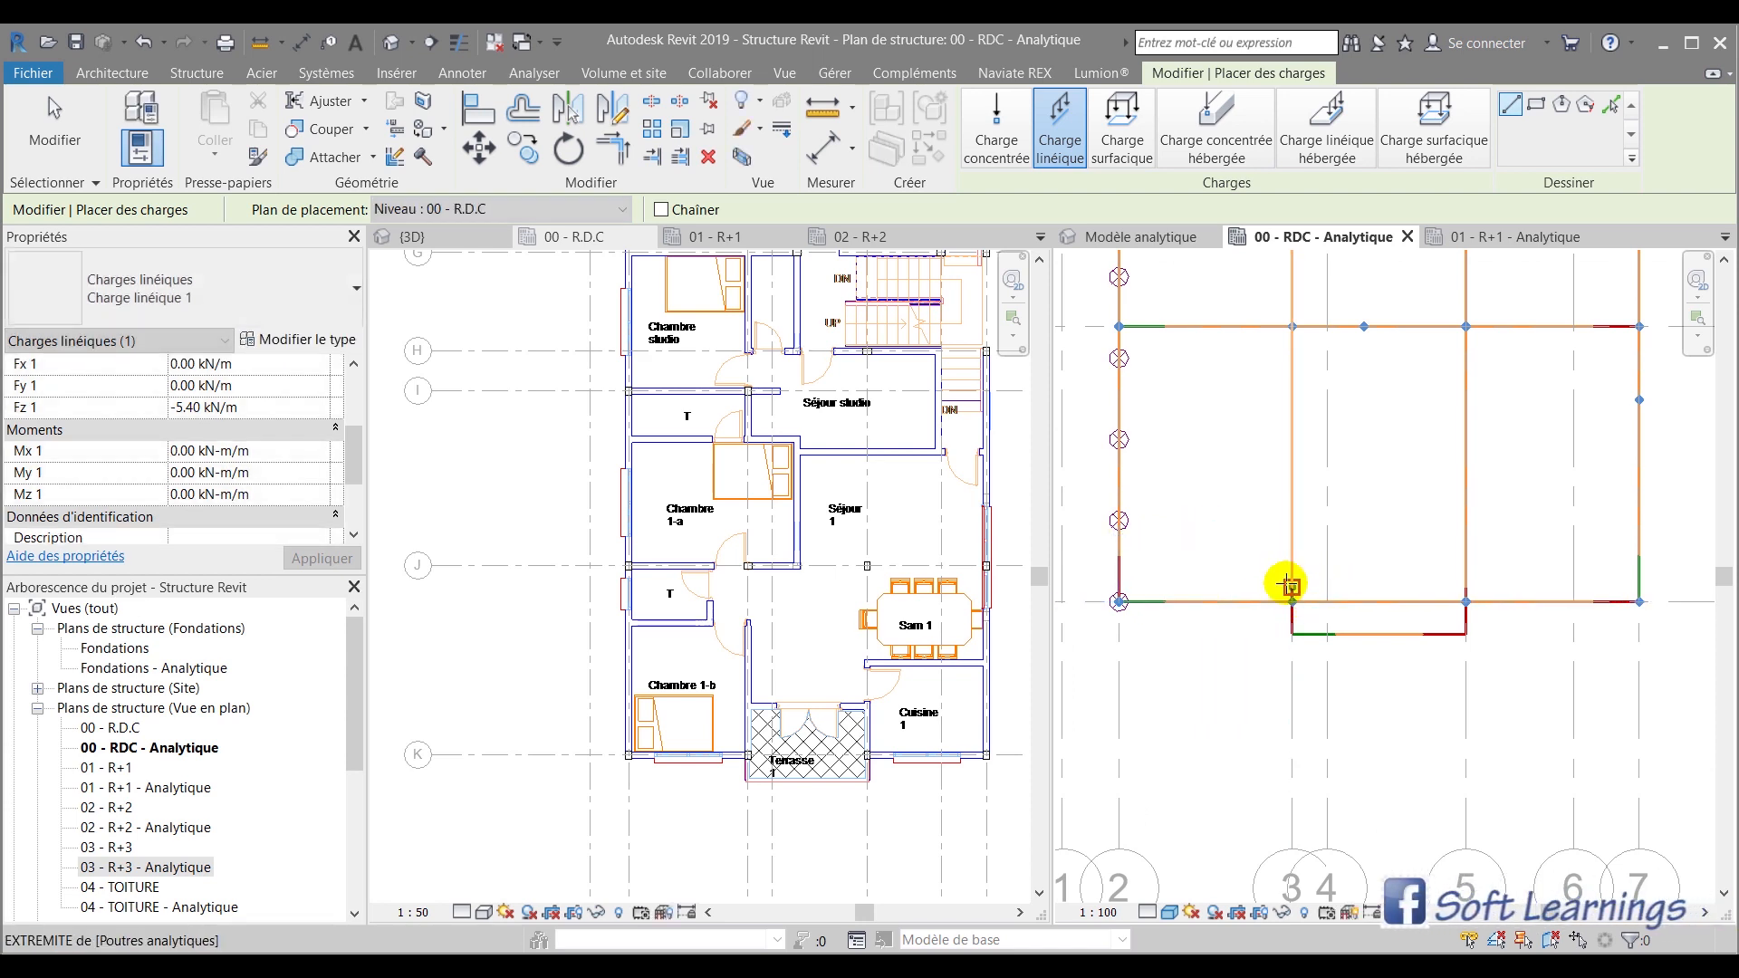
Try to draw a non-hosted line load along grid K from grid 5 toward grid 7
{"action": "scroll", "coordinate": [1174, 502], "scroll_direction": "down", "scroll_amount": 1}
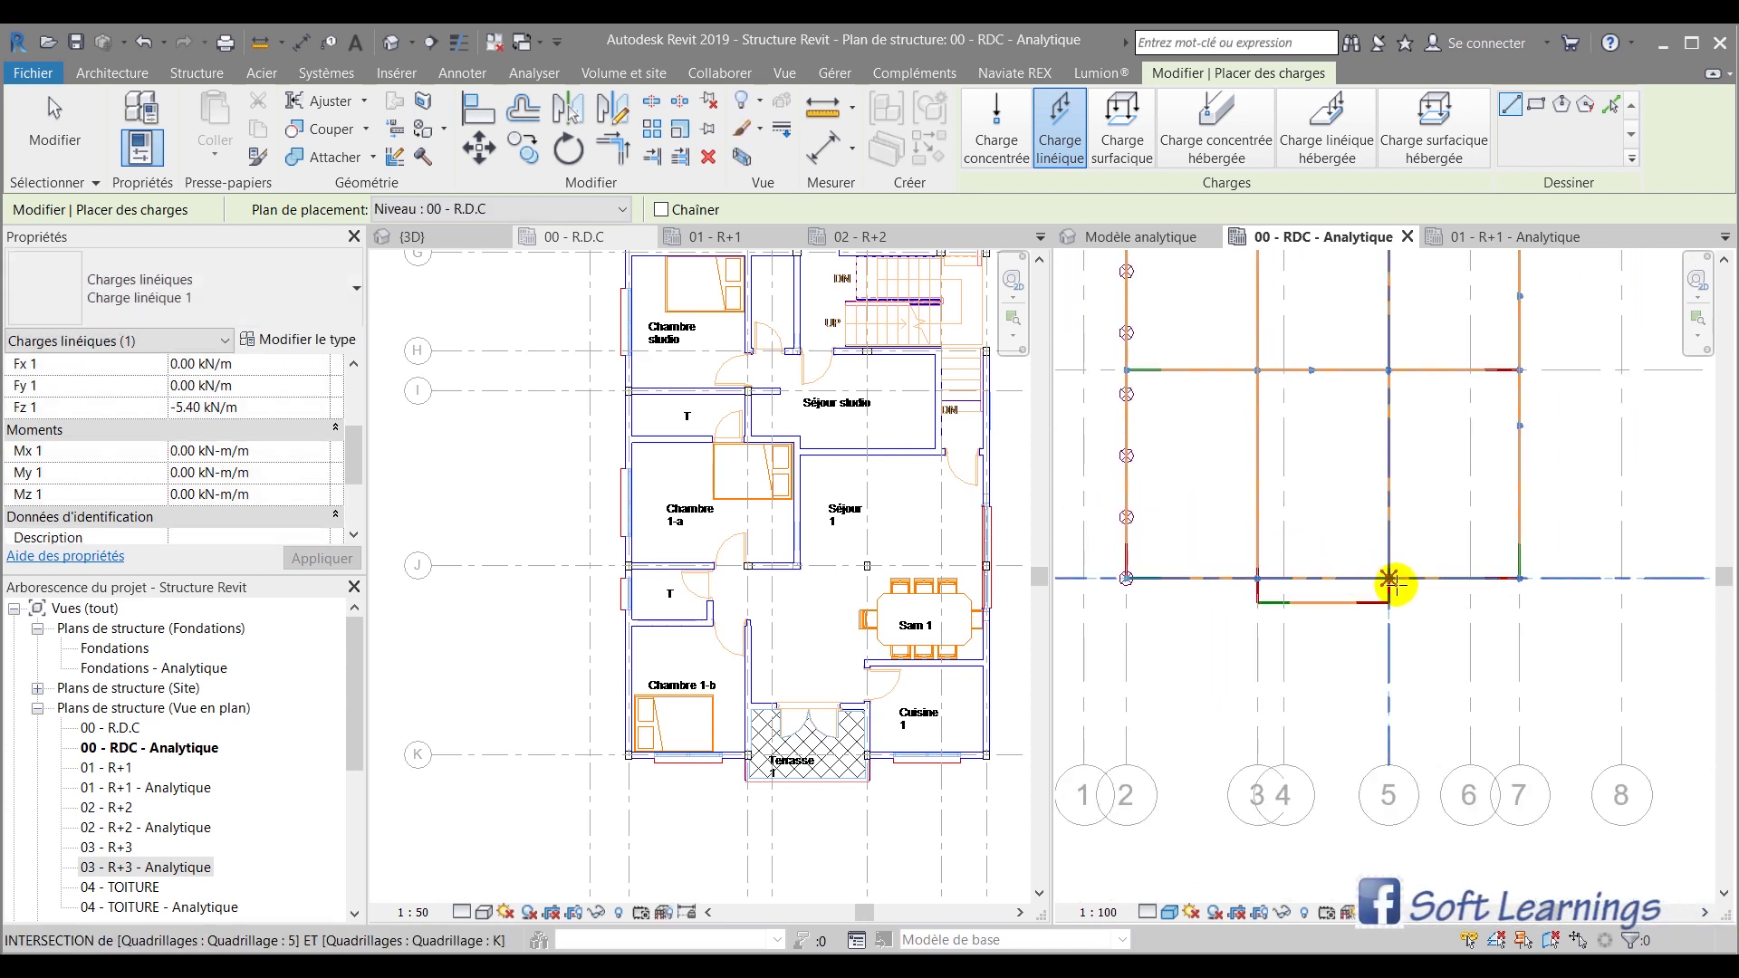
{"action": "left_click", "coordinate": [1388, 569]}
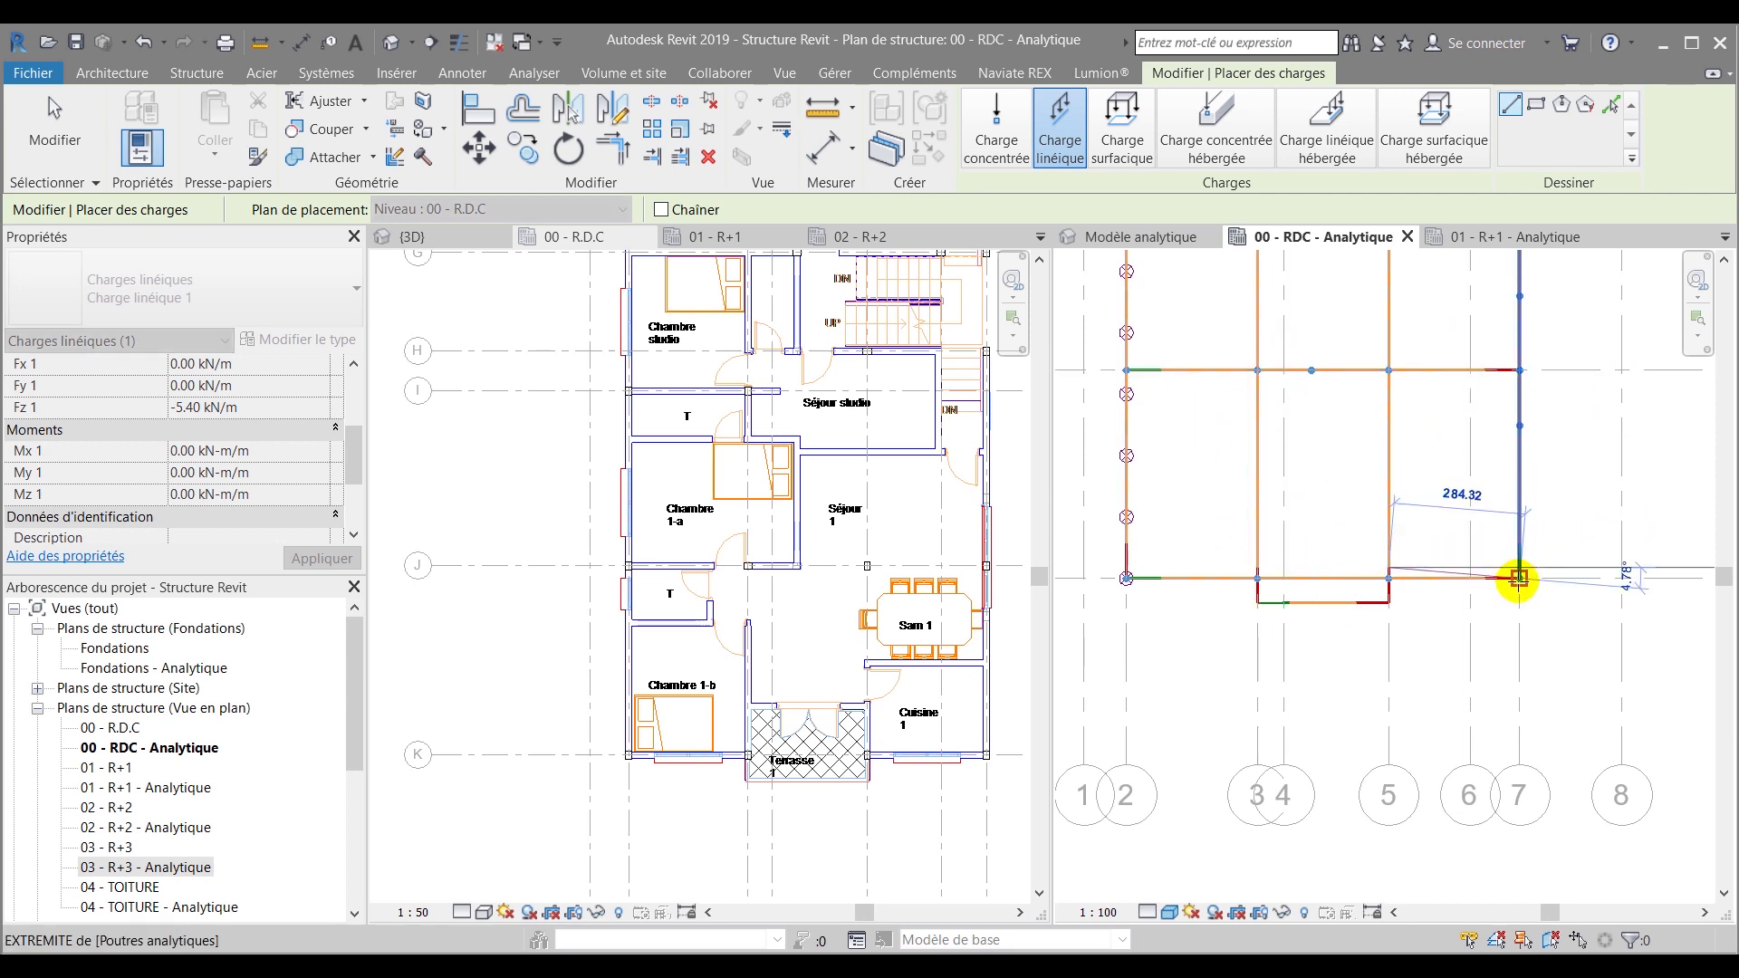
{"action": "left_click", "coordinate": [1449, 568]}
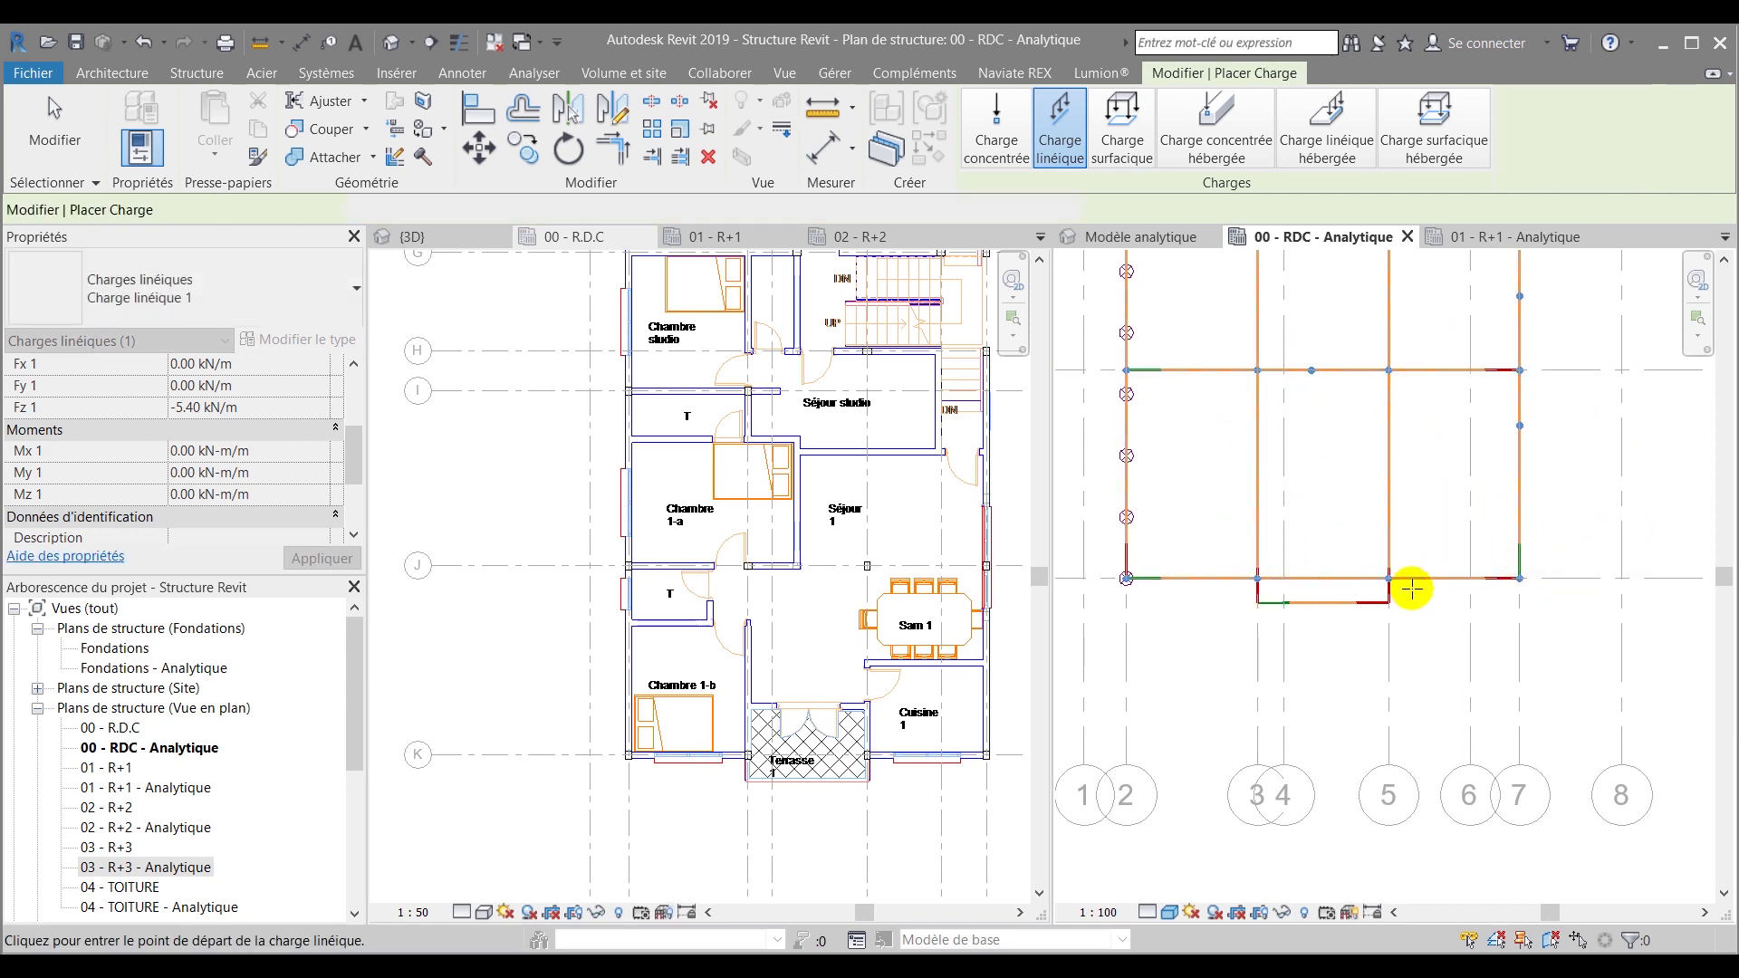
{"action": "scroll", "coordinate": [1404, 570], "scroll_direction": "up", "scroll_amount": 2}
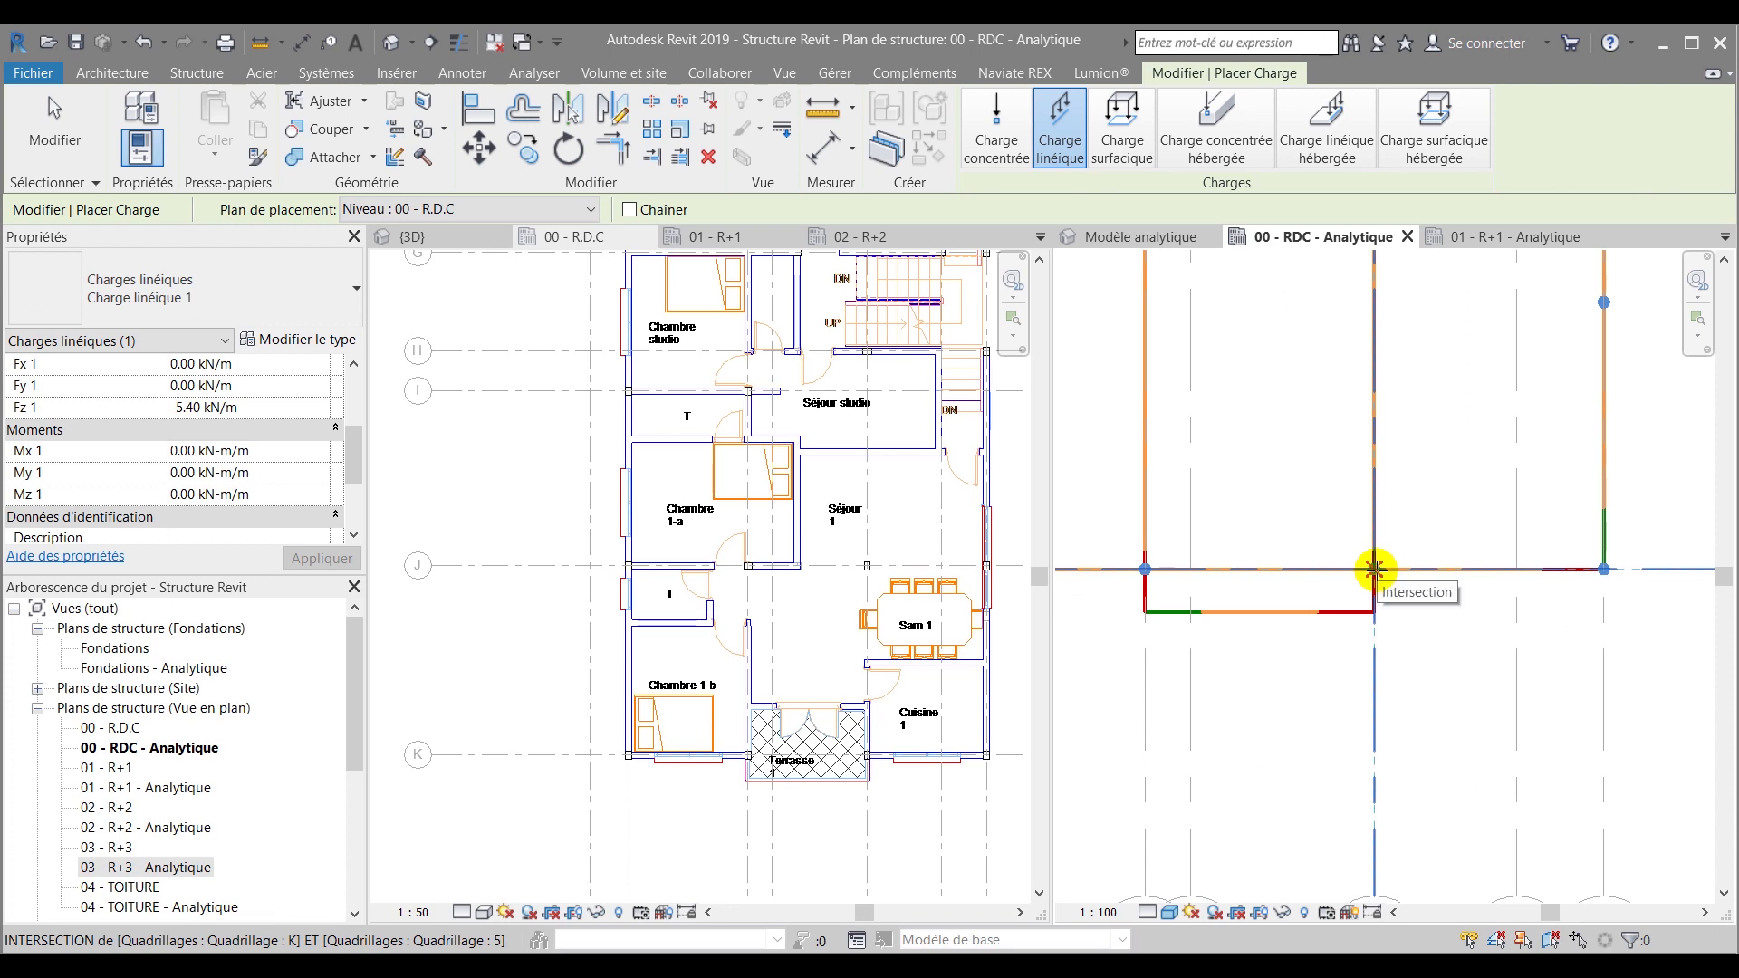
{"action": "left_click", "coordinate": [1374, 569]}
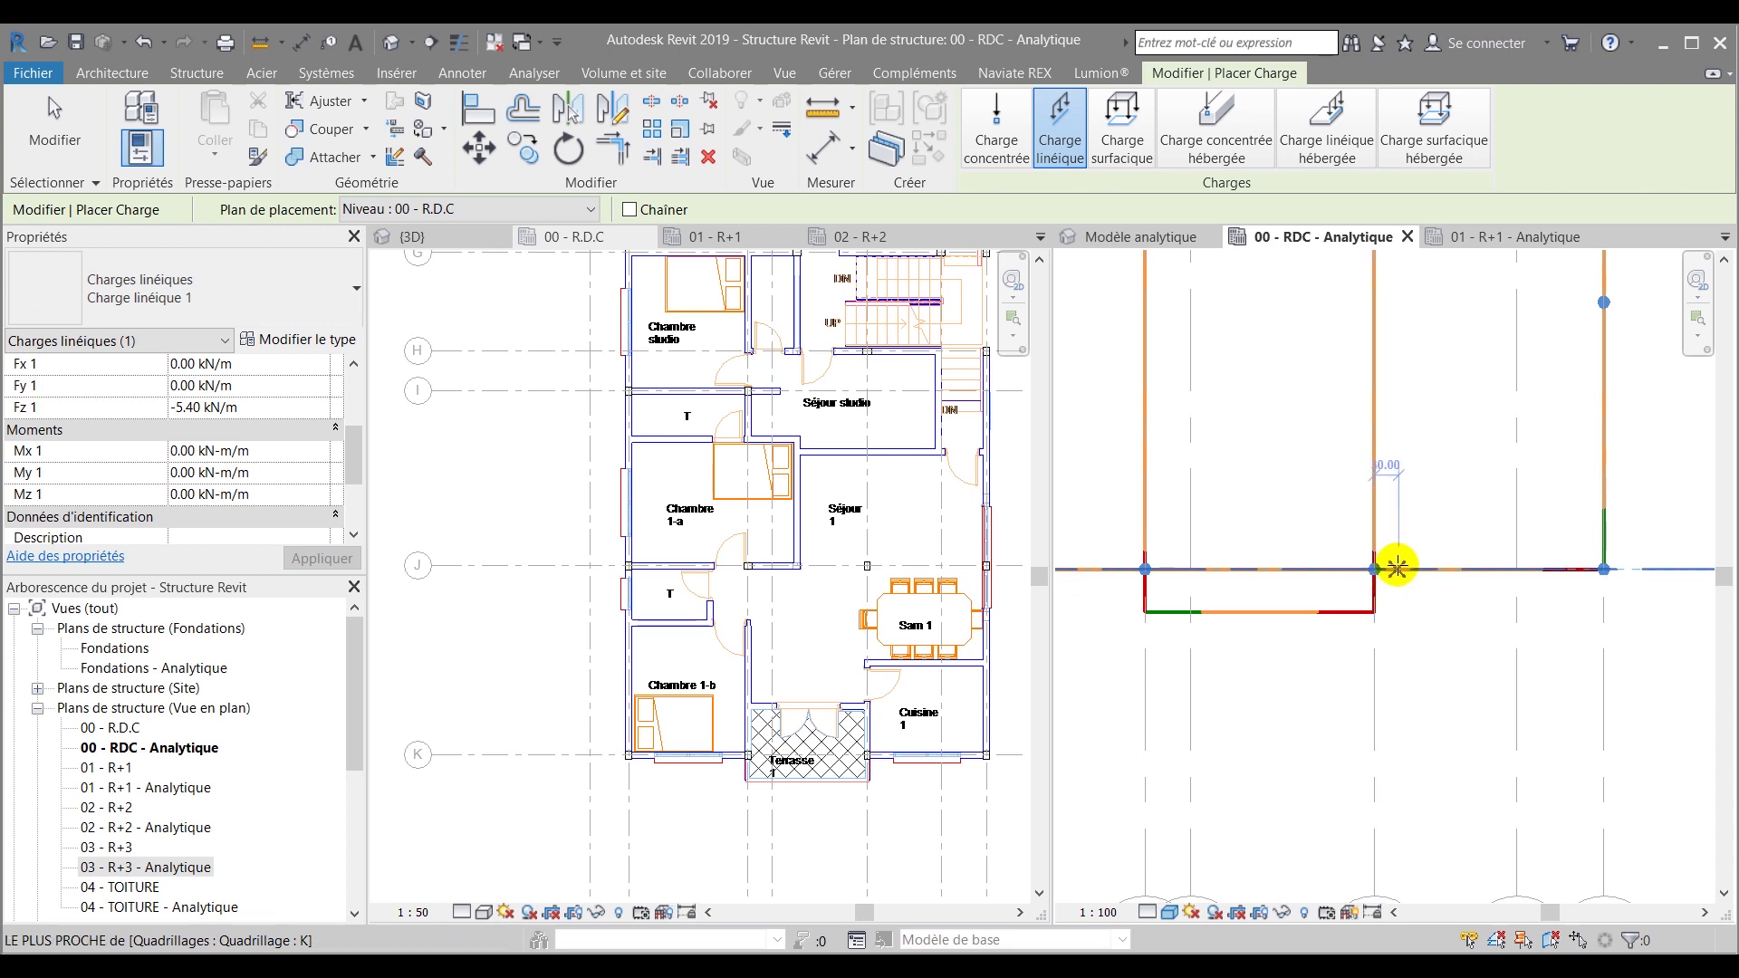
Undo the line loads placed since the hosted load on the grid 2 beam
{"action": "key", "text": "ctrl+z"}
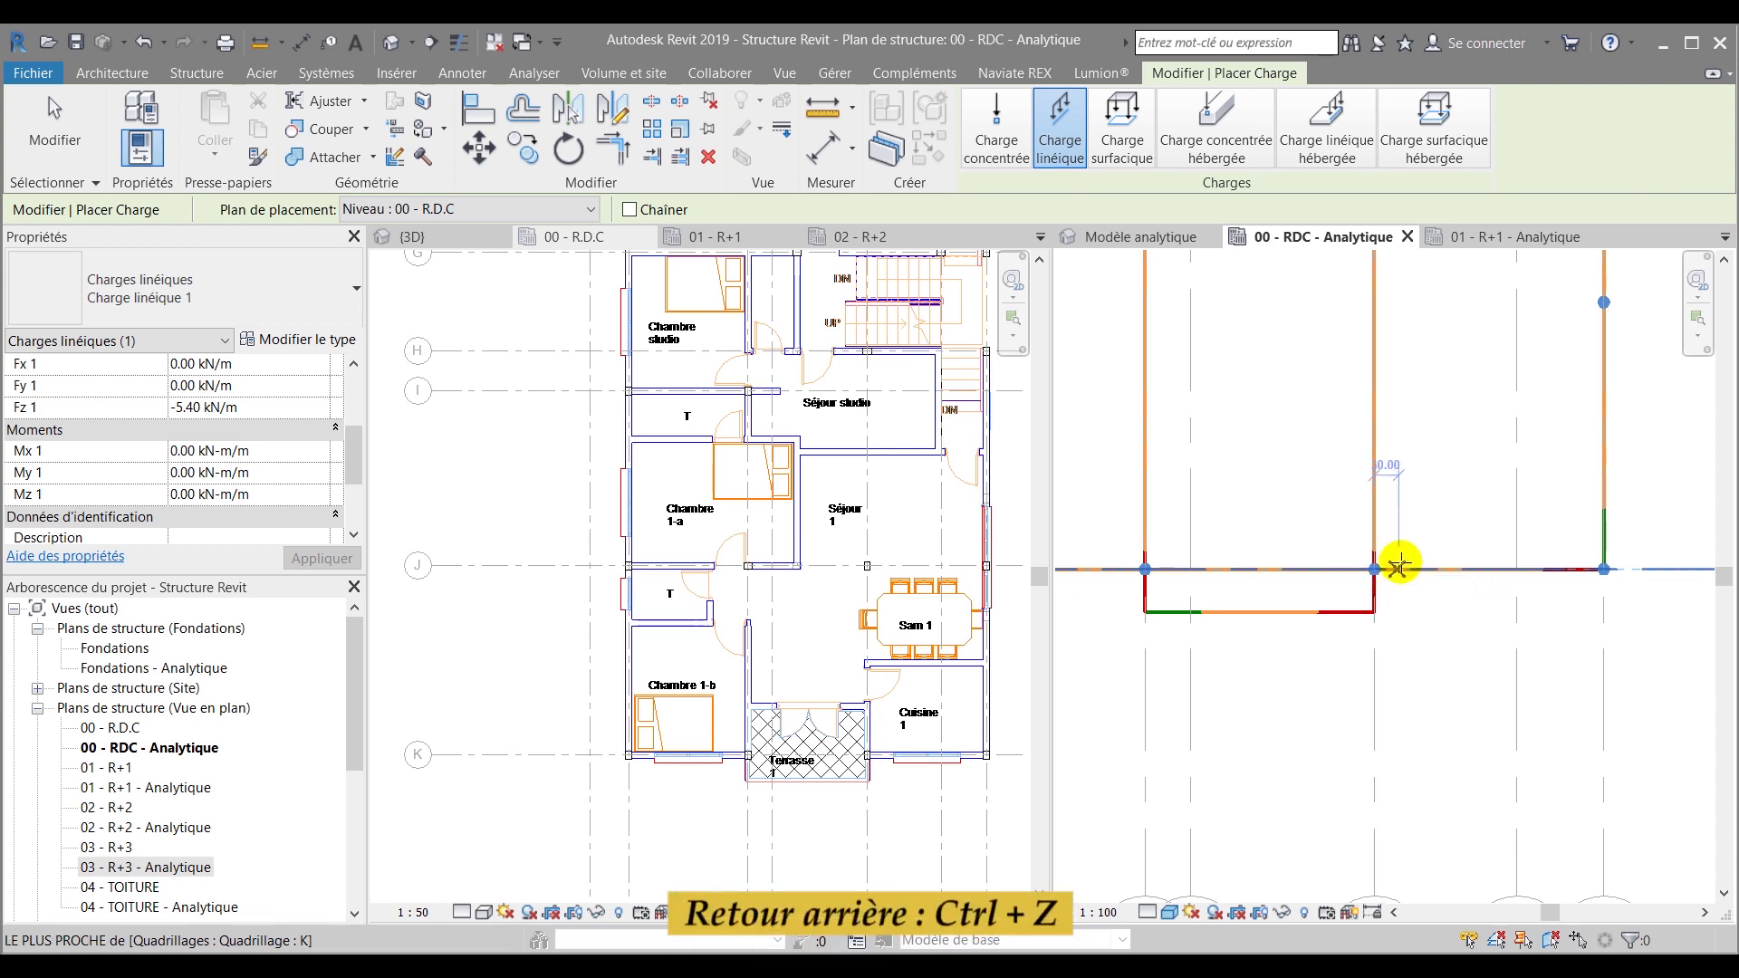
{"action": "scroll", "coordinate": [1402, 560], "scroll_direction": "down", "scroll_amount": 2}
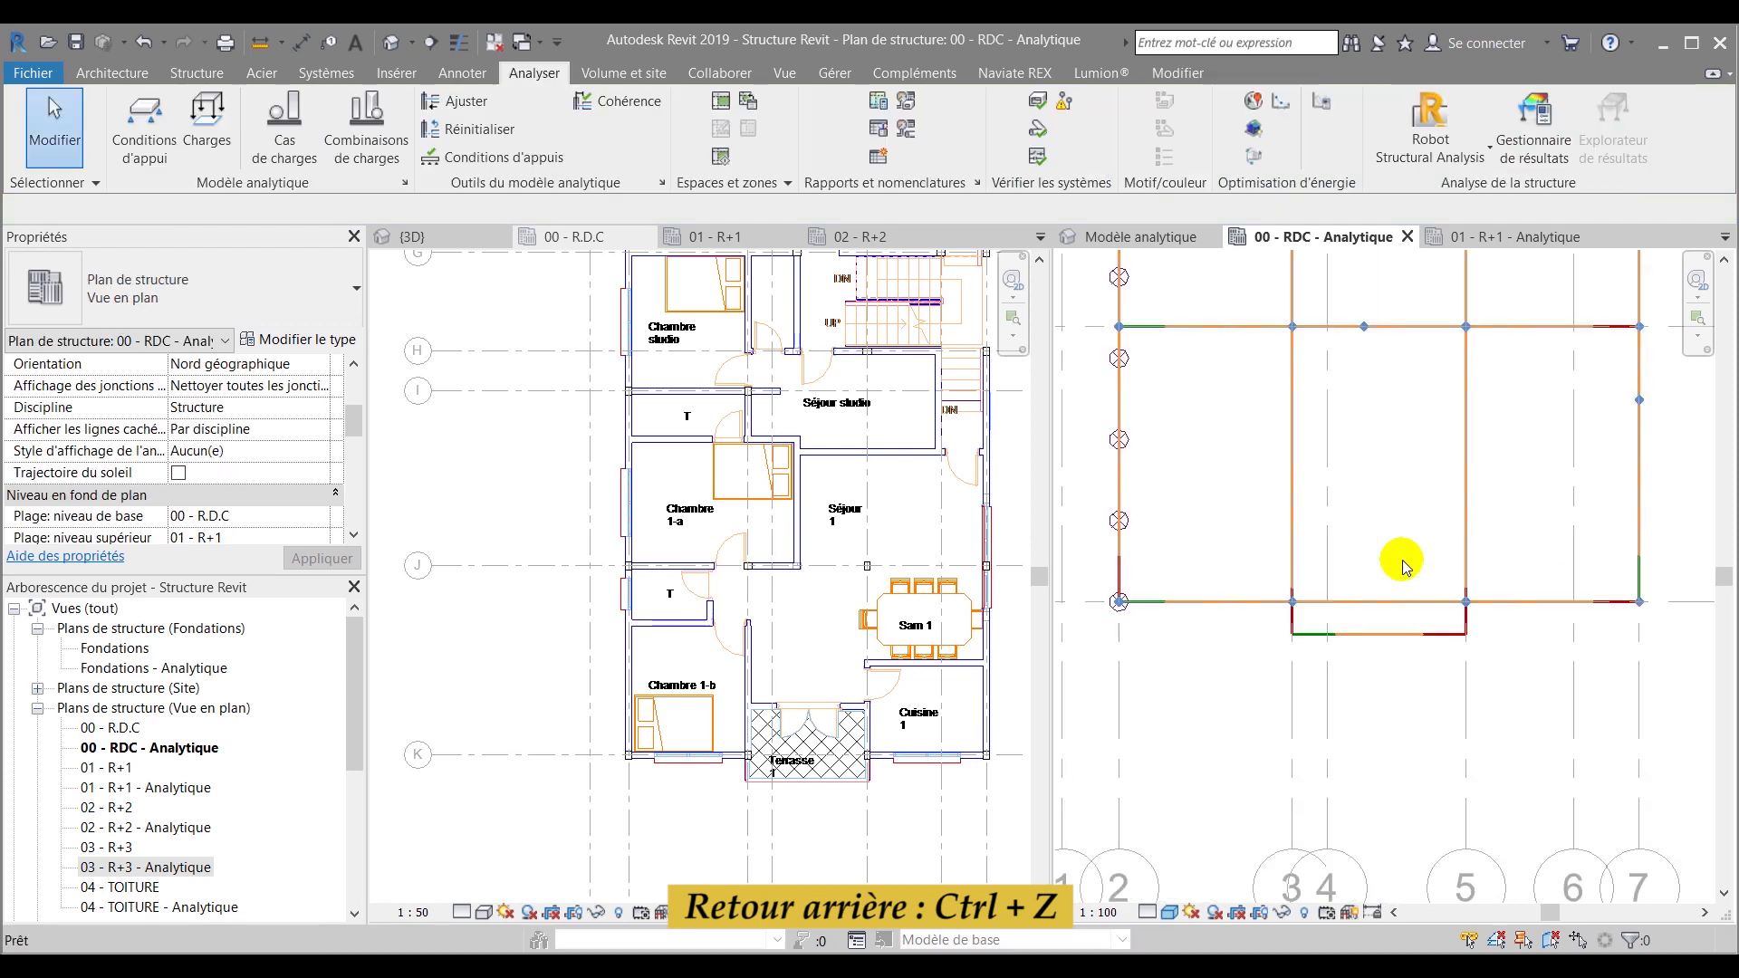
{"action": "scroll", "coordinate": [1402, 561], "scroll_direction": "down", "scroll_amount": 2}
{"action": "scroll", "coordinate": [1404, 567], "scroll_direction": "up", "scroll_amount": 3}
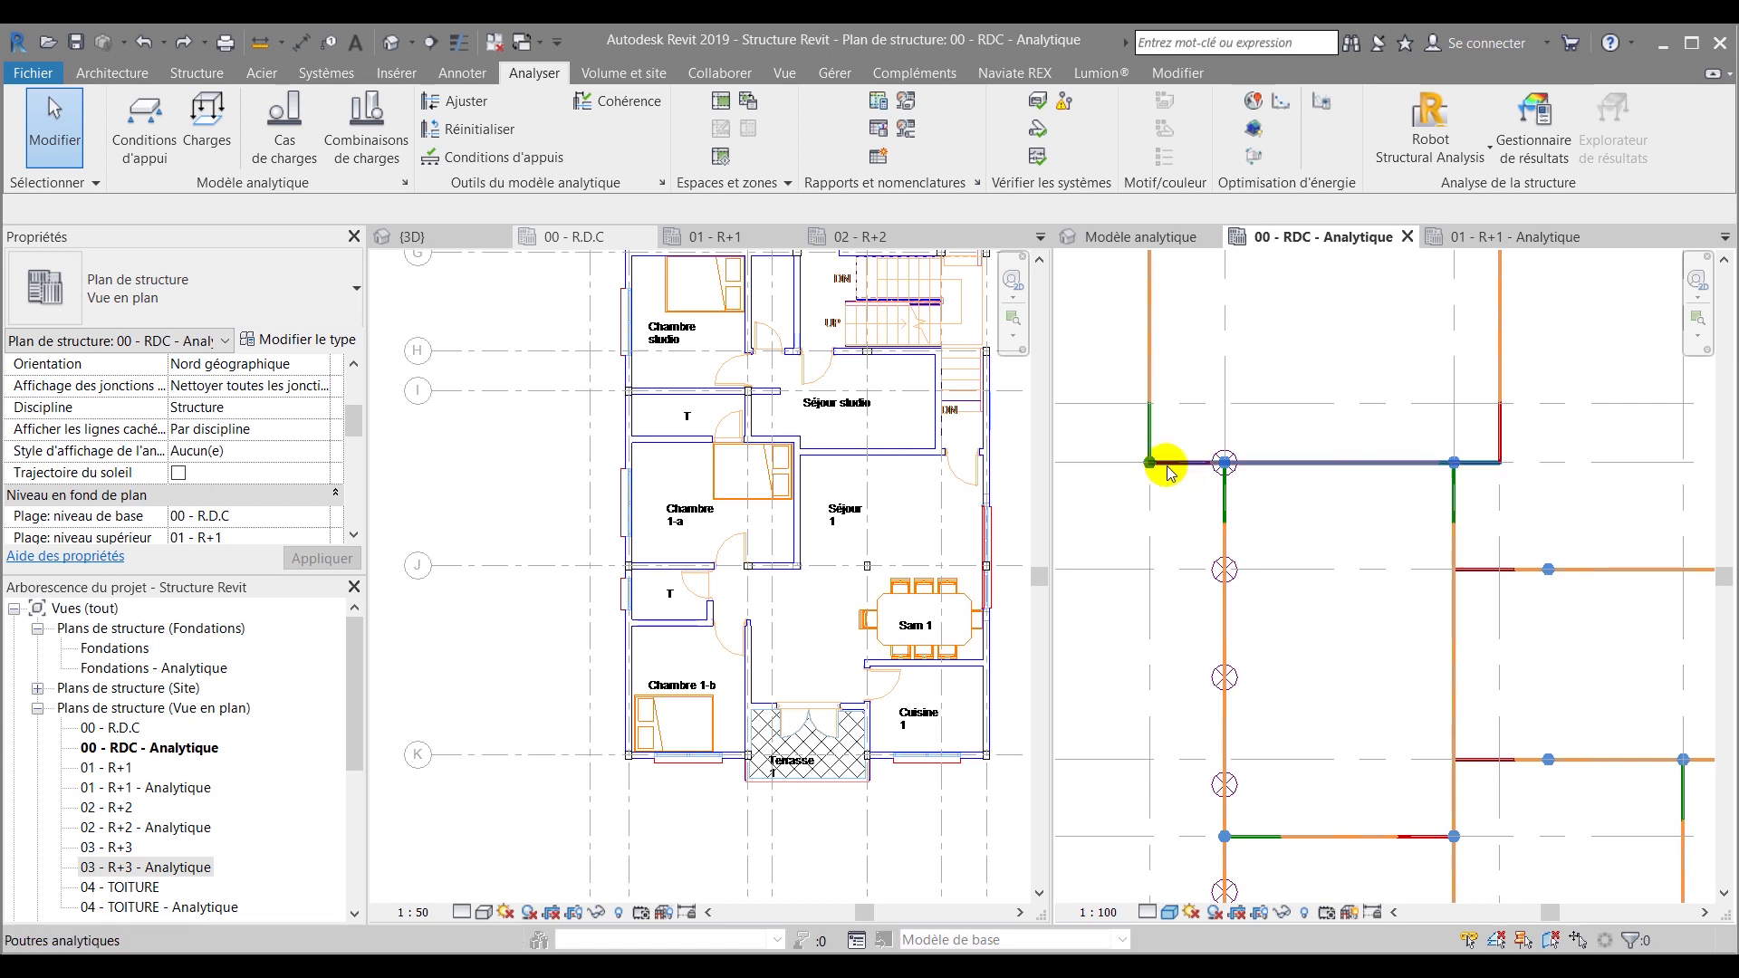
Place a hosted line load of Fz -5.40 kN/m on the analytical beam along grid 2
{"action": "scroll", "coordinate": [1223, 530], "scroll_direction": "down", "scroll_amount": 2}
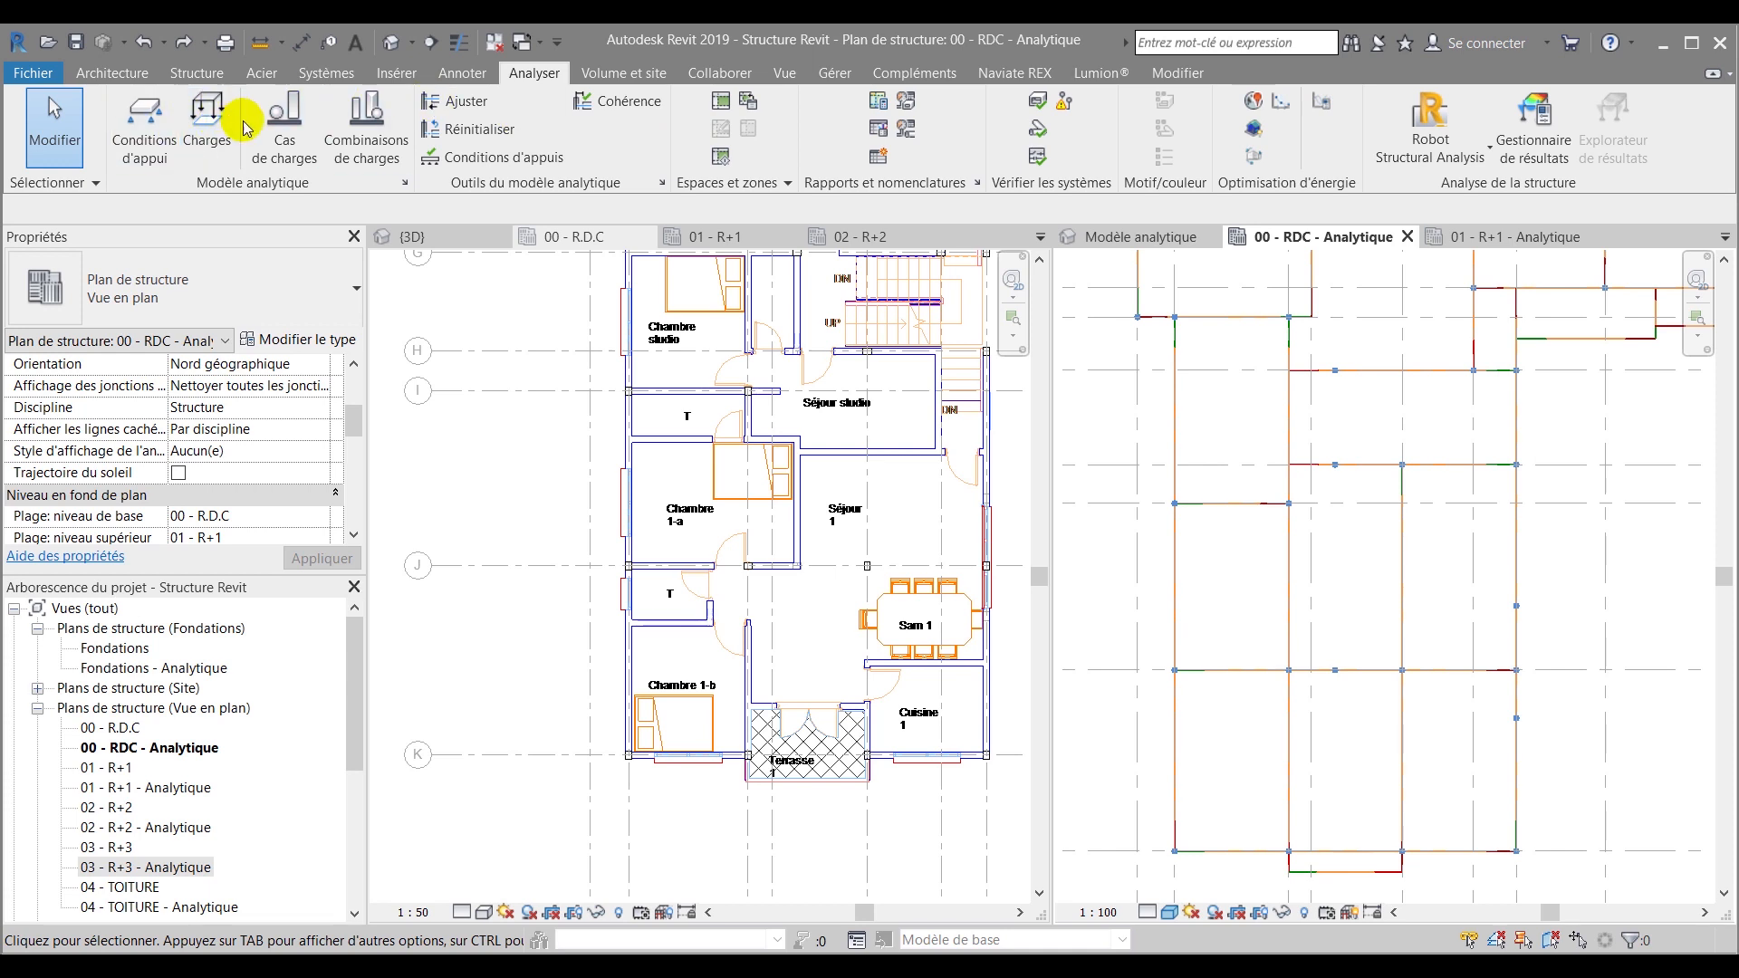
{"action": "left_click", "coordinate": [192, 123]}
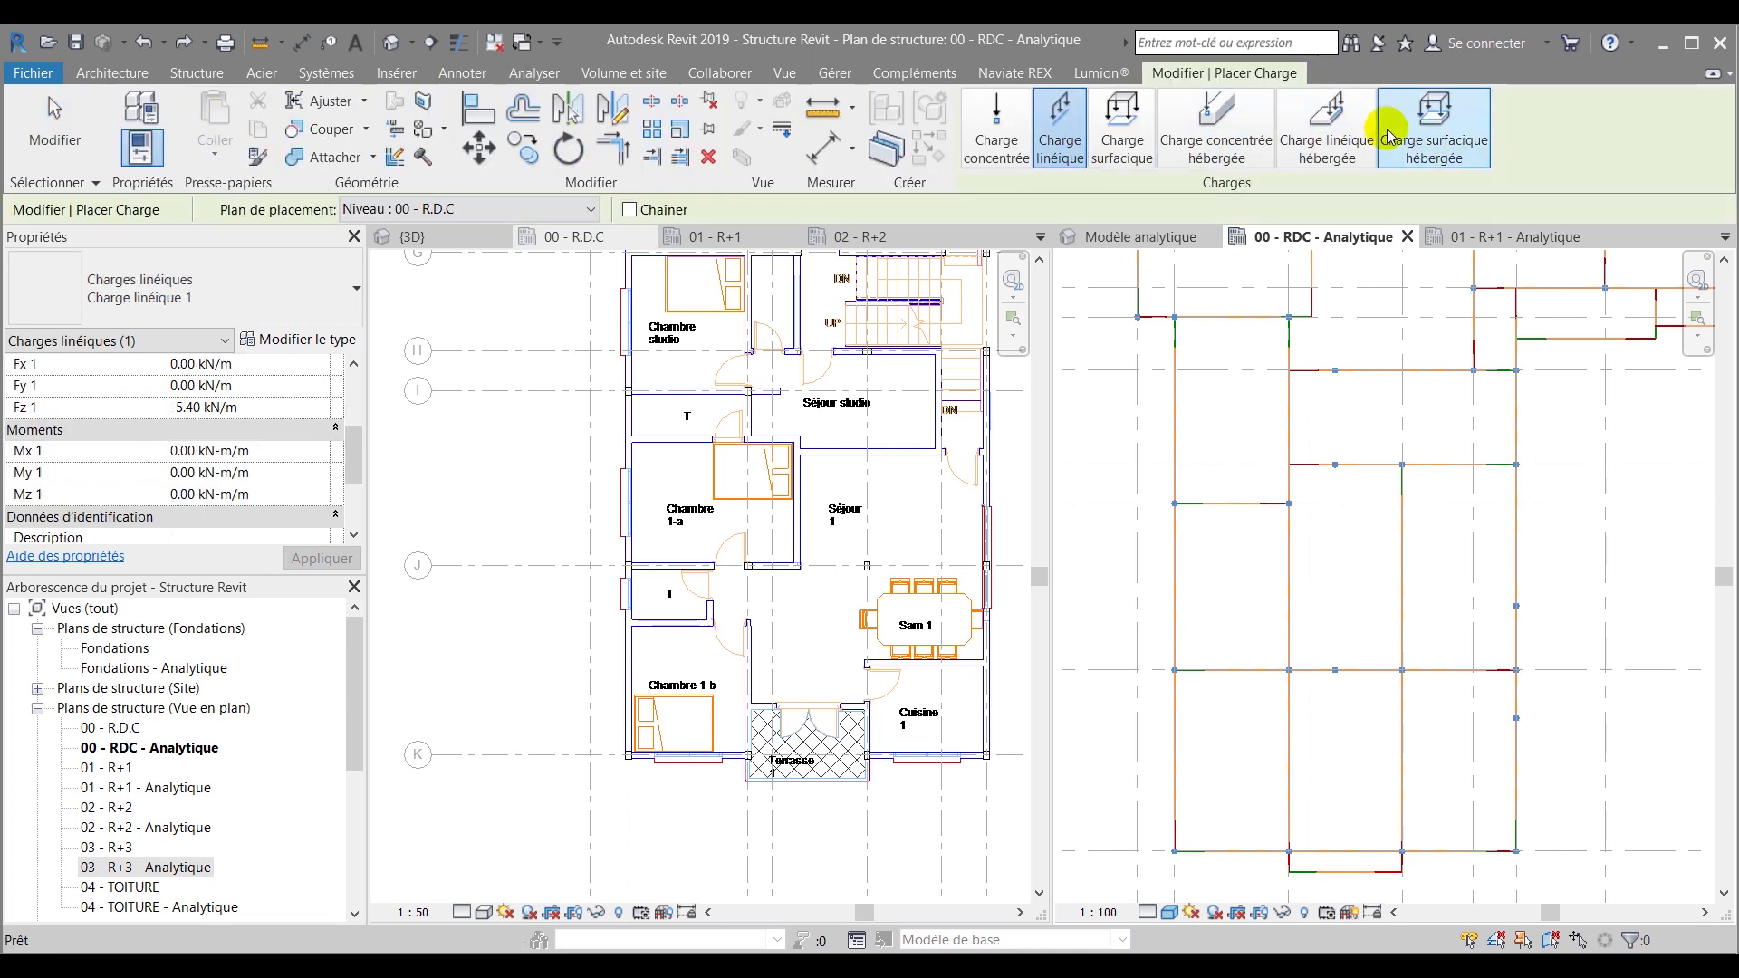
{"action": "left_click", "coordinate": [1337, 168]}
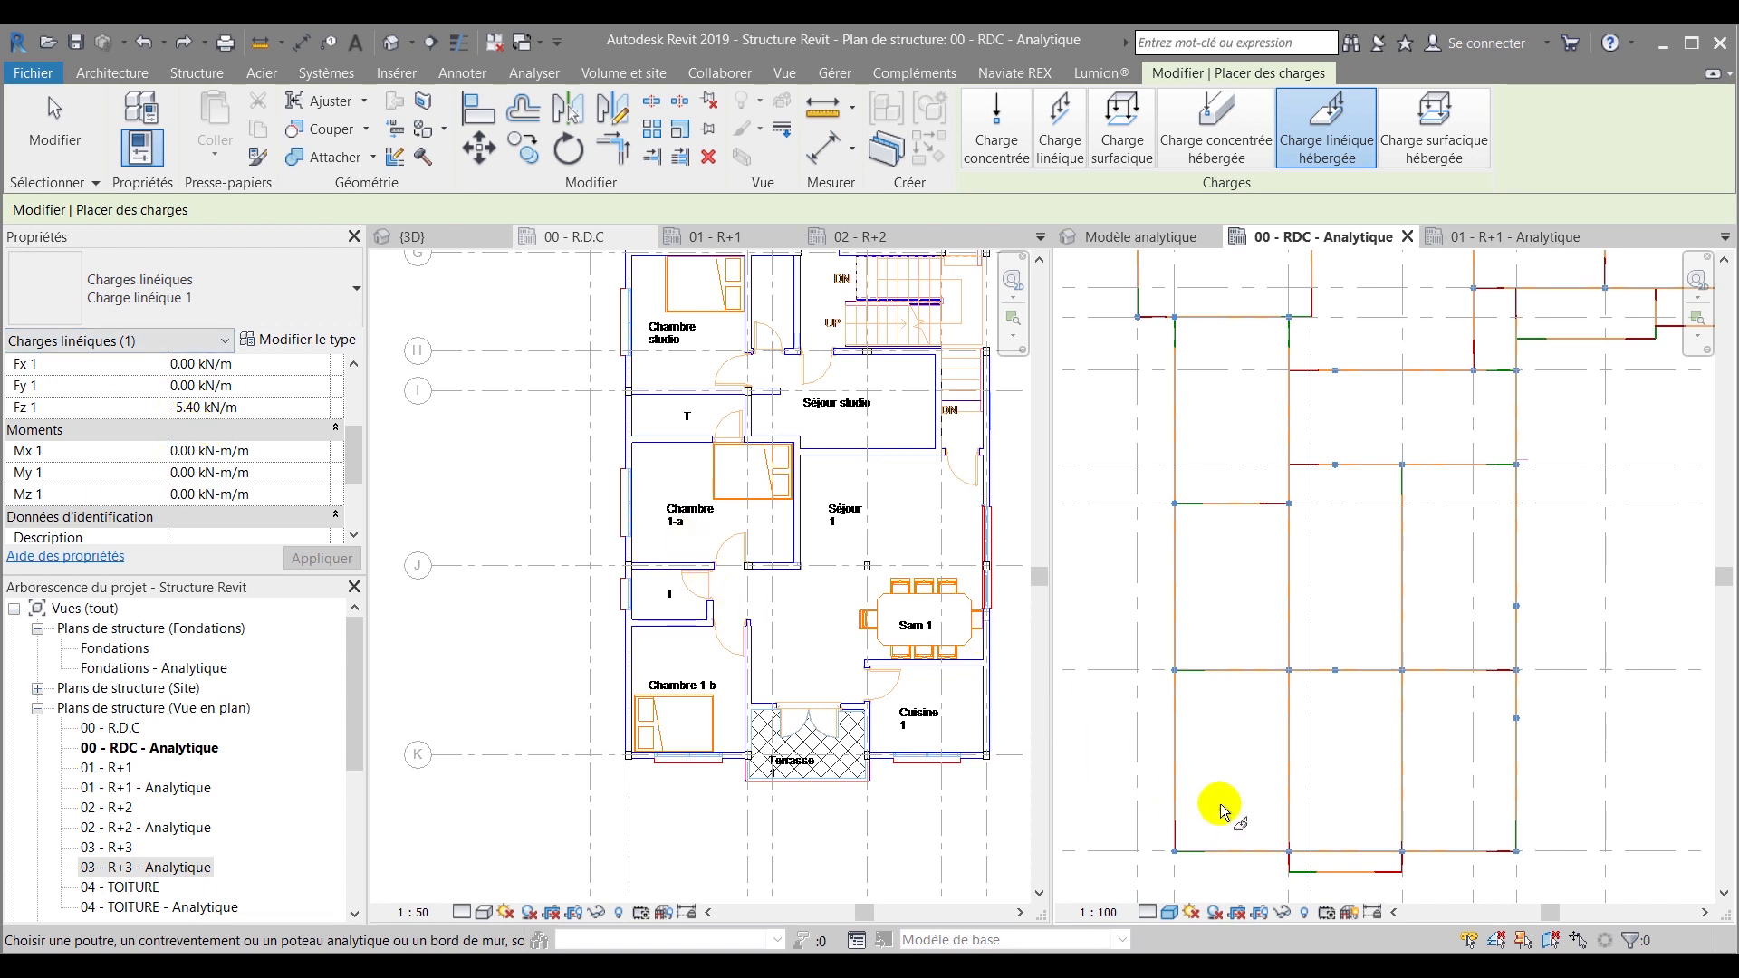
{"action": "left_click", "coordinate": [1177, 793]}
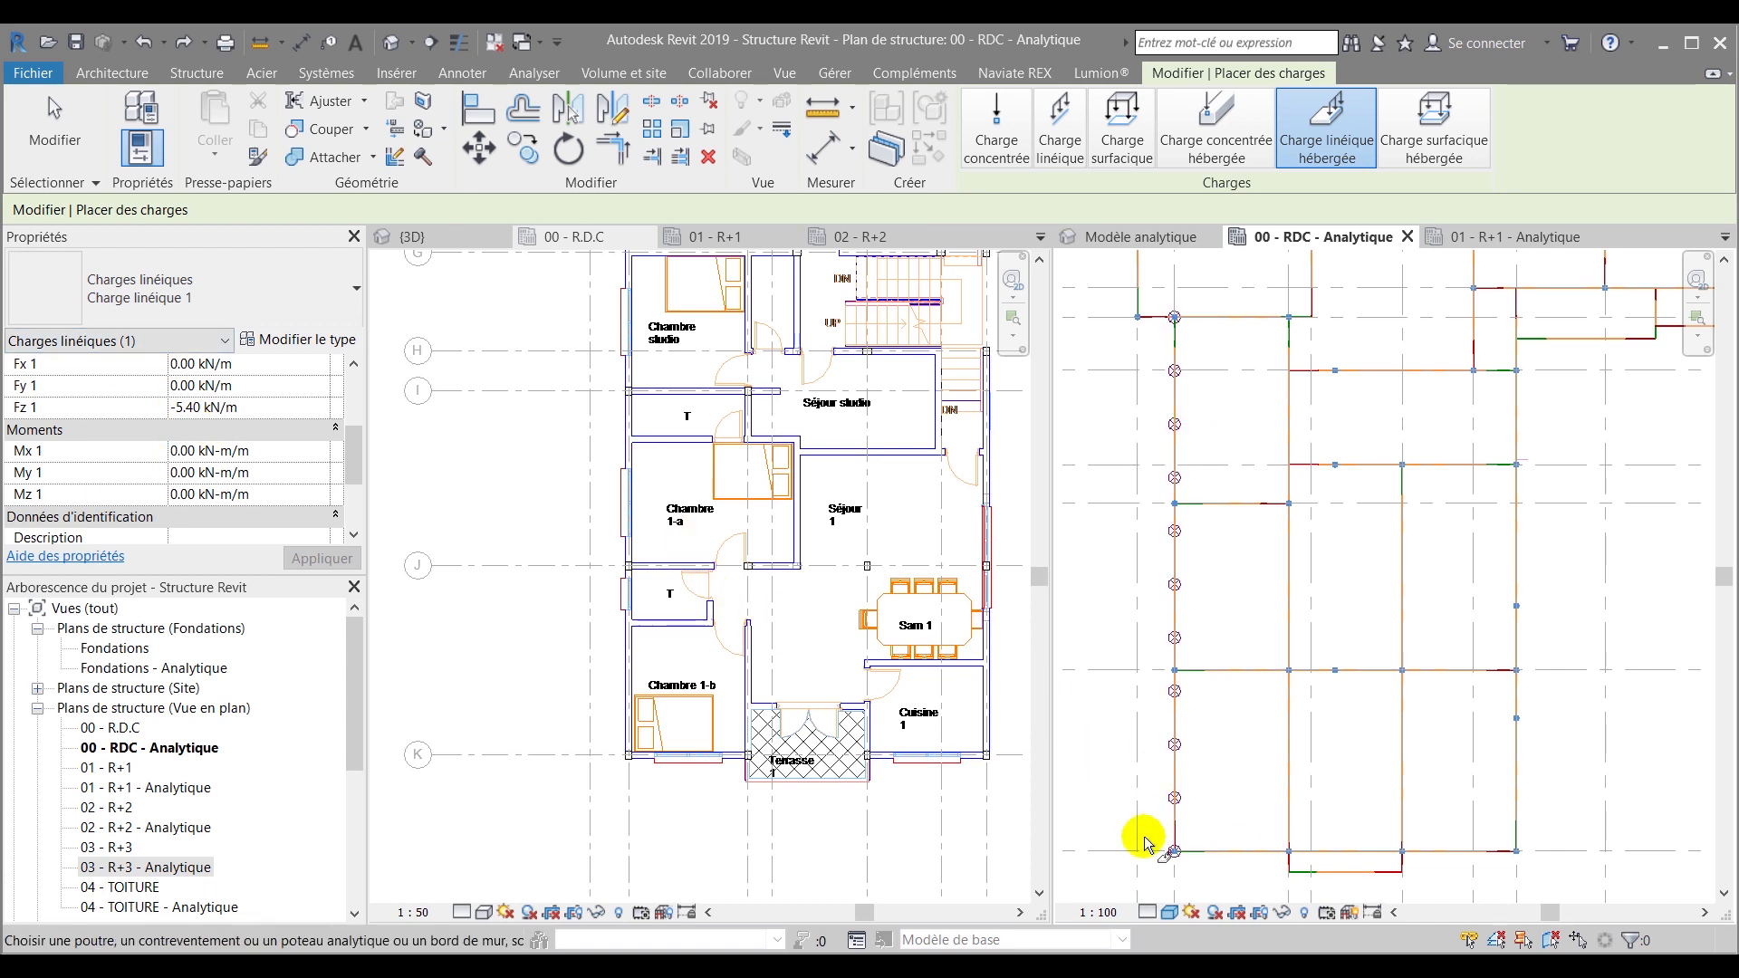
Try to draw a non-hosted line load on placement plane Niveau : 03 - R+3 along the short beam between grids 2 and 1
{"action": "middle_click_drag", "start_coordinate": [1155, 336], "coordinate": [1160, 466]}
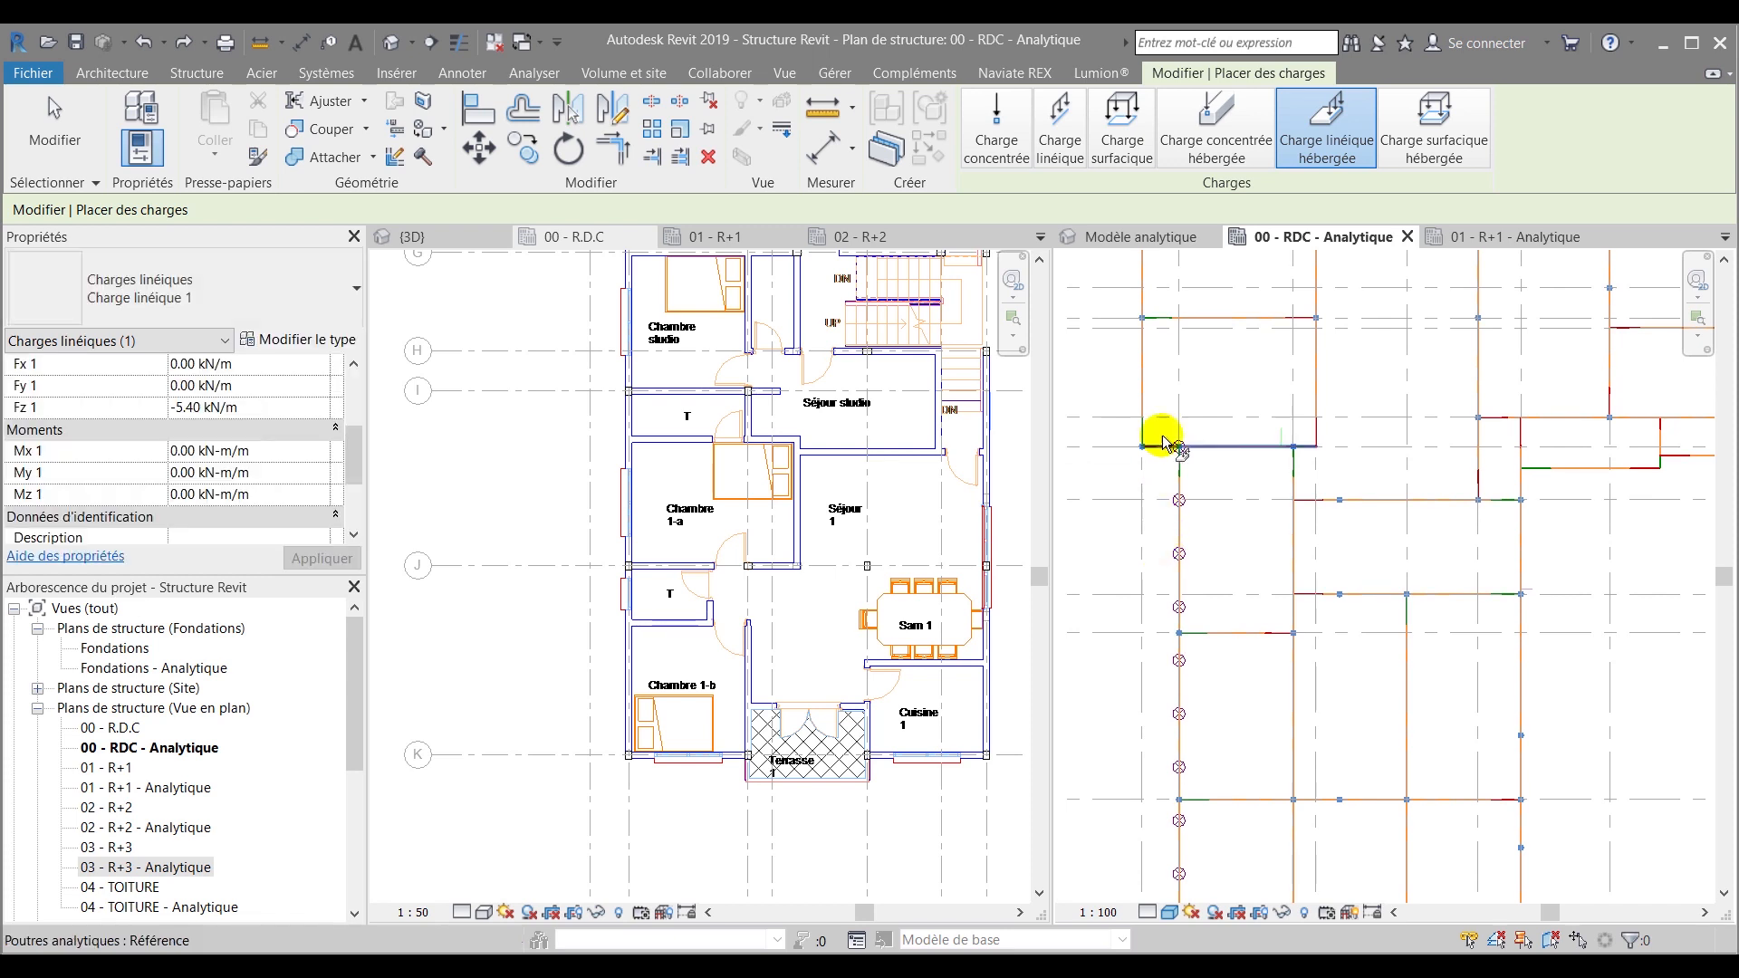
{"action": "scroll", "coordinate": [1177, 446], "scroll_direction": "up", "scroll_amount": 2}
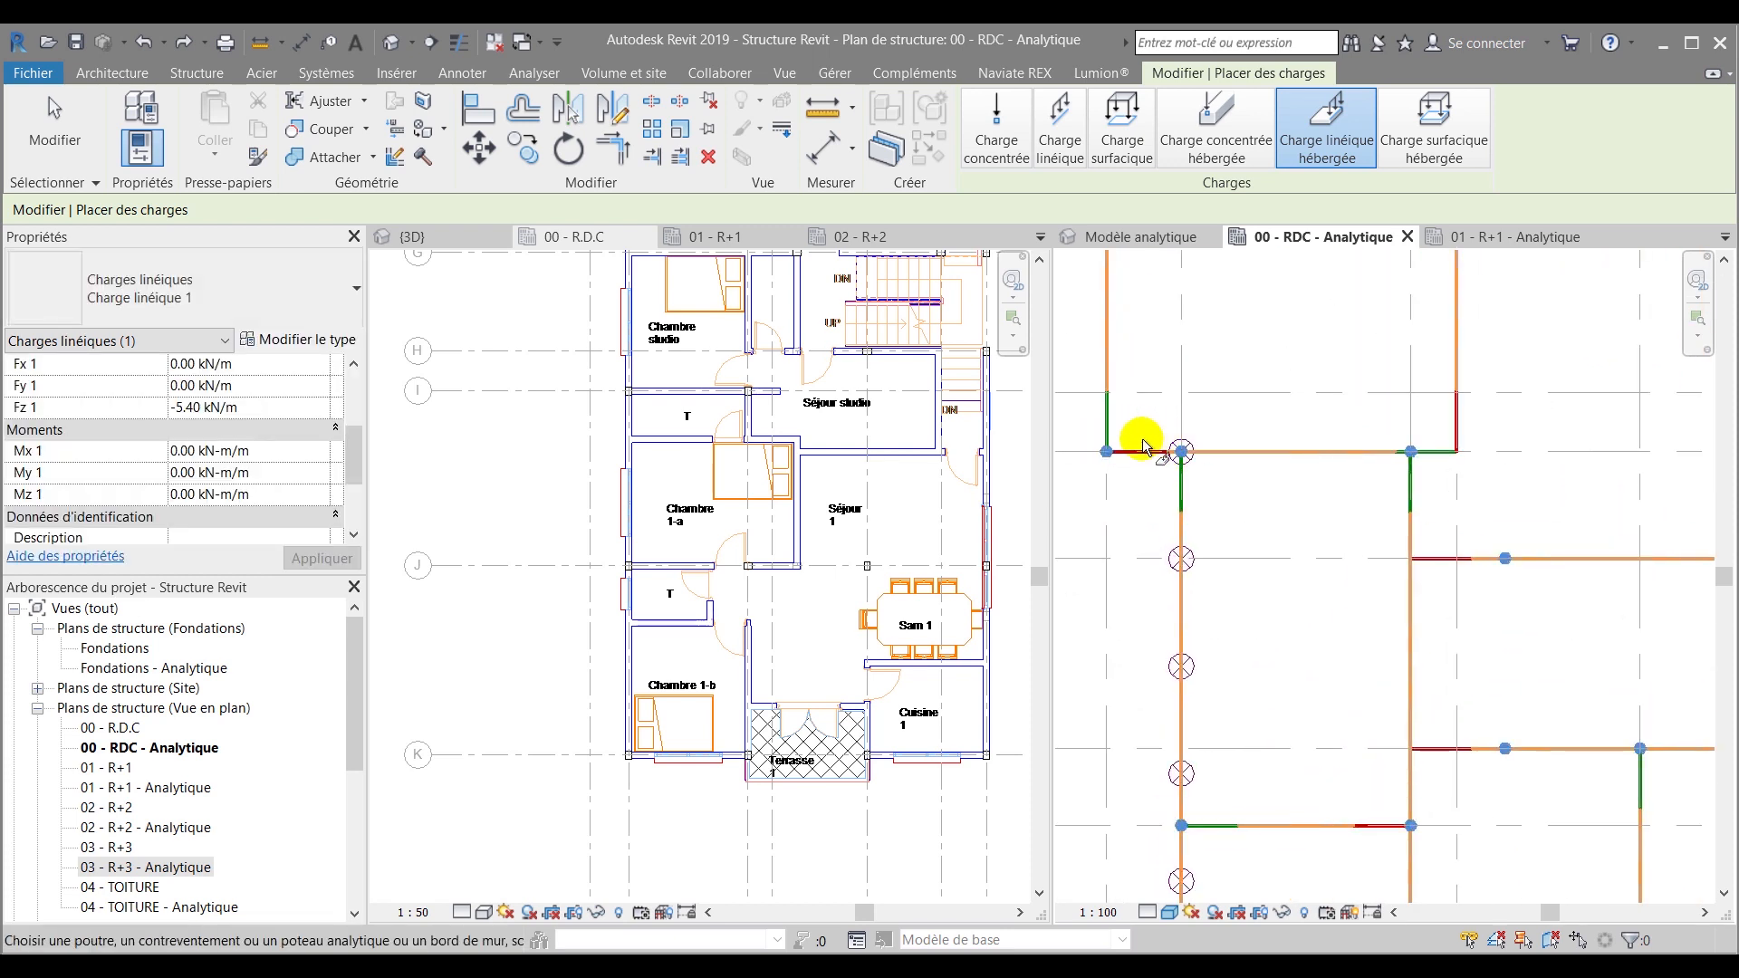
{"action": "left_click", "coordinate": [1071, 152]}
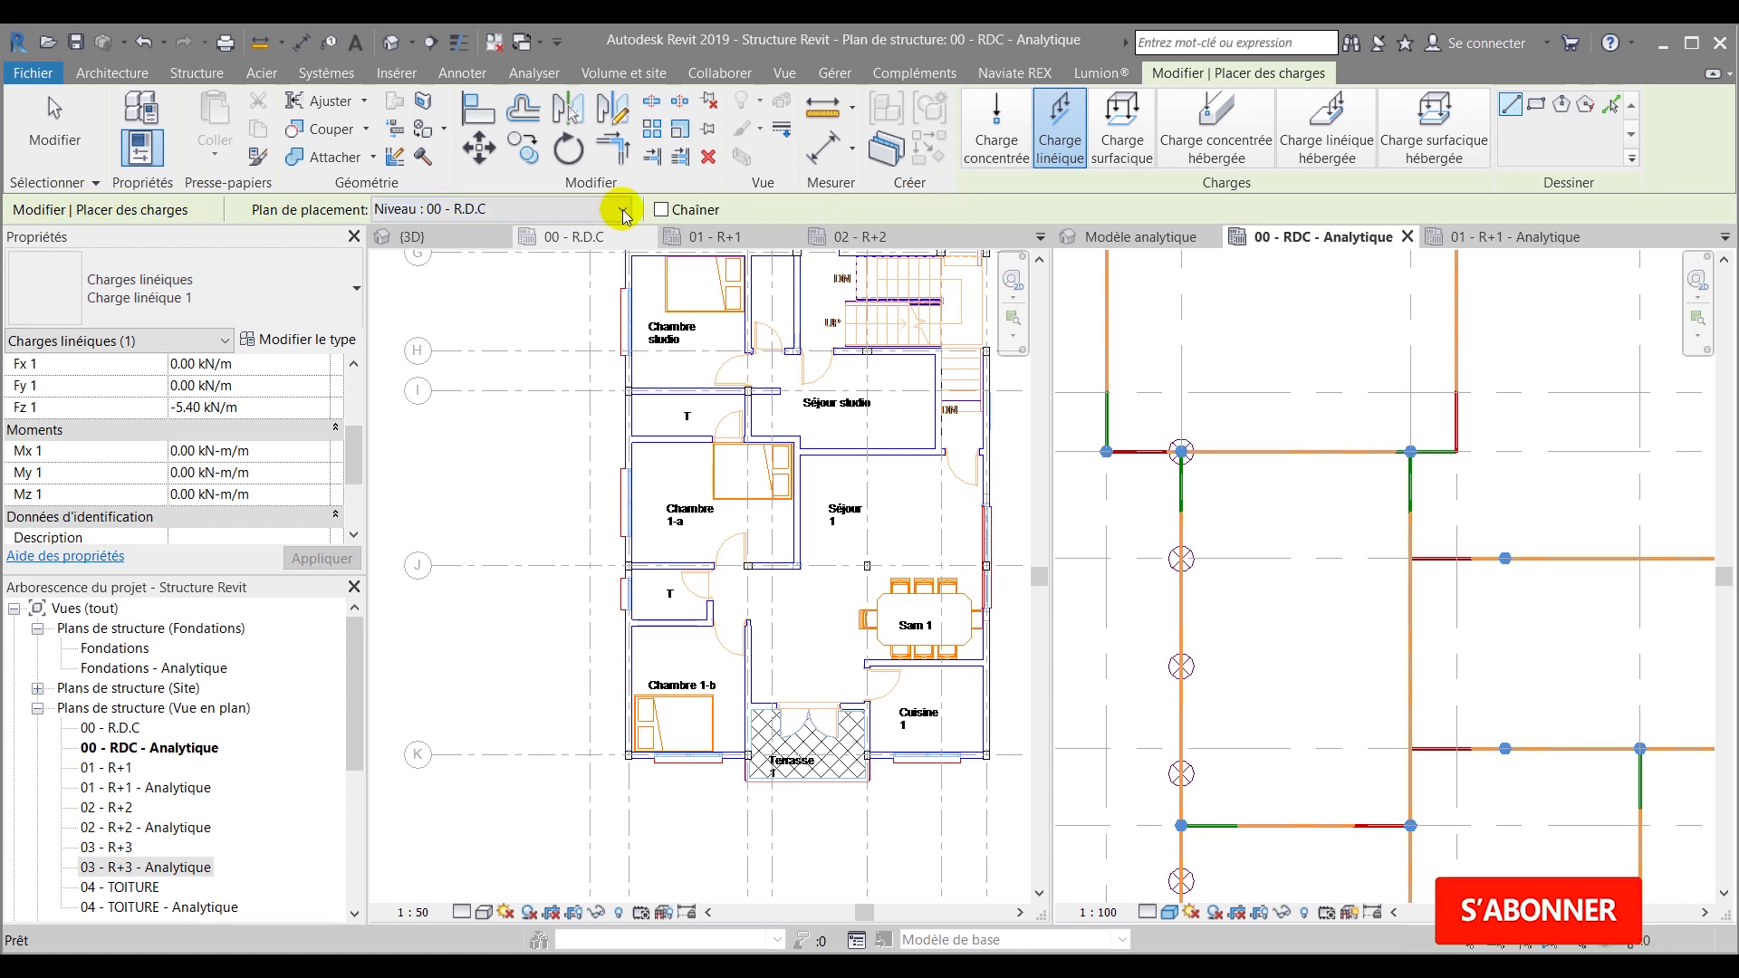
{"action": "left_click", "coordinate": [483, 211]}
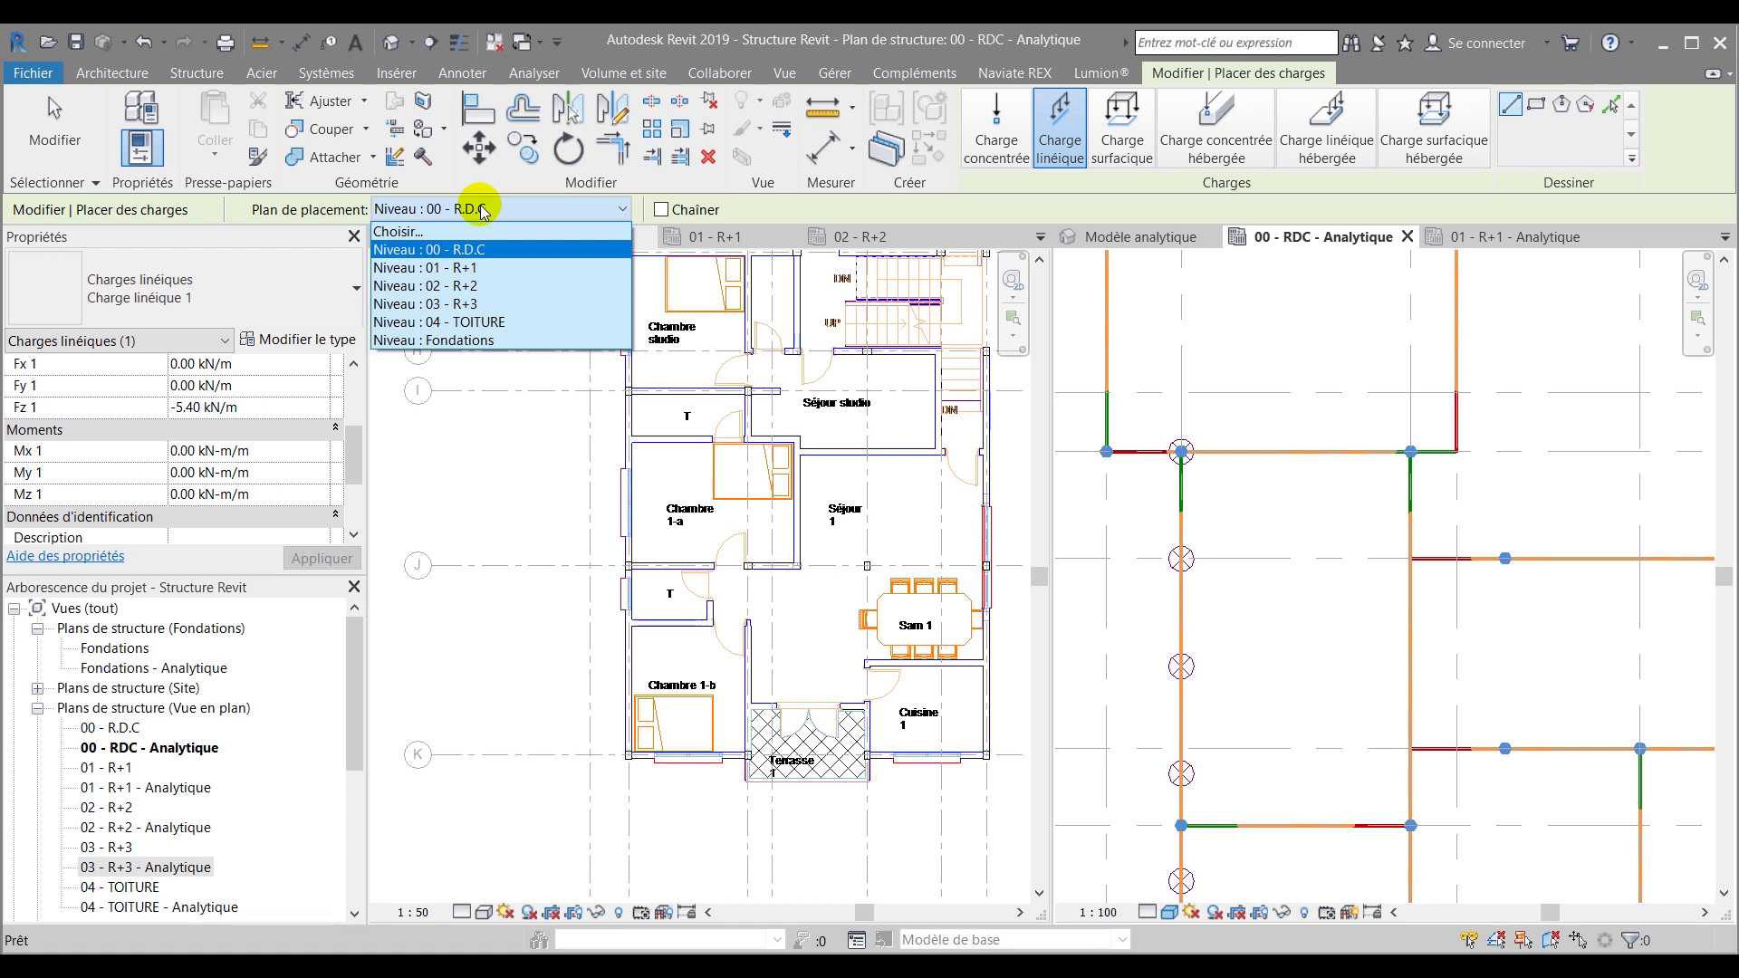
{"action": "left_click", "coordinate": [462, 303]}
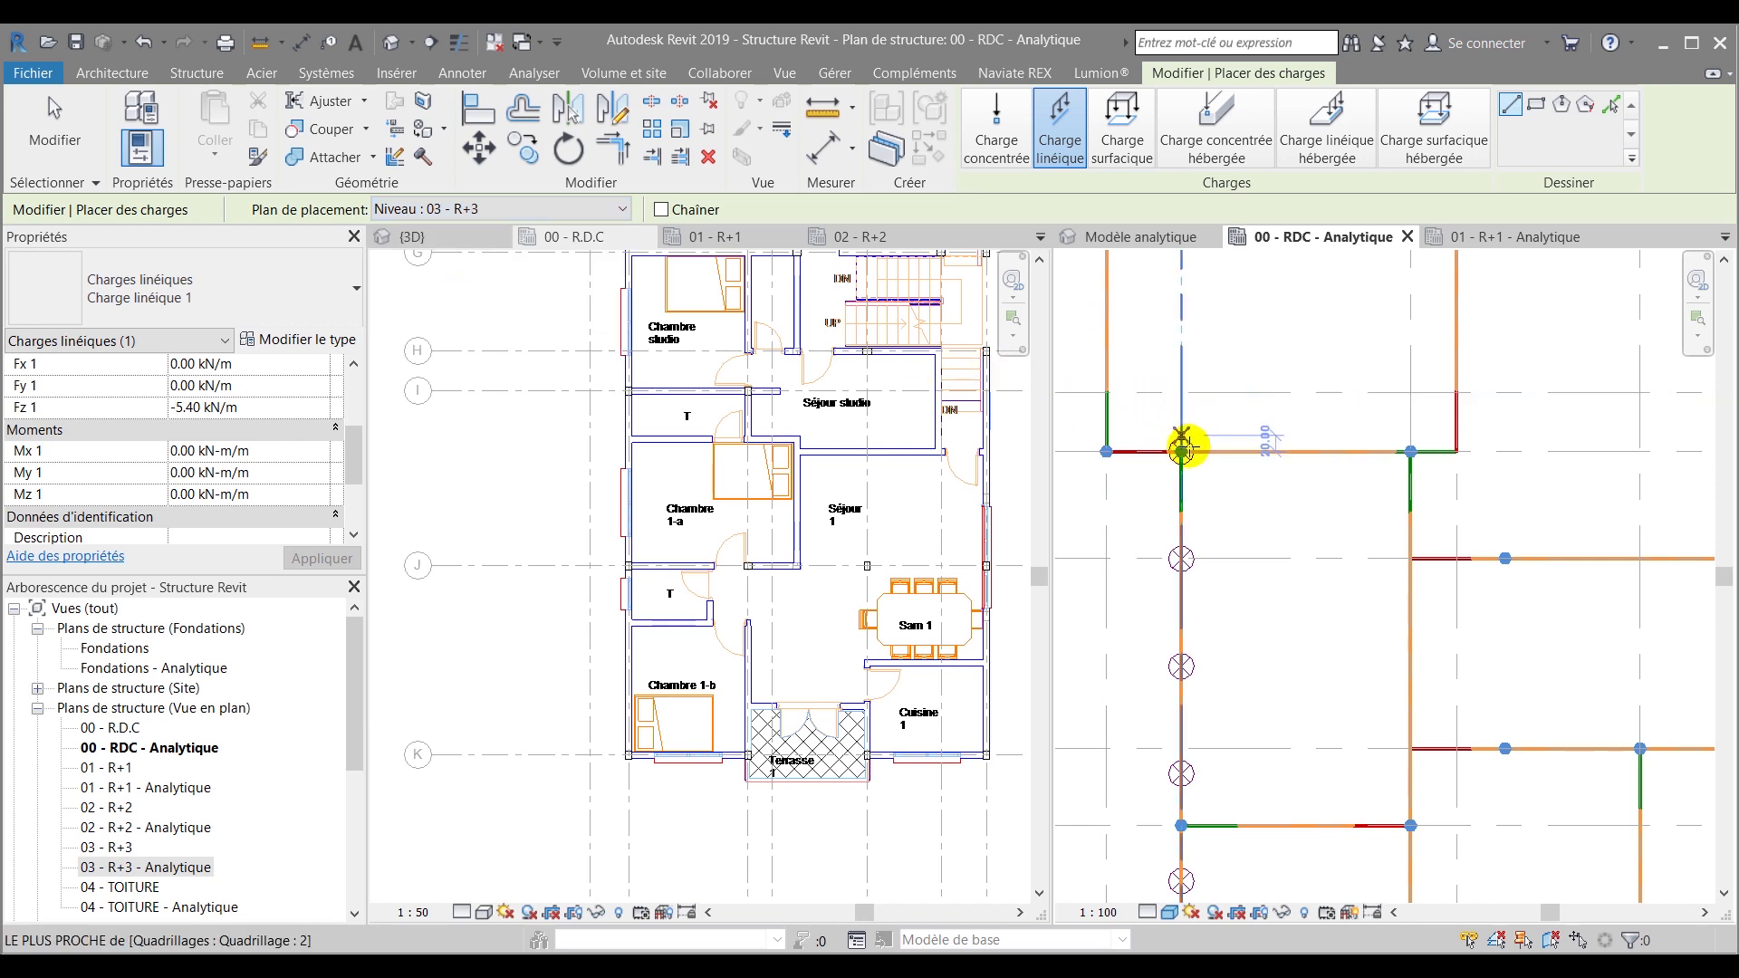
{"action": "left_click", "coordinate": [1106, 450]}
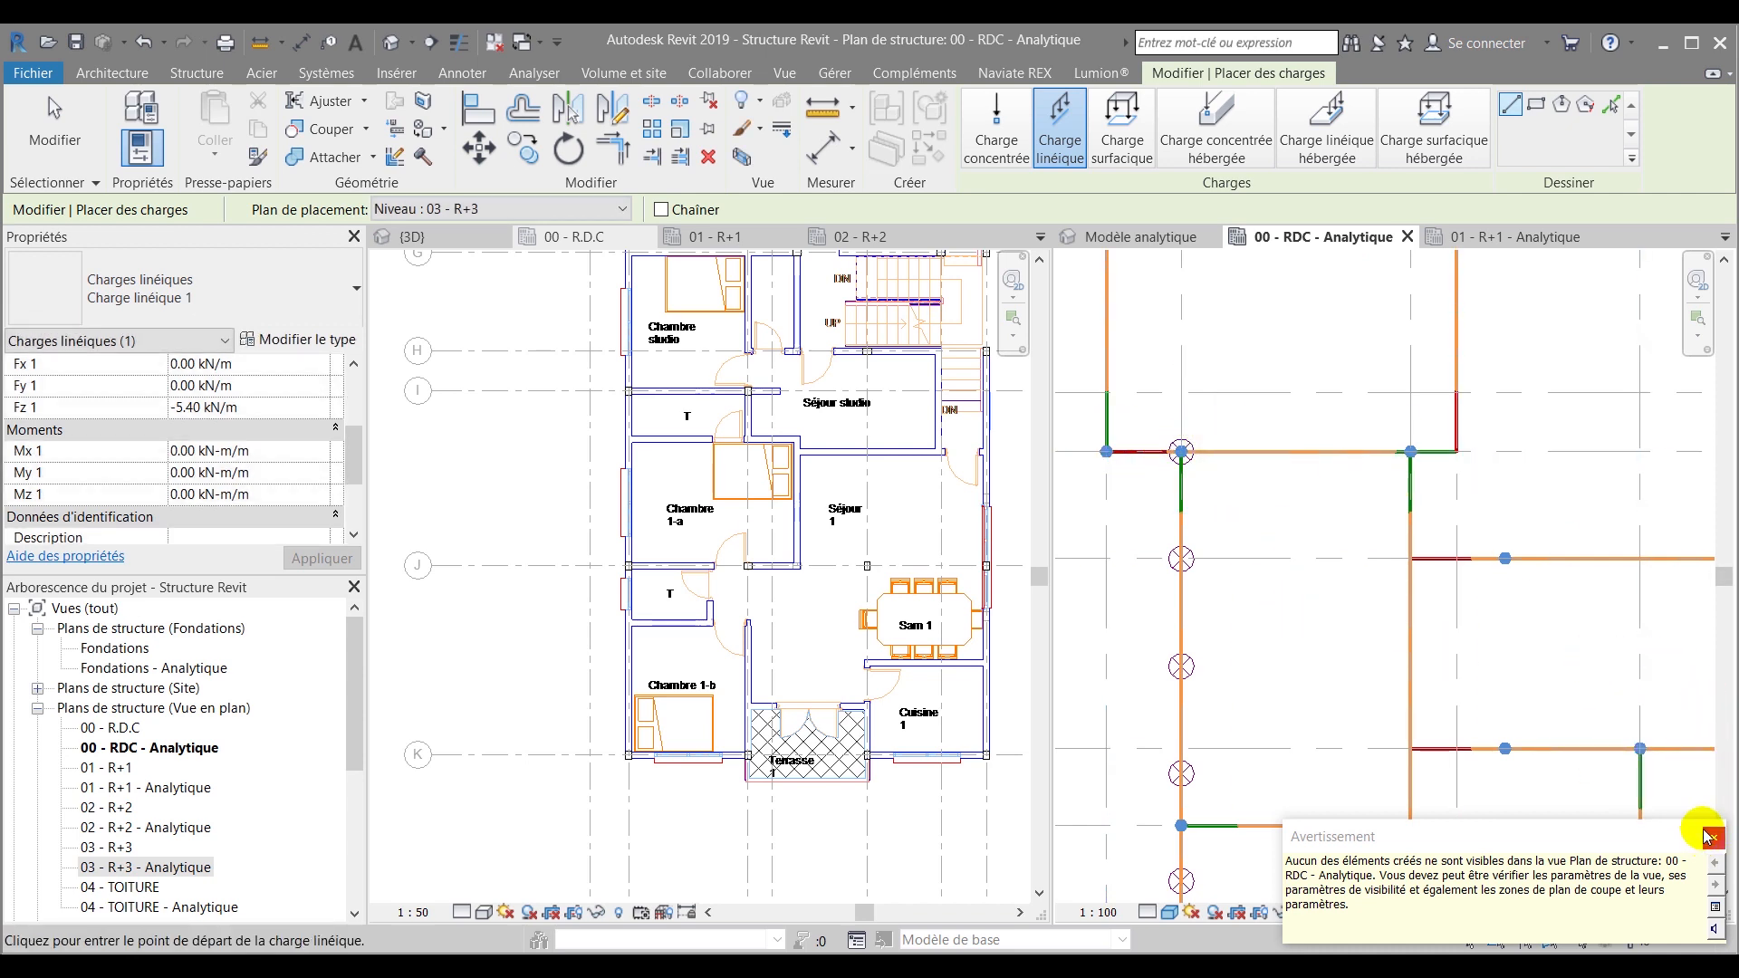
{"action": "scroll", "coordinate": [1202, 391], "scroll_direction": "down", "scroll_amount": 1}
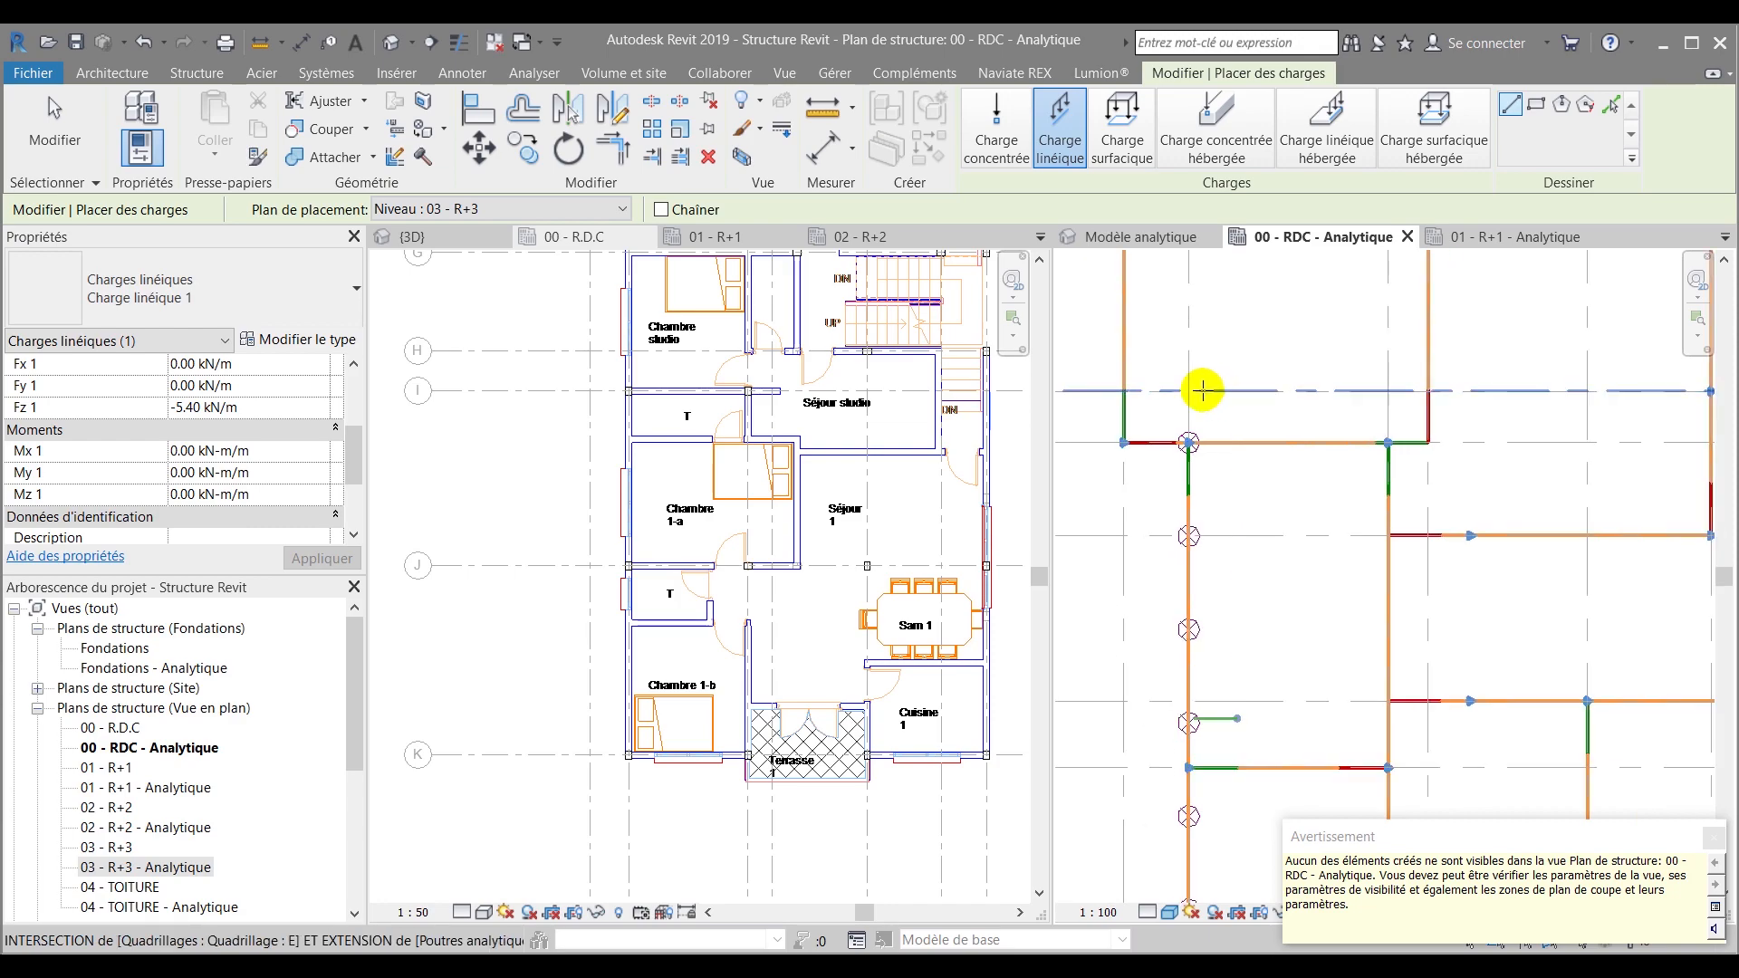
{"action": "scroll", "coordinate": [1203, 391], "scroll_direction": "down", "scroll_amount": 1}
{"action": "key", "text": "Escape"}
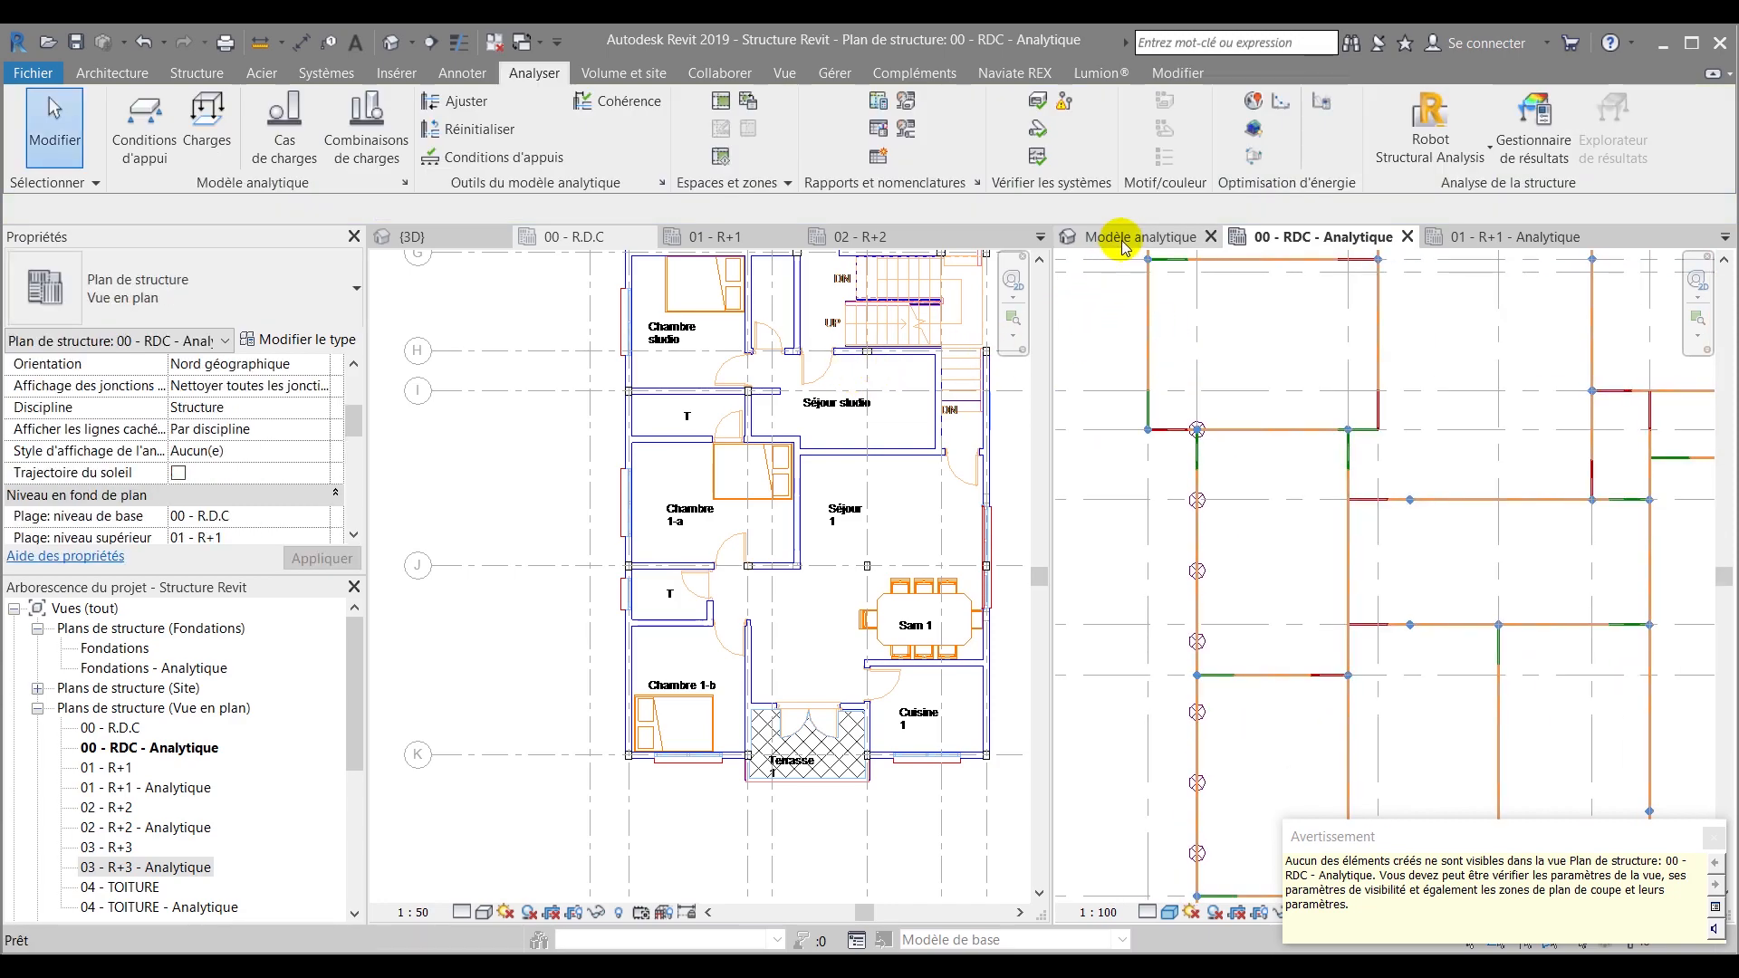
Examine the analytical 3D model to find the floor level of the non-hosted line load just drawn
{"action": "left_click", "coordinate": [1123, 247]}
{"action": "middle_click_drag", "start_coordinate": [1075, 523], "coordinate": [1112, 537]}
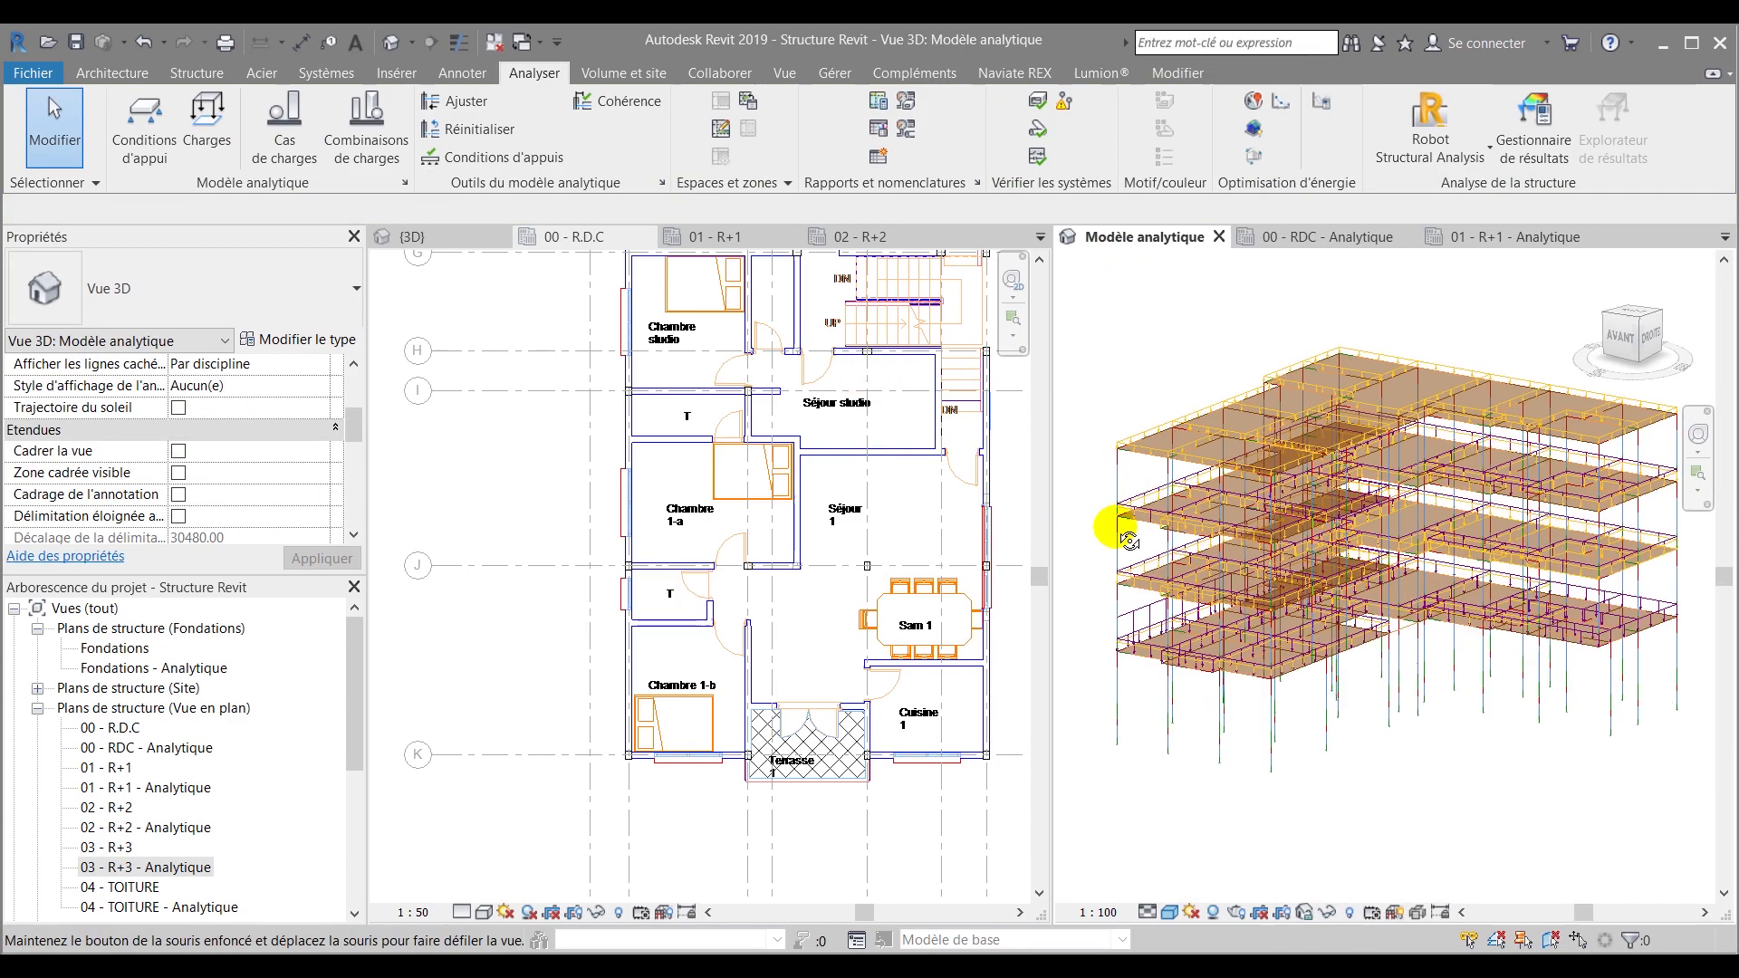
{"action": "scroll", "coordinate": [1123, 553], "scroll_direction": "up", "scroll_amount": 5}
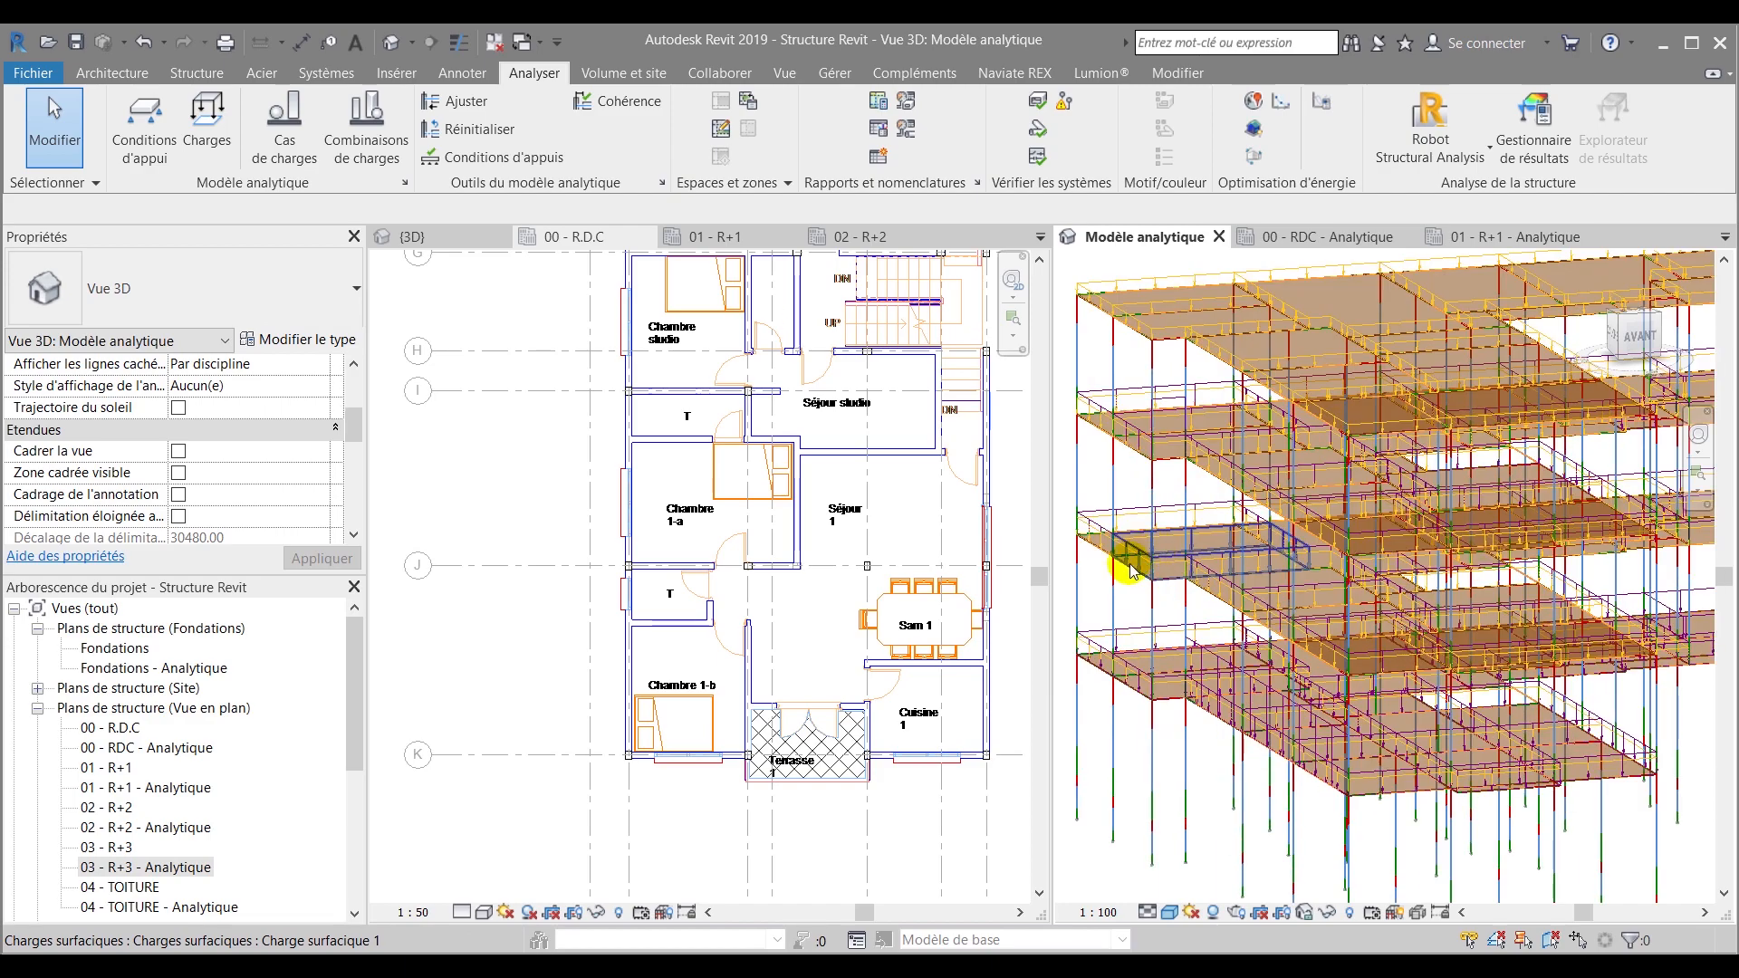
{"action": "scroll", "coordinate": [1132, 567], "scroll_direction": "up", "scroll_amount": 5}
{"action": "middle_click_drag", "start_coordinate": [1196, 504], "coordinate": [1225, 434]}
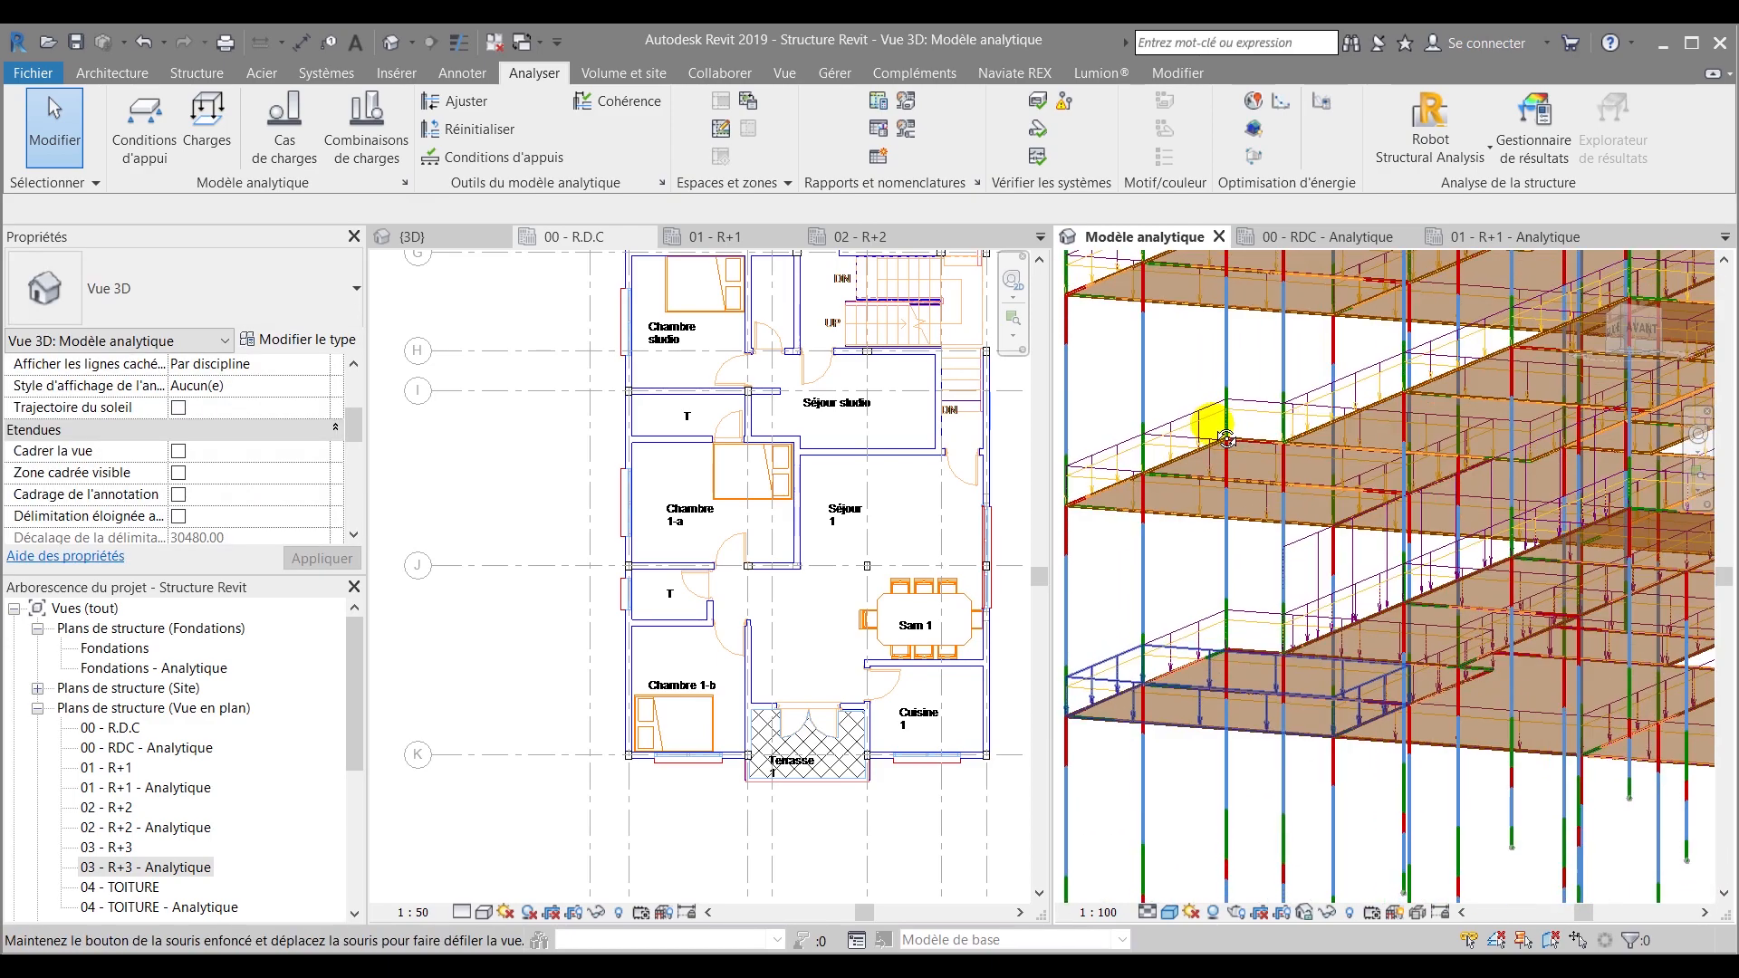
{"action": "scroll", "coordinate": [1217, 435], "scroll_direction": "down", "scroll_amount": 5}
{"action": "middle_click_drag", "start_coordinate": [1211, 428], "coordinate": [1233, 577]}
{"action": "scroll", "coordinate": [1208, 597], "scroll_direction": "up", "scroll_amount": 4}
{"action": "scroll", "coordinate": [1235, 584], "scroll_direction": "down", "scroll_amount": 5}
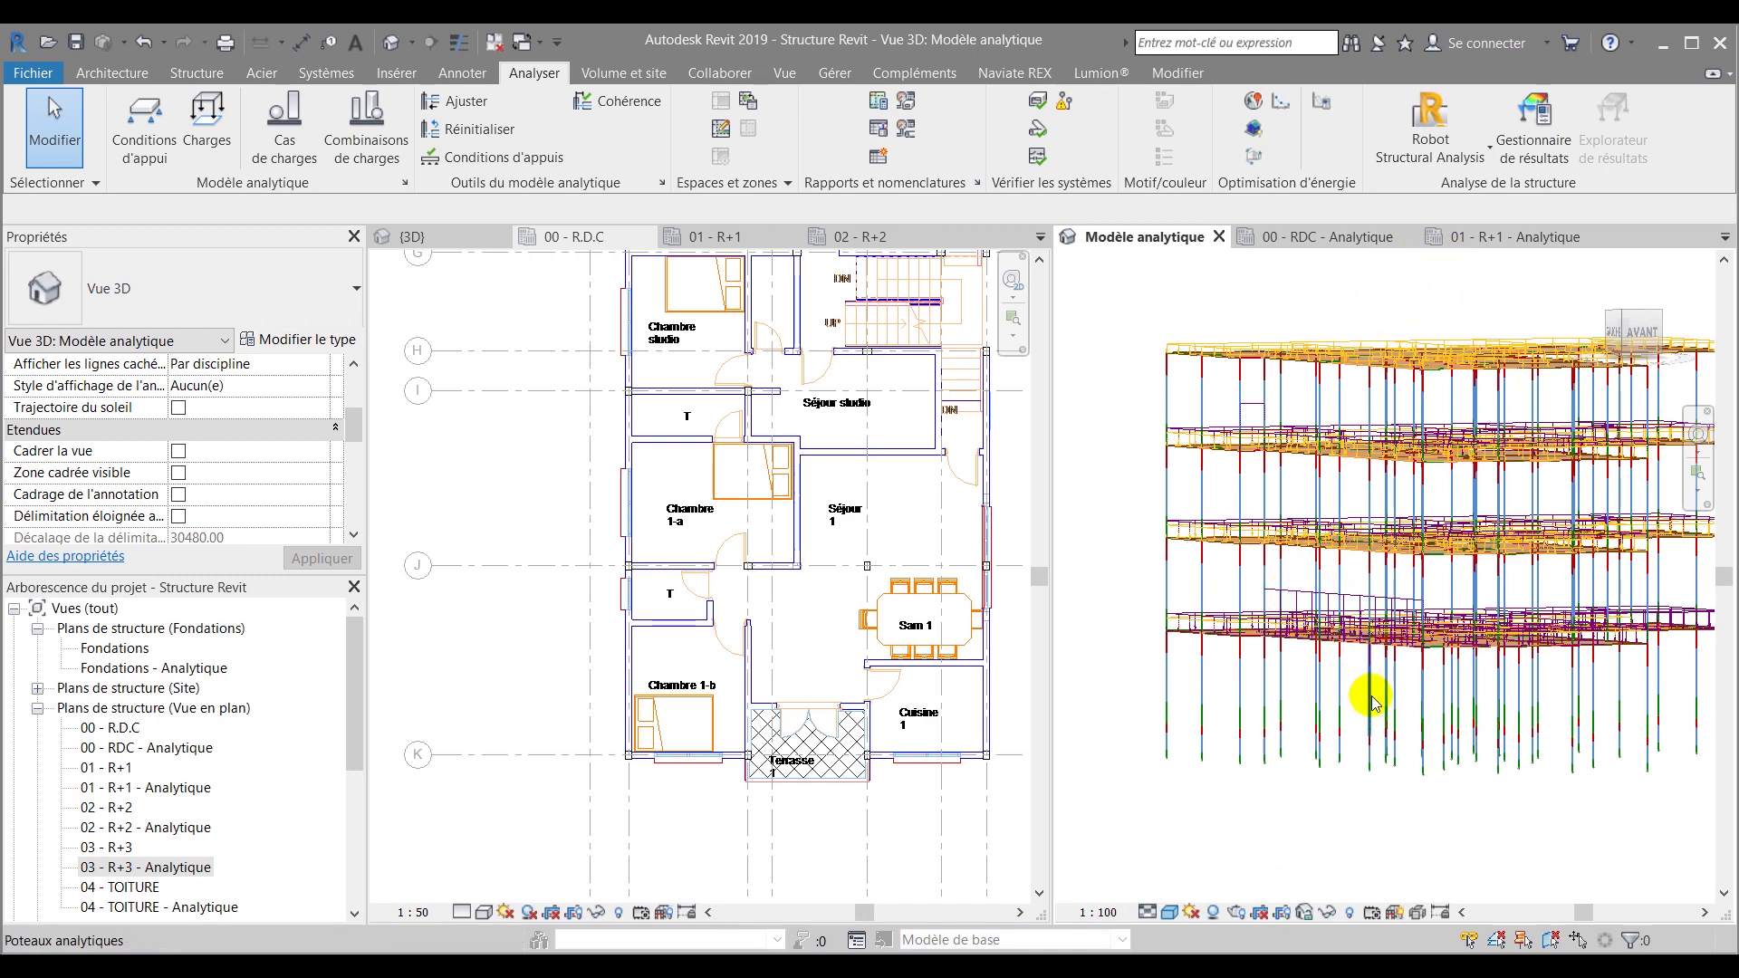
{"action": "scroll", "coordinate": [1238, 403], "scroll_direction": "up", "scroll_amount": 3}
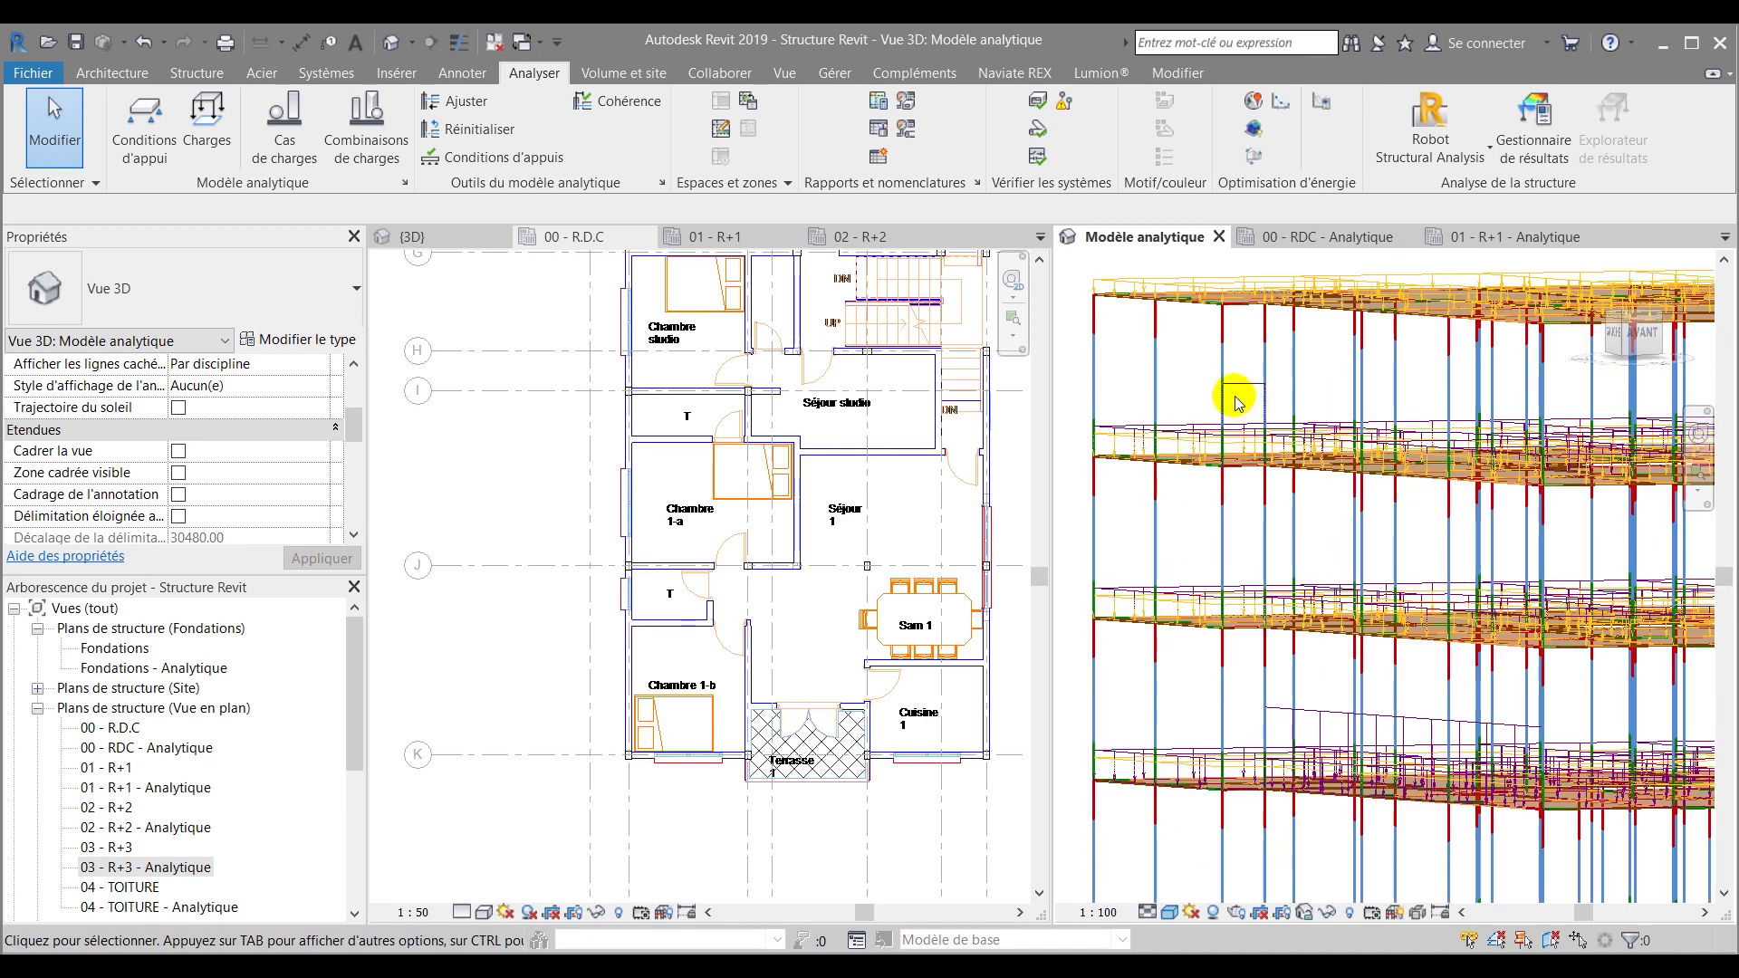
{"action": "left_click", "coordinate": [1239, 392]}
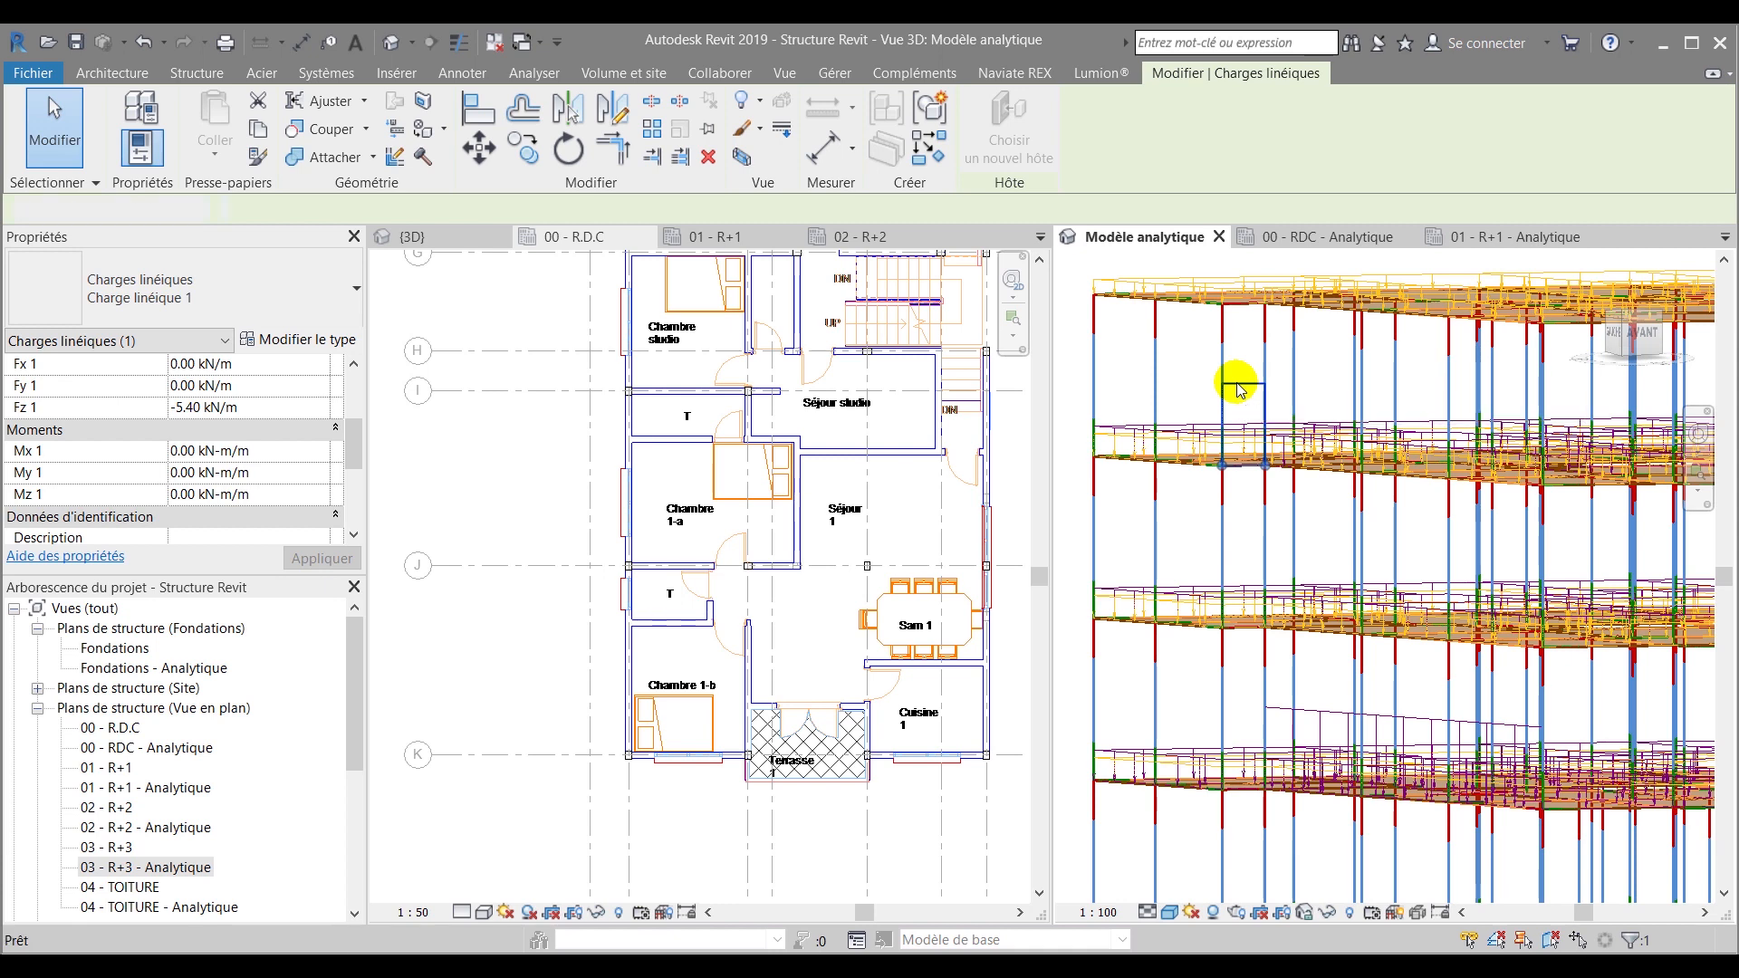
{"action": "key", "text": "Escape"}
In the 00 - RDC - Analytique plan, draw a non-hosted line load on placement plane Niveau : 01 - R+1 between grids 2 and 1
{"action": "left_click", "coordinate": [1355, 238]}
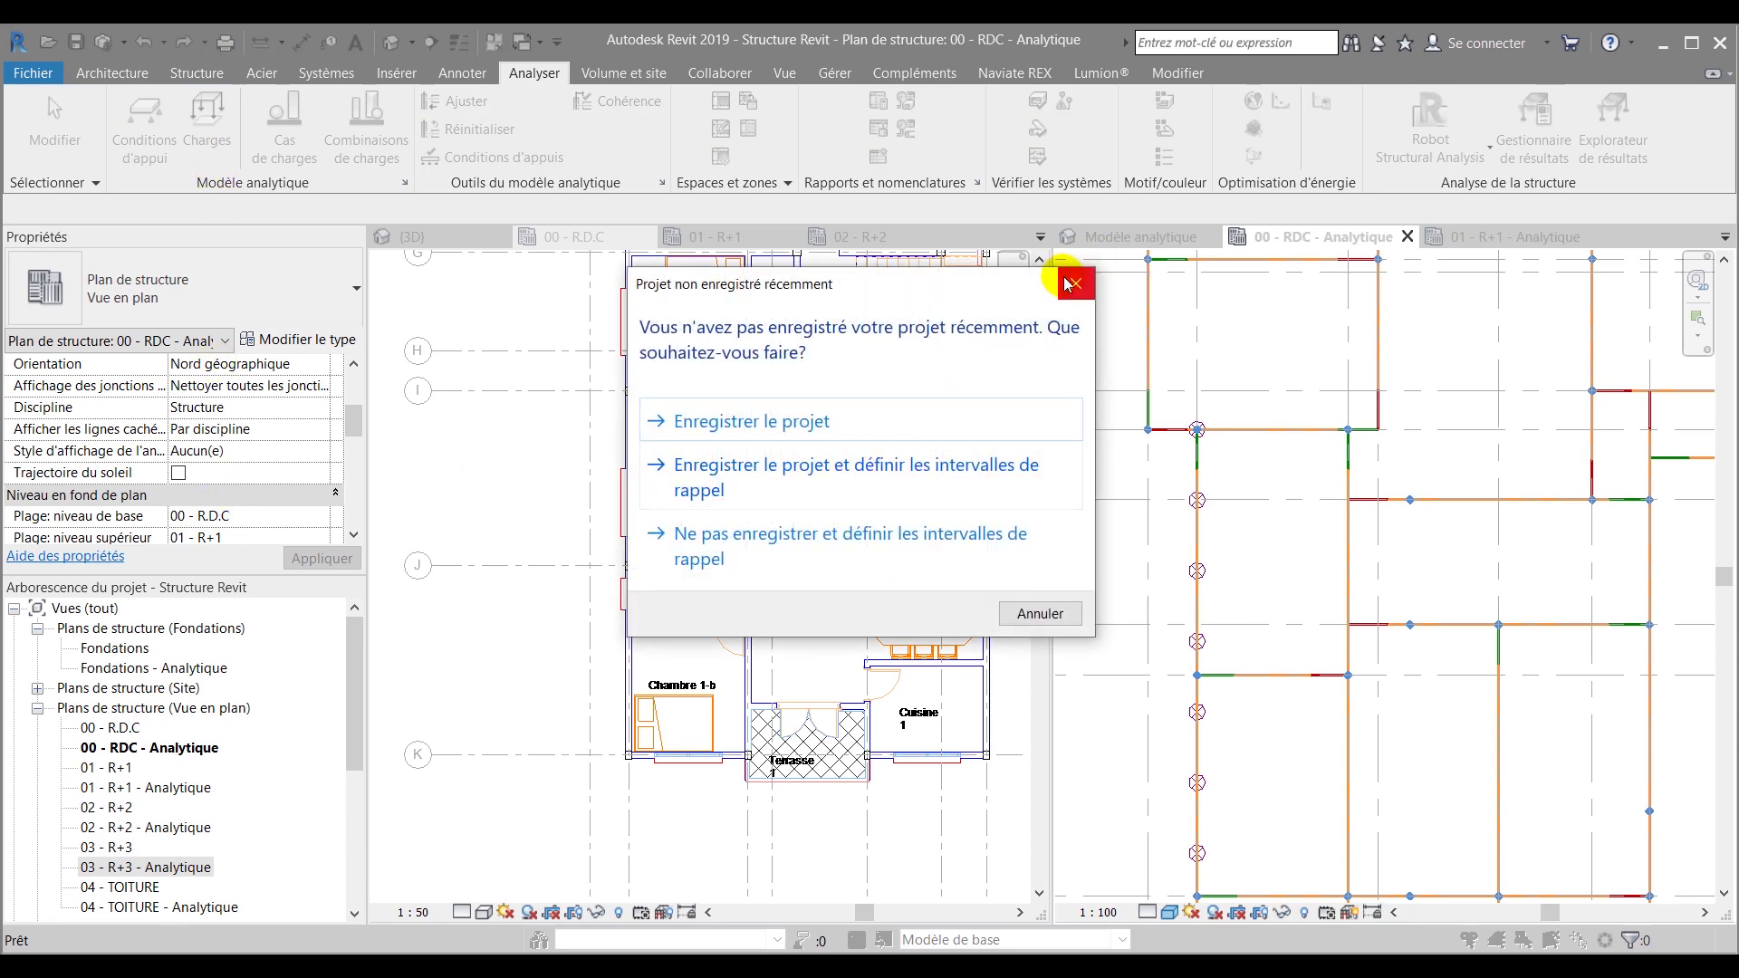
{"action": "left_click", "coordinate": [1068, 283]}
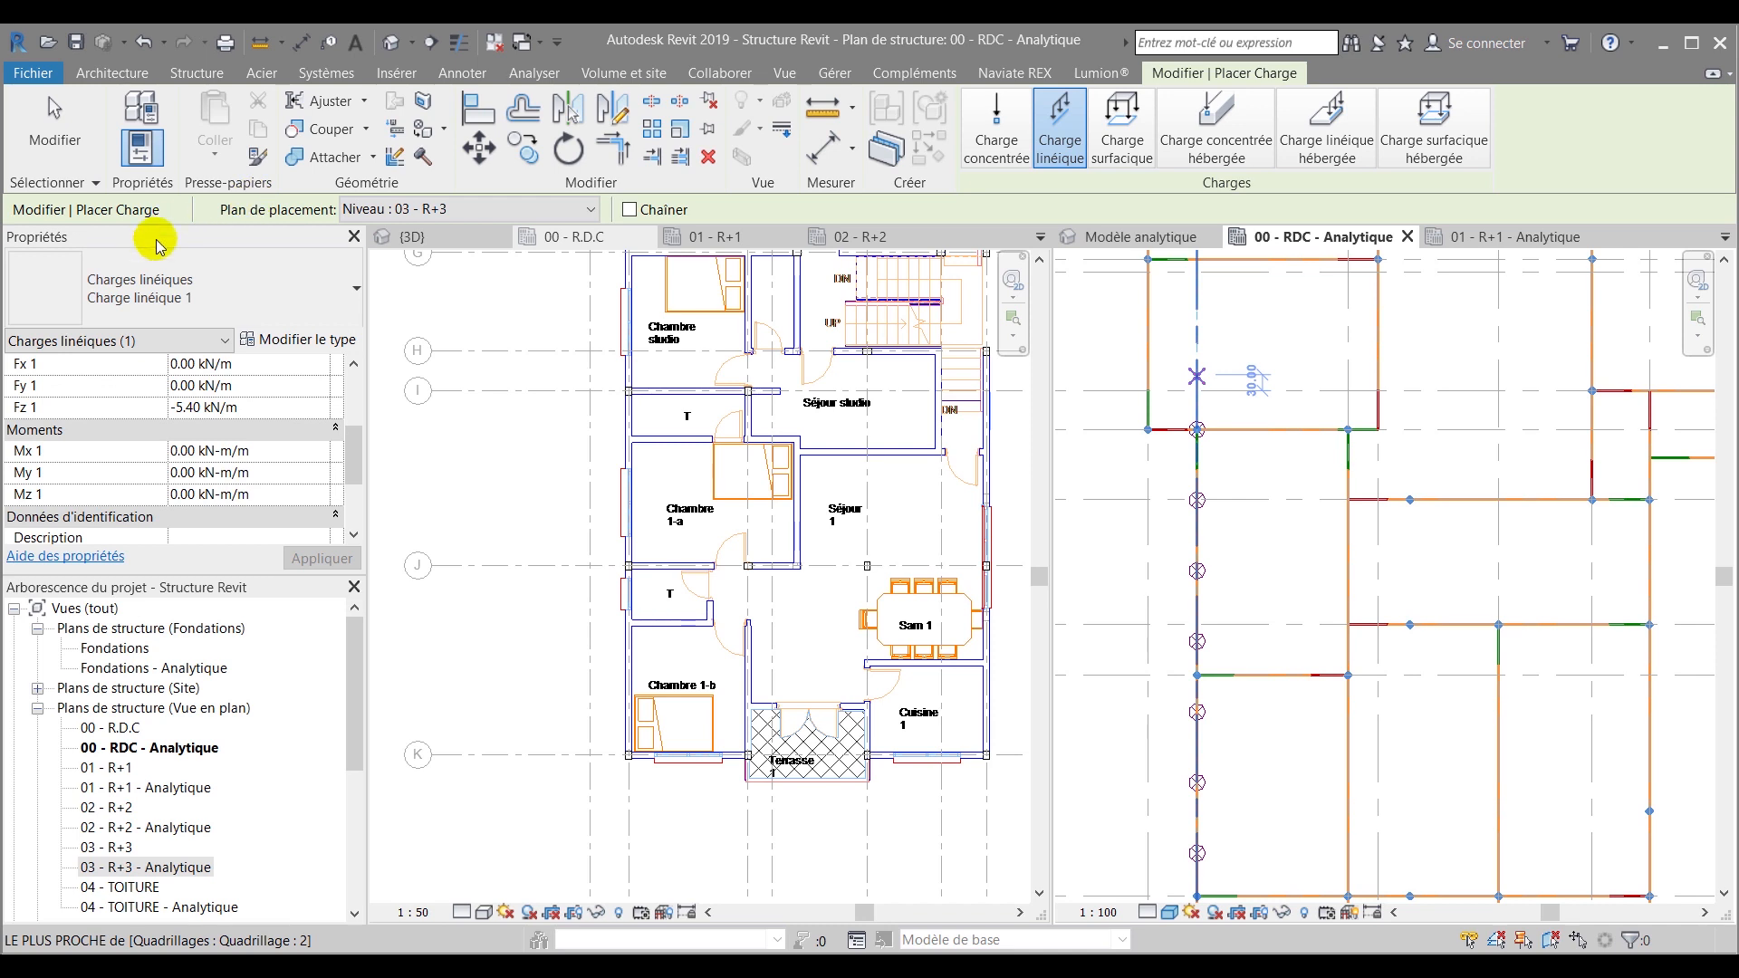
{"action": "left_click", "coordinate": [456, 213]}
{"action": "left_click", "coordinate": [434, 269]}
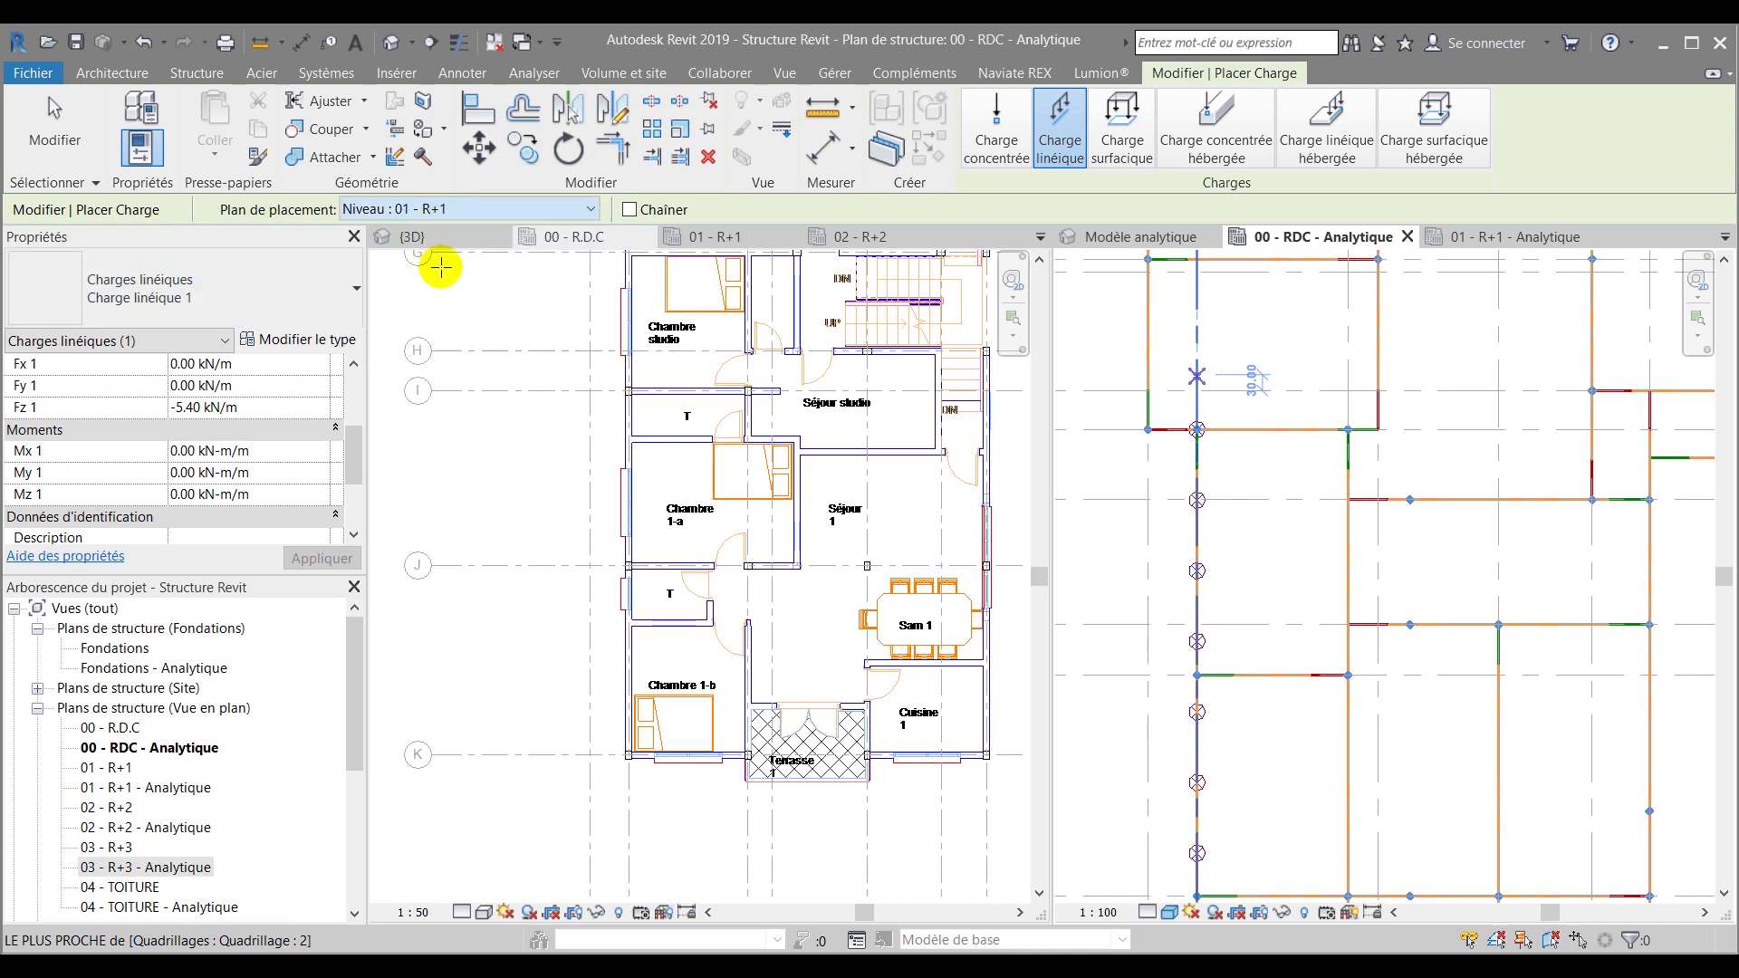
{"action": "scroll", "coordinate": [1177, 435], "scroll_direction": "up", "scroll_amount": 3}
{"action": "left_click", "coordinate": [1189, 408]}
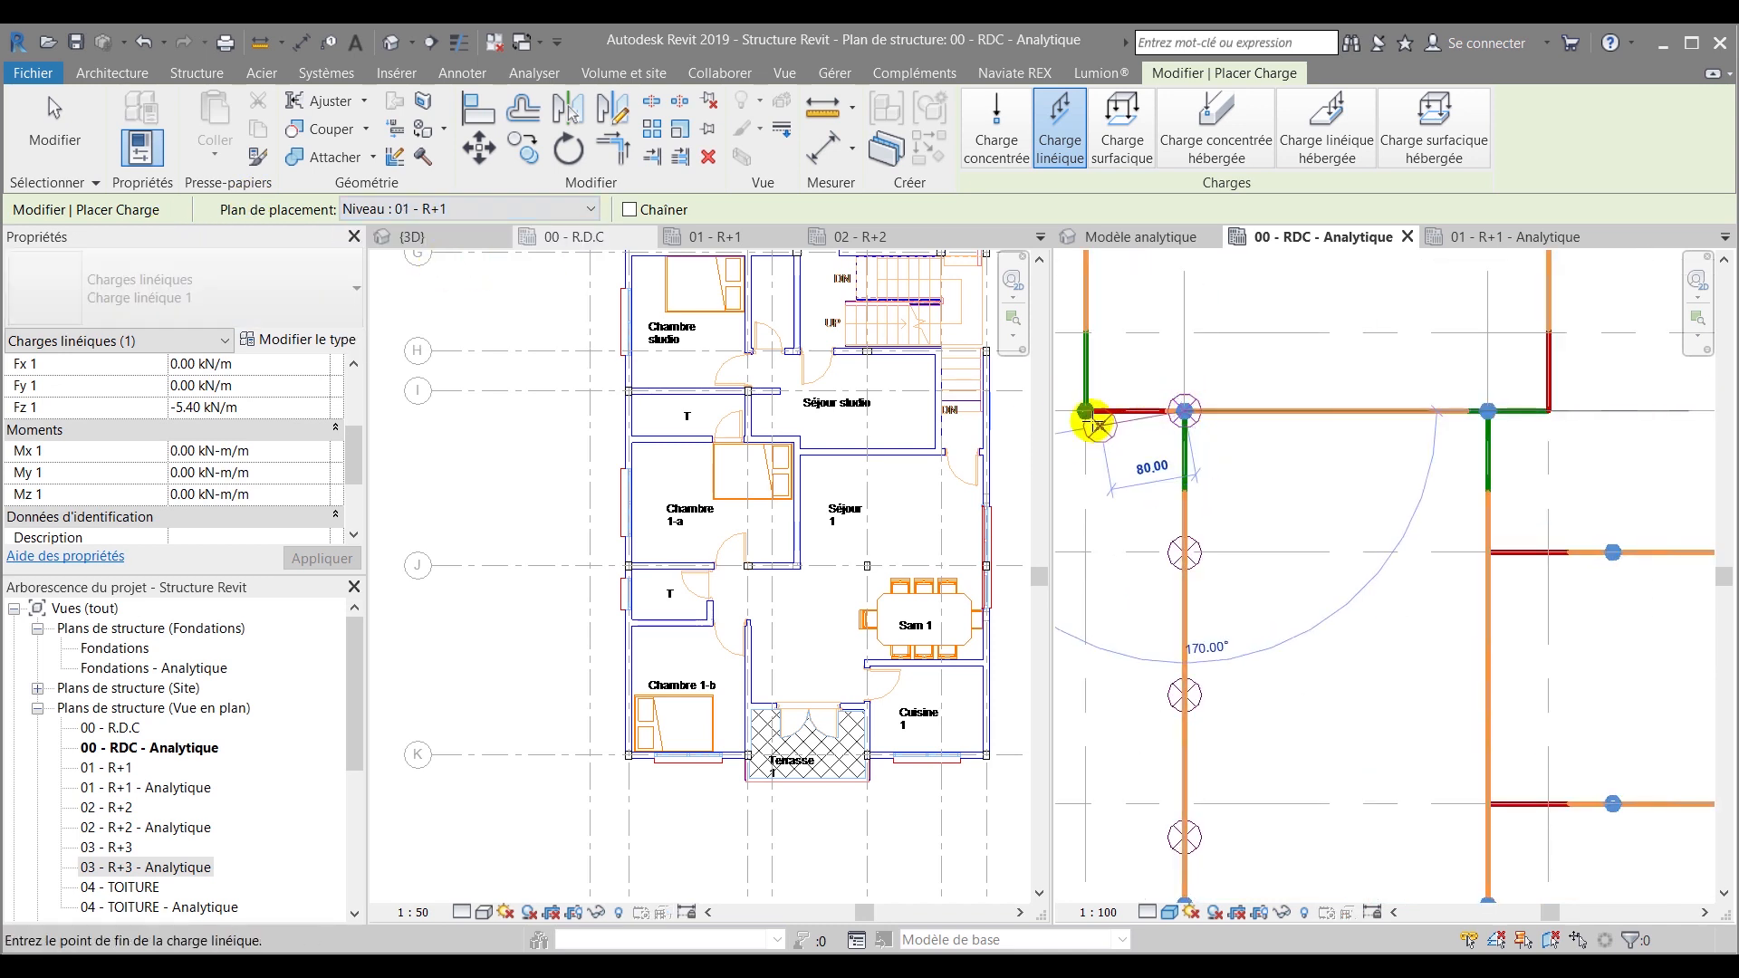
{"action": "left_click", "coordinate": [1085, 411]}
{"action": "scroll", "coordinate": [1184, 404], "scroll_direction": "down", "scroll_amount": 2}
{"action": "scroll", "coordinate": [1098, 376], "scroll_direction": "down", "scroll_amount": 2}
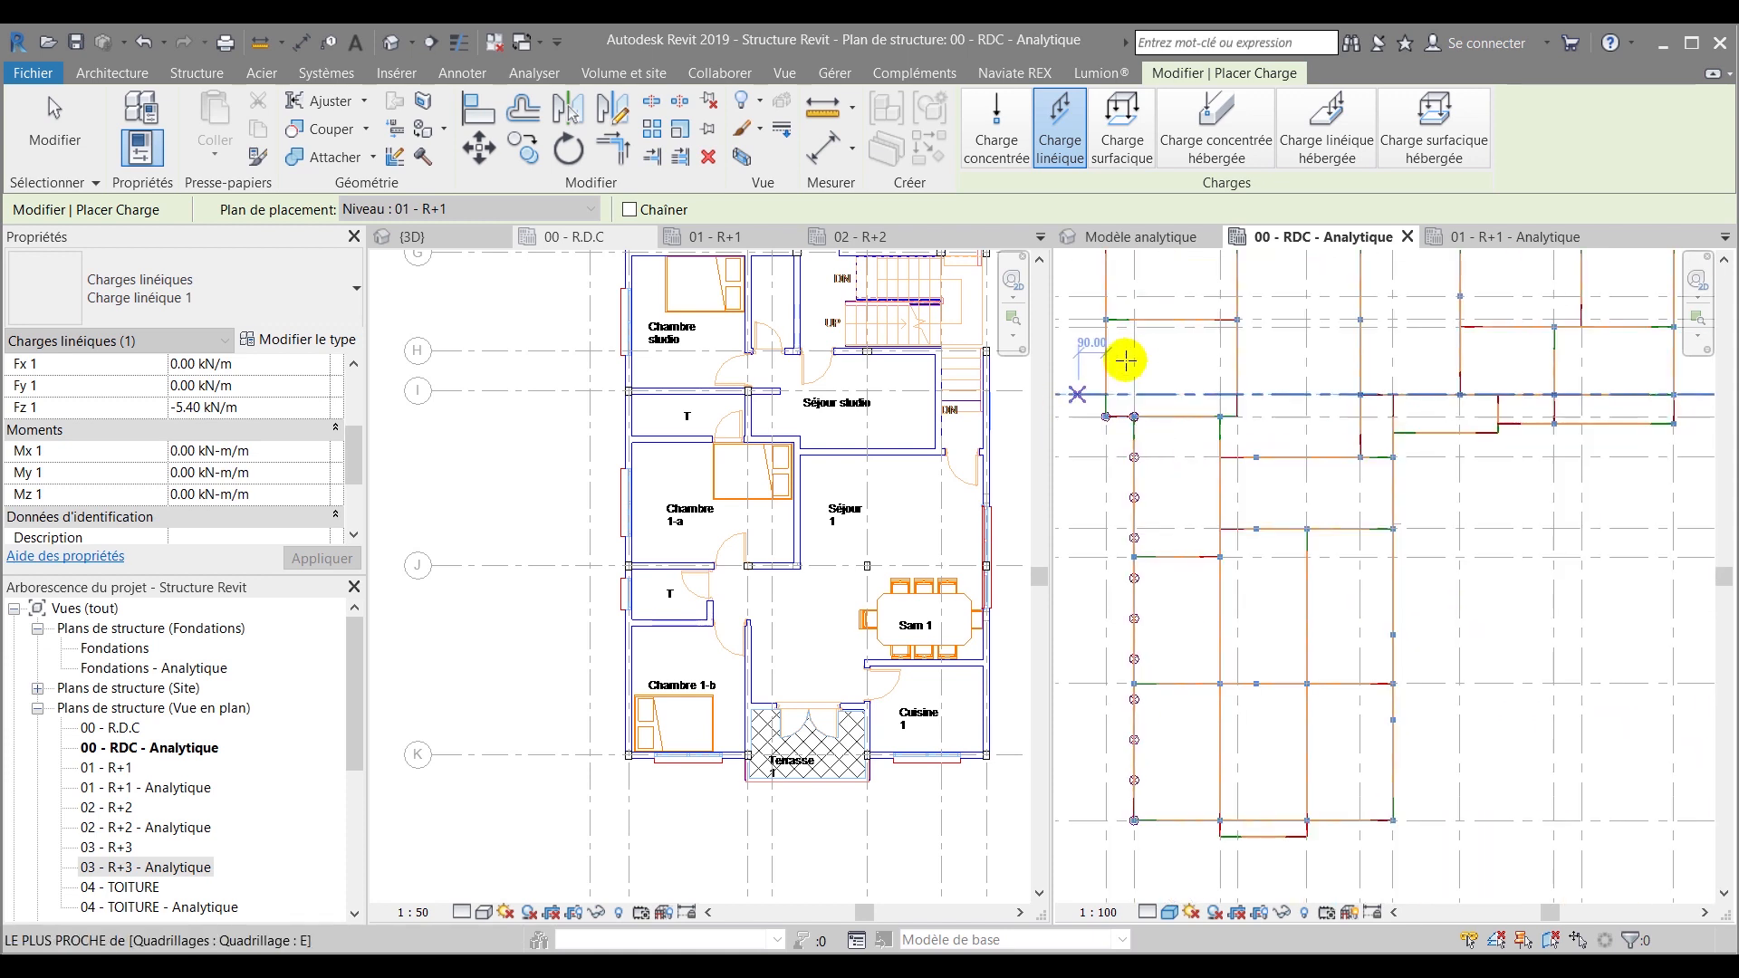
Place hosted line loads on the outer analytical beams along grids 1, A, 11, F and 7
{"action": "left_click", "coordinate": [1327, 136]}
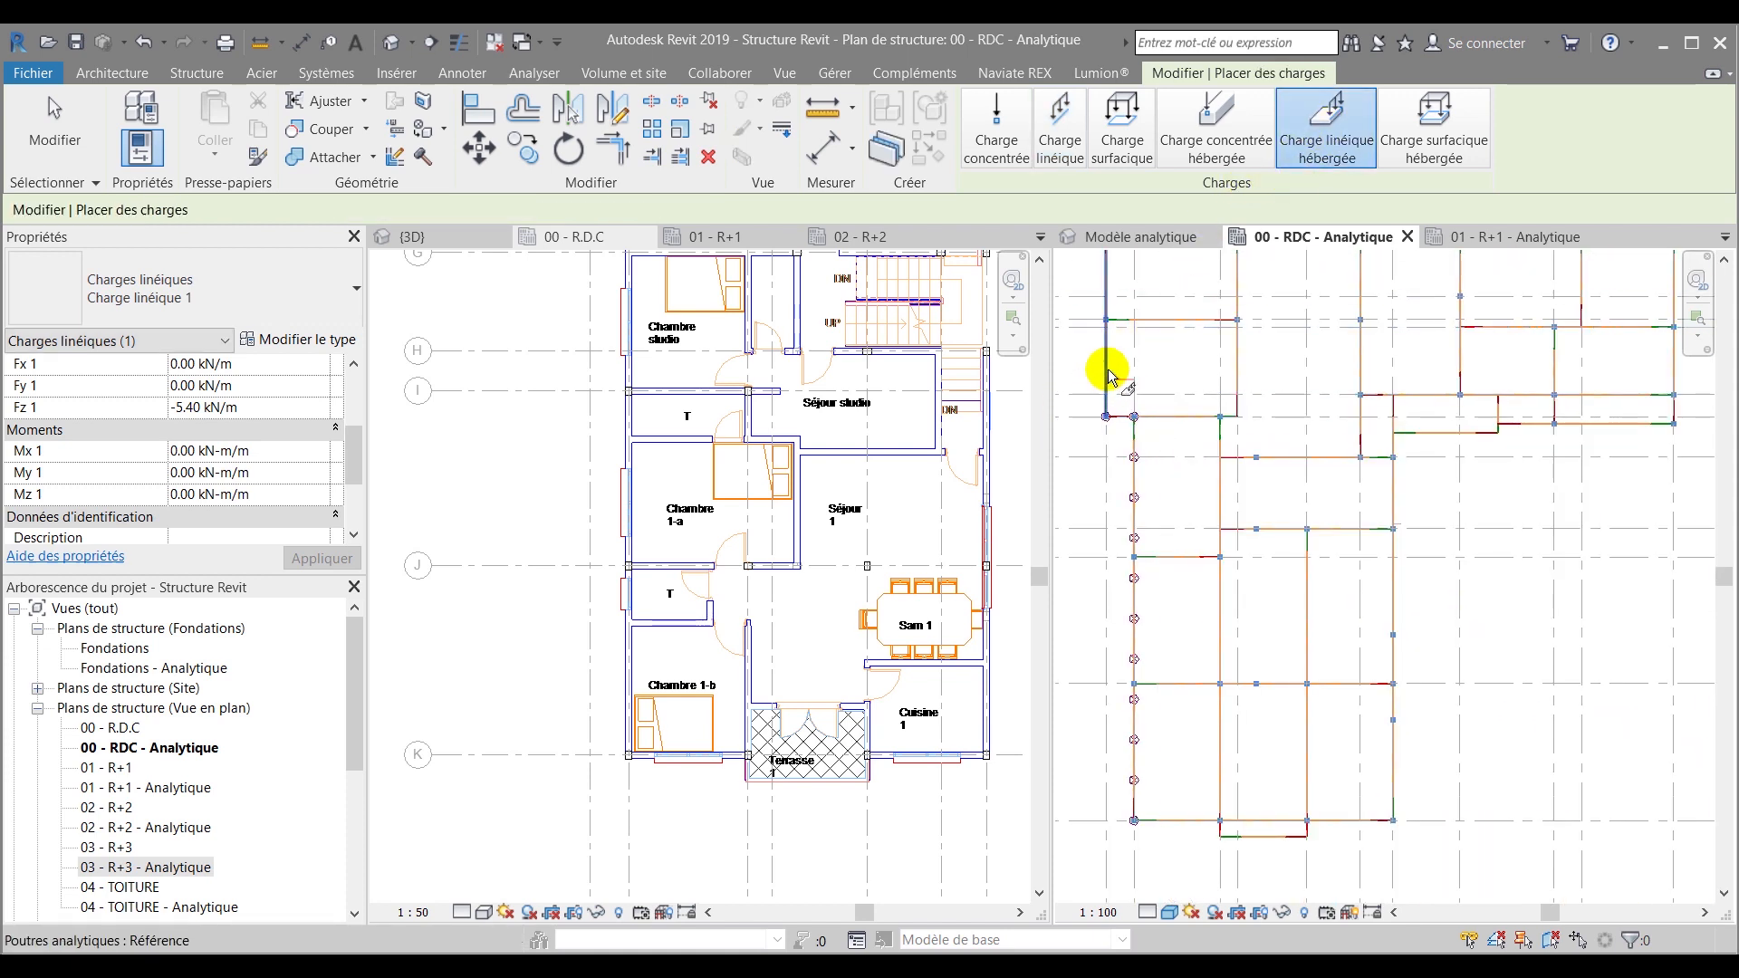
{"action": "scroll", "coordinate": [1076, 478], "scroll_direction": "down", "scroll_amount": 4}
{"action": "left_click", "coordinate": [1157, 377]}
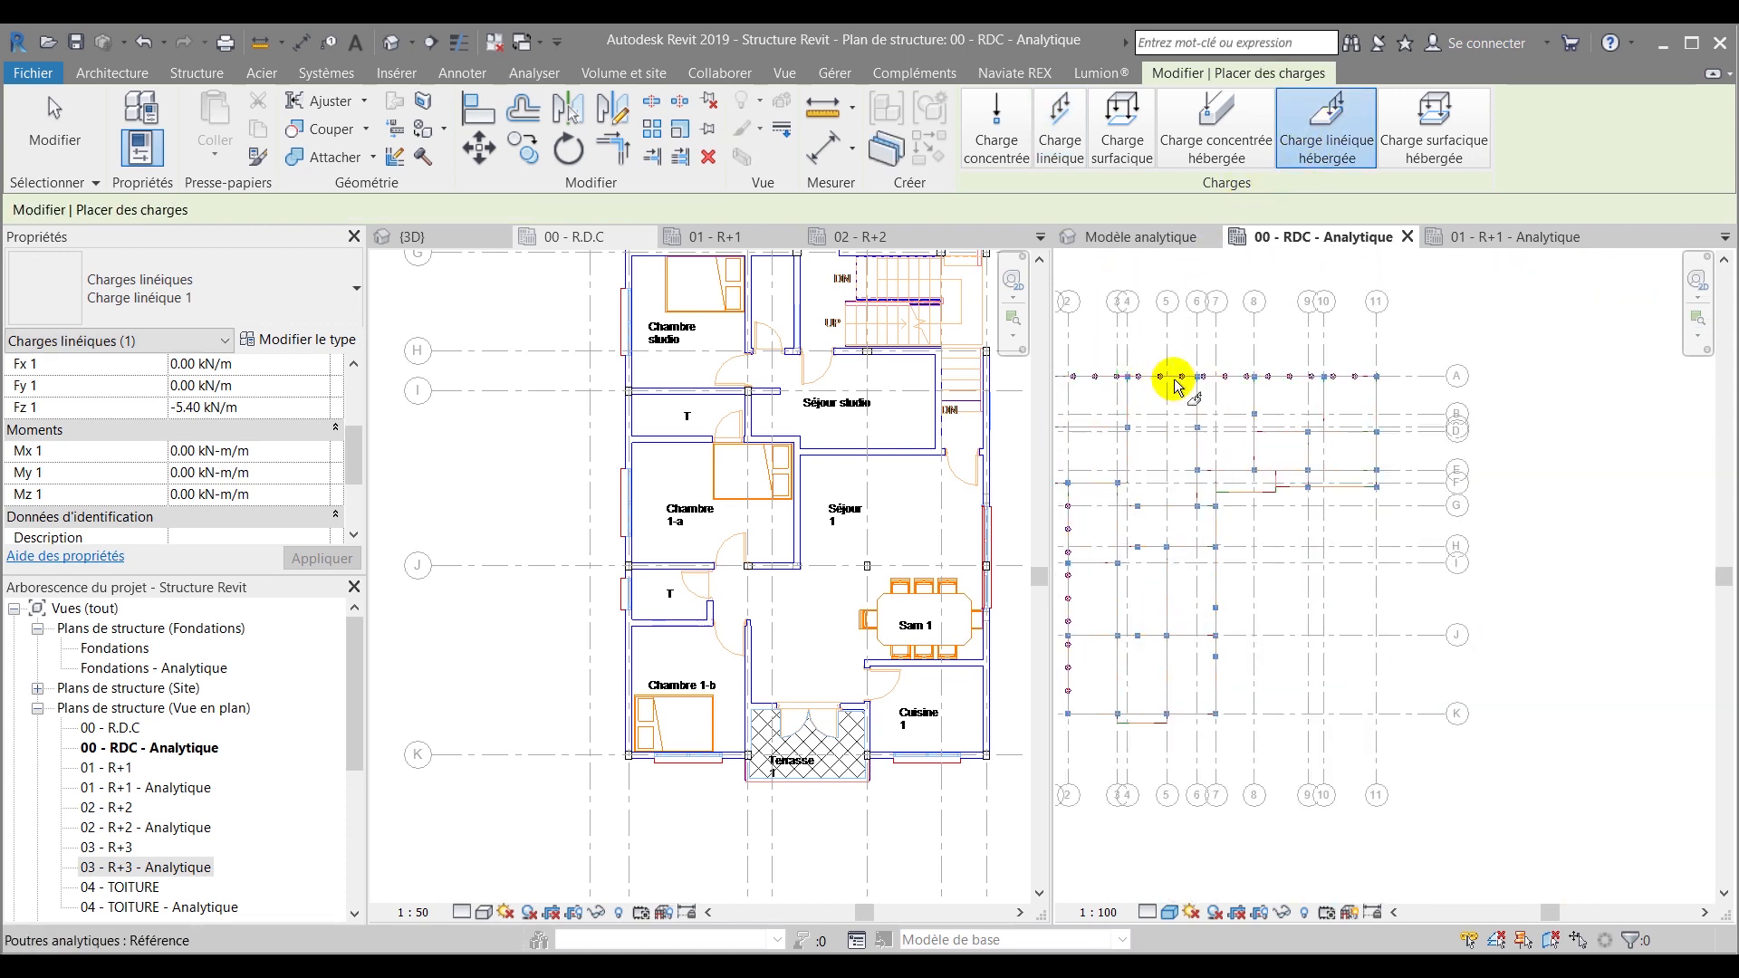
{"action": "left_click", "coordinate": [1373, 452]}
{"action": "scroll", "coordinate": [1327, 517], "scroll_direction": "up", "scroll_amount": 3}
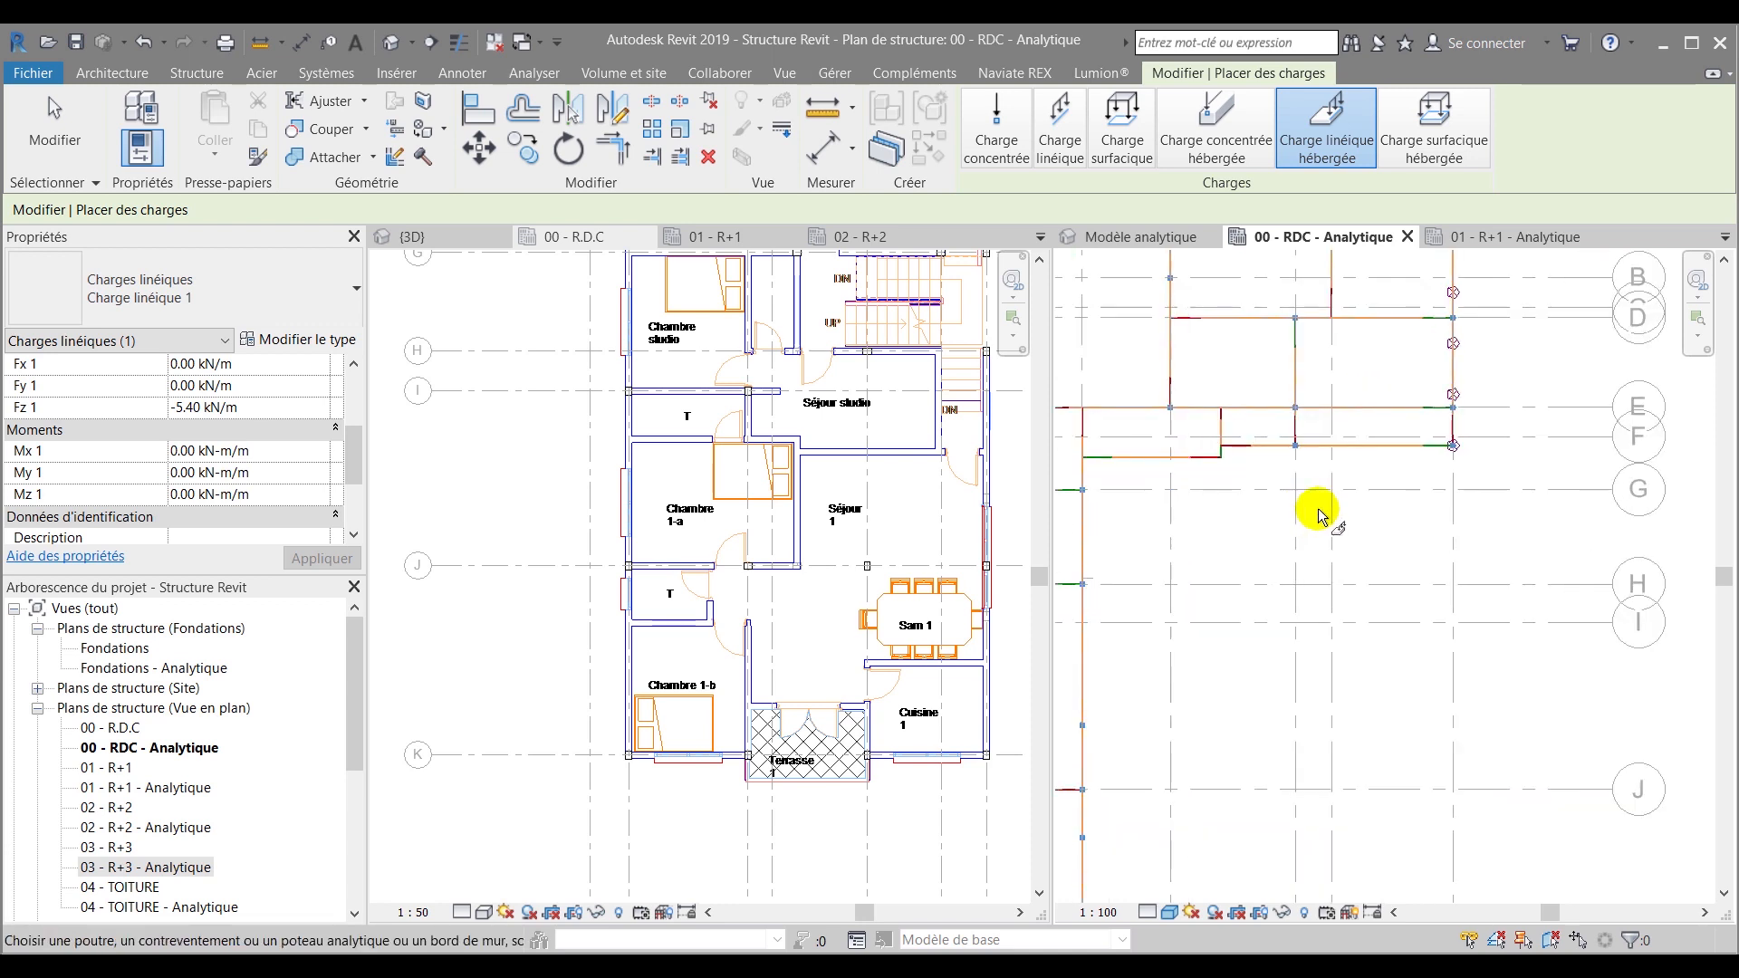
{"action": "left_click", "coordinate": [1378, 442]}
{"action": "scroll", "coordinate": [1381, 439], "scroll_direction": "down", "scroll_amount": 2}
{"action": "left_click", "coordinate": [1234, 554]}
{"action": "scroll", "coordinate": [1339, 400], "scroll_direction": "down", "scroll_amount": 2}
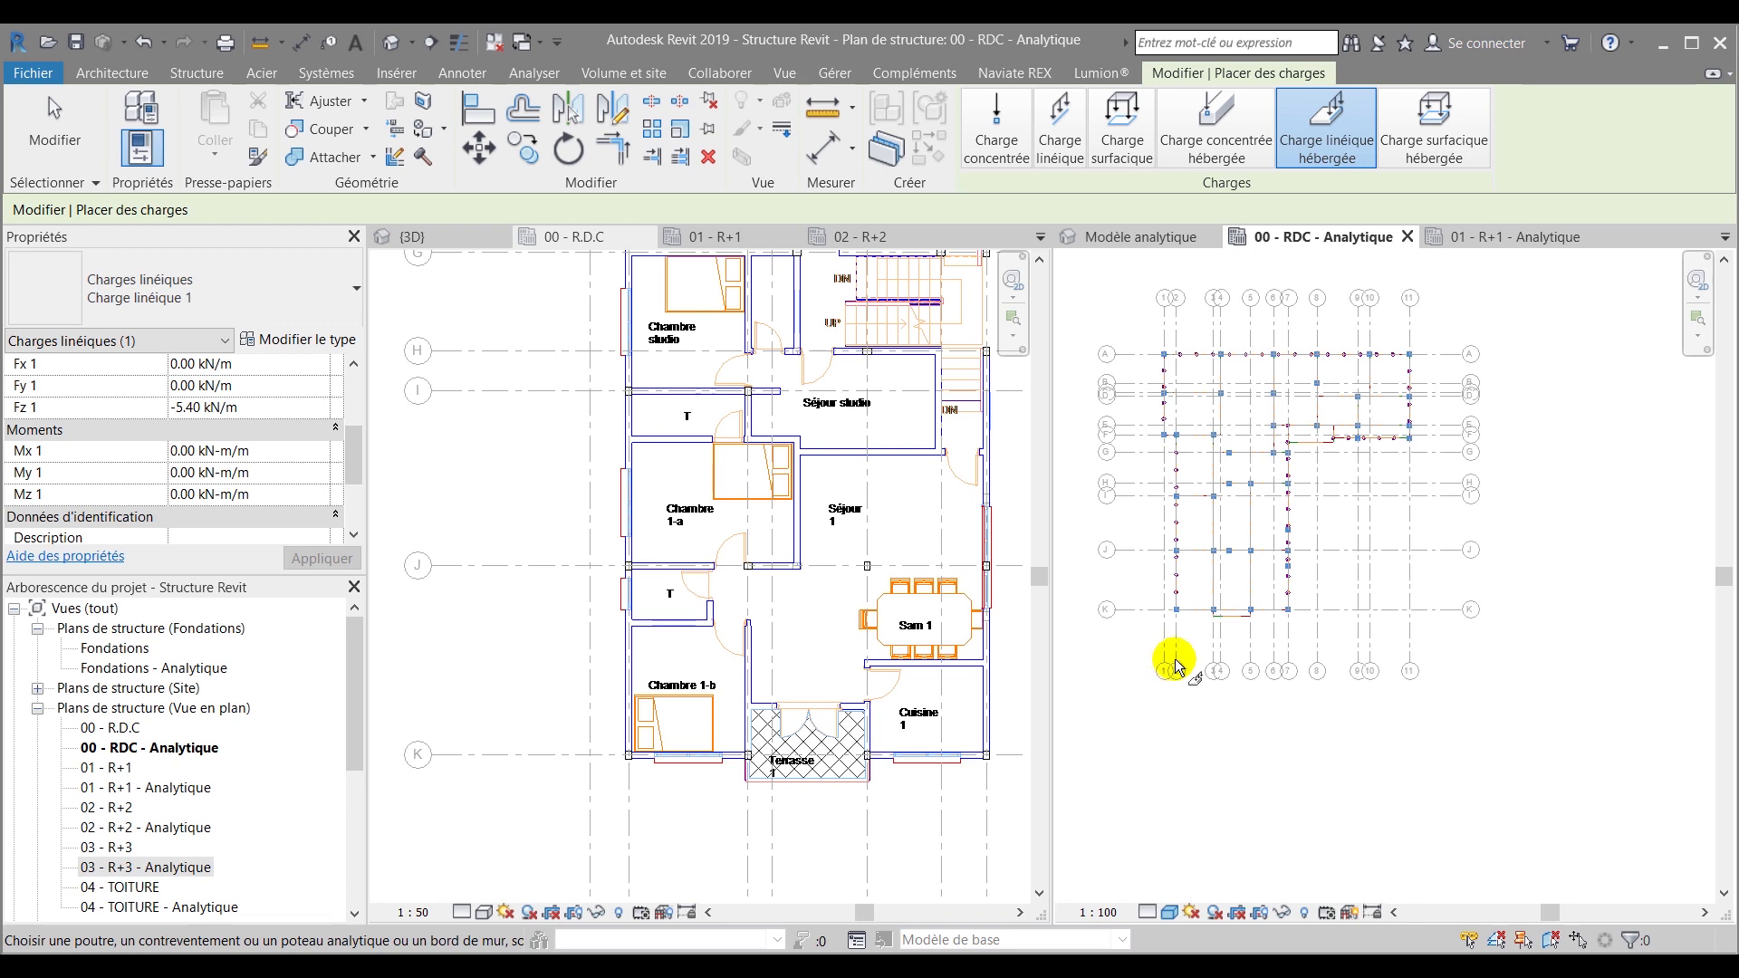
Draw non-hosted line loads on Niveau : 01 - R+1 along grid K between grids 7 and 5 and between grids 2 and 3
{"action": "scroll", "coordinate": [1300, 574], "scroll_direction": "up", "scroll_amount": 5}
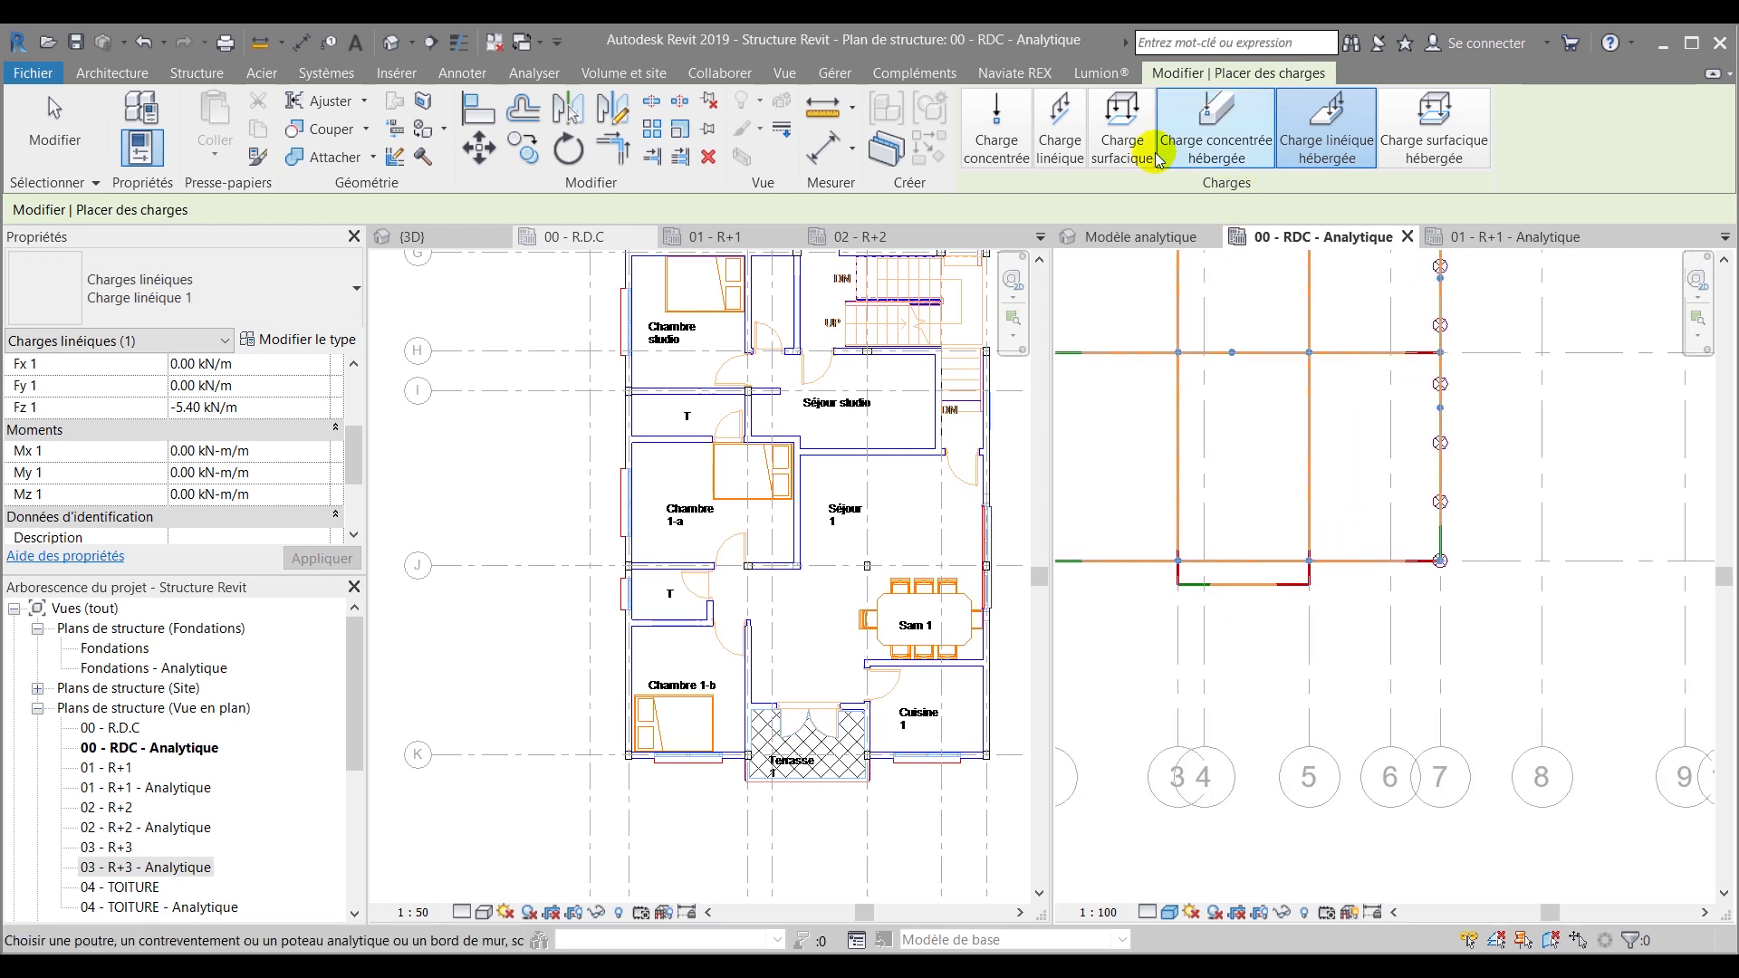
{"action": "left_click", "coordinate": [1055, 131]}
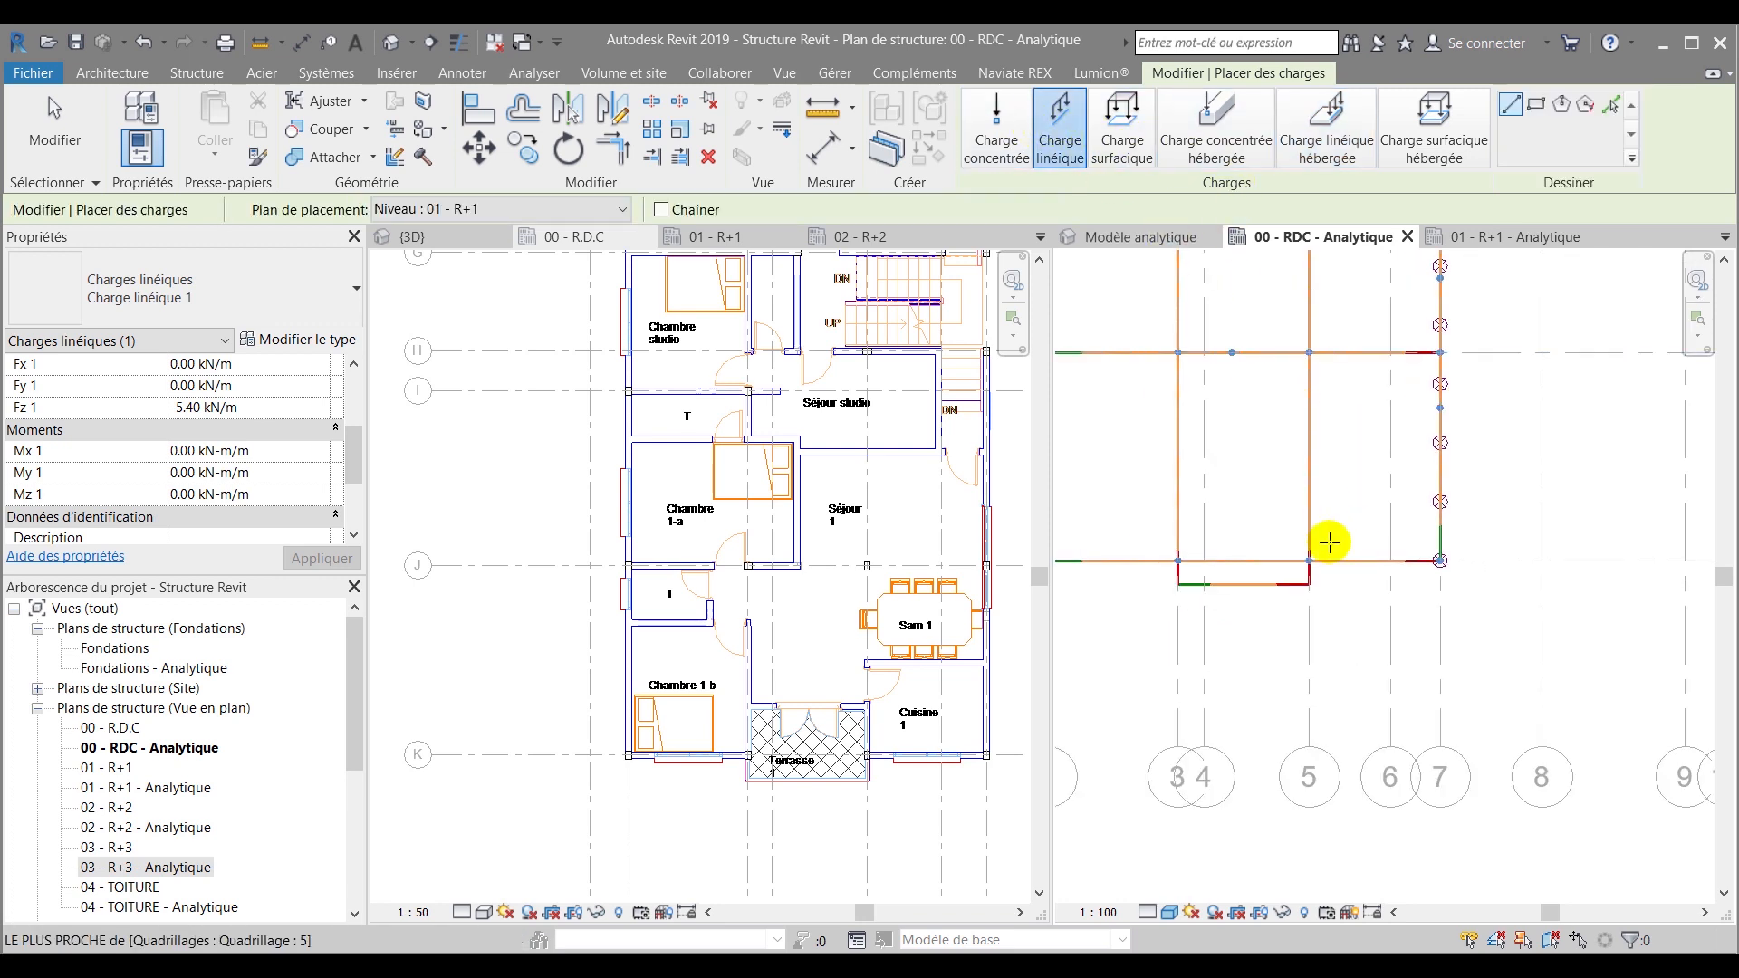
{"action": "scroll", "coordinate": [1435, 574], "scroll_direction": "up", "scroll_amount": 3}
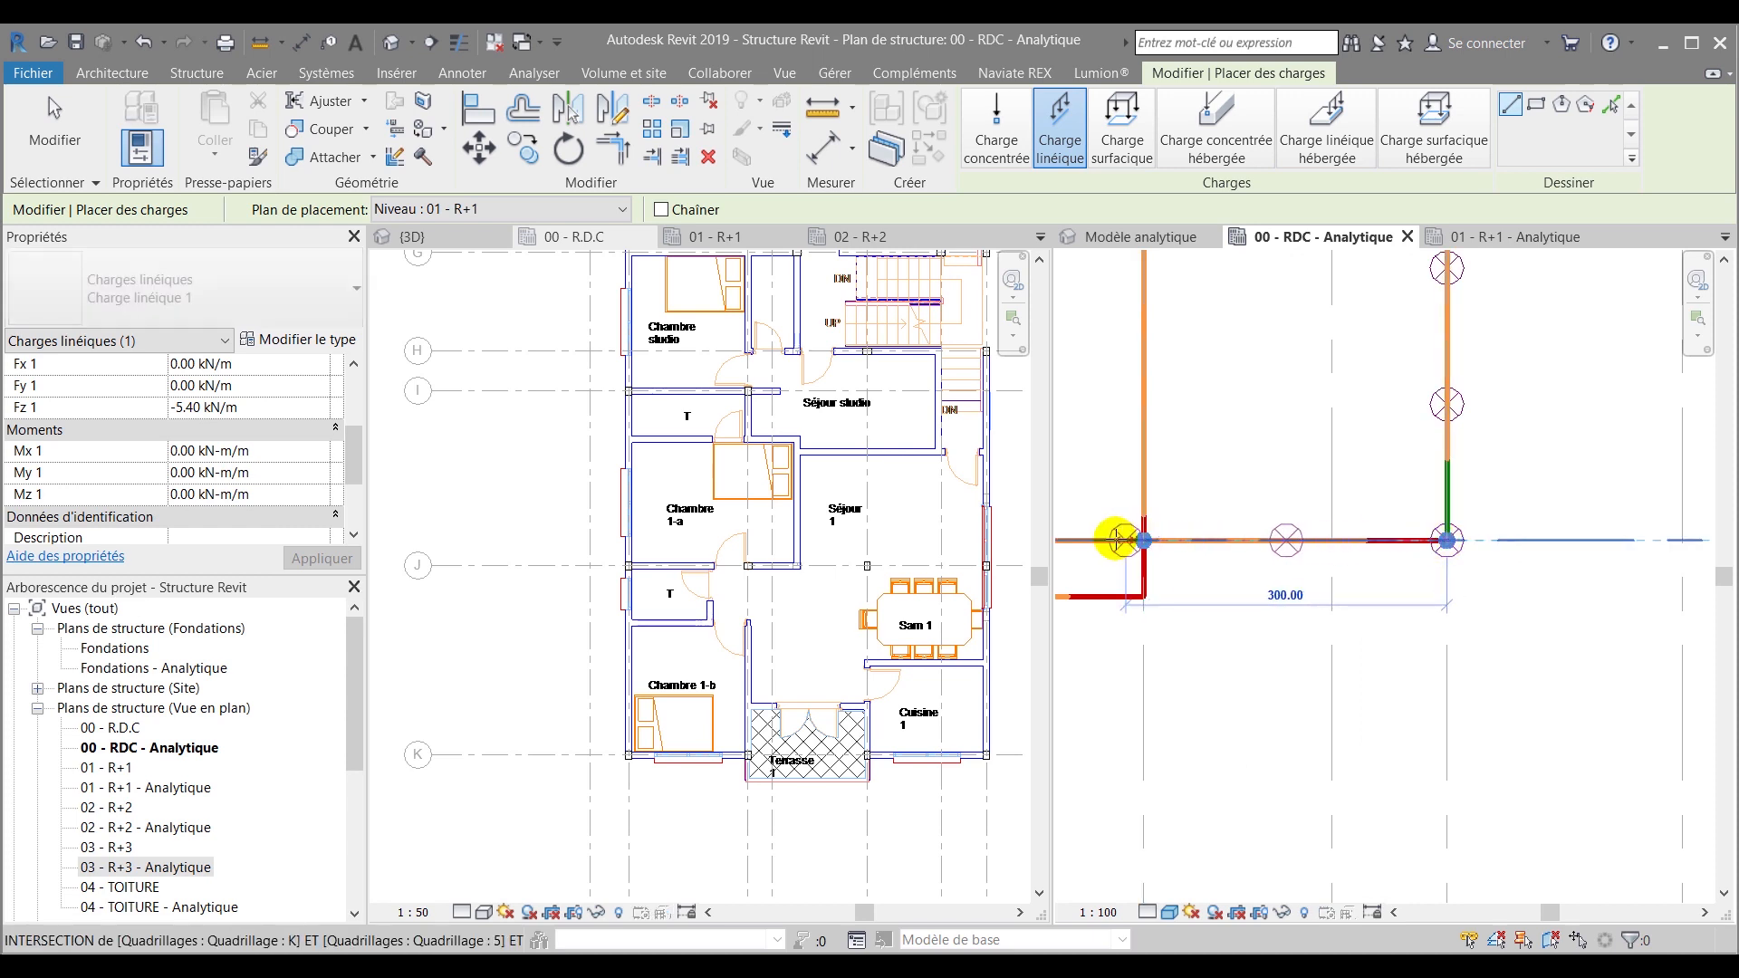
{"action": "left_click", "coordinate": [1144, 541]}
{"action": "scroll", "coordinate": [1313, 595], "scroll_direction": "down", "scroll_amount": 1}
{"action": "scroll", "coordinate": [1313, 595], "scroll_direction": "down", "scroll_amount": 4}
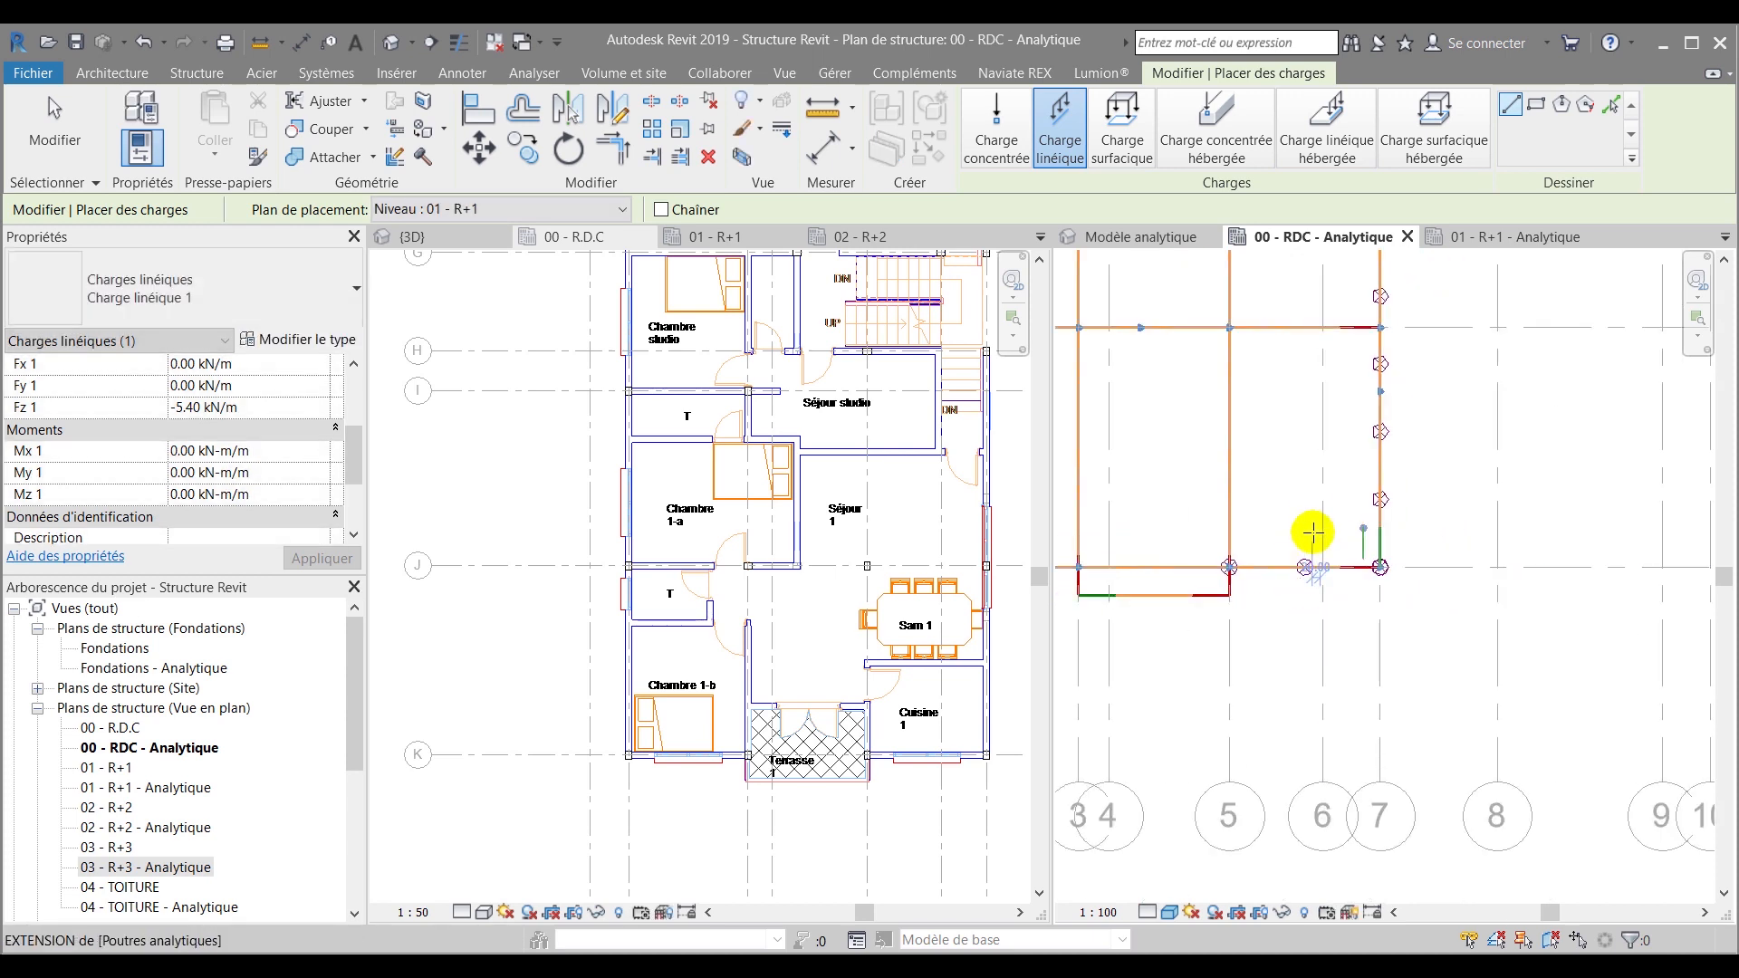
{"action": "scroll", "coordinate": [1138, 537], "scroll_direction": "up", "scroll_amount": 4}
{"action": "left_click", "coordinate": [1091, 558]}
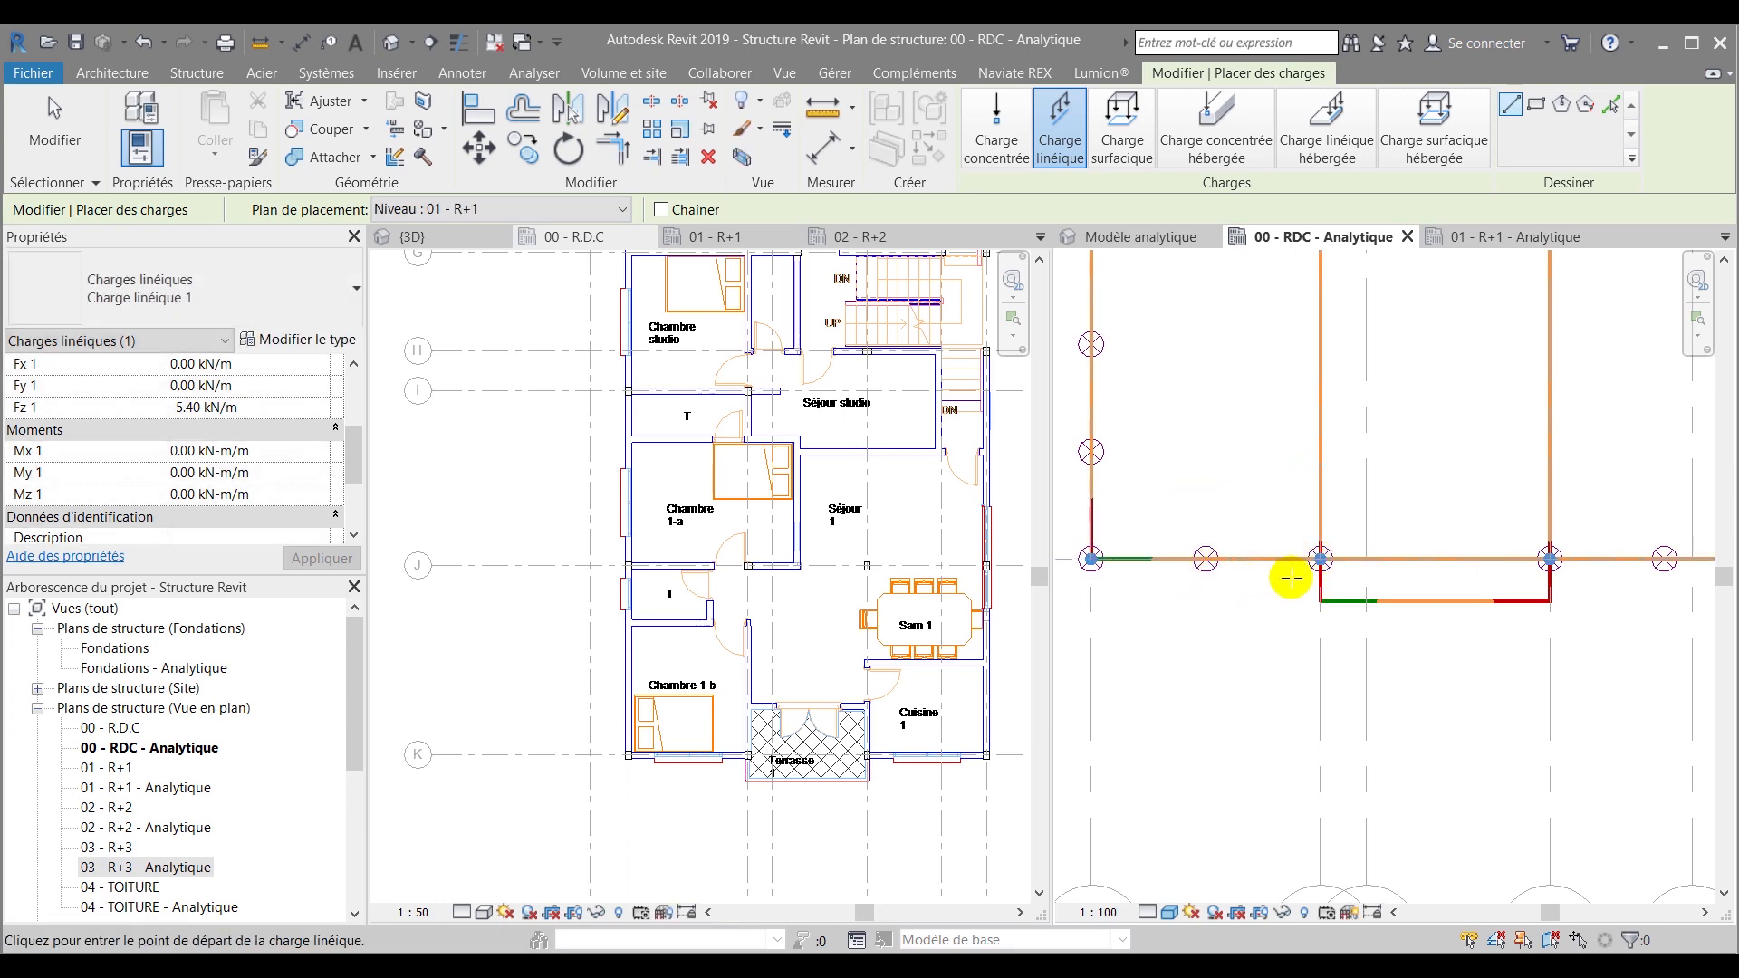
{"action": "scroll", "coordinate": [1289, 574], "scroll_direction": "down", "scroll_amount": 4}
{"action": "key", "text": "Escape"}
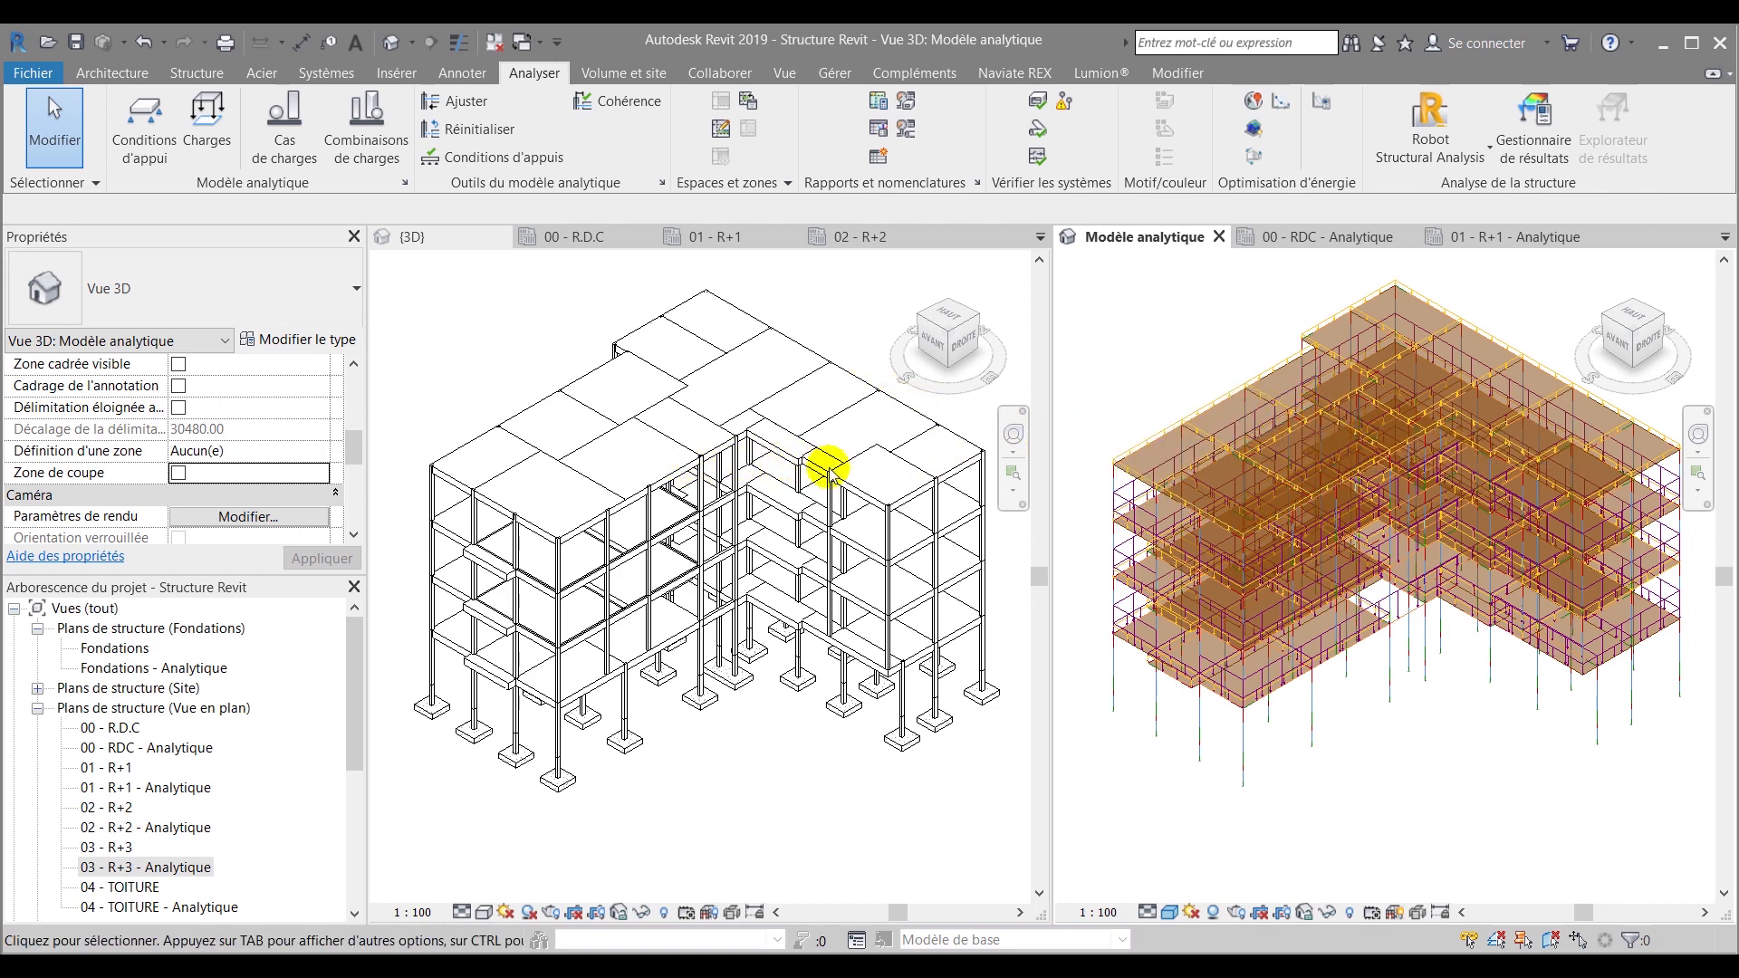
Review the defined load cases and the load combination formulas in the structural settings, leaving them unedited
{"action": "middle_click_drag", "start_coordinate": [1201, 732], "coordinate": [1187, 641], "text": "shift"}
{"action": "left_click", "coordinate": [471, 389]}
{"action": "mouse_move", "coordinate": [469, 403]}
{"action": "middle_mouse_down", "text": "shift"}
{"action": "mouse_move", "coordinate": [516, 360]}
{"action": "mouse_move", "coordinate": [458, 377]}
{"action": "middle_mouse_up", "text": "shift"}
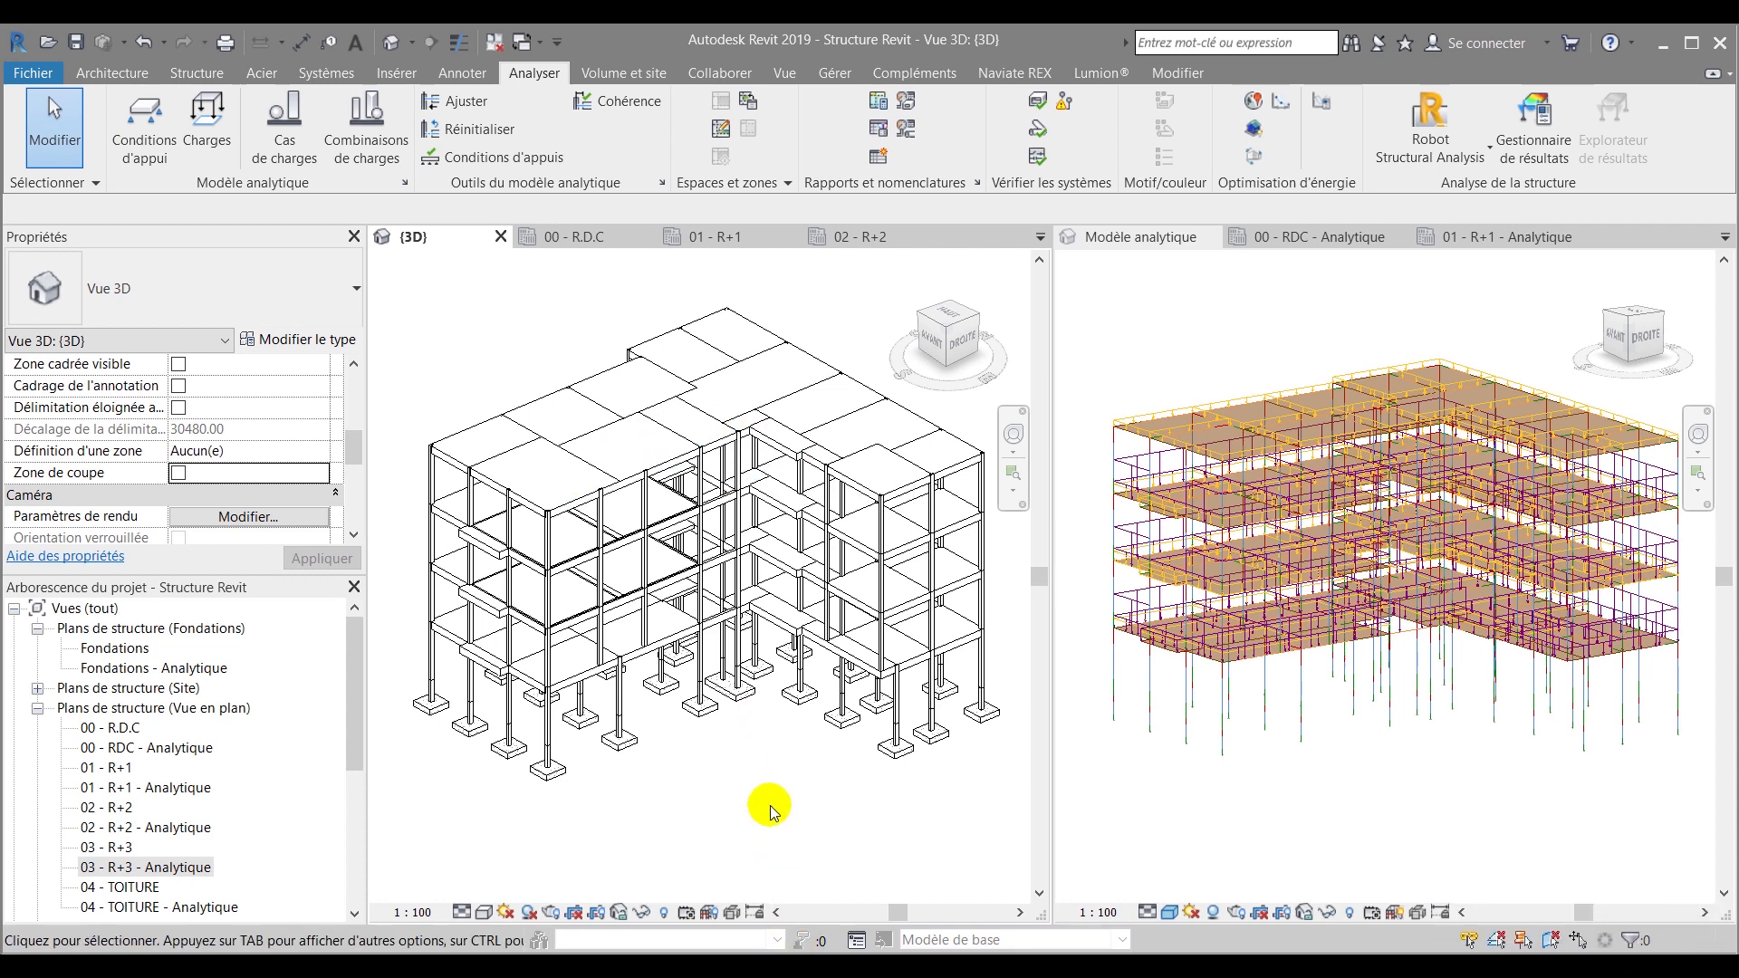
{"action": "left_click", "coordinate": [272, 116]}
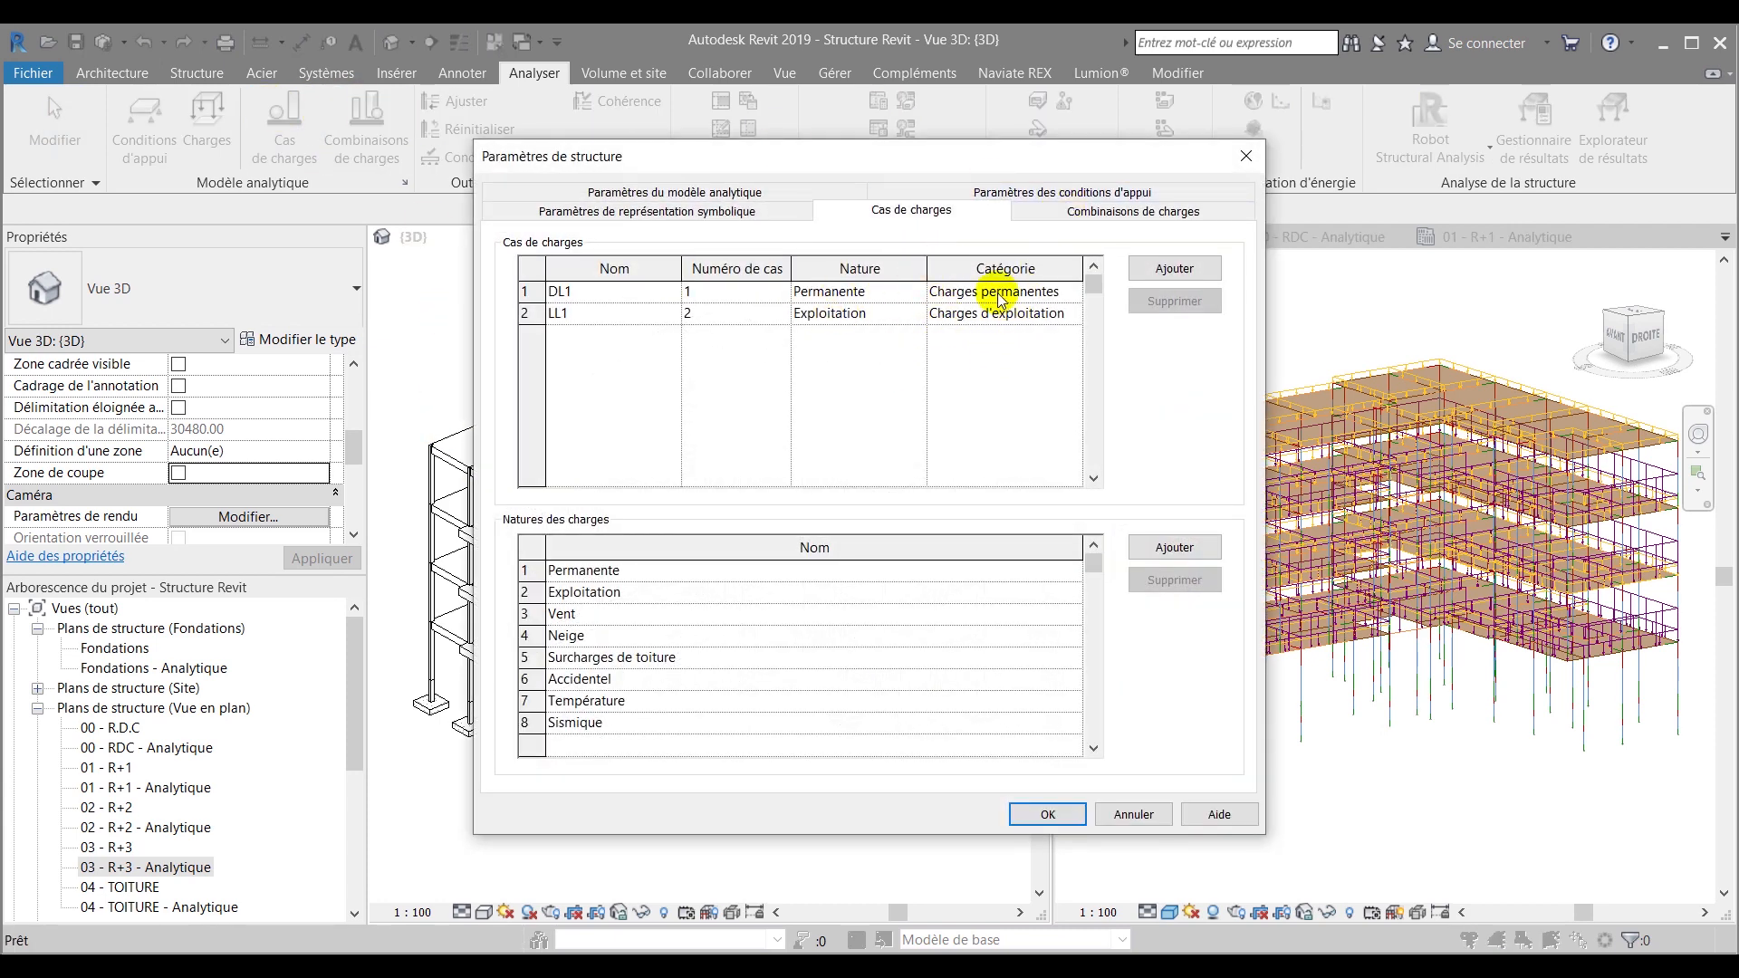
{"action": "left_click", "coordinate": [1079, 211]}
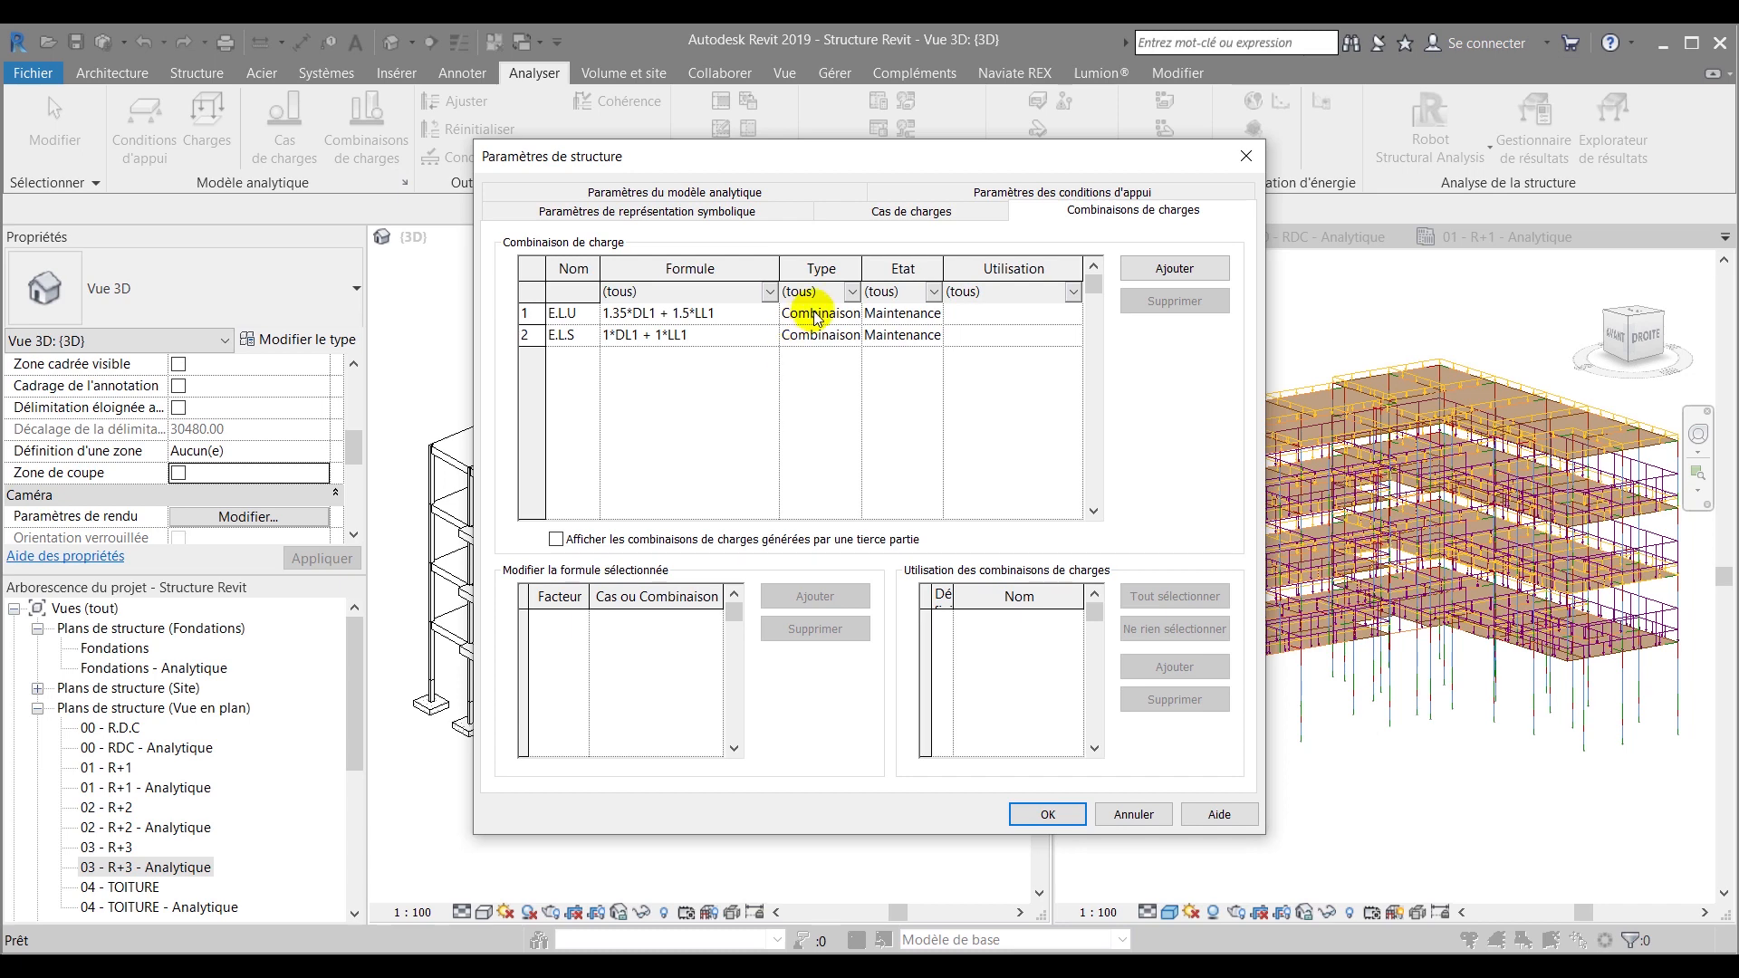
{"action": "left_click", "coordinate": [1133, 814]}
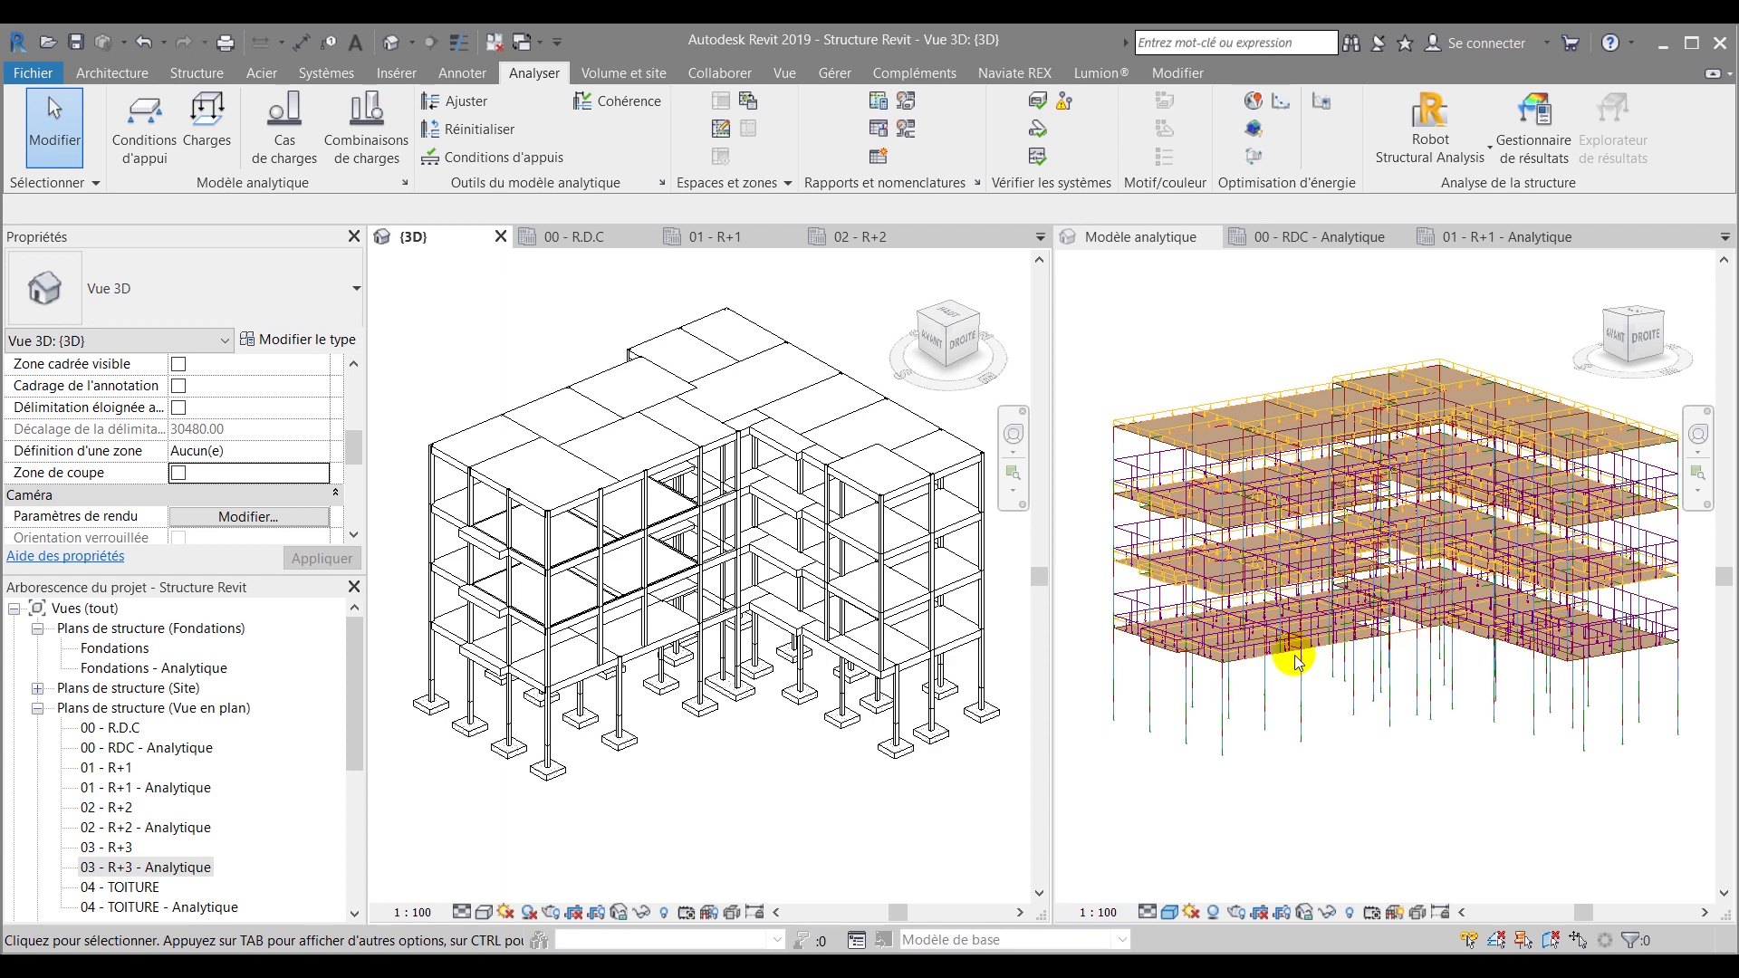
Start a non-hosted line load and review its placement plane choices, load case, orientation and force settings
{"action": "scroll", "coordinate": [1132, 633], "scroll_direction": "up", "scroll_amount": 3}
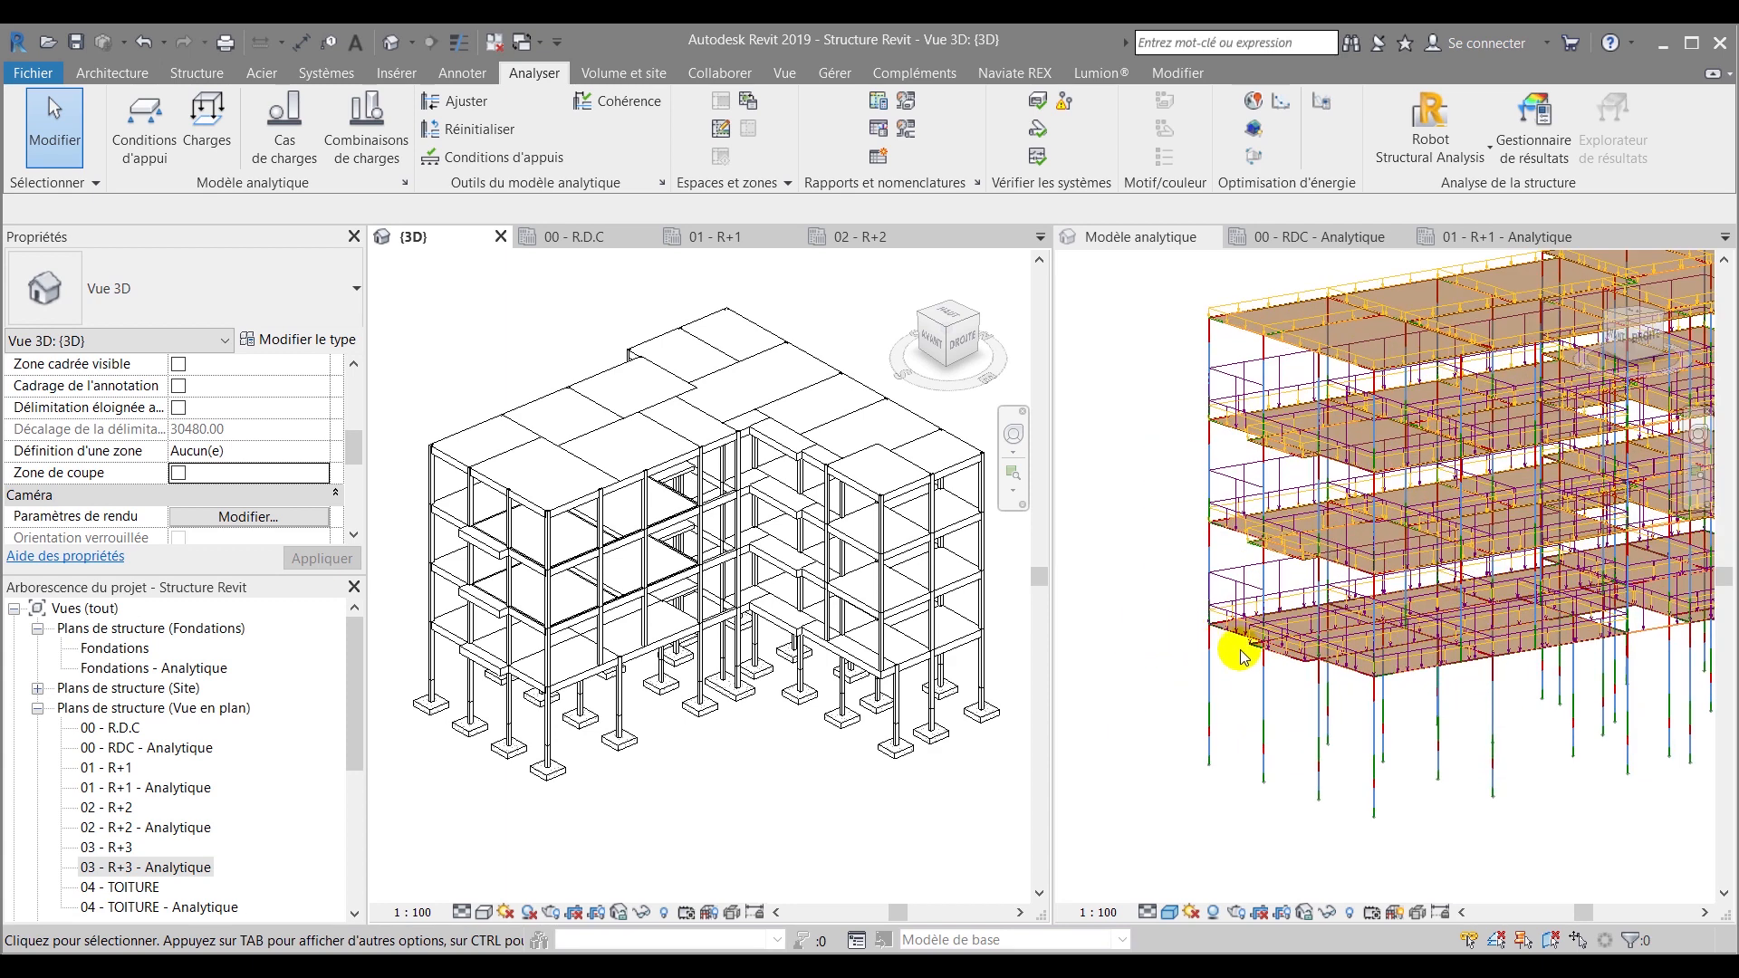
{"action": "left_click", "coordinate": [210, 113]}
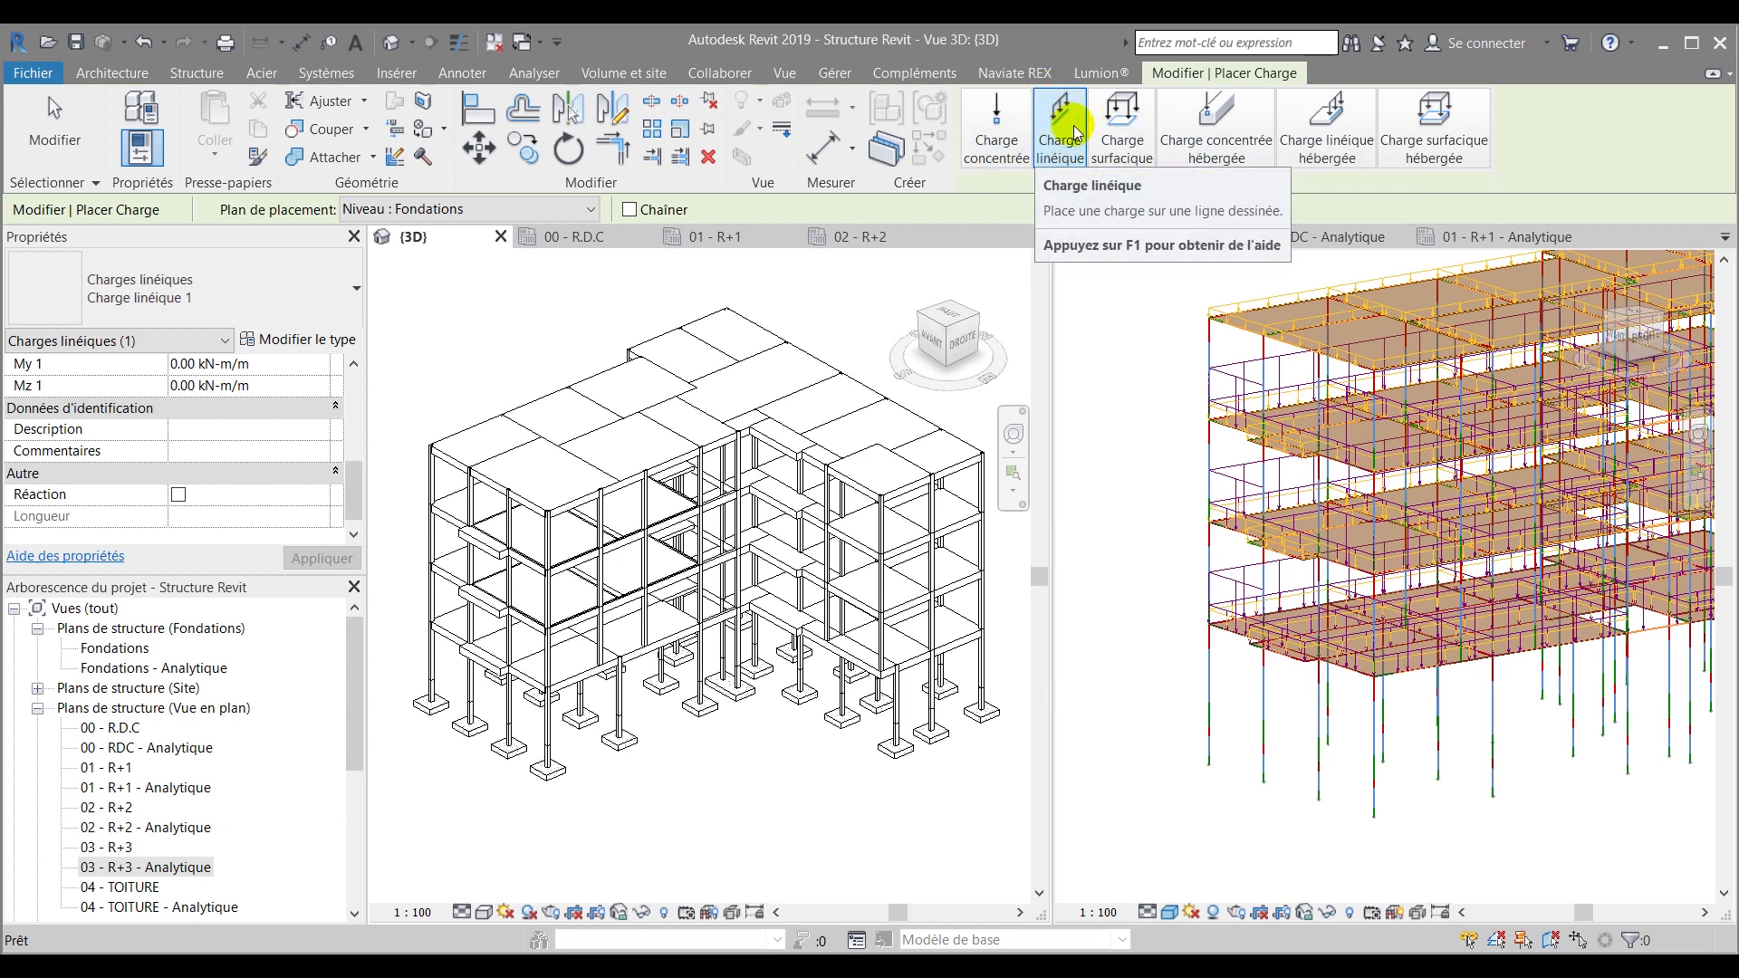
{"action": "left_click", "coordinate": [470, 210]}
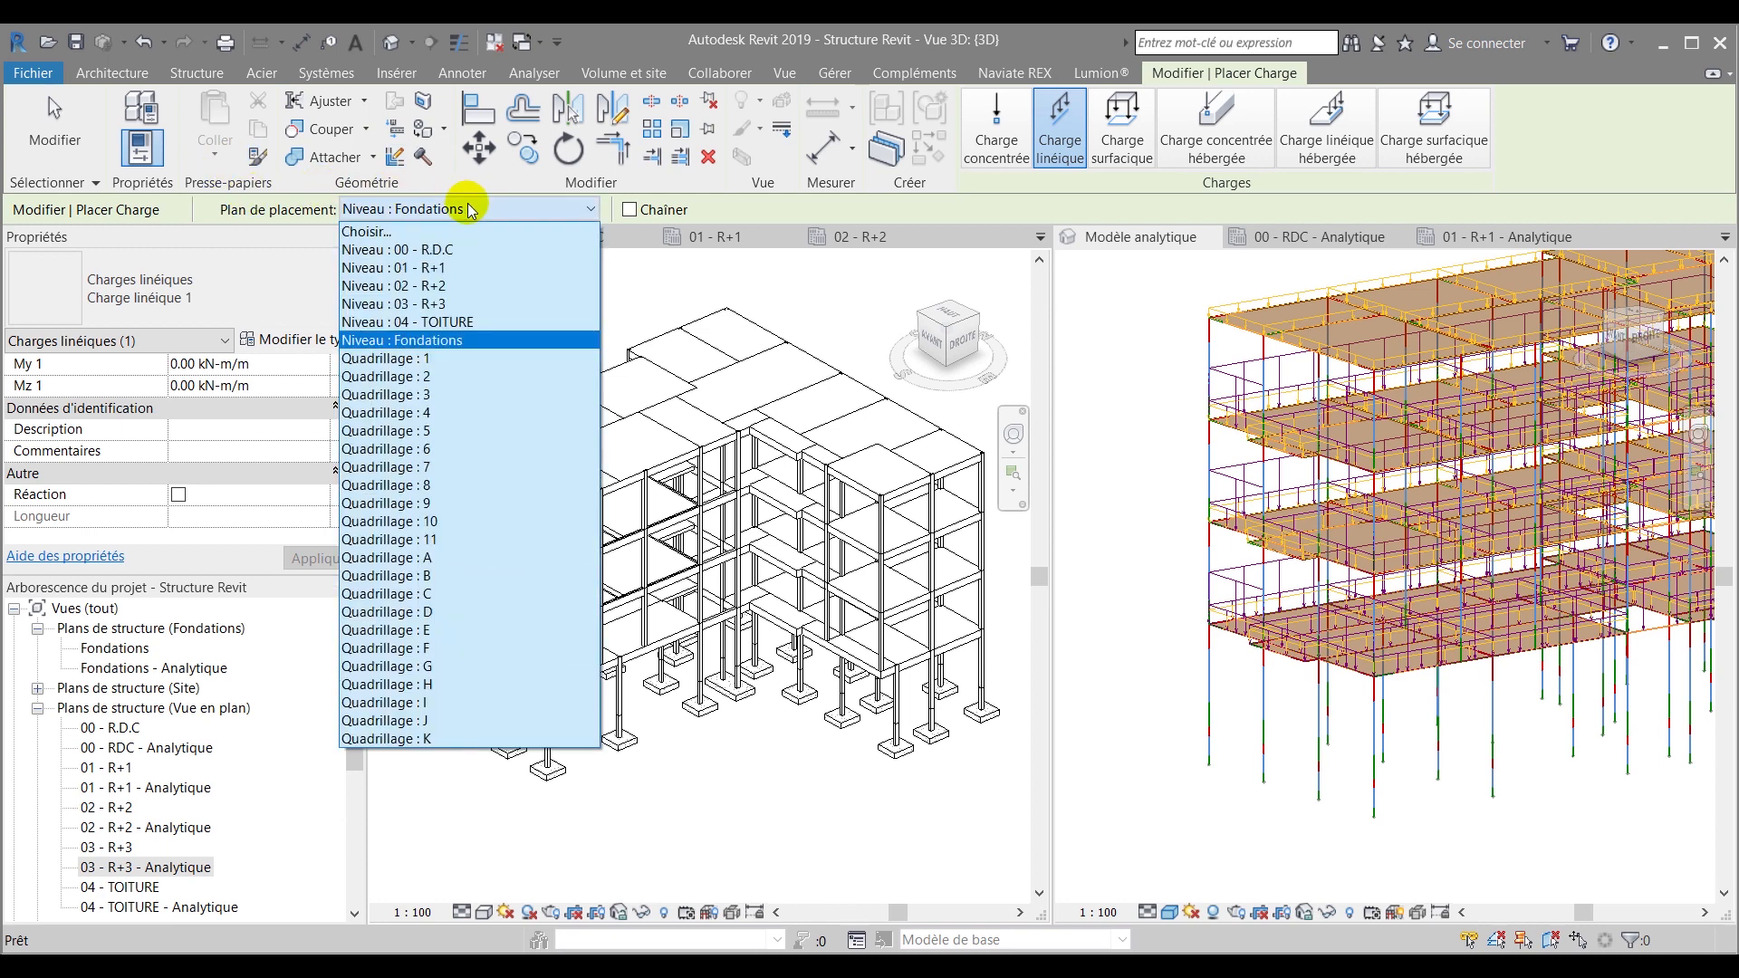
{"action": "left_click", "coordinate": [470, 210]}
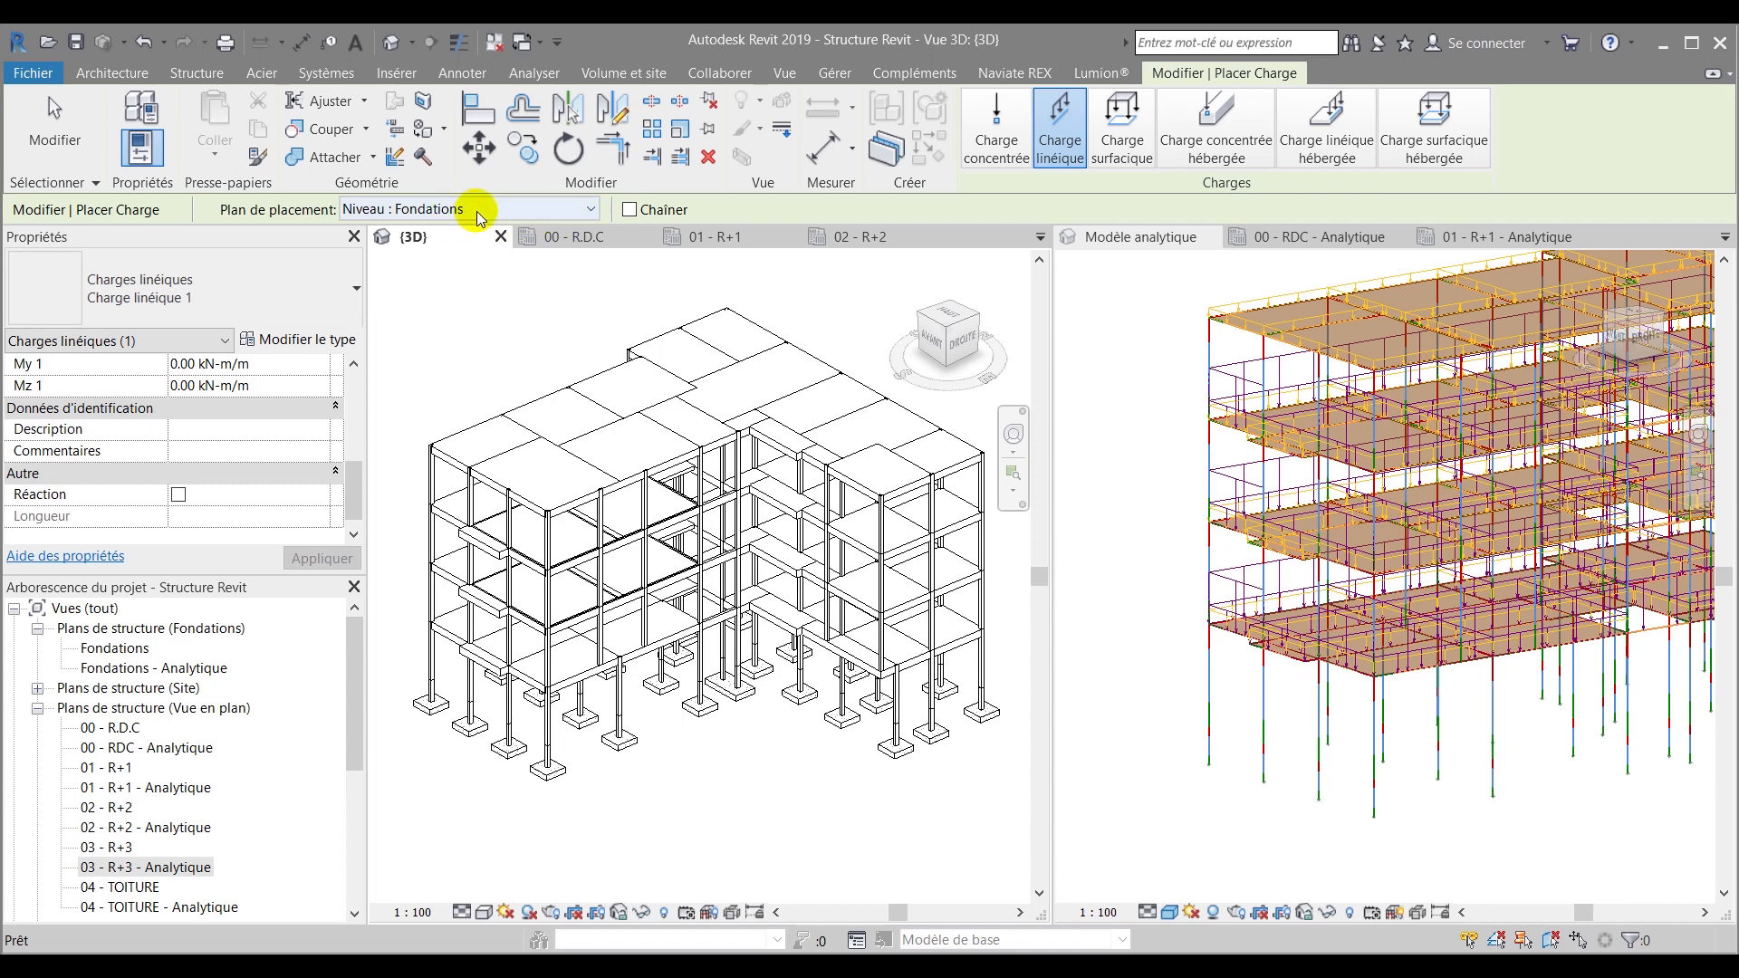
{"action": "scroll", "coordinate": [170, 446], "scroll_direction": "up", "scroll_amount": 5}
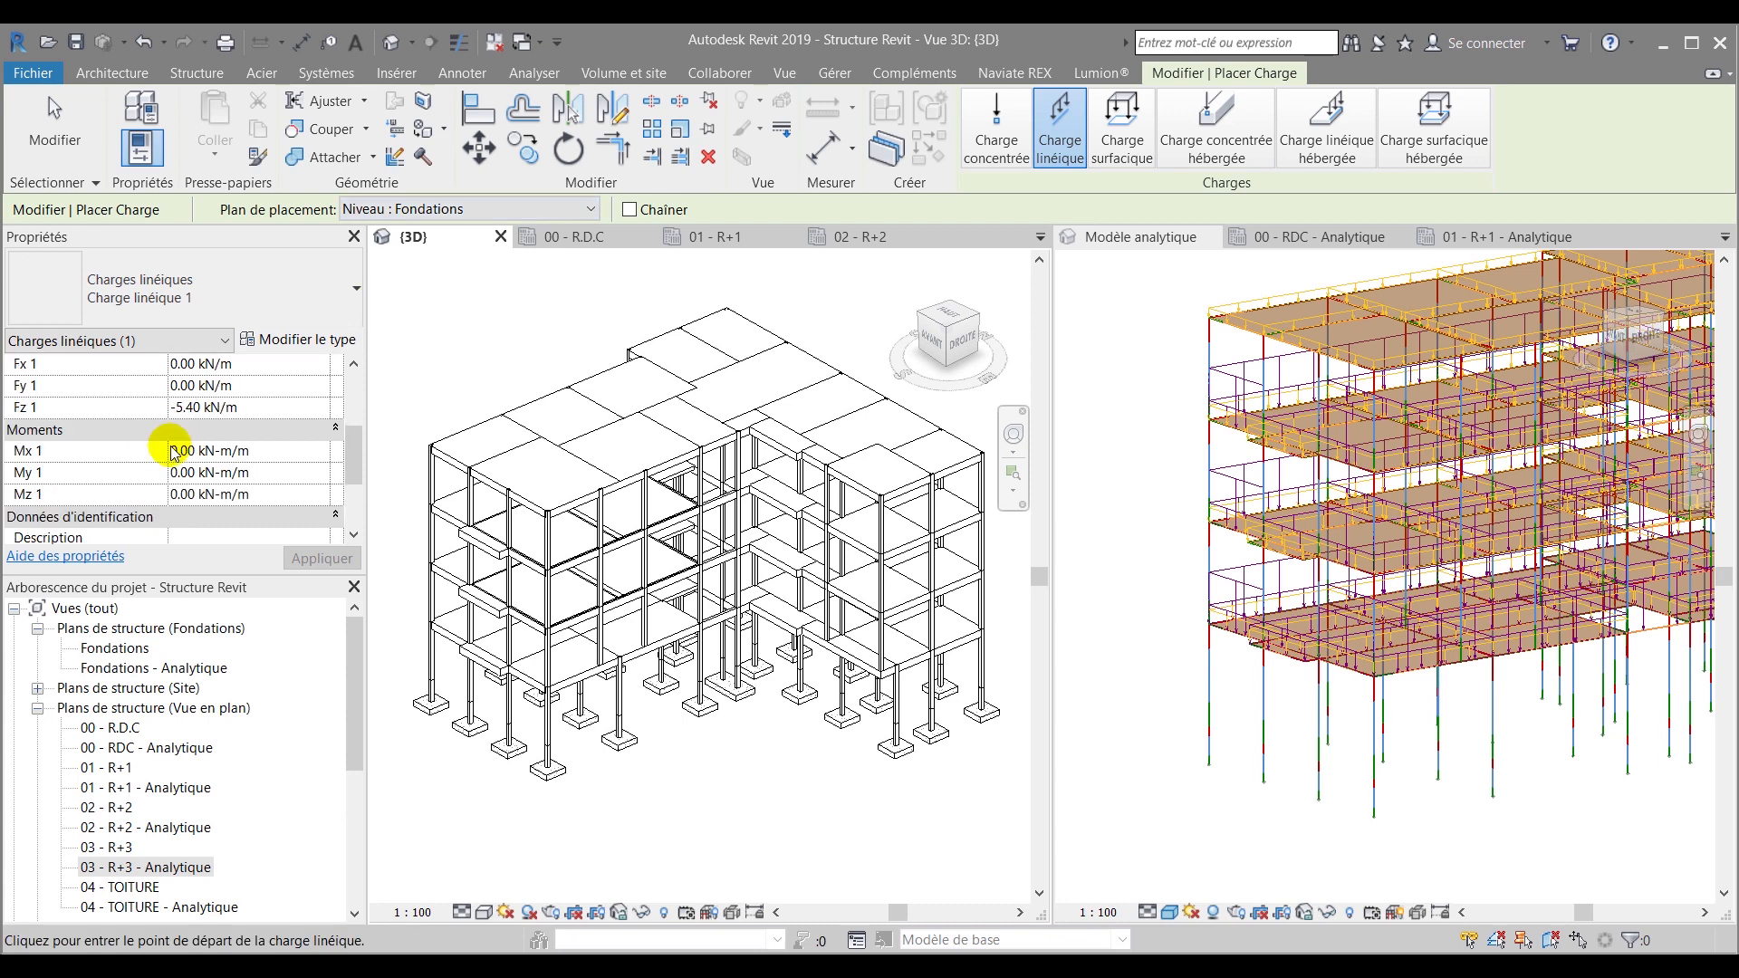
{"action": "scroll", "coordinate": [178, 430], "scroll_direction": "up", "scroll_amount": 2}
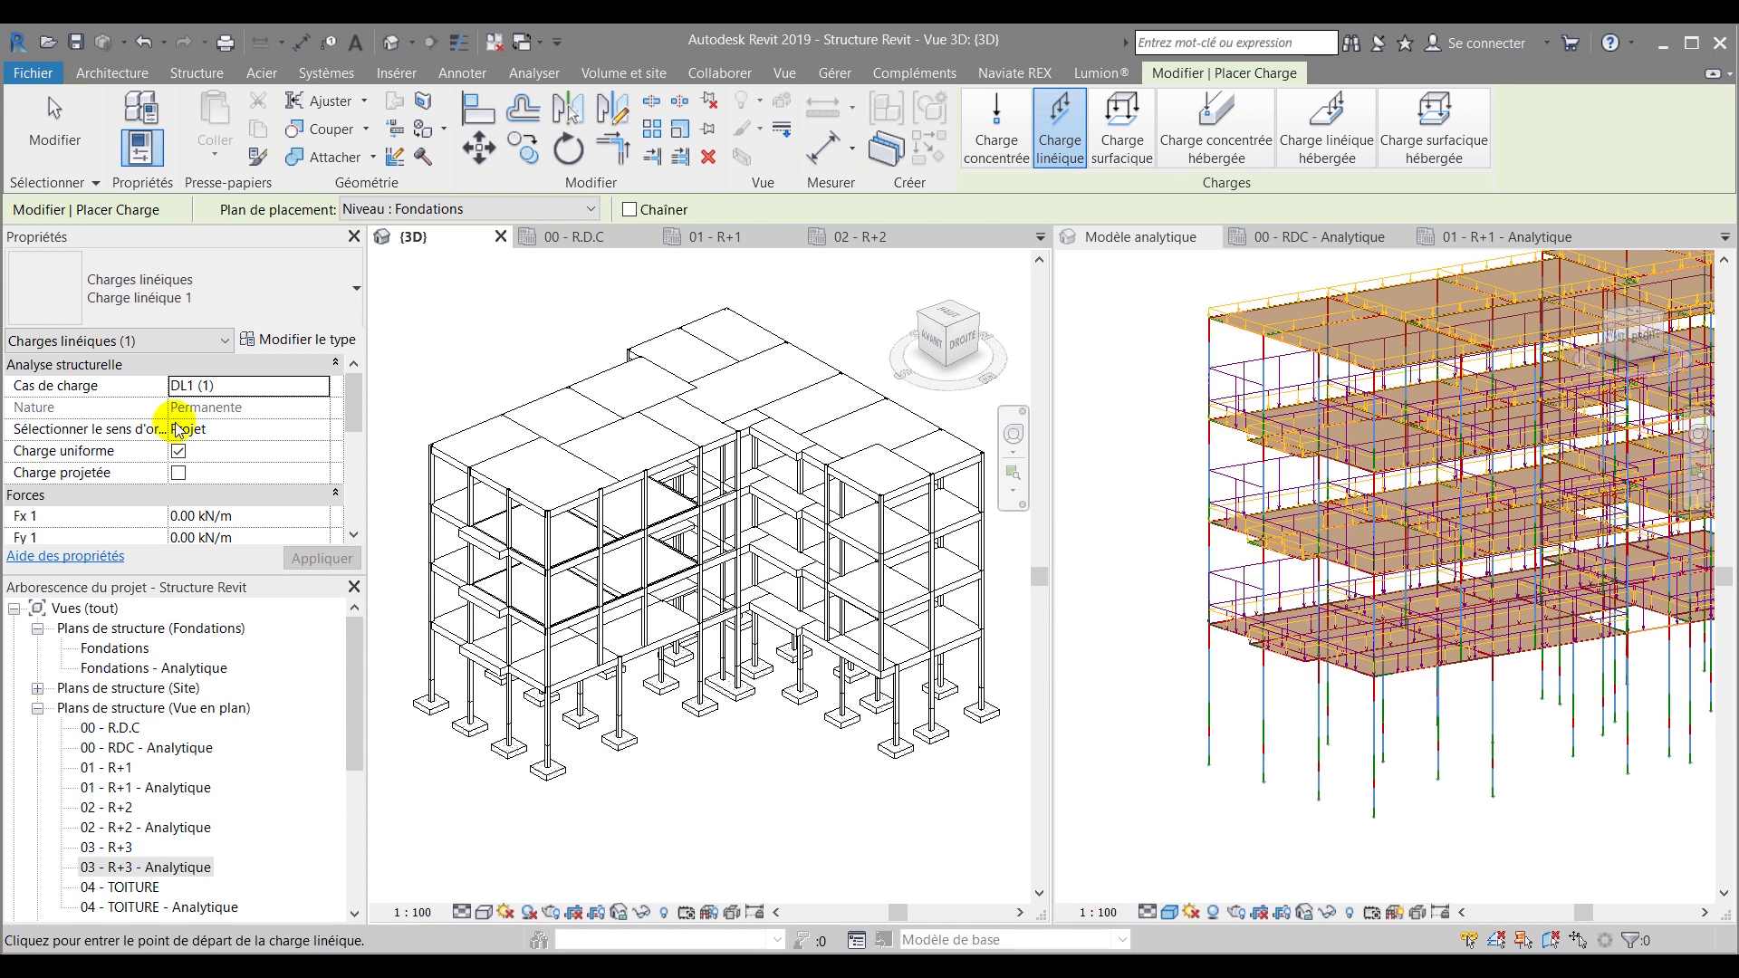
{"action": "scroll", "coordinate": [241, 427], "scroll_direction": "down", "scroll_amount": 3}
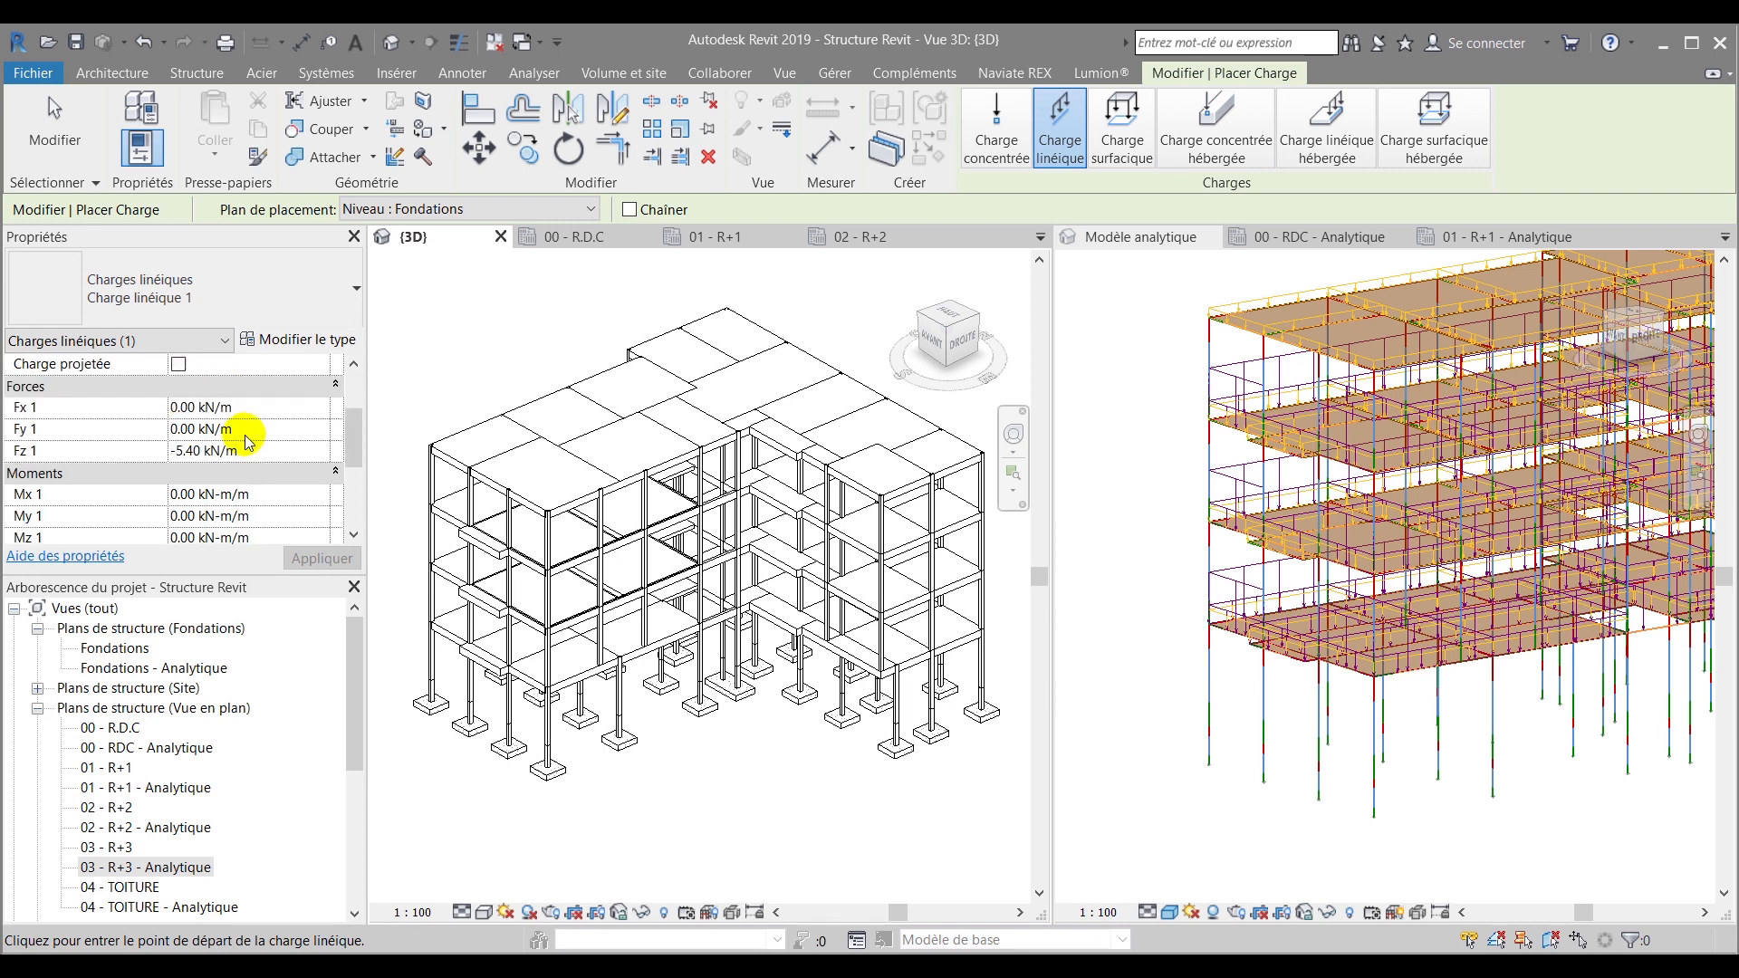